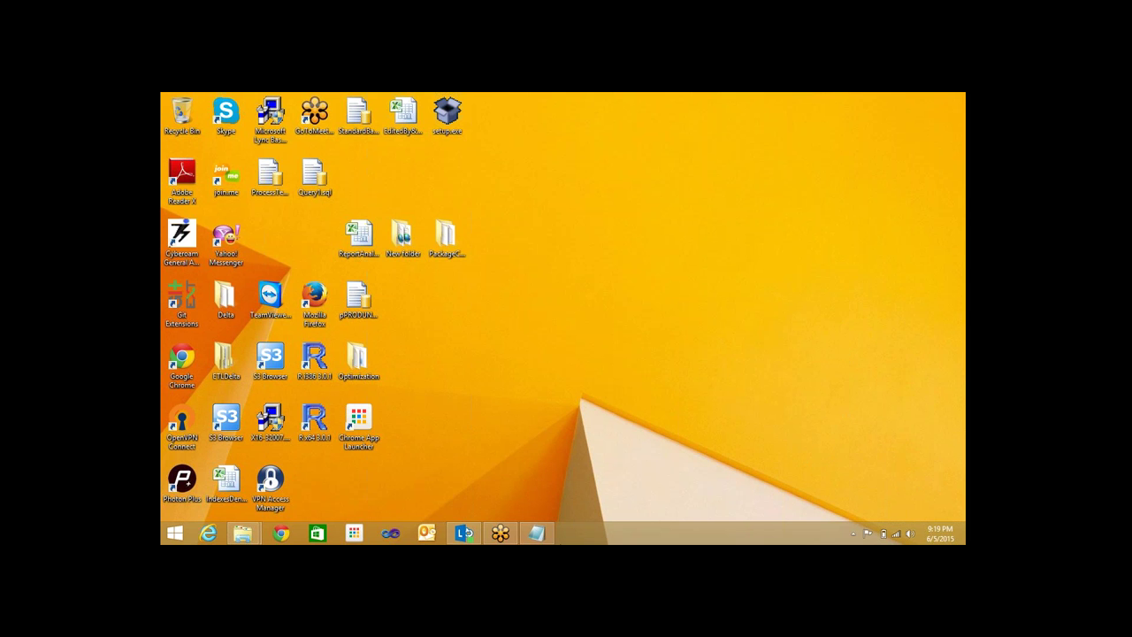
Restore the blank, untitled Notepad window from the taskbar
mouse_move(533, 536)
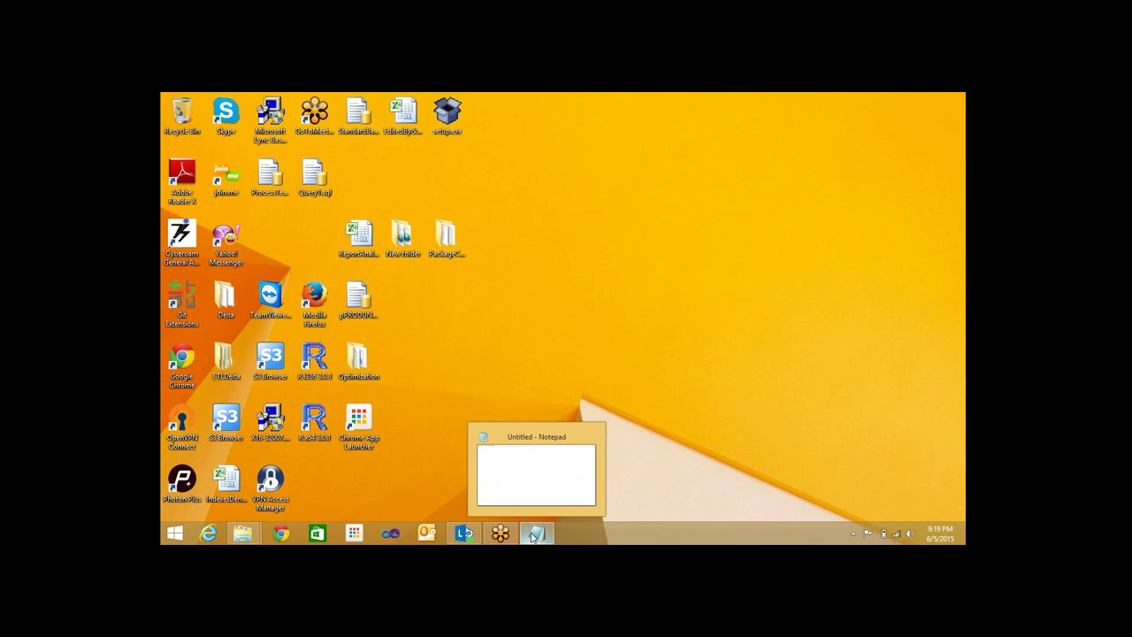
left_click(533, 536)
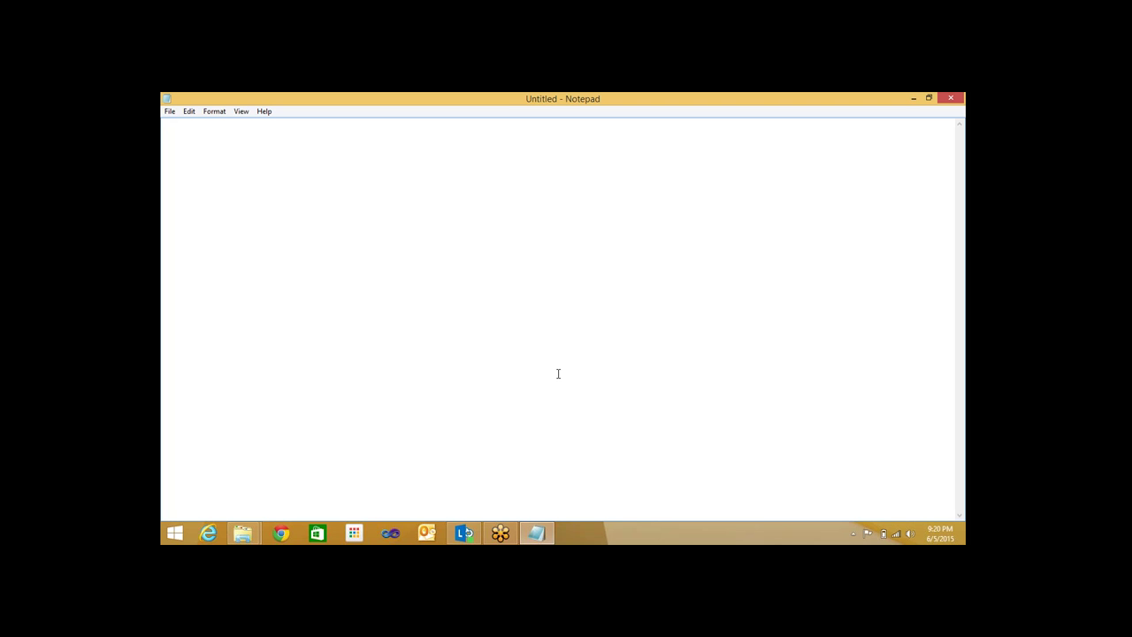
key("XF86AudioRaiseVolume")
Write the heading 'DBMS tools' and the line 'Microsoft SQL Server - DBMS Tool' below it
type("DBMS toos")
key("BackSpace")
type("ls")
key("Return")
type("Micrpso")
key("BackSpace")
key("BackSpace")
key("BackSpace")
type("osoft SQL Server")
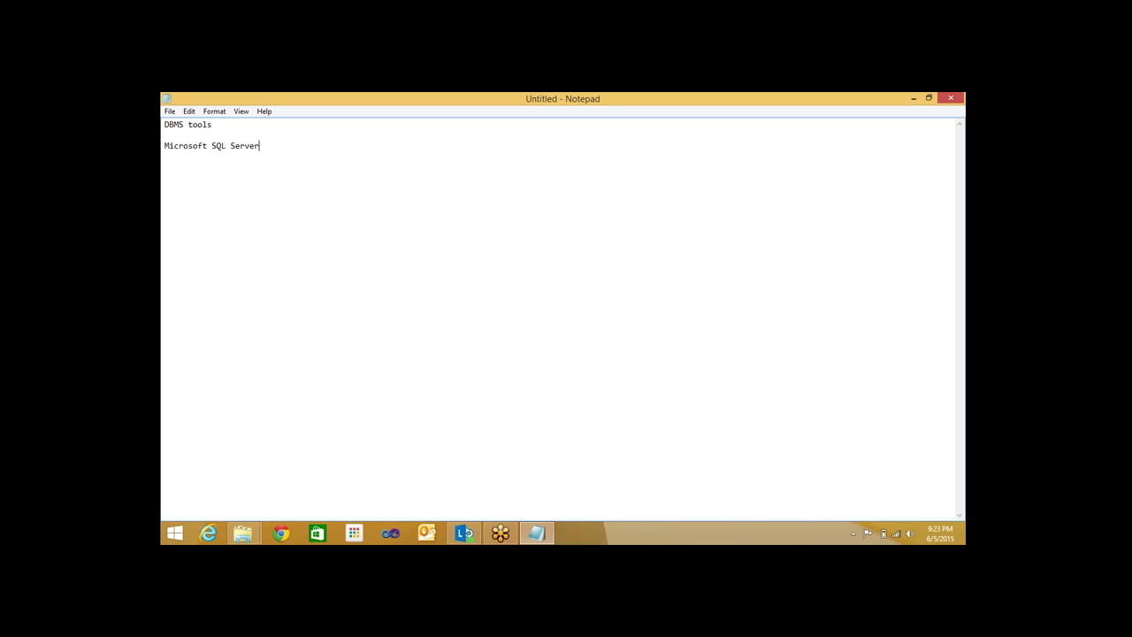
type(" - DBMS Tool")
Add the notes 'Relational Format' and 'Tables/Row and column' on separate lines
key("Return")
key("Return")
type("Relational Forma")
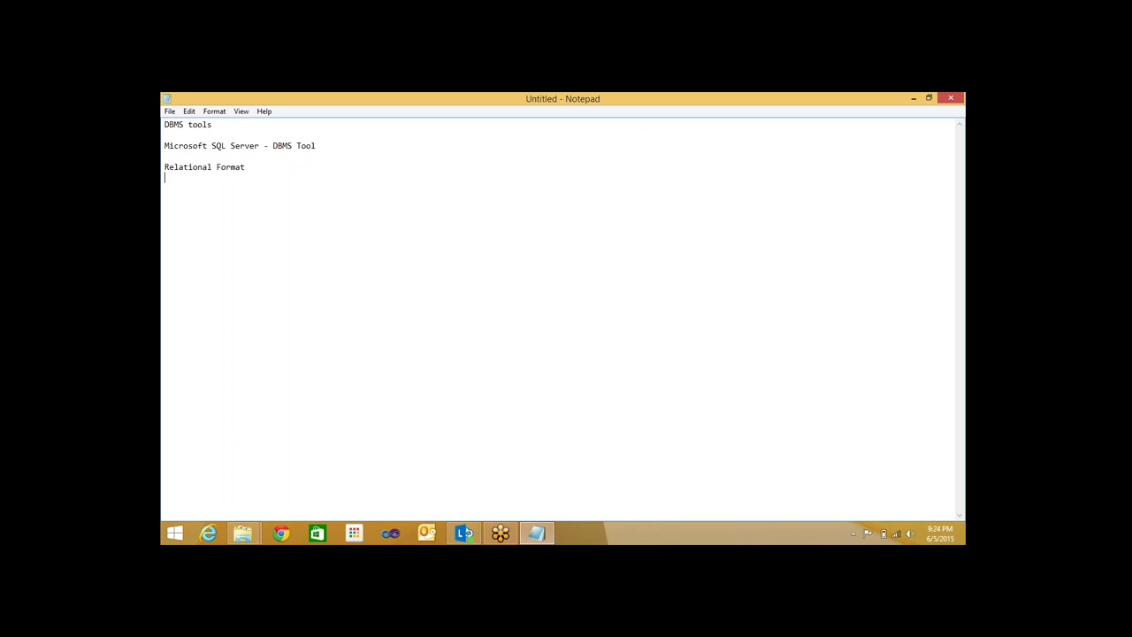
type("t")
key("Return")
key("Return")
type("Tables/Row and column")
Add the lines 'SSIS - SQL Server Integration Service' and 'ETL tool', followed by a blank line
key("Return")
type("SSIS - SQL ")
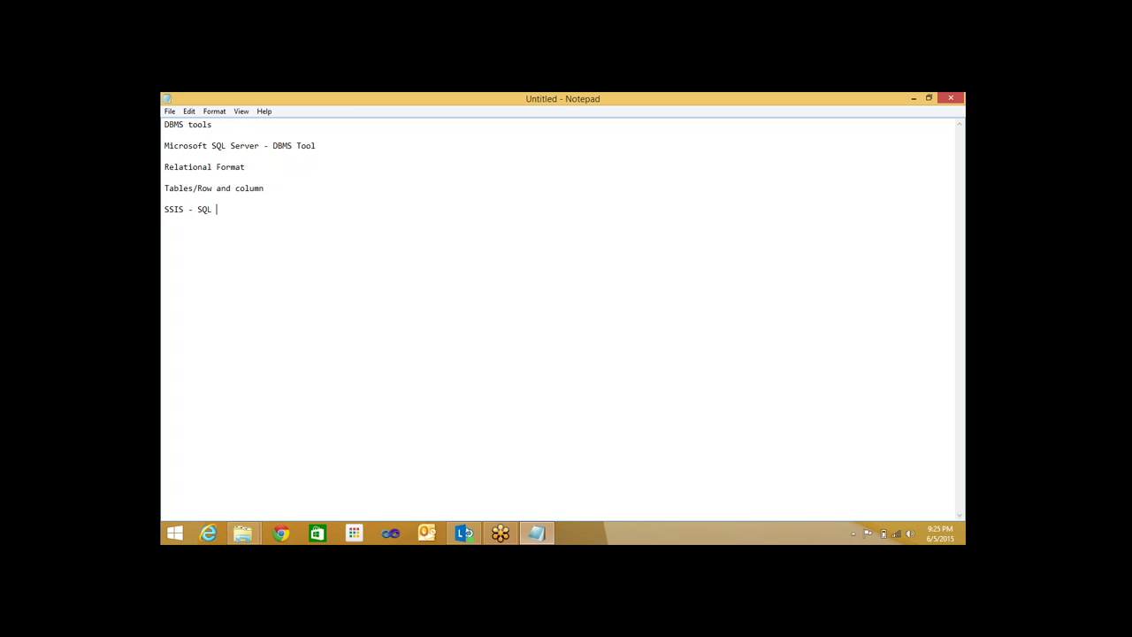
type("Server Integration Service")
key("Return")
key("Return")
type("ETL")
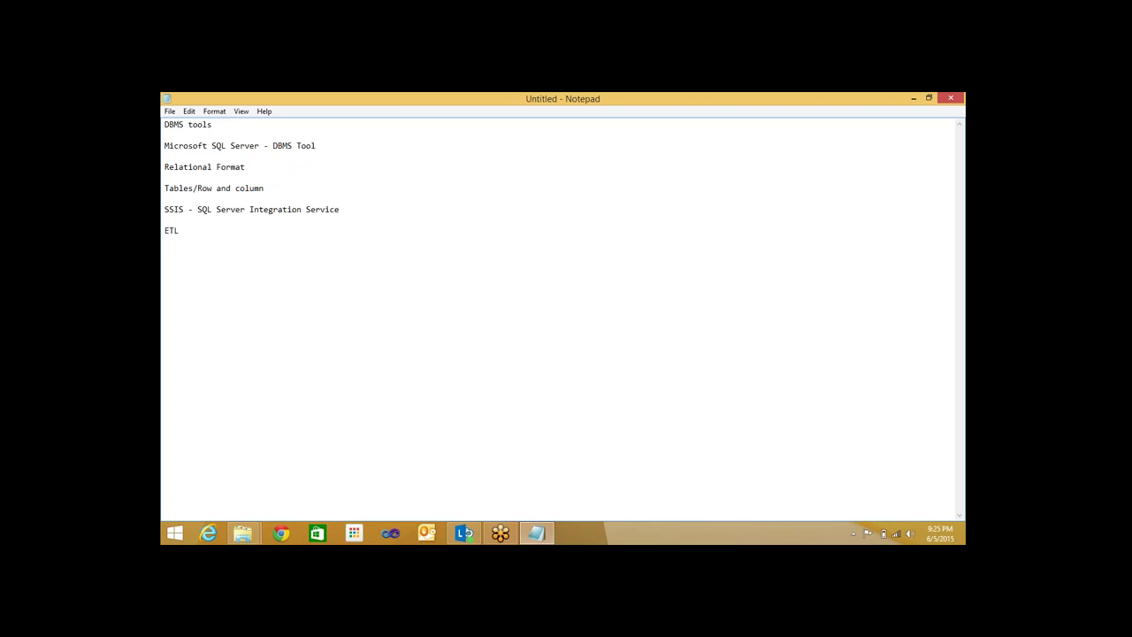
type(" tool")
key("Return")
key("Return")
Write 'E- Extraction', 'T- Transformation' and 'L - Loading' on consecutive lines under 'ETL tool'
type("E- Extraction")
key("Return")
type("T- Transformation")
key("Return")
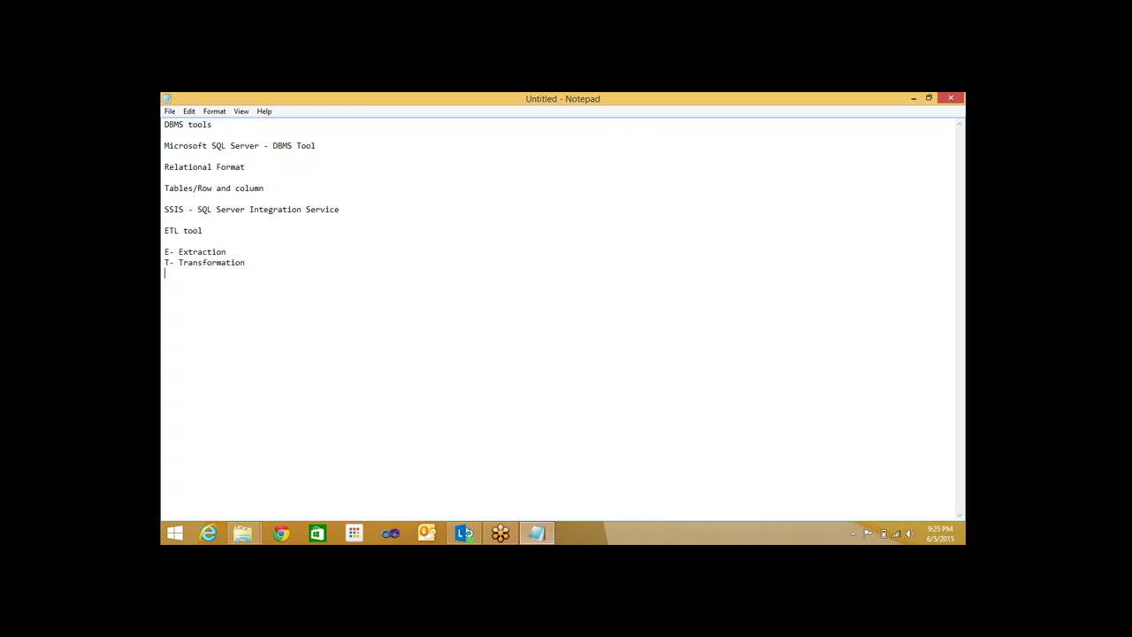
type("L - Loading")
left_click_drag(230, 276, 163, 278)
left_click(257, 298)
left_click_drag(227, 275, 162, 278)
left_click(249, 298)
left_click(227, 275)
left_click(254, 289)
left_click_drag(250, 263, 163, 264)
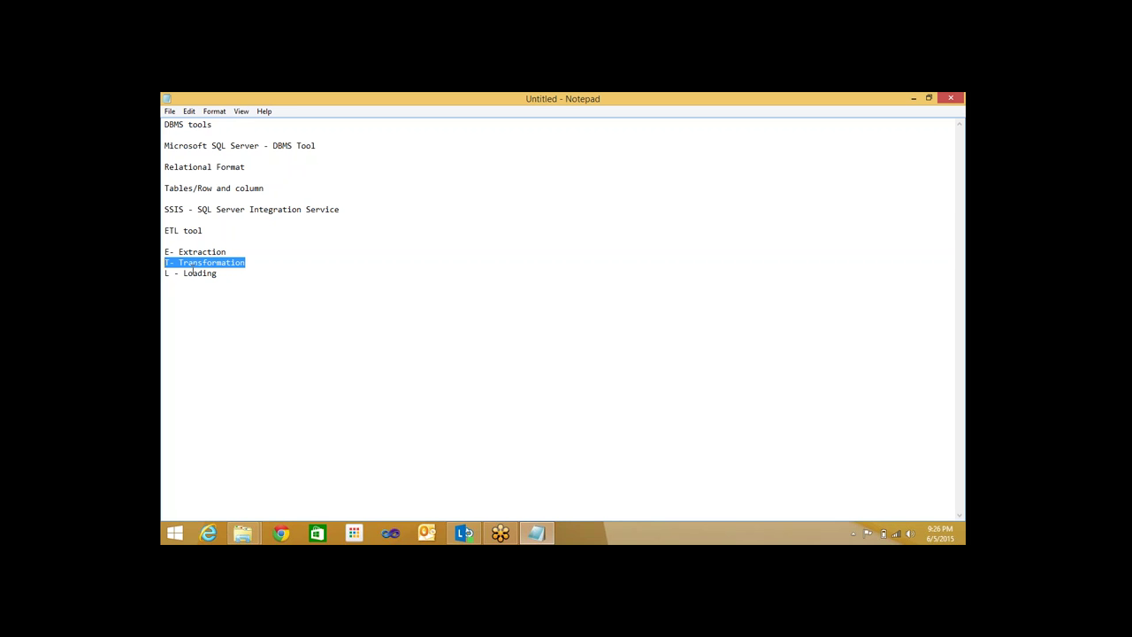
left_click(314, 265)
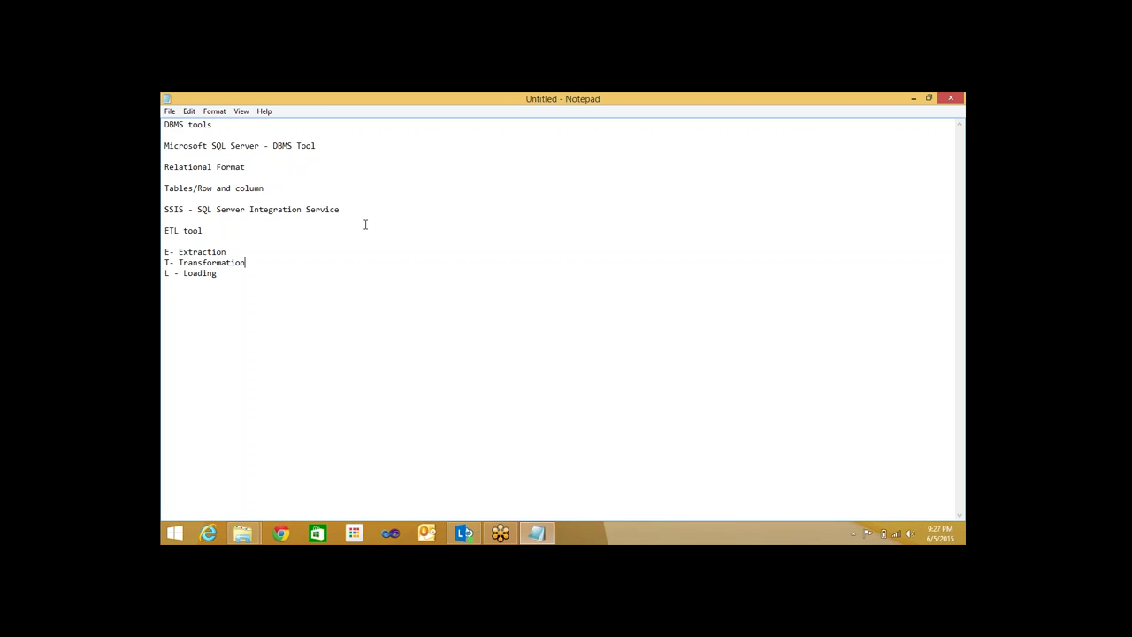
left_click_drag(260, 262, 163, 262)
left_click(505, 310)
left_click_drag(246, 263, 165, 263)
left_click(250, 274)
left_click_drag(250, 273, 166, 210)
left_click(284, 284)
left_click_drag(262, 283, 166, 252)
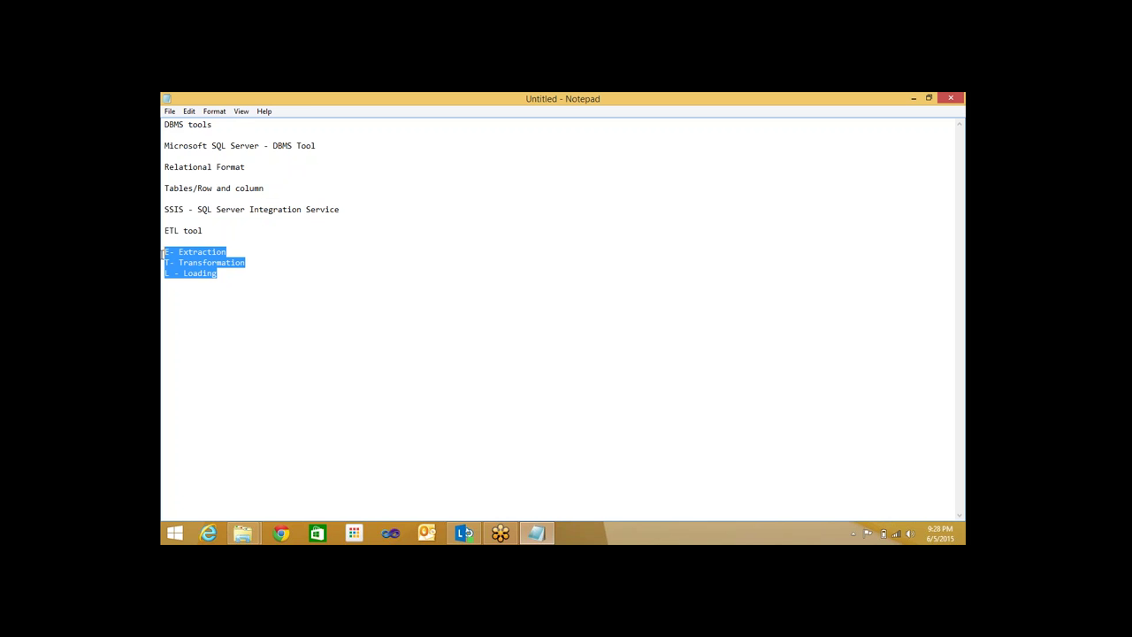
left_click(241, 283)
left_click_drag(240, 293, 162, 230)
left_click(258, 298)
left_click(254, 284)
List 'Control Flow', 'DataFlow - ETL' and 'EventHandler' on new lines, then highlight Control Flow
key("Return")
key("Return")
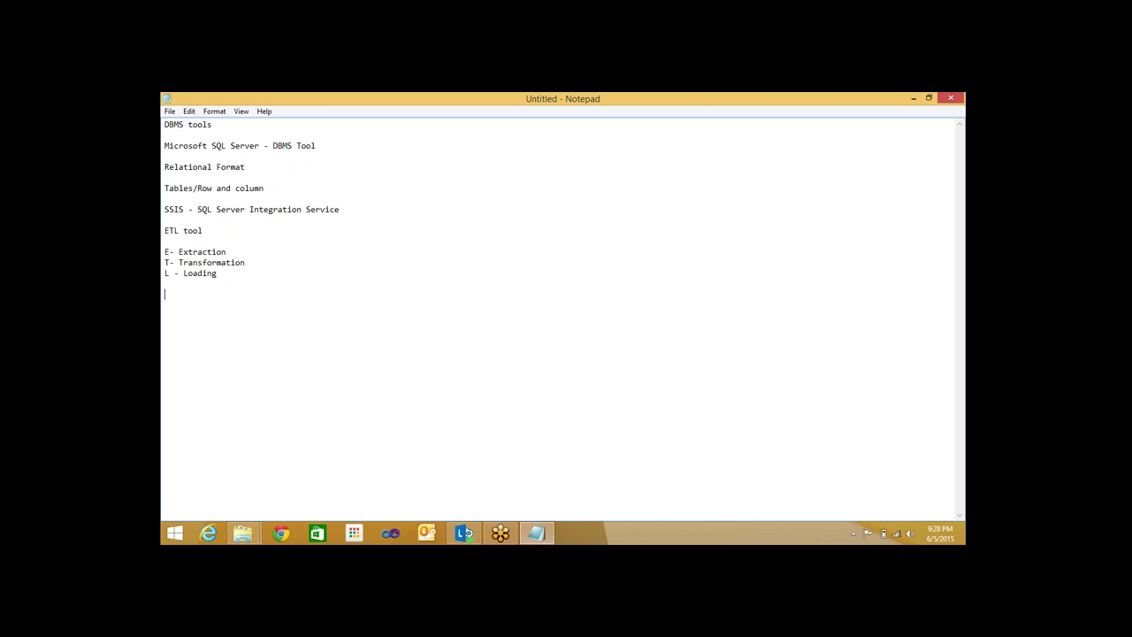
type("COmnt")
key("BackSpace")
key("BackSpace")
key("BackSpace")
key("BackSpace")
type("ontreo")
key("BackSpace")
key("BackSpace")
key("BackSpace")
type("rol Flow")
type("Data")
type("Flow")
type(" -")
type(" ETL")
key("Return")
type("EventHandler")
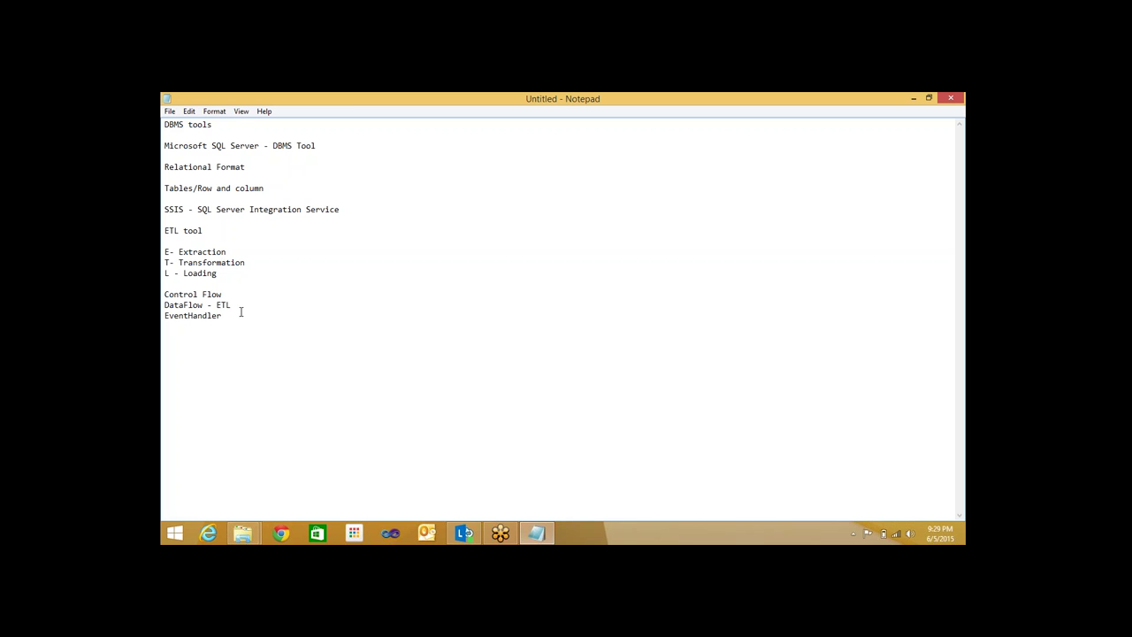
key("Up")
key("Up")
key("shift+Left")
key("shift+Left")
key("shift+Left")
key("shift+Left")
key("shift+Left")
key("shift+Left")
key("shift+Left")
key("shift+Left")
key("shift+Left")
key("shift+Left")
key("shift+Left")
key("shift+Left")
left_click_drag(234, 304, 162, 295)
left_click(223, 295)
left_click(247, 305)
left_click_drag(223, 316, 163, 315)
left_click(251, 319)
Search for 'Exc' and launch Microsoft Excel 2010, keeping the Notepad notes in front
key("Return")
key("Return")
mouse_move(943, 139)
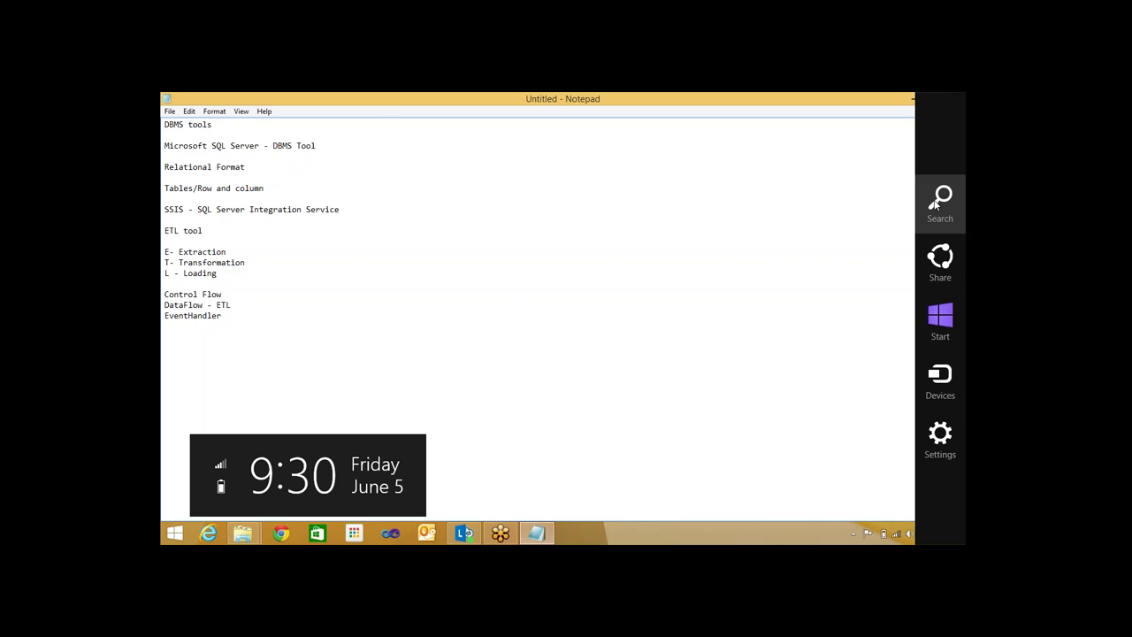
left_click(936, 203)
type("Excel 2010")
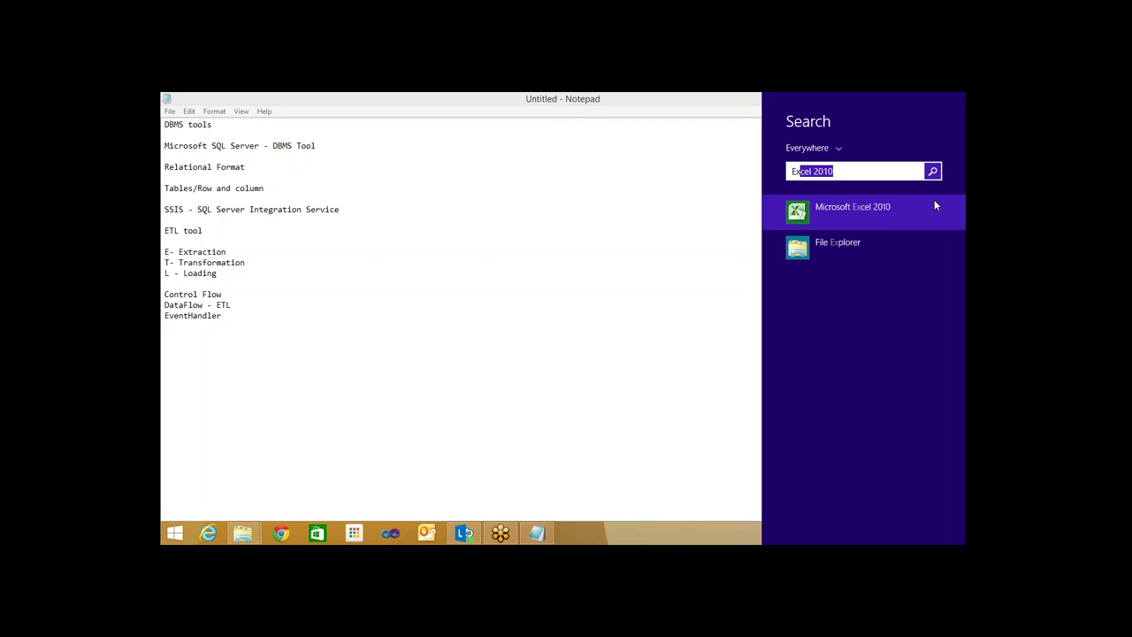
left_click(935, 206)
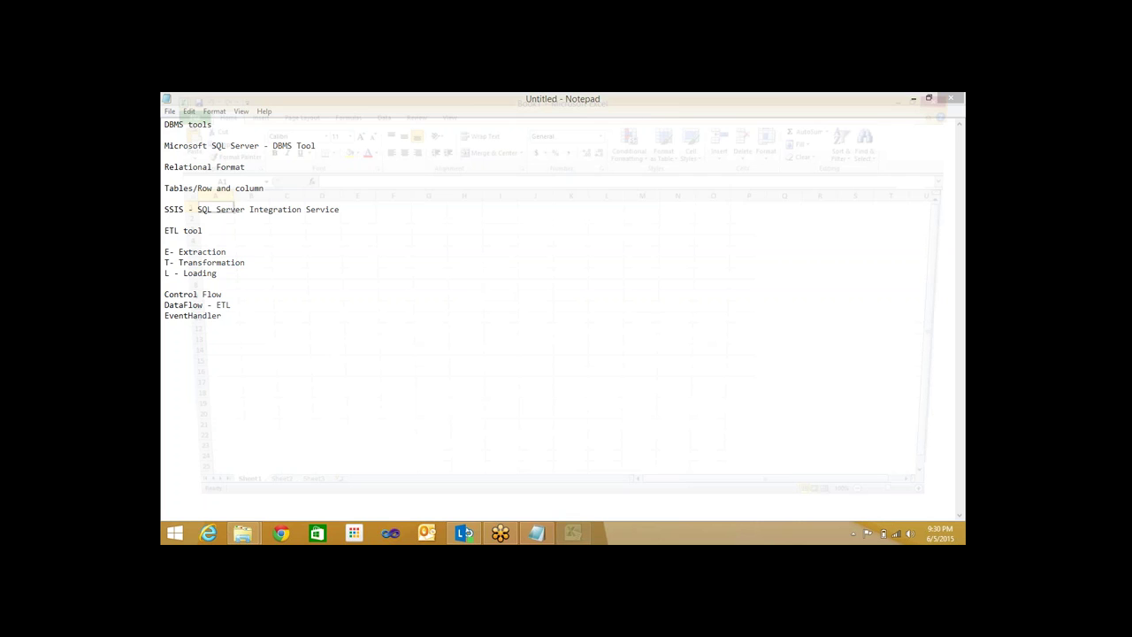
key("alt+Tab")
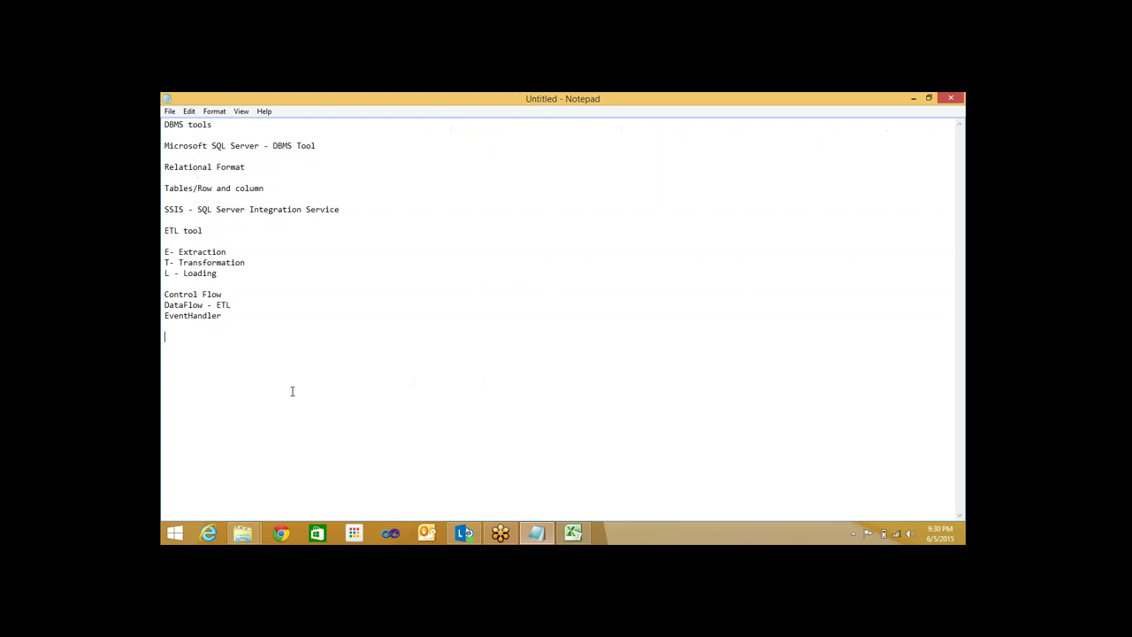
Add the line 'SSAS - SQL Server Analysis Service' below EventHandler
type("SSAS - SQL Server Analysis Serv")
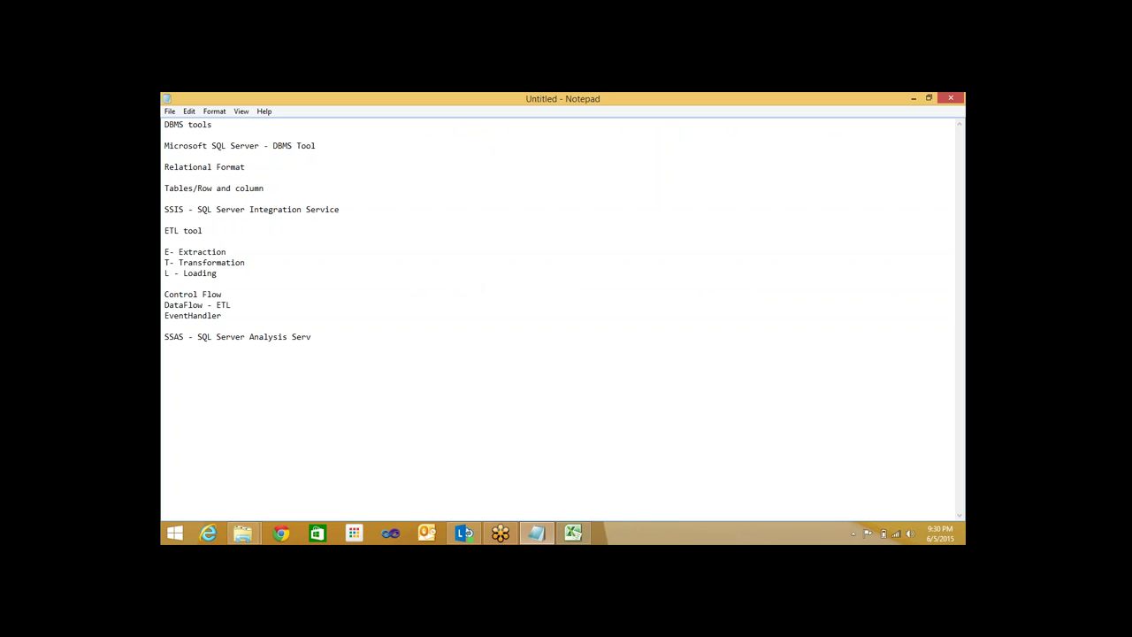
type("ice")
key("Return")
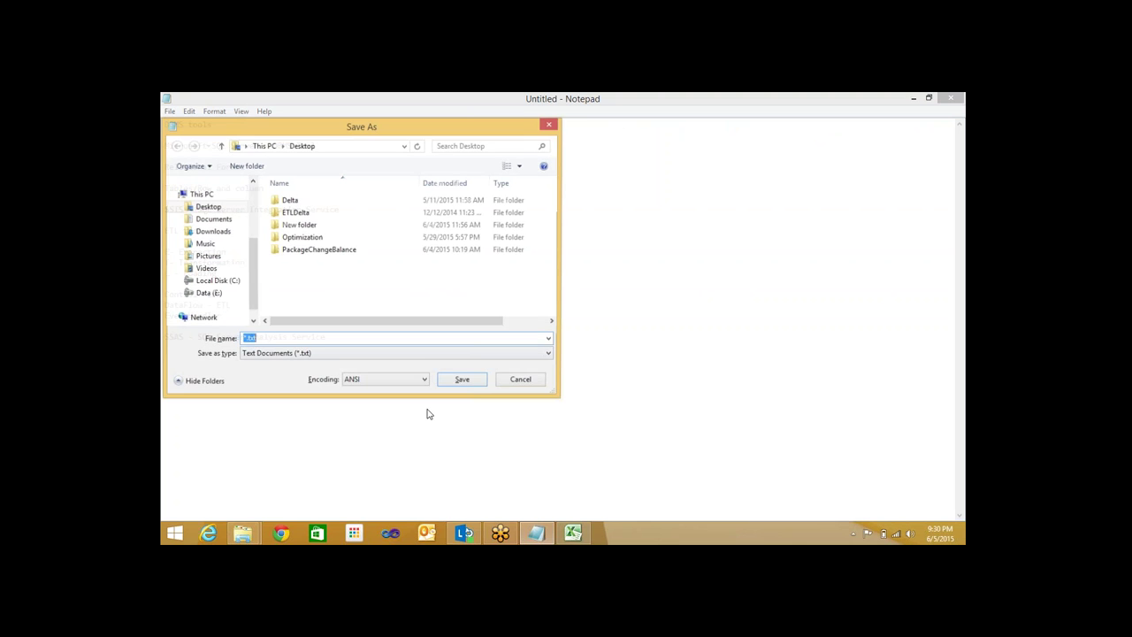
Dismiss the Save As dialog and bring up Excel's blank Book1 at cell A2
key("Escape")
left_click(566, 531)
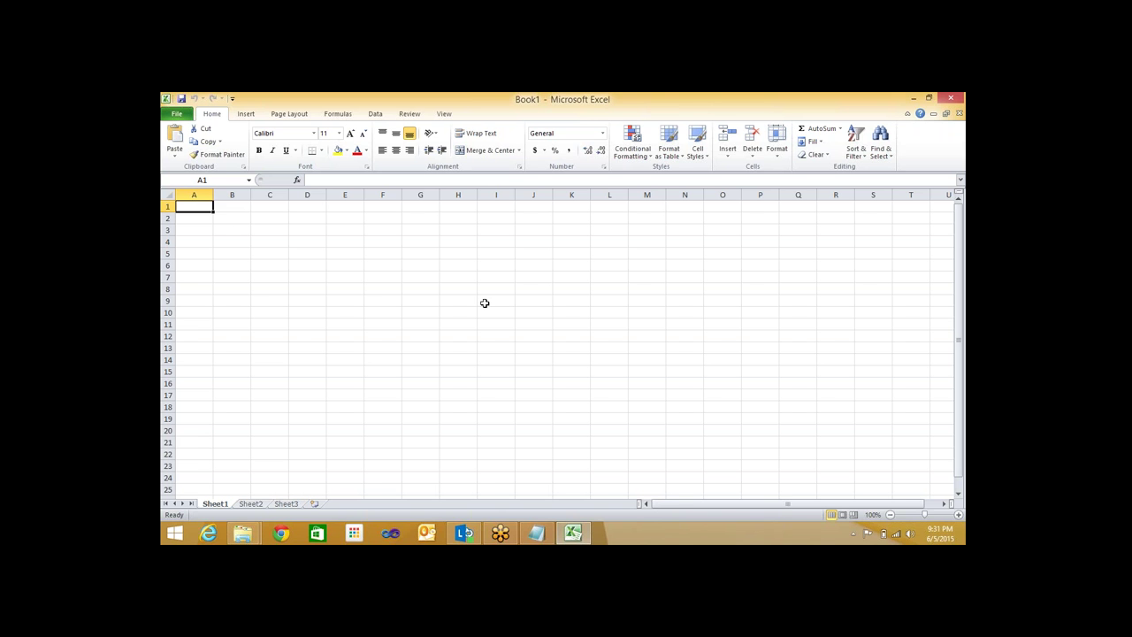
key("Down")
Enter '100 Millions' in cell A2 of Book1
type("1")
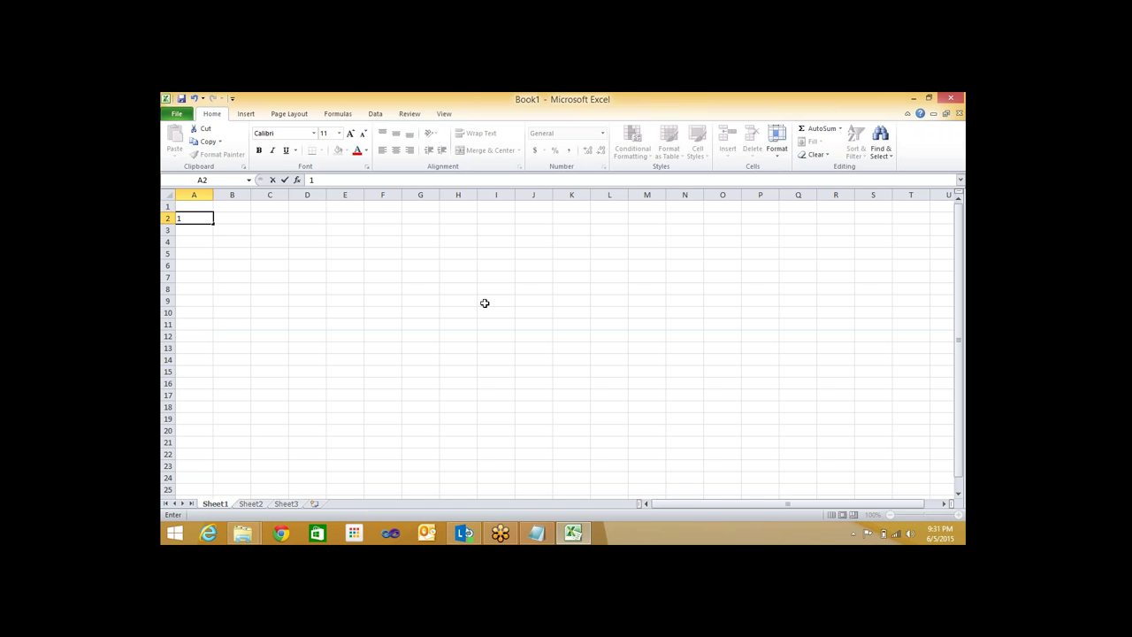
type("00 Millions")
key("Return")
key("Up")
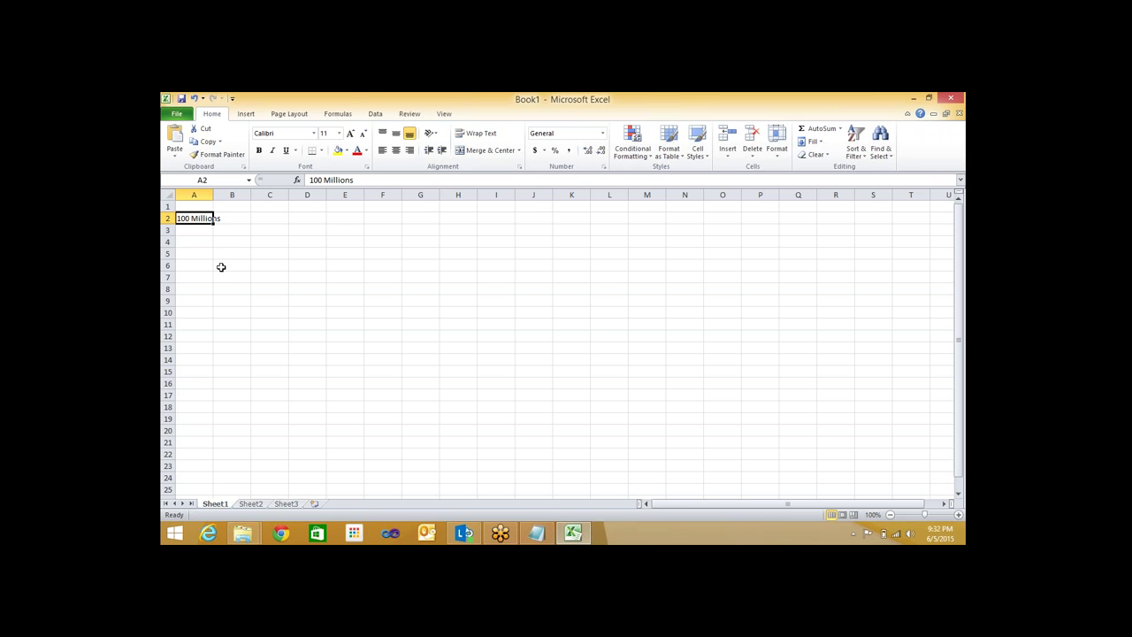
left_click(221, 266)
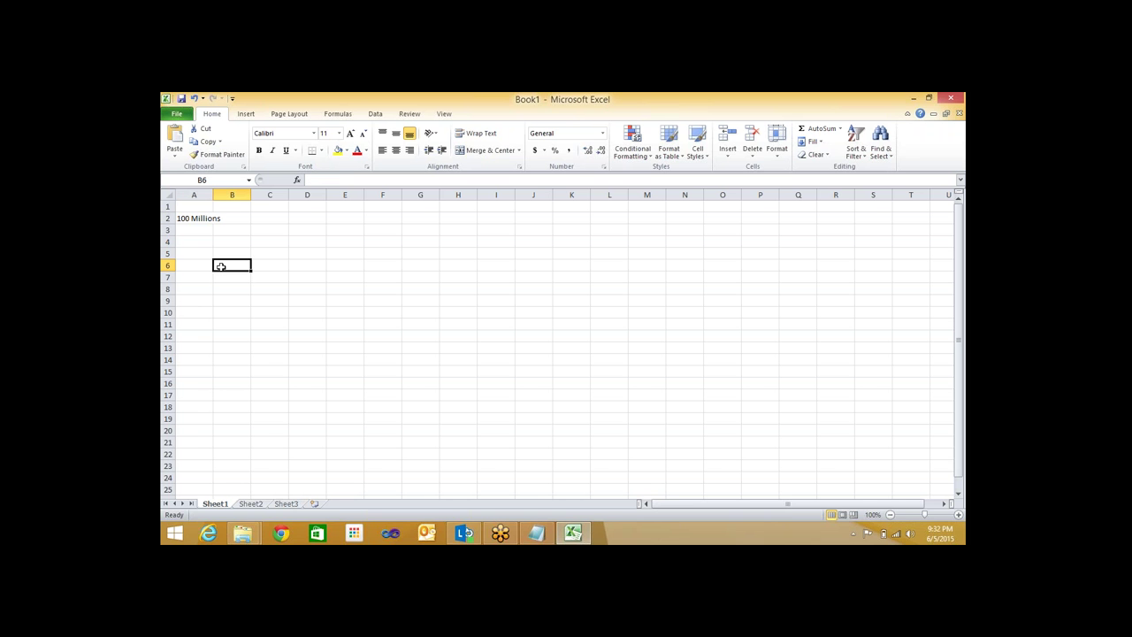
Enter the years 2011, 2012, 2013, 2014 and 2015 across B6:F6
type("20")
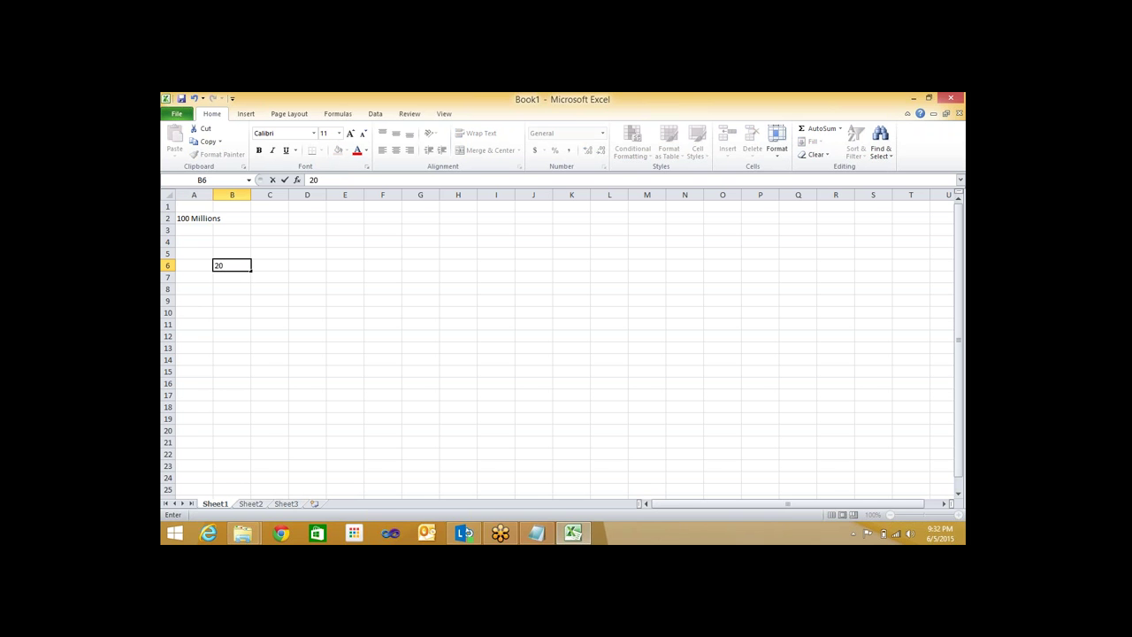
type("11")
key("Tab")
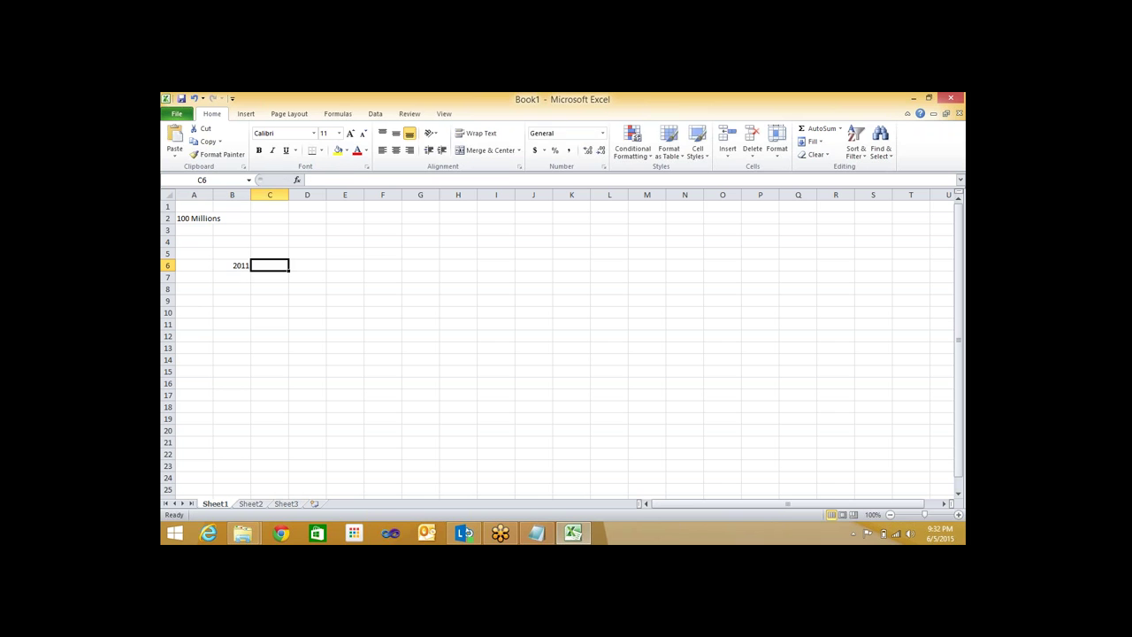
type("2012")
key("Tab")
type("2013")
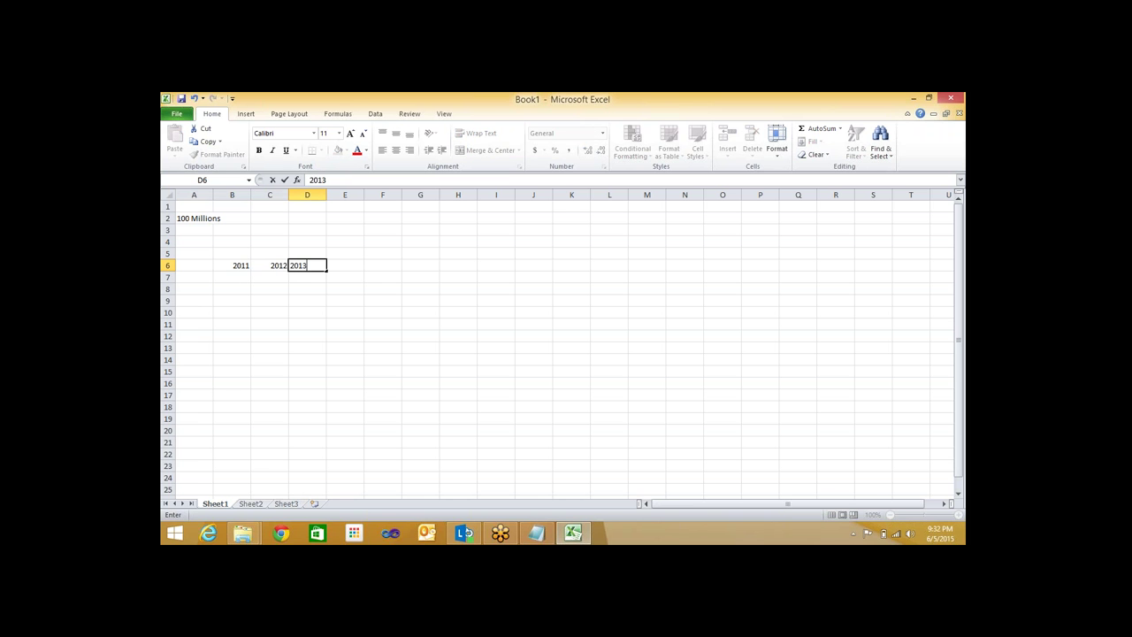
key("Tab")
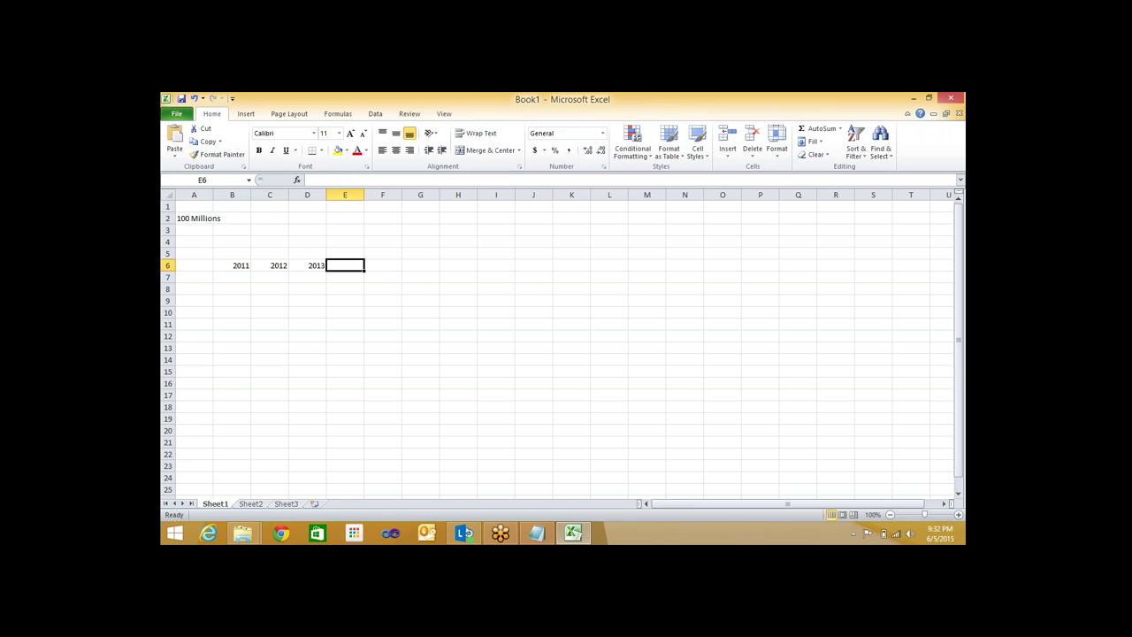
type("2014")
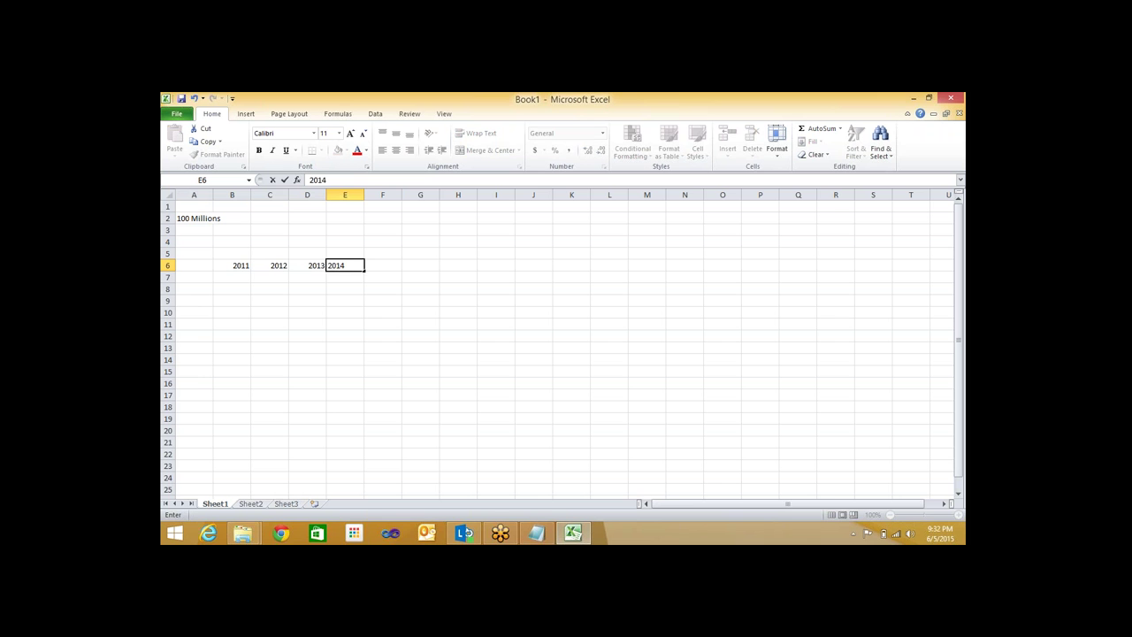
key("Tab")
type("2015")
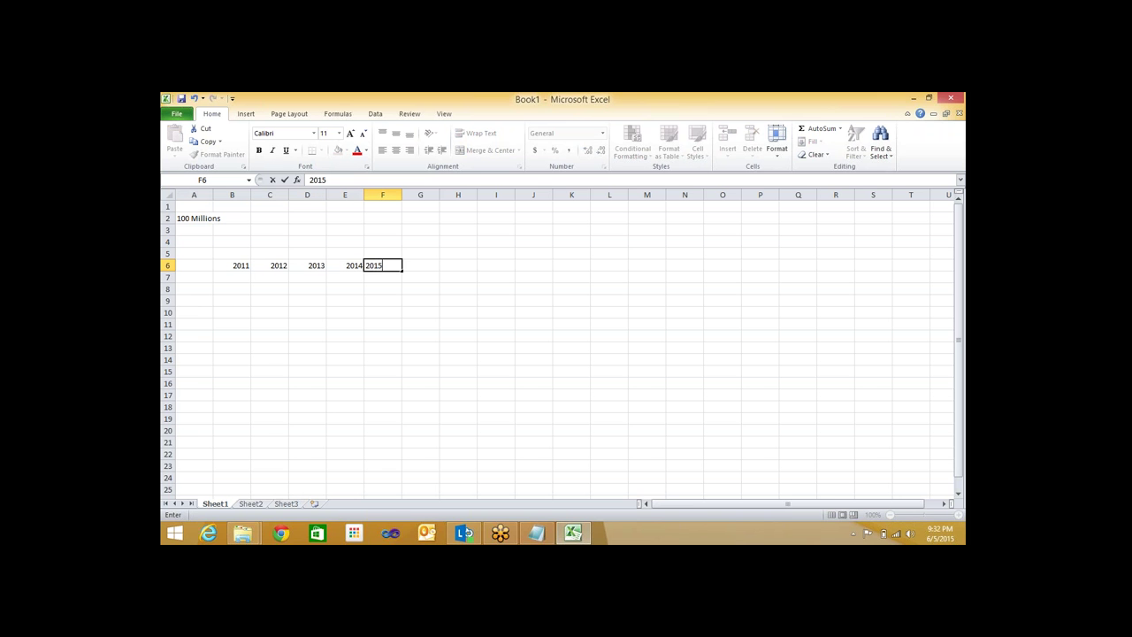
key("Return")
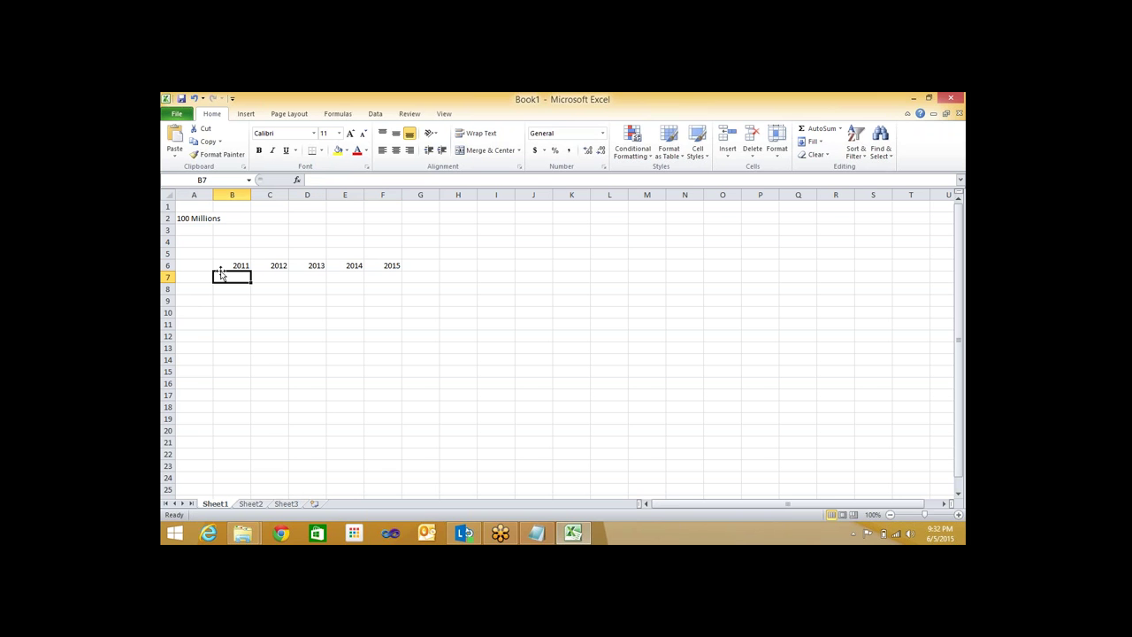
Enter the values 10, 10, 15, 35 and 30 beneath the years in B7:F7
type("10")
key("Tab")
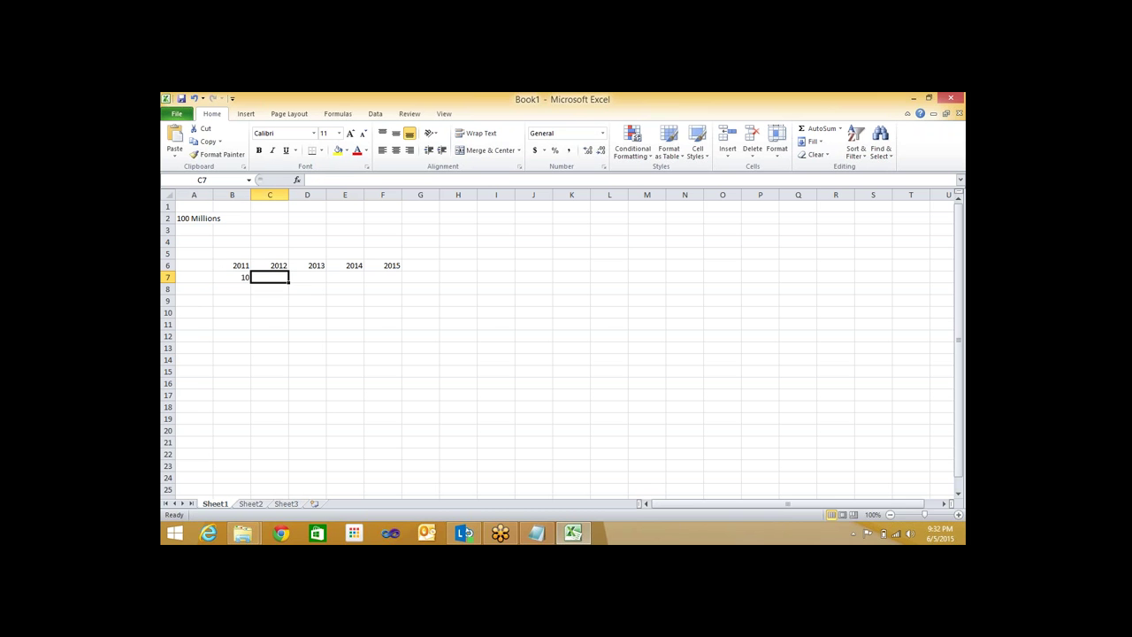
type("10")
key("Tab")
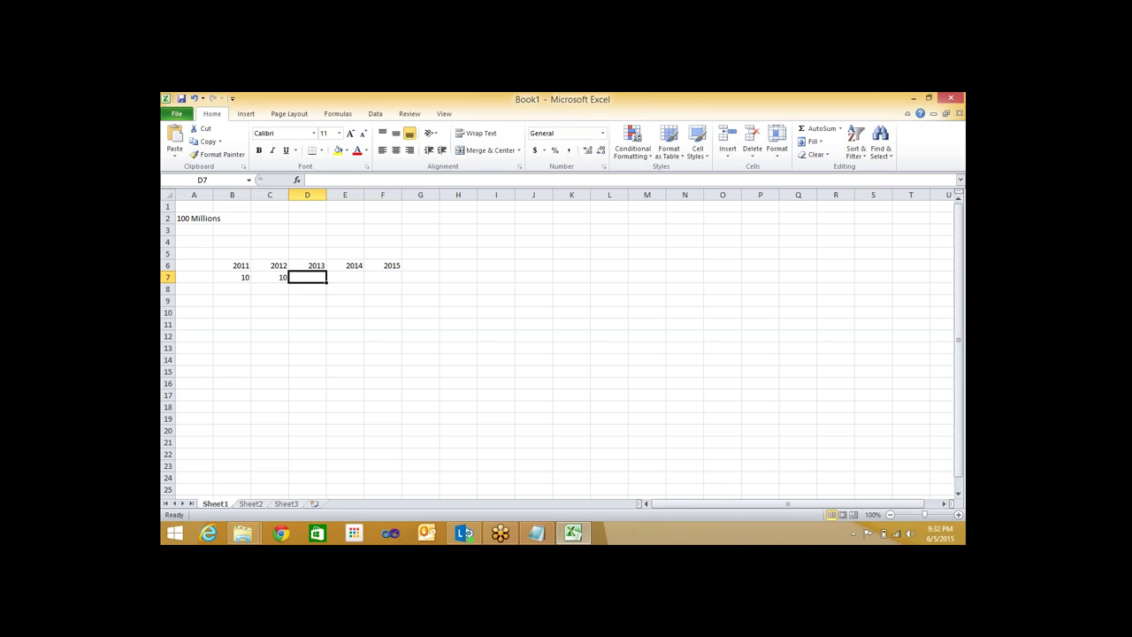
type("15")
key("Tab")
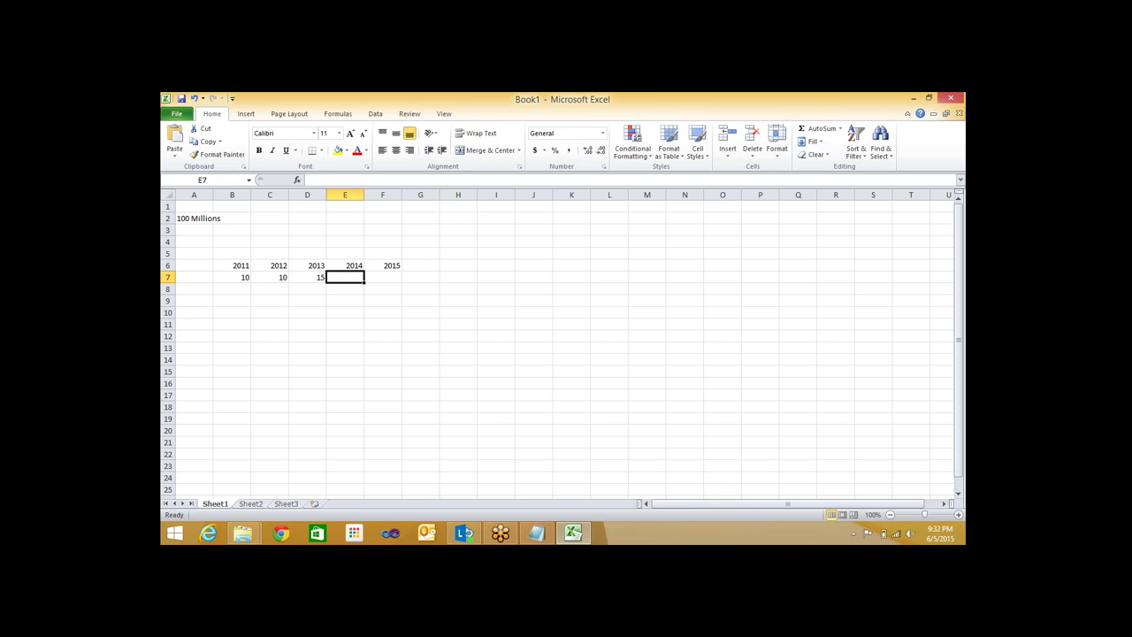
type("35")
key("Tab")
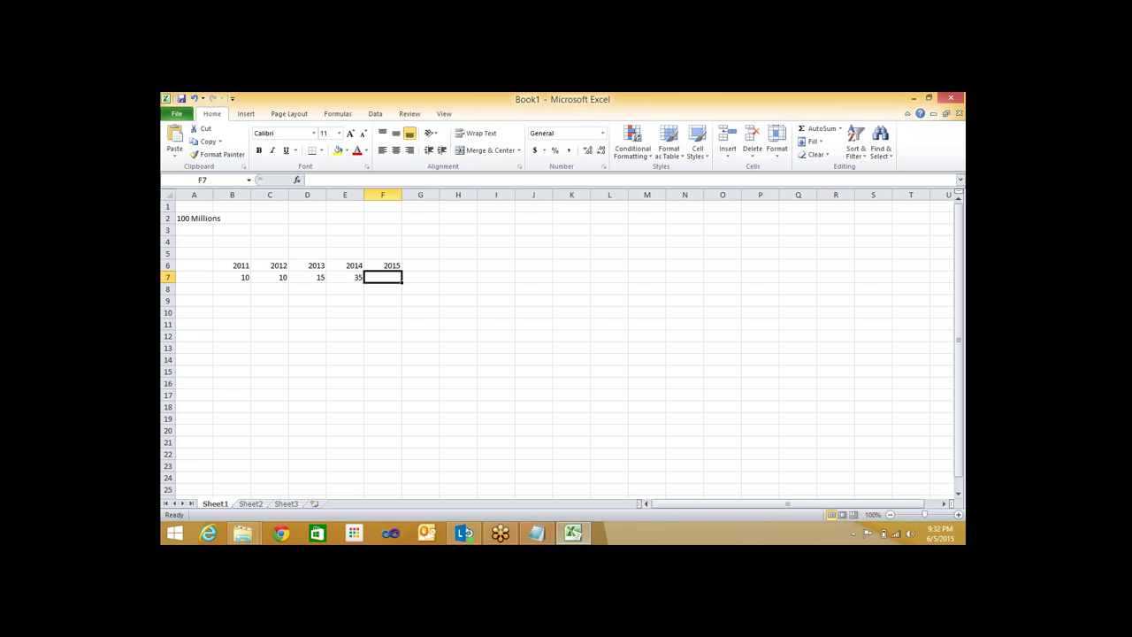
type("30")
key("Return")
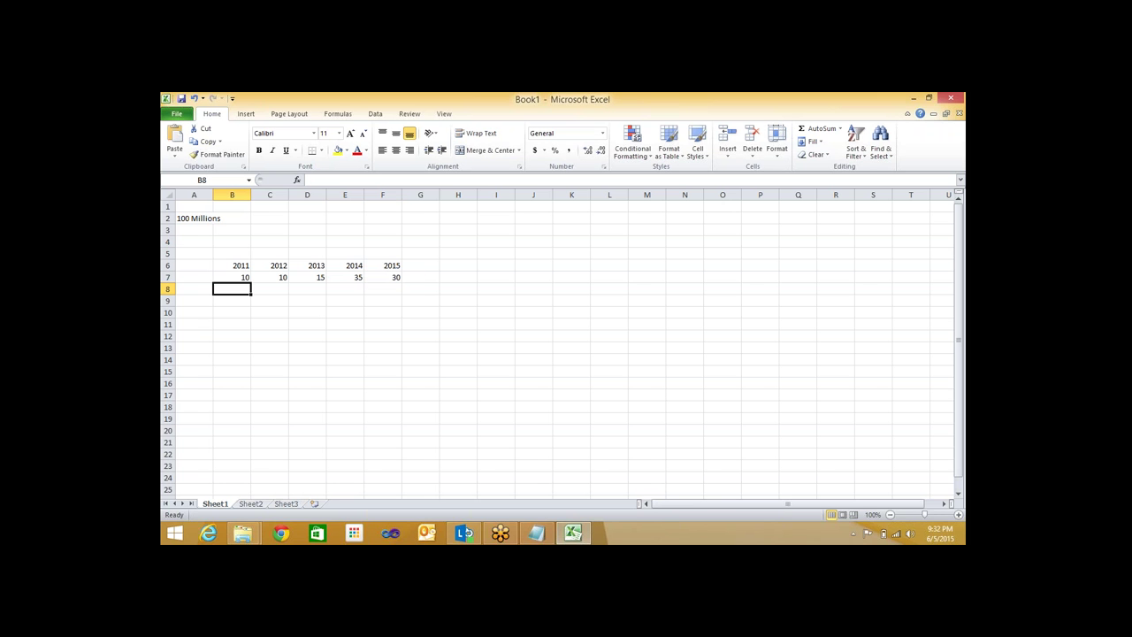
left_click(236, 278)
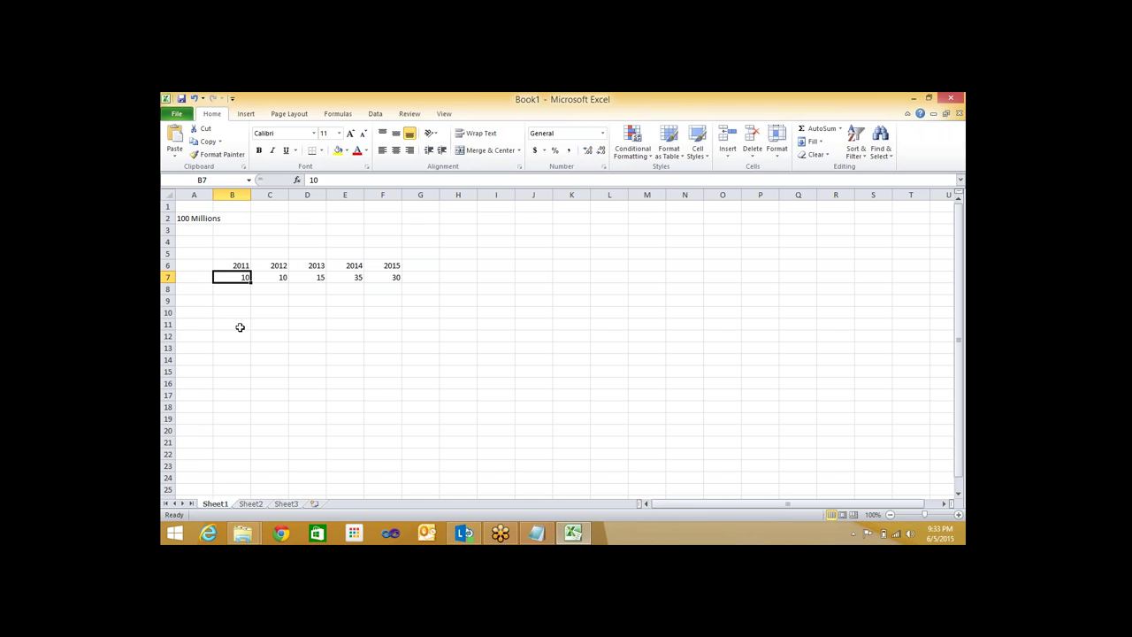
Copy the year table B6:F7 and paste it at B10
left_click_drag(230, 269, 378, 277)
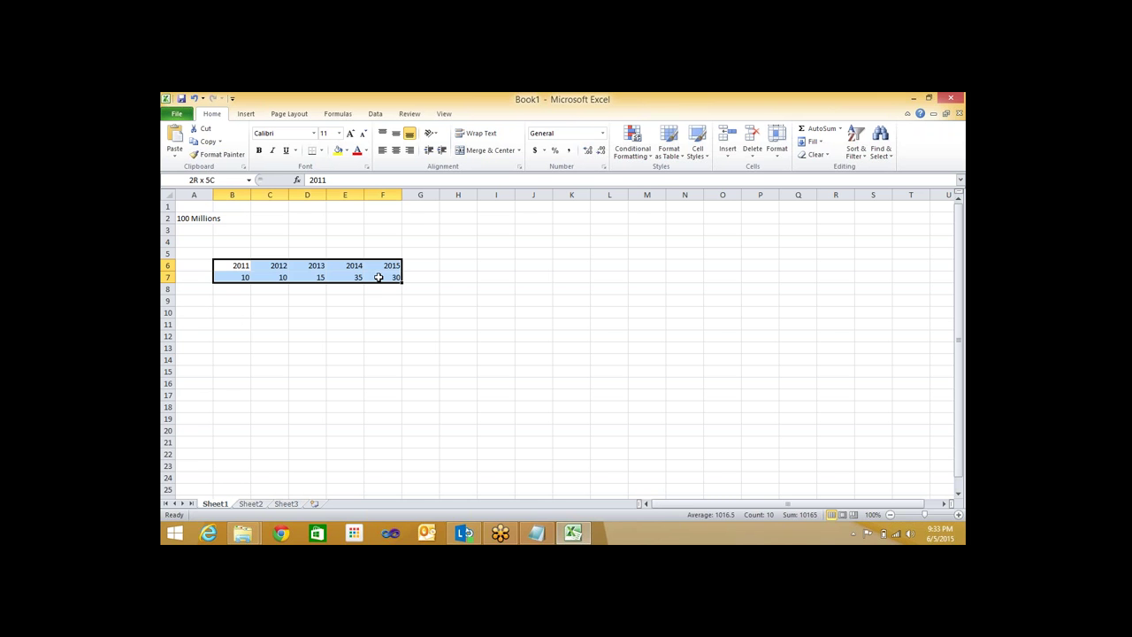
key("ctrl+c")
left_click(240, 312)
key("ctrl+v")
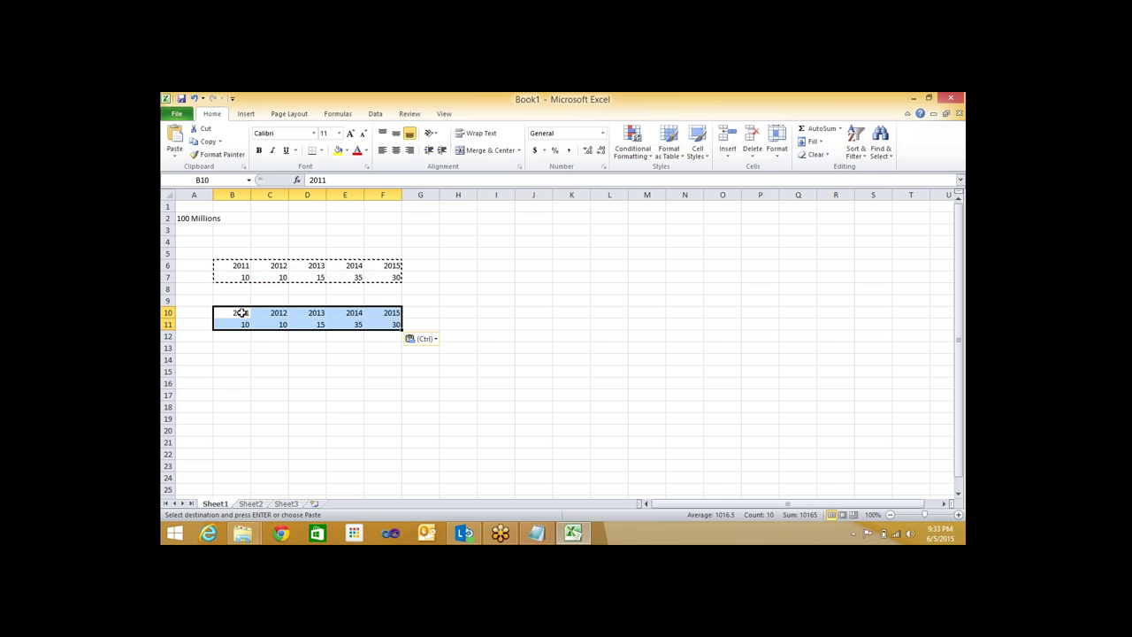
Label rows A, B, C, D in A11:A14, then select the value area B11:F14
left_click(200, 325)
type("A")
key("Return")
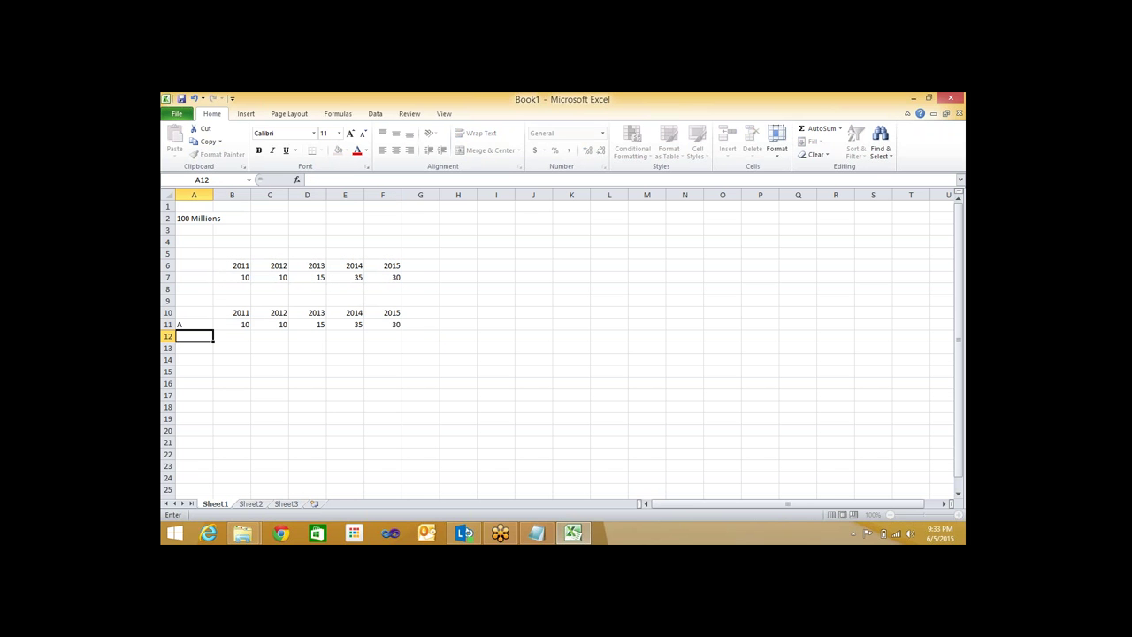
type("B")
key("Return")
type("c")
key("Return")
type("D")
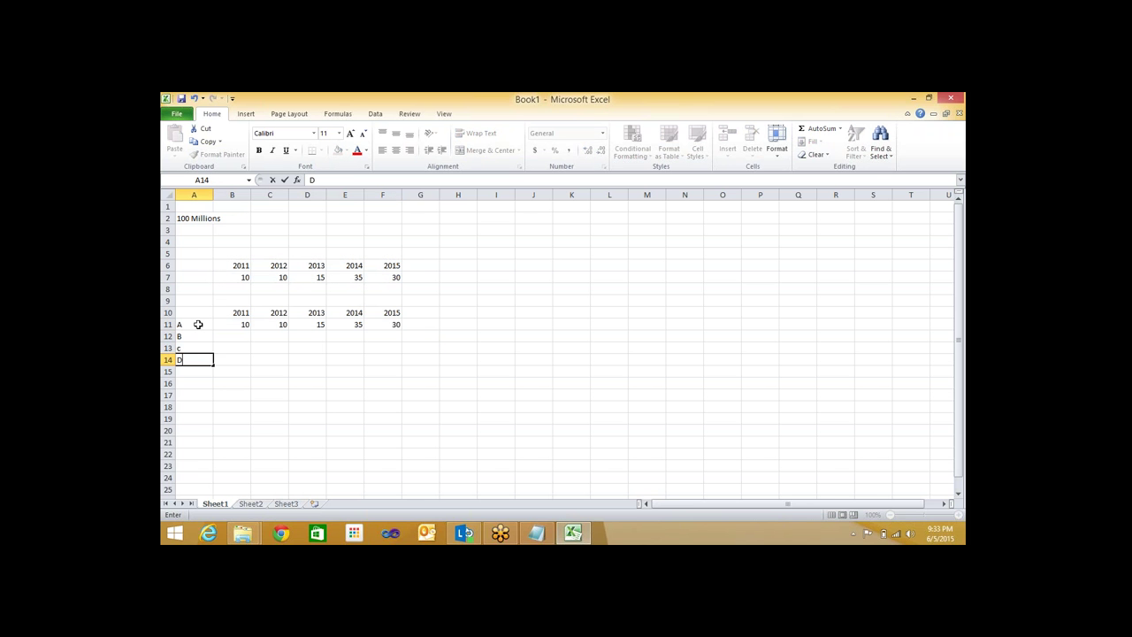
key("Return")
left_click(180, 348)
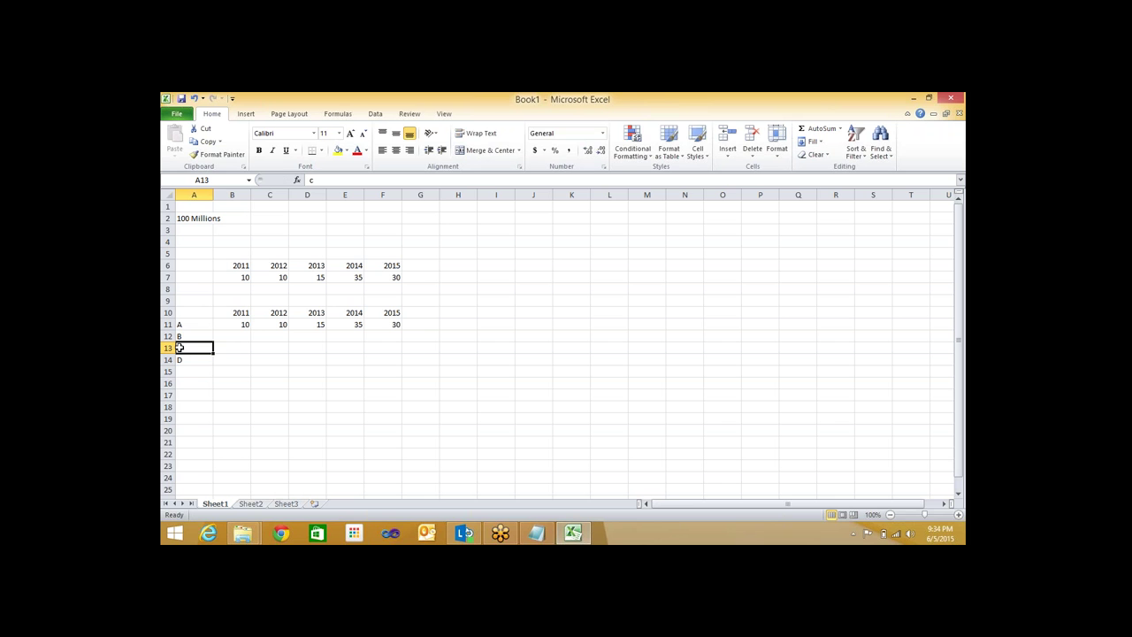
type("C")
left_click(270, 372)
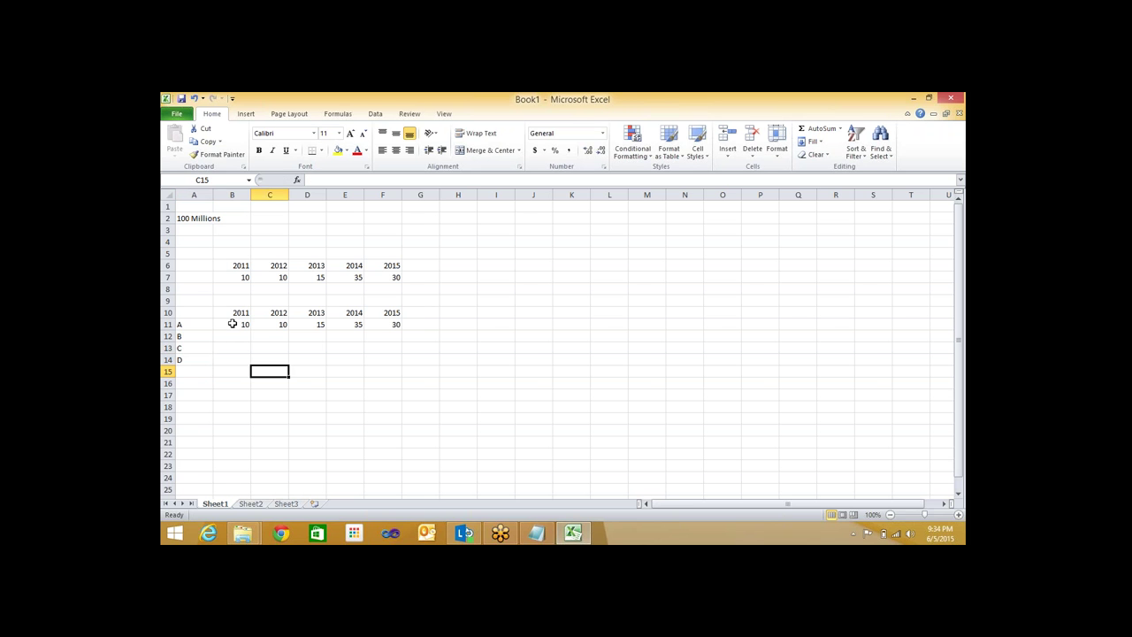
left_click(233, 324)
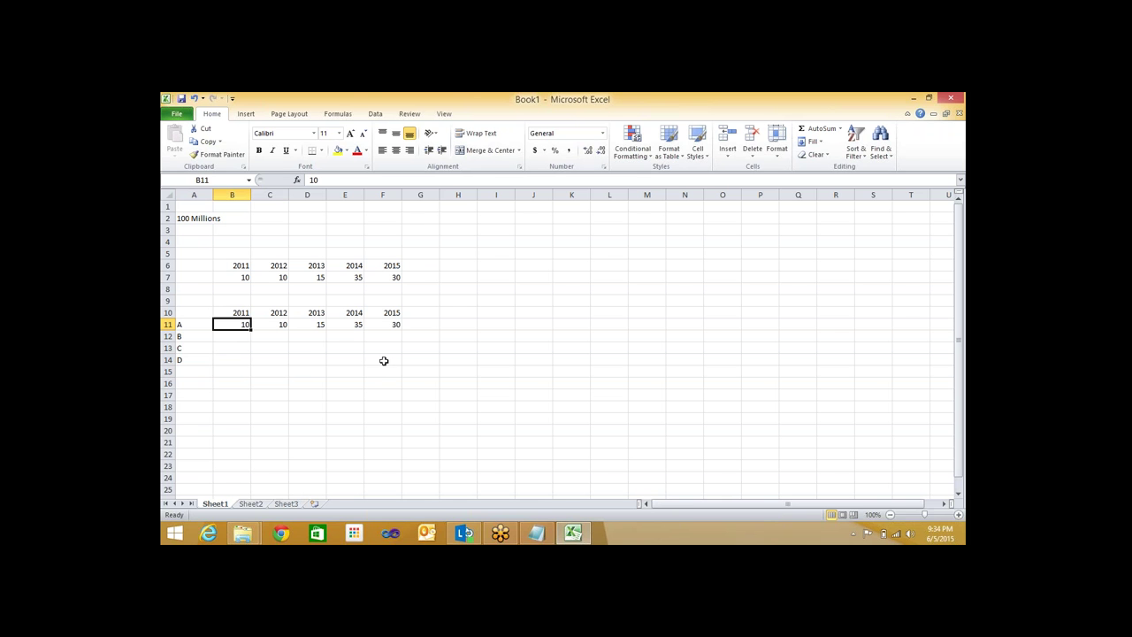
left_click(384, 361, "shift")
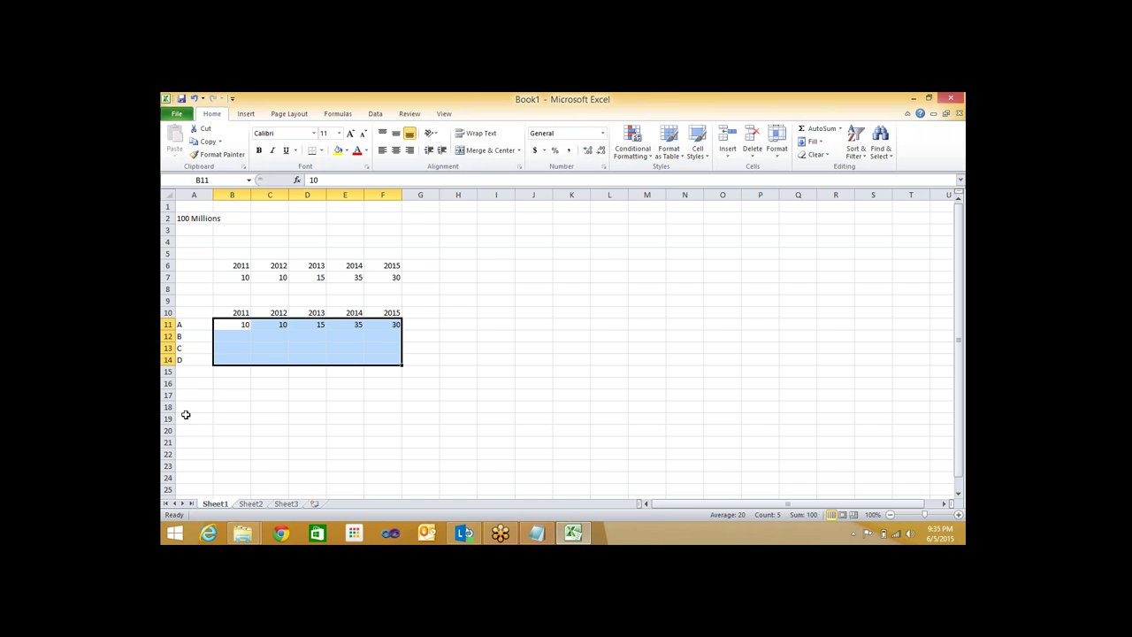
Type the label INDIA in cell A16 below the table
left_click(230, 342)
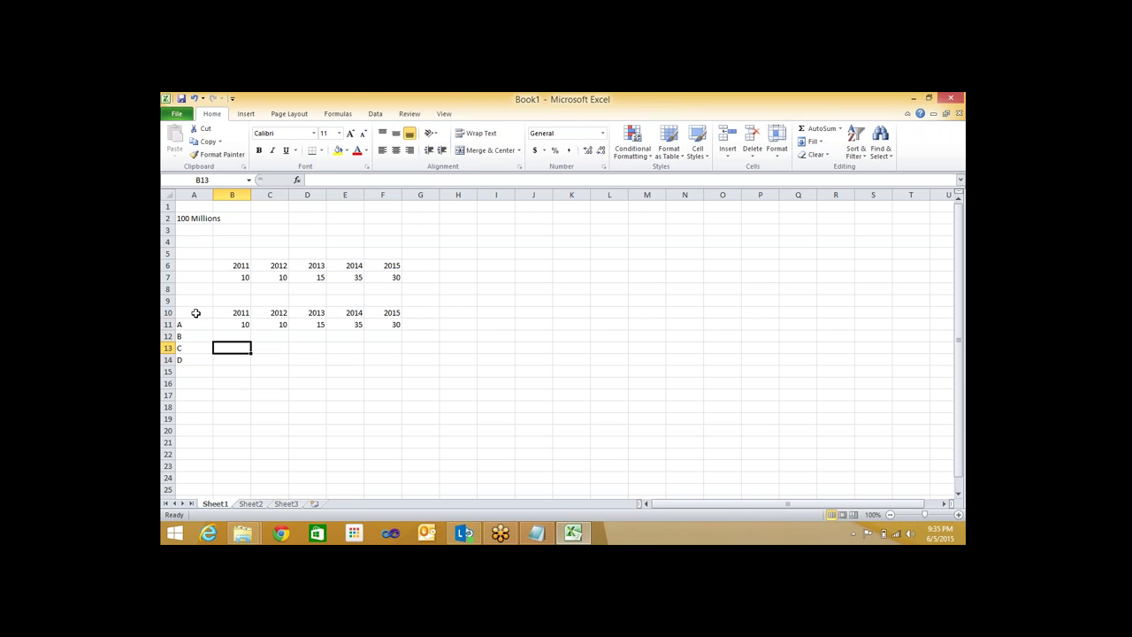
left_click(195, 382)
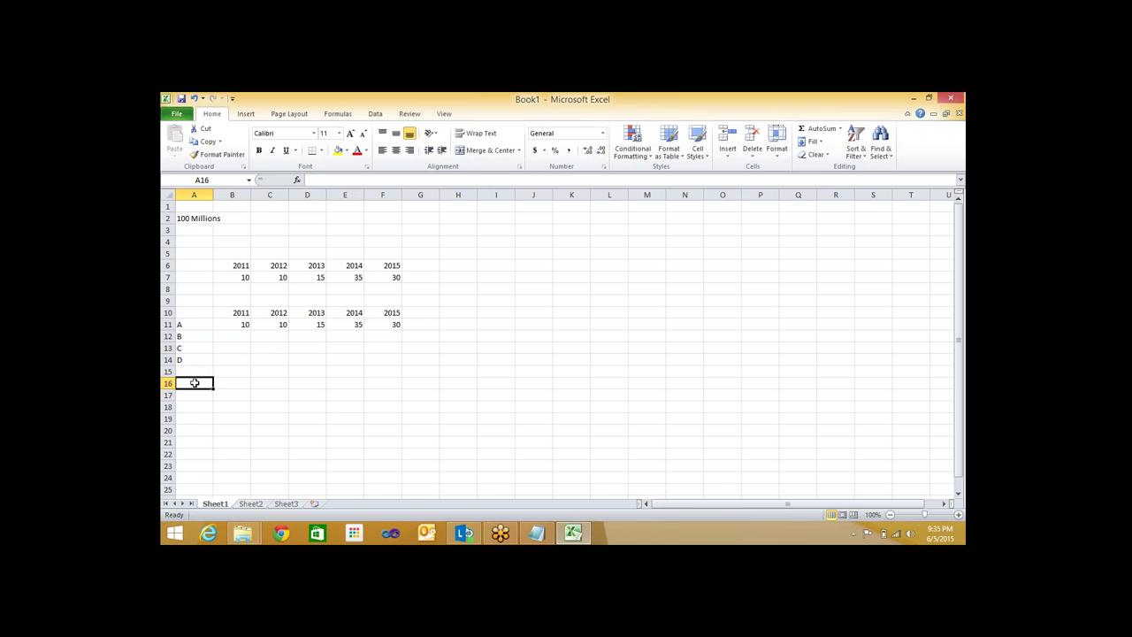
type("INDIA")
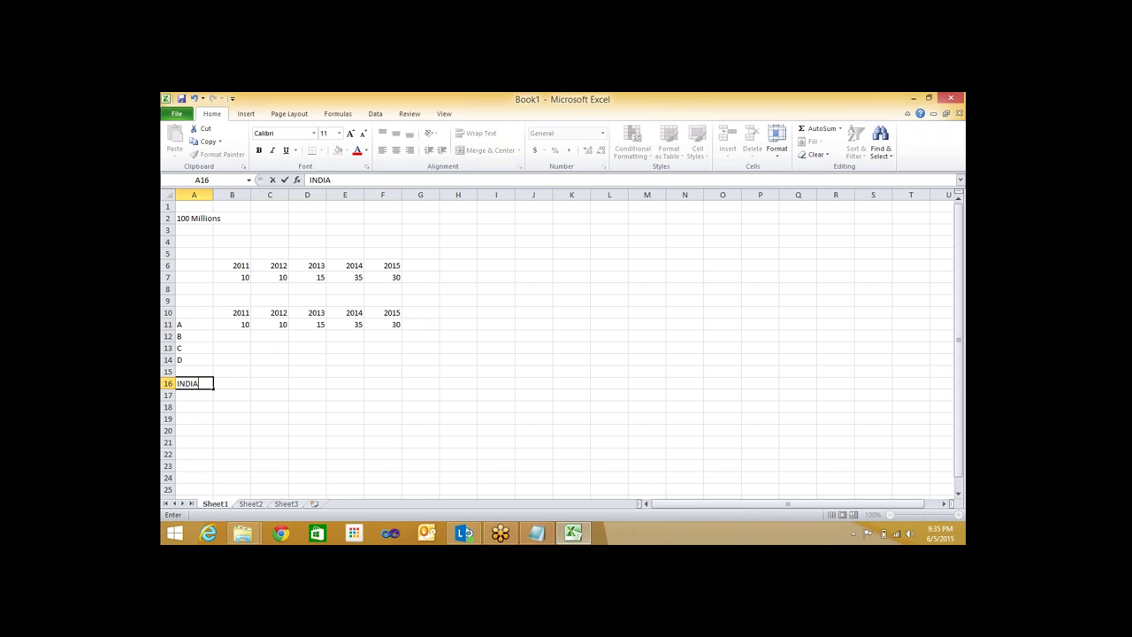
key("Return")
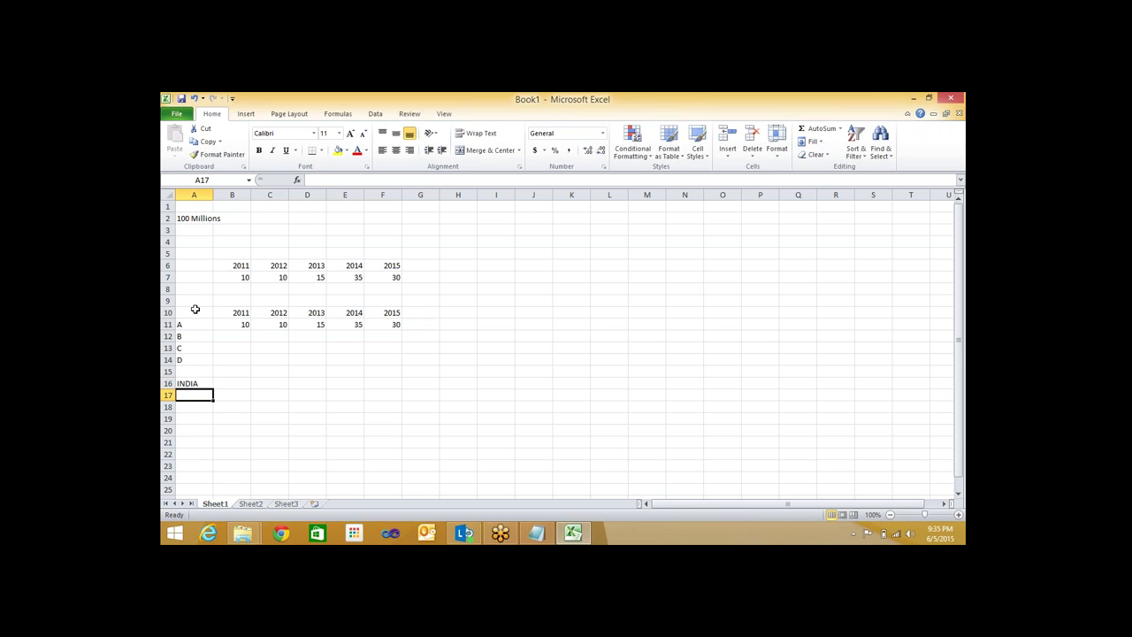
Copy the labelled table A10:F14 and paste it at A16
left_click(225, 310)
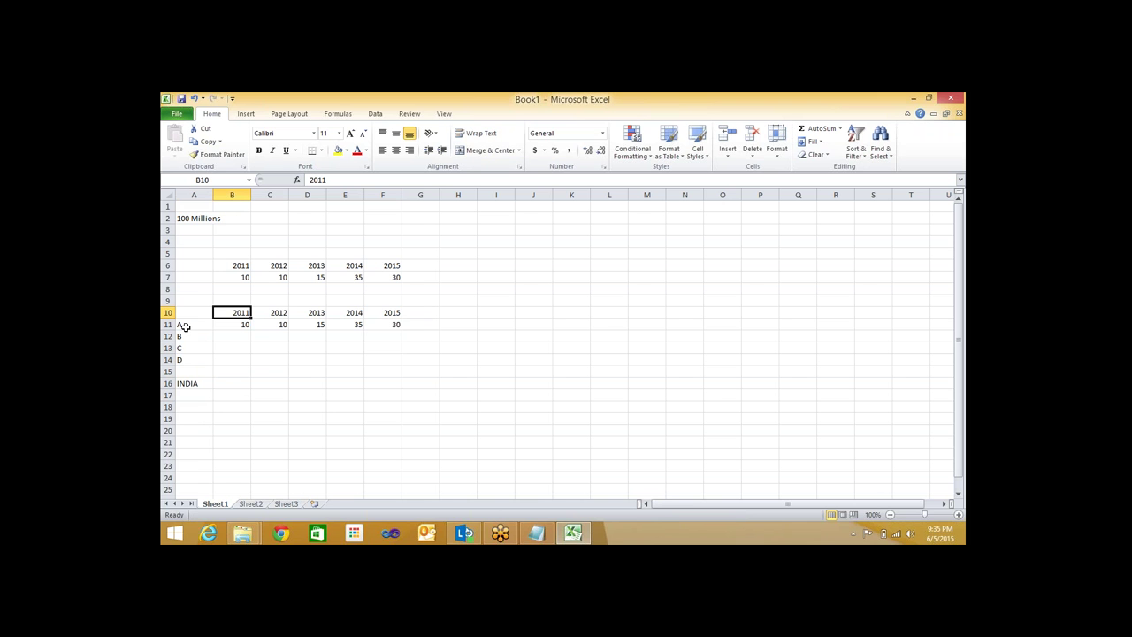
left_click_drag(184, 326, 398, 370)
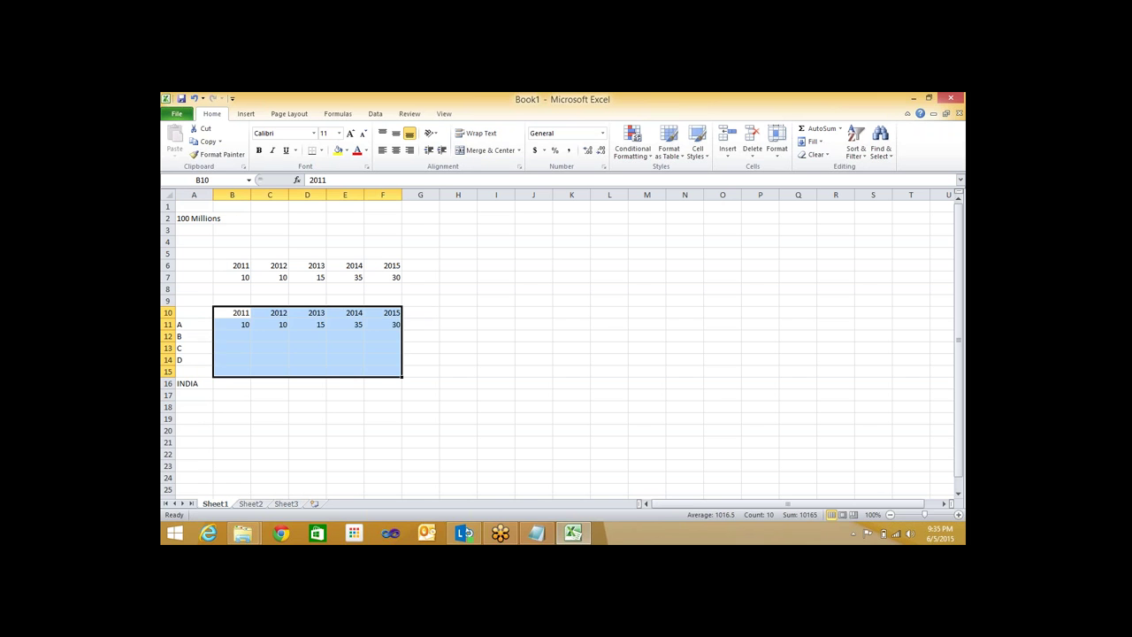
left_click(201, 306)
left_click(180, 310)
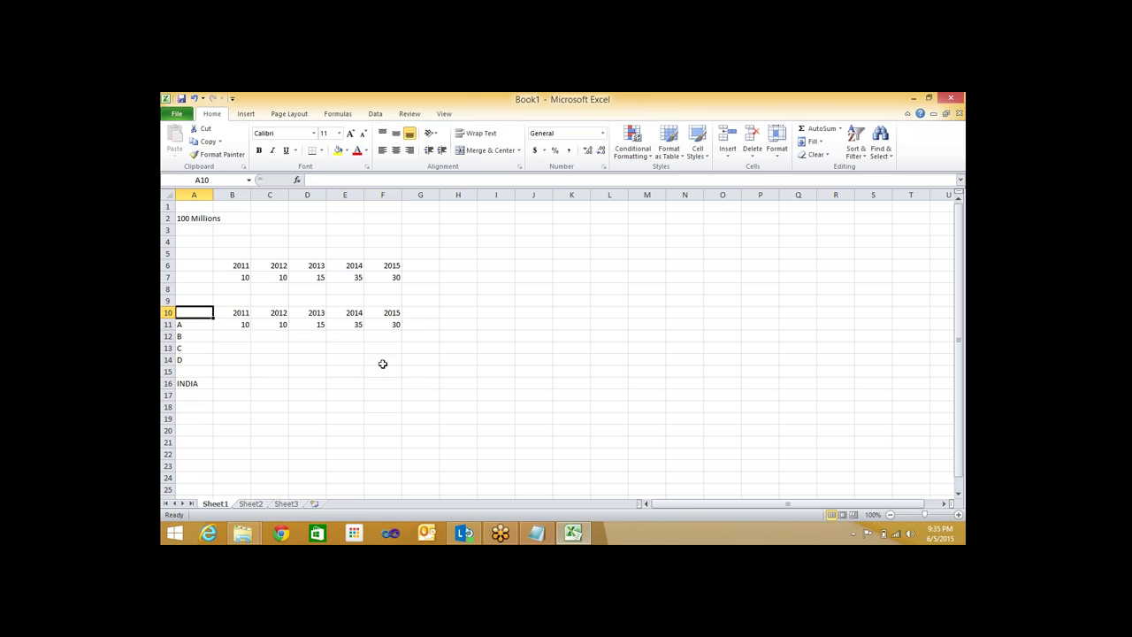
left_click(388, 361, "shift")
key("ctrl+c")
left_click(194, 384)
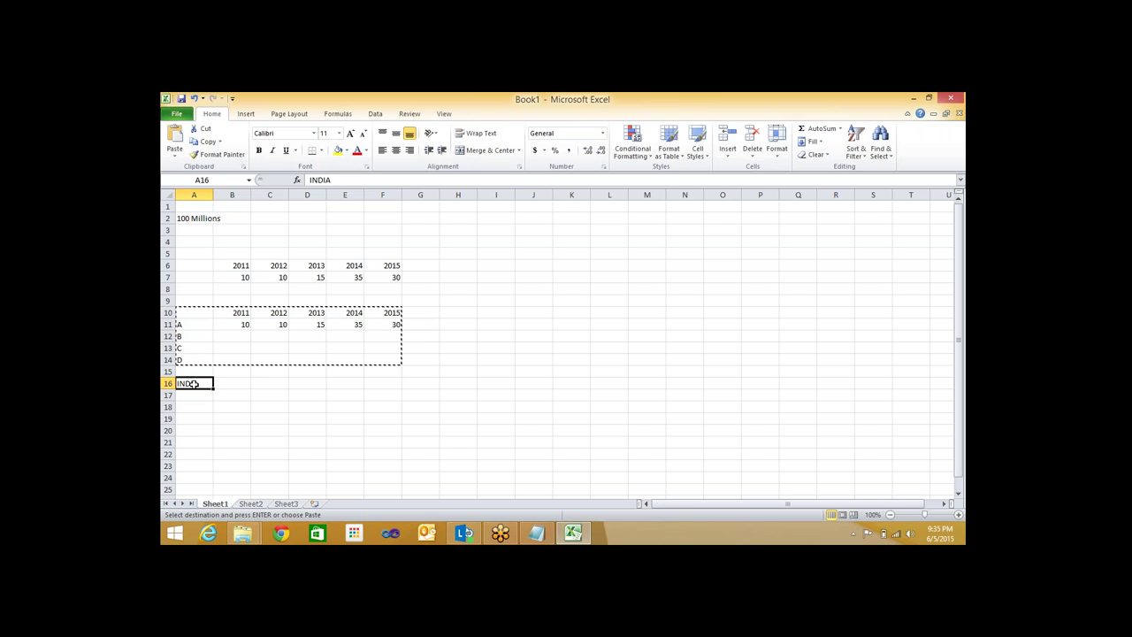
key("ctrl+v")
Relabel the pasted copy in A16 as INDIA
left_click(194, 384)
type("INDA")
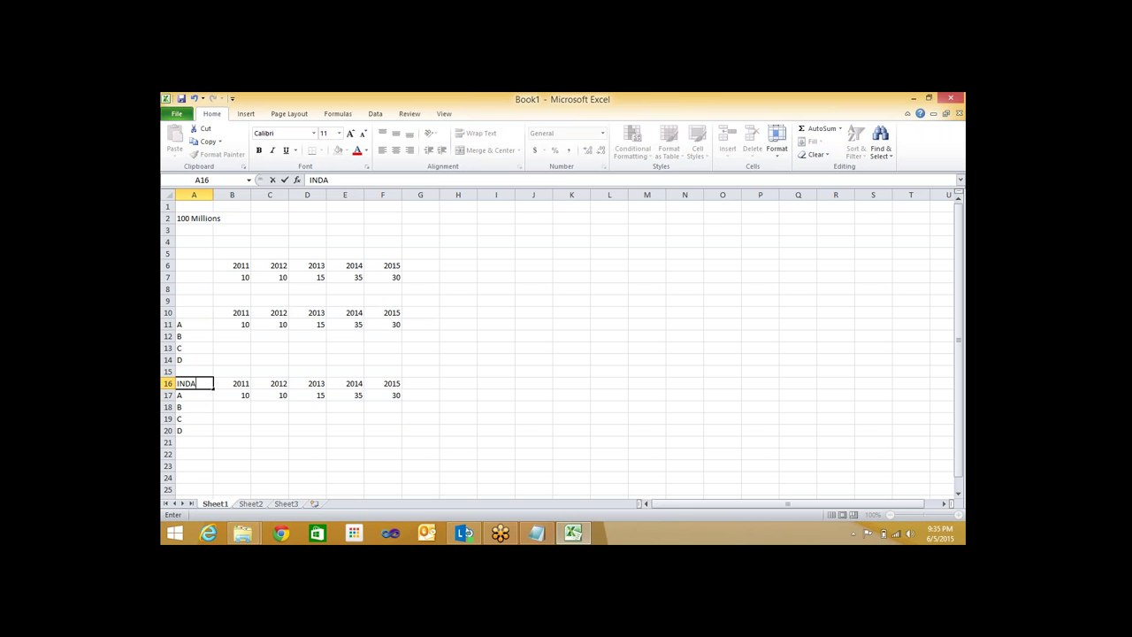
key("BackSpace")
type("IA")
key("Return")
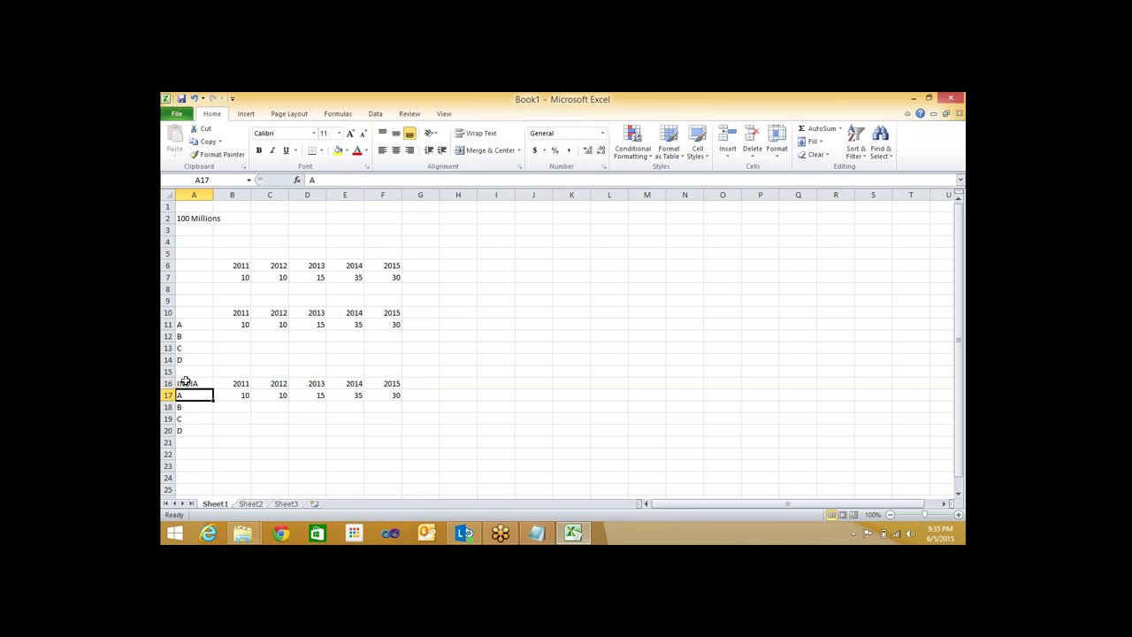
Copy the INDIA table and paste it at A23
left_click(187, 382)
left_click(382, 430, "shift")
key("ctrl+c")
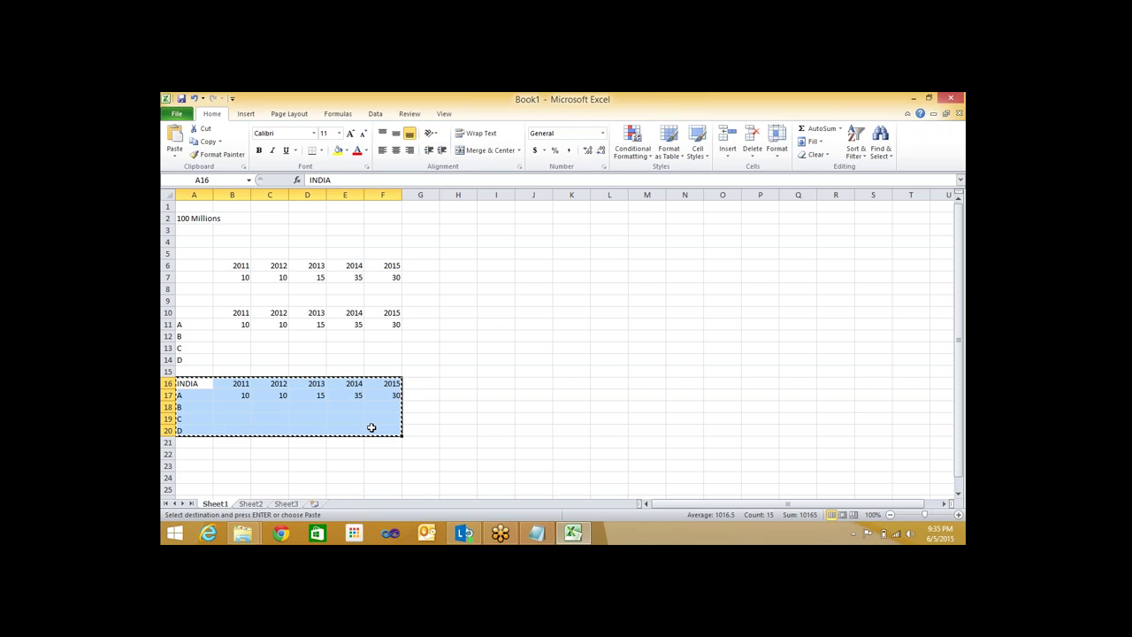
scroll(372, 427, "down", 1)
scroll(371, 427, "down", 2)
left_click(191, 363)
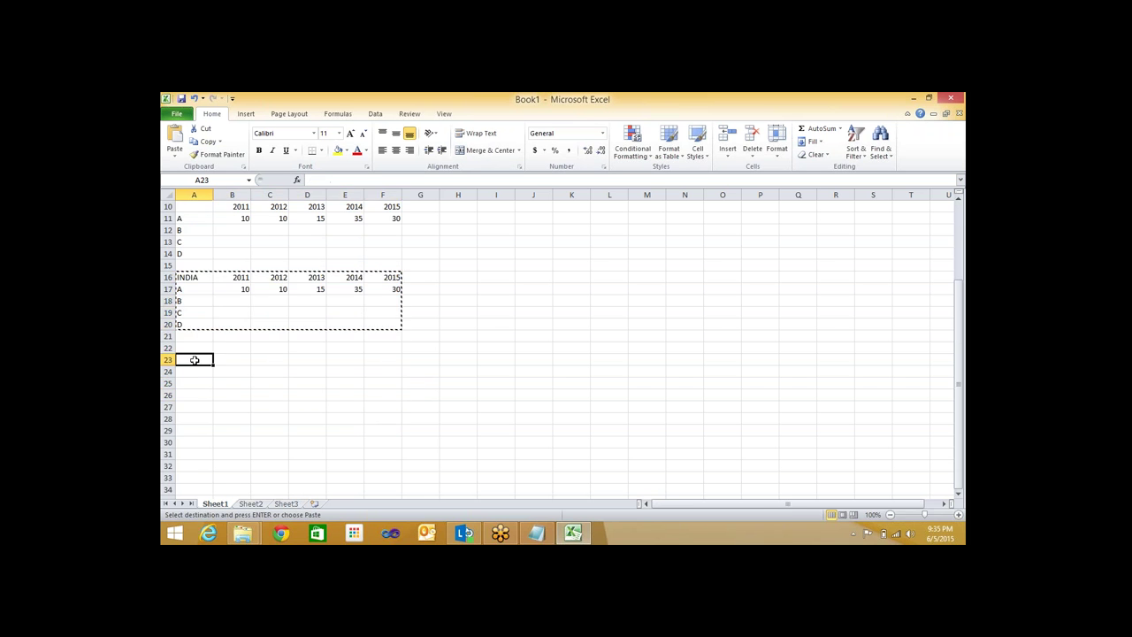
key("ctrl+v")
left_click(191, 443)
Paste a third copy at A30, labelling the row 23 table USA and row 30 AUSTRALIA
key("ctrl+v")
left_click(193, 360)
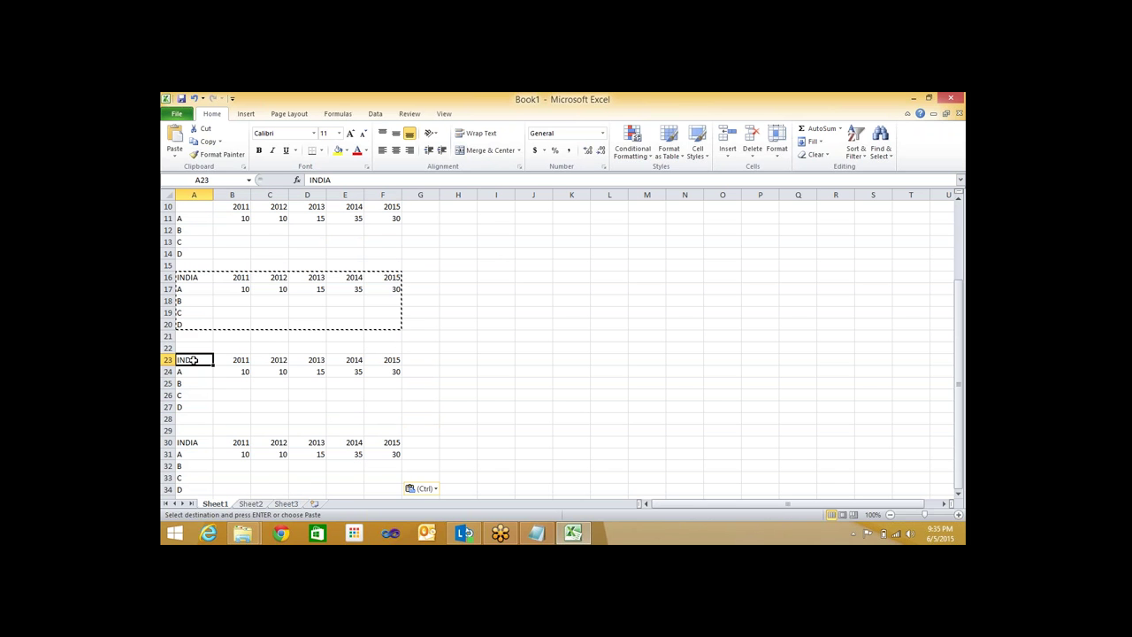
type("USA")
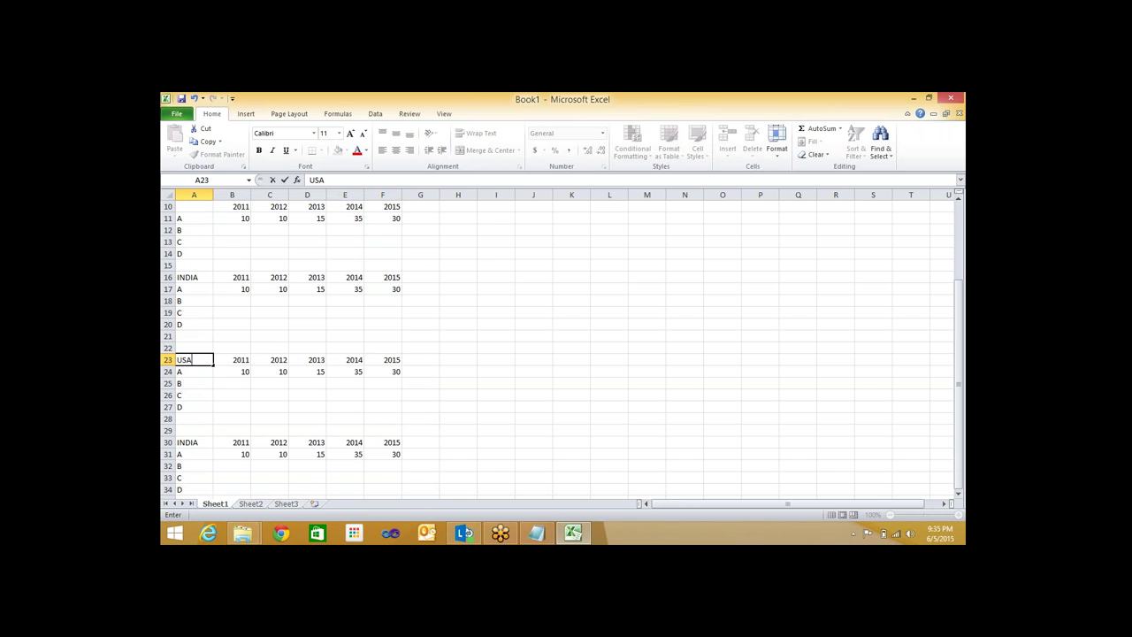
left_click(181, 440)
type("AU")
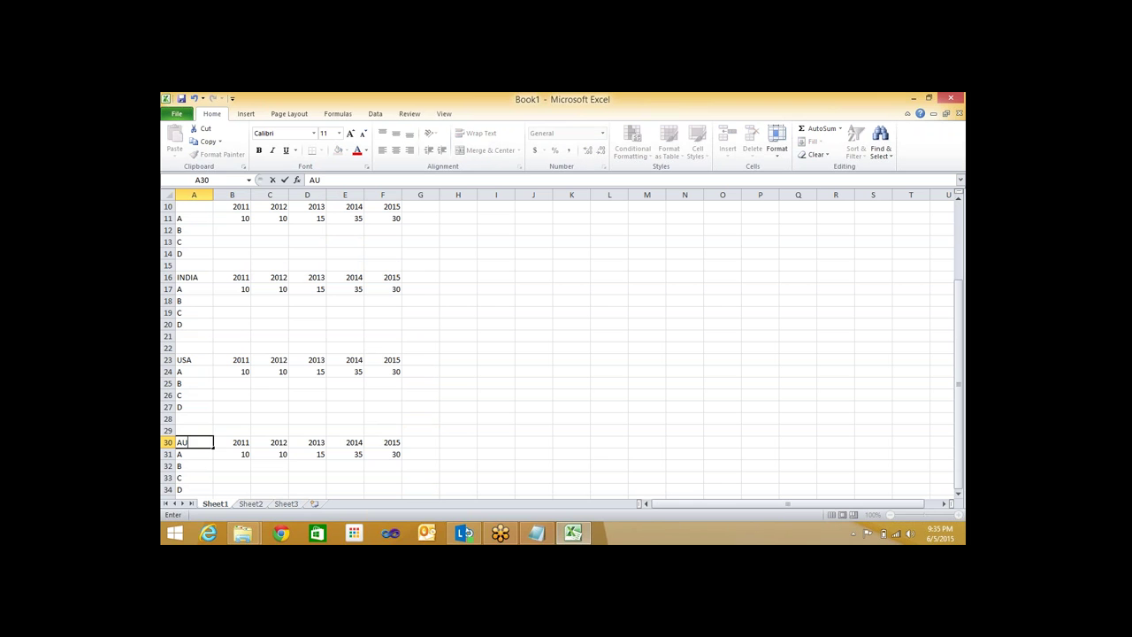
type("STRALIA")
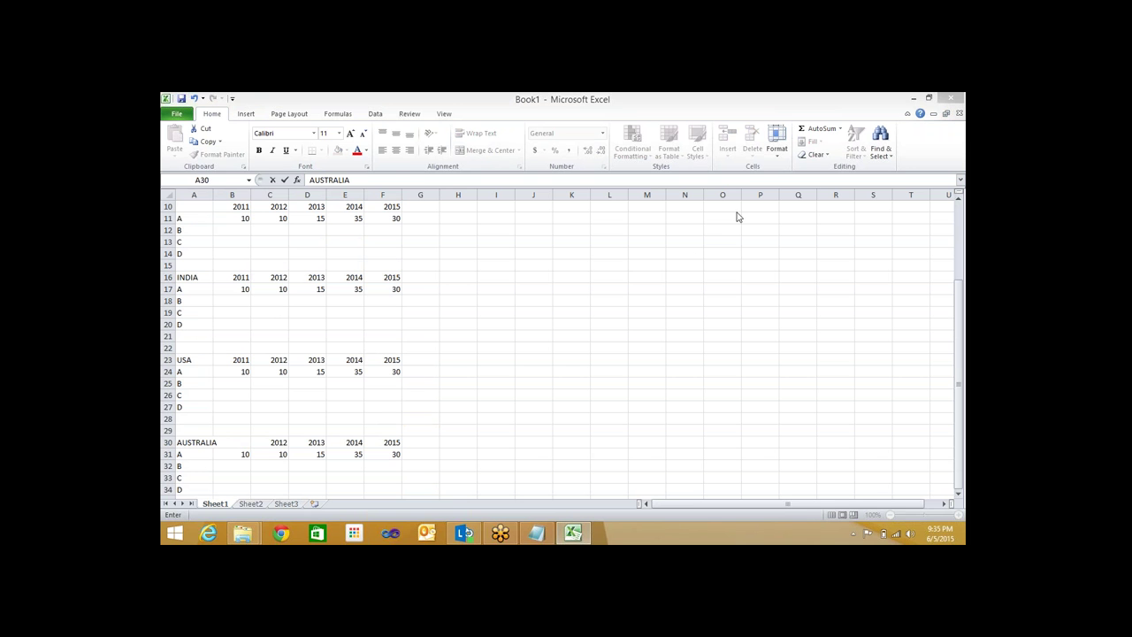
left_click(208, 193)
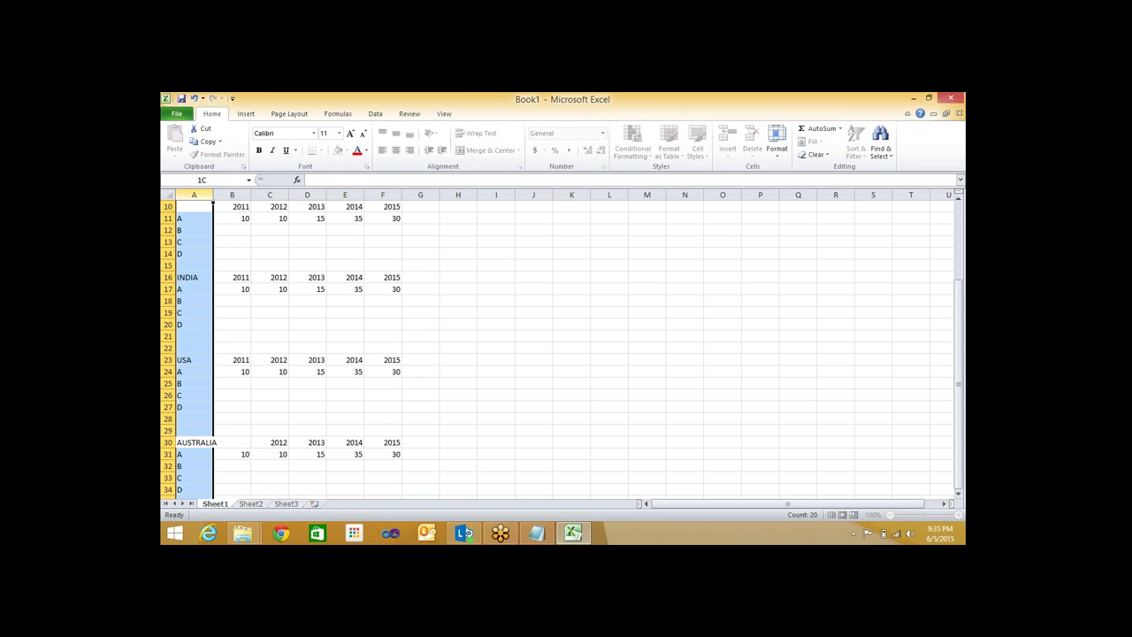
double_click(213, 194)
left_click(264, 323)
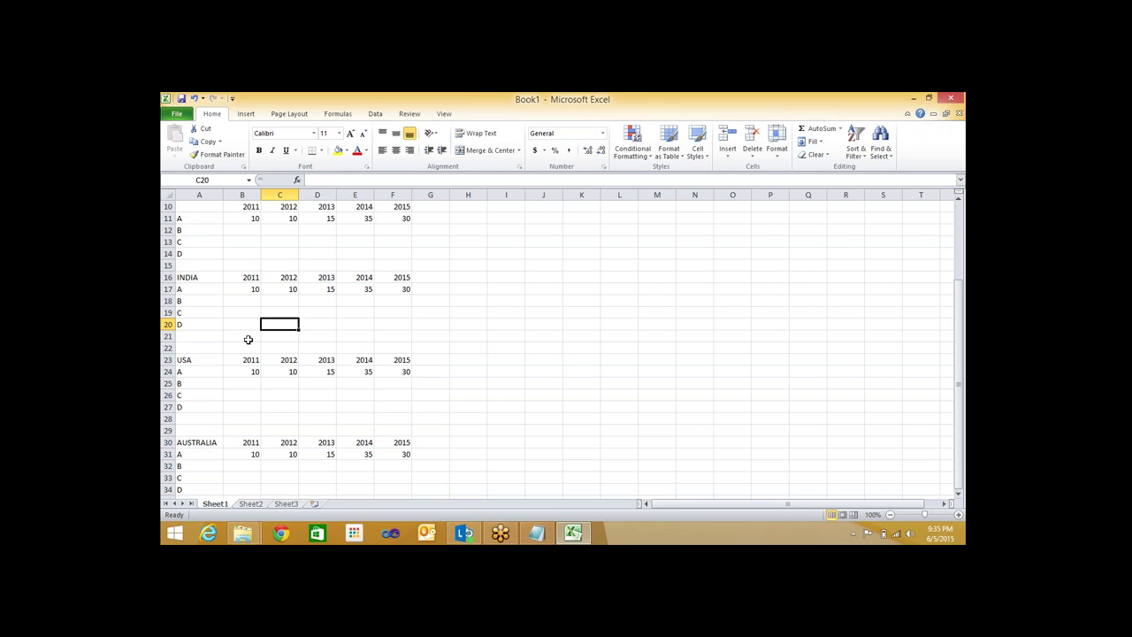
scroll(248, 340, "up", 1)
scroll(248, 342, "down", 1)
scroll(247, 344, "down", 1)
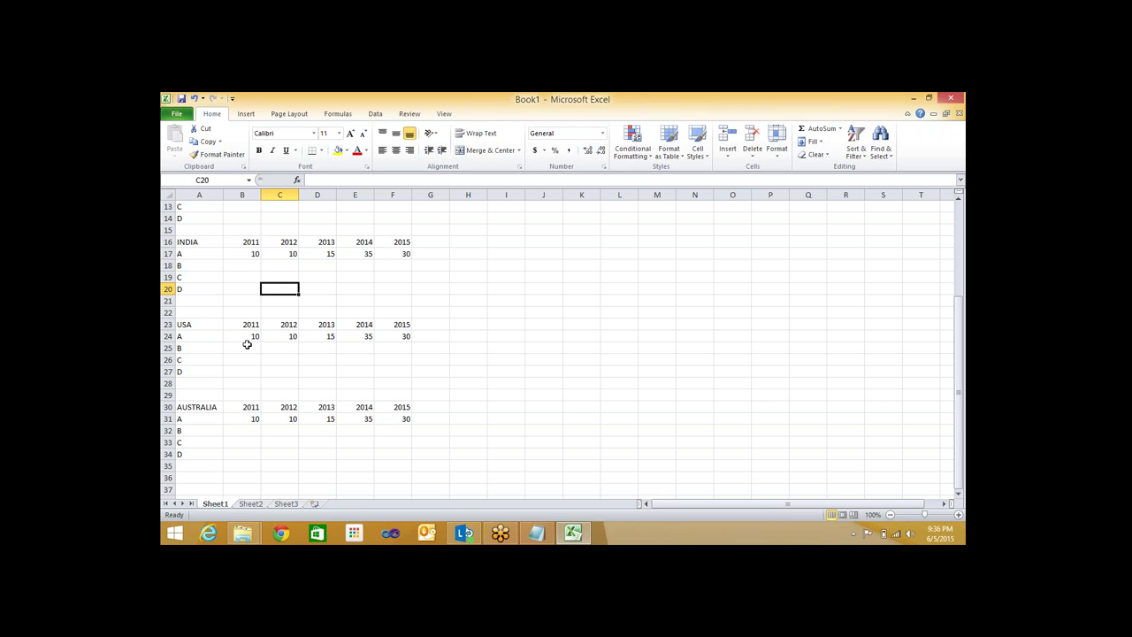
scroll(247, 344, "up", 4)
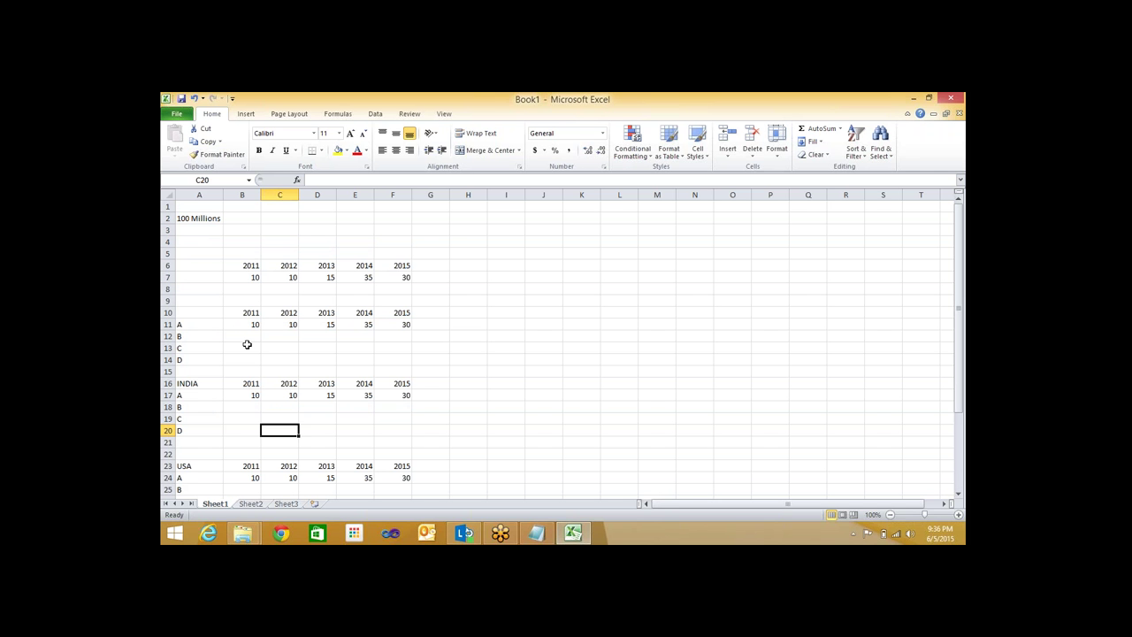
left_click(241, 277)
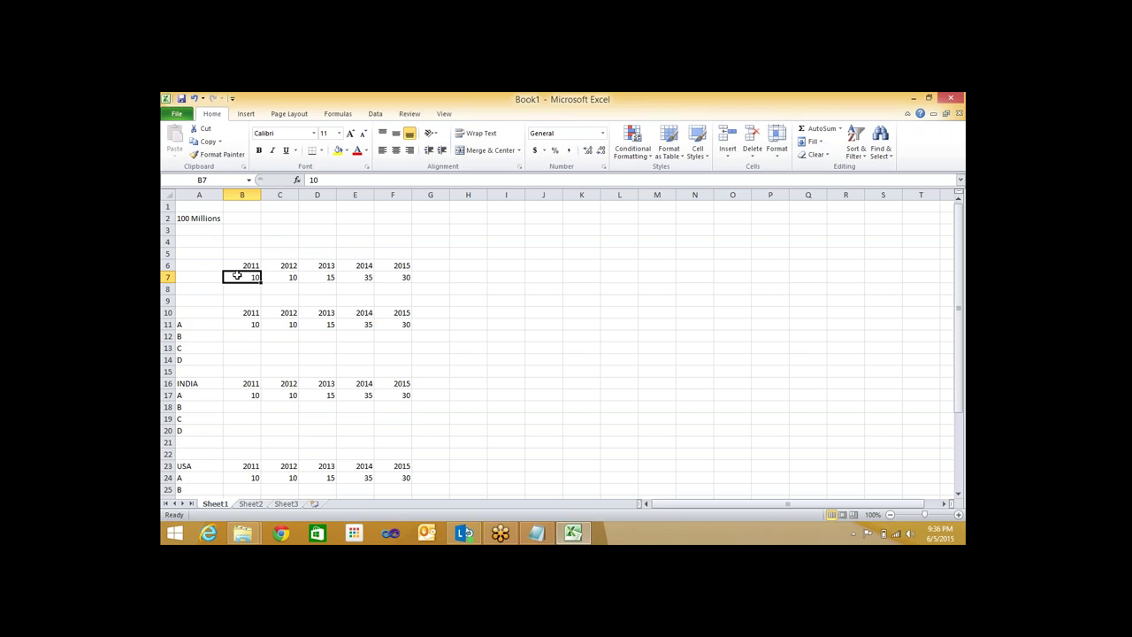
left_click(181, 219)
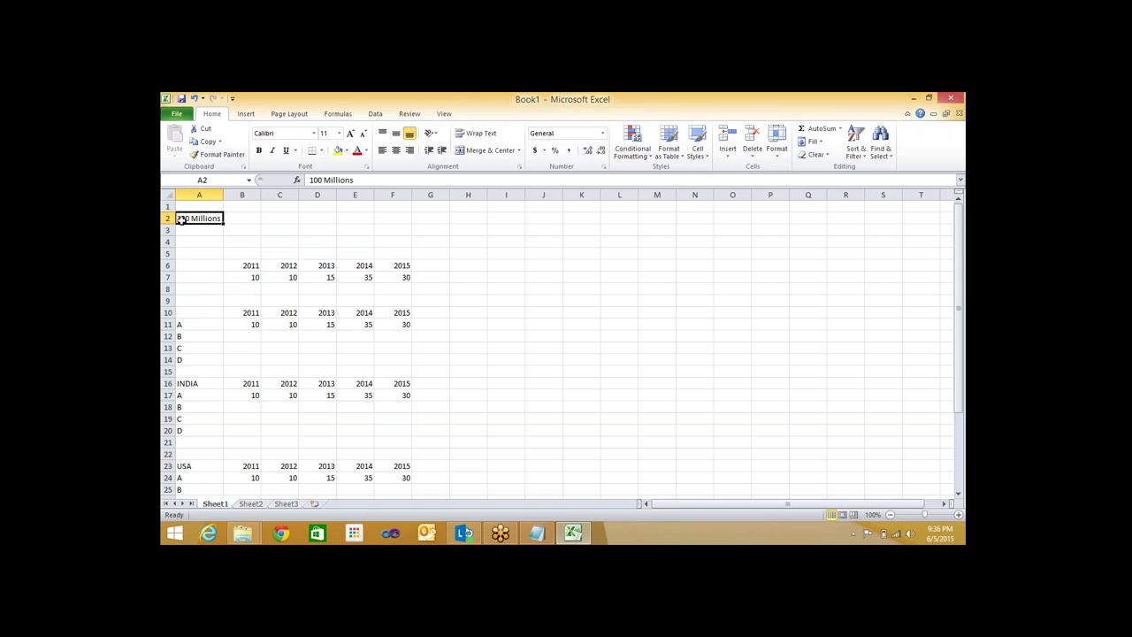
left_click(227, 265)
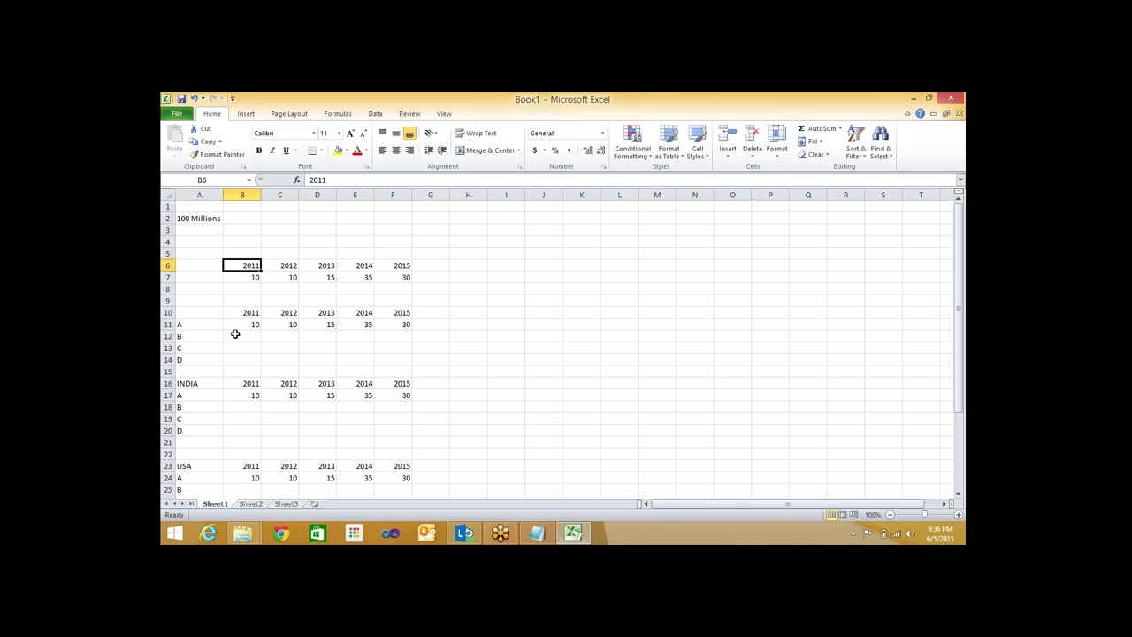
left_click(200, 337)
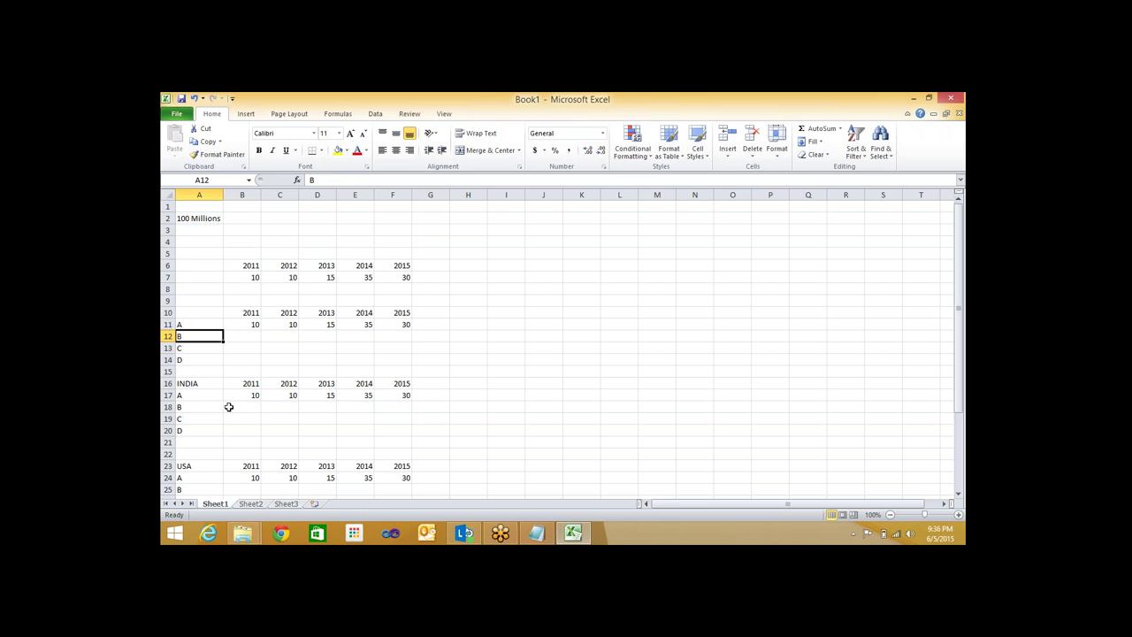
left_click(234, 385)
left_click(191, 405)
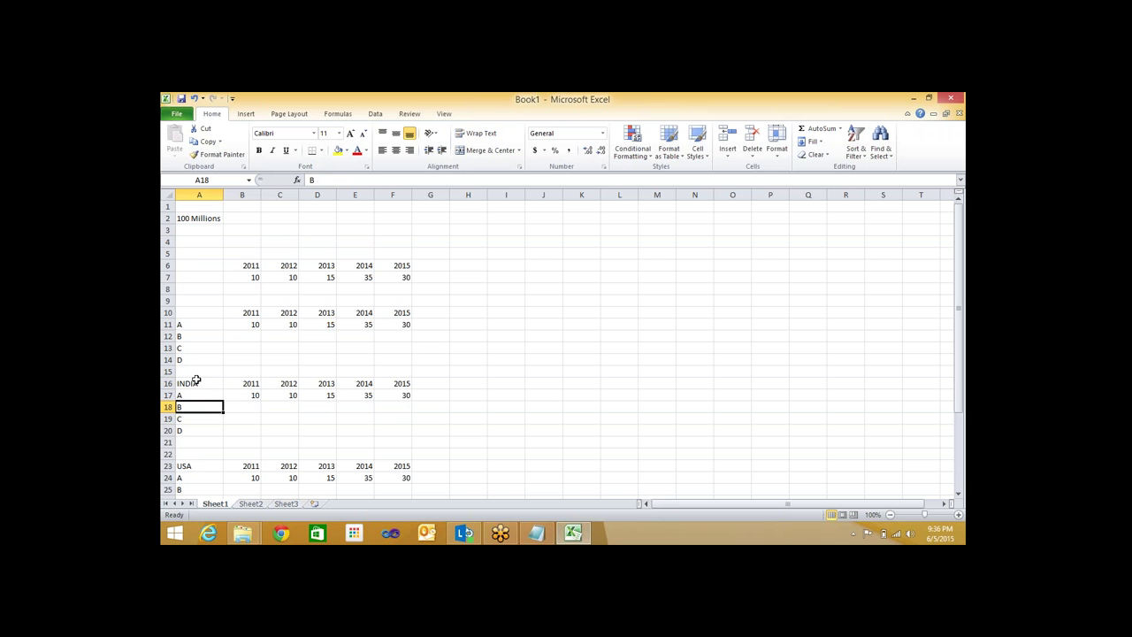
scroll(211, 416, "down", 4)
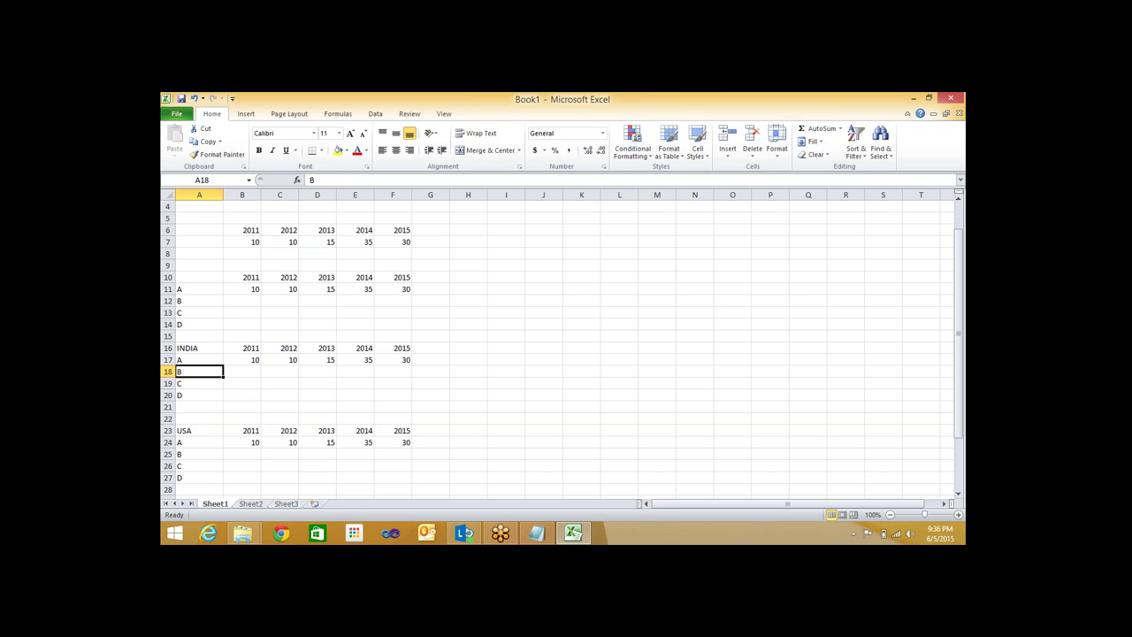
scroll(232, 384, "up", 4)
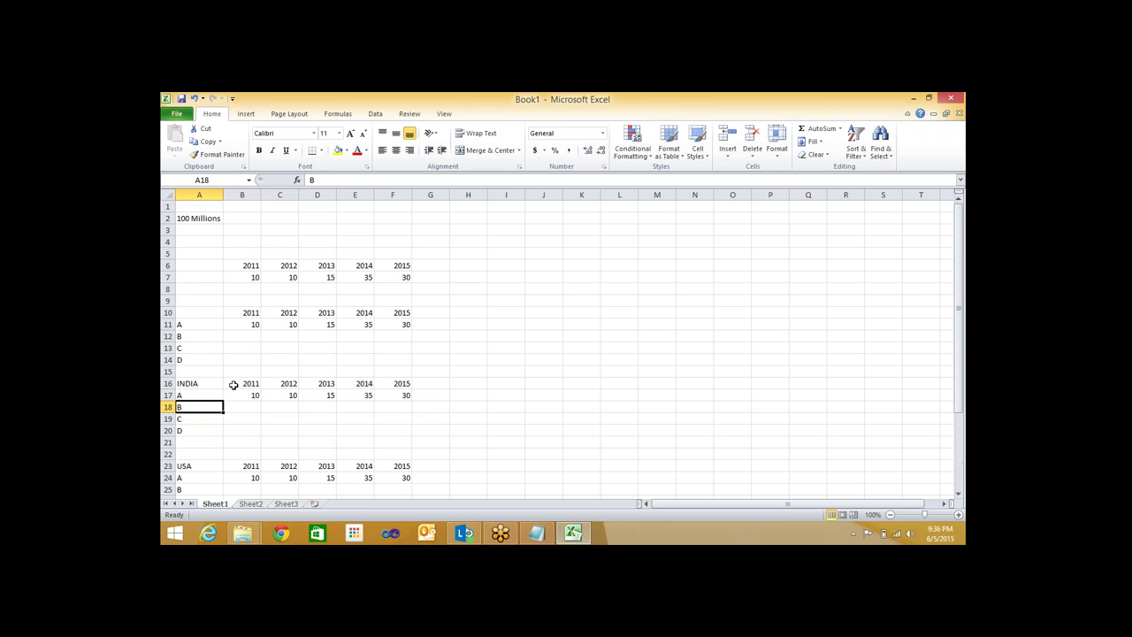
left_click(235, 384)
left_click(196, 395)
scroll(188, 433, "down", 5)
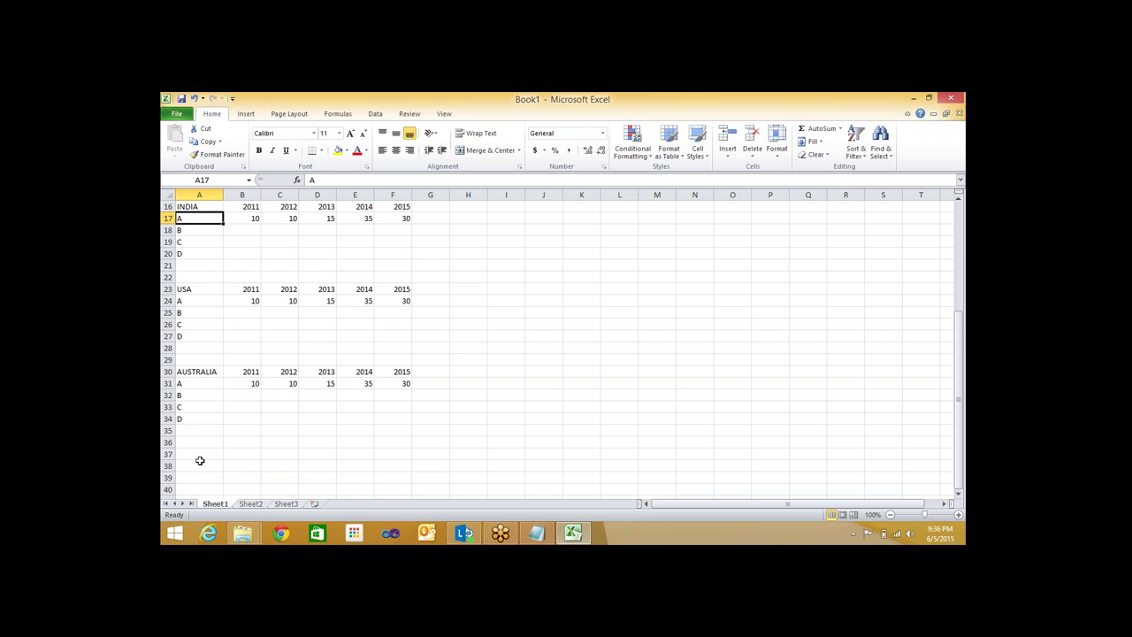
scroll(199, 473, "down", 4)
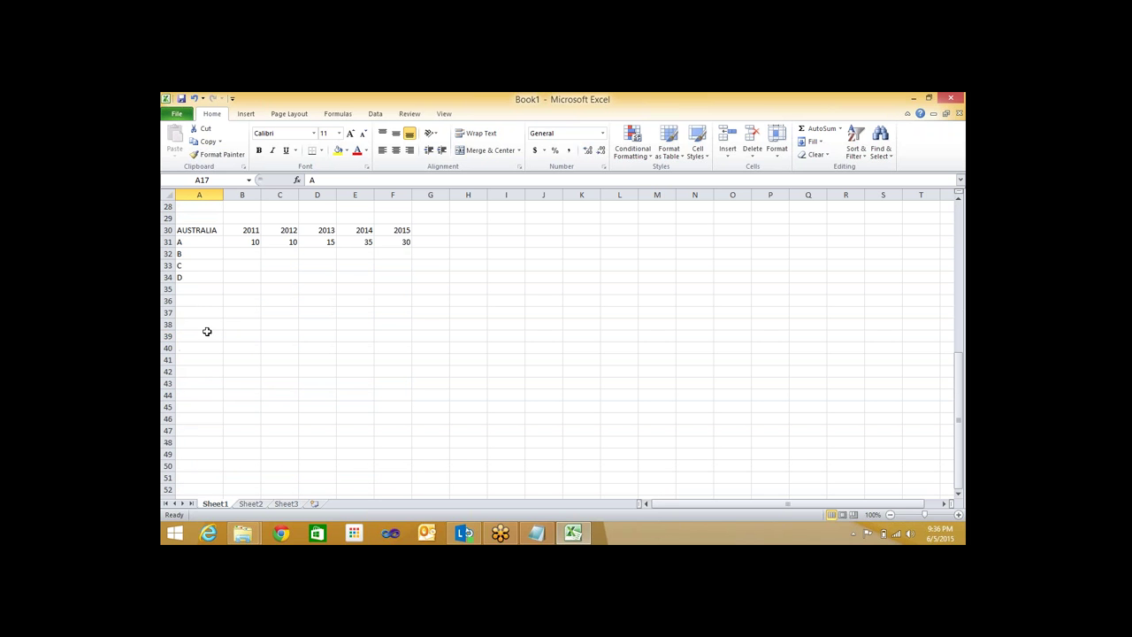
Enter 'Subject Area' in A39 and 'Dimensions' in B39
left_click(203, 334)
type("Subject")
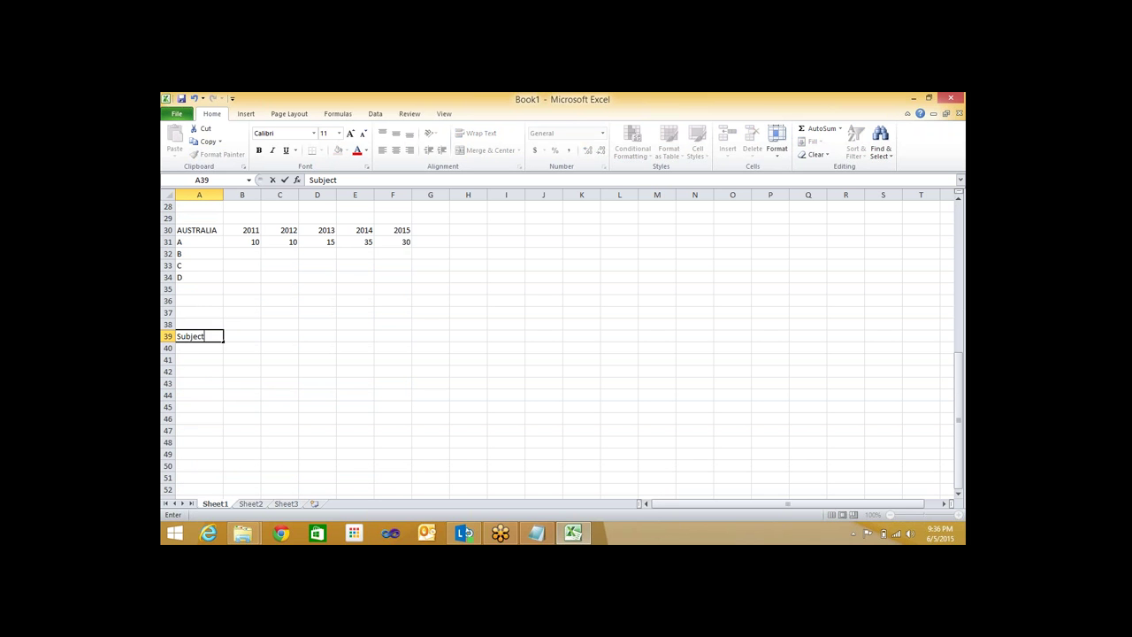
type(" Area")
key("Return")
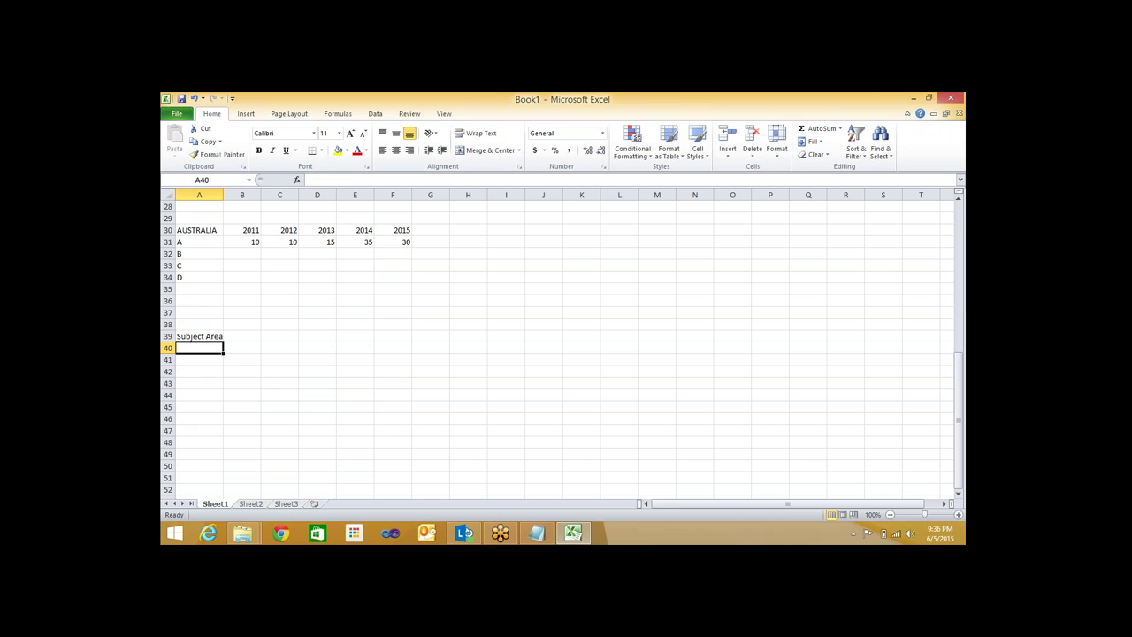
left_click(199, 336)
left_click(242, 336)
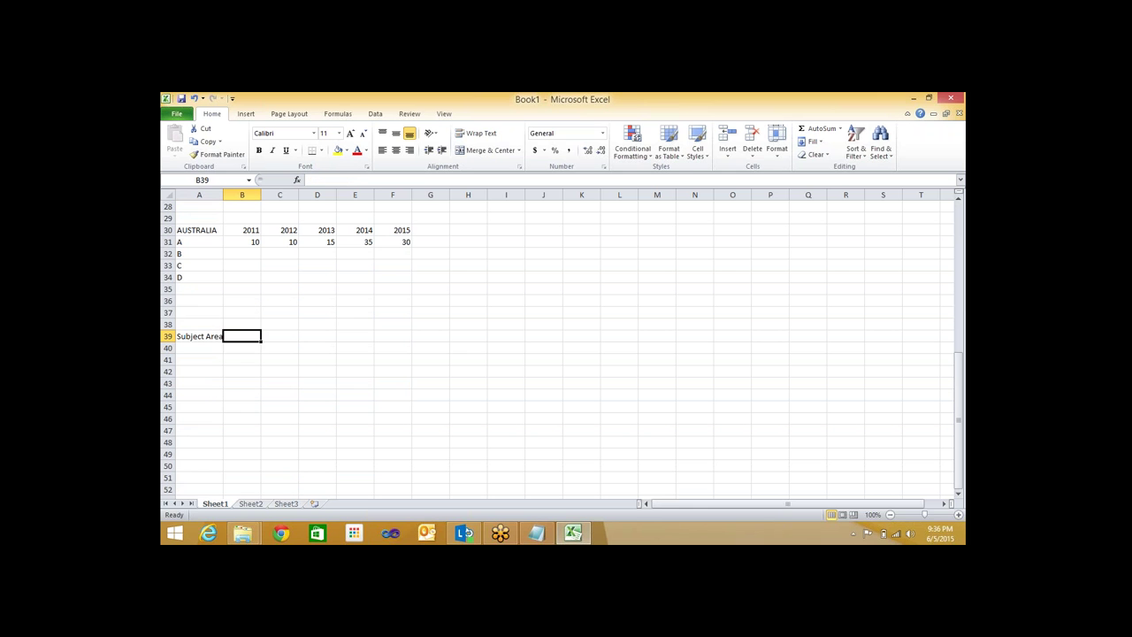
type("Dimensions")
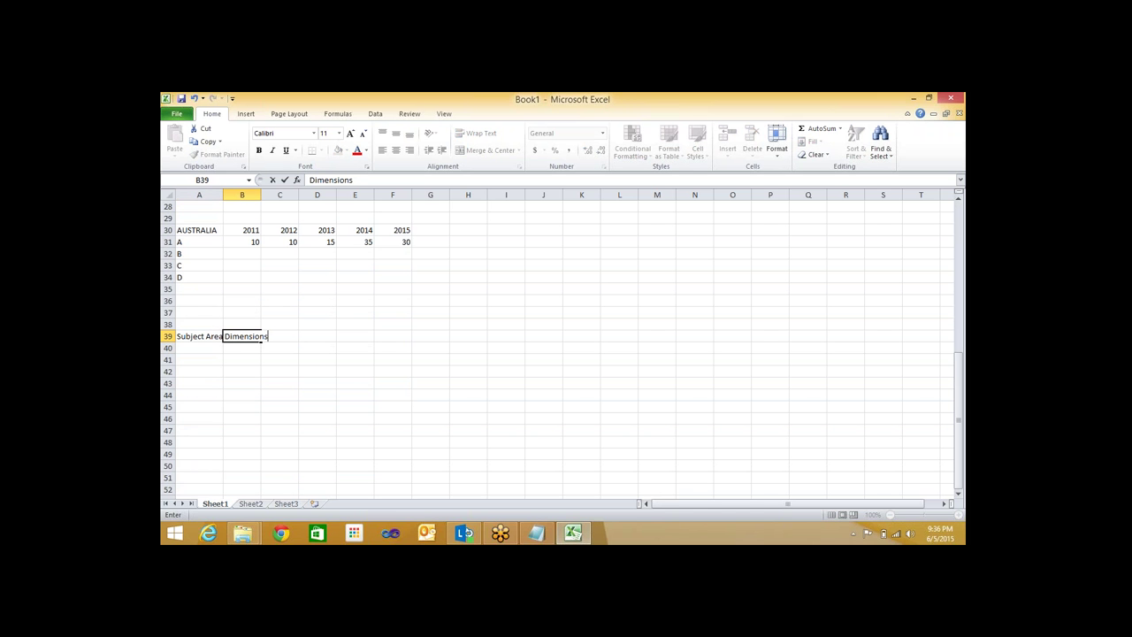
key("Return")
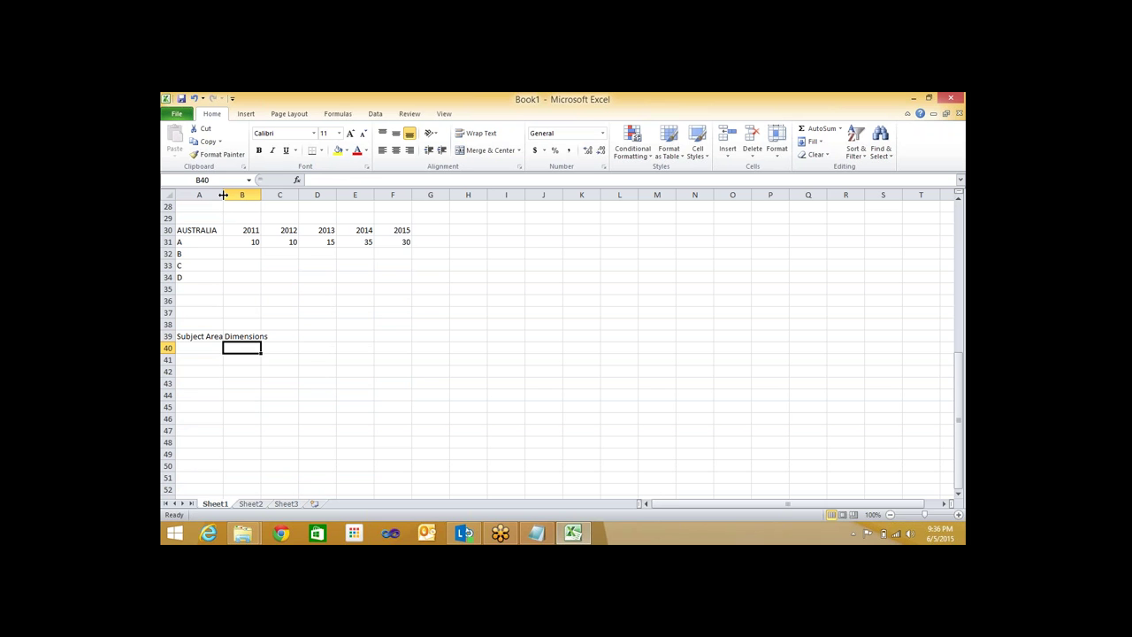
Autofit column A and point out the 2012 and 2013 values in the first two tables
double_click(223, 194)
left_click(249, 368)
scroll(249, 368, "up", 2)
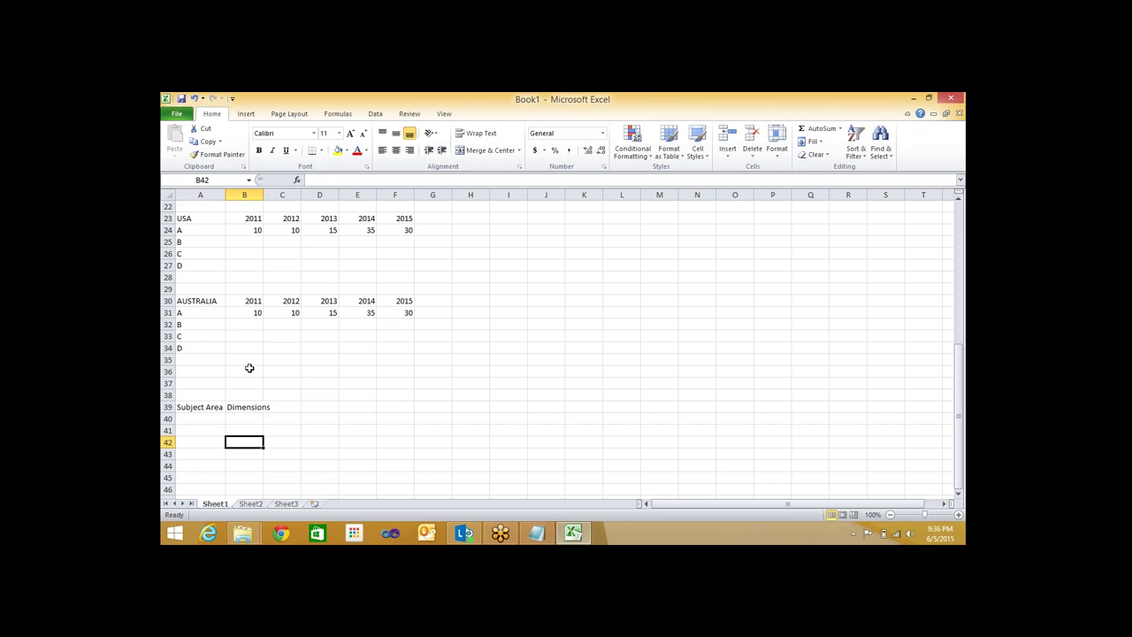
scroll(250, 368, "up", 3)
scroll(249, 368, "up", 2)
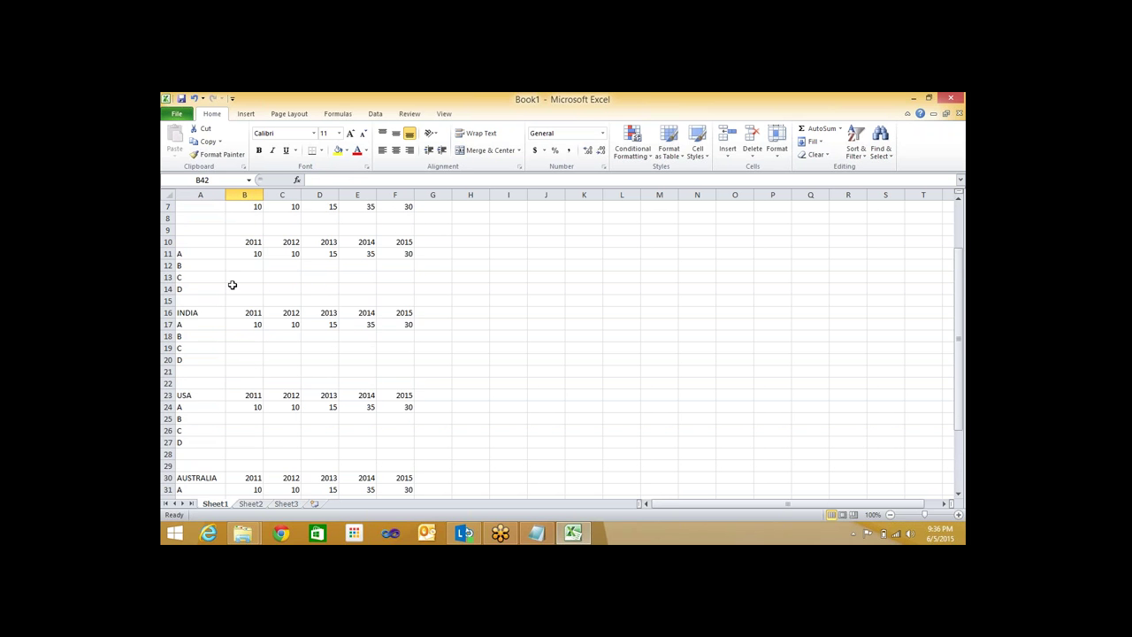
scroll(232, 285, "up", 2)
left_click(292, 277)
left_click(327, 277)
left_click(292, 324)
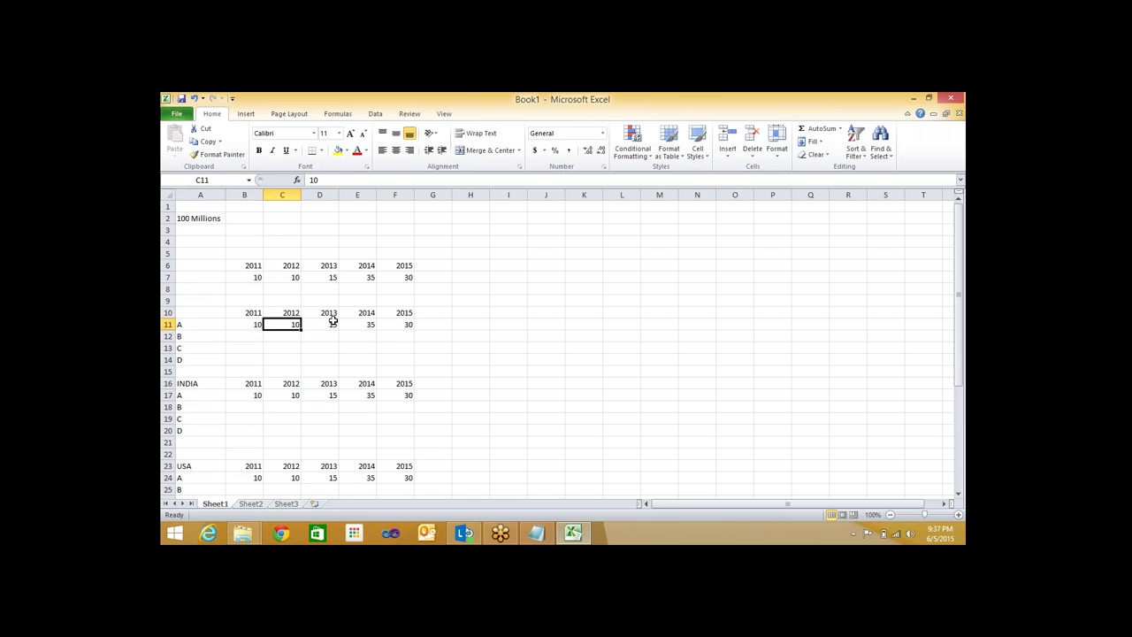
left_click(329, 323)
scroll(369, 332, "down", 6)
Enter 'Numerical Facts' in A40 and 'Measures' in B40, then autofit column A and widen B
left_click(193, 454)
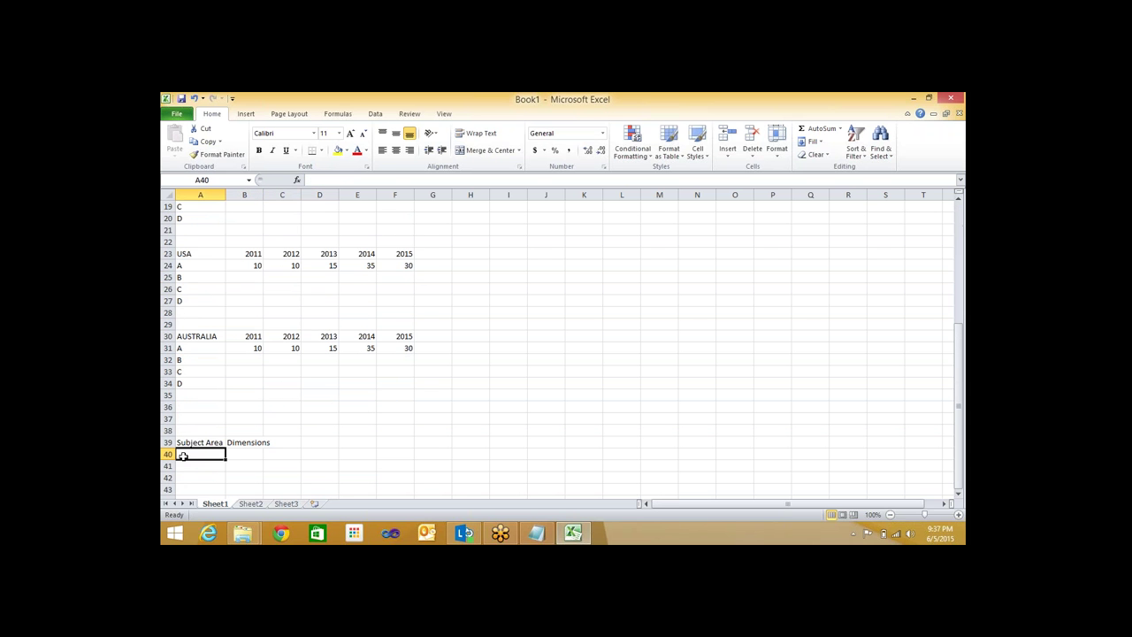
type("Numerical Facts")
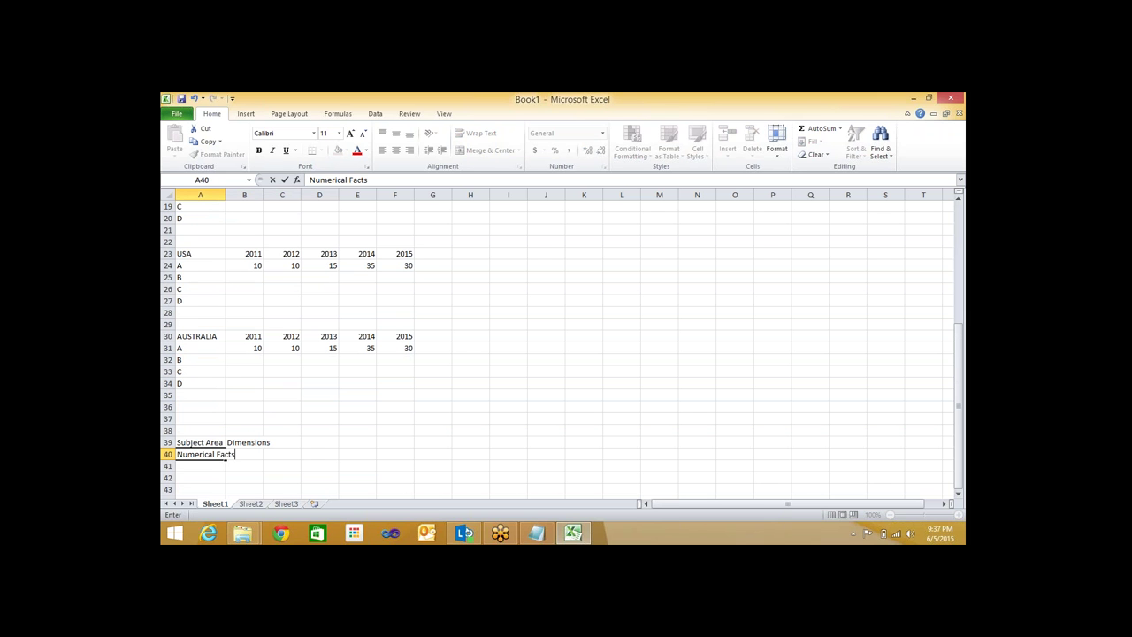
key("Return")
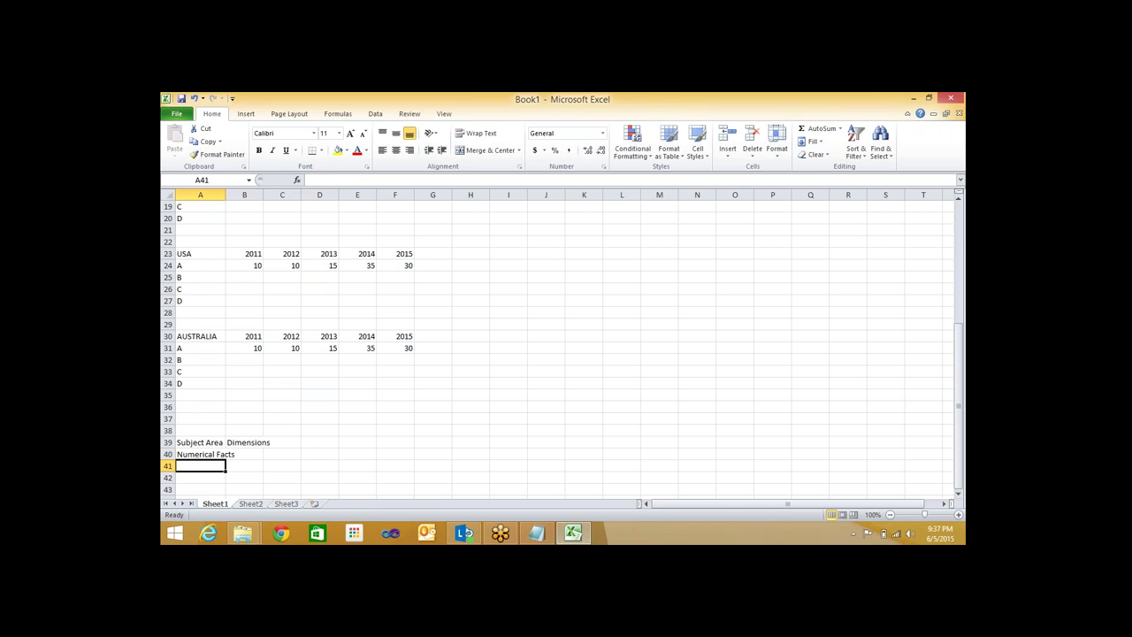
left_click(232, 455)
type("M")
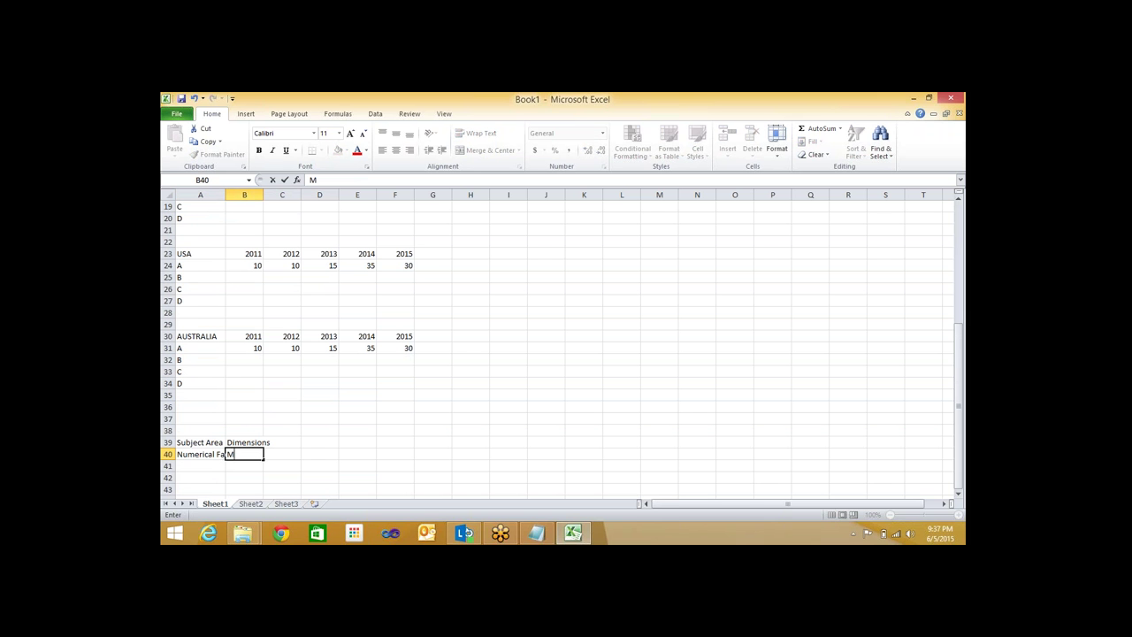
type("easures")
key("Return")
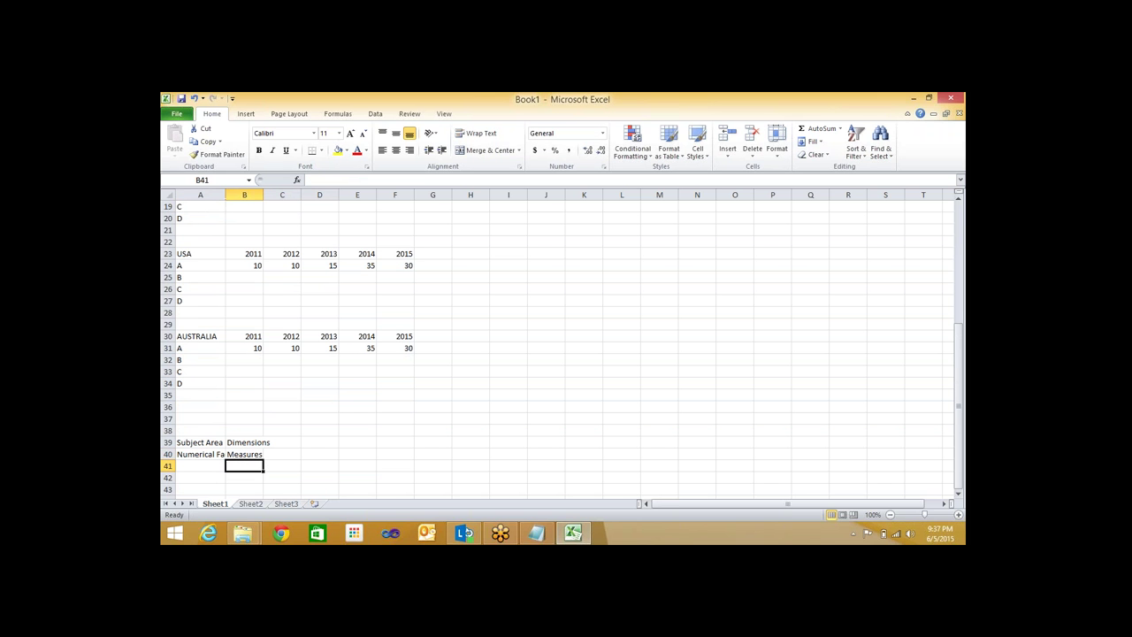
double_click(225, 195)
left_click_drag(276, 195, 284, 195)
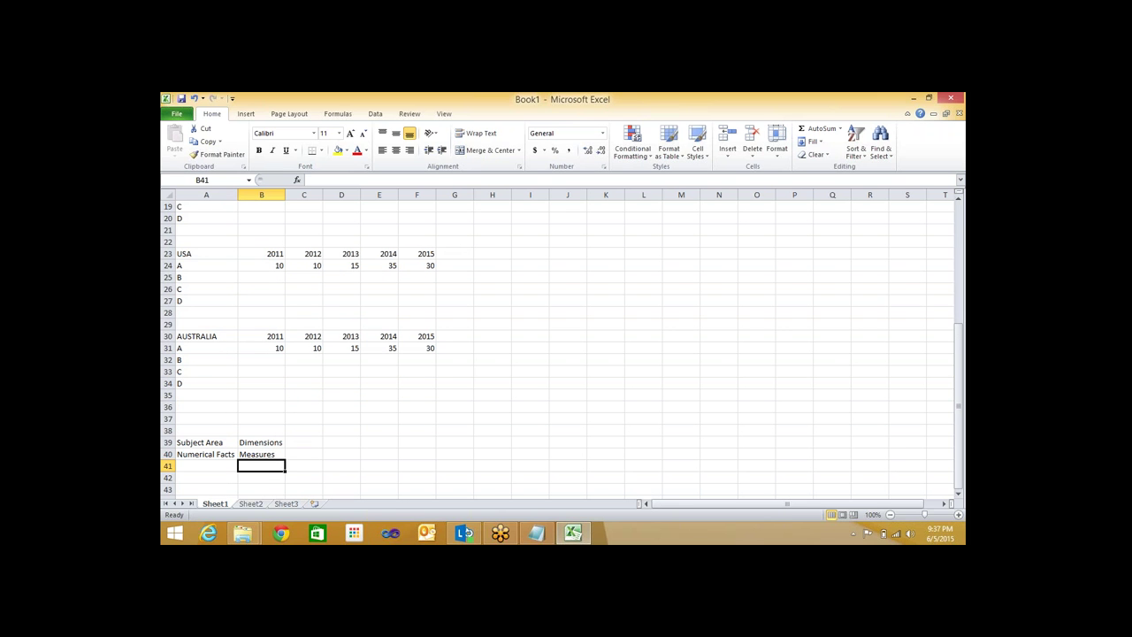
key("alt+Tab")
Add the Notepad line 'SSAS is Called As dimensional modelling'
type("is ")
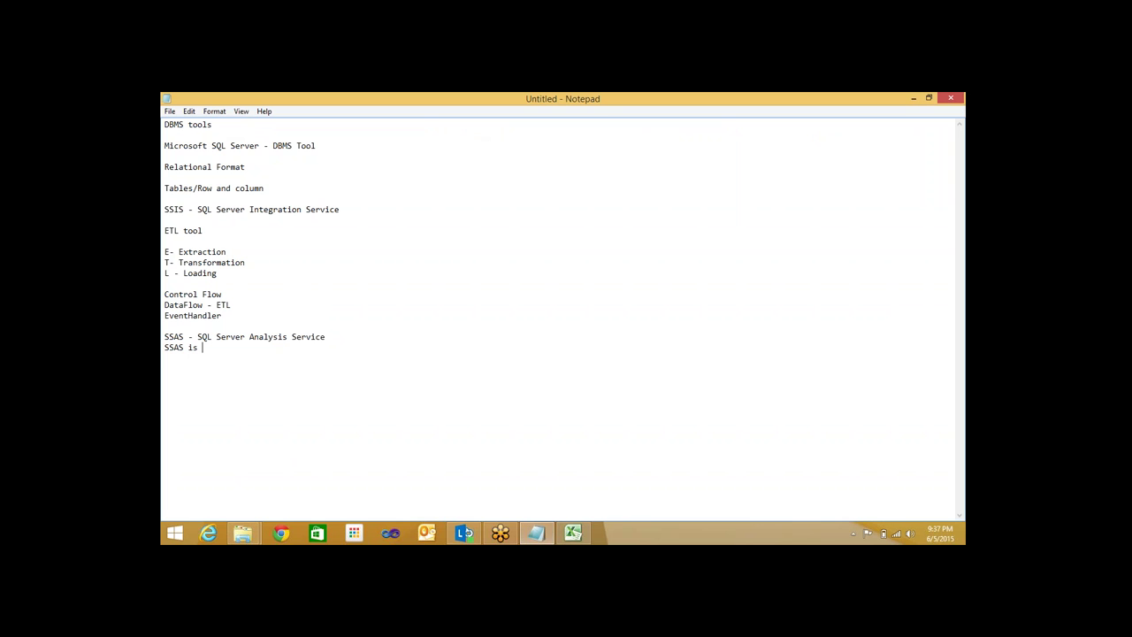
type("Called As dimensional modelling")
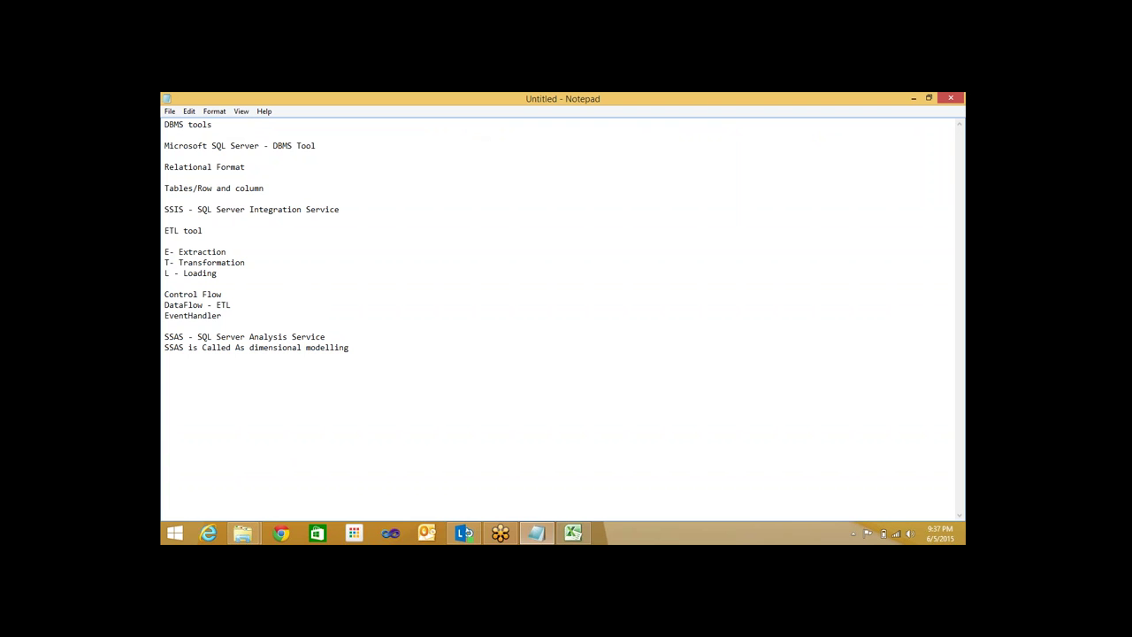
left_click(575, 532)
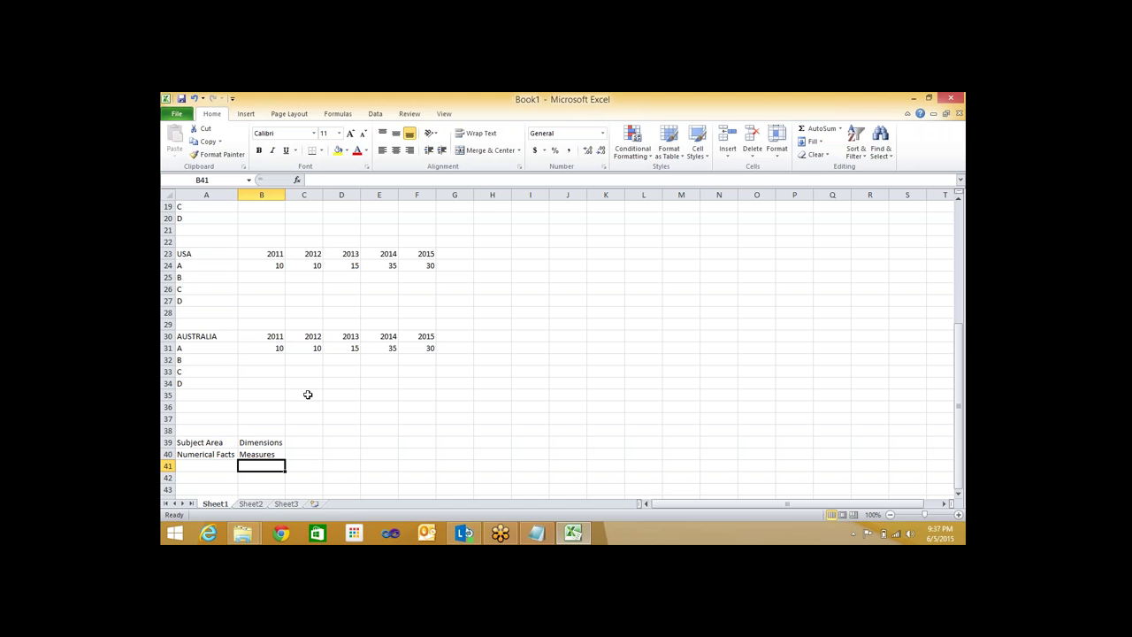
scroll(307, 395, "up", 6)
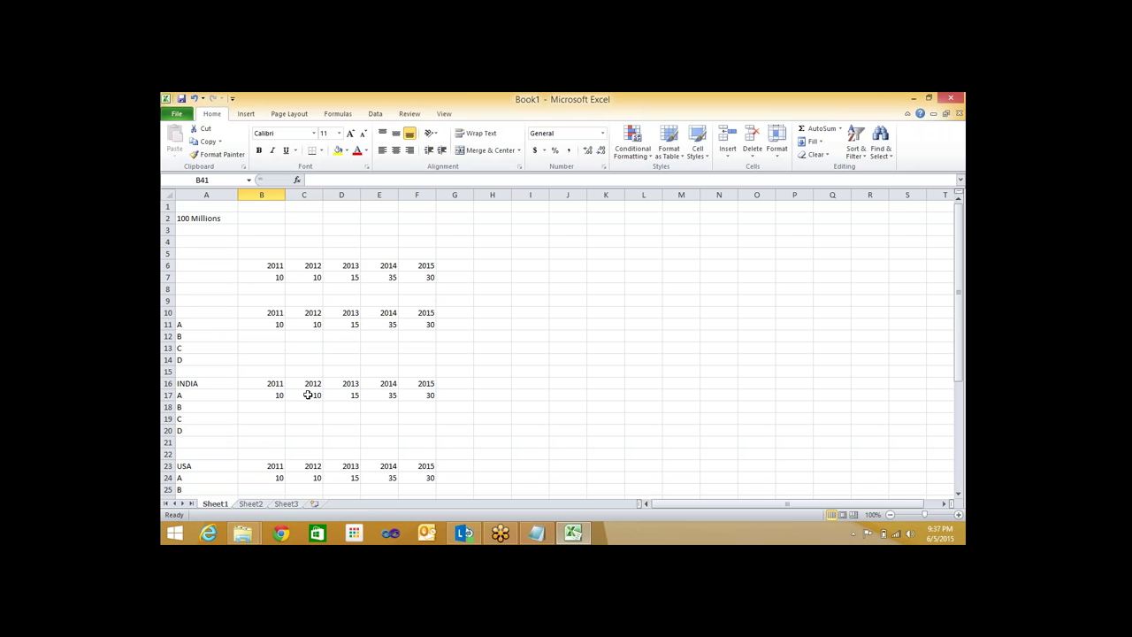
scroll(308, 394, "down", 5)
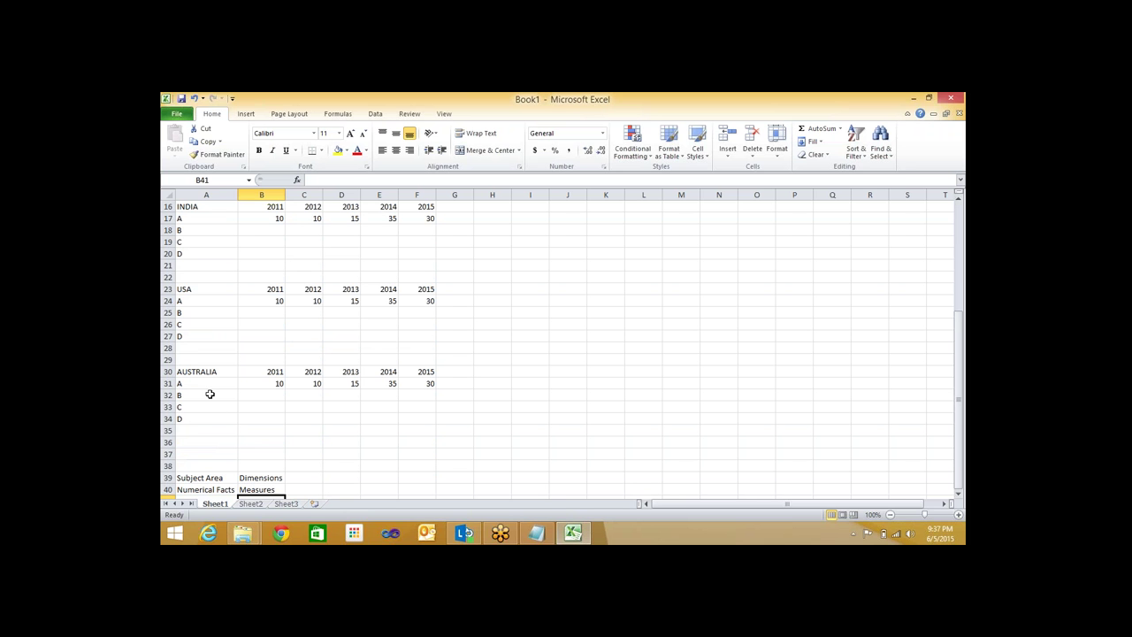
left_click(536, 532)
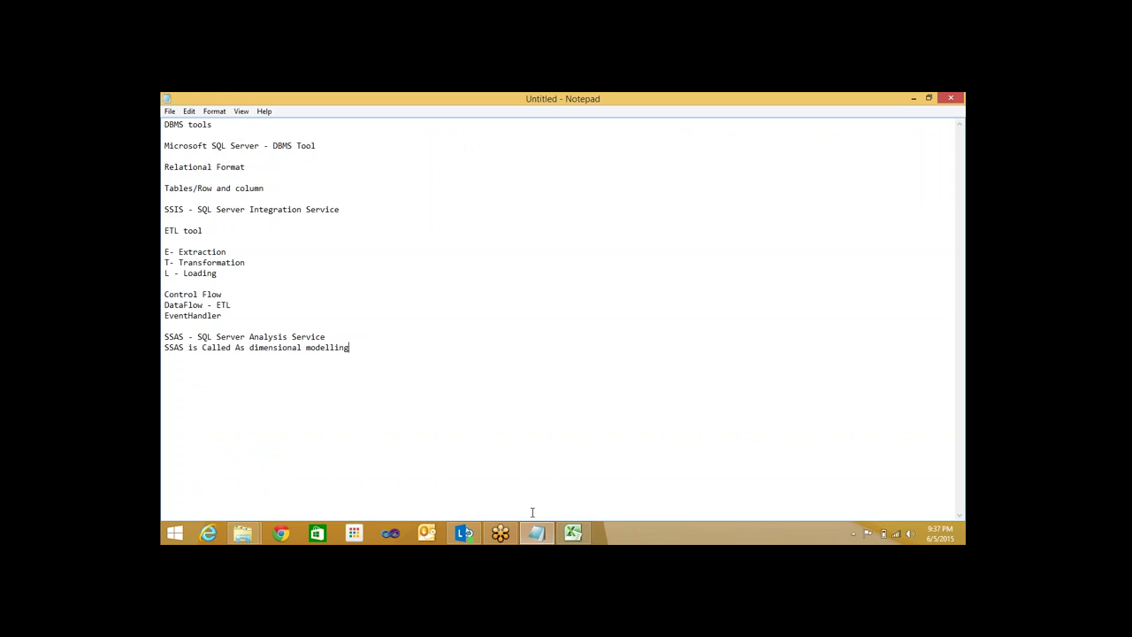
left_click(583, 539)
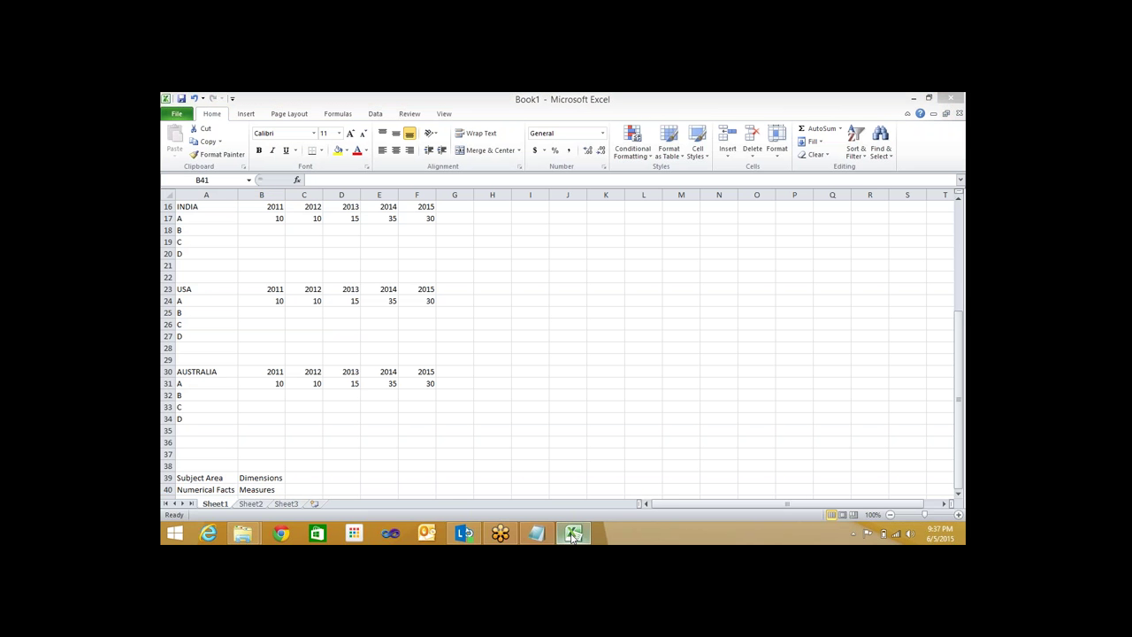
Add 'OLAP/Cube/DataWarehouse' and 'Cube Solution' lines below the dimensional modelling note
left_click(573, 534)
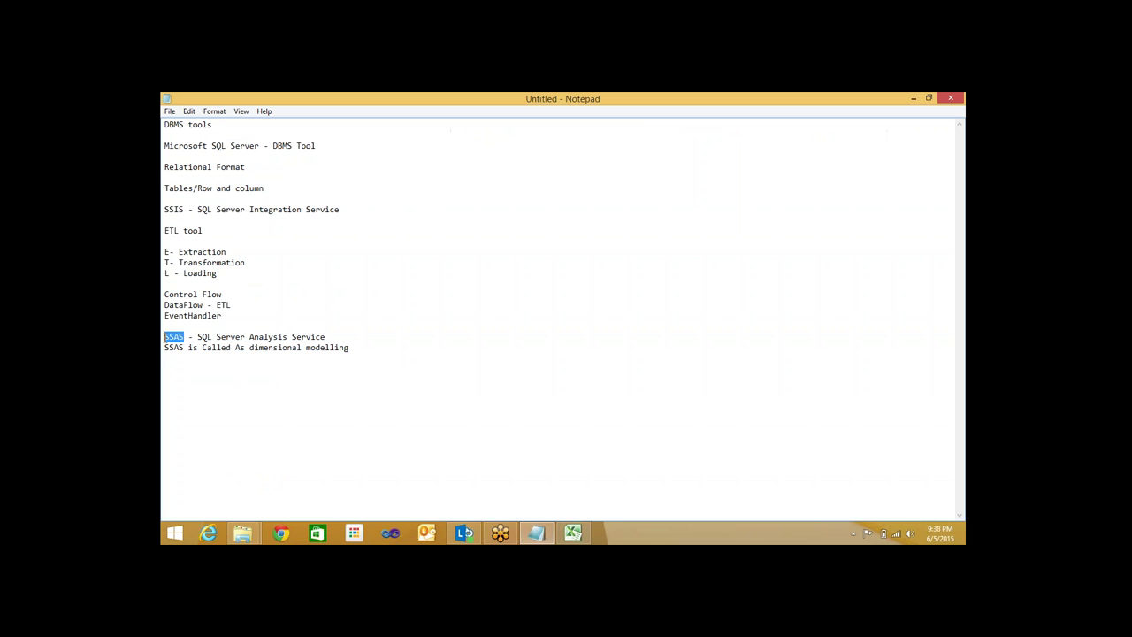
left_click(389, 357)
key("Return")
type("OLAP/Cube/DataWareh")
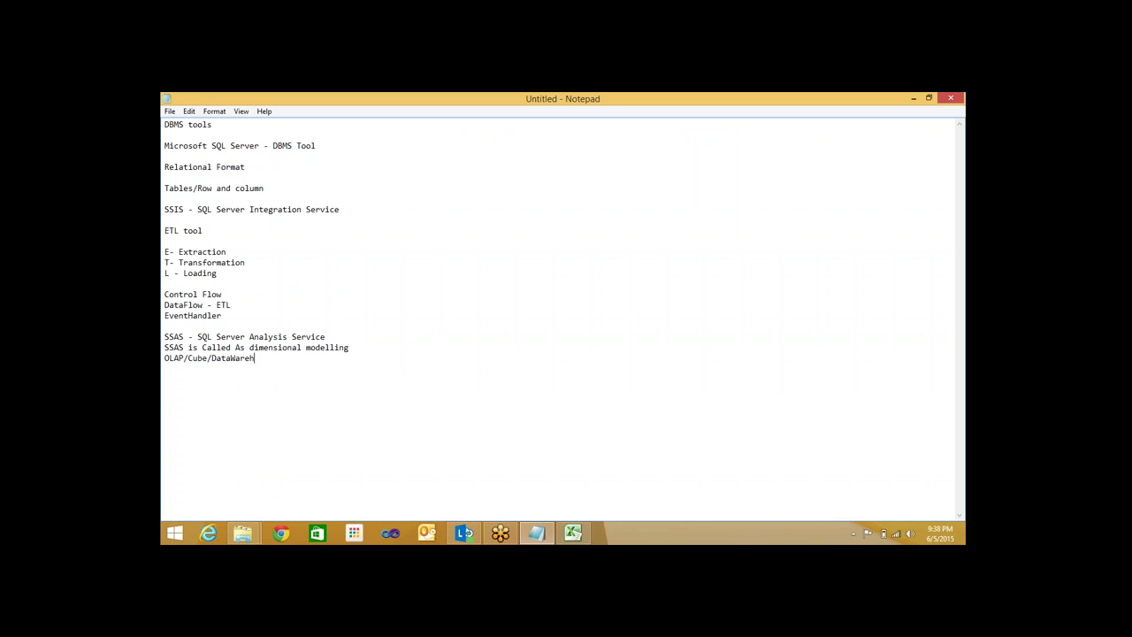
type("ouse")
type("Cube S")
type("olution")
key("Return")
Add the line 'SSRS - Presentation Part'
type("SSRS")
key("Return")
type("-")
type("Prese")
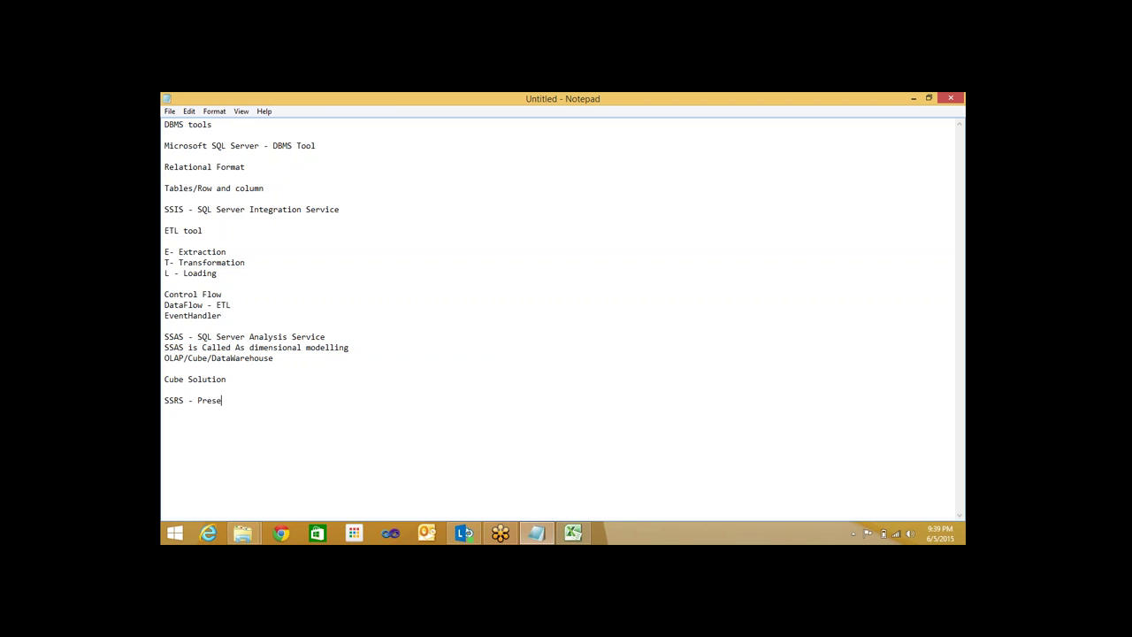
type("ntation Part")
left_click_drag(269, 166, 163, 165)
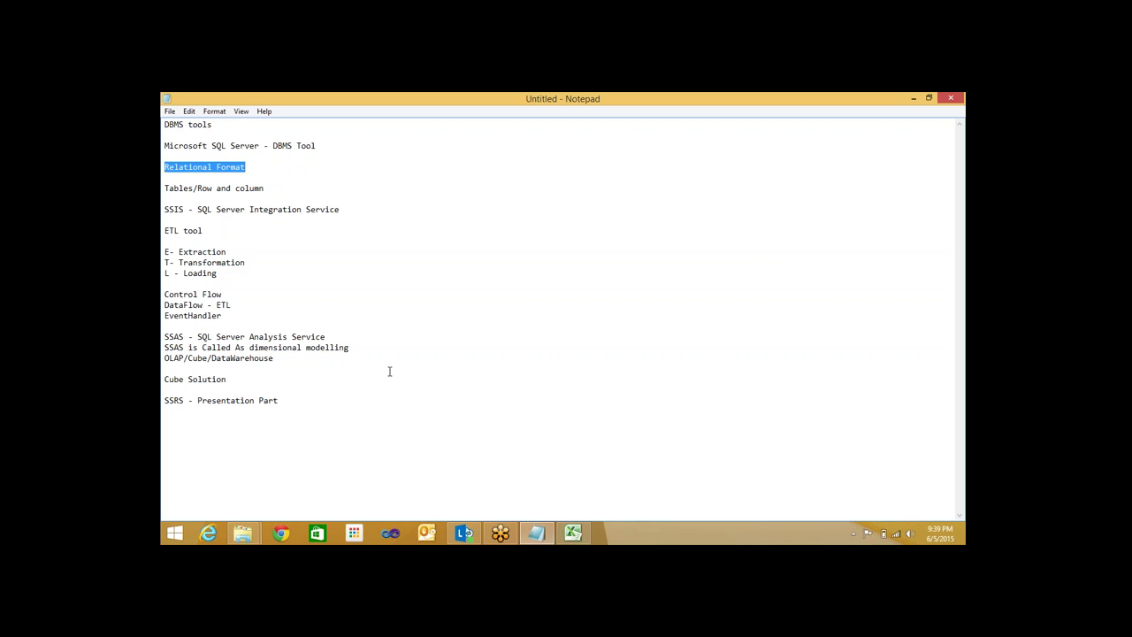
left_click_drag(316, 362, 163, 292)
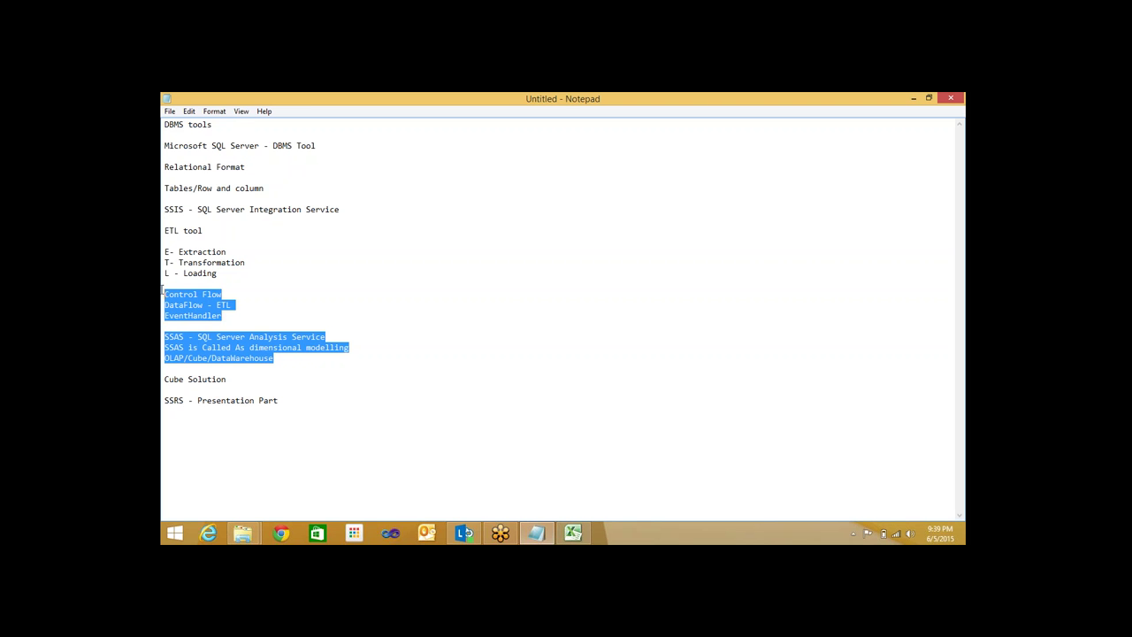
left_click(316, 387)
left_click_drag(238, 383, 163, 334)
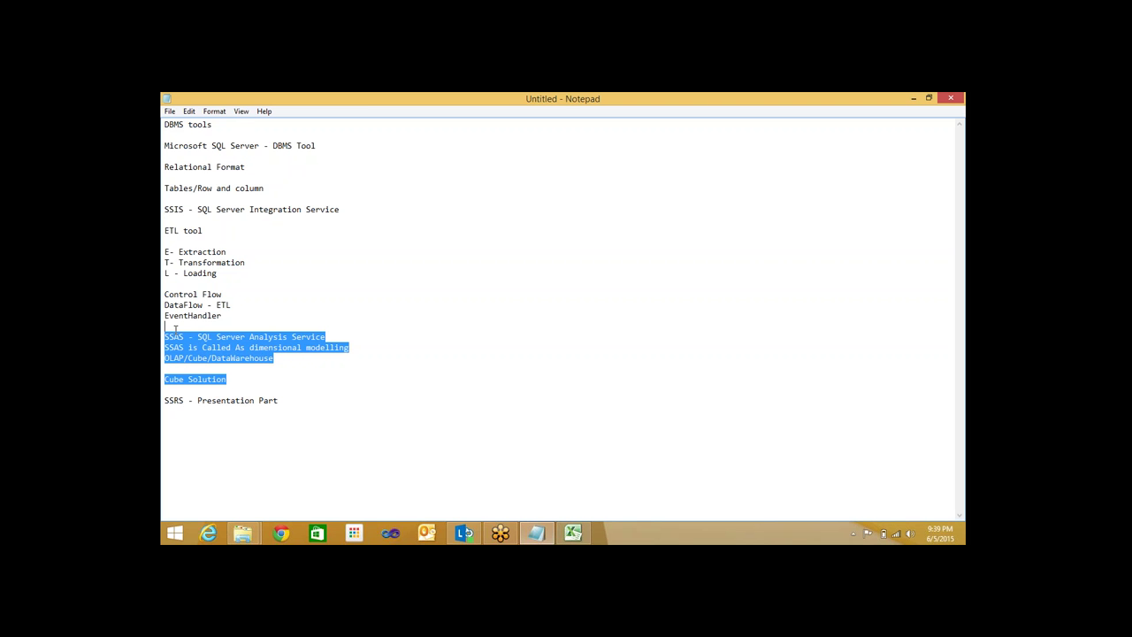
left_click(246, 438)
left_click_drag(292, 404, 197, 403)
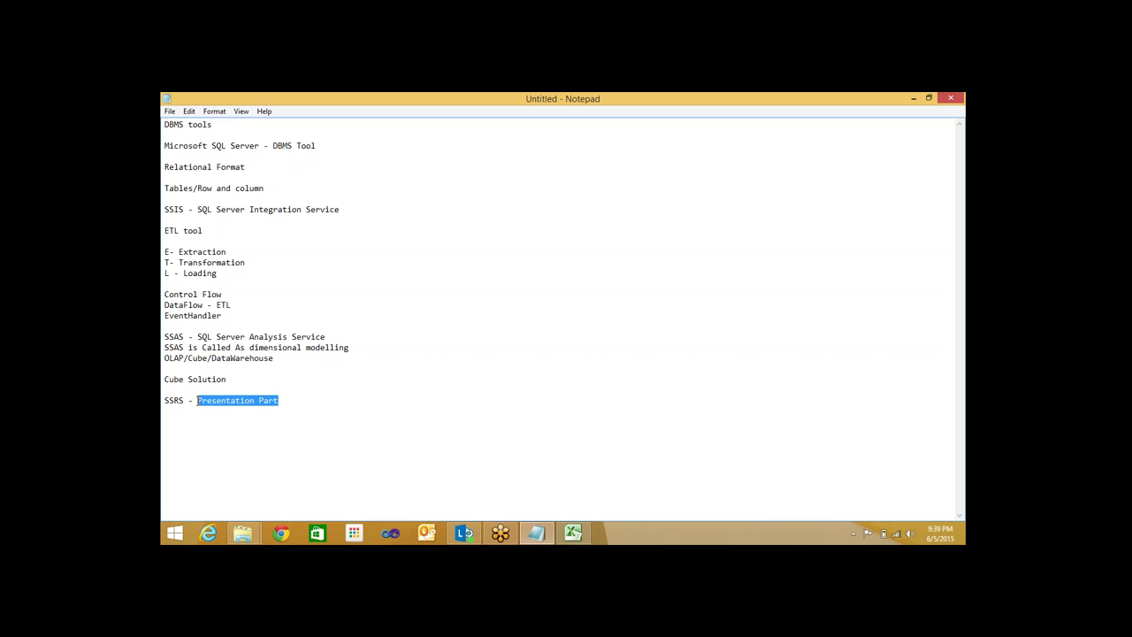
List Reporting Part, Table, Matrix and Graphs under the SSRS line
left_click(347, 393)
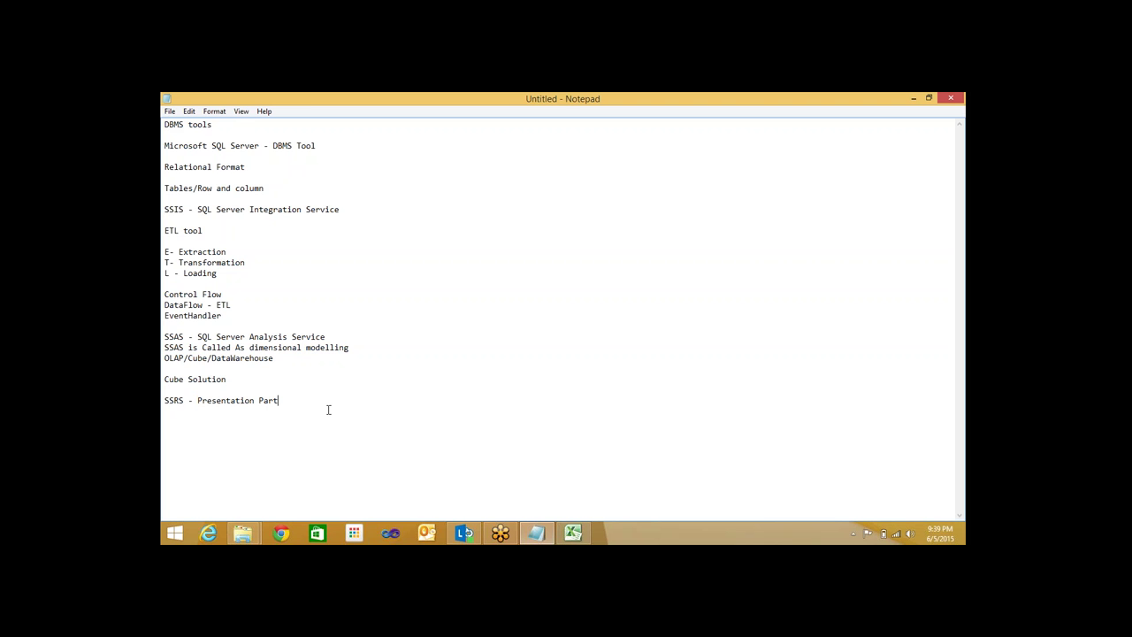
key("Return")
type("Reporting Part")
key("BackSpace")
key("BackSpace")
key("BackSpace")
type("art")
key("Return")
type("Tabll")
key("BackSpace")
type("e ")
type("Matrix")
key("Return")
type("Graphs")
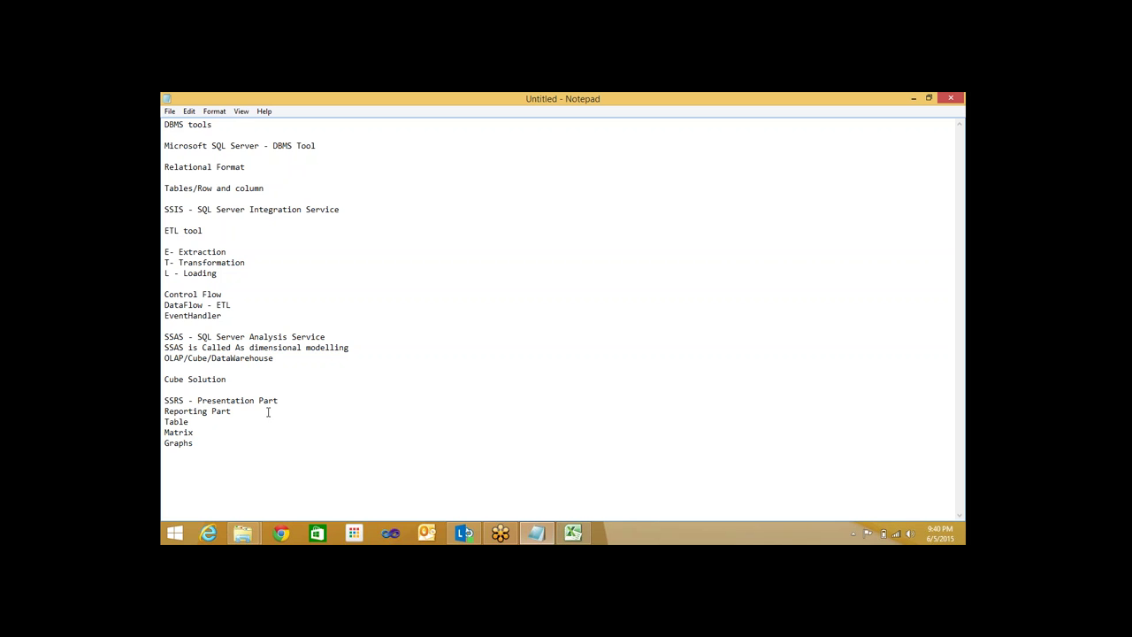
Add 'Schedules' with 'Automate the delivery of reports to clients' below Graphs
left_click(297, 402)
key("Return")
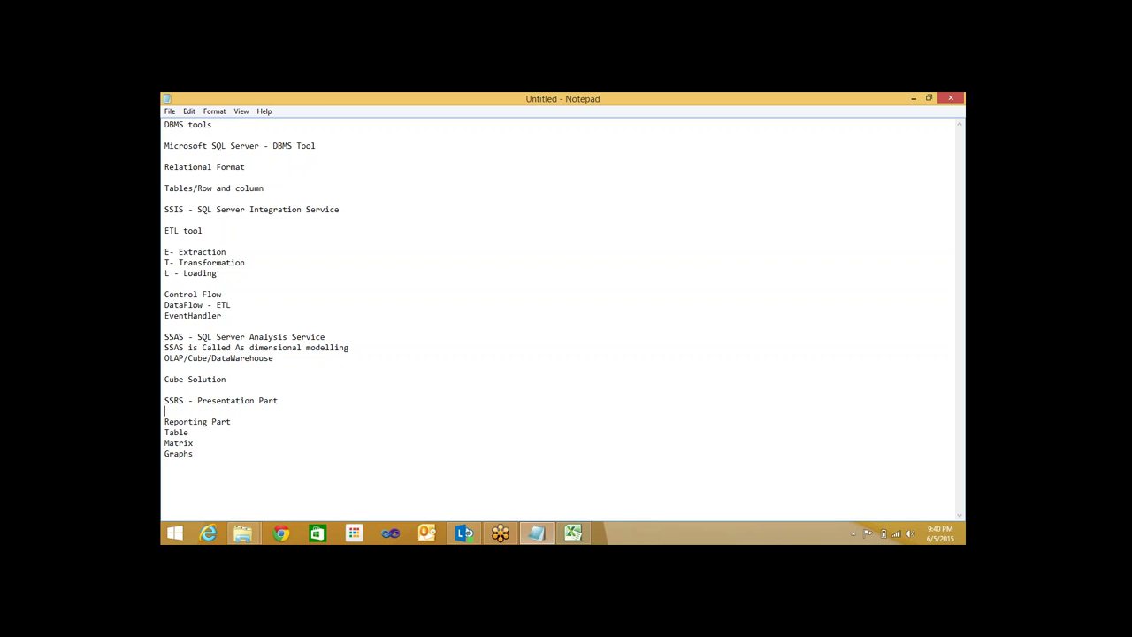
left_click(272, 495)
key("Return")
key("Return")
type("Schedule")
type("s ")
type("Au")
type("tomate the")
type(" delivery o")
type("f r")
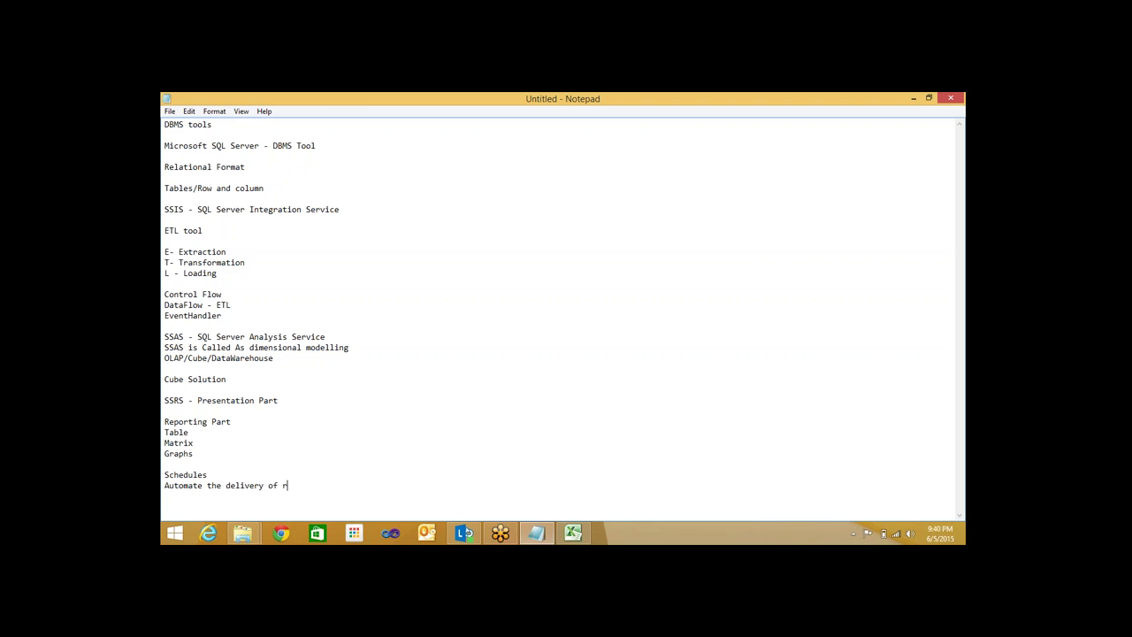
type("eport  to clients")
left_click_drag(368, 485, 162, 245)
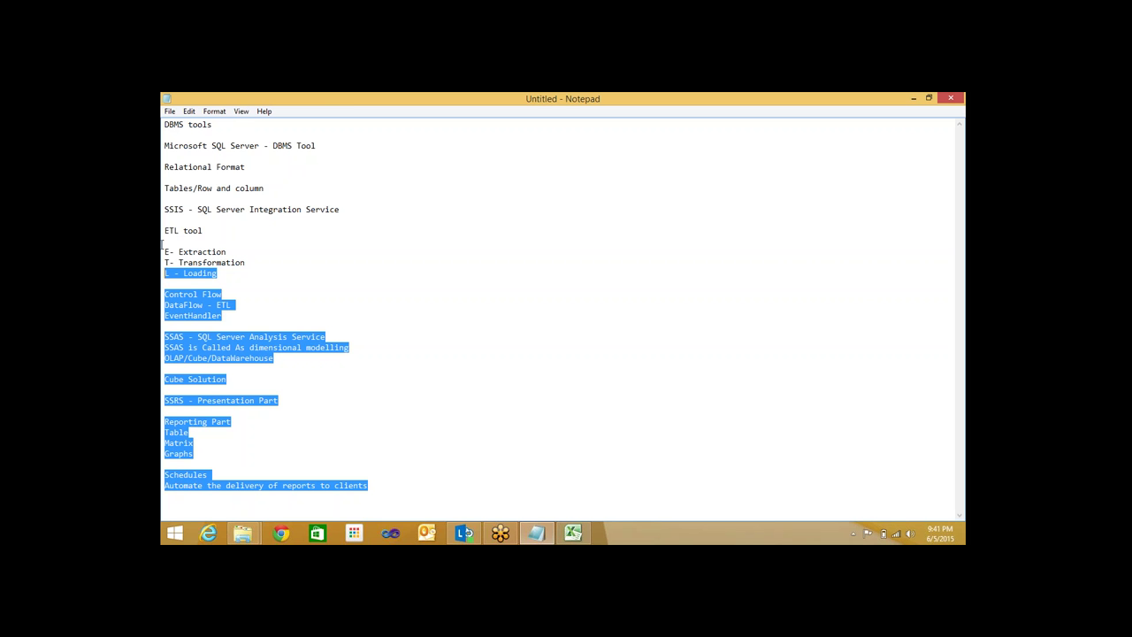
left_click(389, 398)
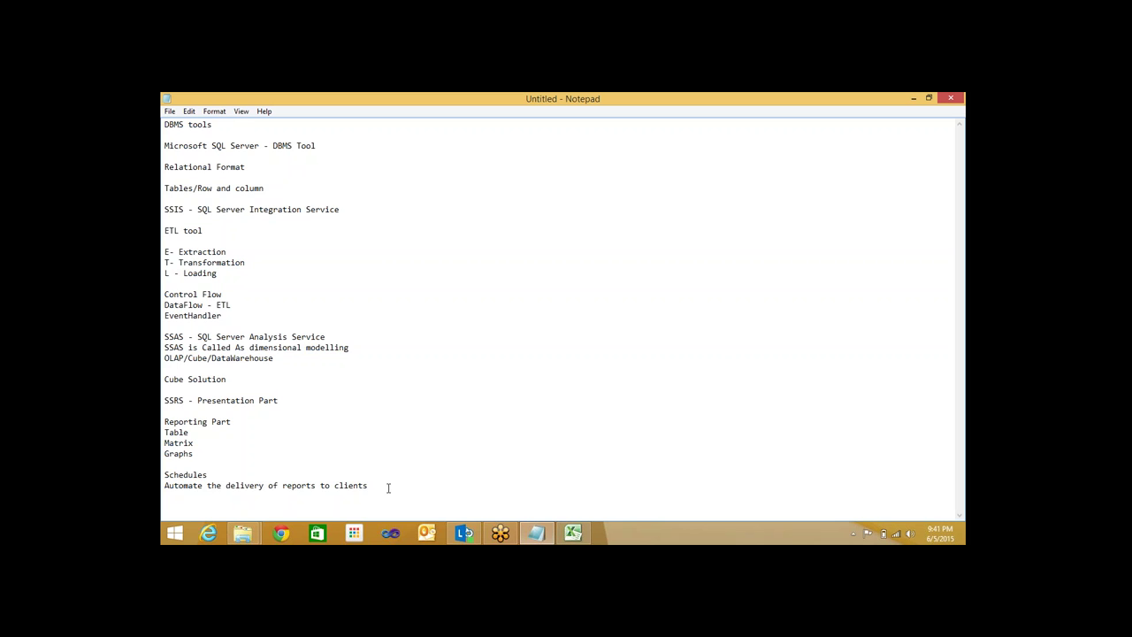
left_click_drag(389, 486, 165, 122)
left_click(362, 472)
left_click_drag(376, 493, 163, 124)
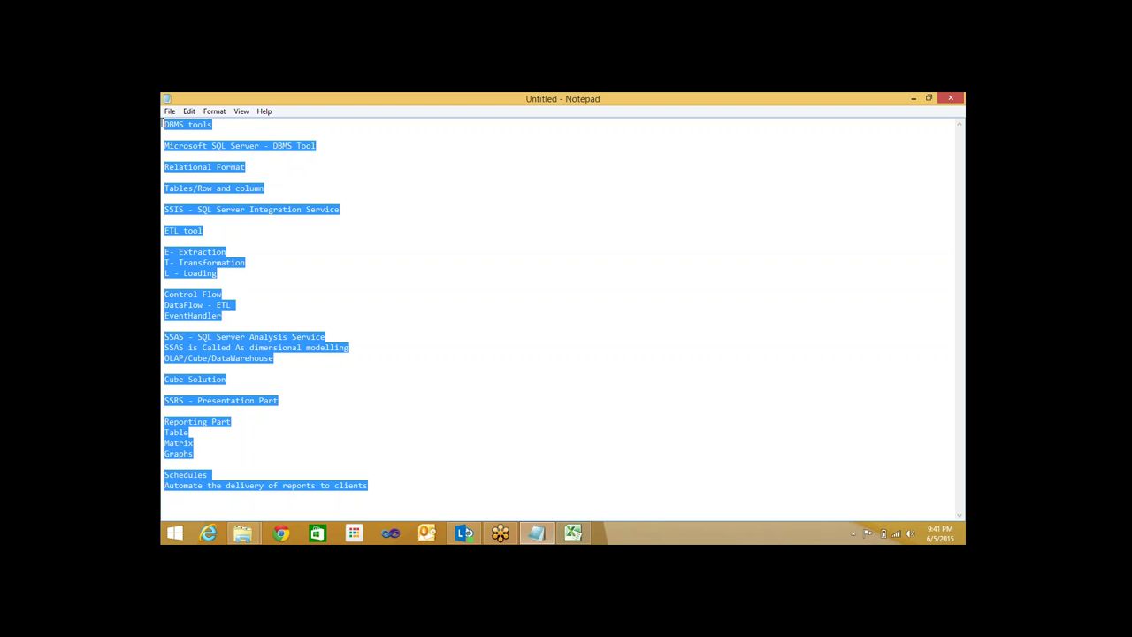
left_click(386, 483)
left_click_drag(387, 485, 169, 129)
left_click(658, 372)
key("ctrl+a")
left_click(343, 449)
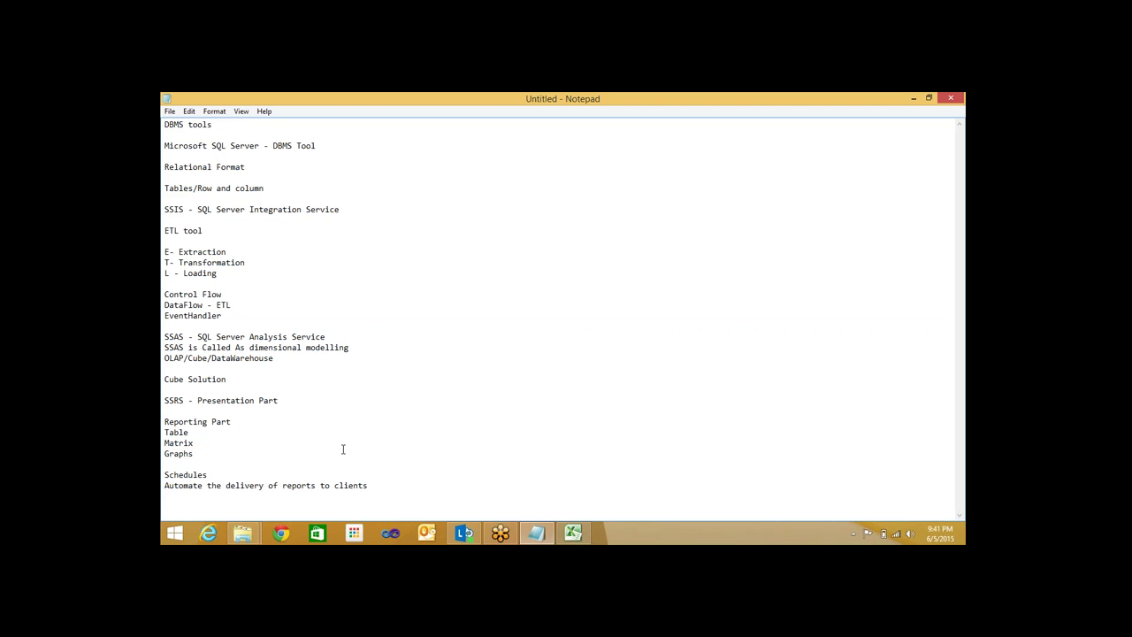
left_click(404, 483)
left_click(166, 337)
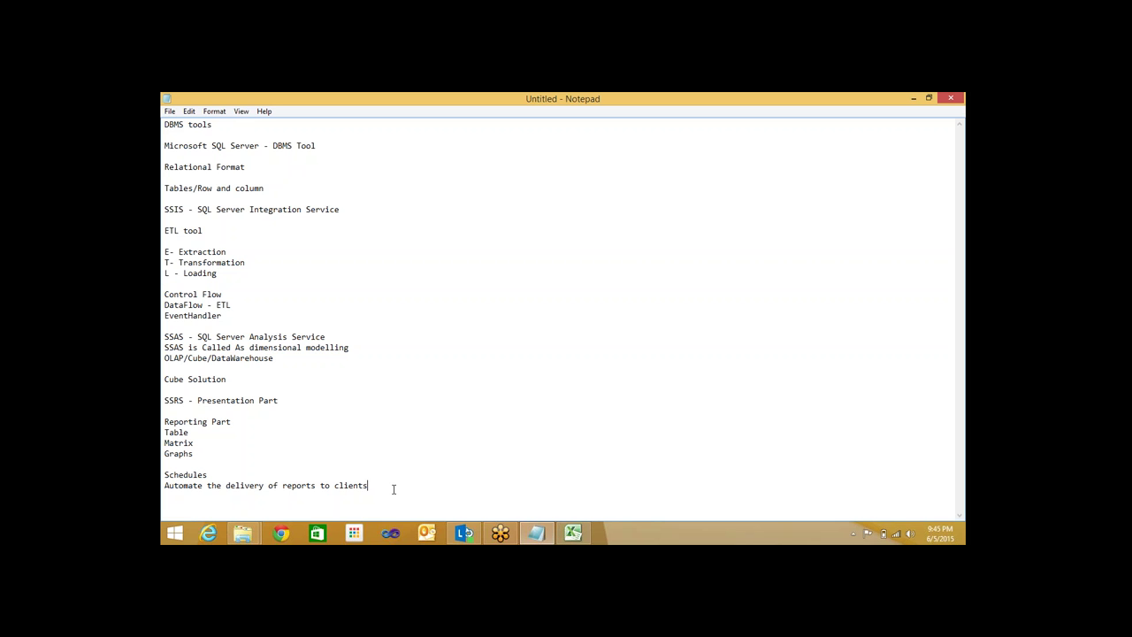
Search Windows for 'ssms', then minimize the Notepad notes to show the desktop
mouse_move(963, 186)
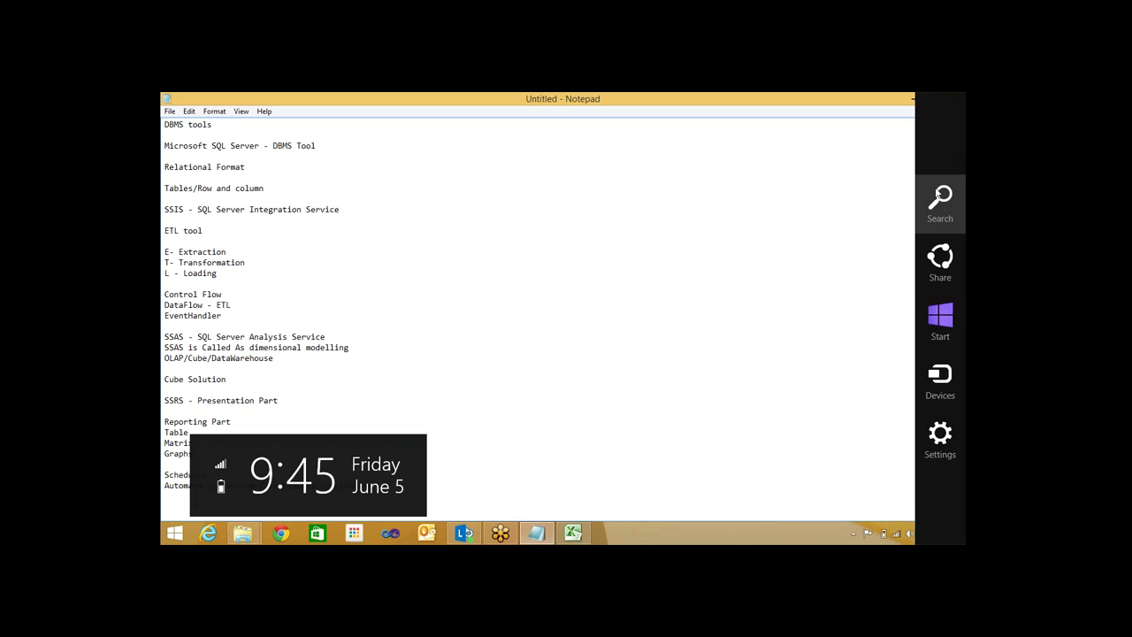
left_click(940, 201)
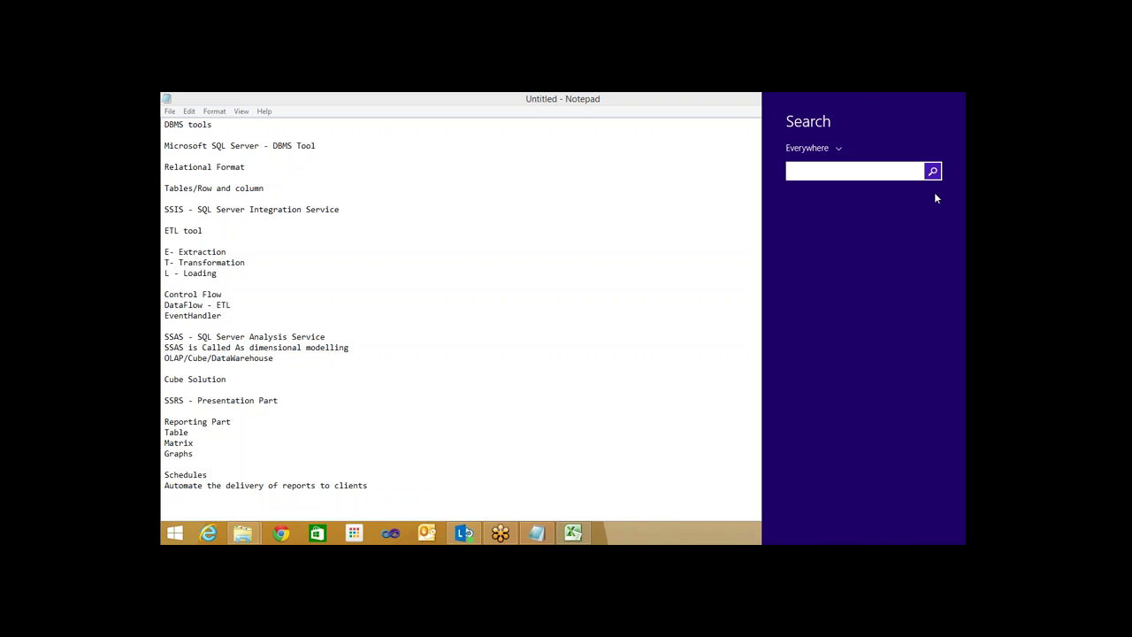
left_click(375, 496)
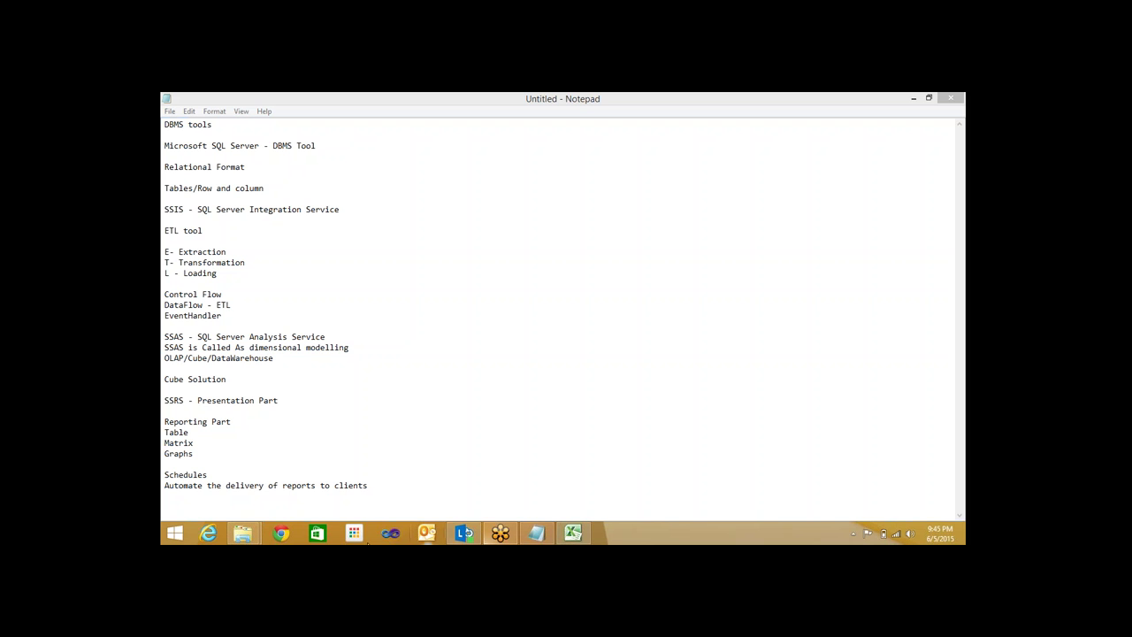
left_click(188, 210)
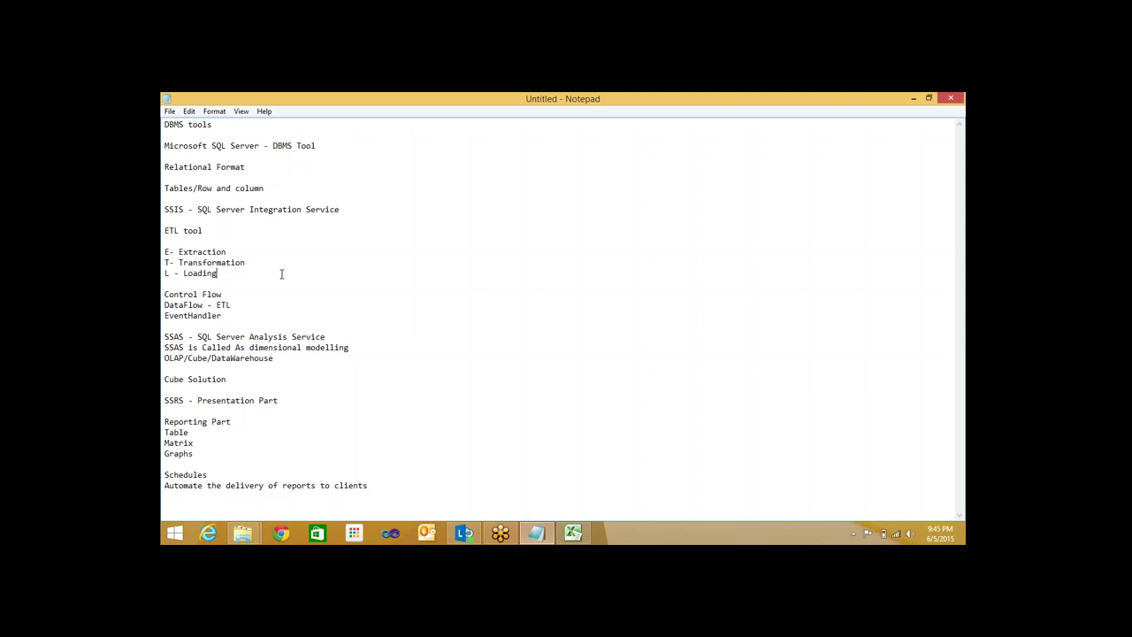
left_click(941, 209)
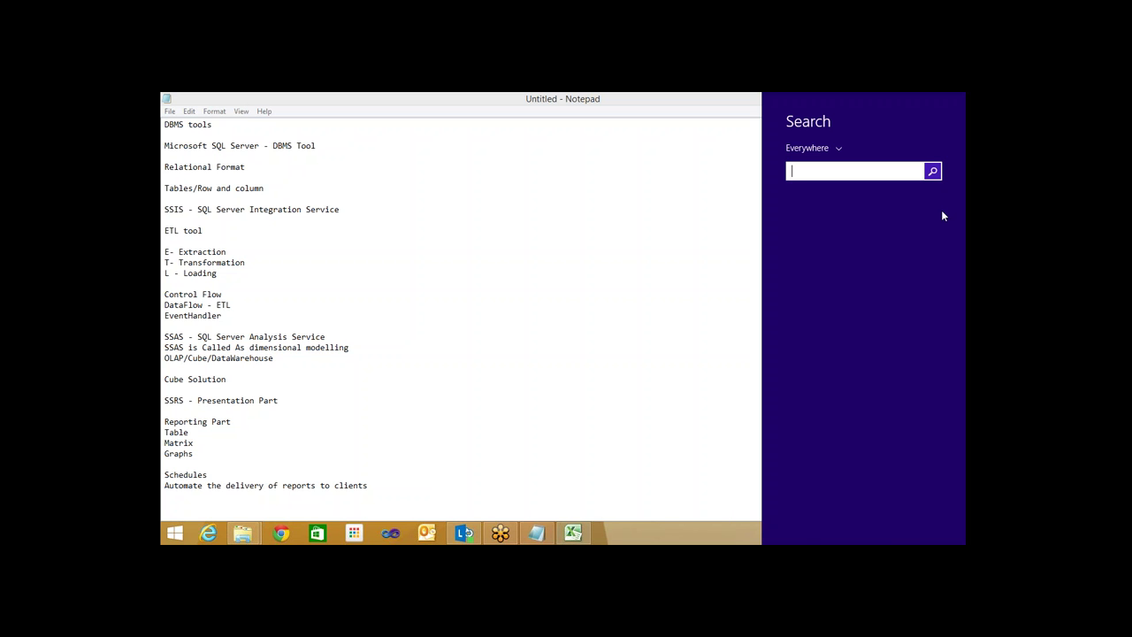
type("ssms")
key("Return")
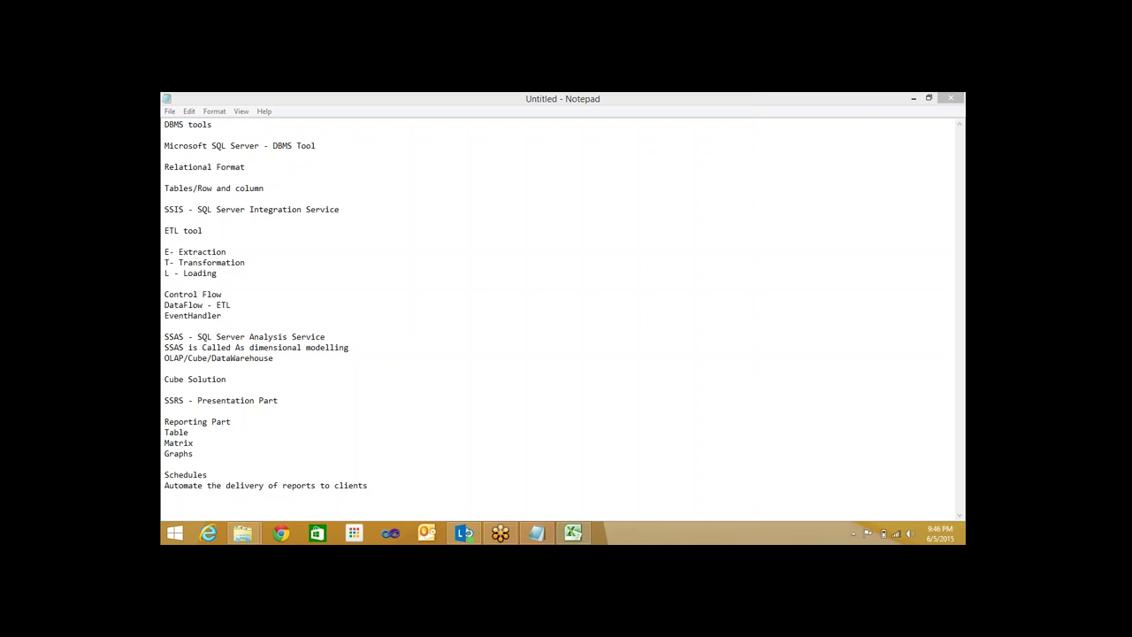
left_click(967, 534)
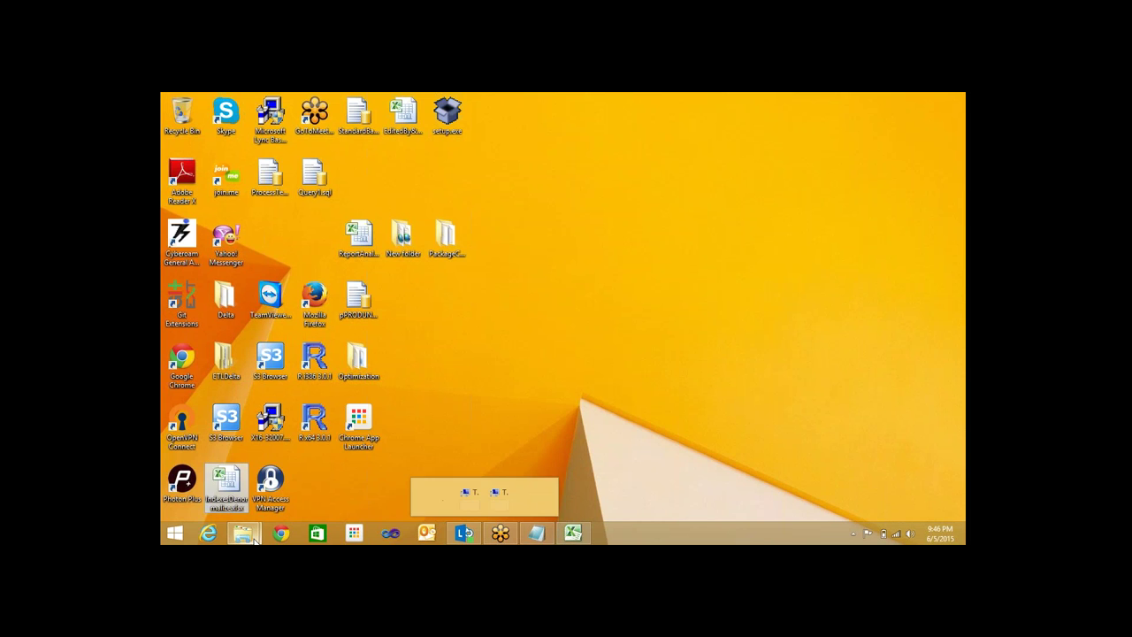
Browse the project folder on Data (E:) and its subfolders, then return to it
mouse_move(251, 535)
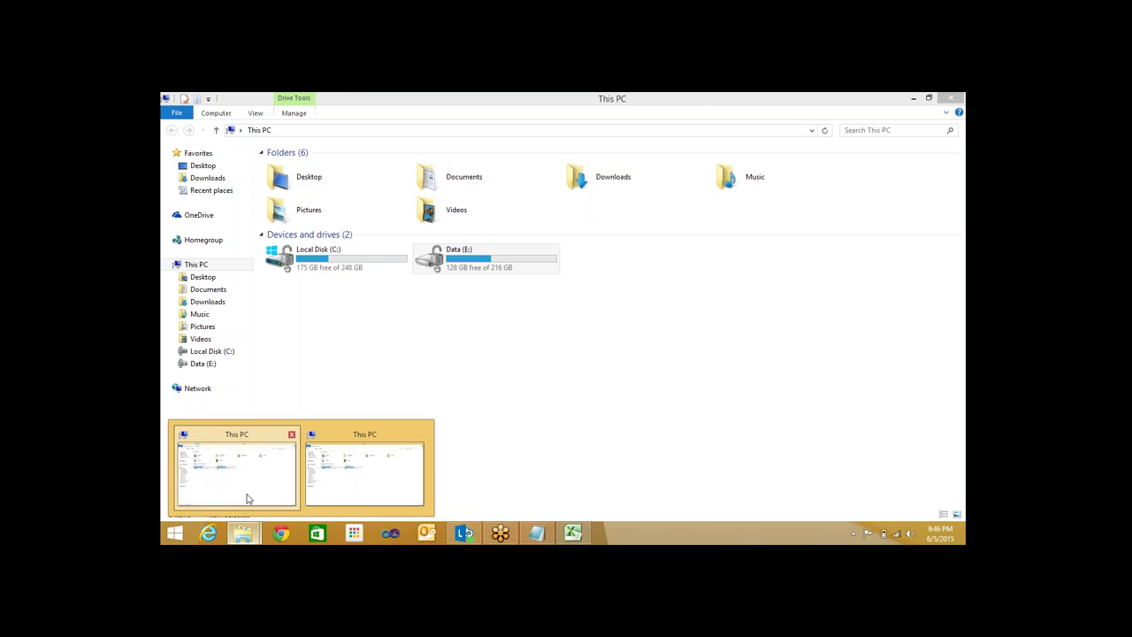
left_click(248, 499)
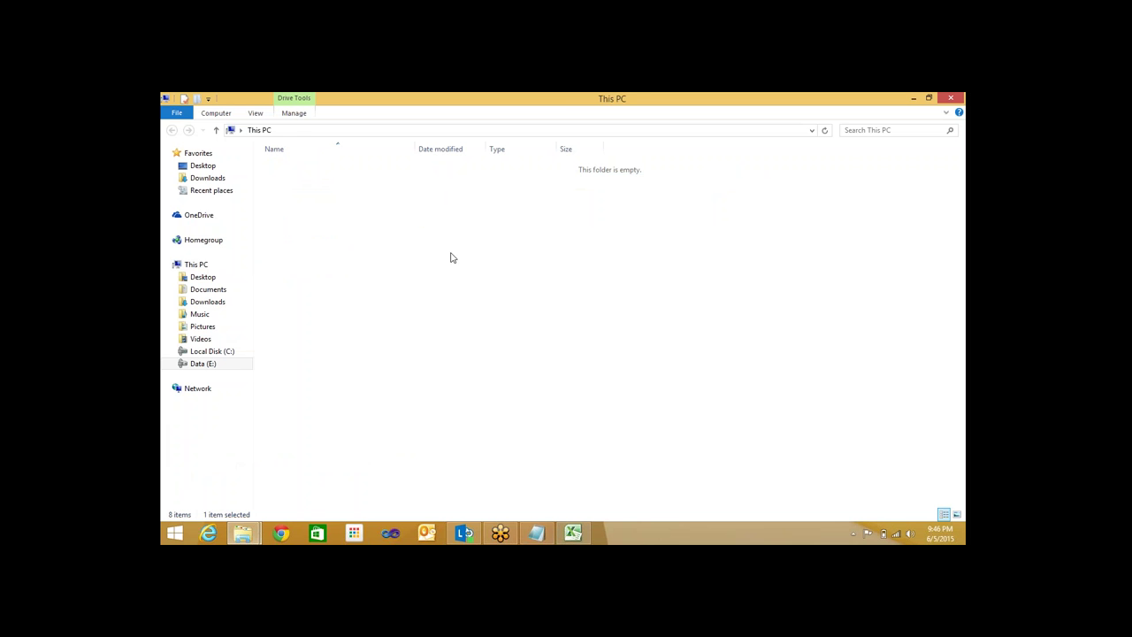
double_click(375, 203)
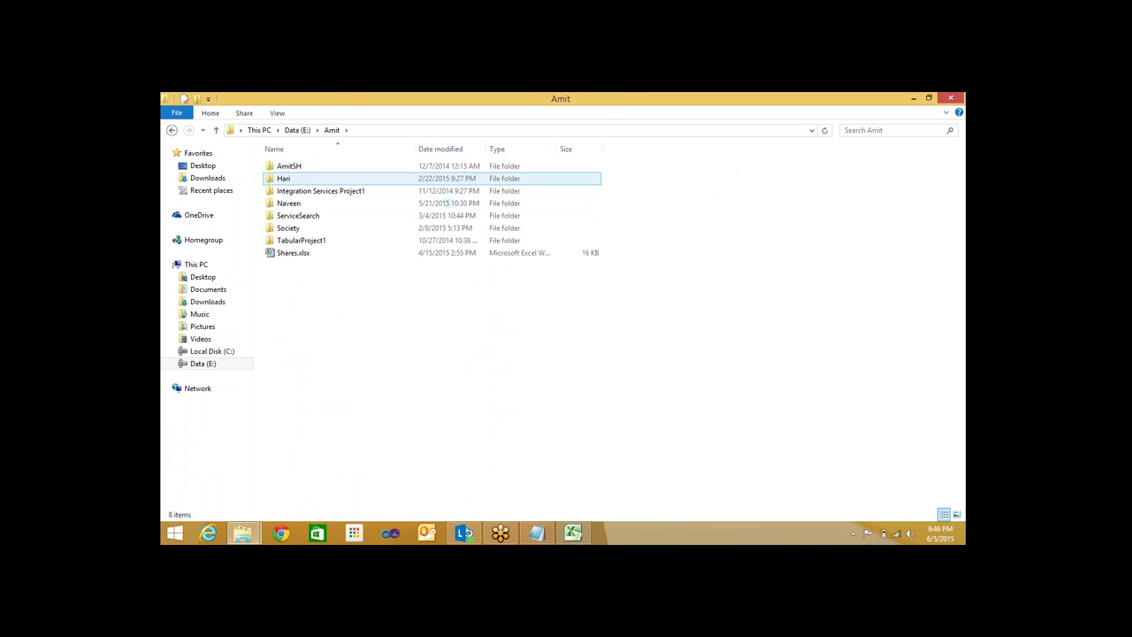
double_click(344, 204)
double_click(323, 196)
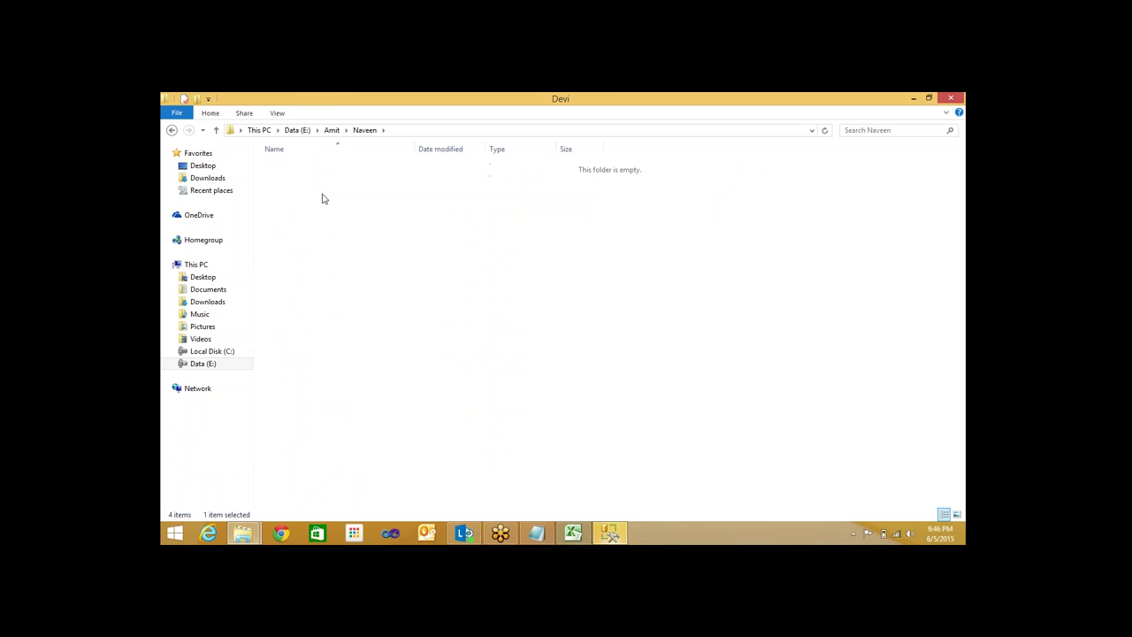
left_click(332, 130)
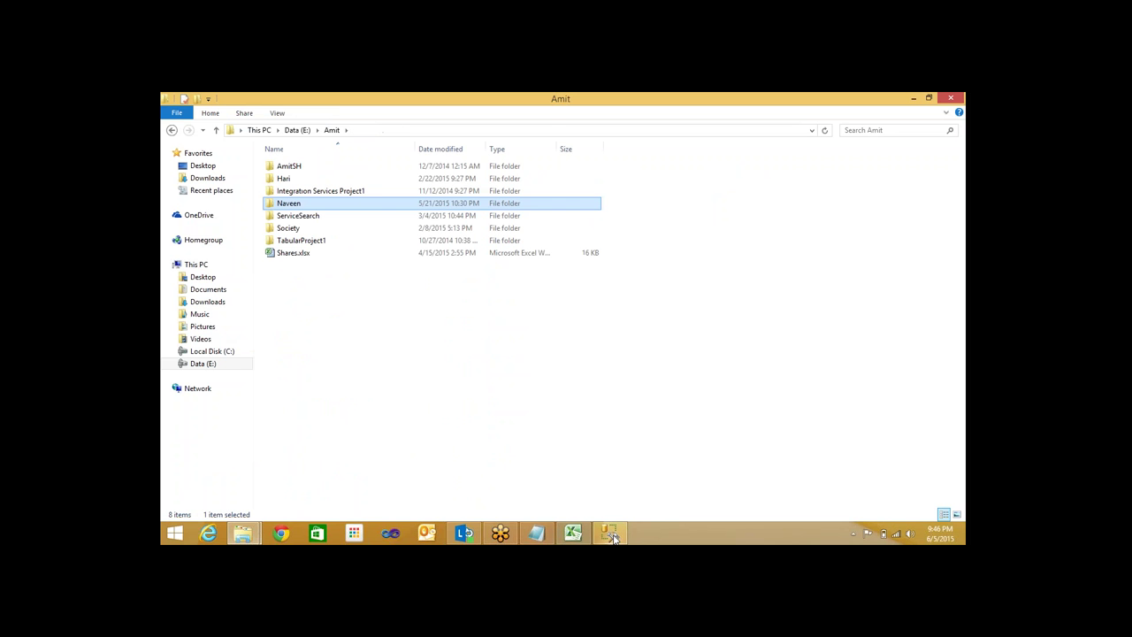
left_click(610, 533)
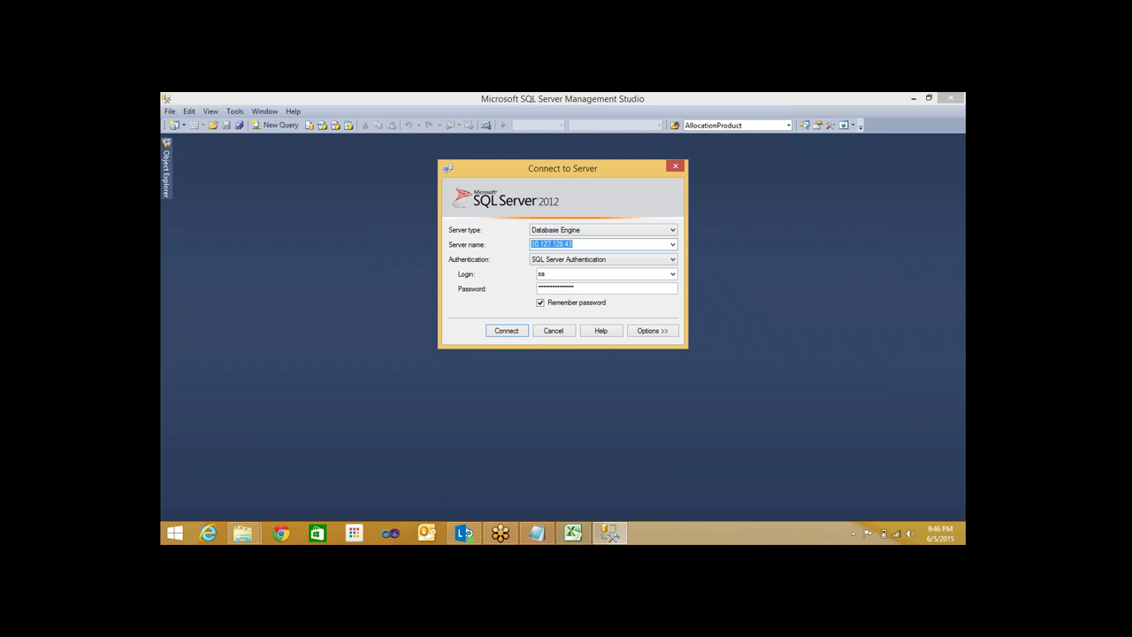
Connect to the server and open a new query on the Test database
left_click(506, 332)
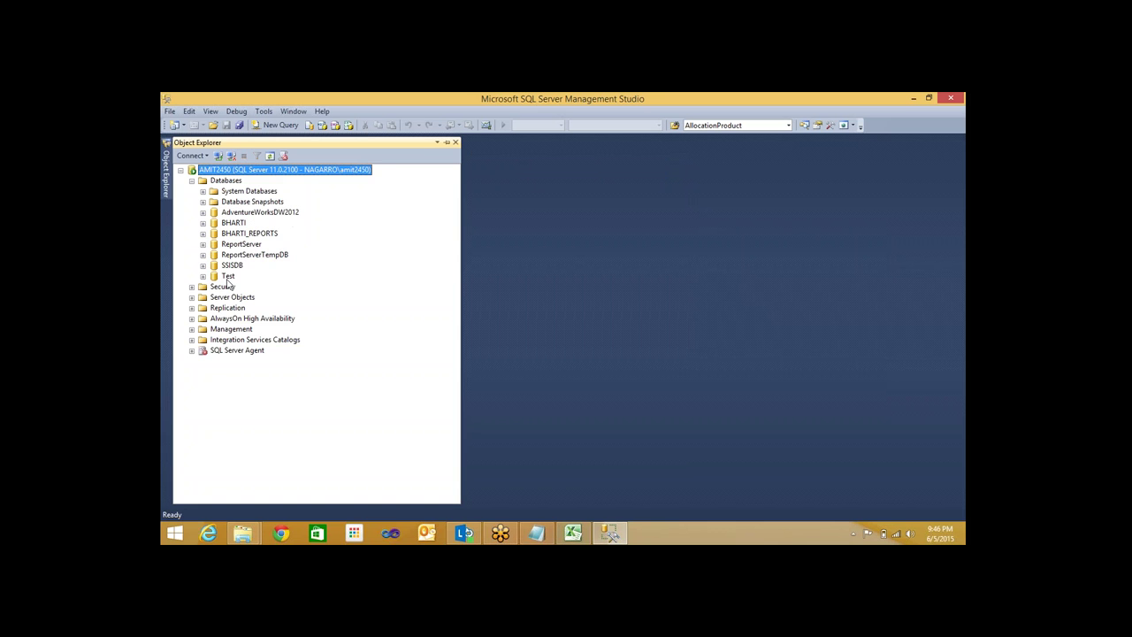
left_click(228, 277)
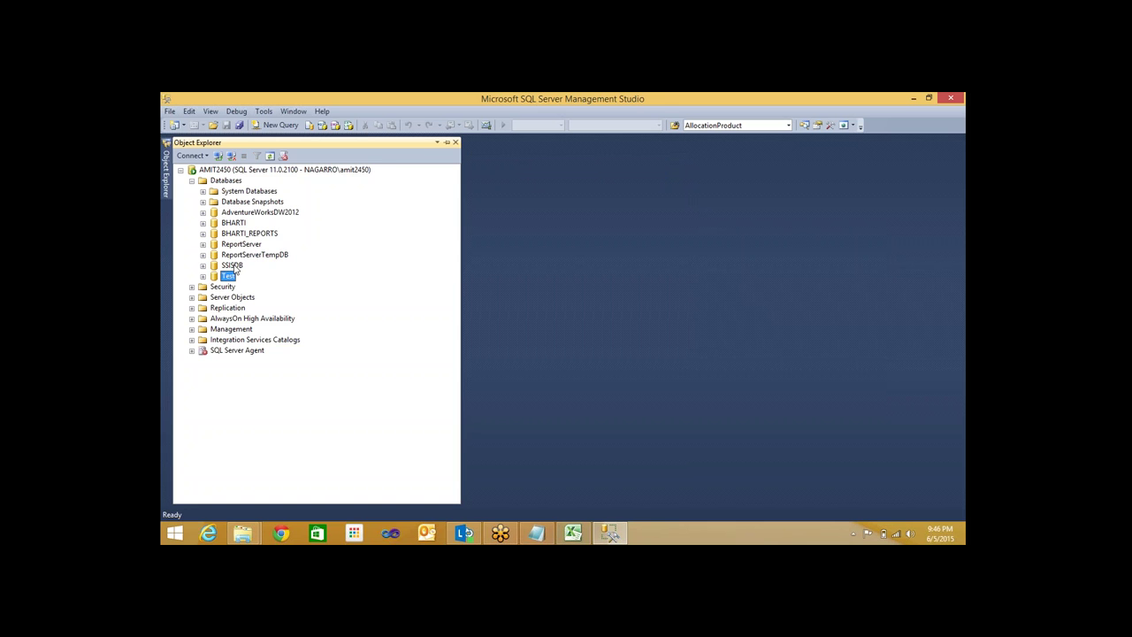
left_click(280, 124)
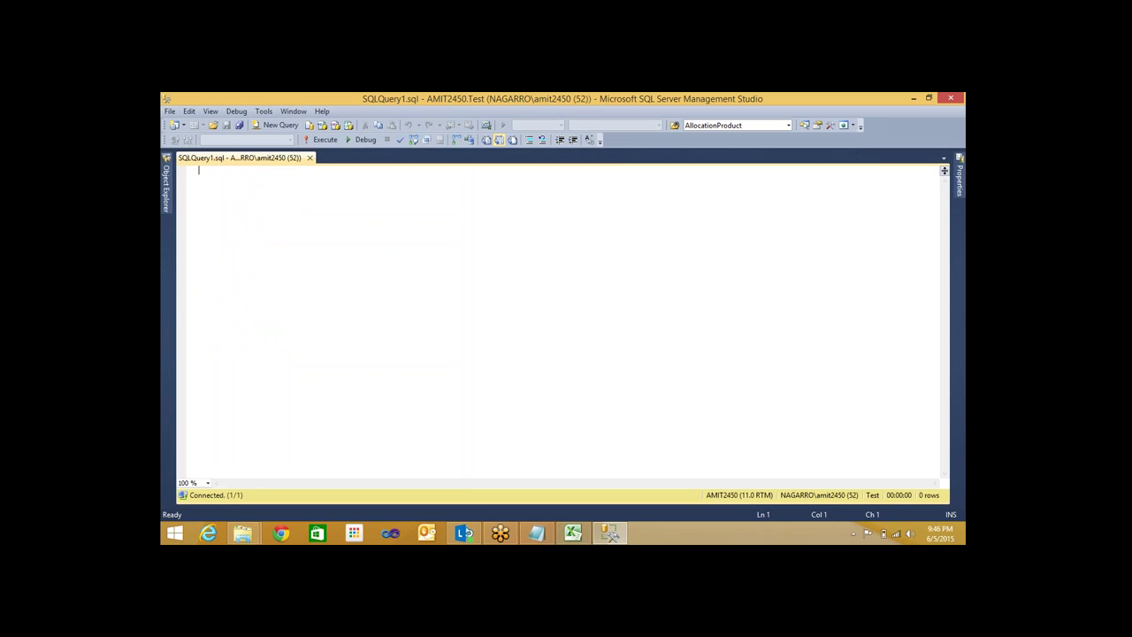
left_click(203, 290)
left_click(214, 312)
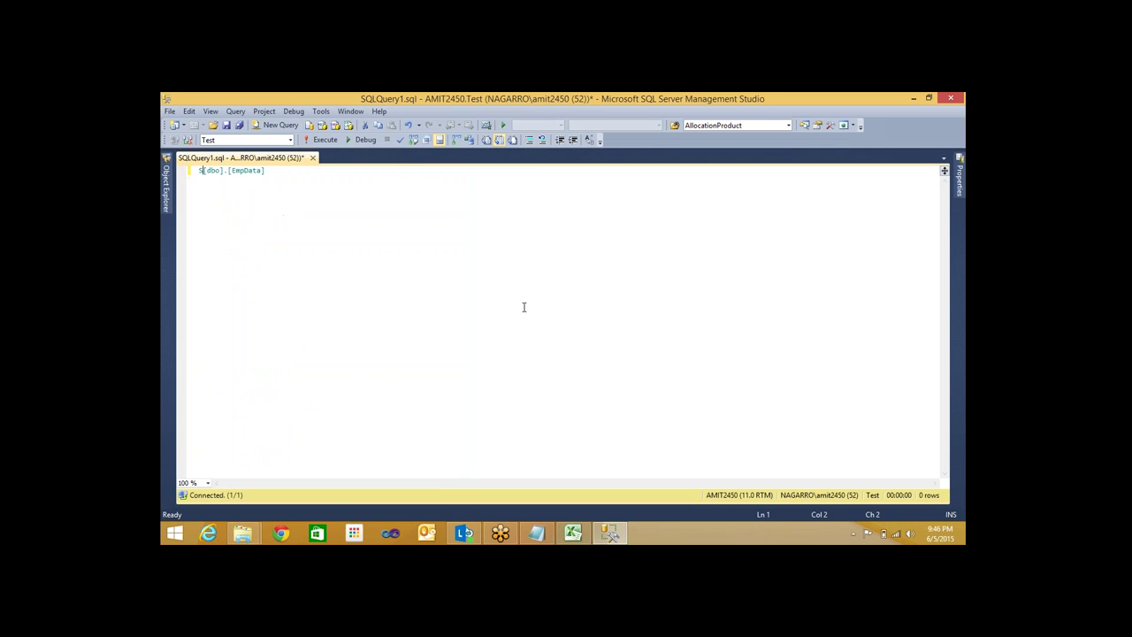
Run SELECT * FROM [dbo].[EmpData], showing empty FullName and NetSalary columns
type("* FROM")
key("F5")
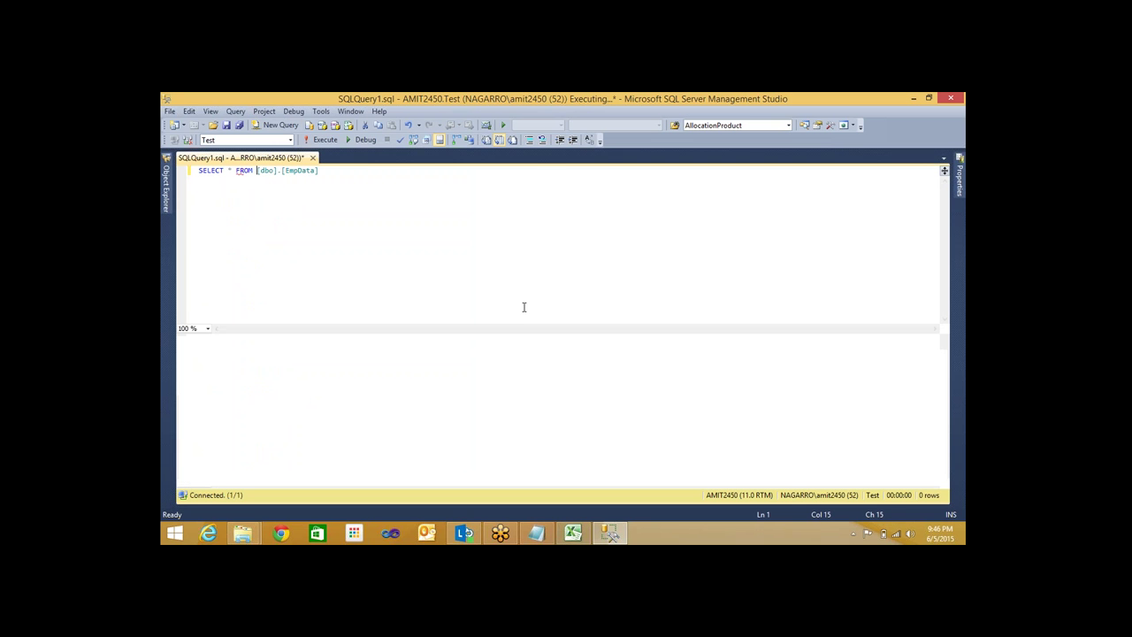
left_click_drag(318, 170, 223, 174)
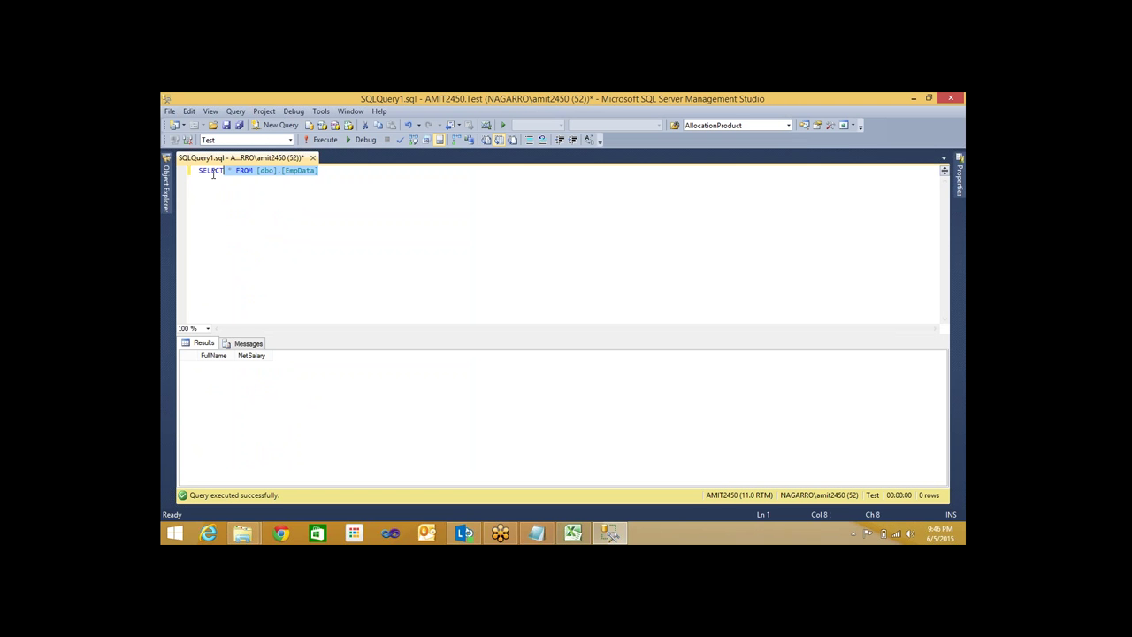
left_click(392, 206)
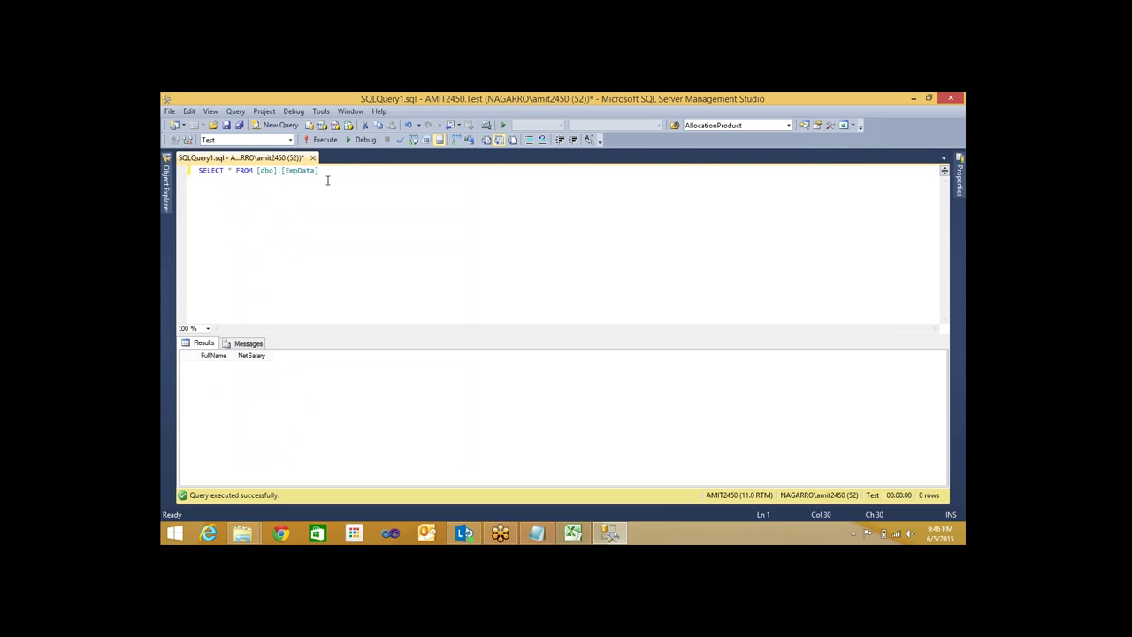
left_click_drag(328, 181, 196, 171)
left_click(293, 215)
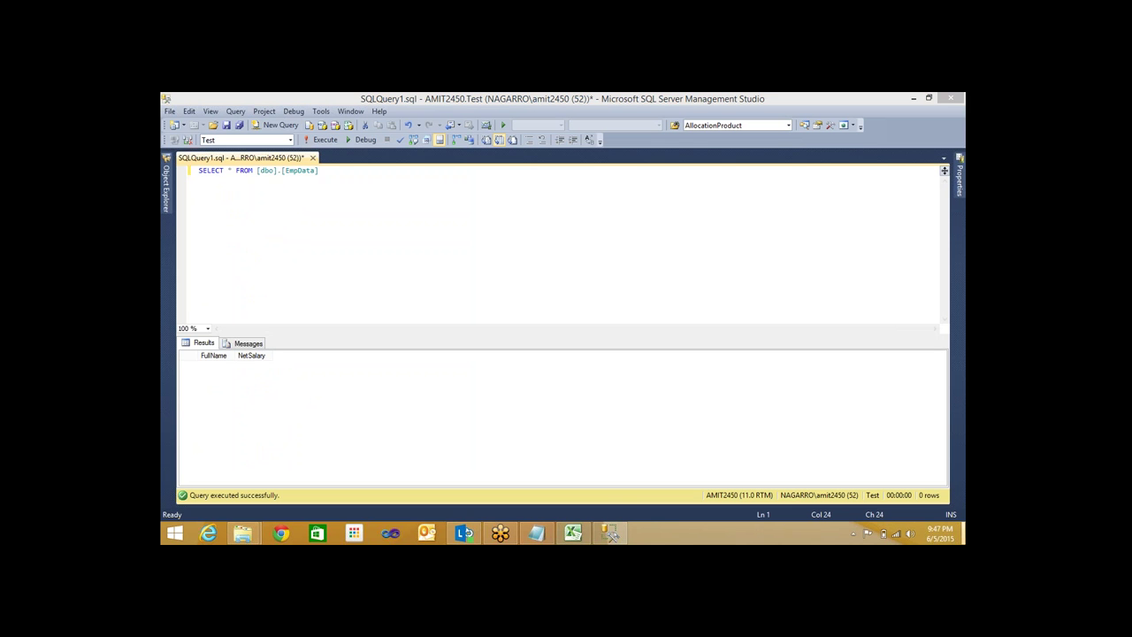
Create a text file named EmpData.txt on the desktop and open it
key("super+d")
right_click(567, 208)
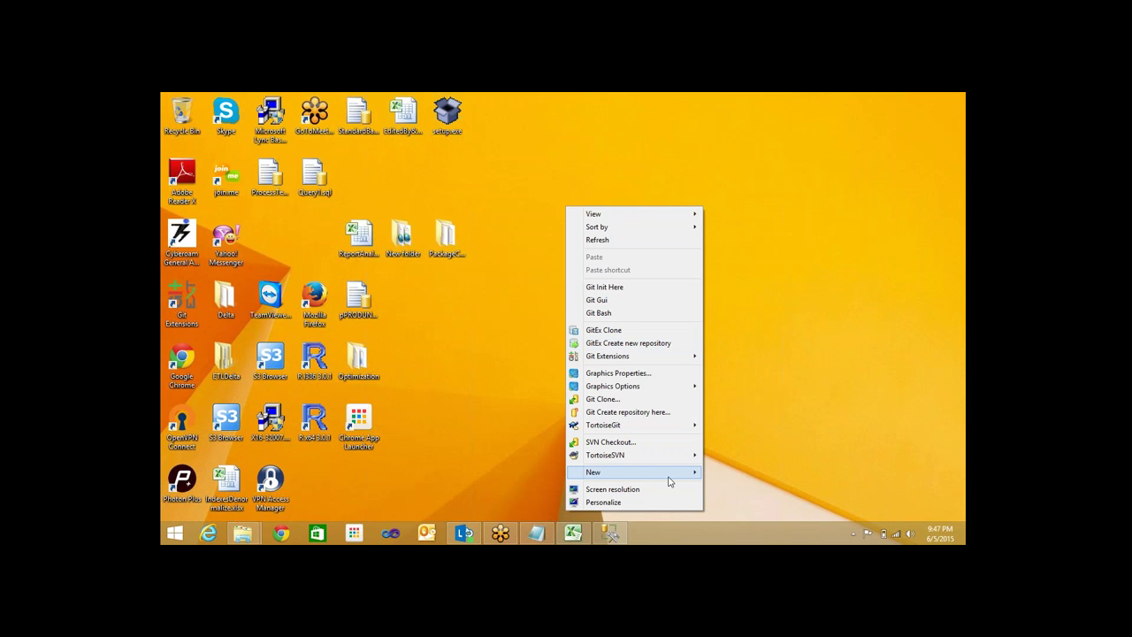
mouse_move(694, 470)
left_click(744, 446)
type("EmiData")
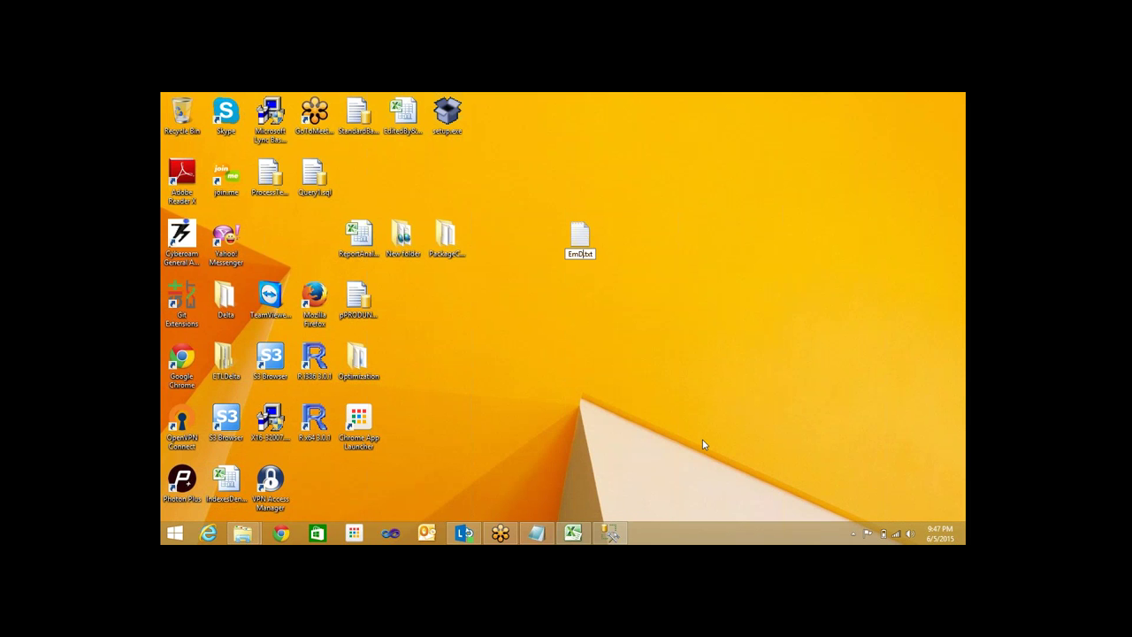
key("Return")
key("F2")
left_click(573, 254)
type("pData")
key("Return")
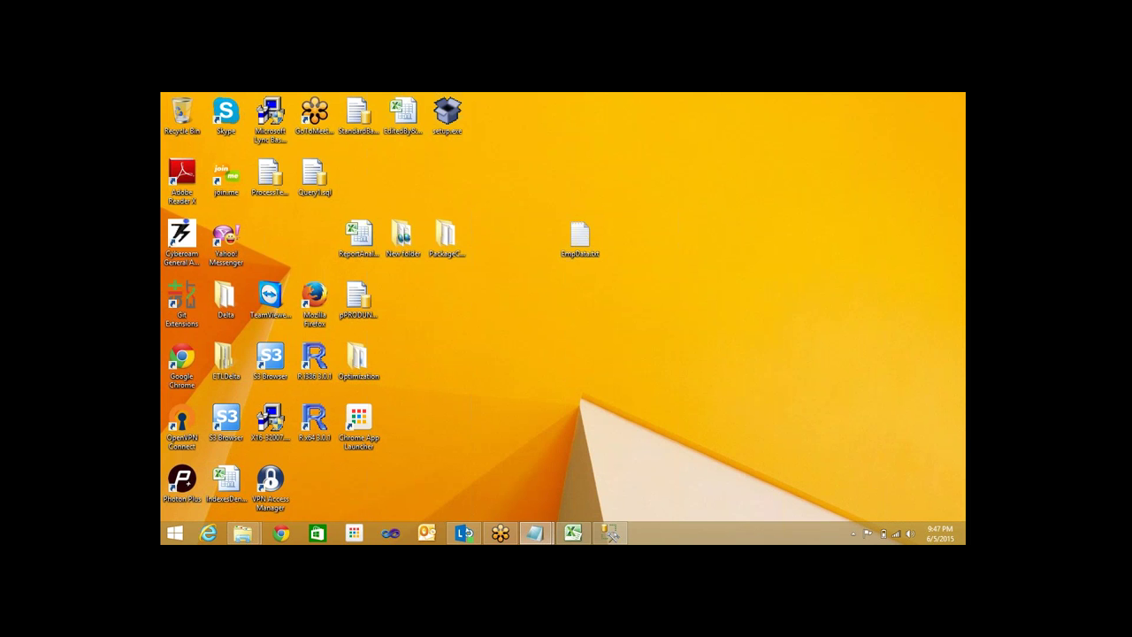
key("Return")
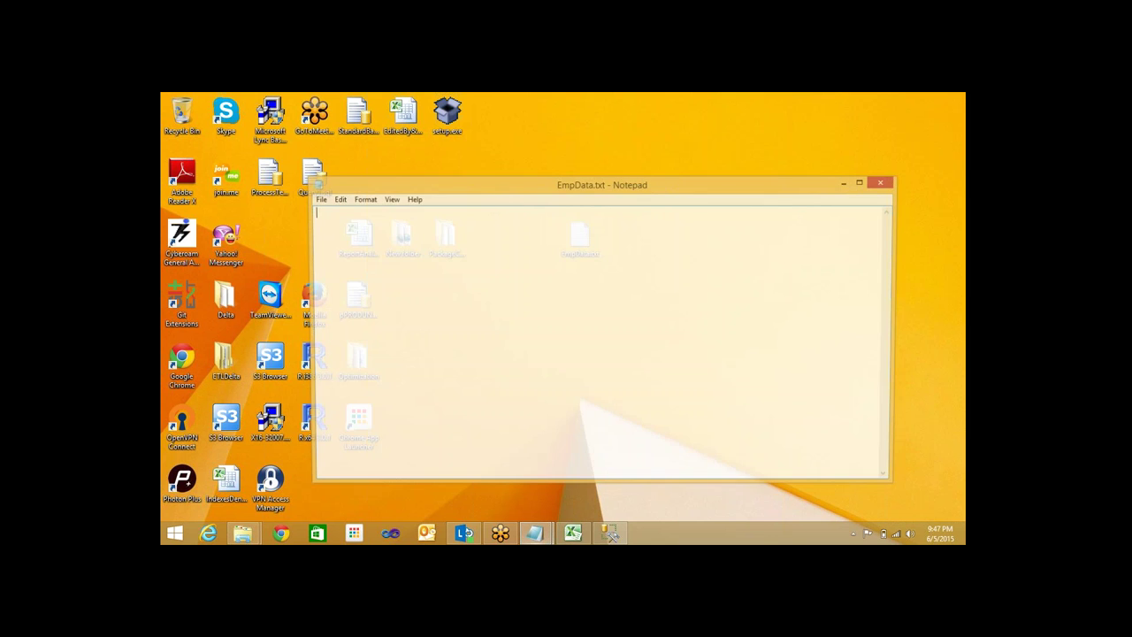
Type the tab-separated header FullName and NetSalary
type("FullName")
key("Tab")
type("NetSla")
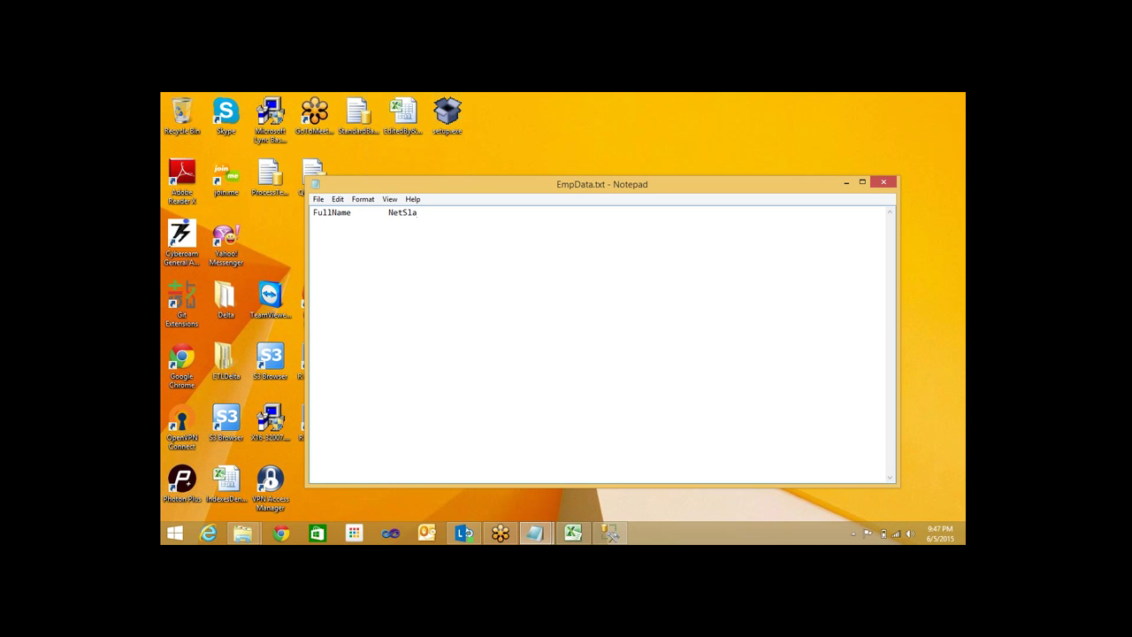
key("BackSpace")
key("BackSpace")
type("alary")
Add two employee rows with net salaries 5000 and 6000, then close the file
key("Return")
key("Tab")
key("BackSpace")
key("Tab")
type("5000")
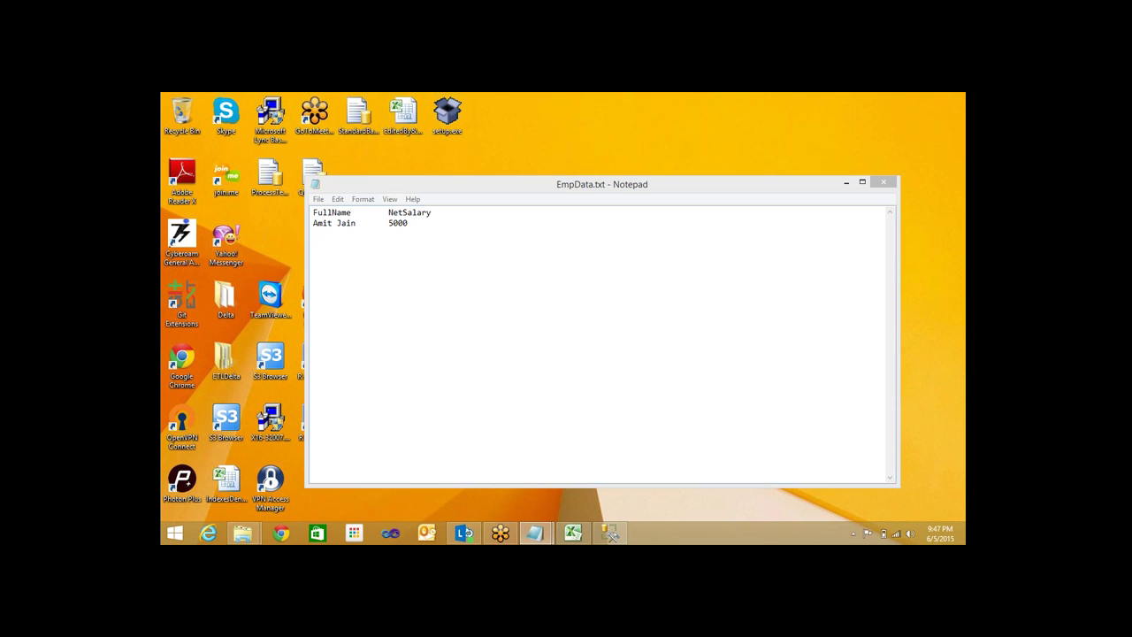
left_click(334, 250)
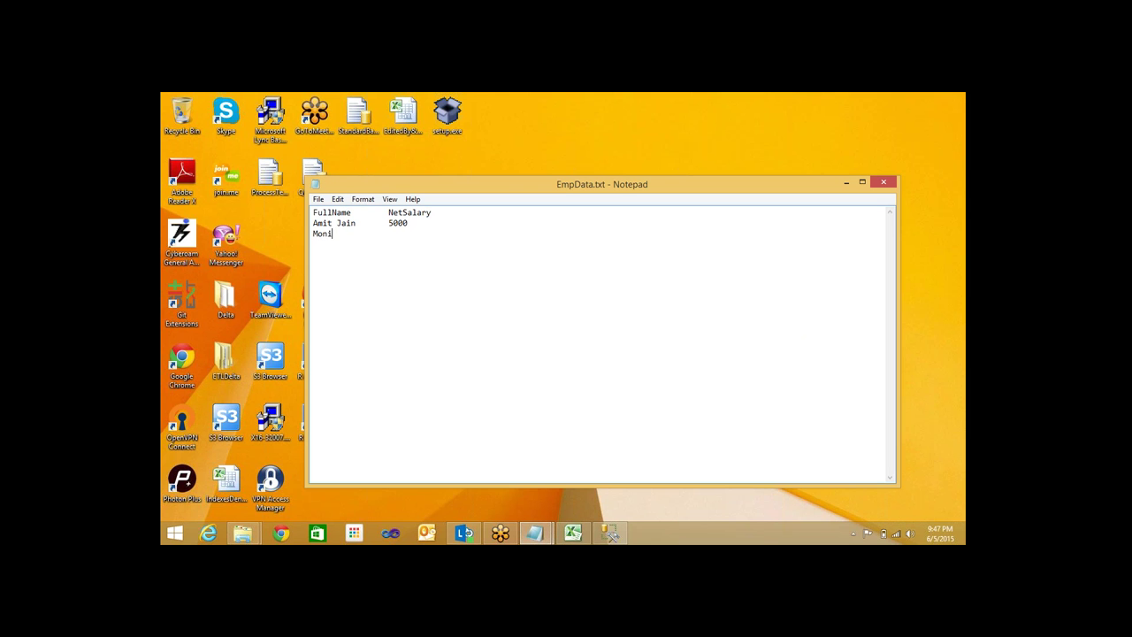
key("Tab")
type("6000")
left_click_drag(534, 192, 447, 186)
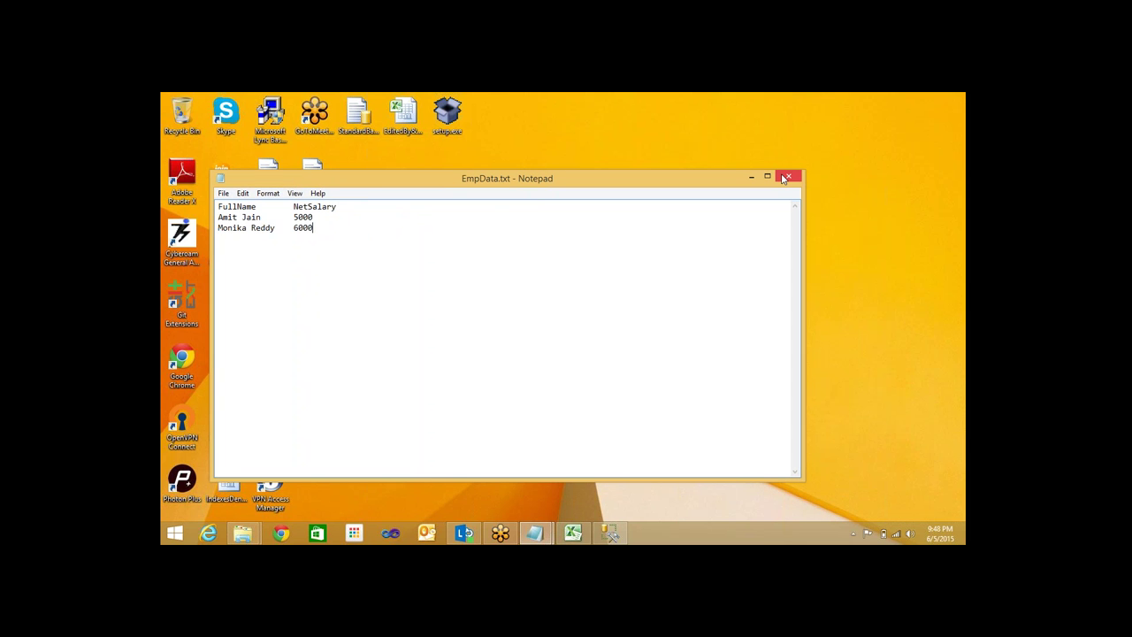
left_click(786, 178)
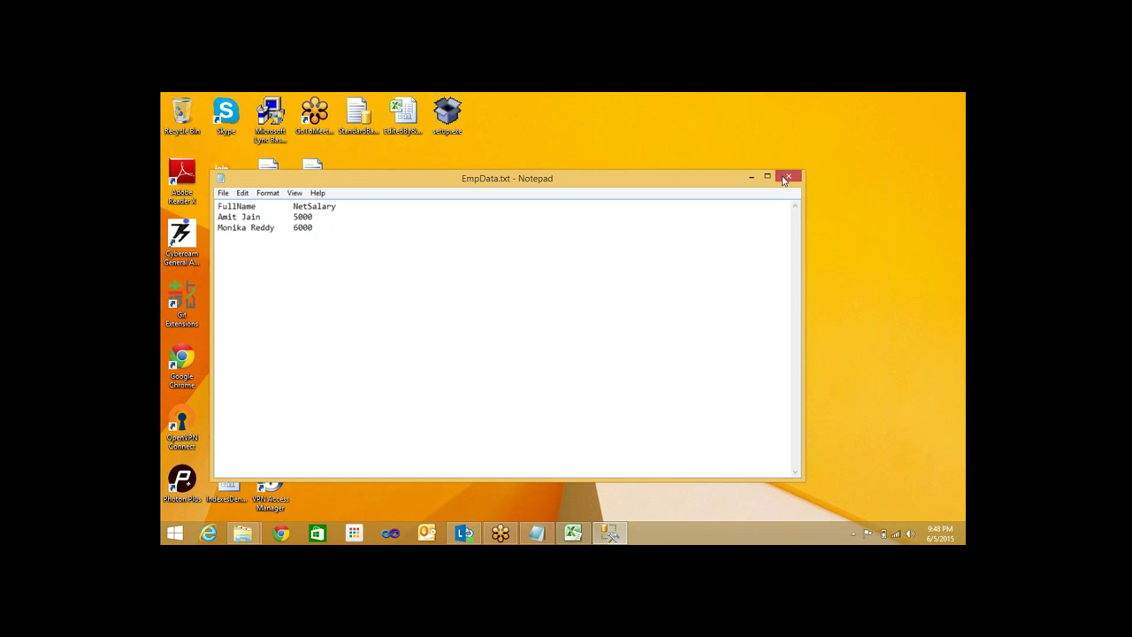
Finish closing EmpData.txt and select the SELECT query line in Management Studio
left_click(787, 178)
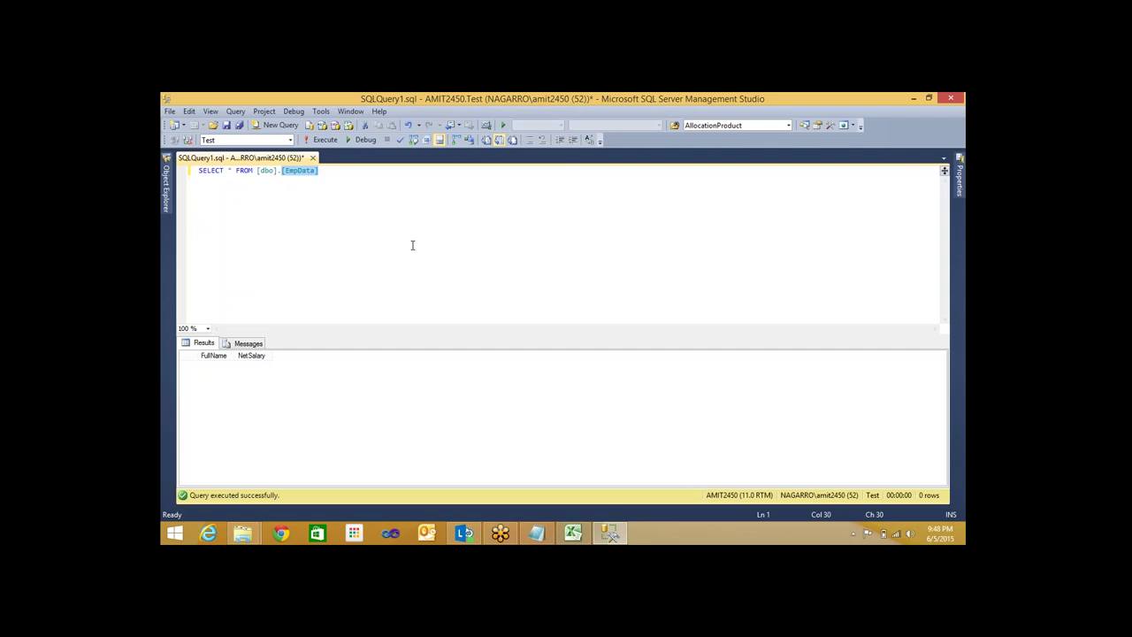
left_click(342, 196)
key("shift+Home")
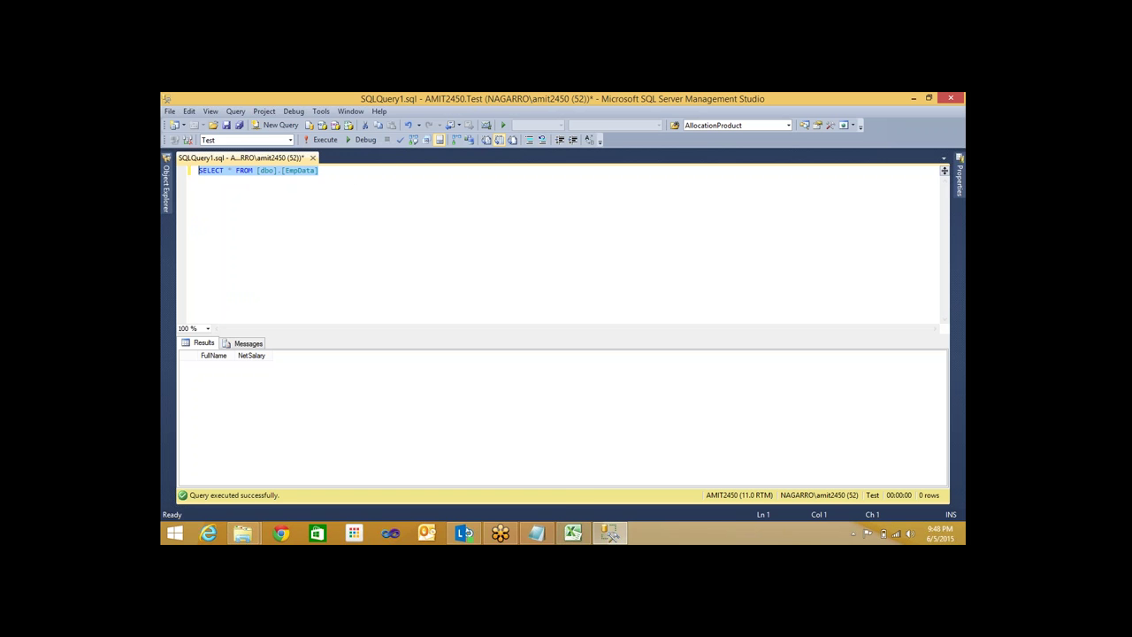
Search Windows for 'Data' and launch SQL Server Data Tools
key("super+d")
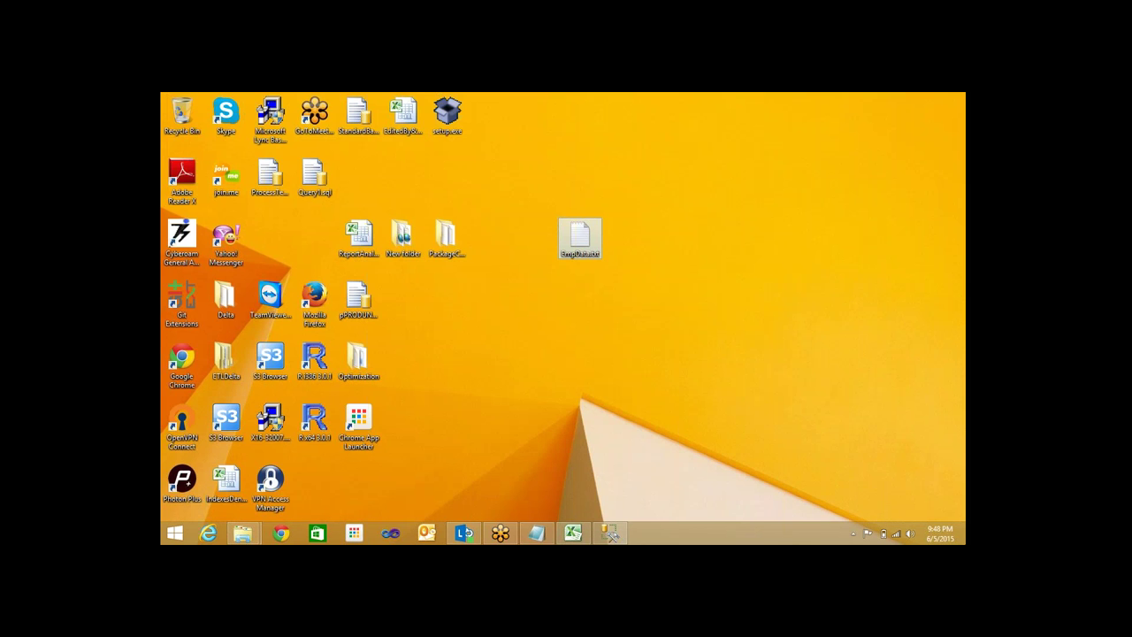
mouse_move(955, 267)
mouse_move(963, 230)
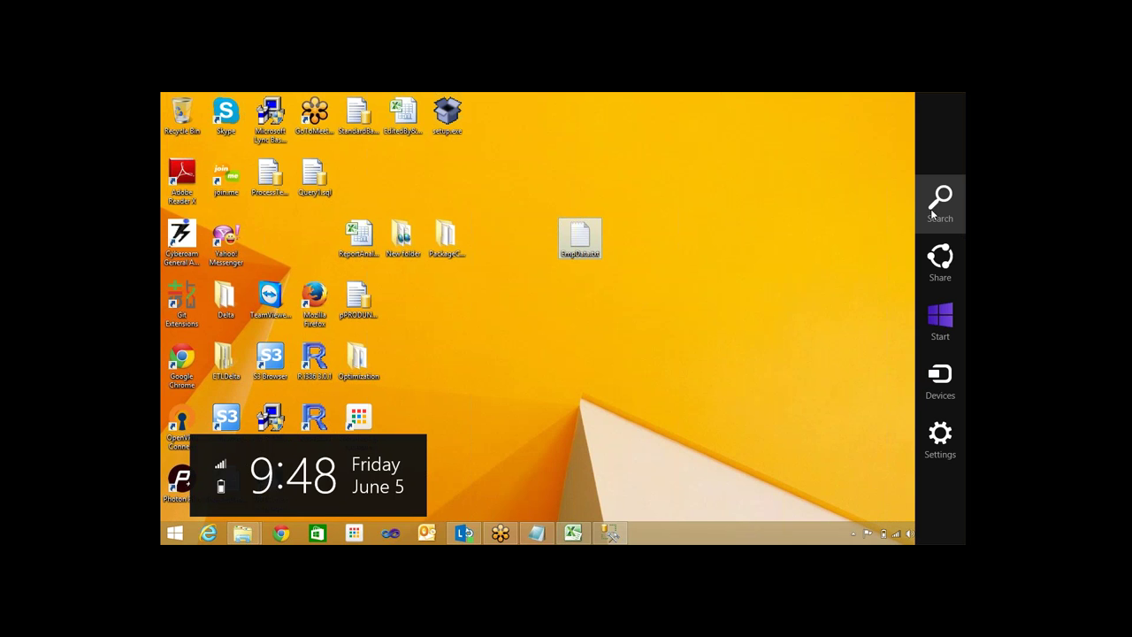
left_click(936, 205)
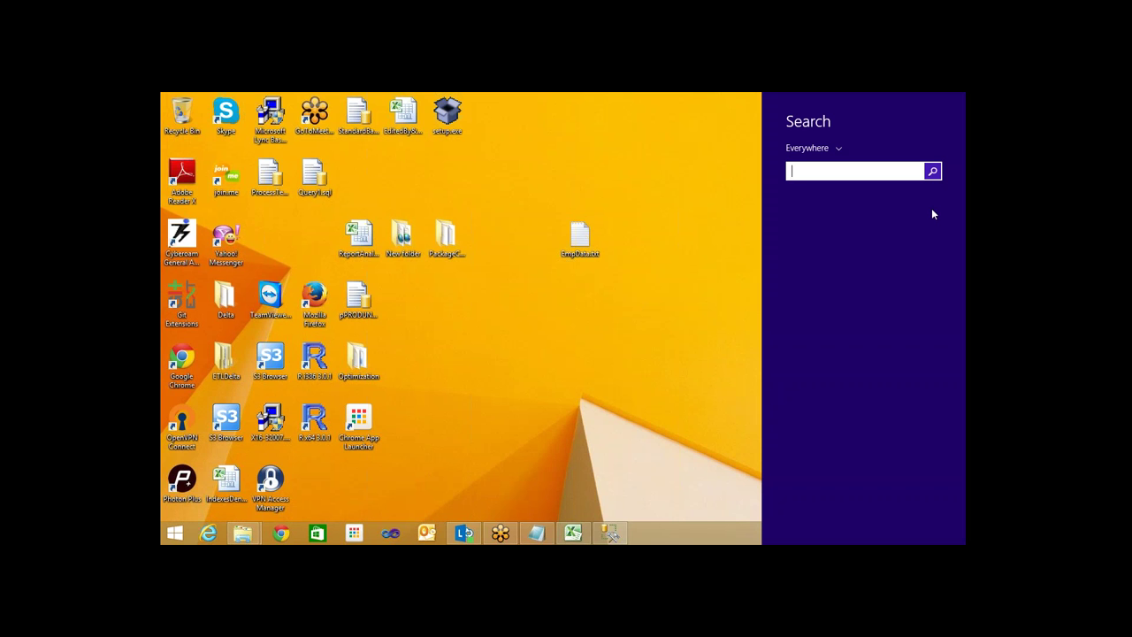
type("Data Tools")
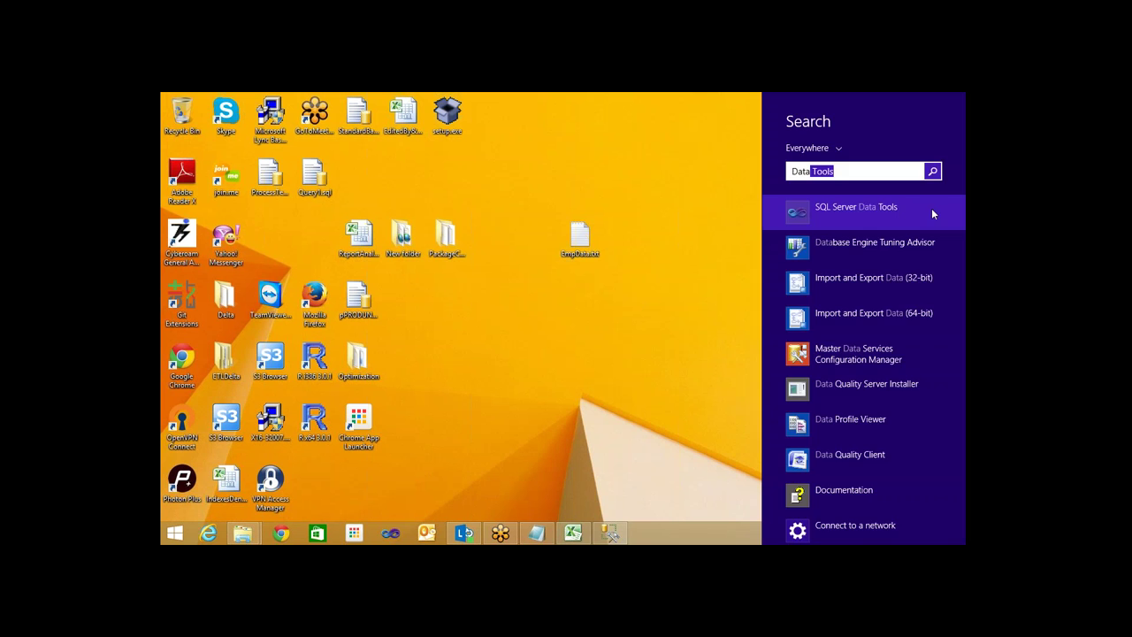
left_click(931, 208)
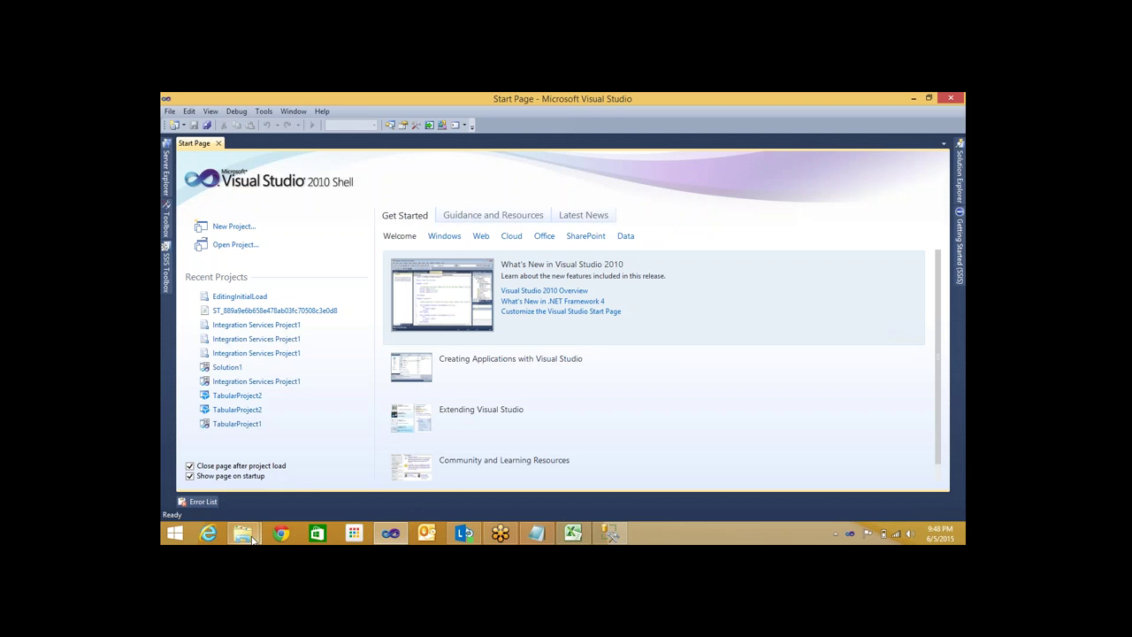
Bring the Amit folder on Data (E:) forward and open its background context menu
mouse_move(252, 540)
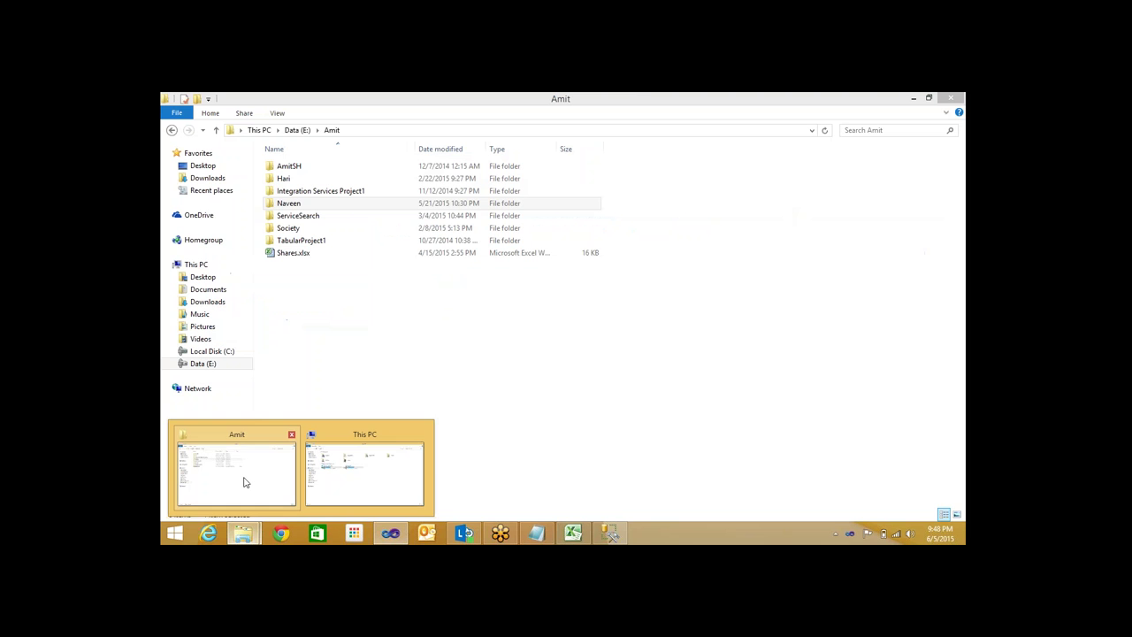
left_click(245, 480)
right_click(296, 194)
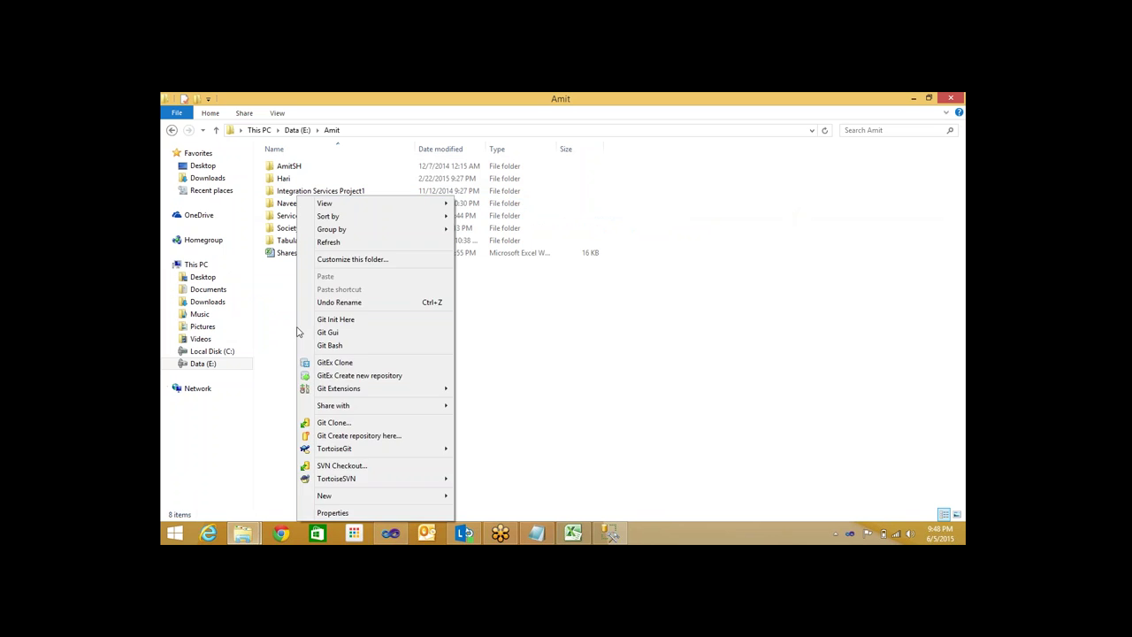
left_click(534, 455)
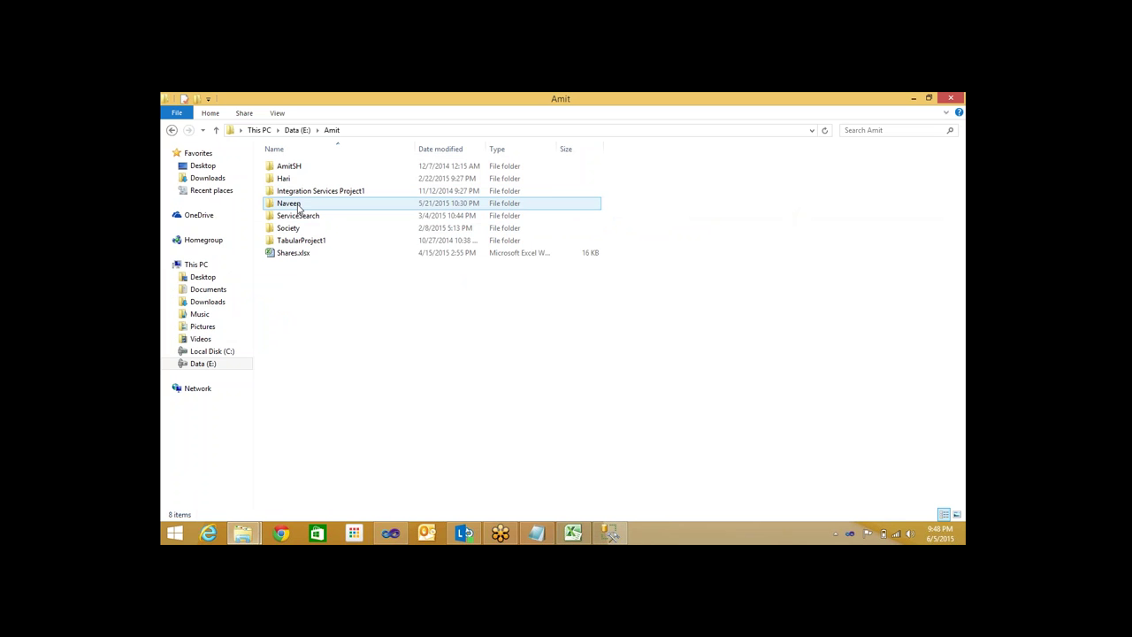
right_click(408, 399)
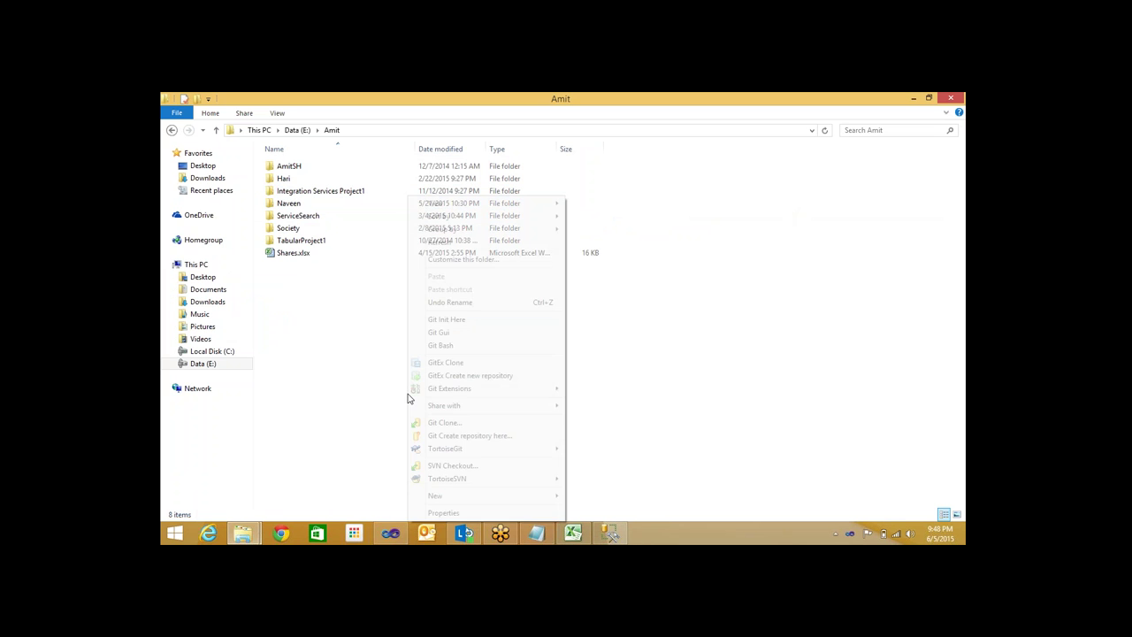
Create an empty CVTech folder inside Amit, then minimize Management Studio
mouse_move(471, 494)
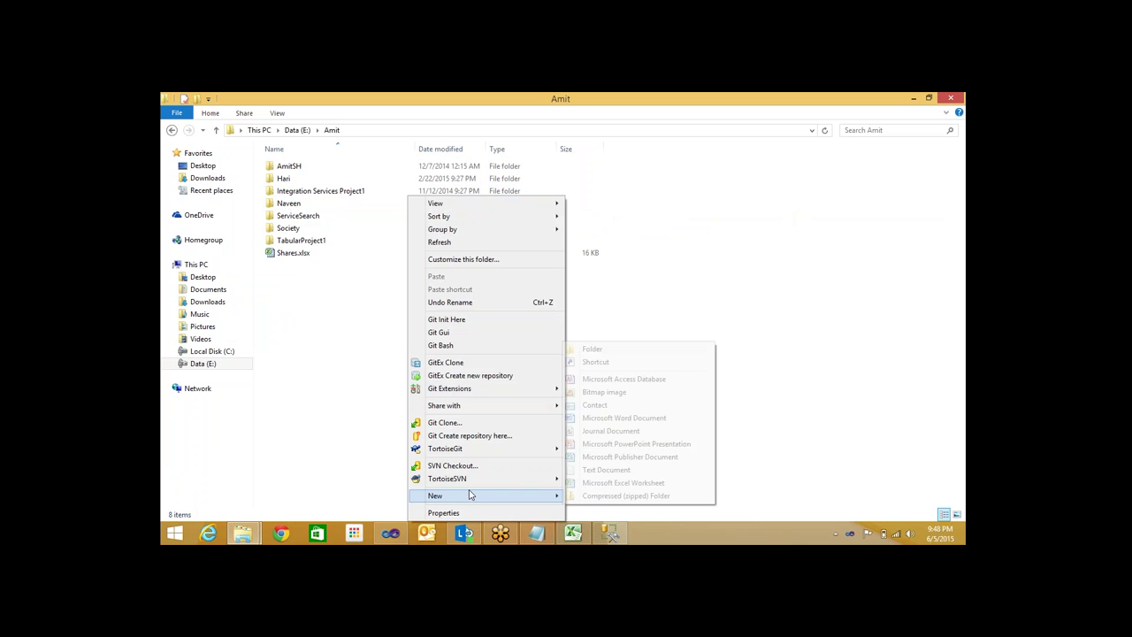
left_click(592, 350)
type("CVTec")
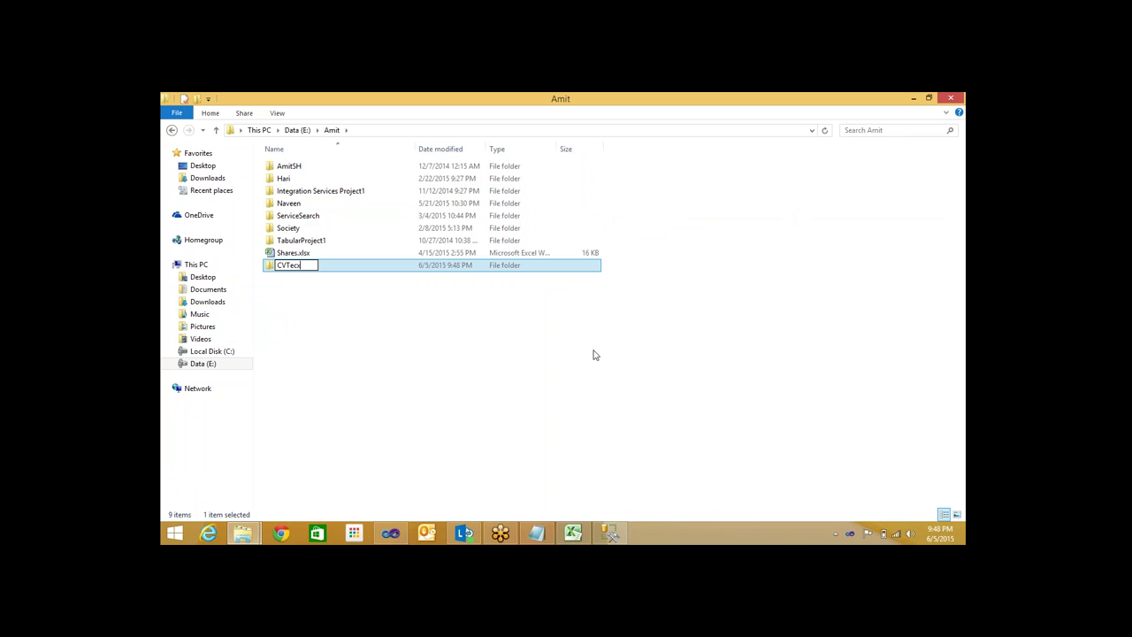
type("h")
key("Return")
key("Return")
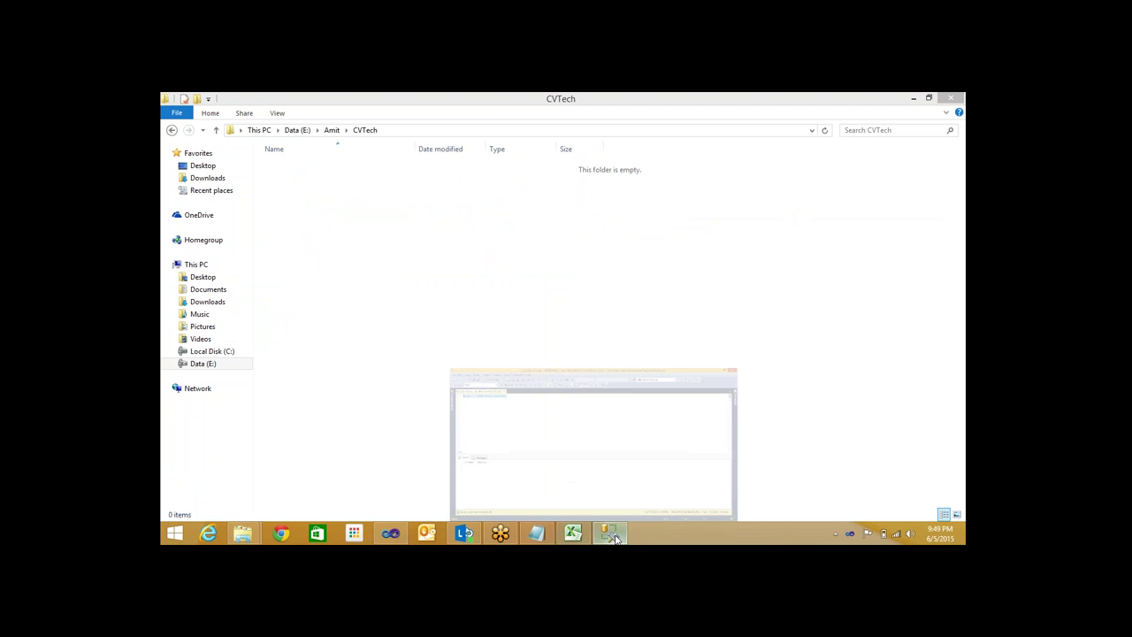
left_click(614, 535)
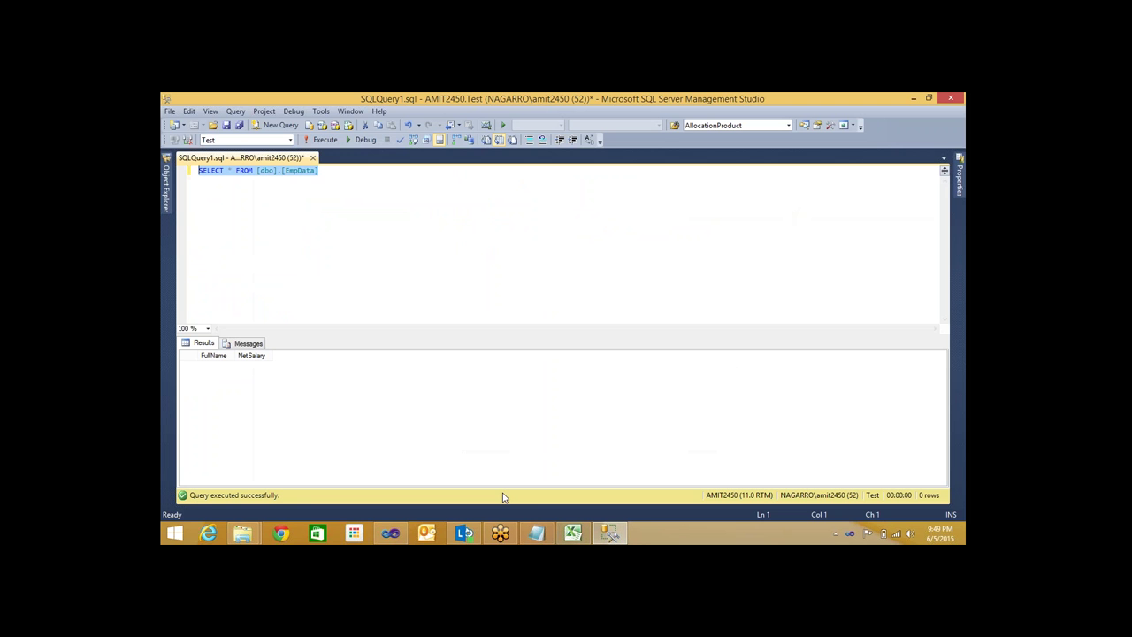
left_click(914, 98)
Create Integration Services Project1 from the Integration Services template in E:\Amit\CVTech
left_click(390, 533)
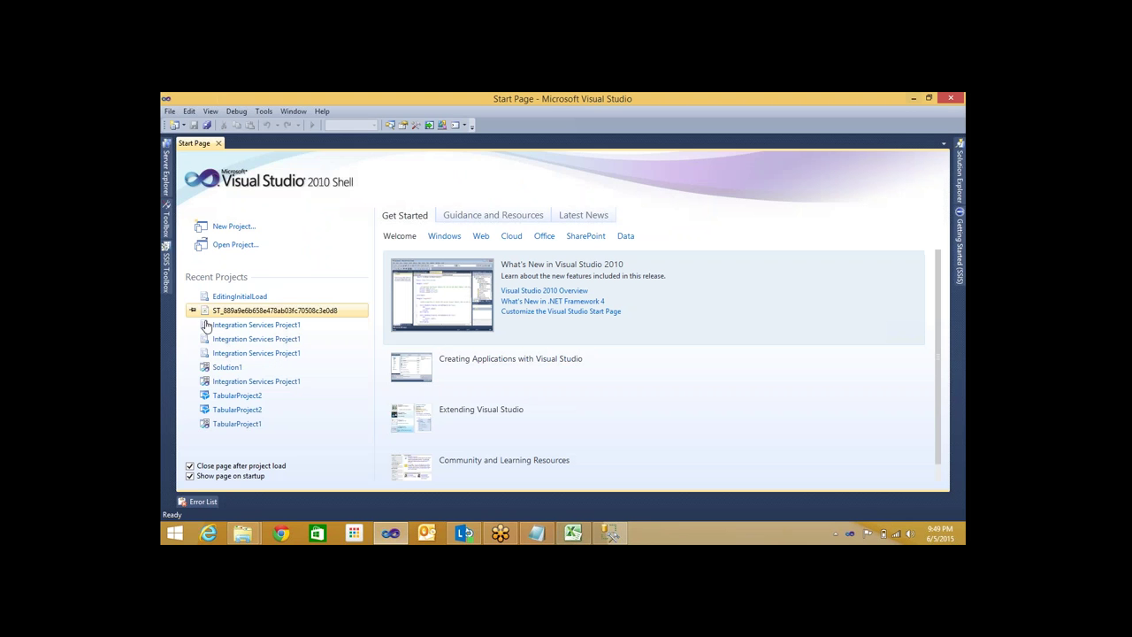
left_click(169, 111)
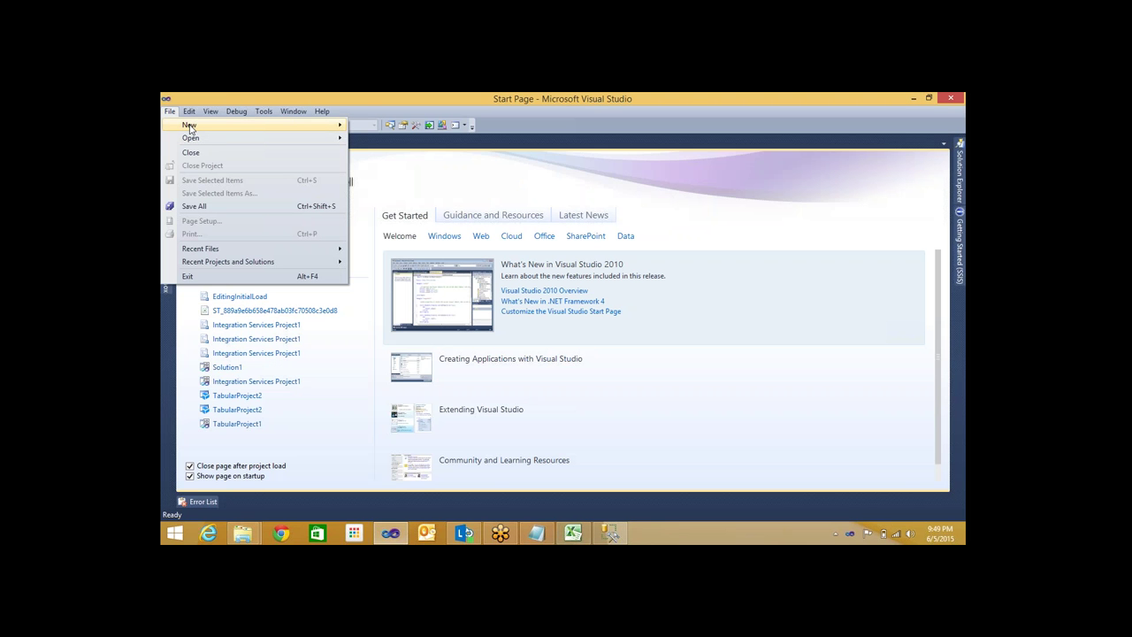
mouse_move(189, 128)
left_click(379, 127)
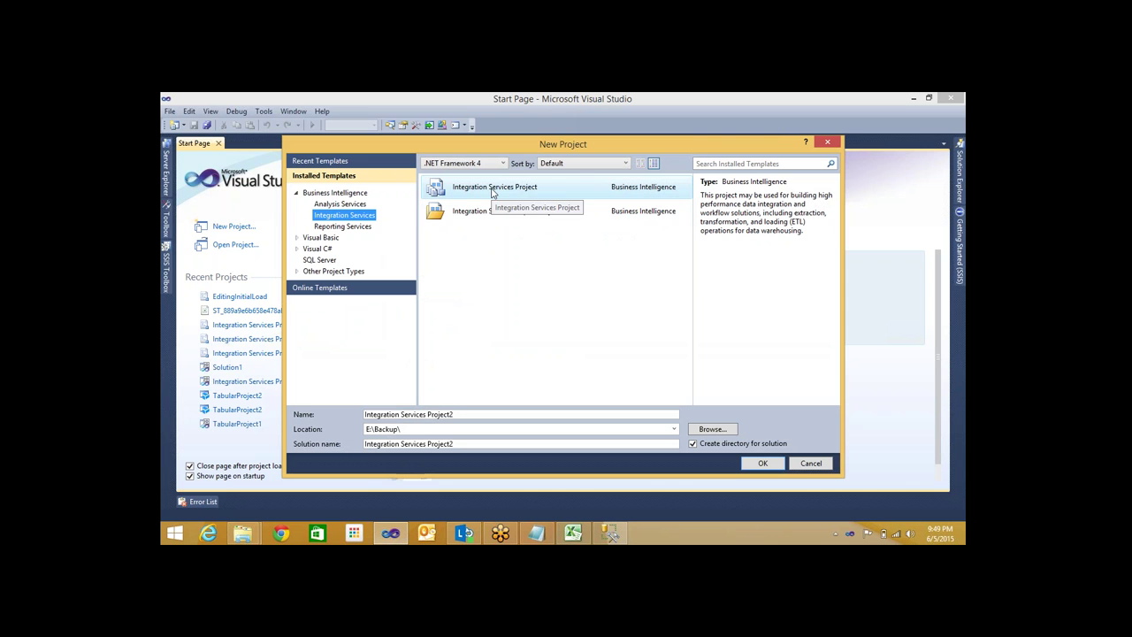
left_click(713, 429)
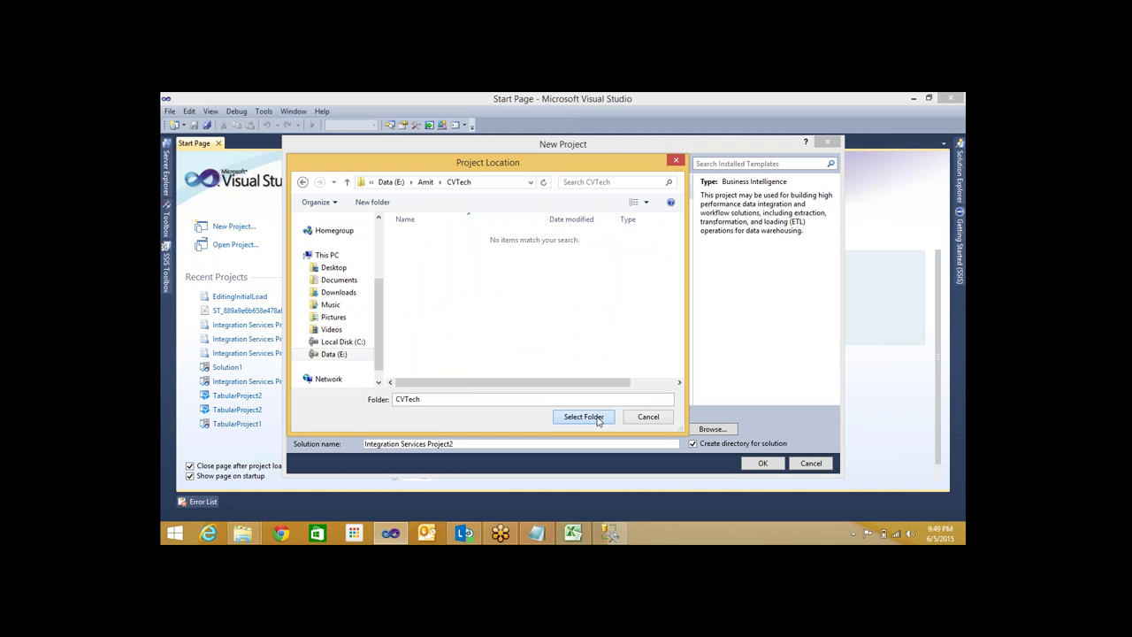
left_click(583, 416)
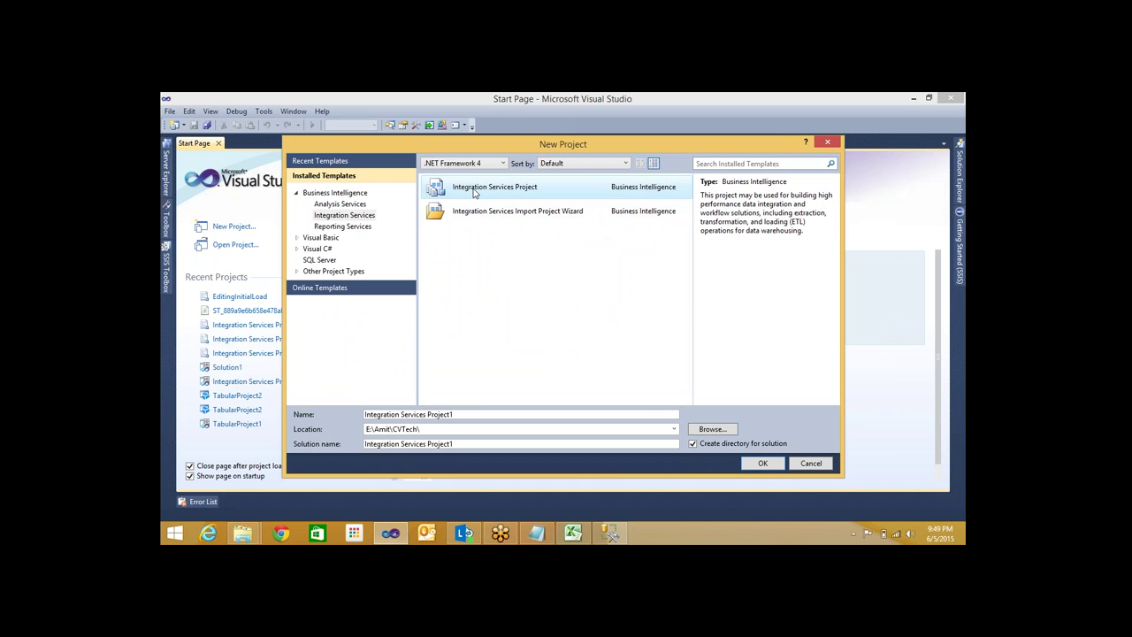
double_click(474, 193)
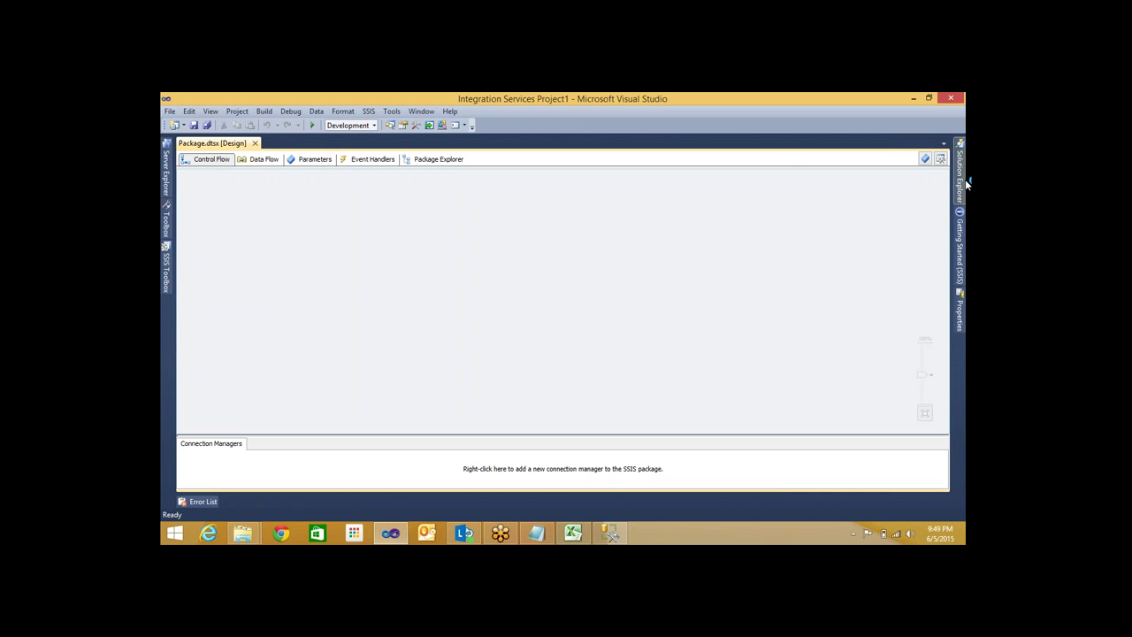
Show Solution Explorer and select the SSIS Packages folder, then Package.dtsx
left_click(963, 182)
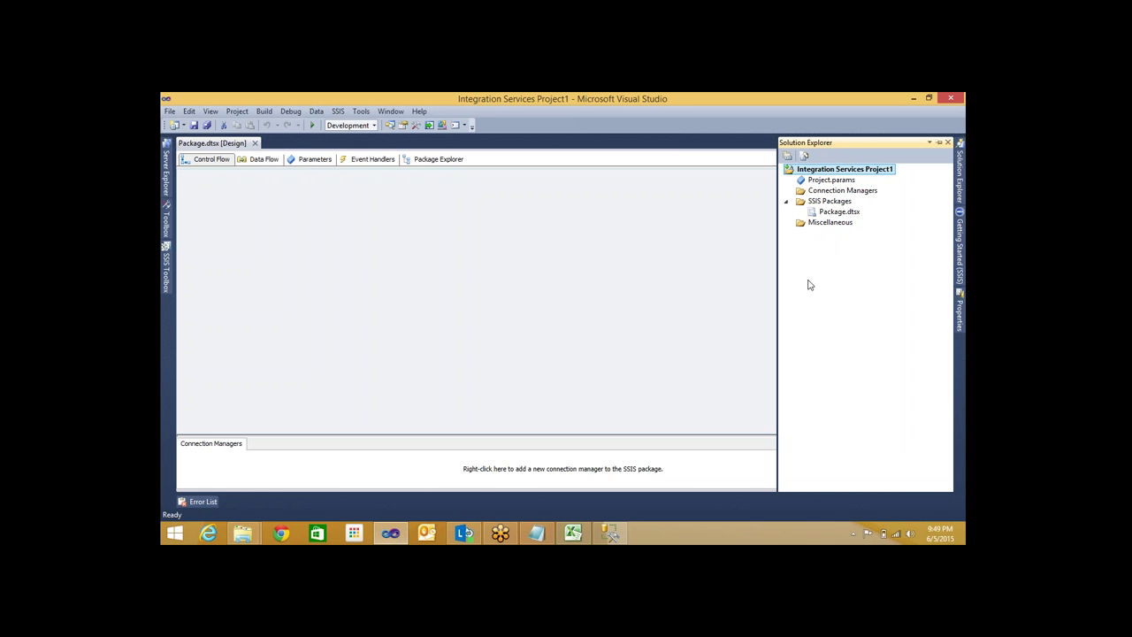
left_click(824, 203)
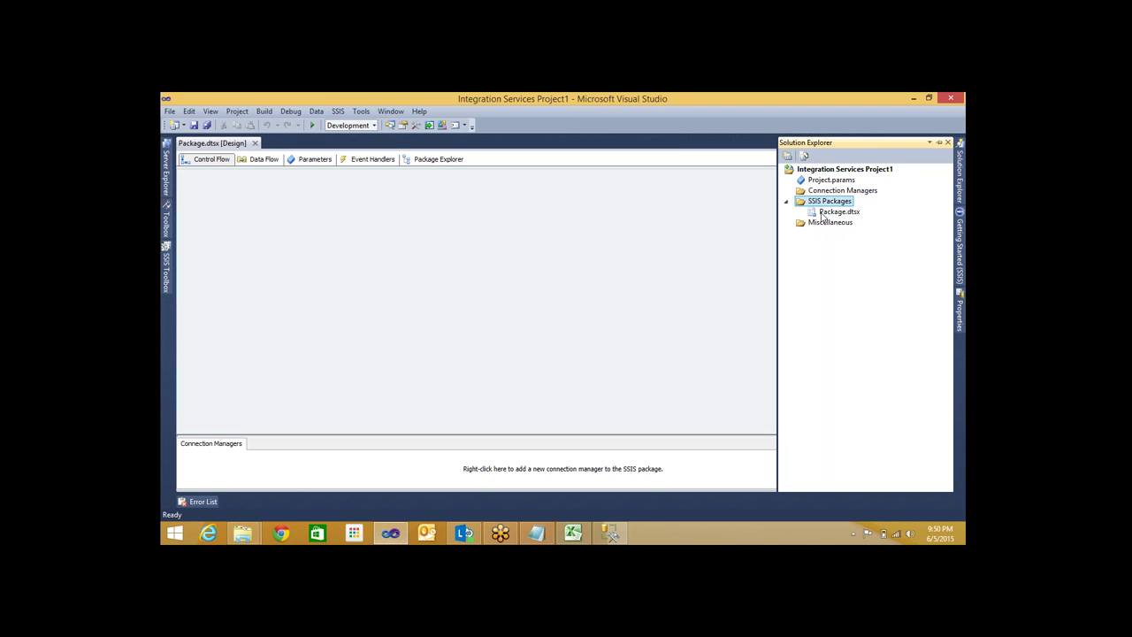
left_click(823, 215)
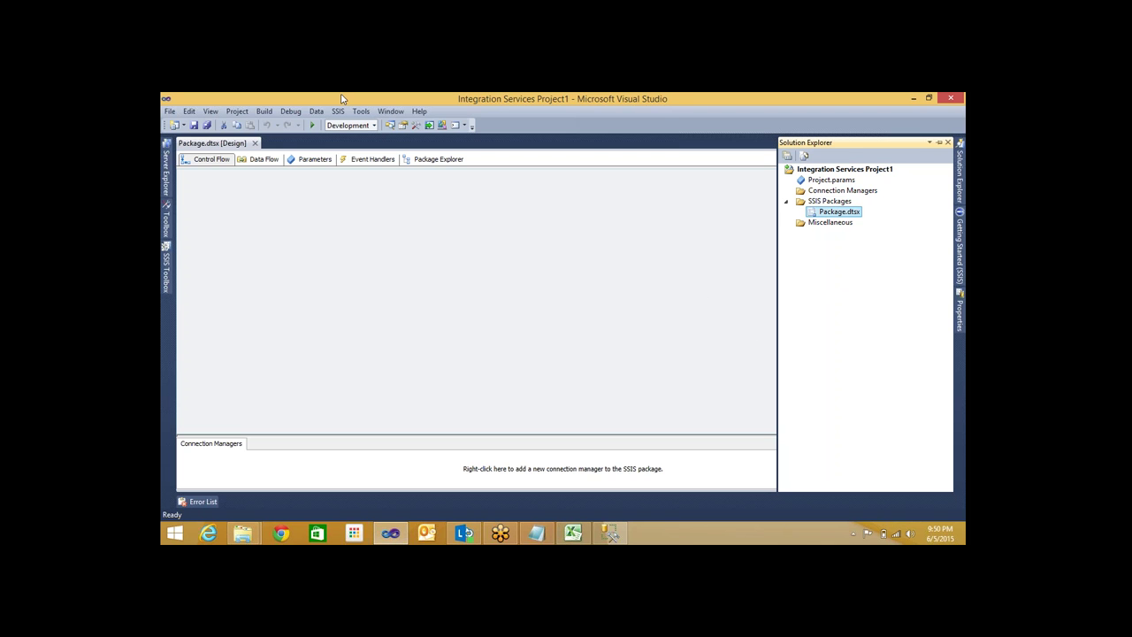
Add a new SSIS package, Package1.dtsx, under SSIS Packages
right_click(821, 202)
key("Escape")
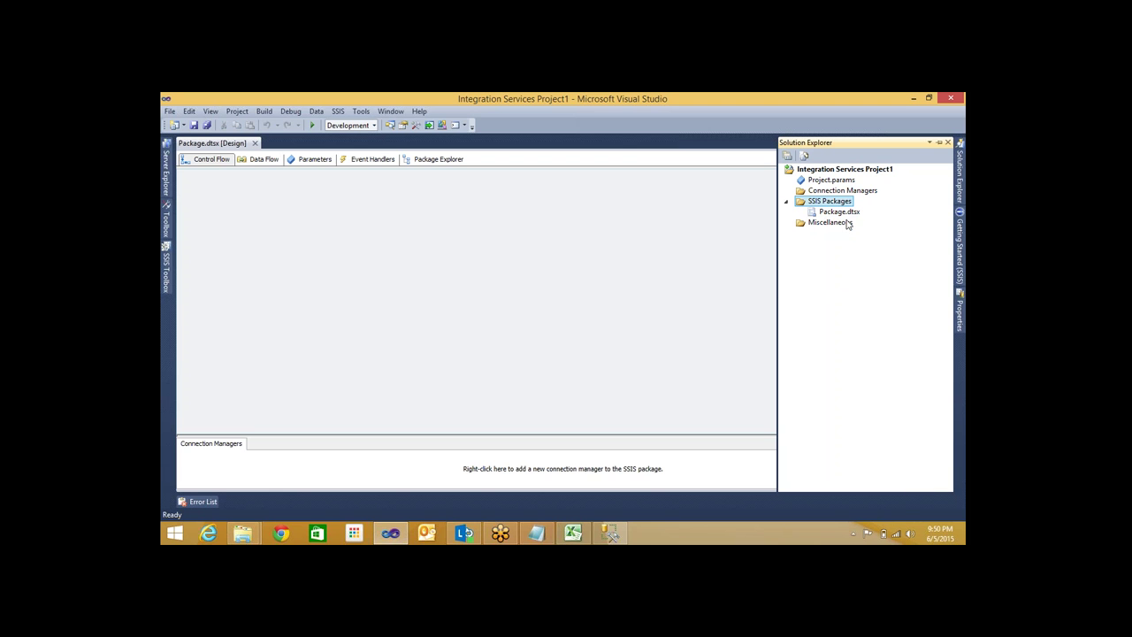
right_click(840, 202)
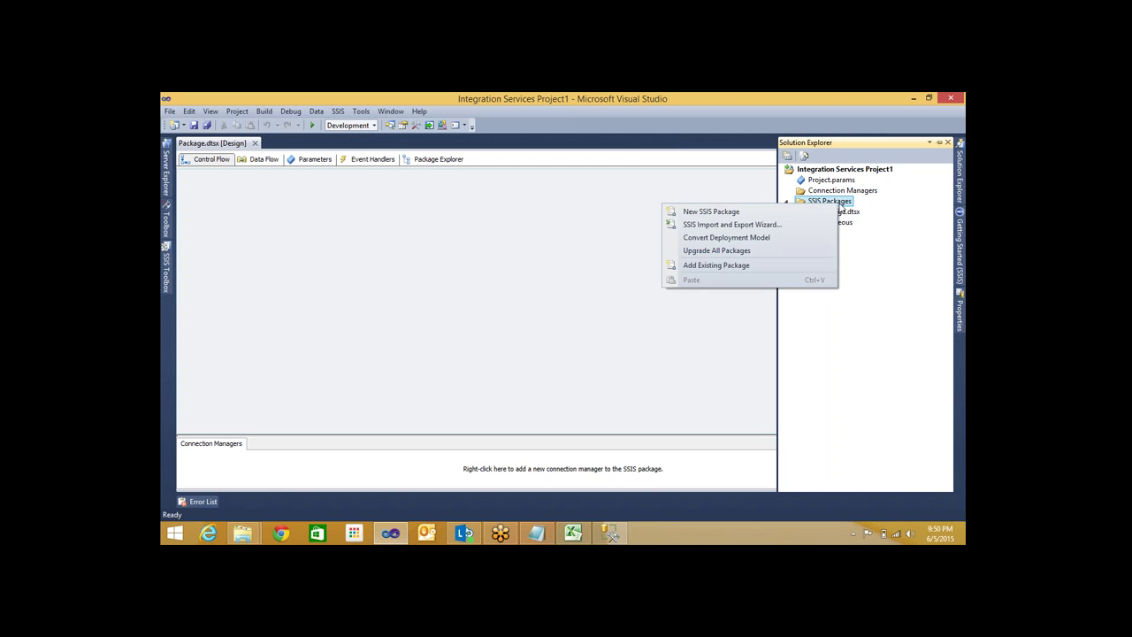
left_click(742, 213)
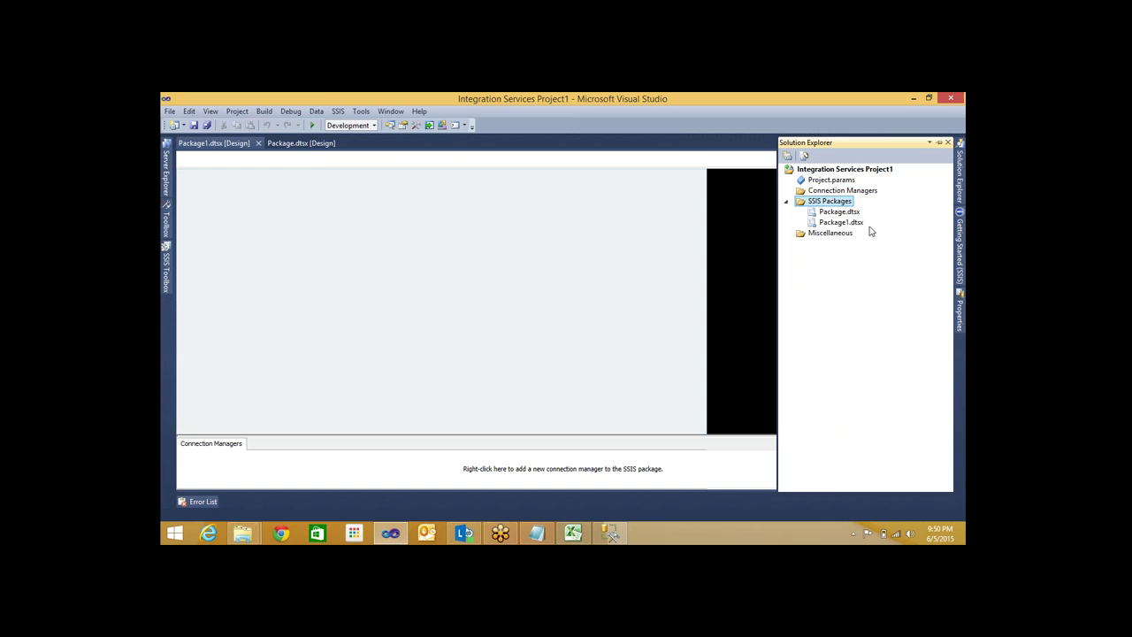
Delete Package1.dtsx from the project, keeping only Package.dtsx
left_click(840, 222)
right_click(840, 222)
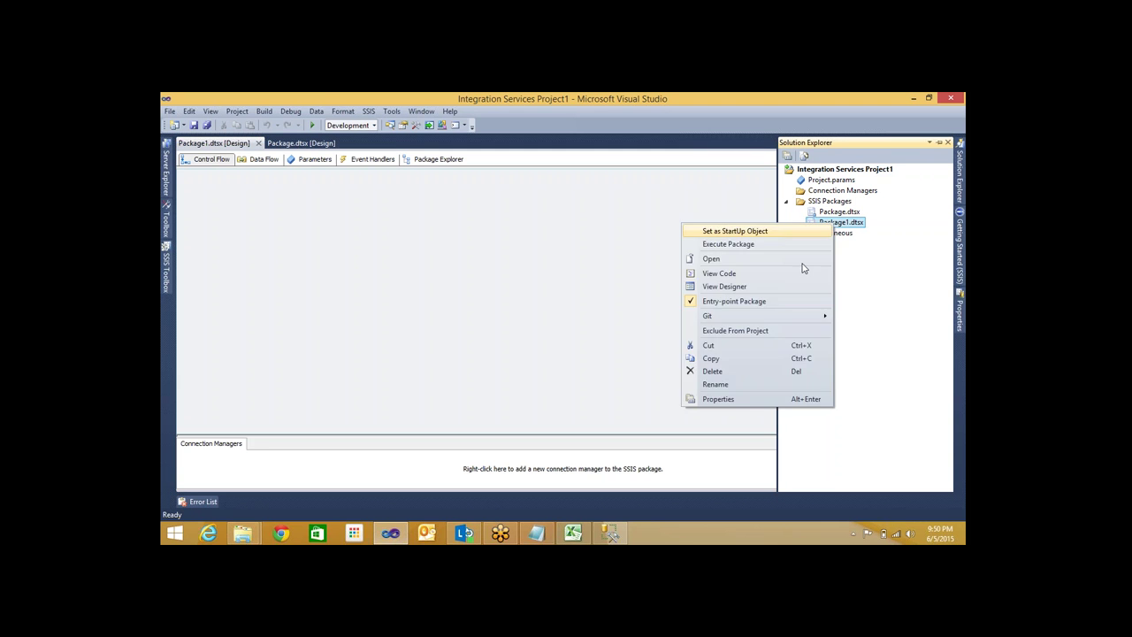
left_click(727, 367)
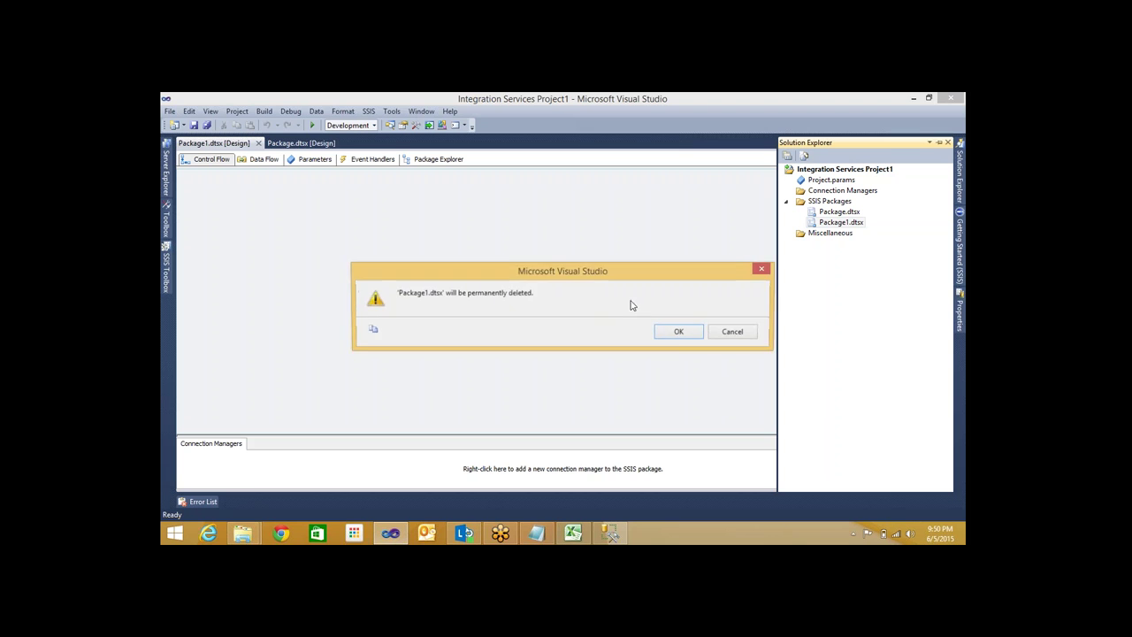
key("Return")
left_click(488, 298)
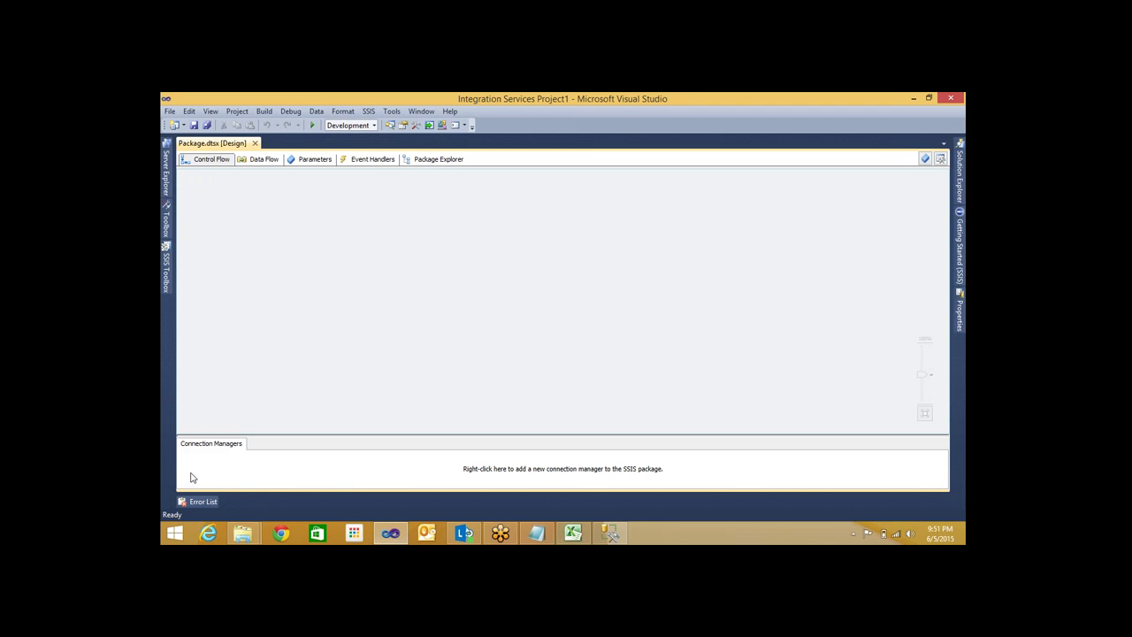
left_click(283, 473)
right_click(283, 474)
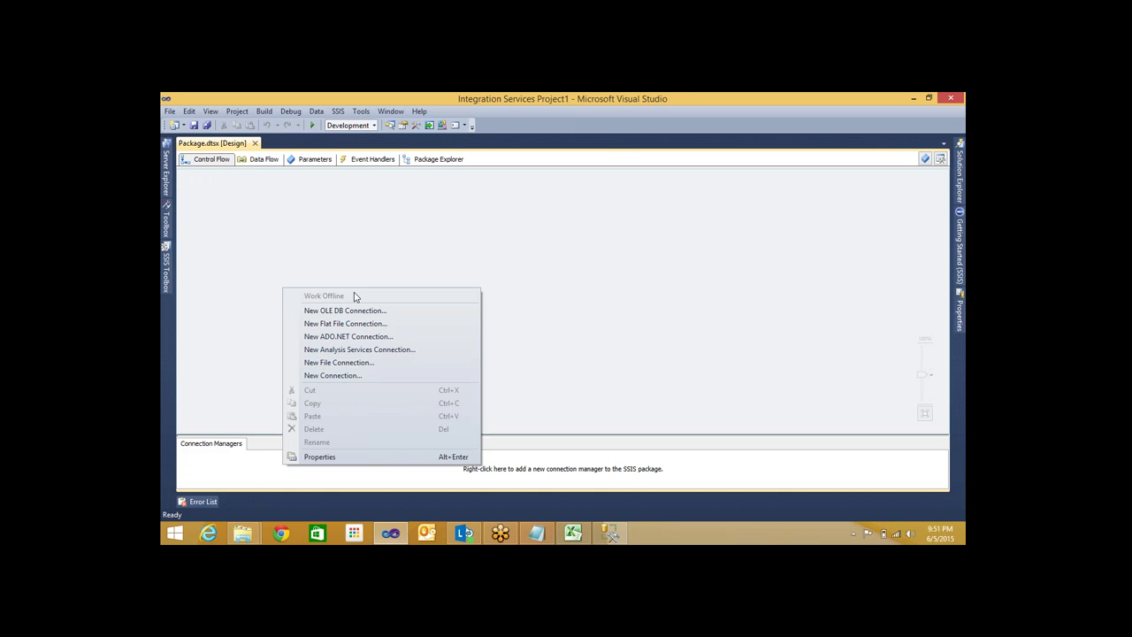
left_click(621, 487)
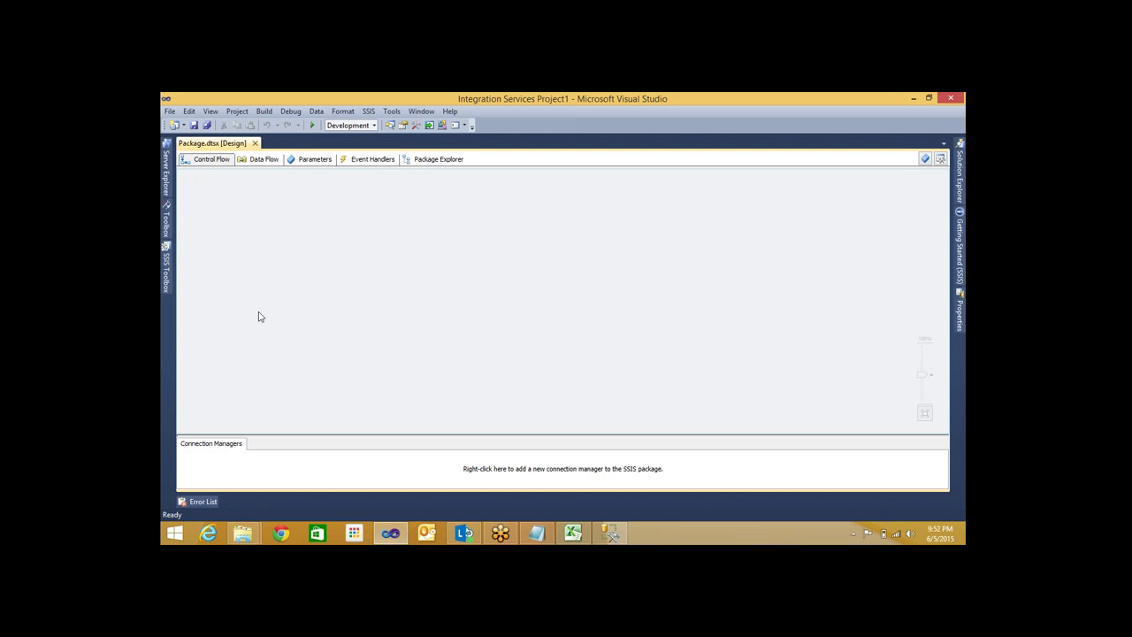
left_click(165, 281)
Open the SSIS Toolbox and review the FTP, File System, Execute Process and Data Flow tasks
left_click(168, 273)
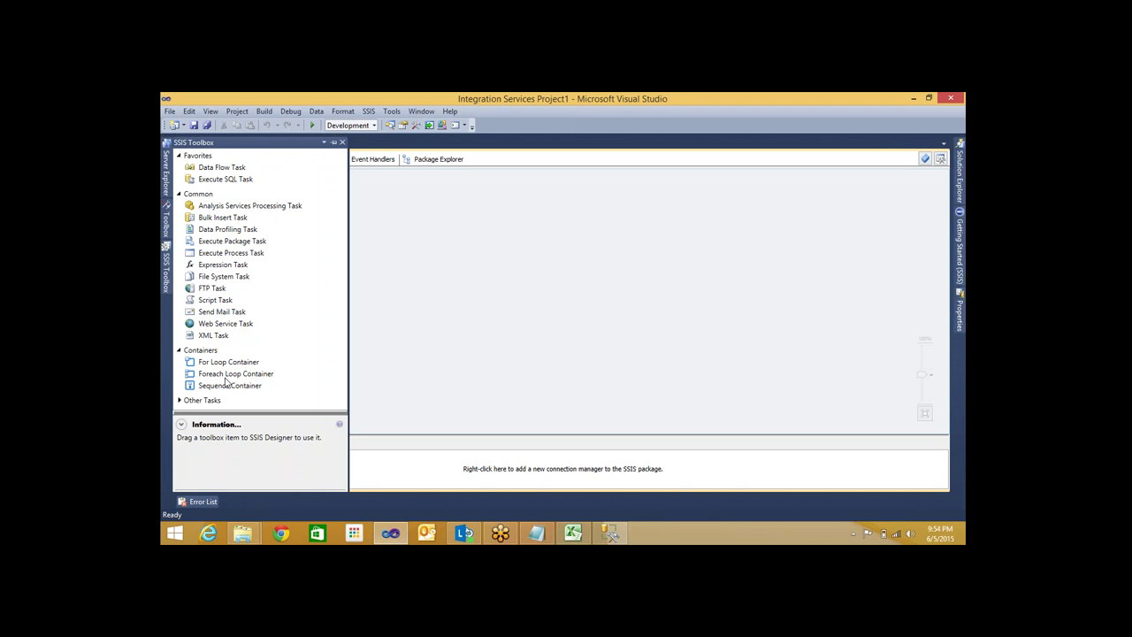
left_click(212, 290)
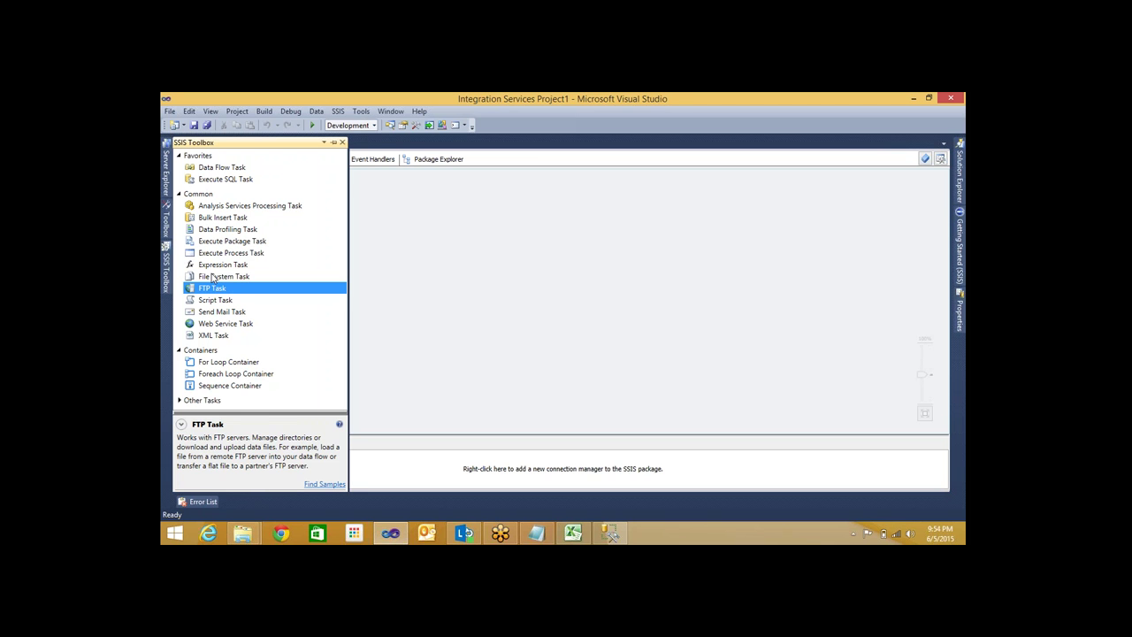
left_click(213, 278)
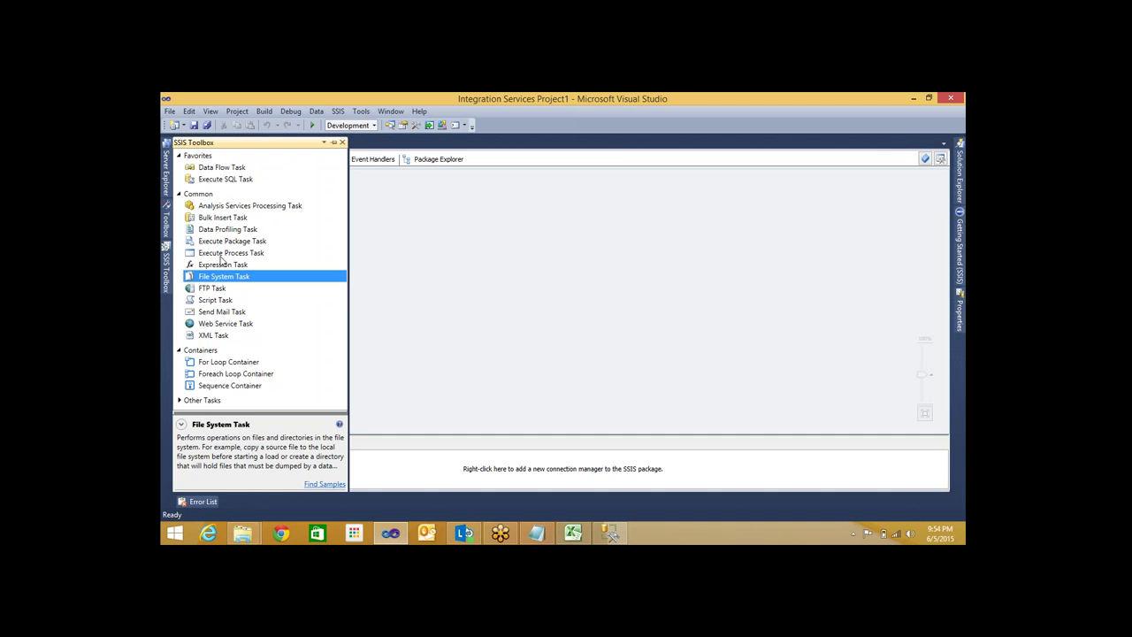
left_click(221, 256)
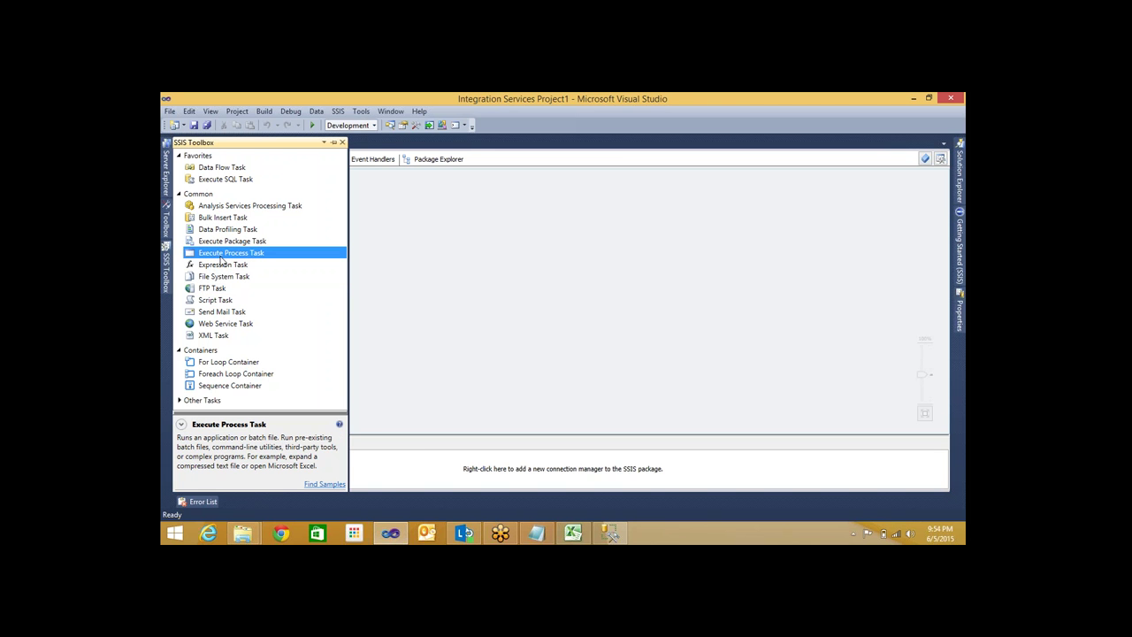
left_click(214, 170)
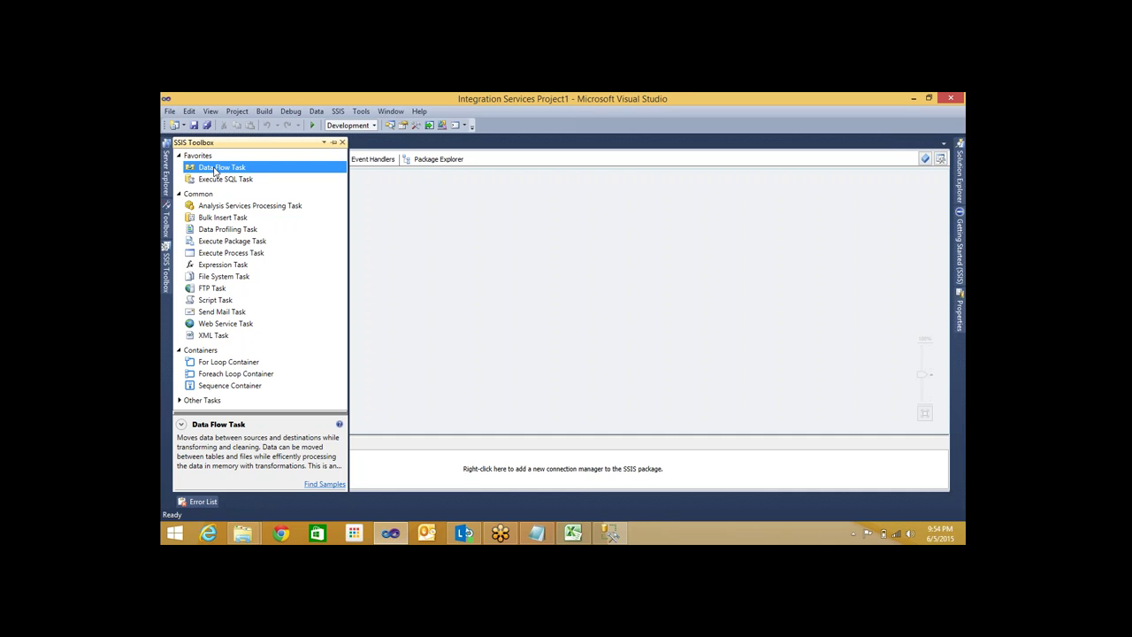
Place a Data Flow Task on the Control Flow canvas and open it for editing
left_click_drag(214, 169, 421, 251)
left_click(399, 321)
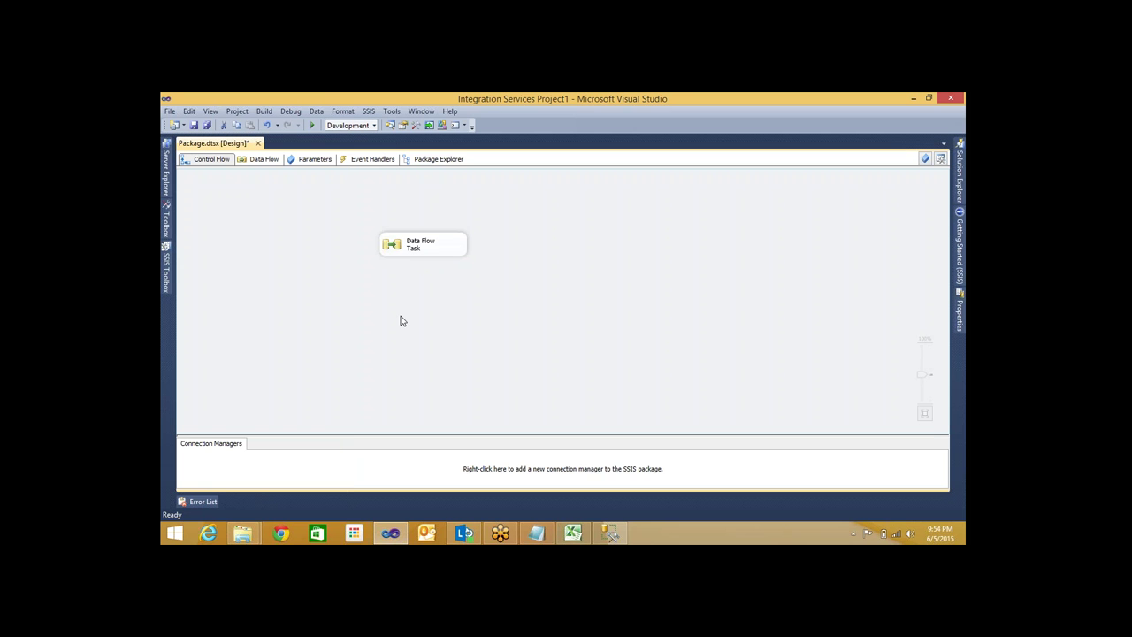
left_click(404, 247)
right_click(405, 248)
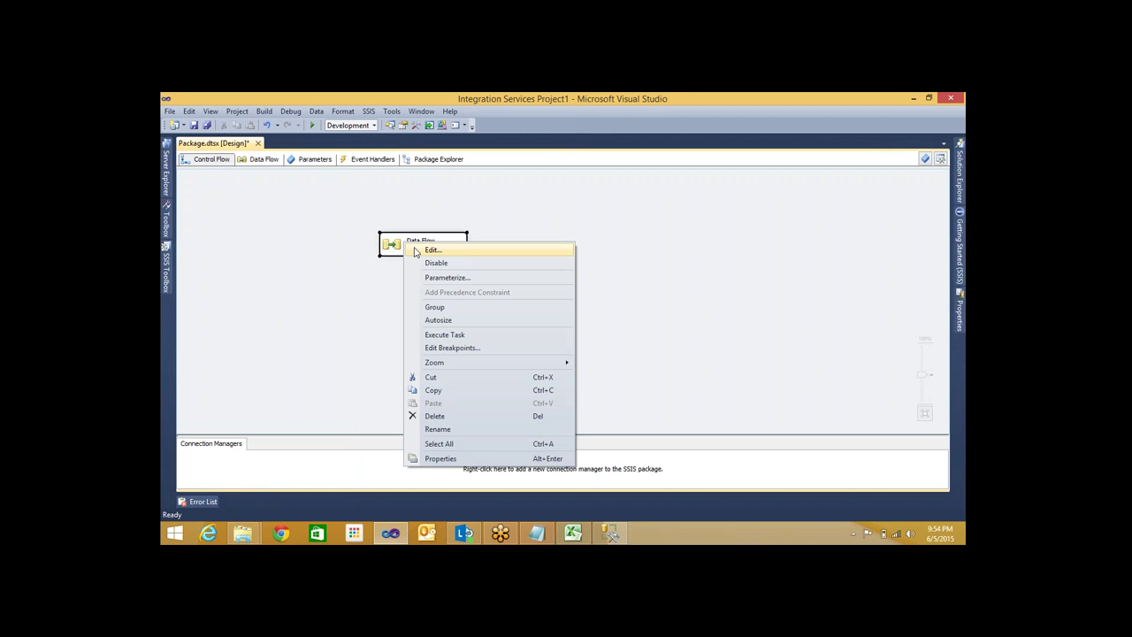
left_click(433, 250)
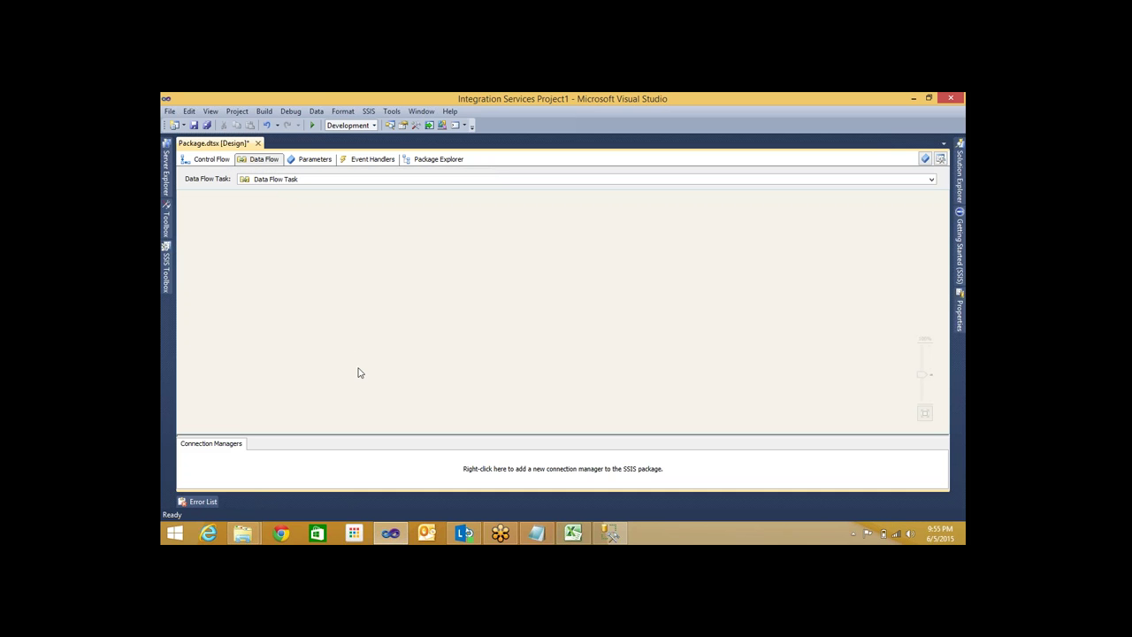
Glance at the Notepad notes, then show the desktop
left_click(535, 533)
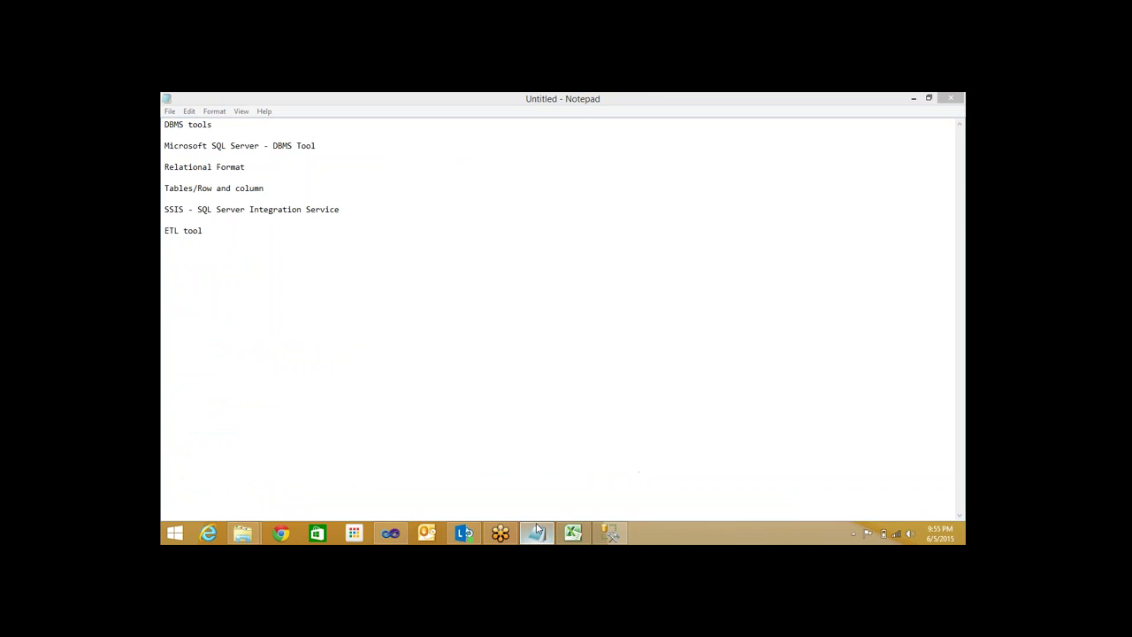
left_click(537, 532)
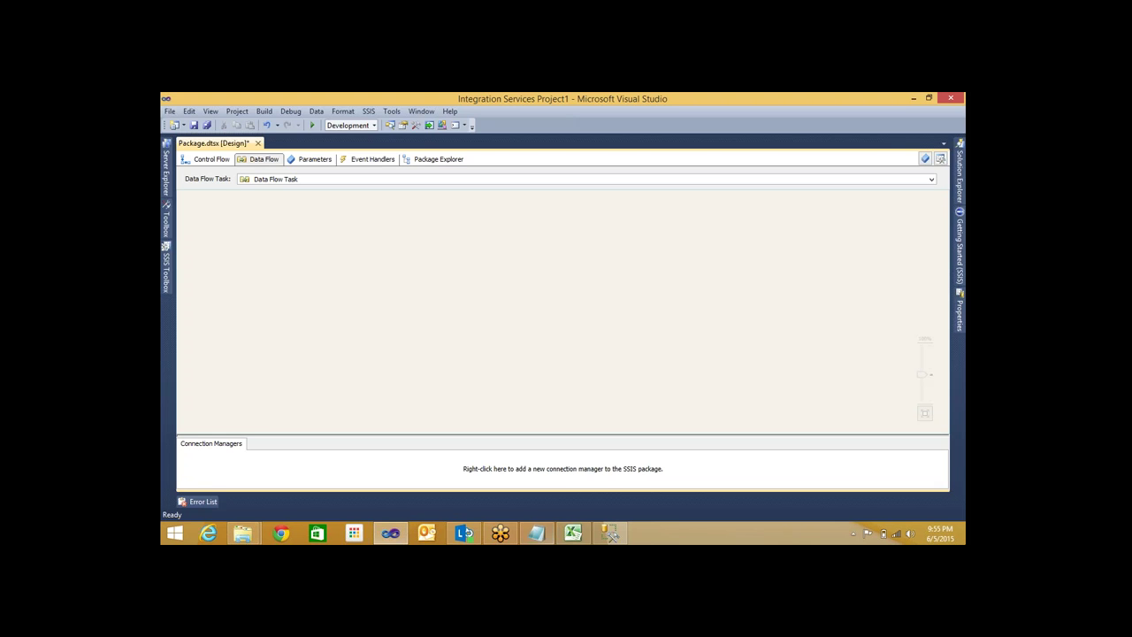
key("super+d")
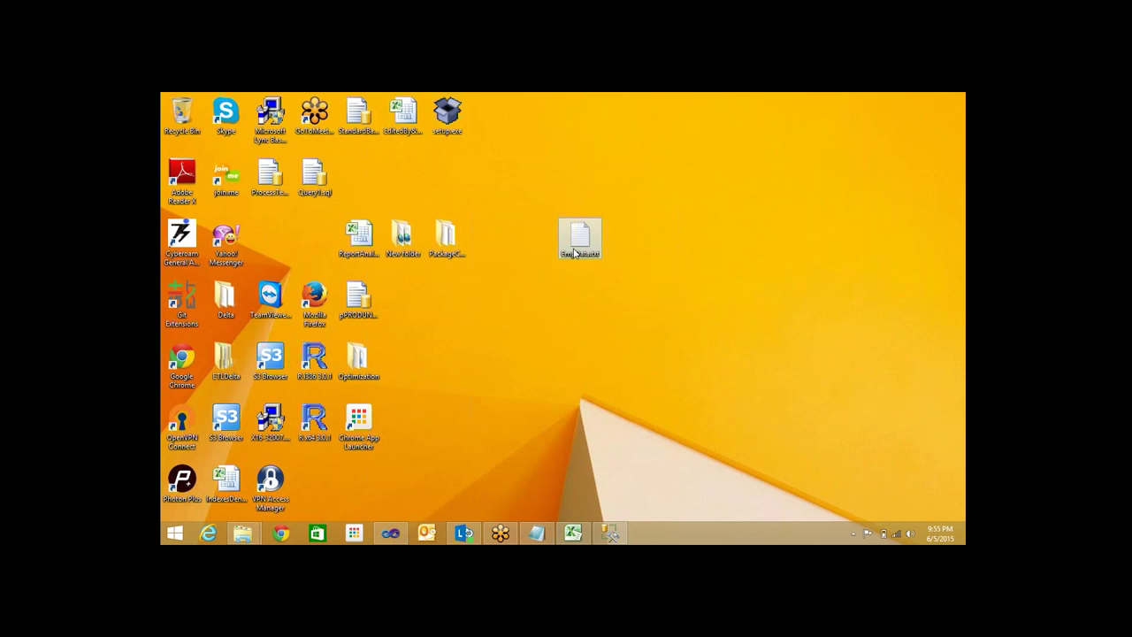
Check EmpData.txt's contents in Notepad, then bring SQL Server Management Studio back
double_click(575, 254)
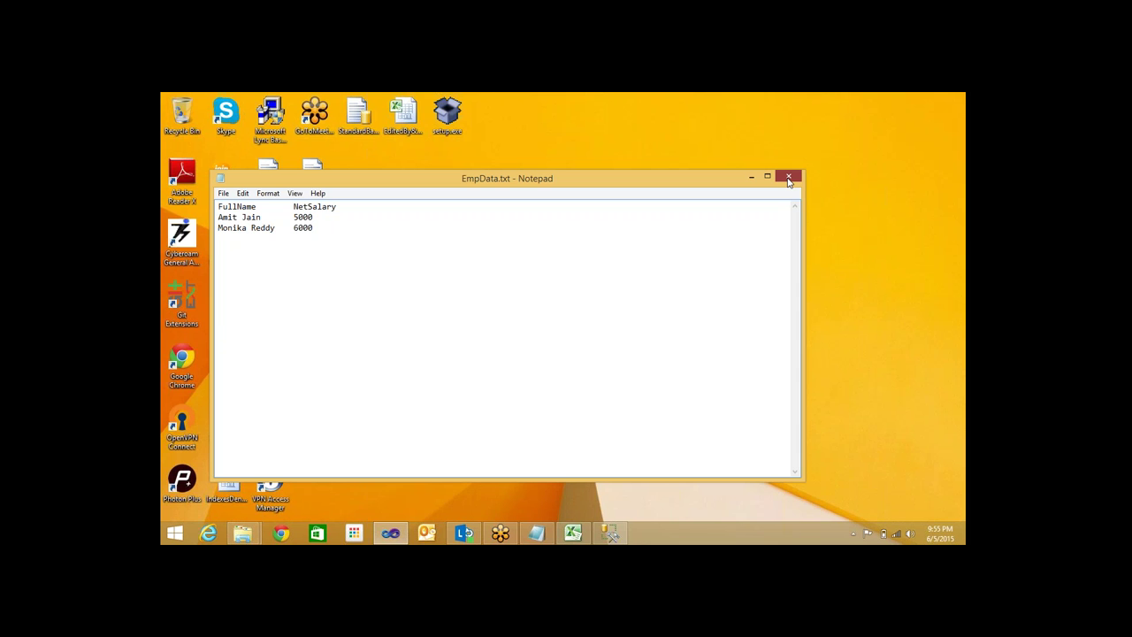
left_click(789, 178)
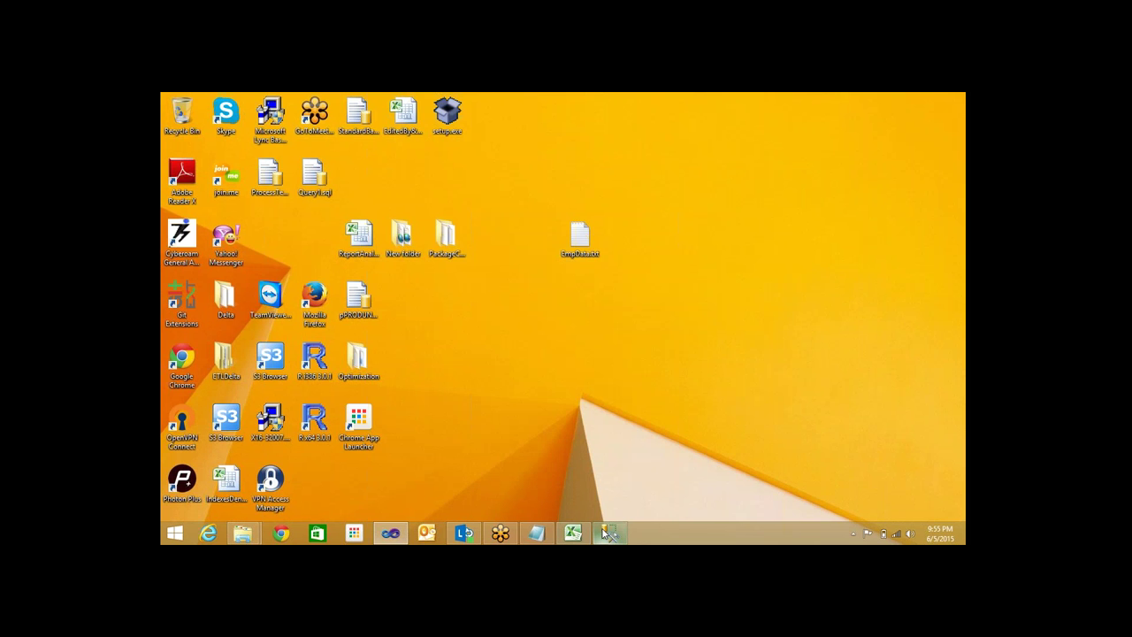
left_click(604, 532)
left_click(348, 182)
Select the EmpData SELECT query line, then return to SQL Server Data Tools
key("ctrl+a")
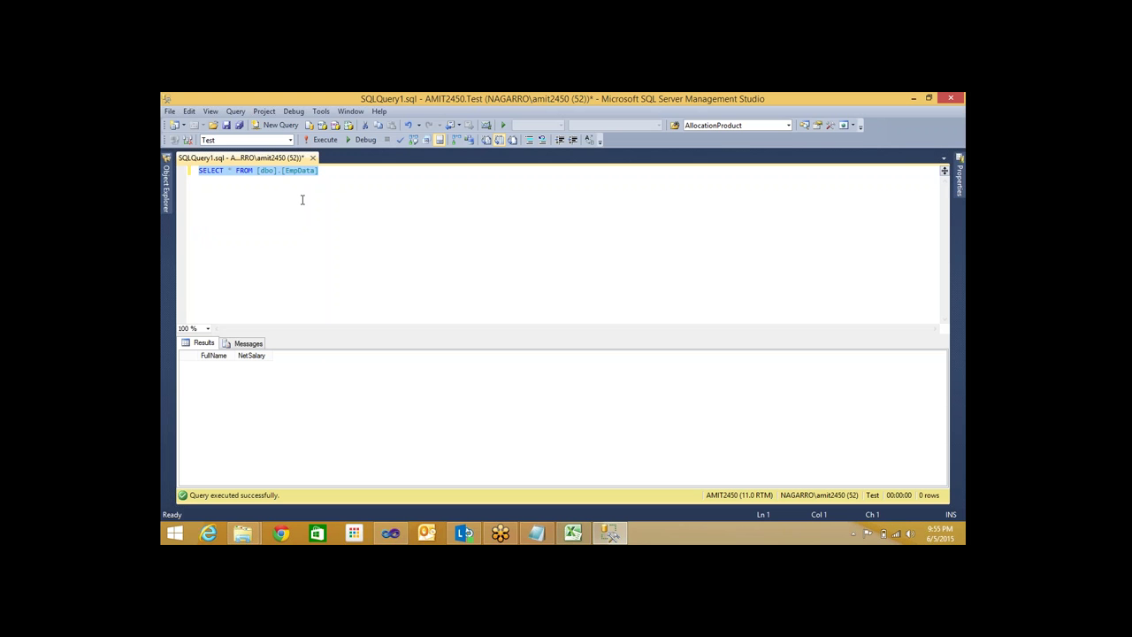
left_click(351, 174)
triple_click(294, 172)
mouse_move(958, 545)
left_click(397, 536)
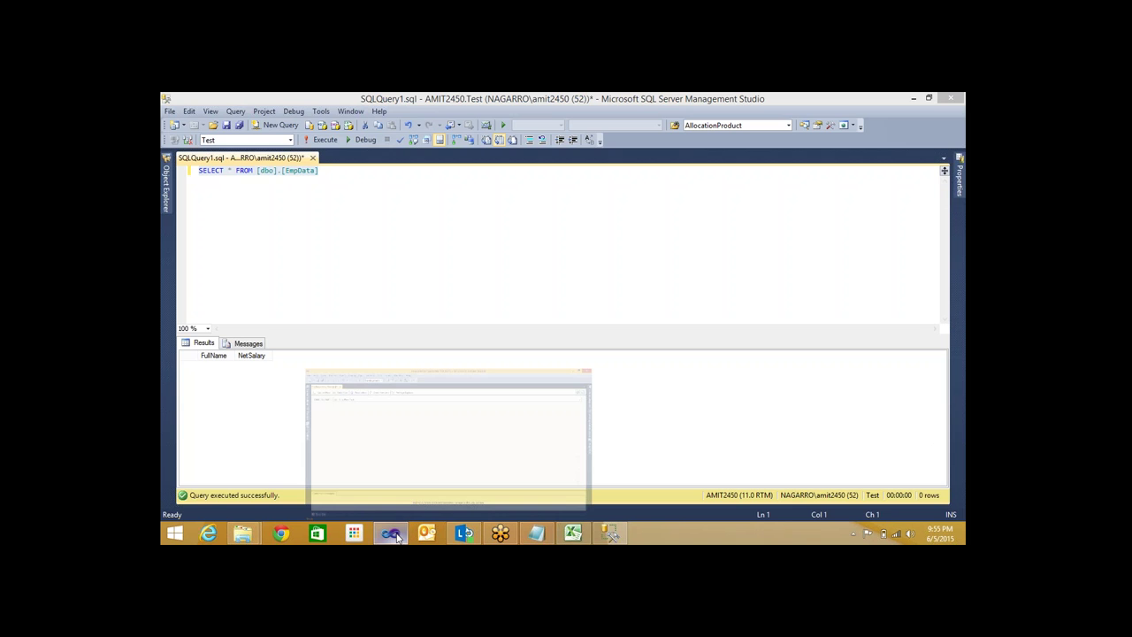
Create a flat file connection named FlatFileSource, with FlatFileSource also as its description
right_click(457, 473)
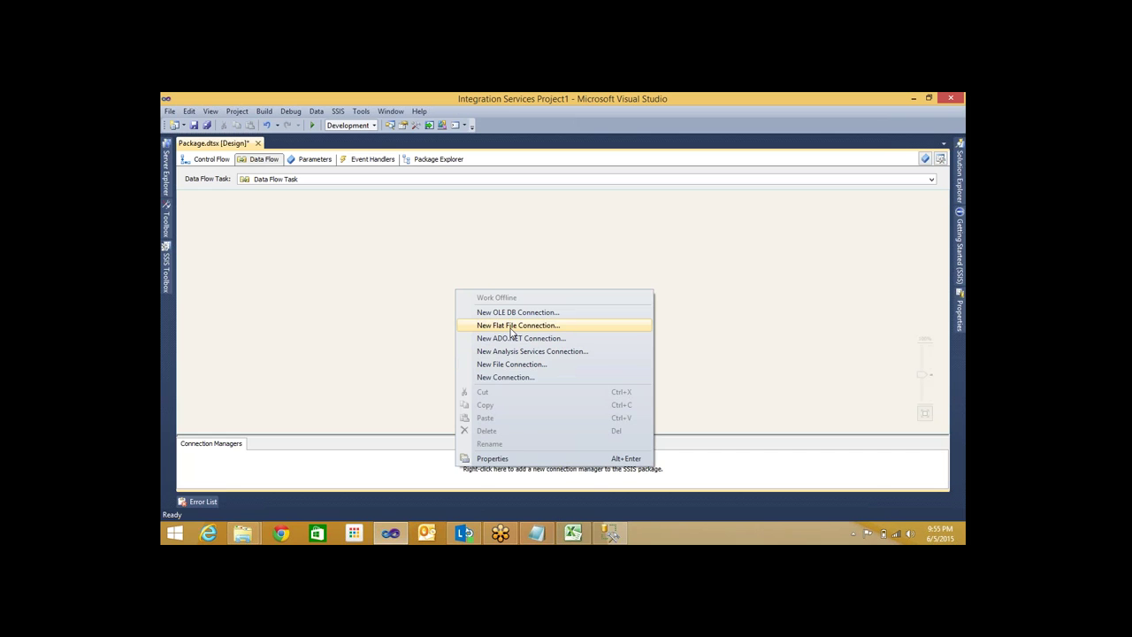
left_click(513, 325)
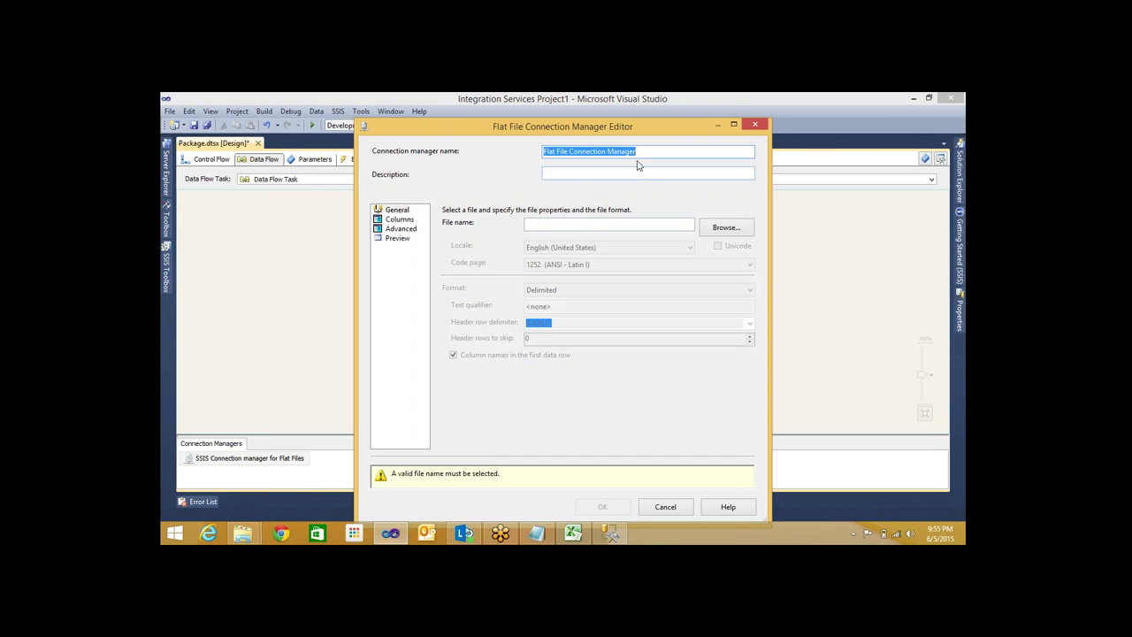
type("FlatFileS")
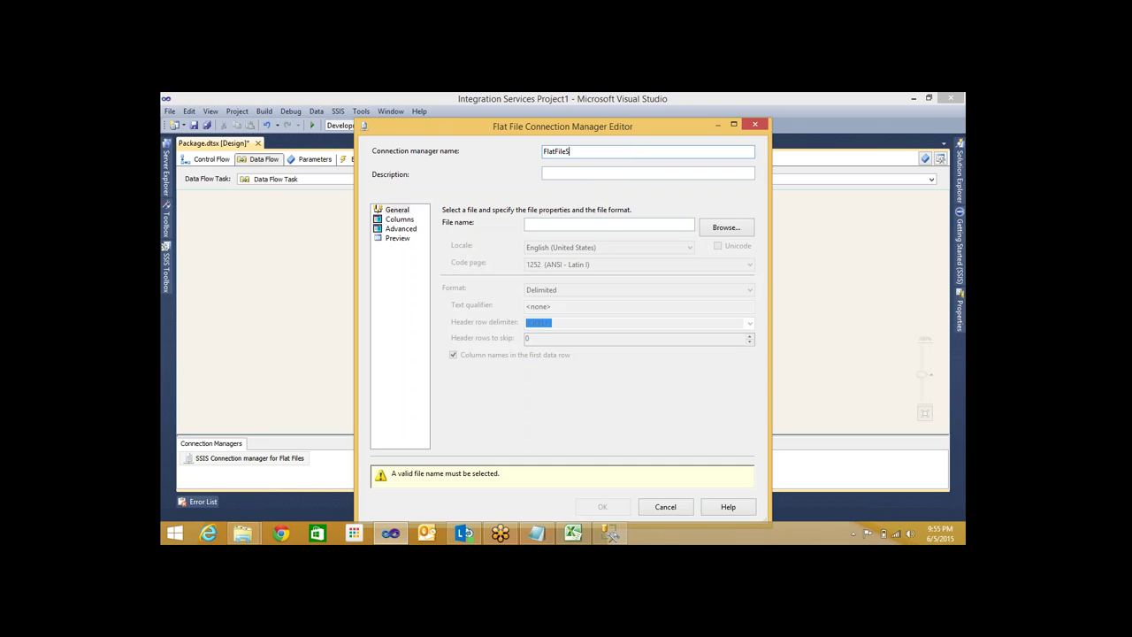
type("ource")
left_click_drag(610, 151, 526, 151)
key("ctrl+c")
left_click(549, 175)
key("ctrl+v")
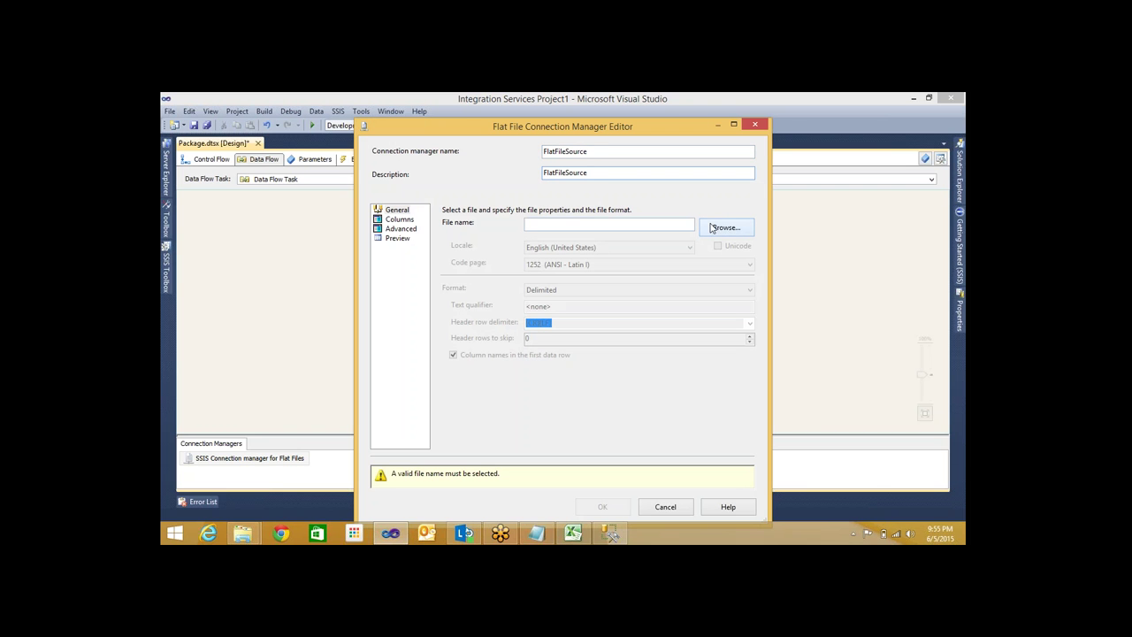
left_click(724, 227)
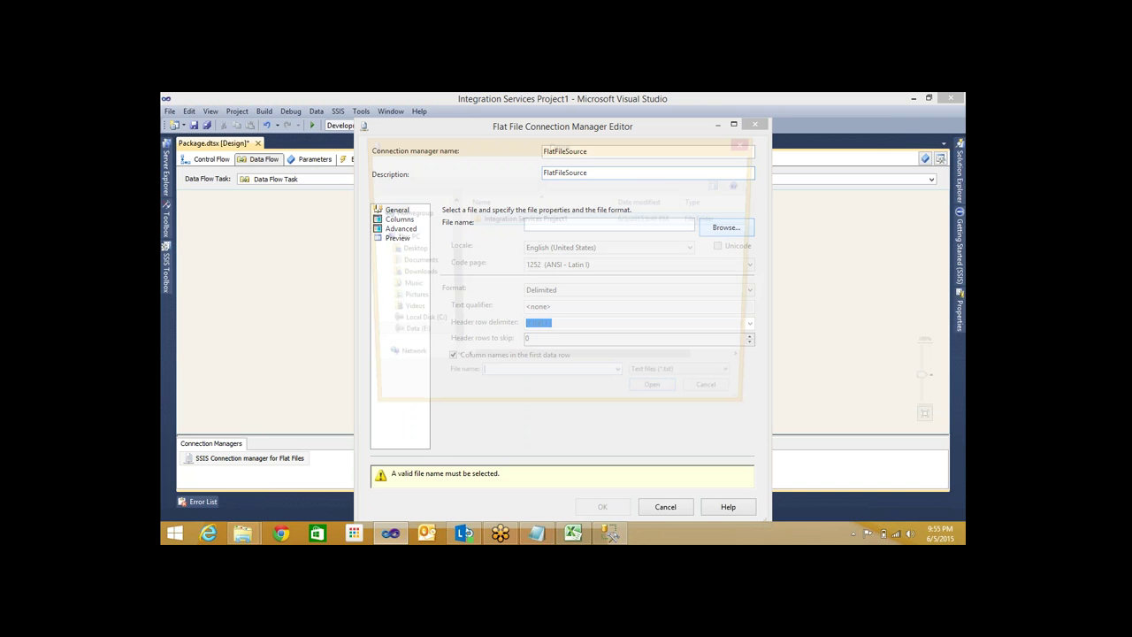
Choose EmpData.txt on the Desktop as the connection's file and hide the Notepad window
left_click(405, 250)
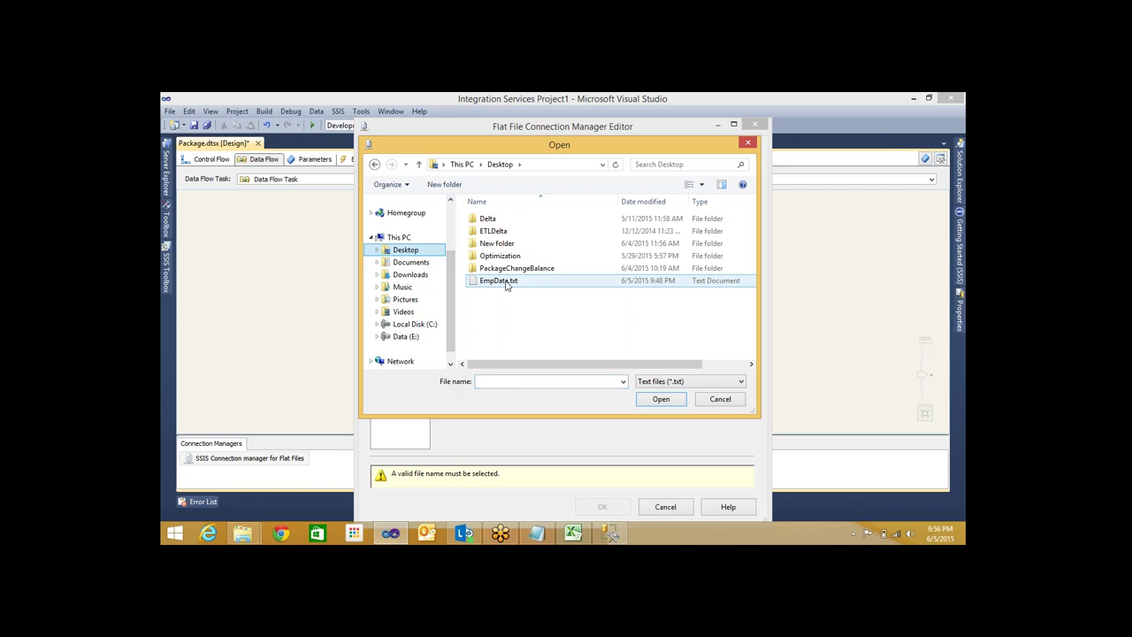
left_click(506, 283)
double_click(506, 283)
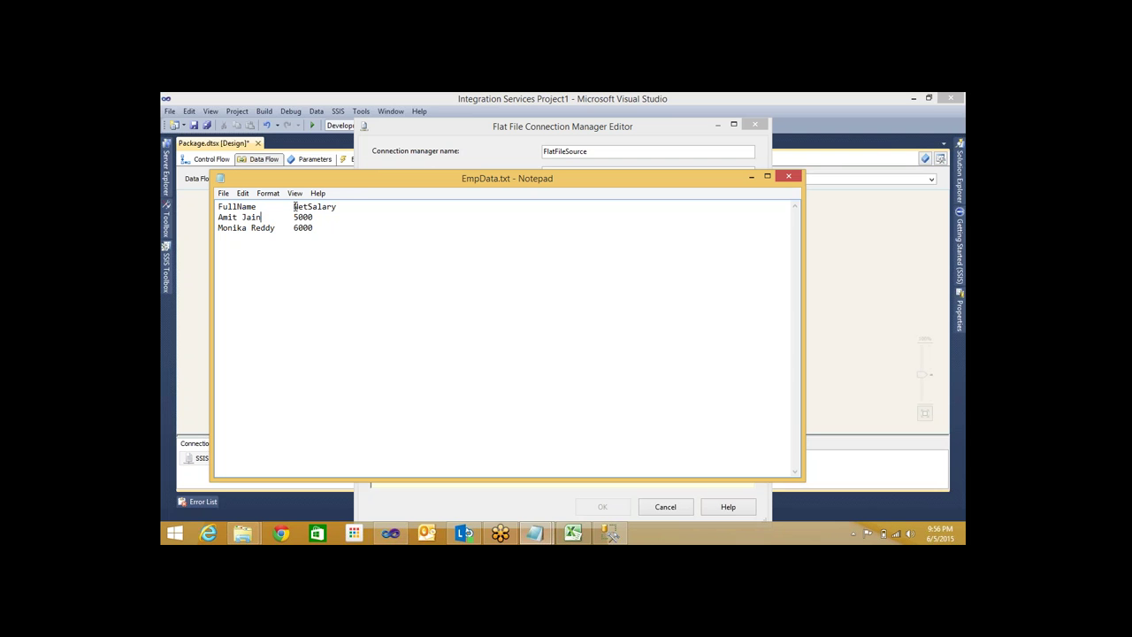
left_click(752, 180)
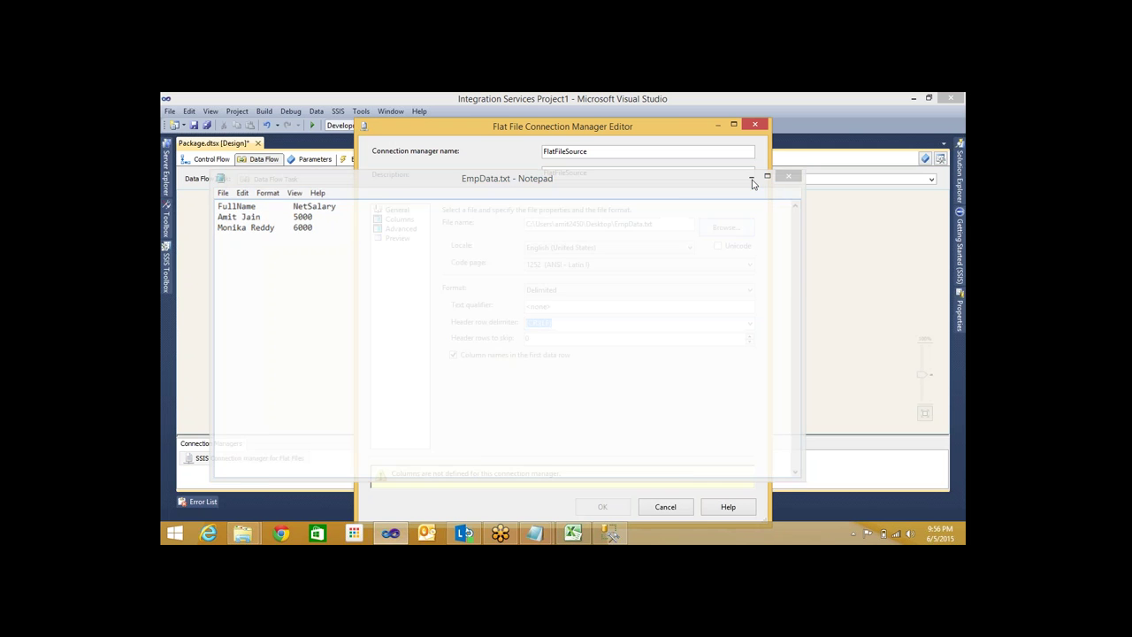
Keep the Delimited format, check EmpData.txt, and preview the FullName/NetSalary columns
left_click(563, 291)
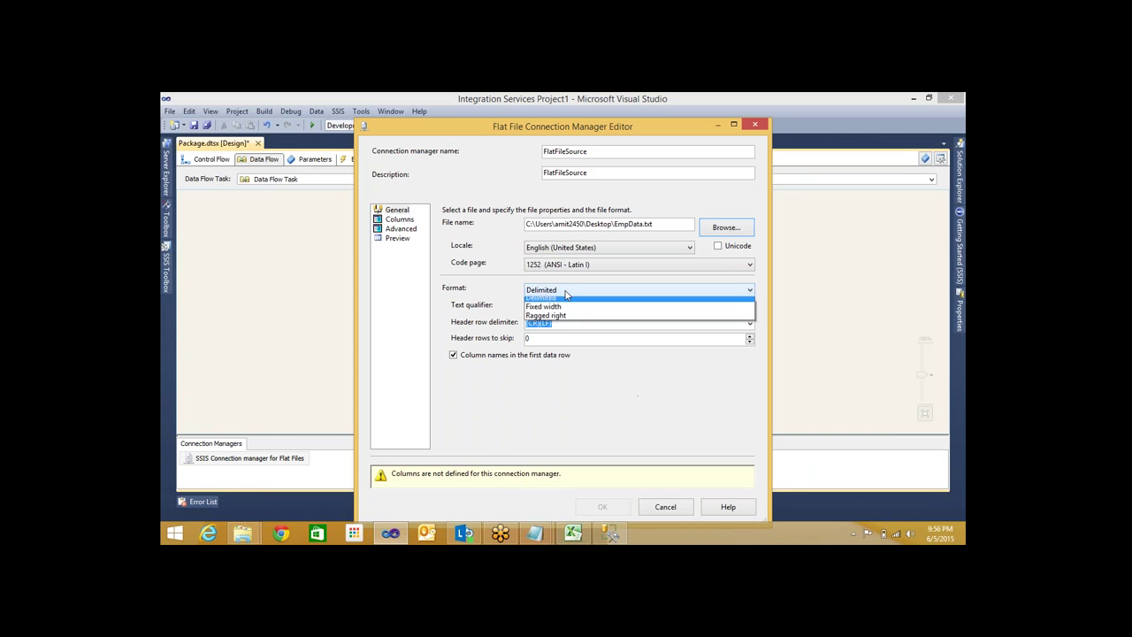
left_click(570, 299)
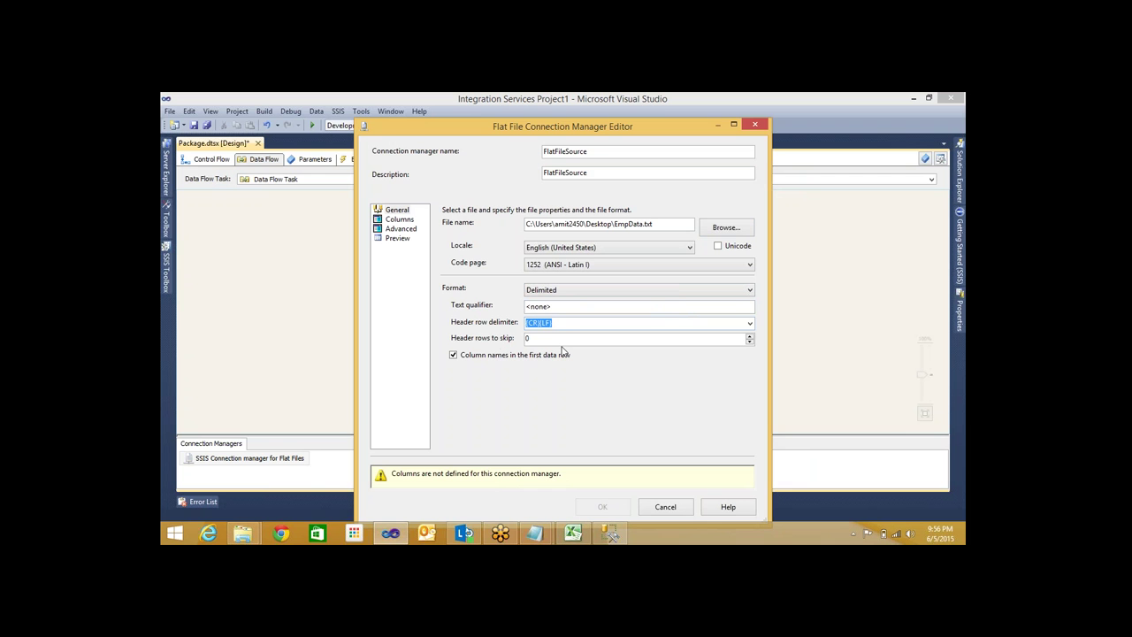
left_click(547, 533)
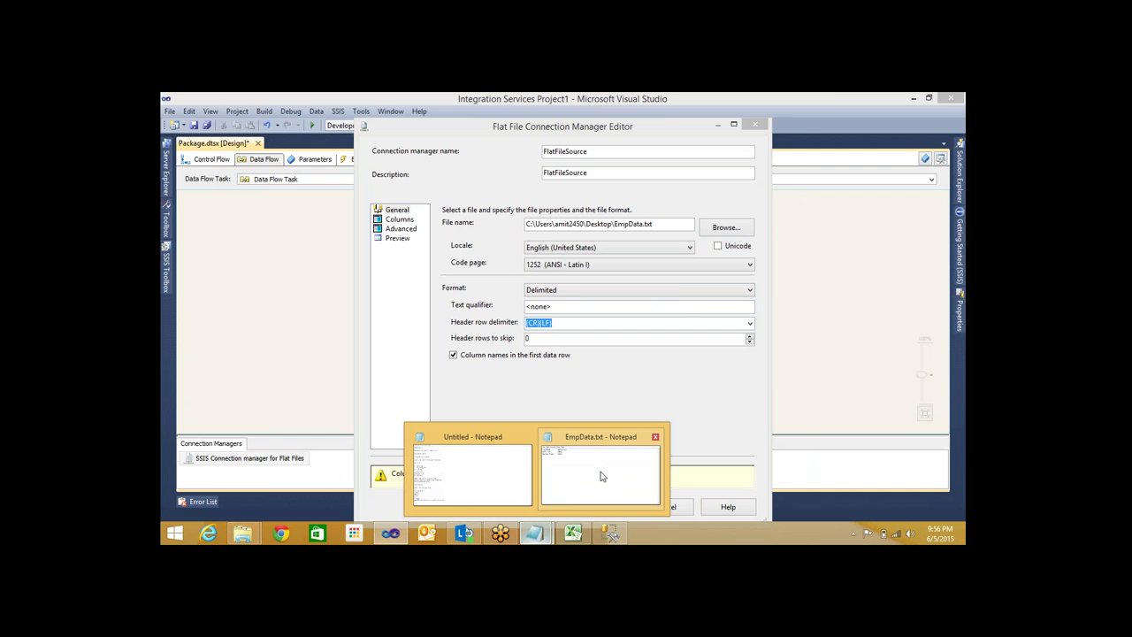
mouse_move(601, 477)
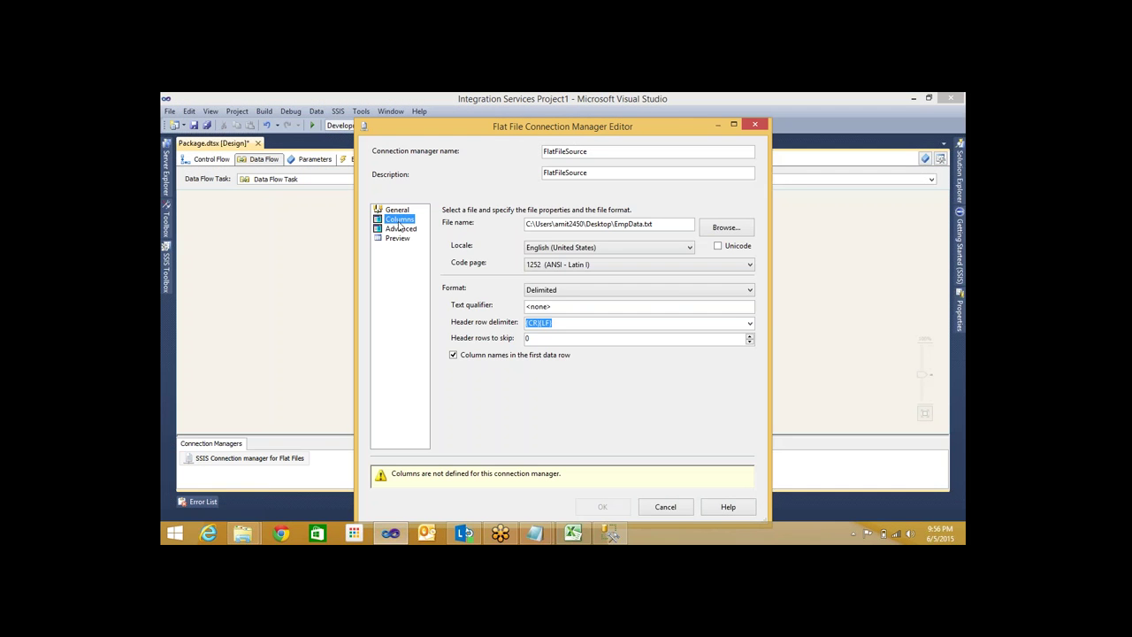
left_click(399, 218)
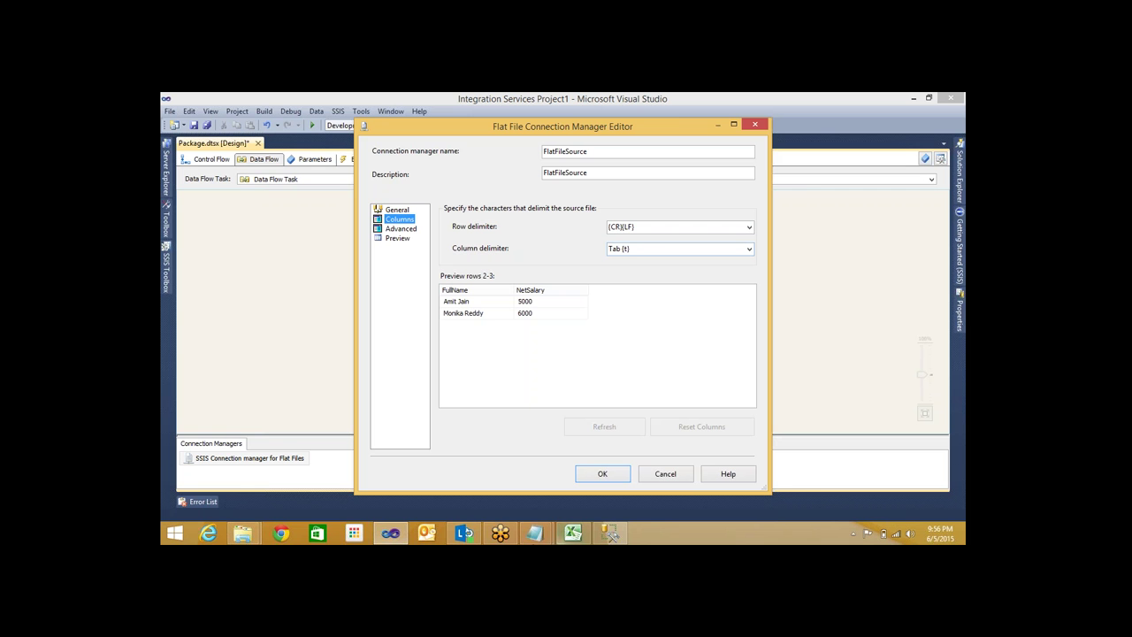
In EmpData.txt, insert and remove a blank line after the 5000 row, then return to Columns
left_click(535, 532)
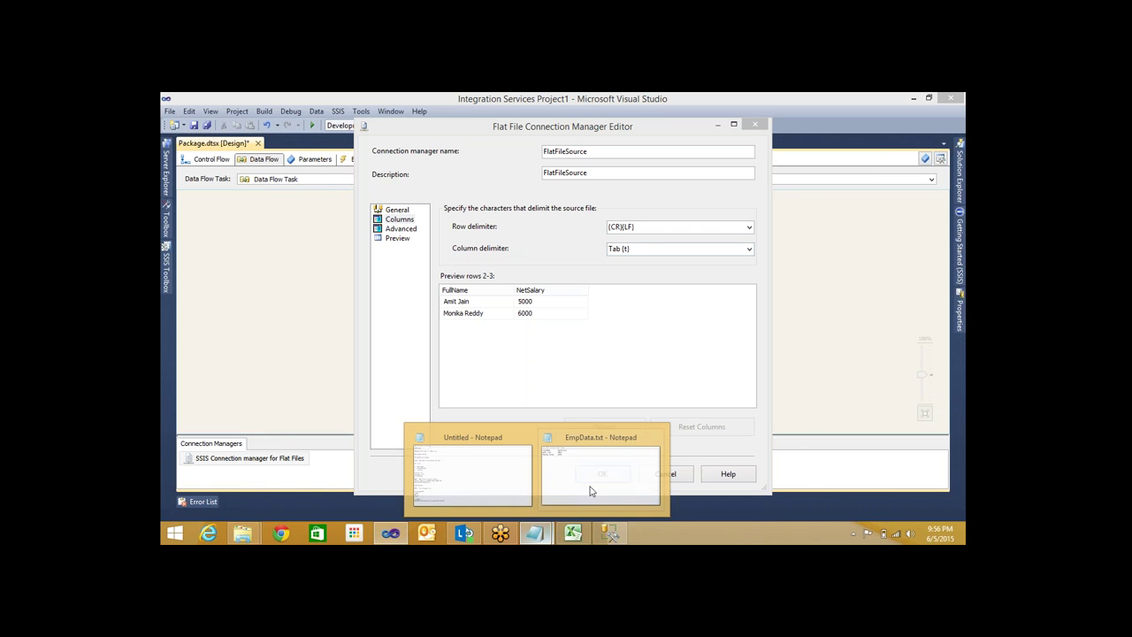
left_click(589, 486)
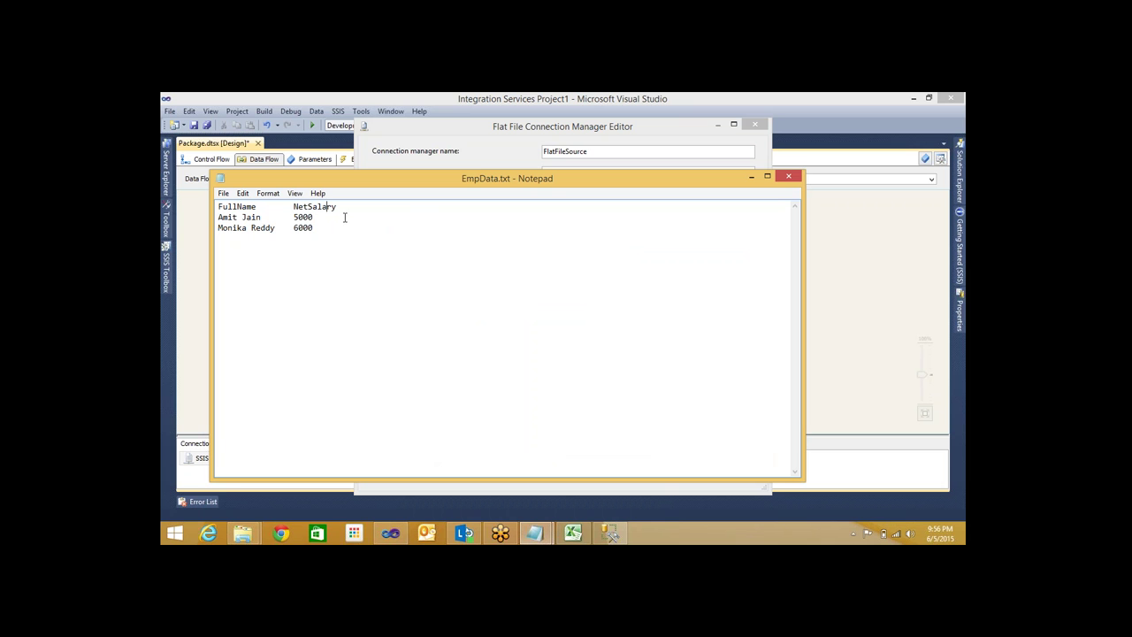
key("End")
key("Down")
key("Up")
key("Right")
key("Right")
key("Right")
key("Right")
key("Right")
left_click(345, 218)
key("Return")
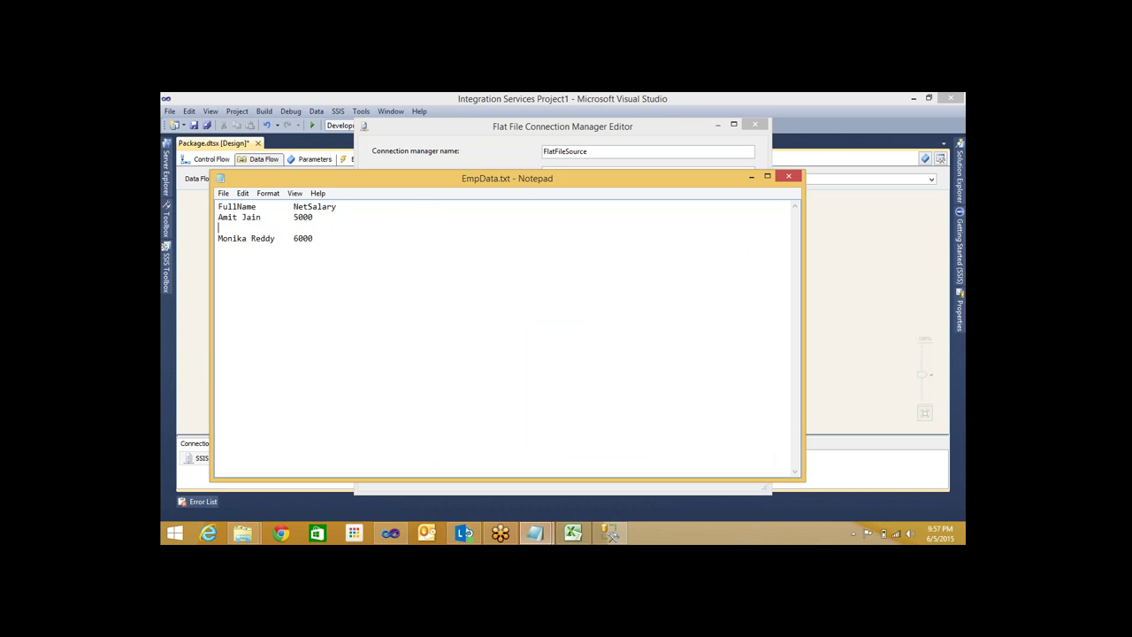
key("BackSpace")
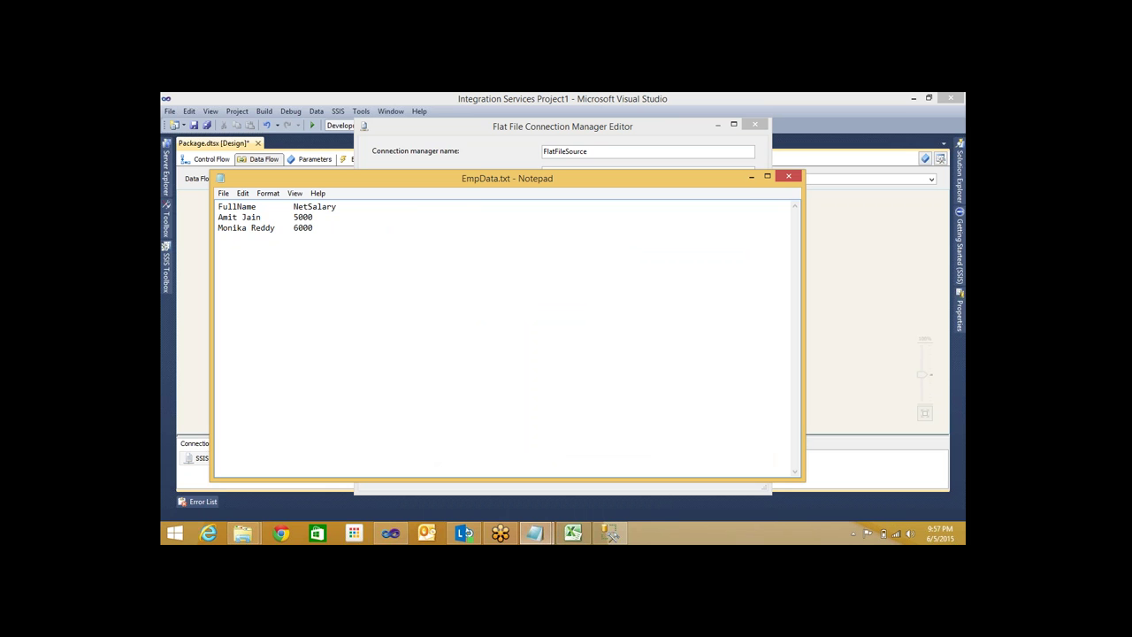
left_click(750, 180)
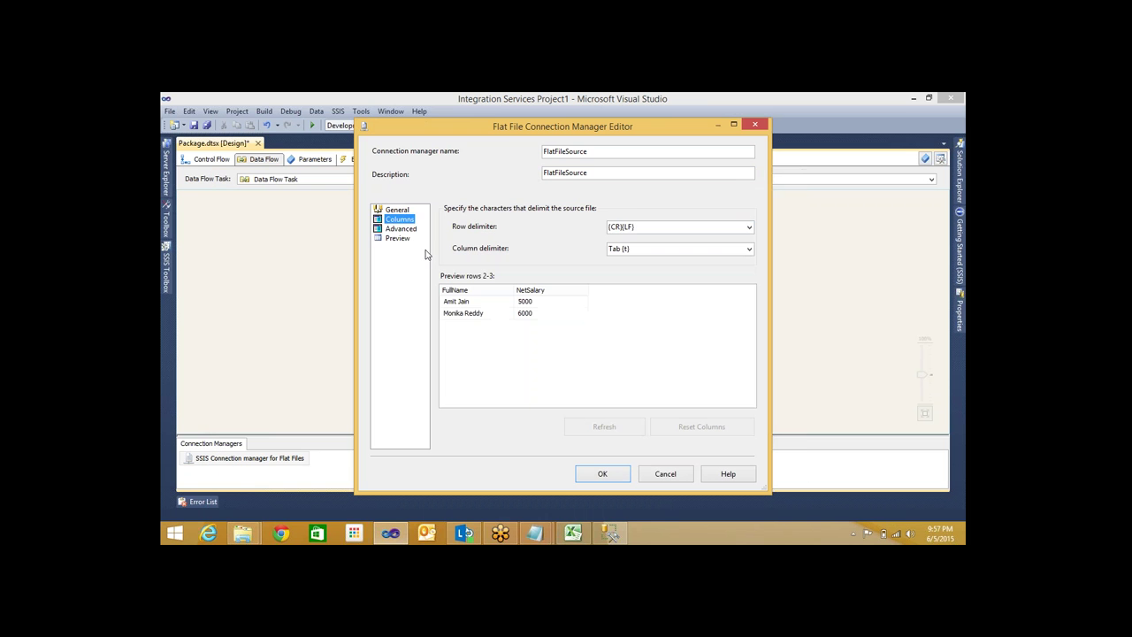
Inspect the {CR}{LF} row delimiter and the column preview against EmpData.txt
left_click(645, 228)
left_click_drag(645, 228, 601, 227)
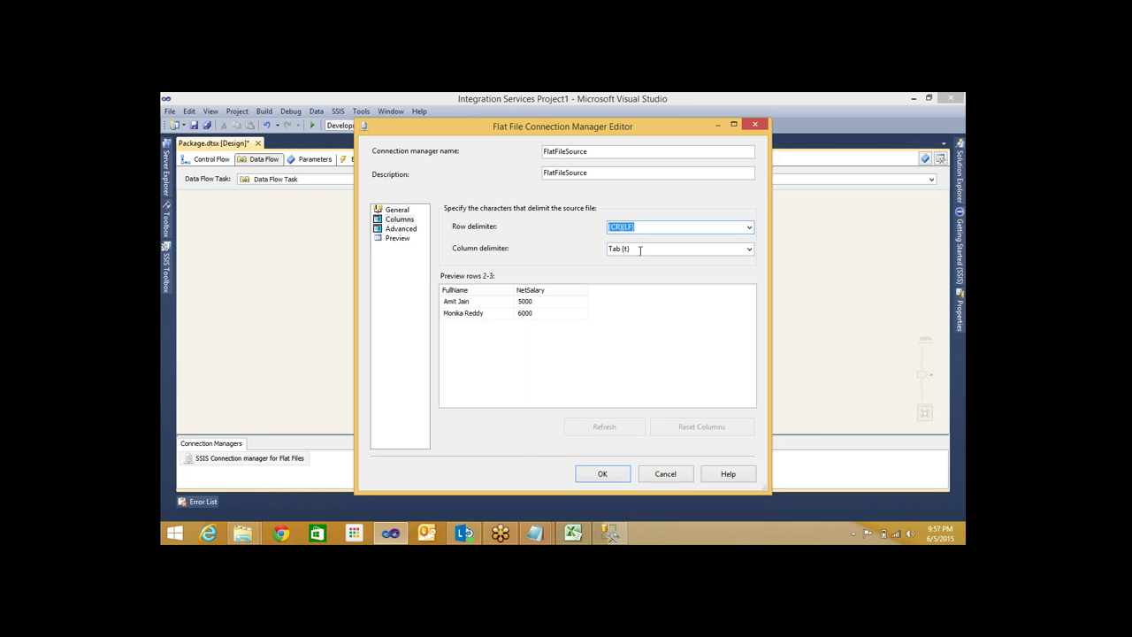
left_click(536, 533)
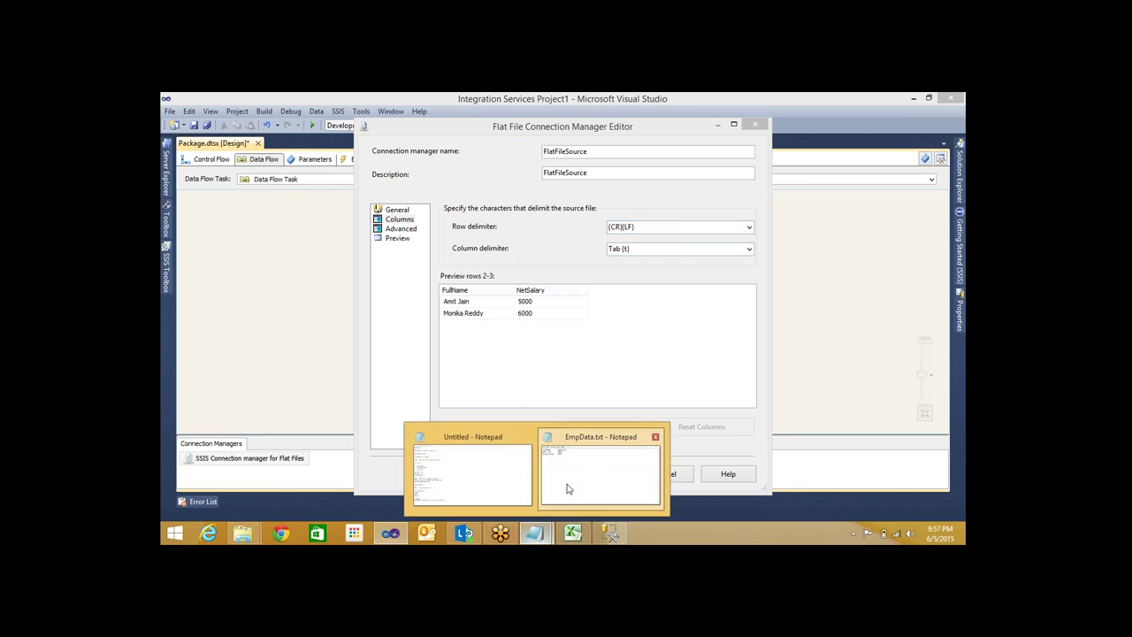
left_click(569, 485)
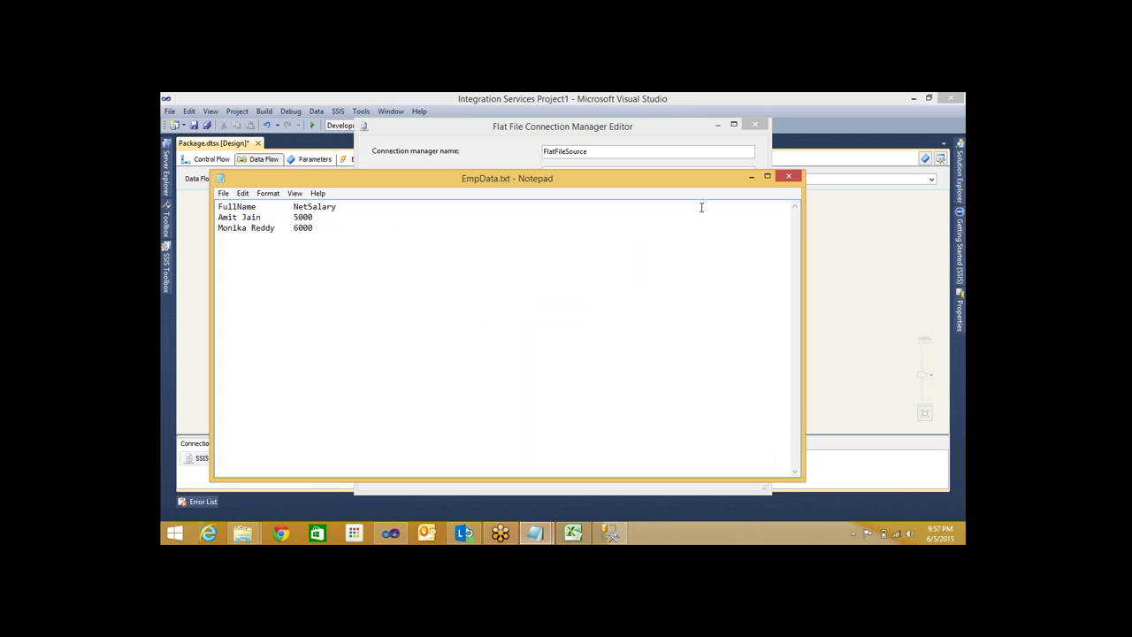
left_click(751, 177)
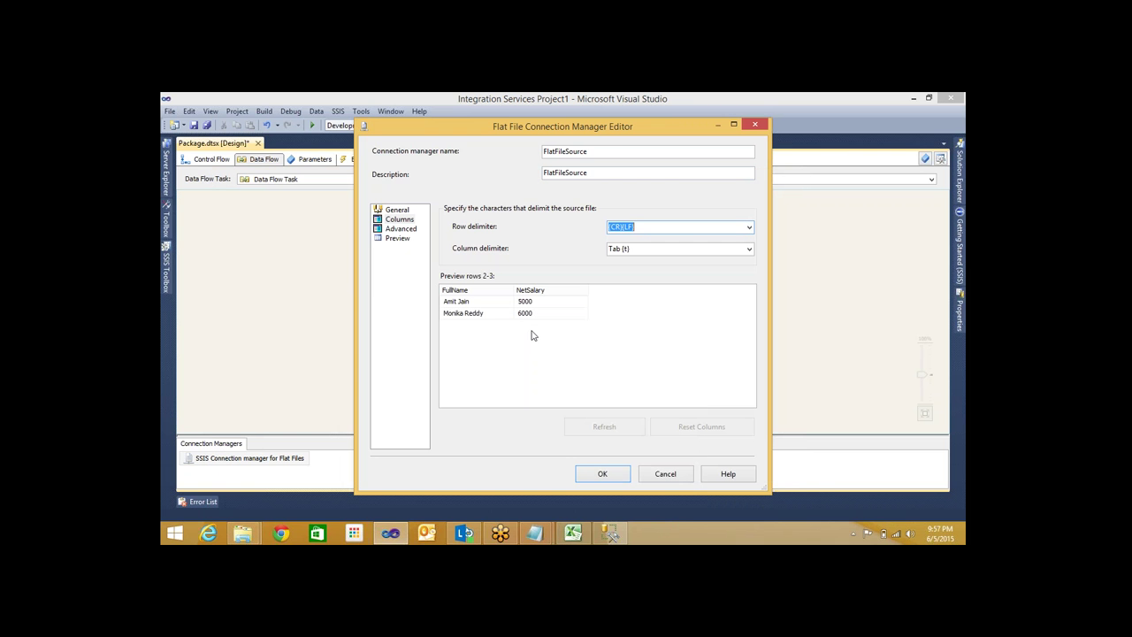
left_click(502, 293)
Save EmpData.txt in Notepad and return to the connection's column settings
left_click(558, 533)
left_click(609, 469)
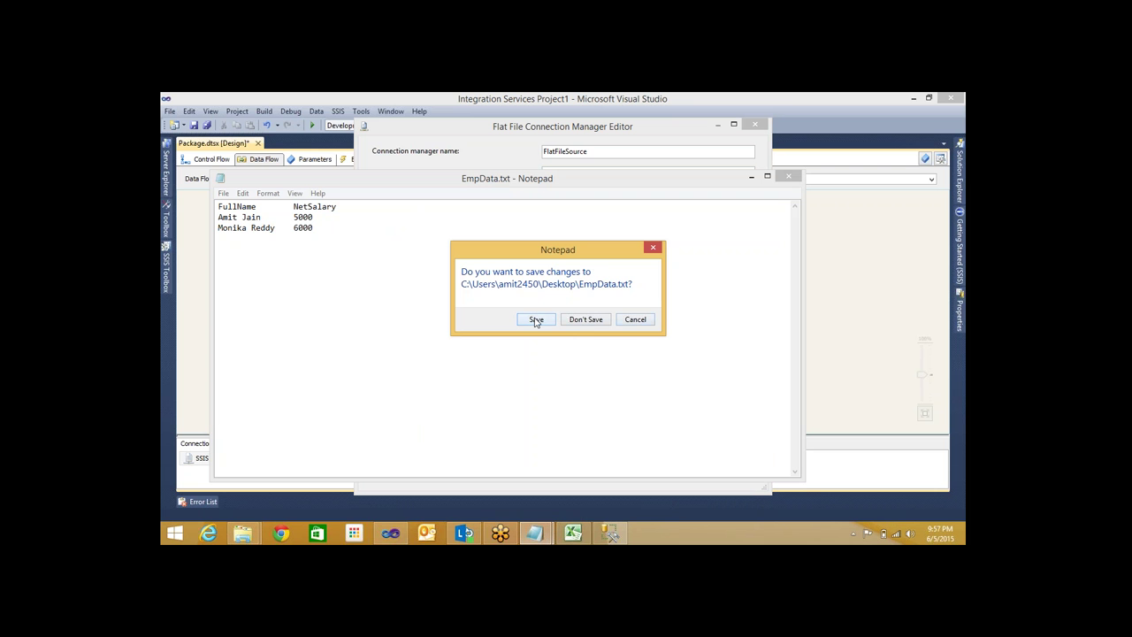
left_click(536, 319)
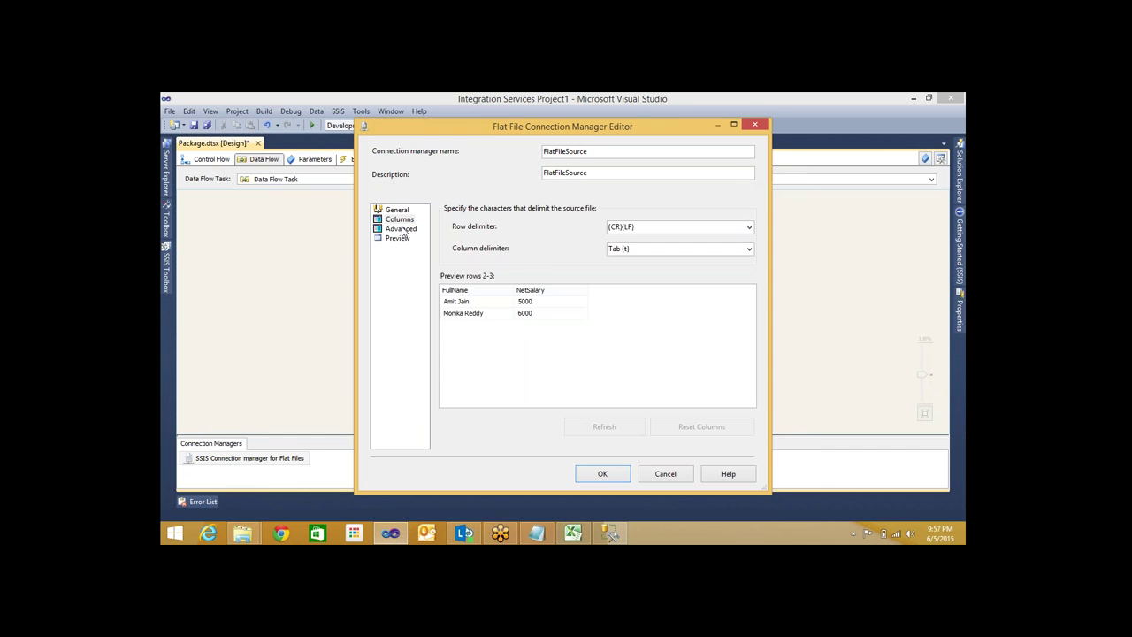
left_click(400, 228)
left_click(399, 219)
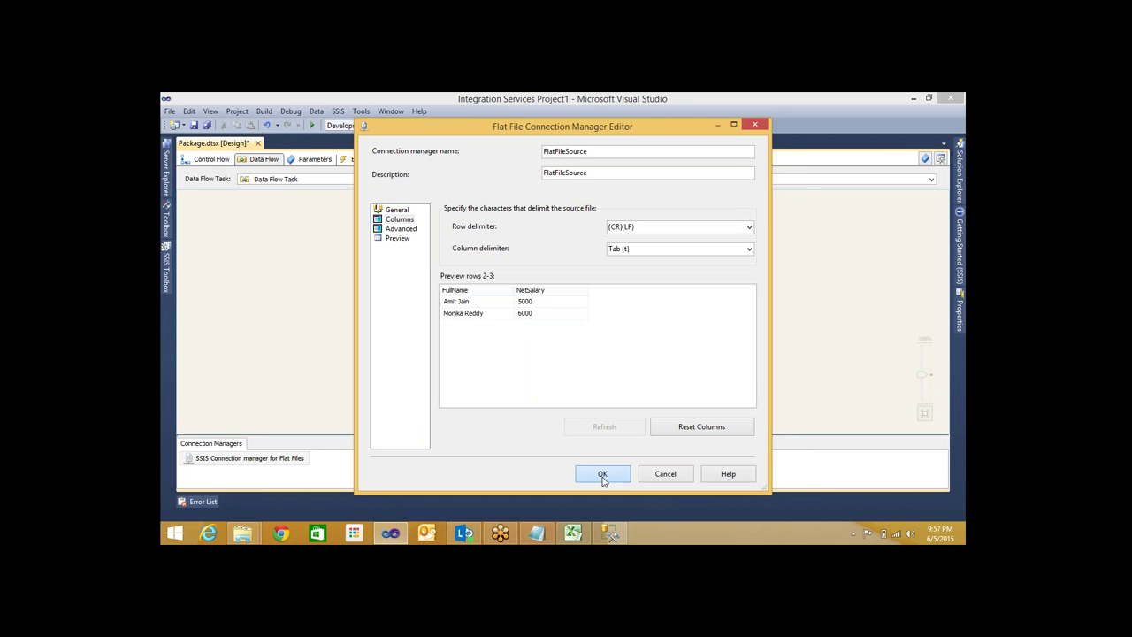
Accept the FlatFileSource settings and start a new OLE DB data connection
left_click(602, 475)
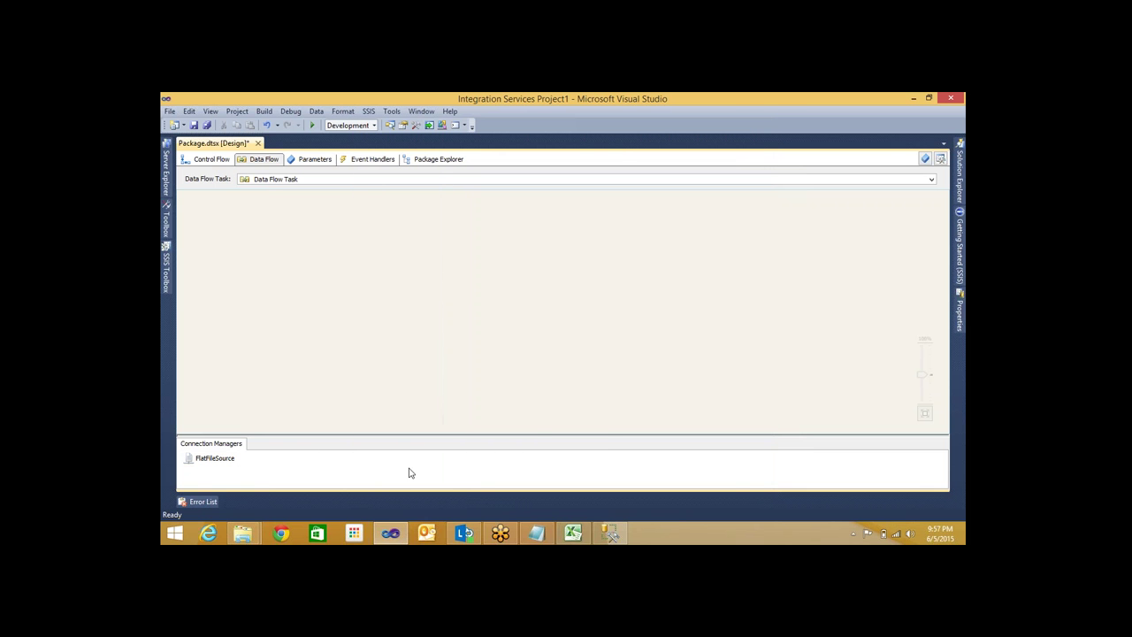
right_click(409, 473)
left_click(449, 315)
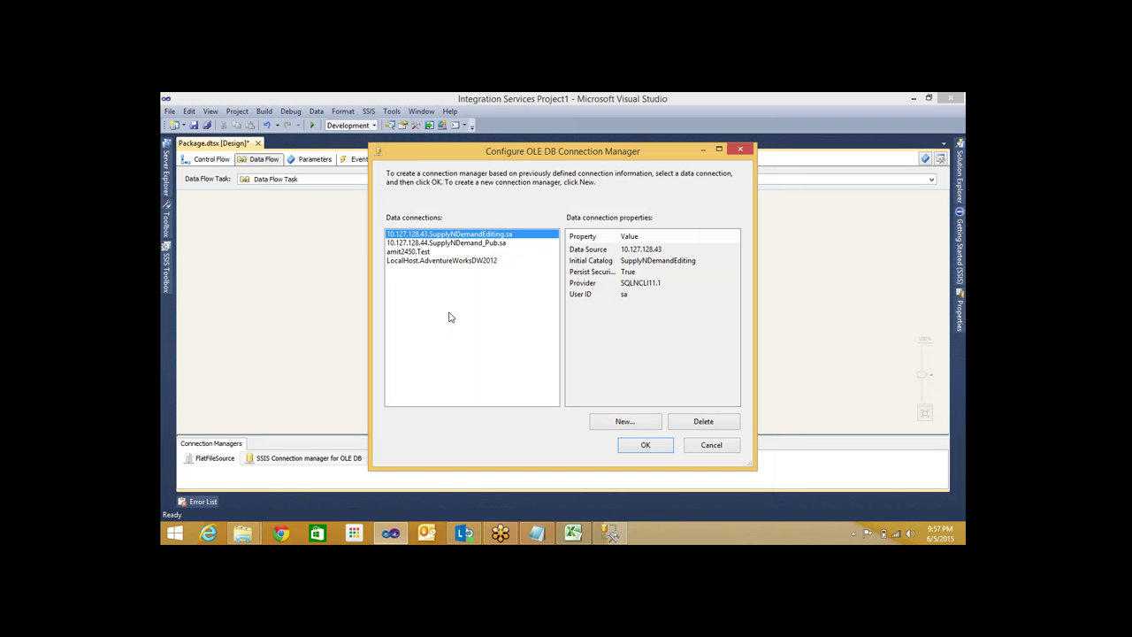
left_click(627, 426)
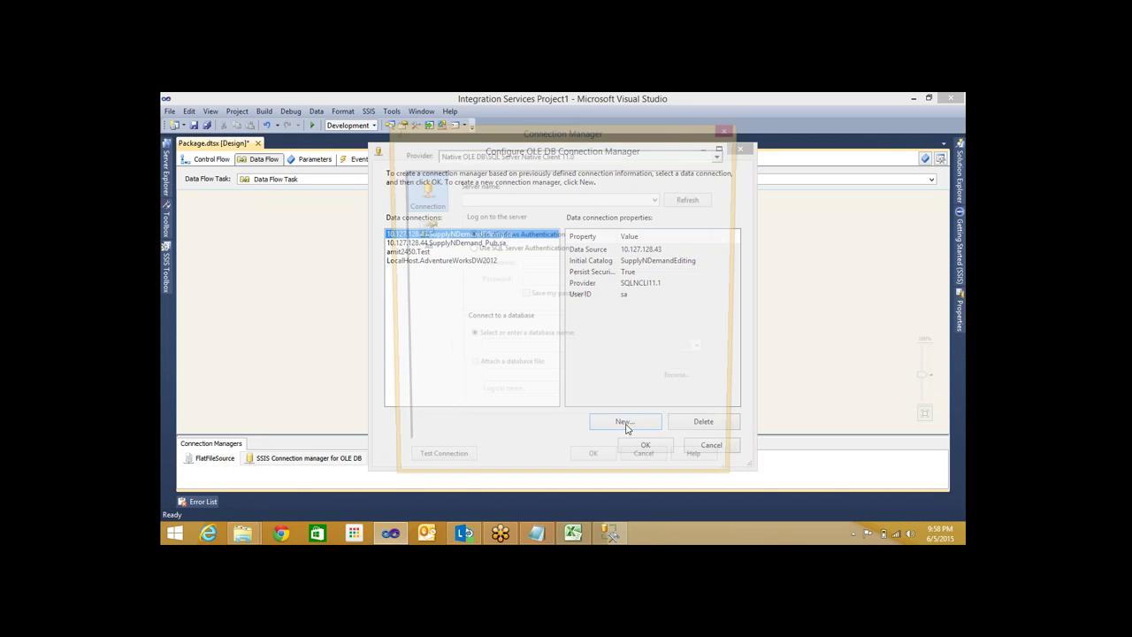
Connect to server amit2450's Test database, test the connection successfully, and confirm
left_click(484, 199)
type("amit2450")
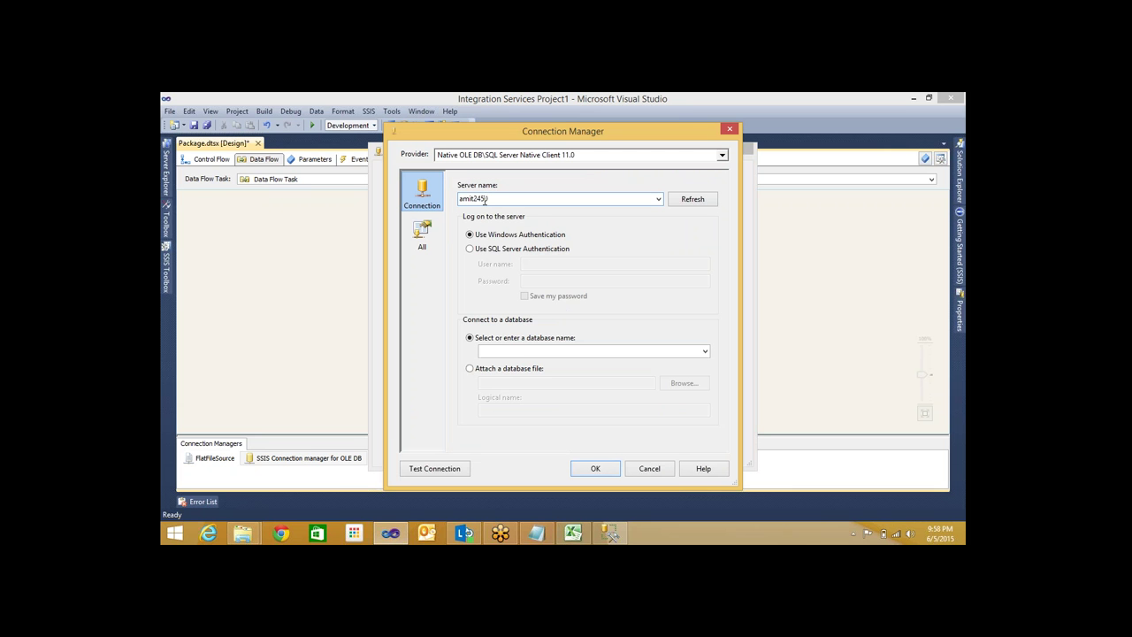
left_click(705, 351)
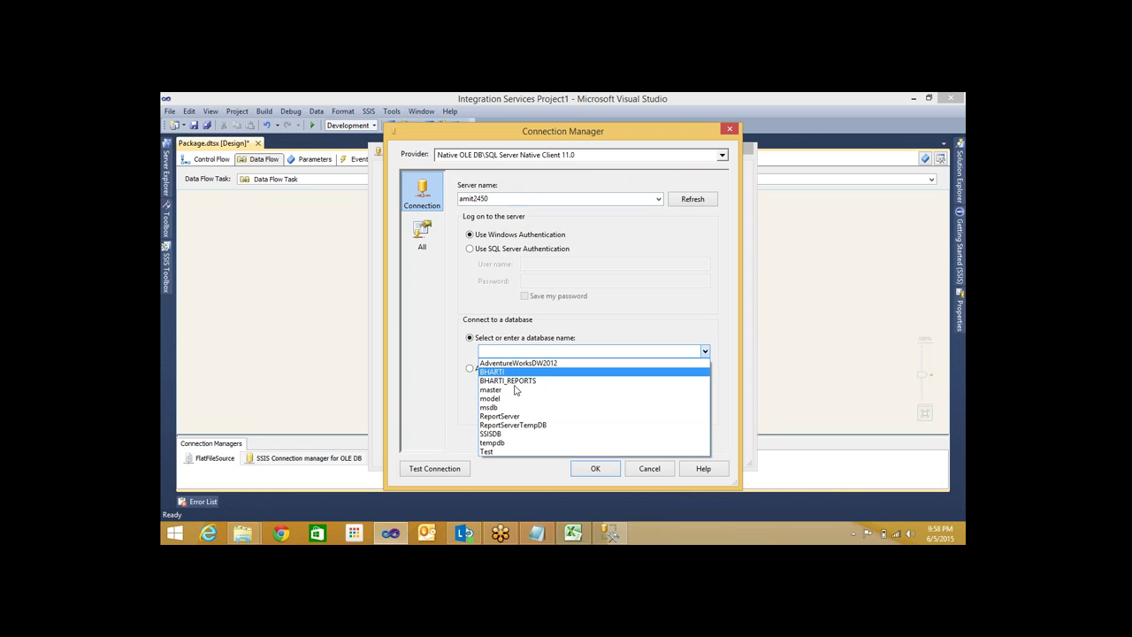
left_click(491, 451)
left_click(440, 471)
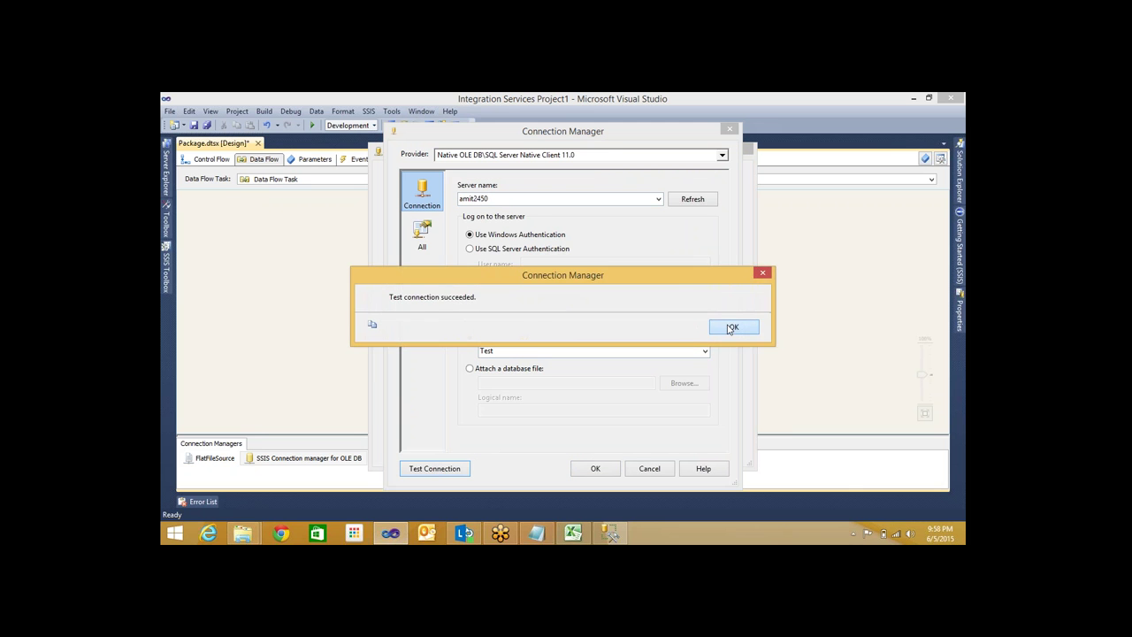
left_click(732, 328)
left_click(596, 468)
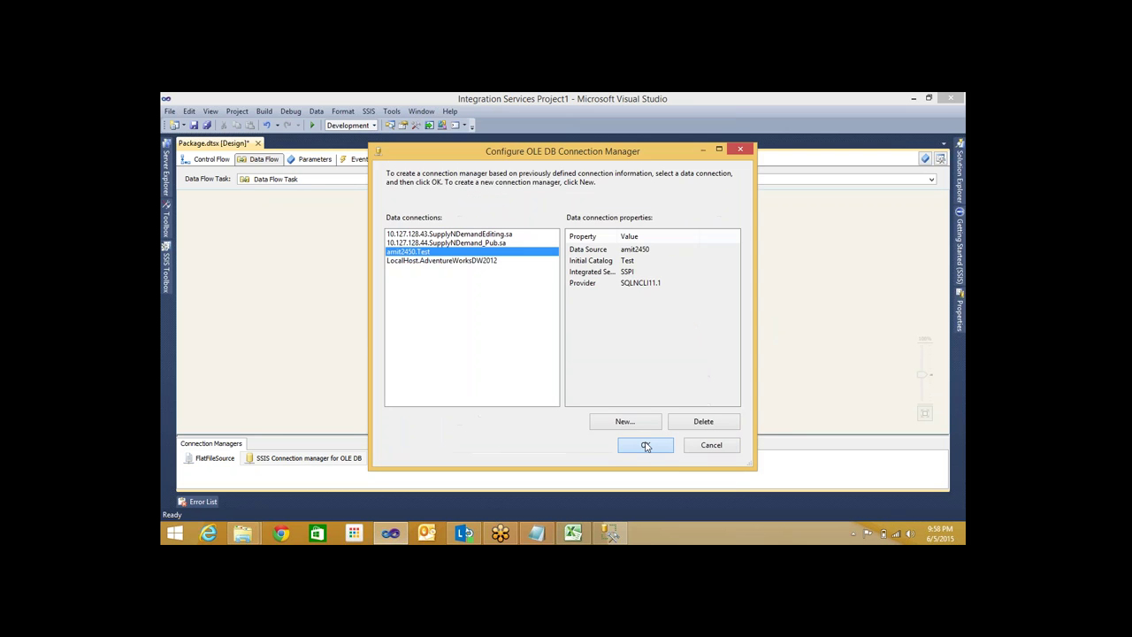
left_click(646, 445)
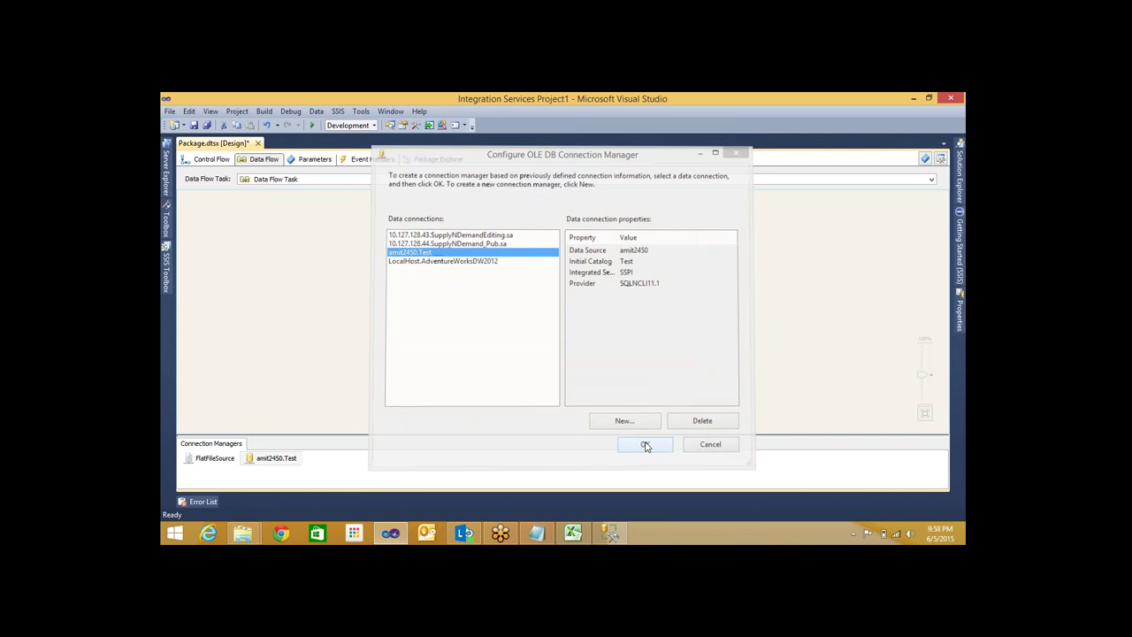
left_click(203, 460)
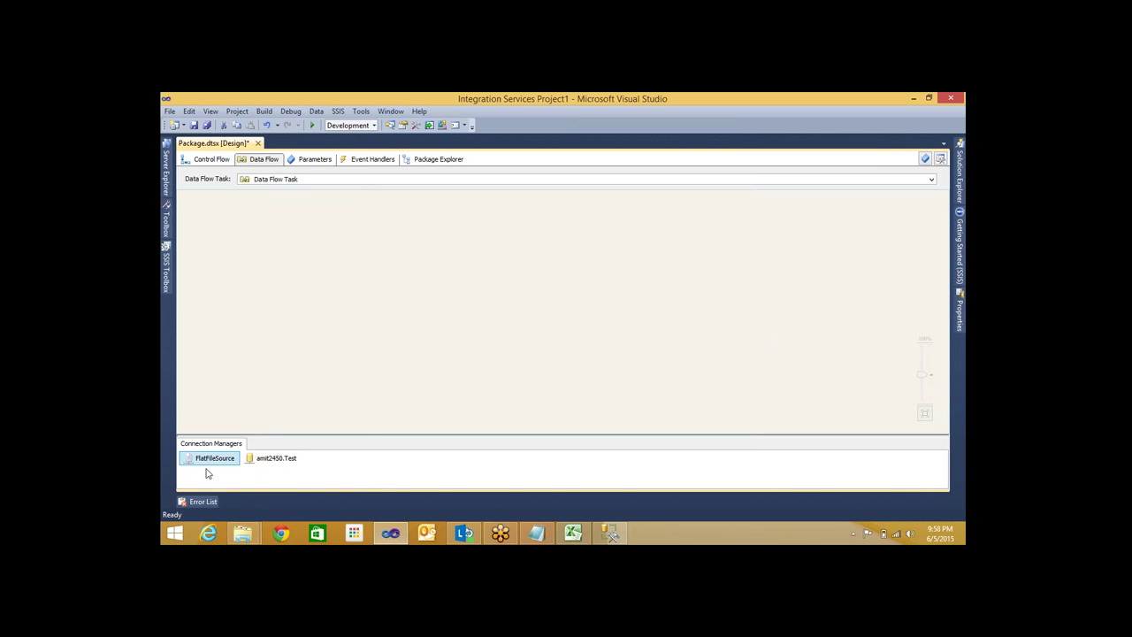
Add a Flat File Source from the SSIS Toolbox to the data flow canvas
left_click(263, 462)
left_click(273, 312)
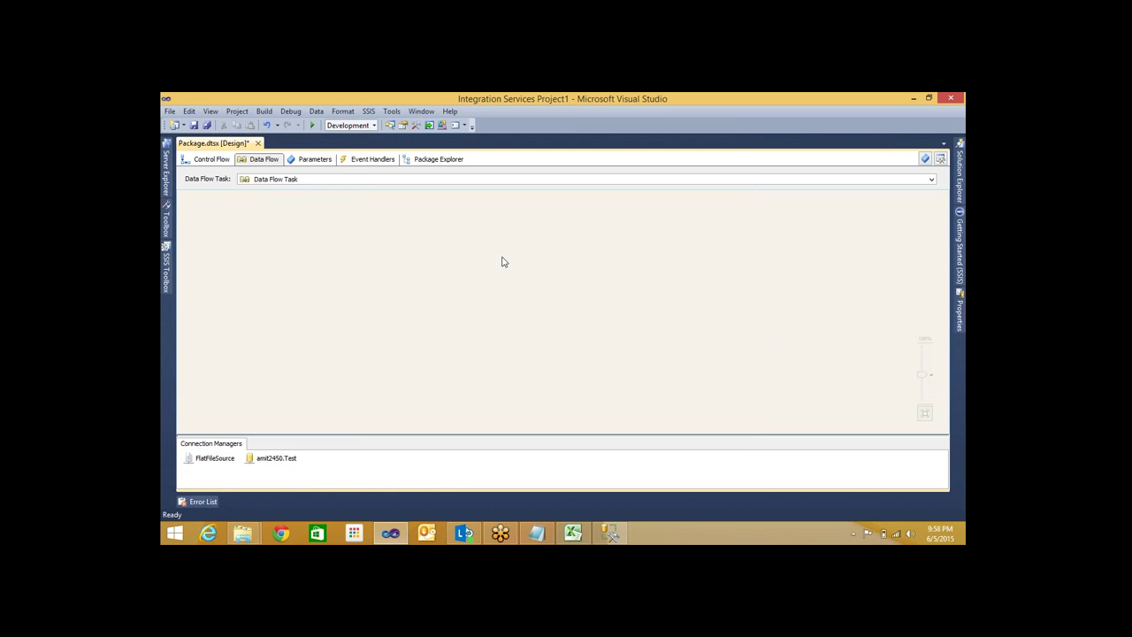
left_click(168, 282)
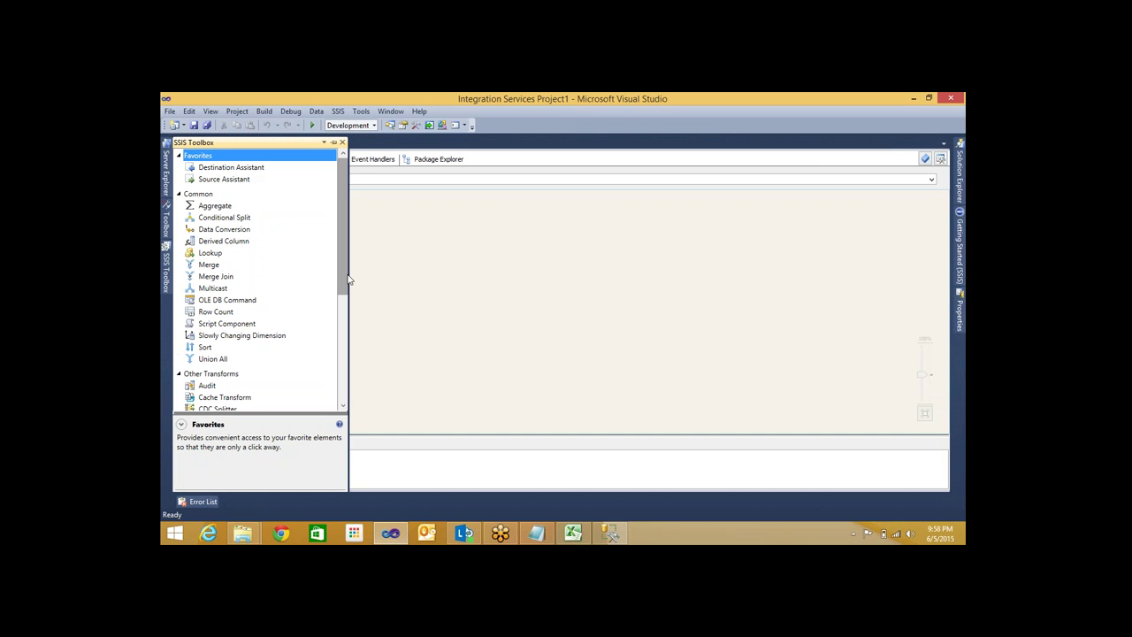
scroll(348, 279, "down", 6)
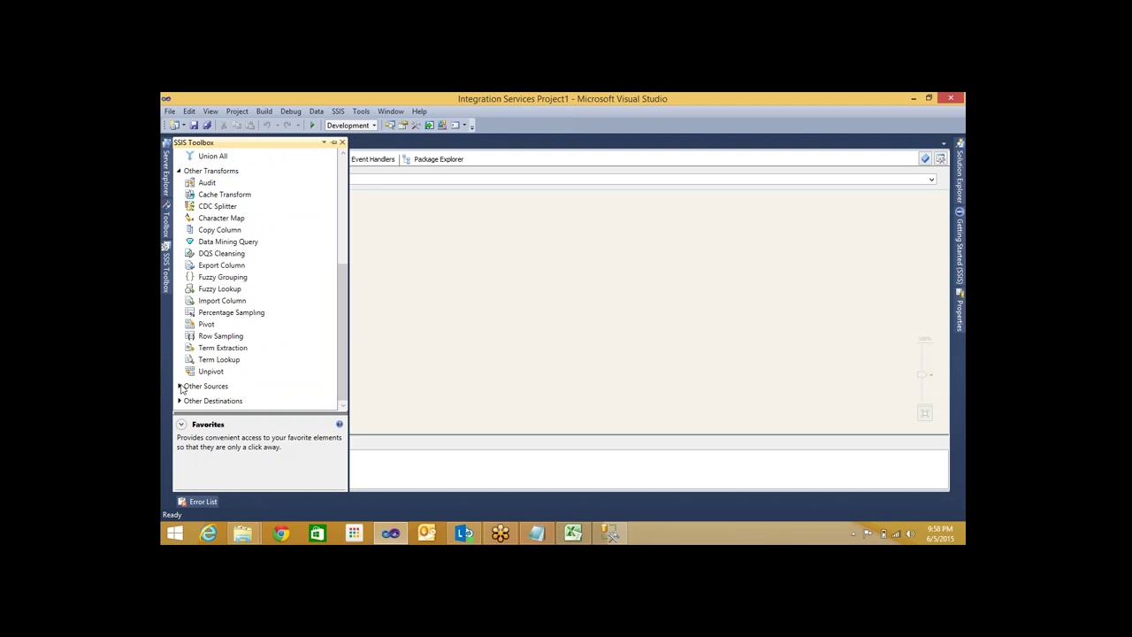
scroll(180, 387, "up", 5)
scroll(182, 392, "down", 4)
scroll(180, 393, "down", 4)
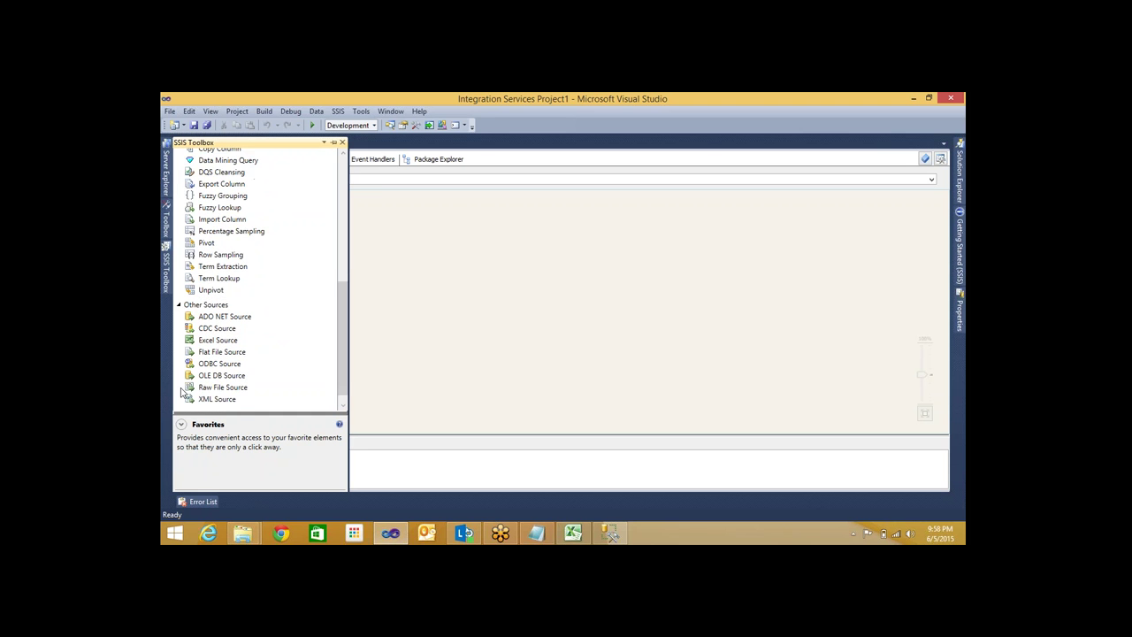
left_click_drag(219, 340, 465, 295)
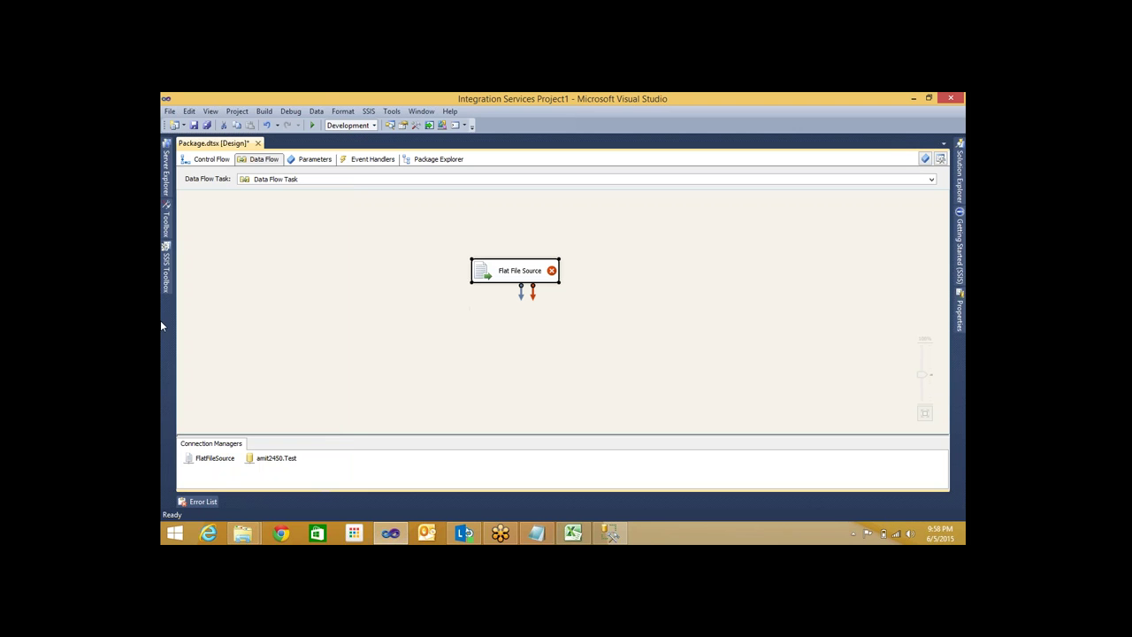
Add an OLE DB Destination from Other Destinations and move the Flat File Source up-left
mouse_move(168, 272)
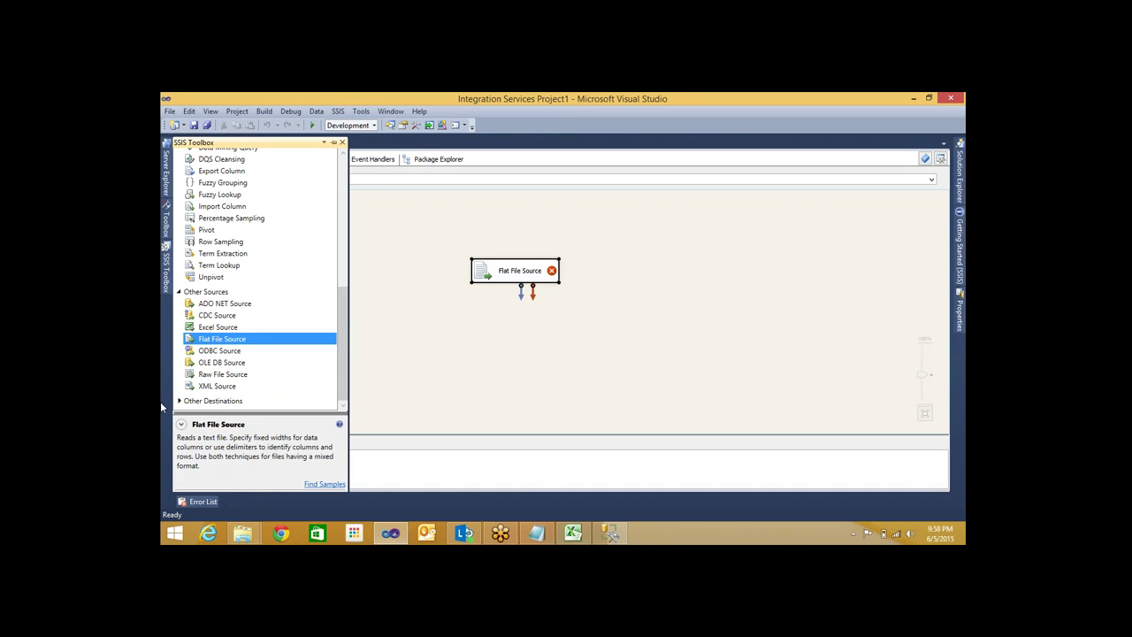
left_click(180, 402)
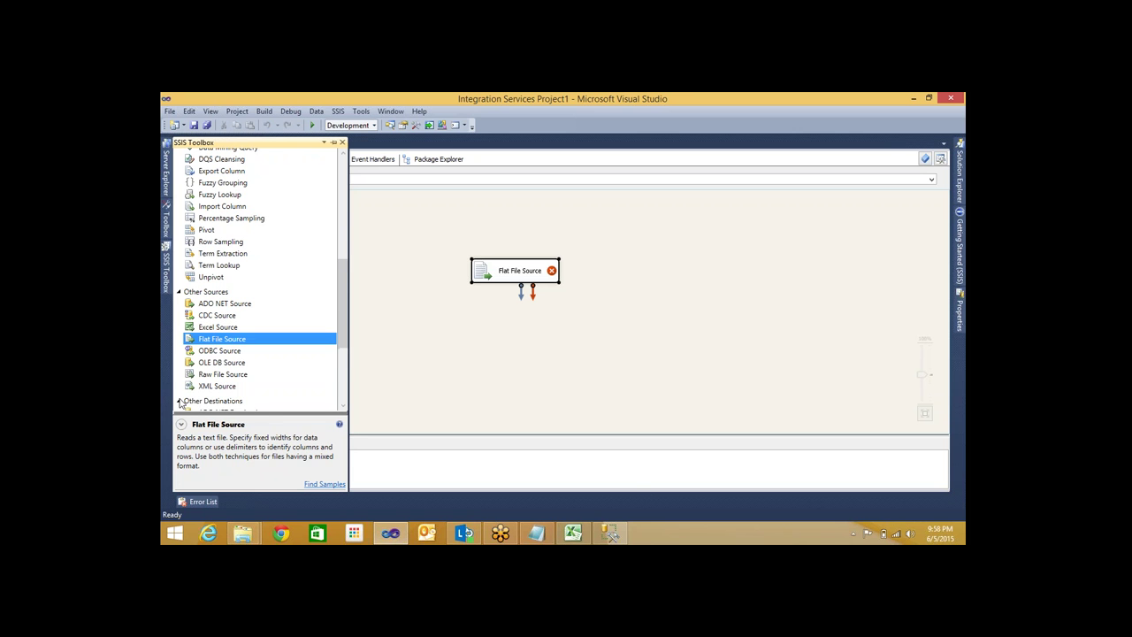
scroll(203, 372, "down", 5)
left_click(231, 331)
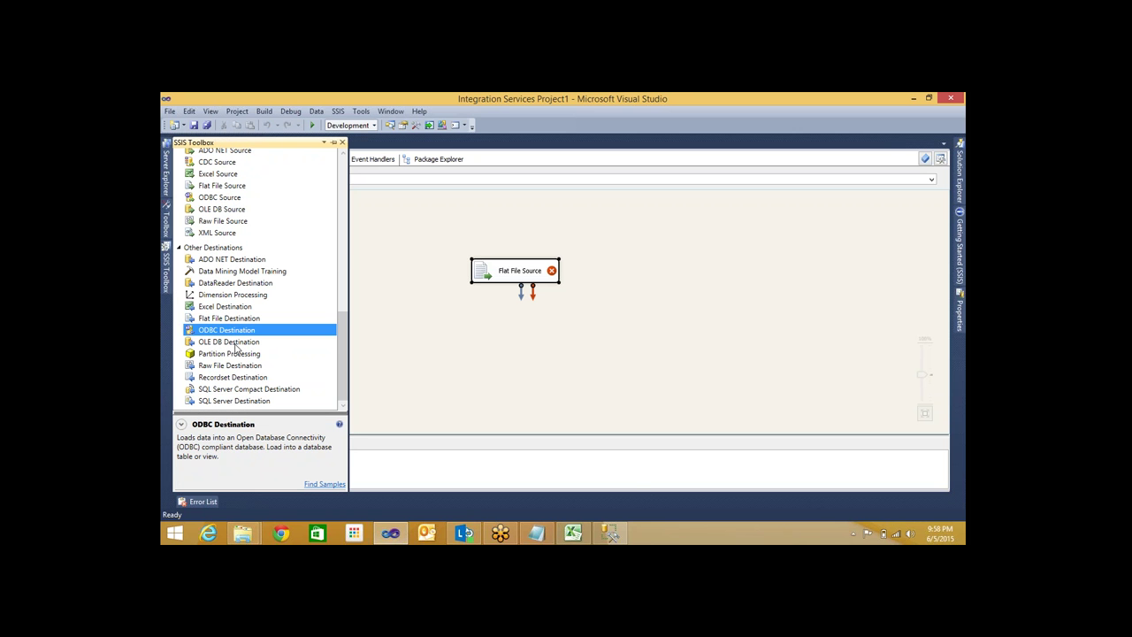
left_click_drag(237, 344, 498, 349)
left_click_drag(498, 272, 415, 263)
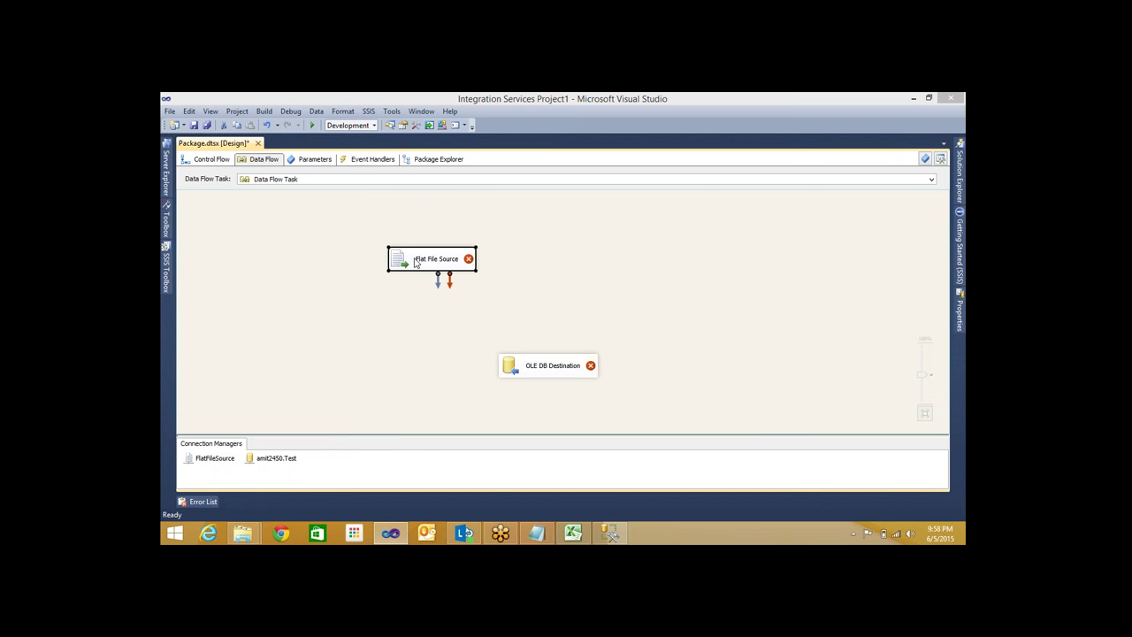
Review the Flat File Source's column mapping and close its editor
double_click(415, 262)
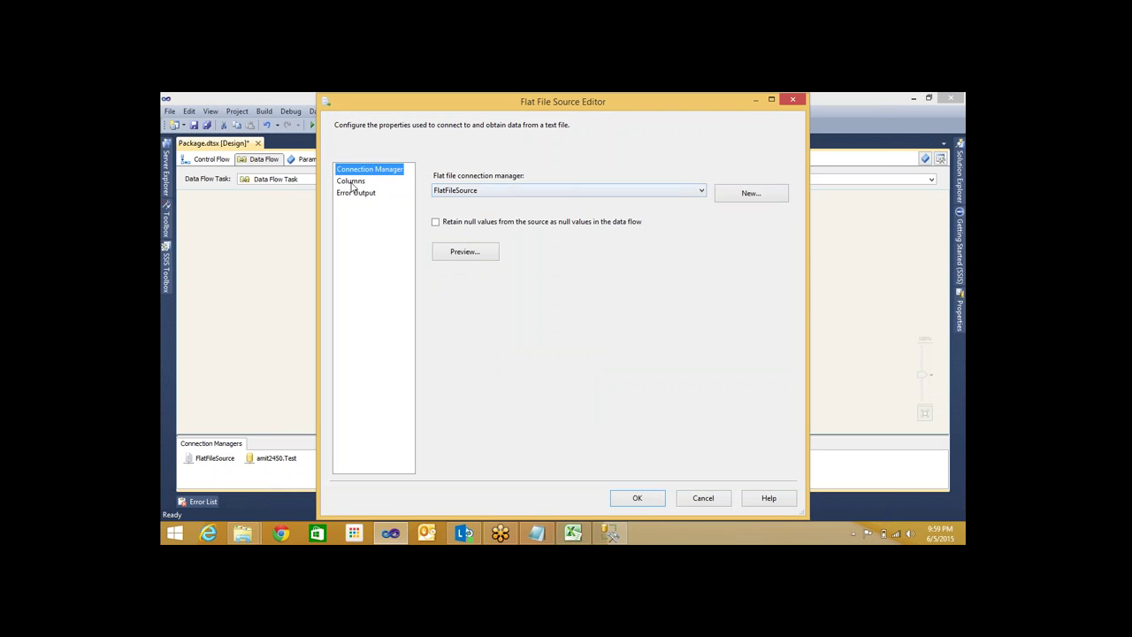
left_click(353, 183)
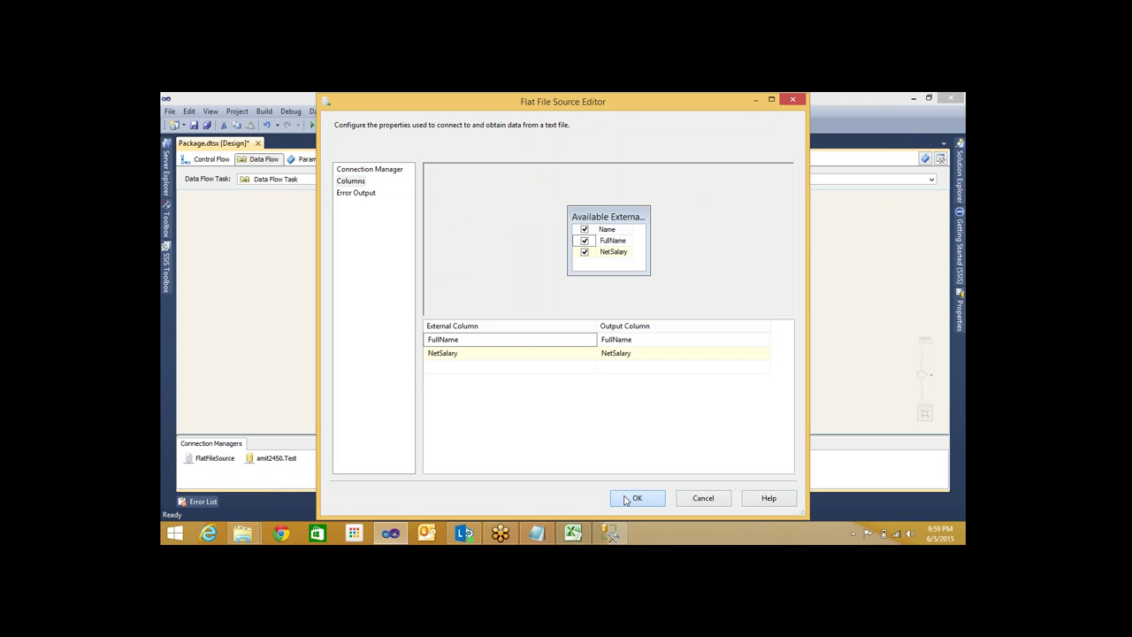
left_click(625, 500)
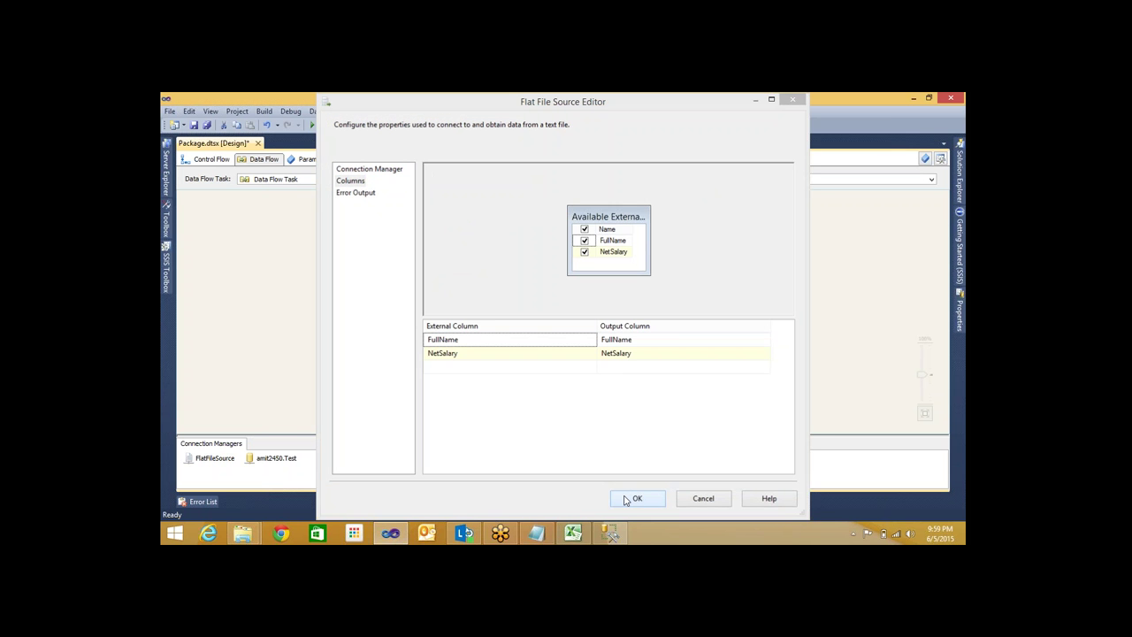
Link the Flat File Source output to the OLE DB Destination positioned beneath it
left_click_drag(551, 369, 442, 324)
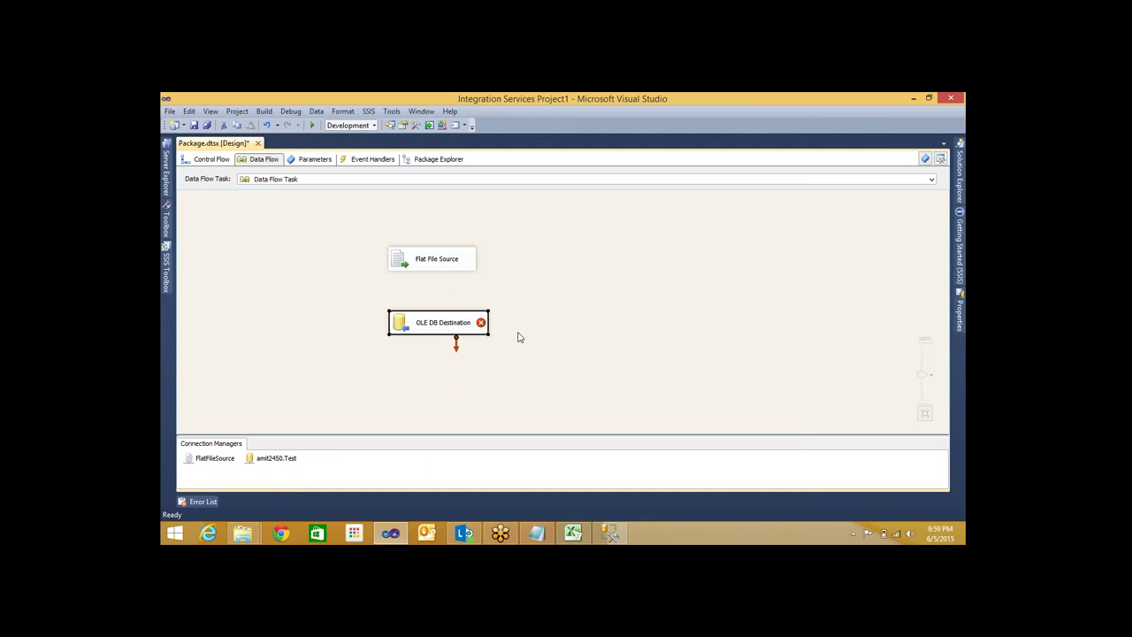
left_click(416, 265)
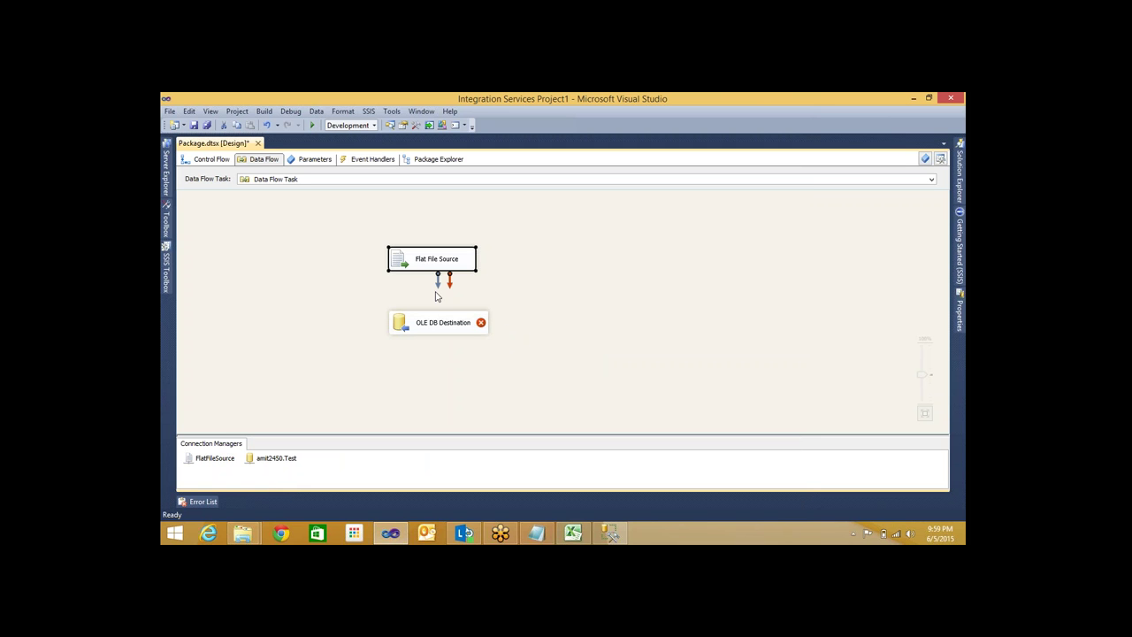
left_click_drag(438, 281, 433, 325)
mouse_move(431, 328)
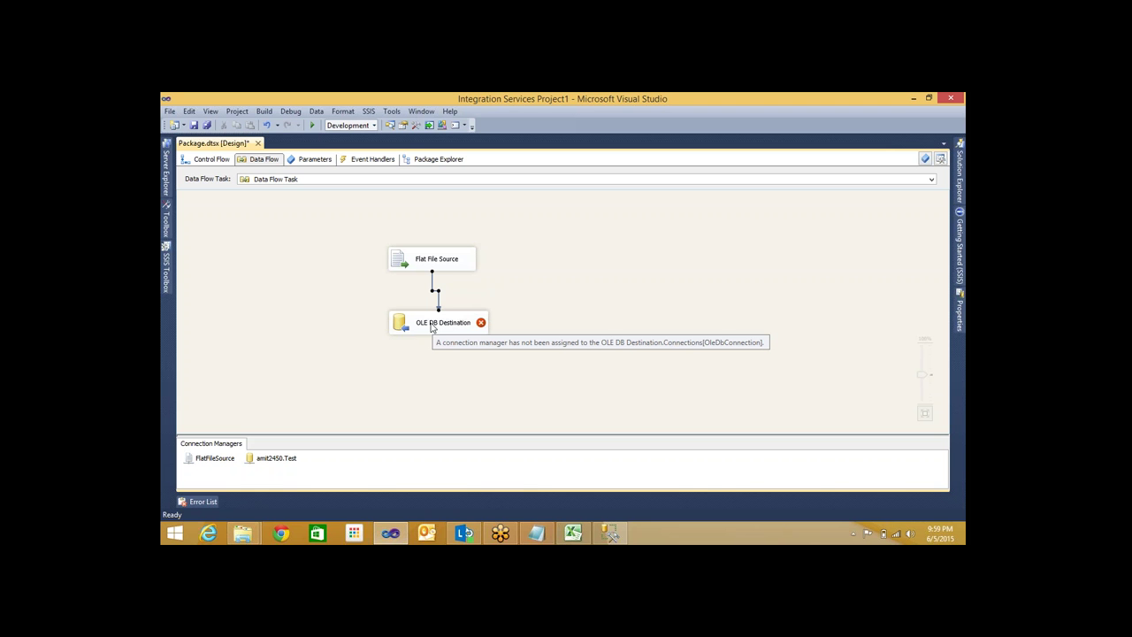
left_click_drag(432, 327, 426, 322)
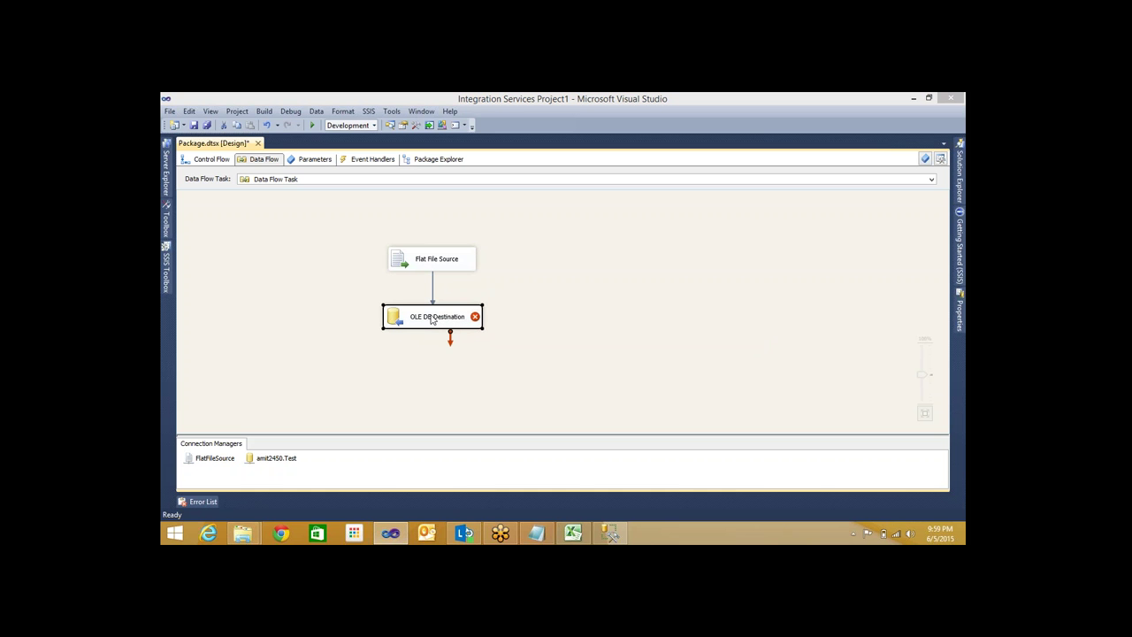
Point the OLE DB Destination at the [dbo].[EmpData] table and confirm its column mappings
double_click(432, 320)
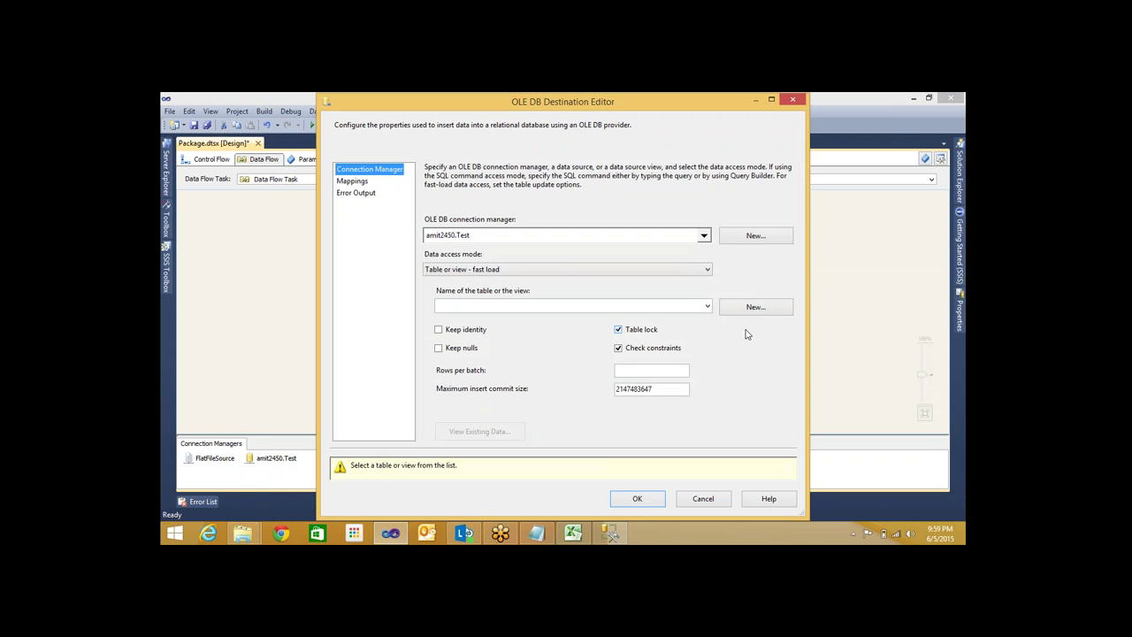
left_click(707, 307)
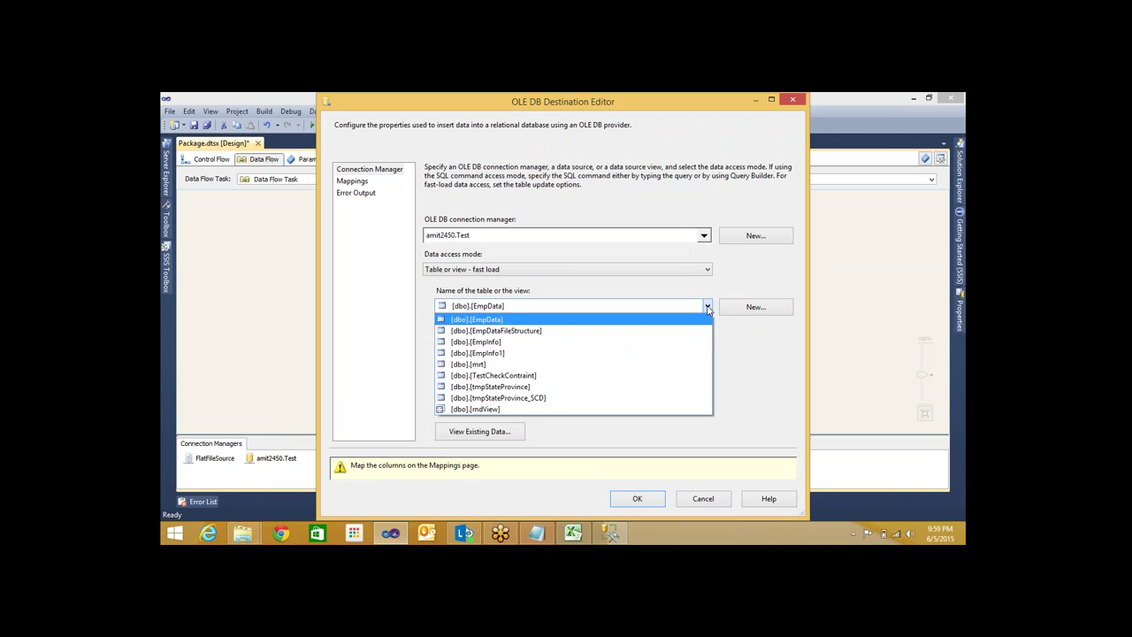
left_click(578, 354)
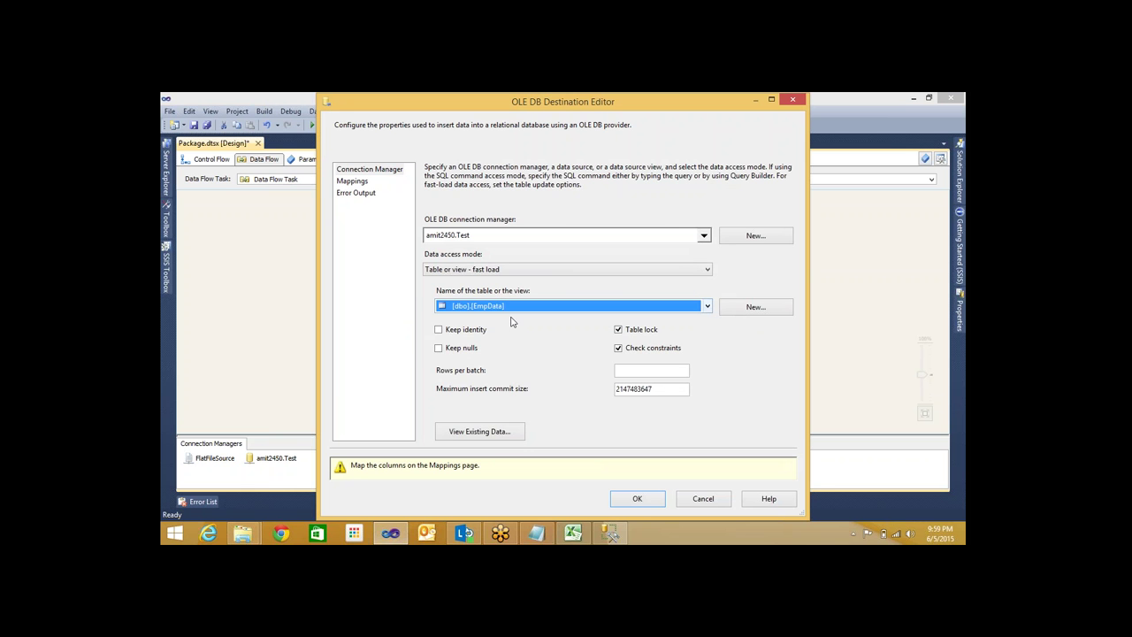
left_click(354, 182)
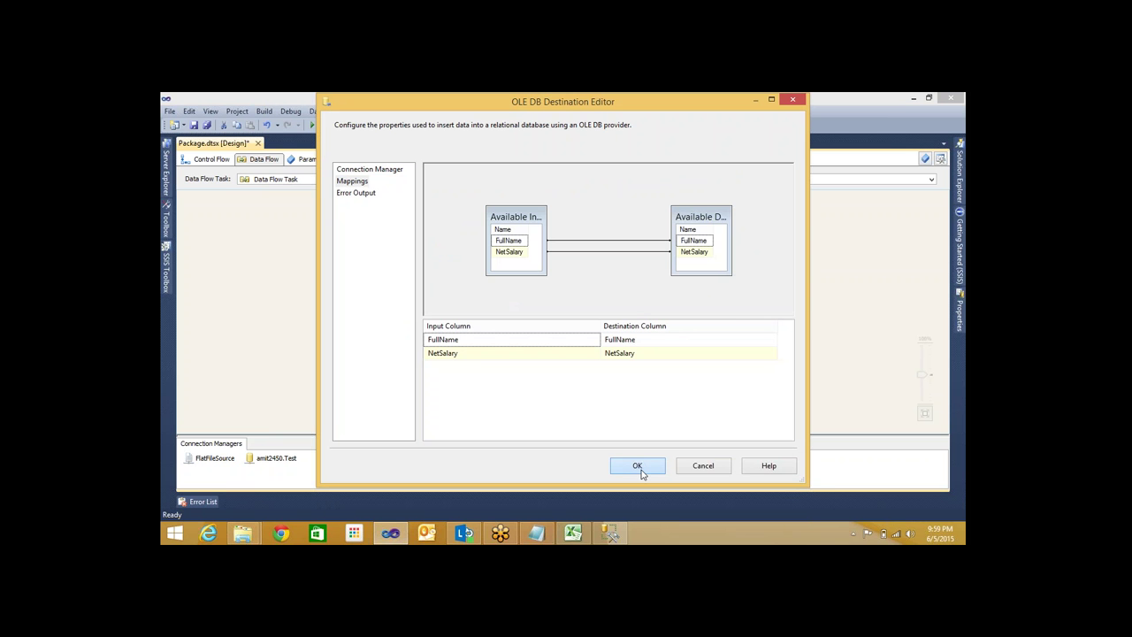
left_click(639, 468)
mouse_move(475, 320)
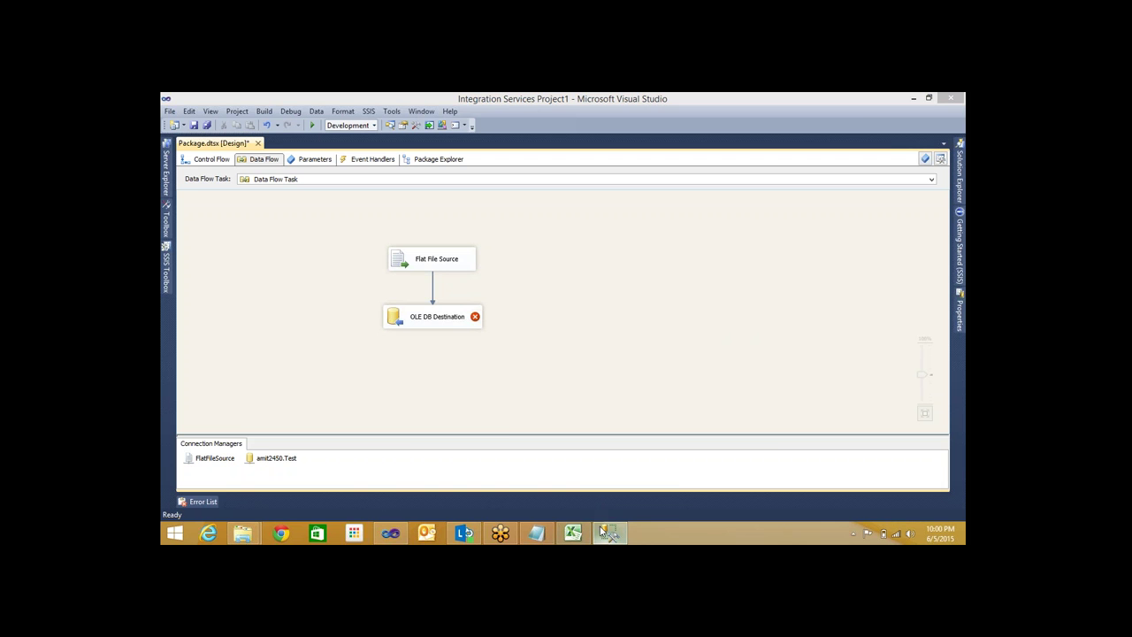
mouse_move(608, 529)
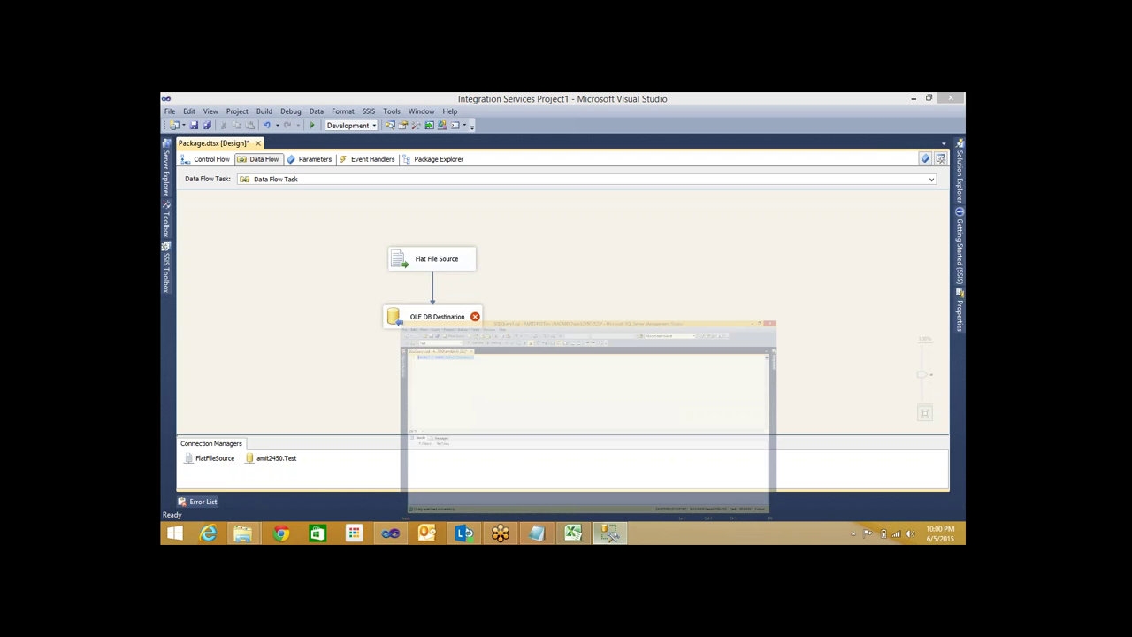
left_click(608, 529)
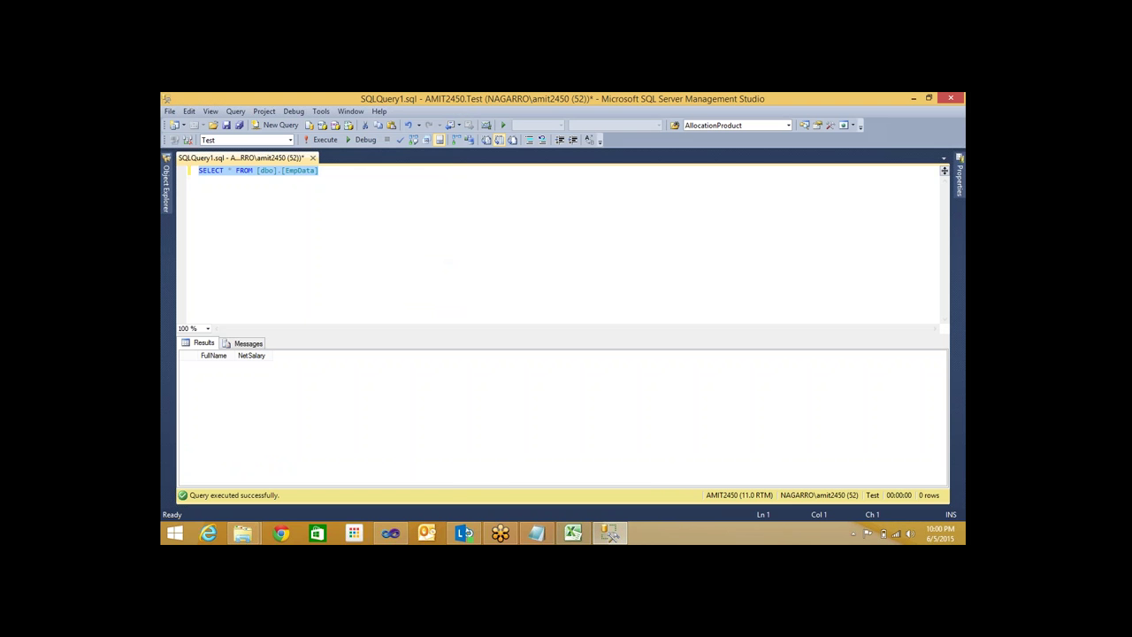
left_click(166, 186)
left_click(225, 343)
left_click(236, 354)
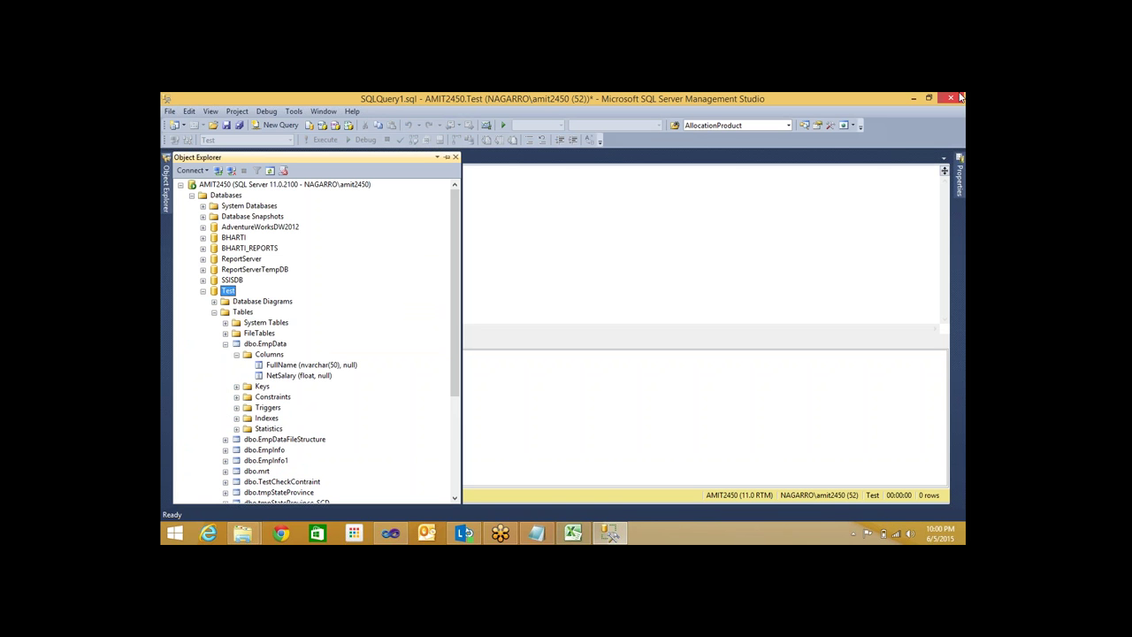
left_click(314, 368)
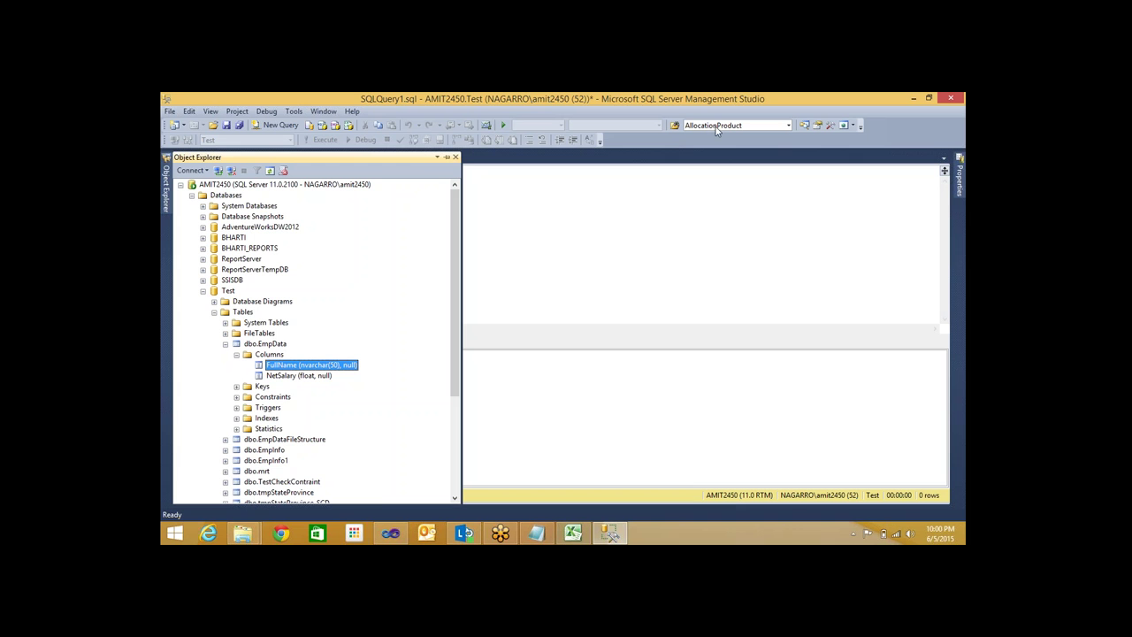
left_click(386, 534)
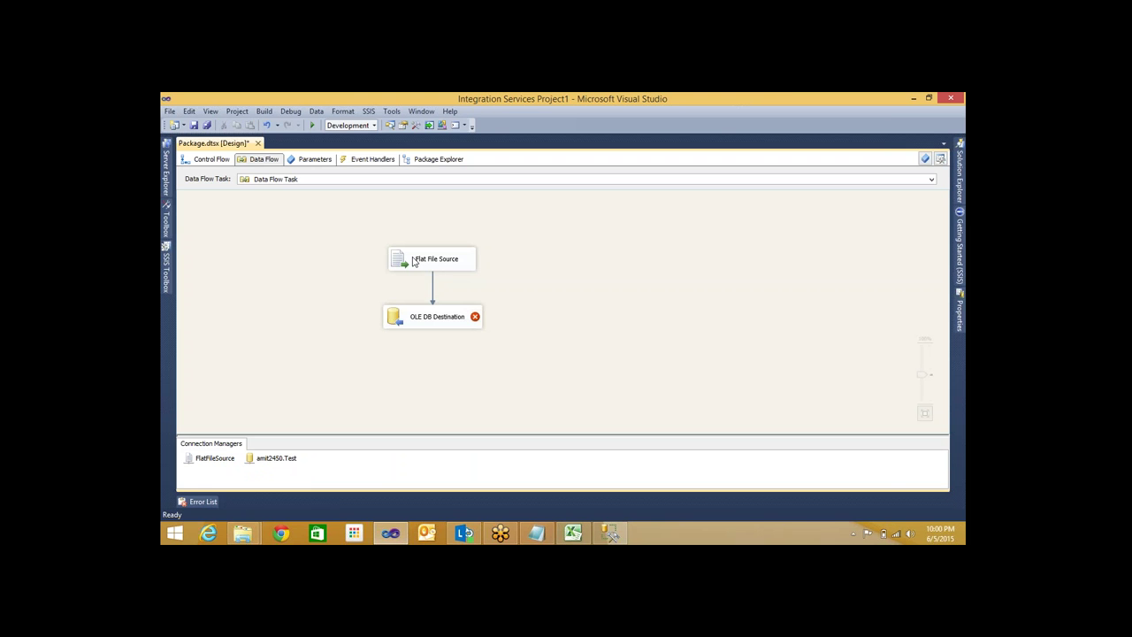
Change the FullName column to Unicode string [DT_WSTR] and update the source column metadata
double_click(221, 460)
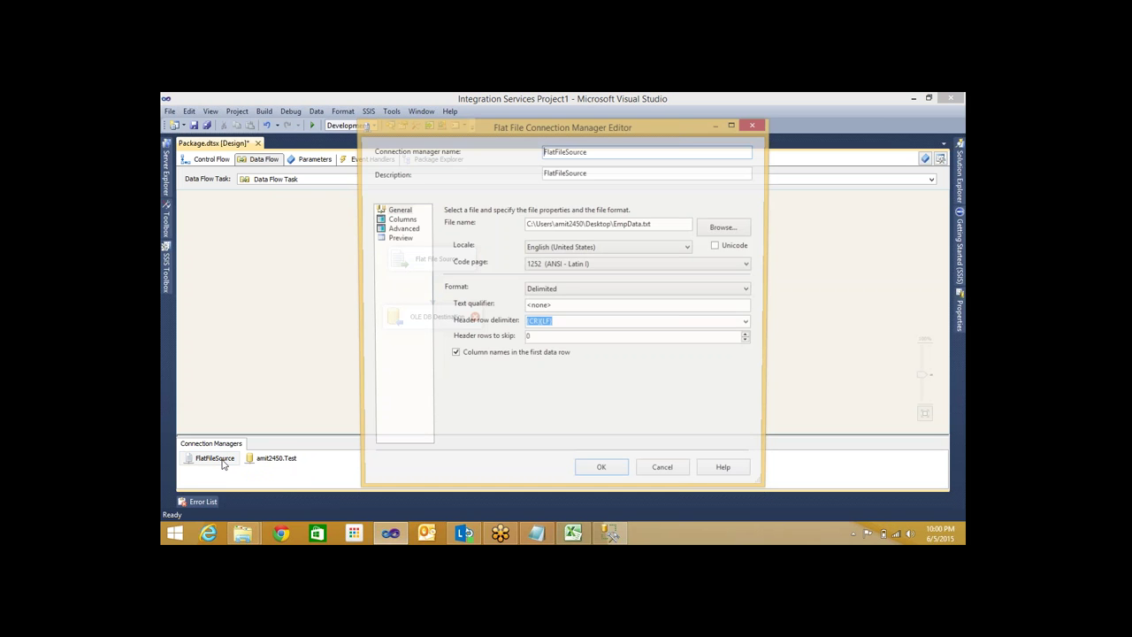
left_click(391, 229)
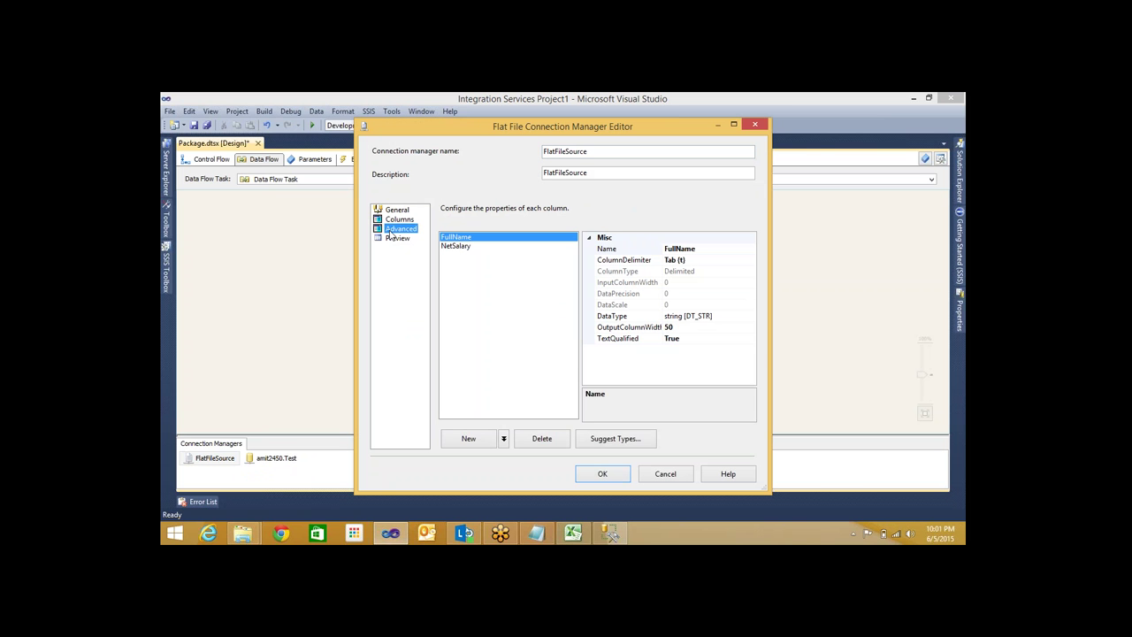
left_click(465, 241)
left_click(741, 323)
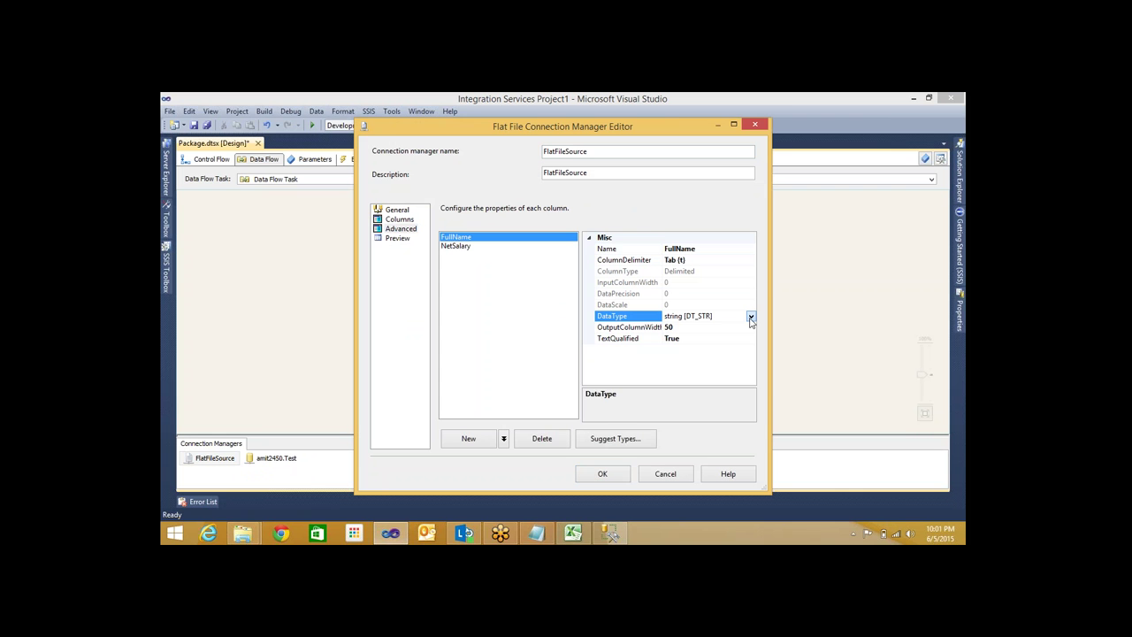
left_click(750, 317)
scroll(681, 427, "down", 1)
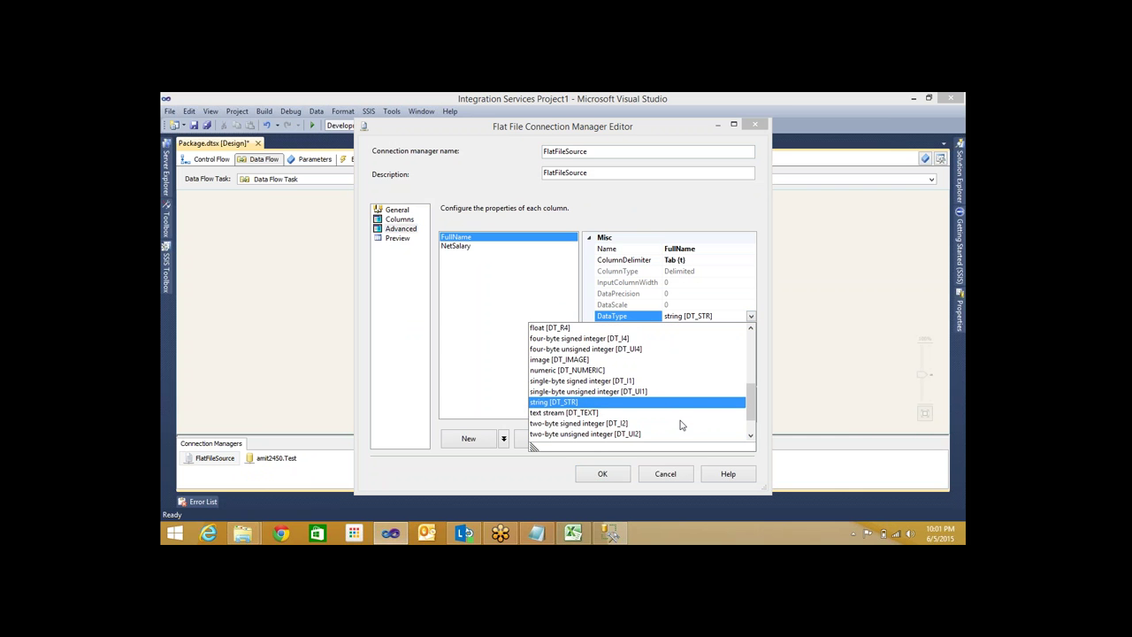
scroll(681, 426, "down", 1)
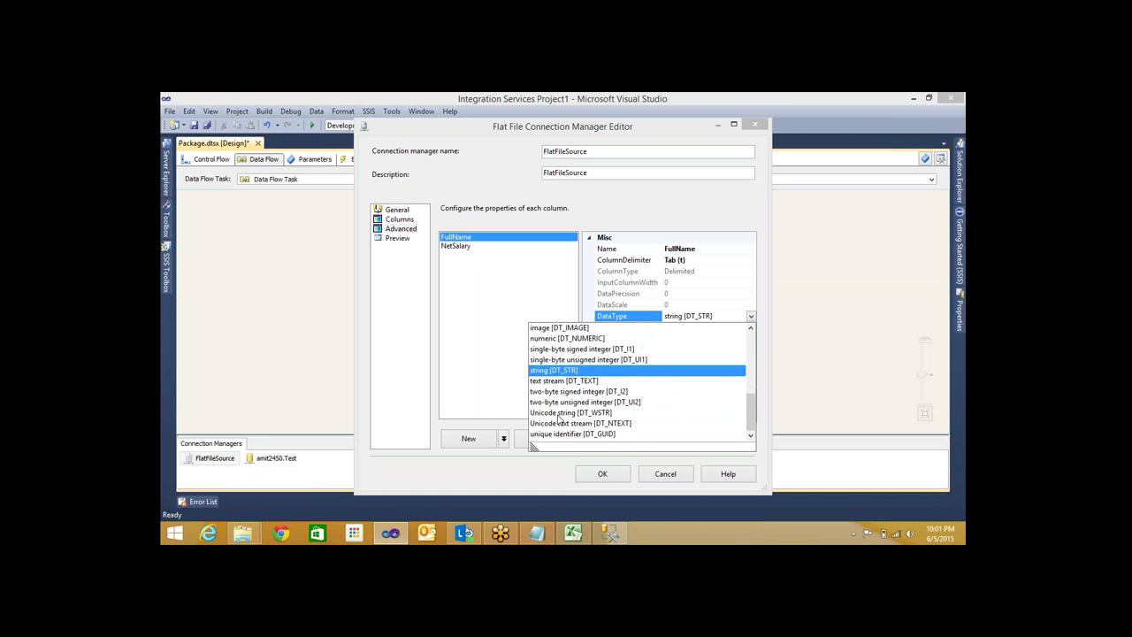
left_click(558, 414)
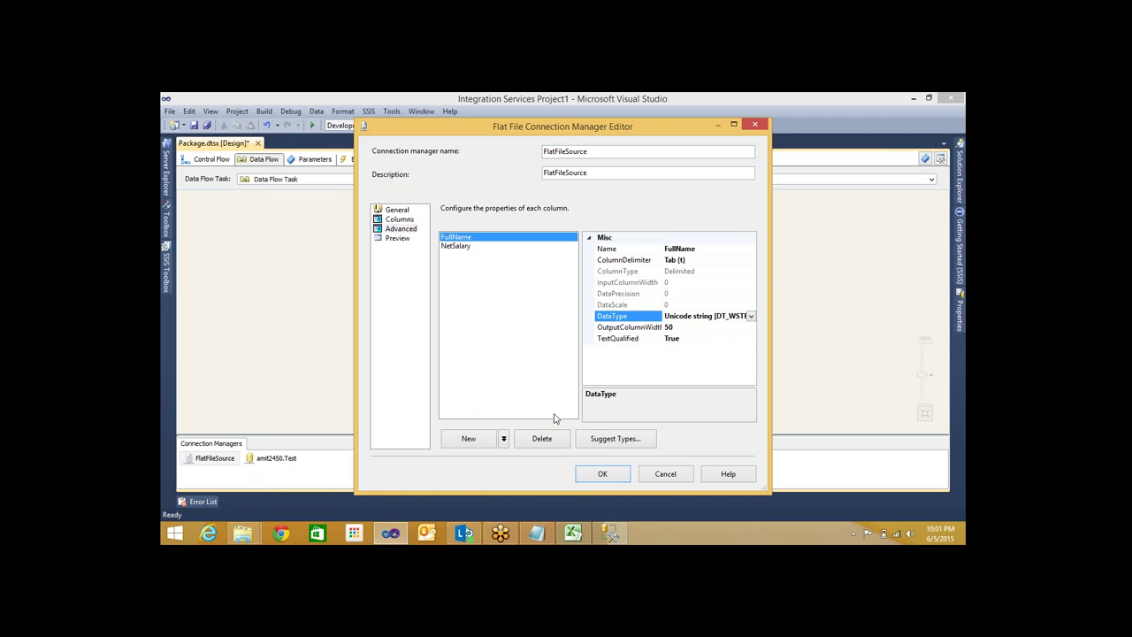
left_click(598, 476)
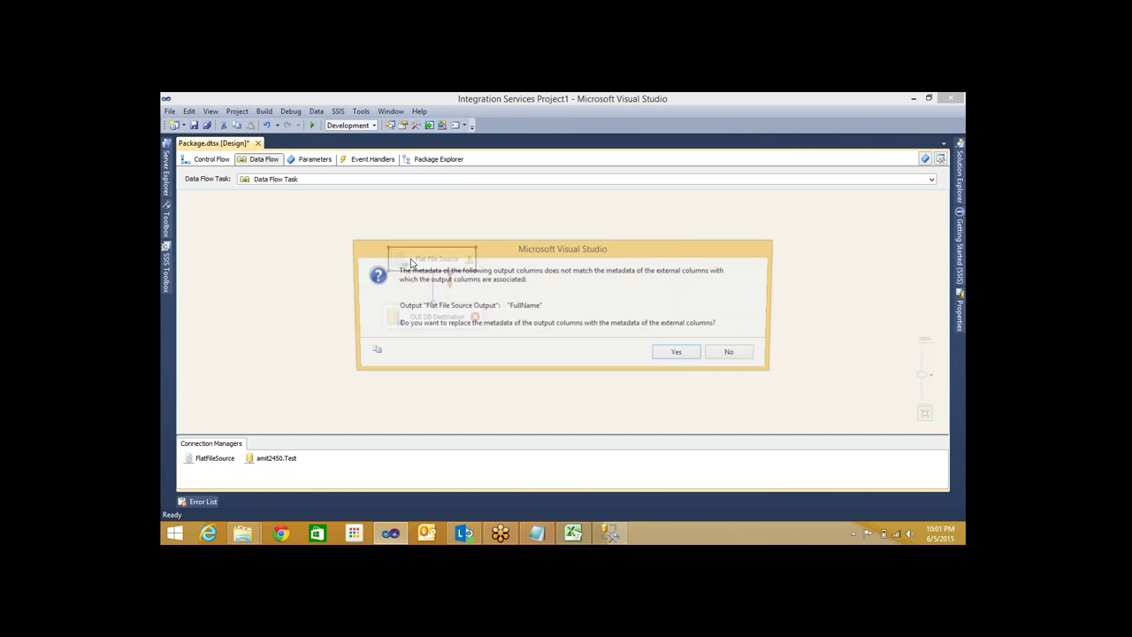
left_click(670, 359)
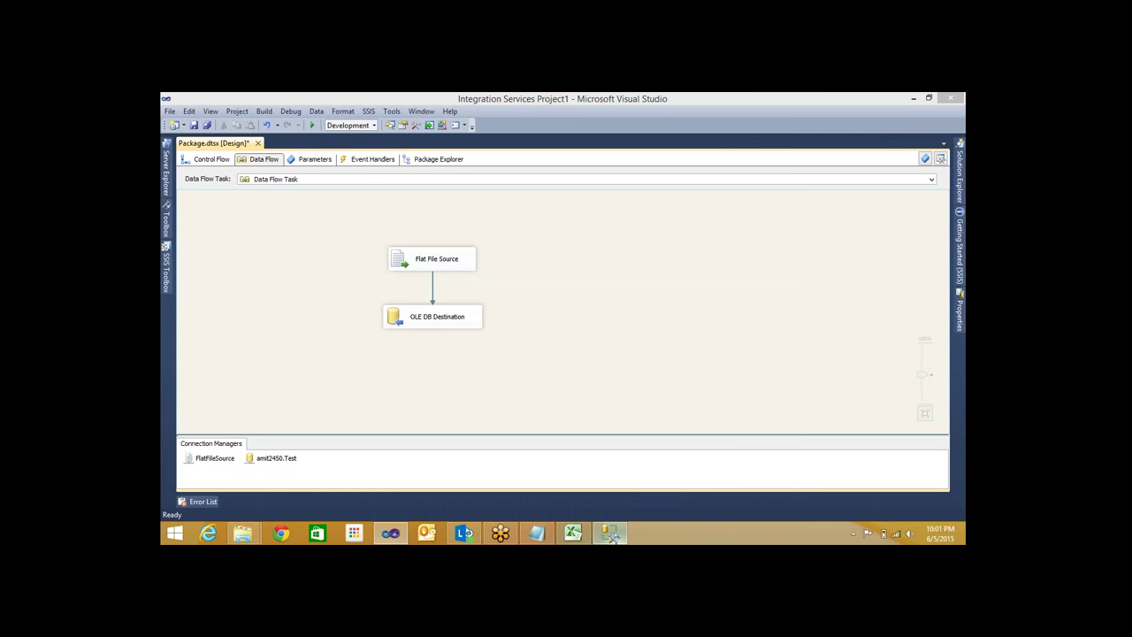
left_click(610, 533)
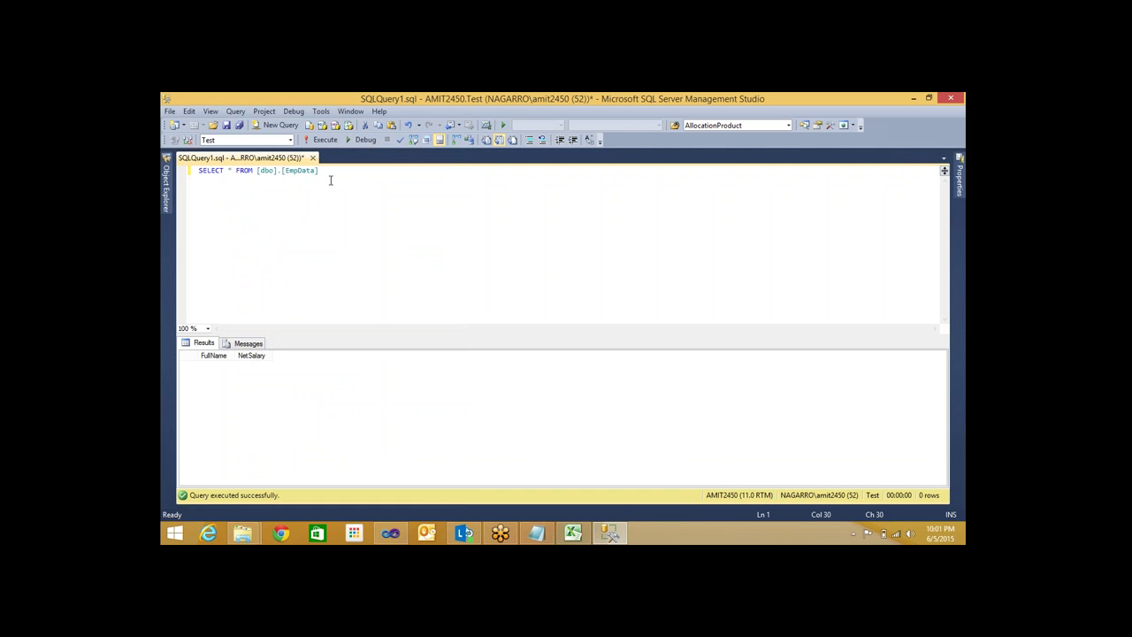
Rerun SELECT * FROM [dbo].[EmpData] in SSMS, then return to the package's Control Flow
left_click_drag(329, 181, 182, 169)
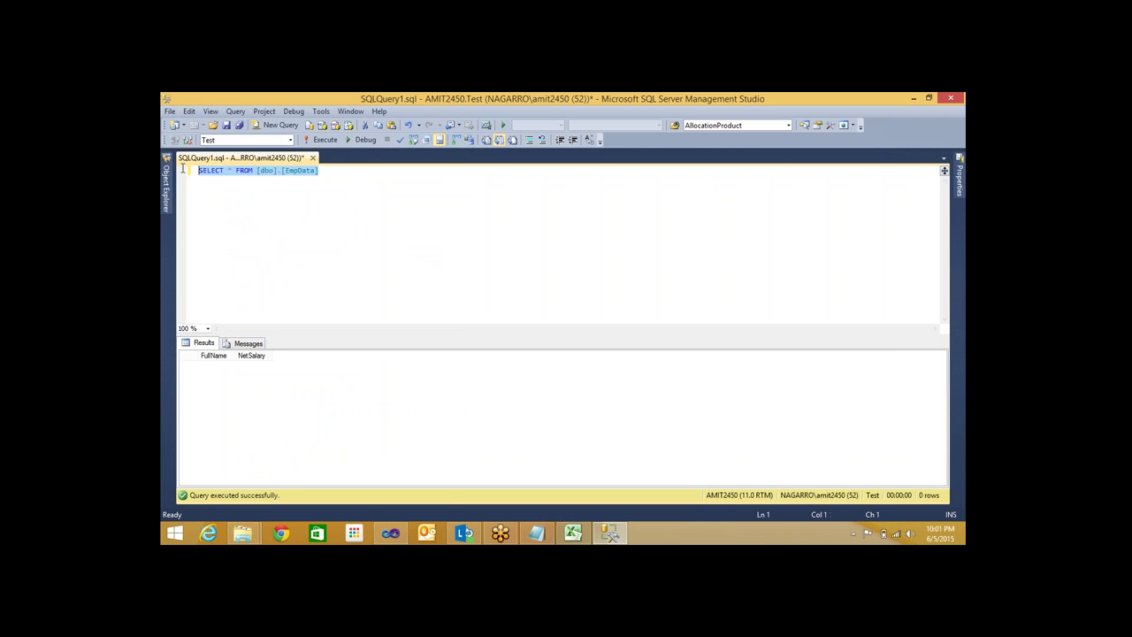
key("F5")
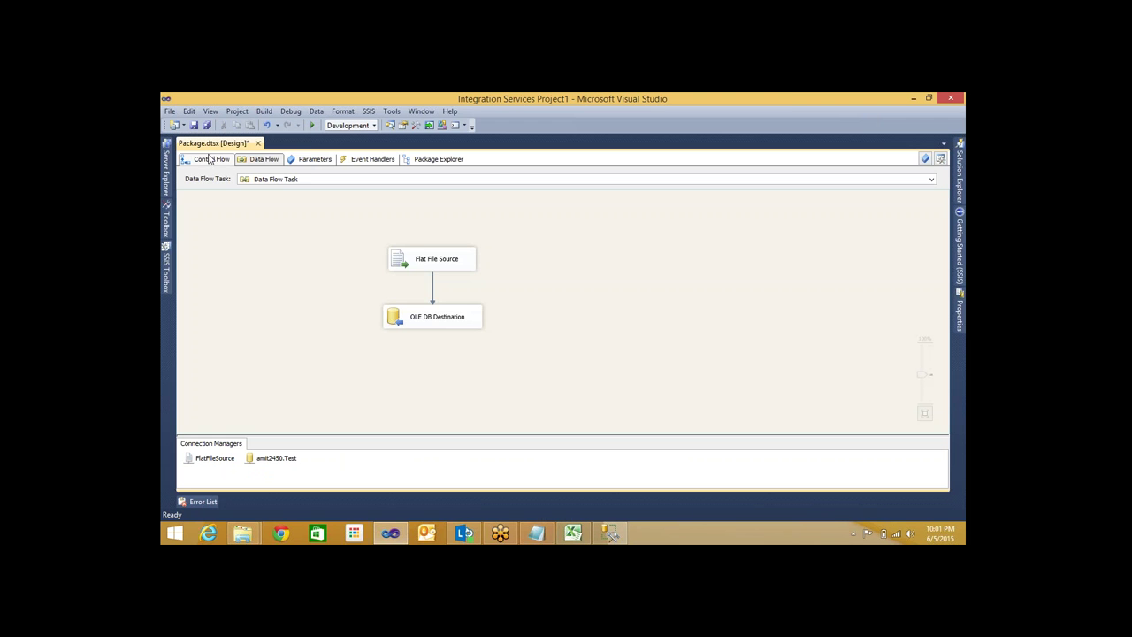
left_click(211, 159)
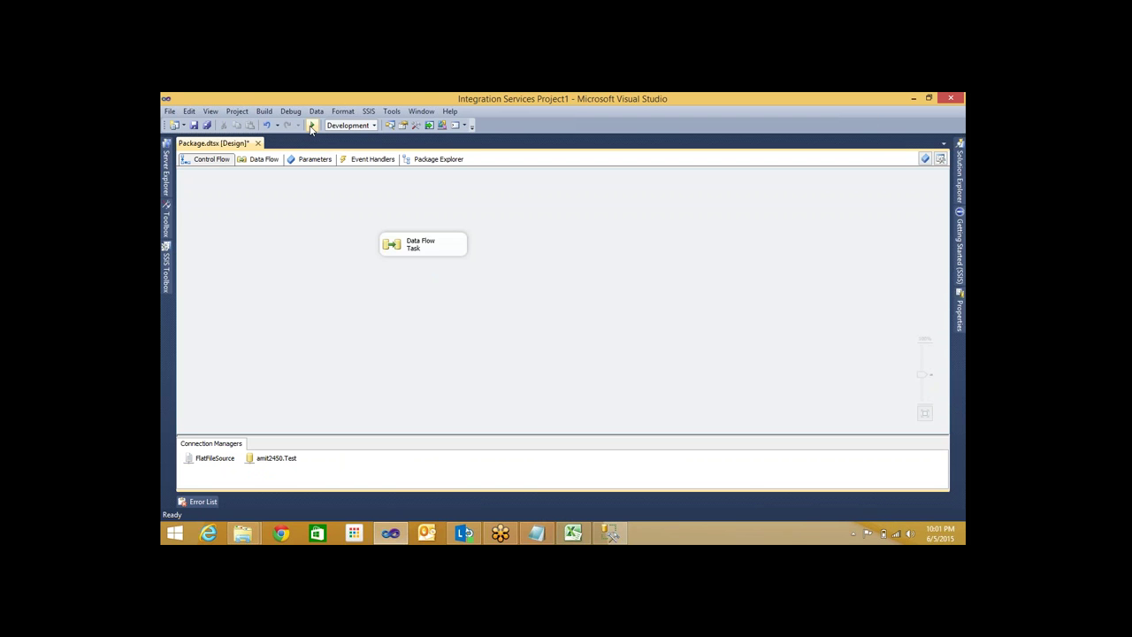
Run Package.dtsx in debug mode and view the data flow showing 2 rows
left_click(312, 126)
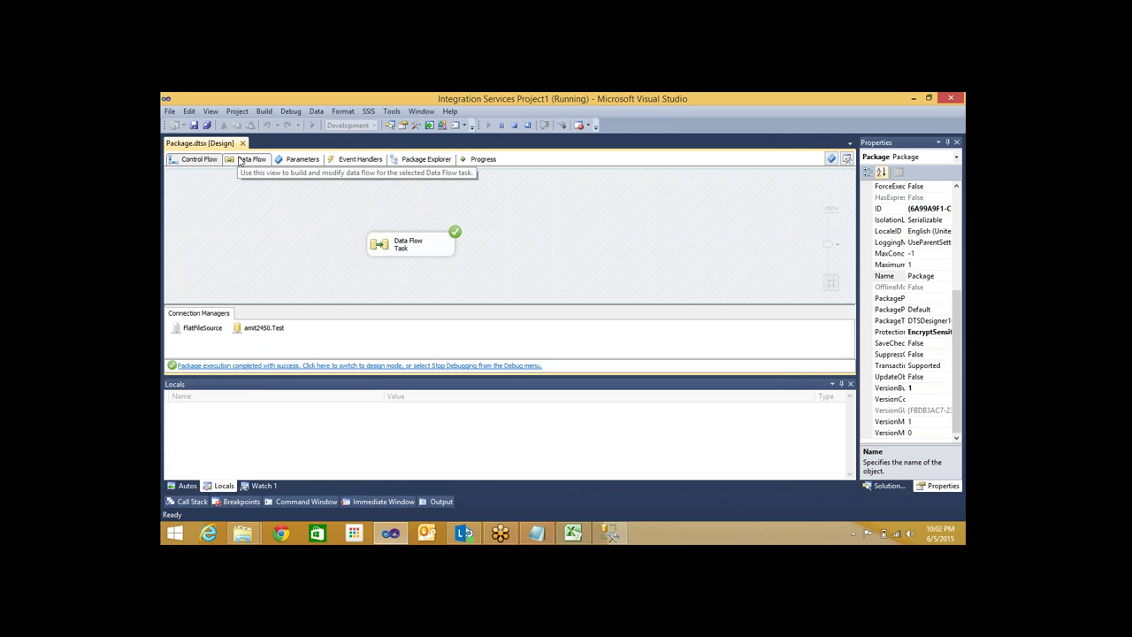
left_click(240, 161)
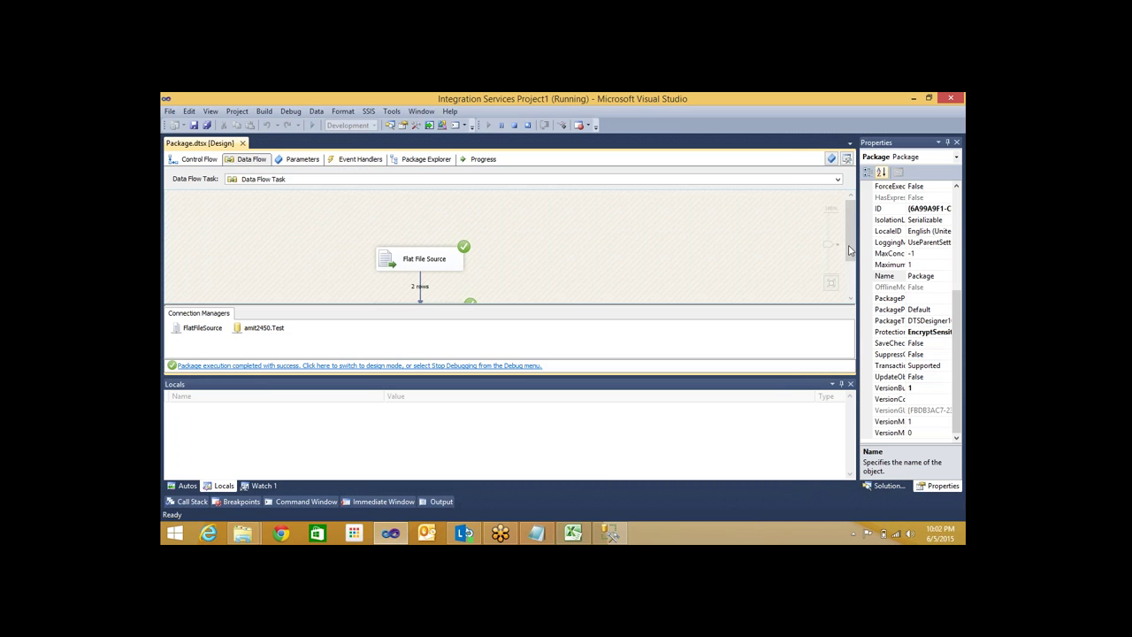
Inspect both loaded EmpData rows, NetSalary 5000 and 6000, then return to SSDT
left_click(608, 533)
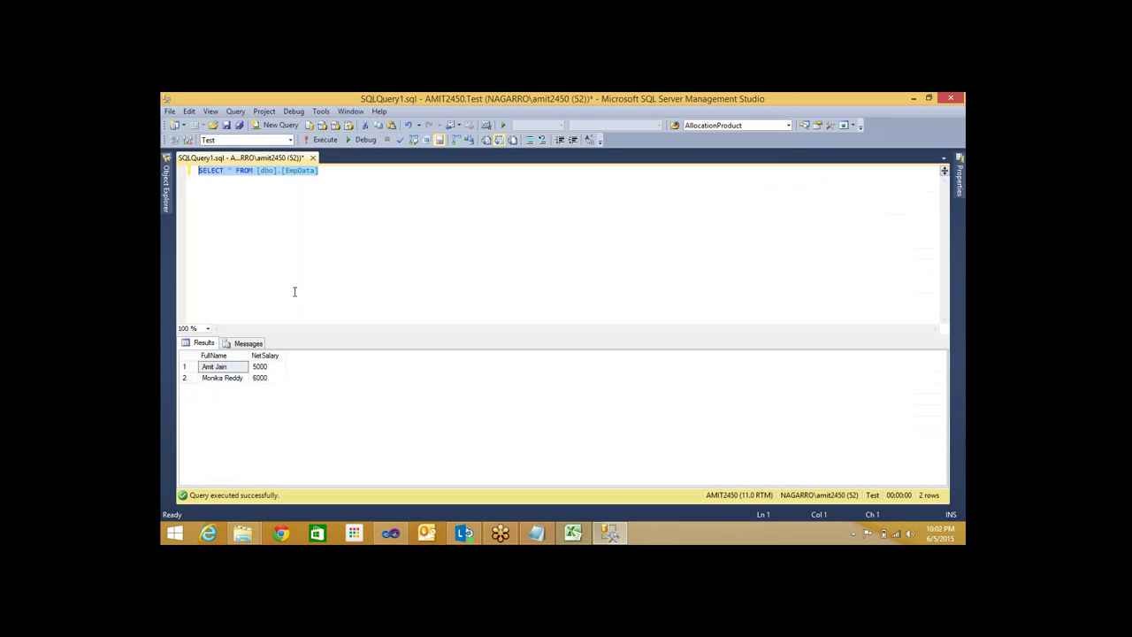
left_click(219, 368)
key("Down")
key("Right")
key("Up")
key("Left")
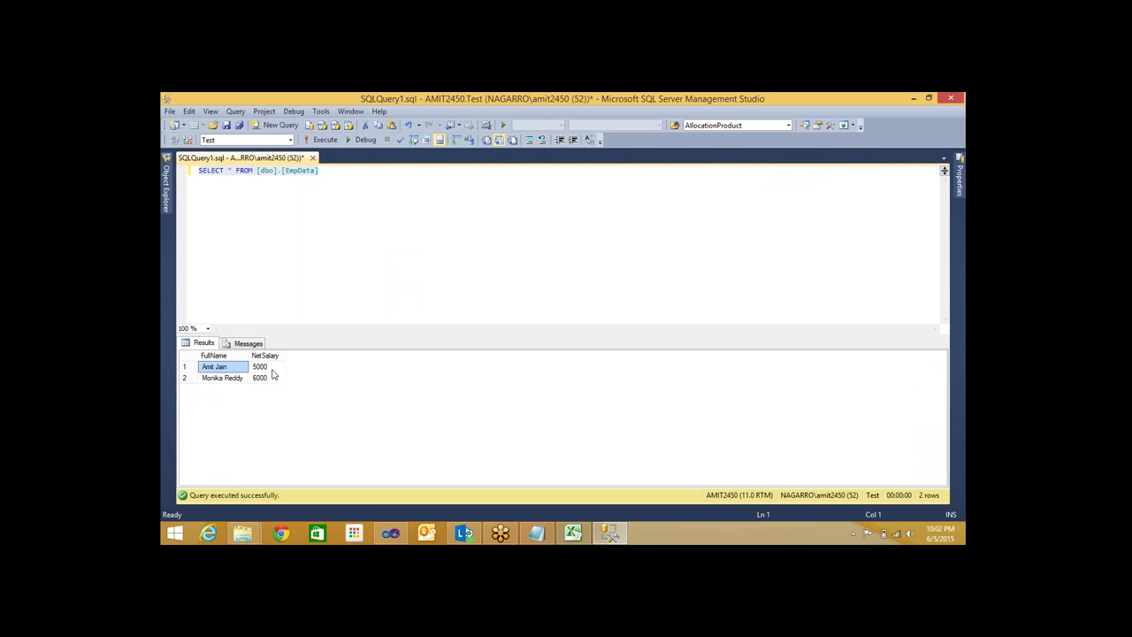
key("Right")
left_click(232, 369)
left_click(276, 371)
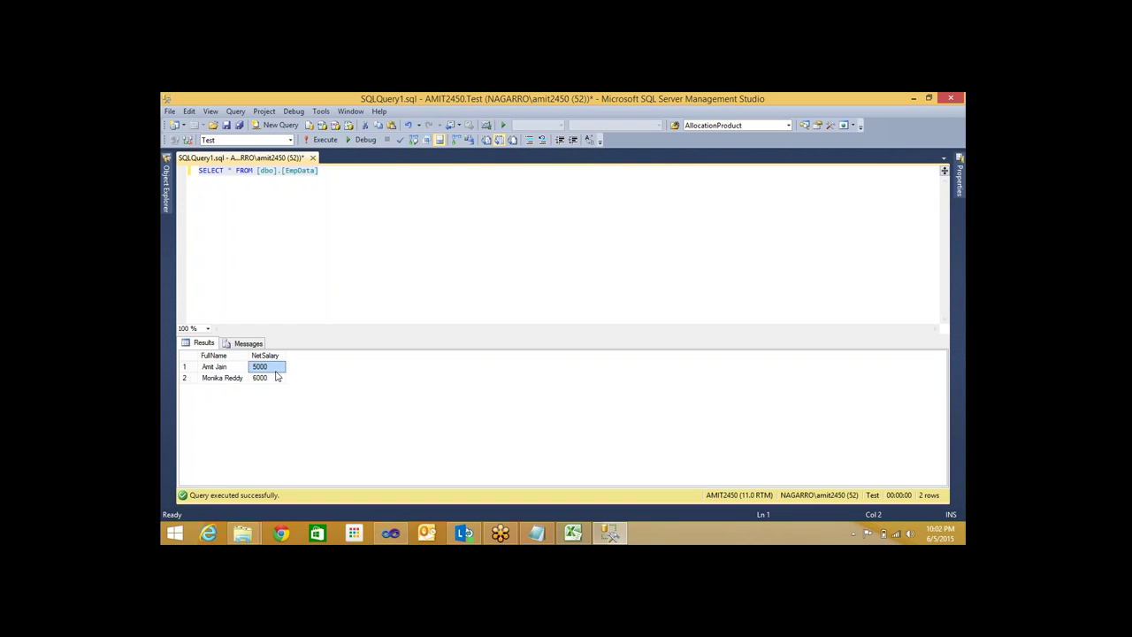
left_click(215, 380)
key("Up")
left_click(246, 379)
key("Up")
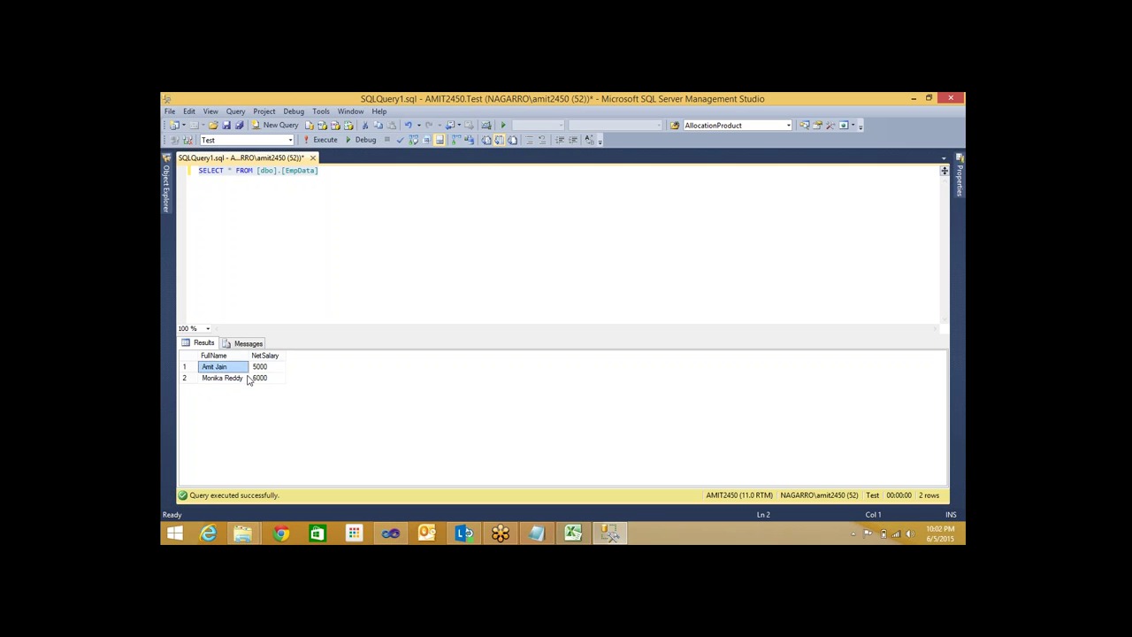
left_click(260, 379)
key("Up")
key("Left")
left_click(220, 382)
key("Up")
left_click(264, 380)
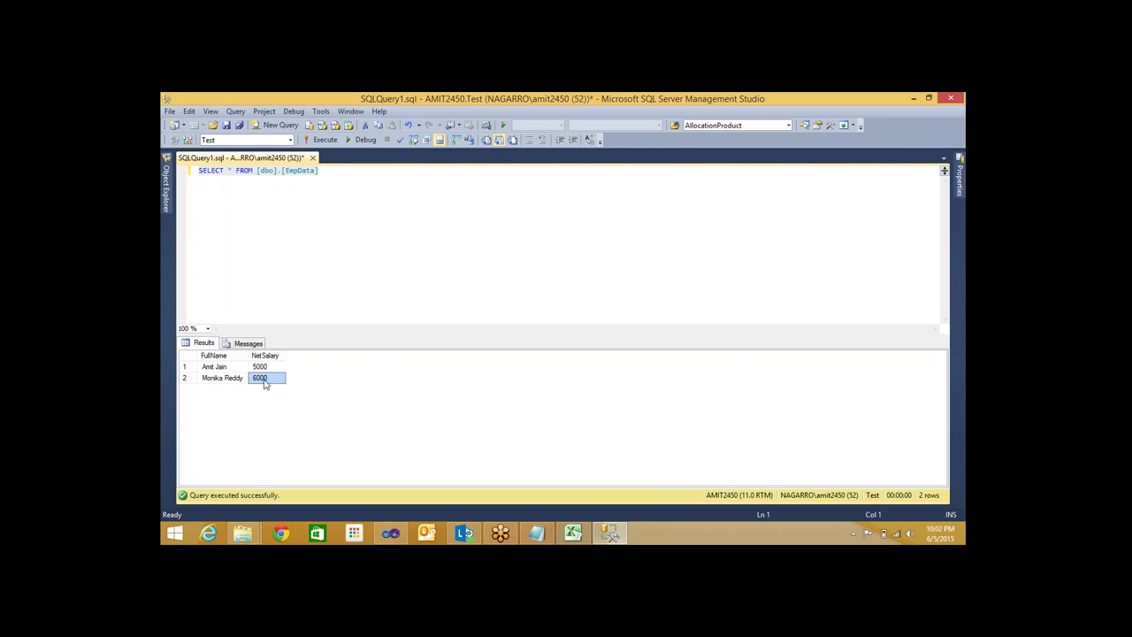
left_click(233, 380)
key("Up")
left_click(247, 379)
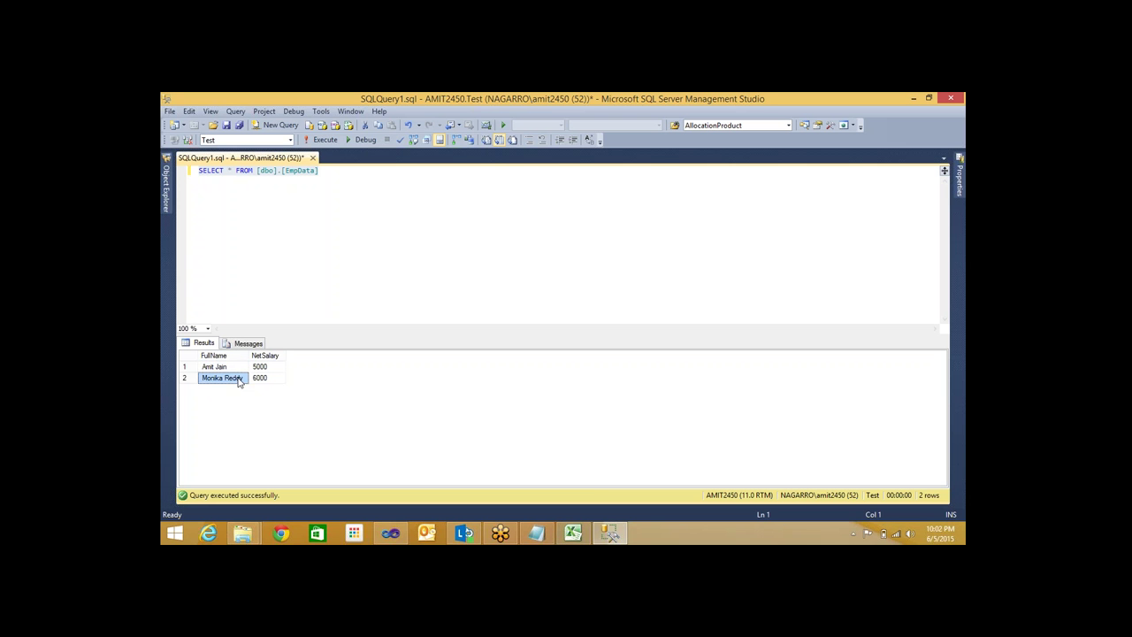
left_click(264, 381)
left_click(221, 379)
left_click(237, 369)
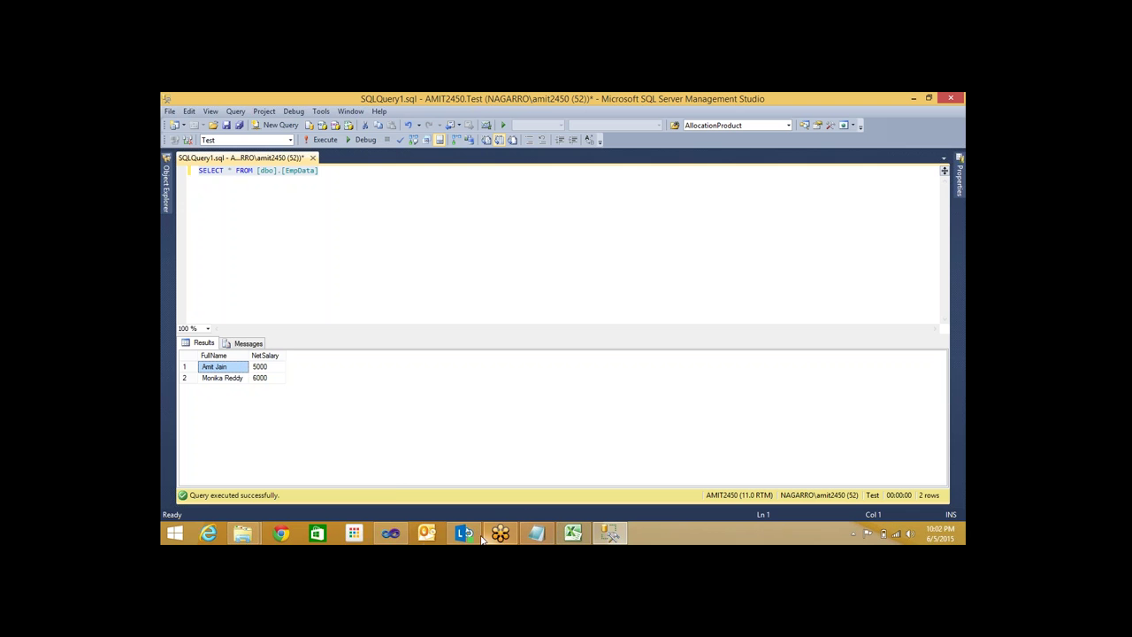
left_click(390, 533)
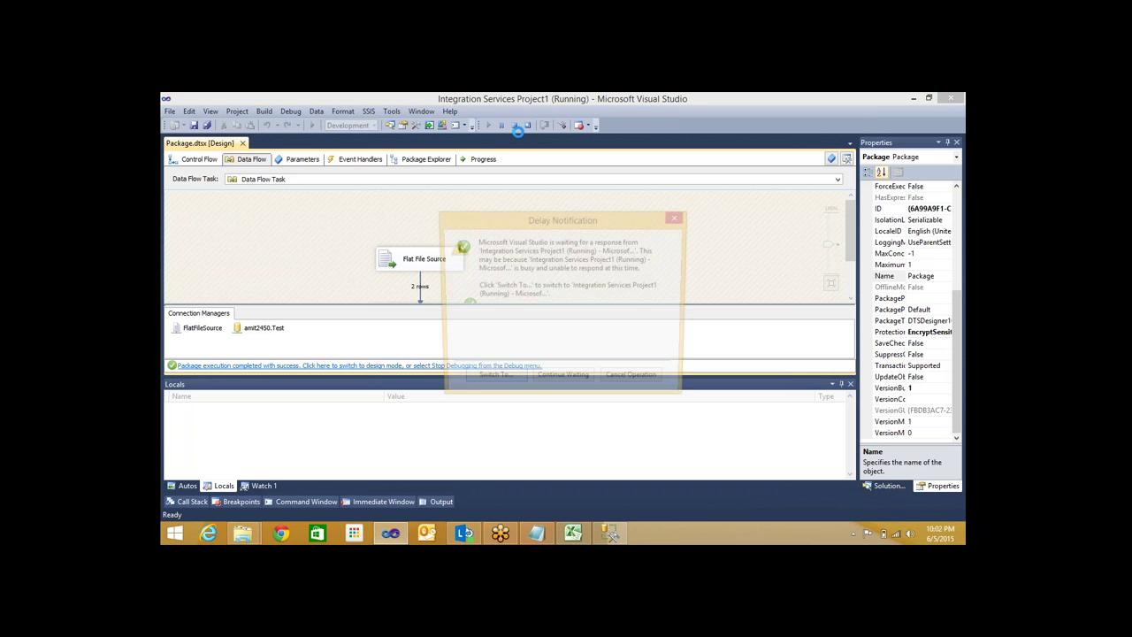
Answer the Delay Notification and dismiss the repeated 'Value cannot be null' and COM cast errors
left_click(564, 382)
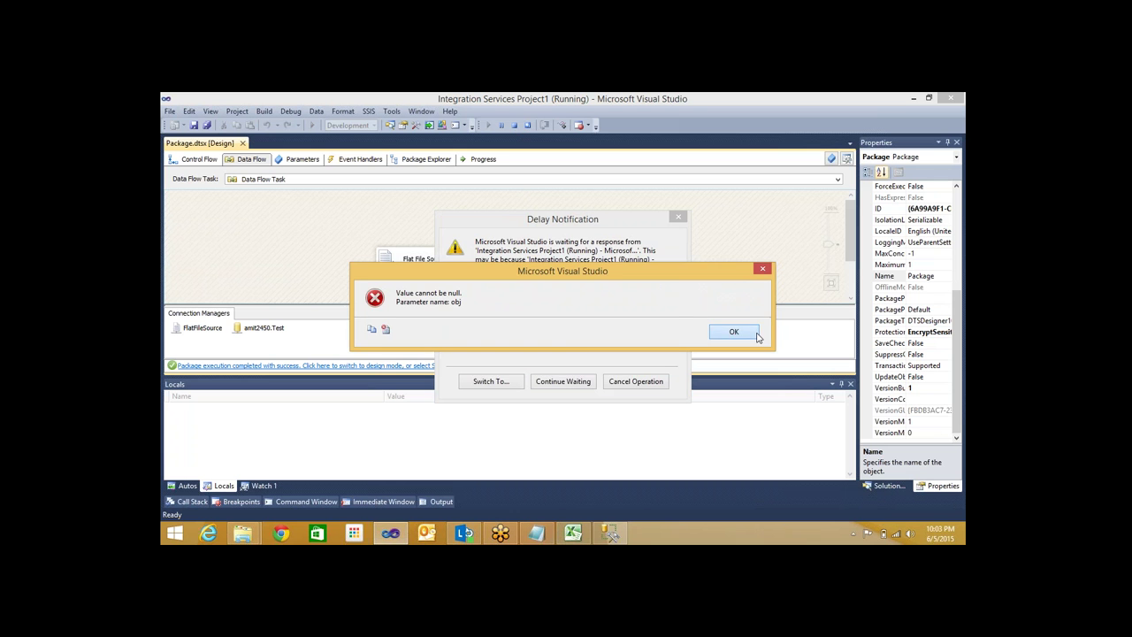
left_click(734, 332)
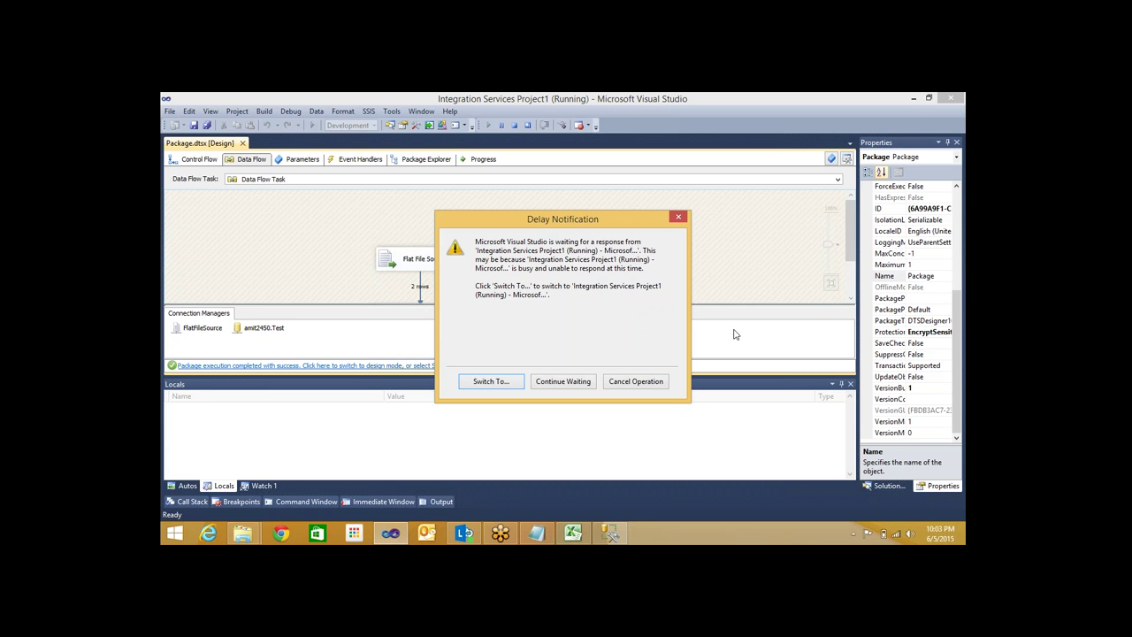
left_click(632, 389)
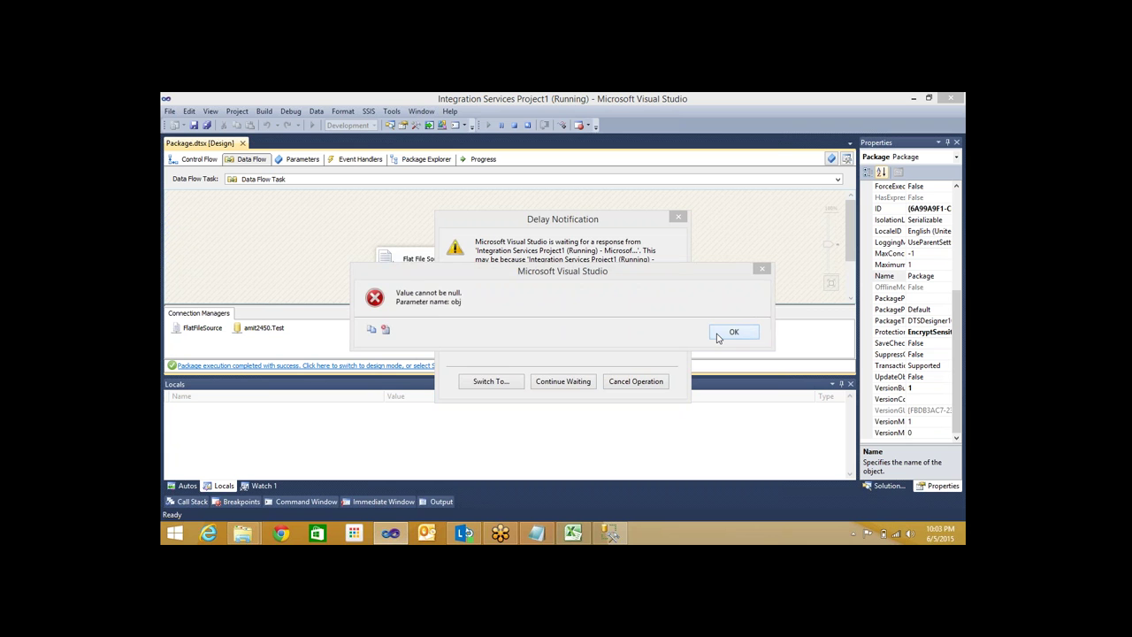
left_click(730, 334)
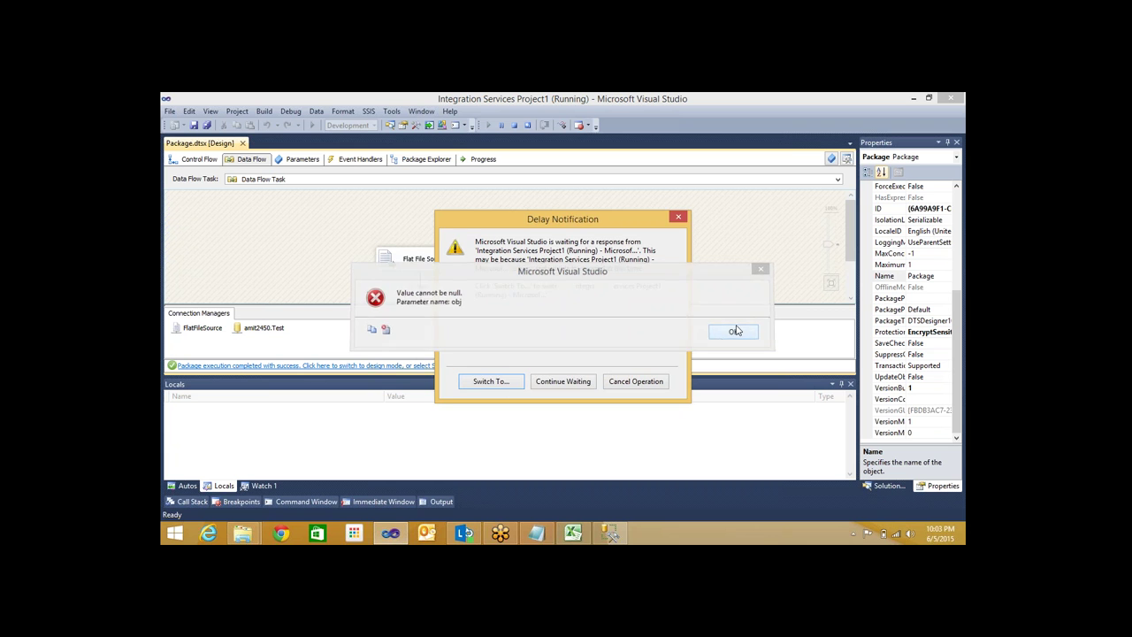
left_click(500, 383)
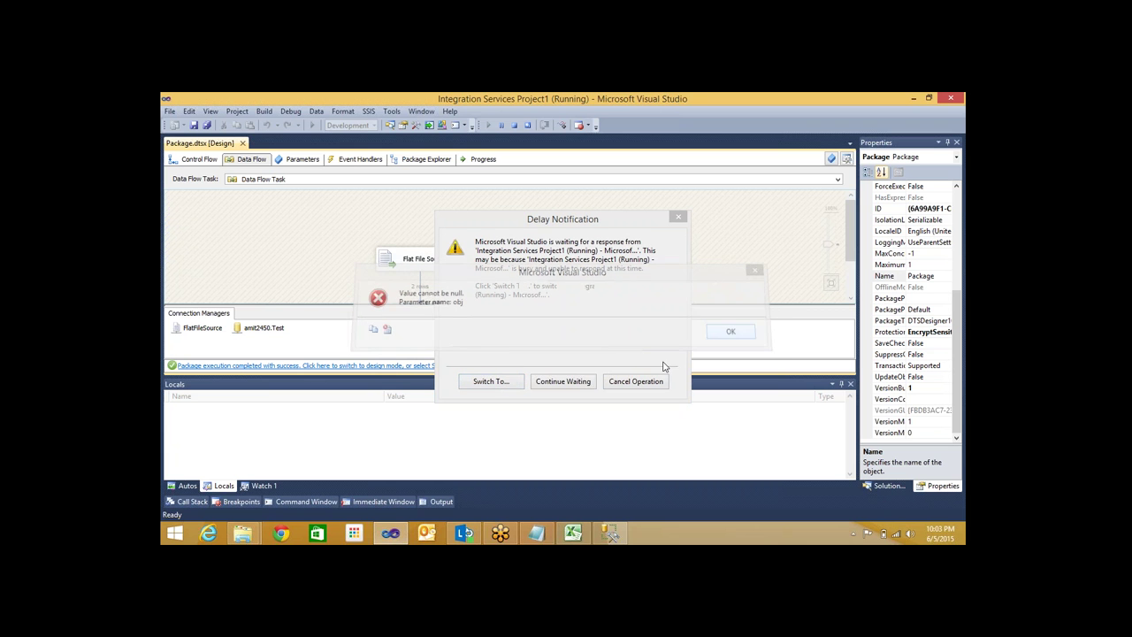
left_click(619, 381)
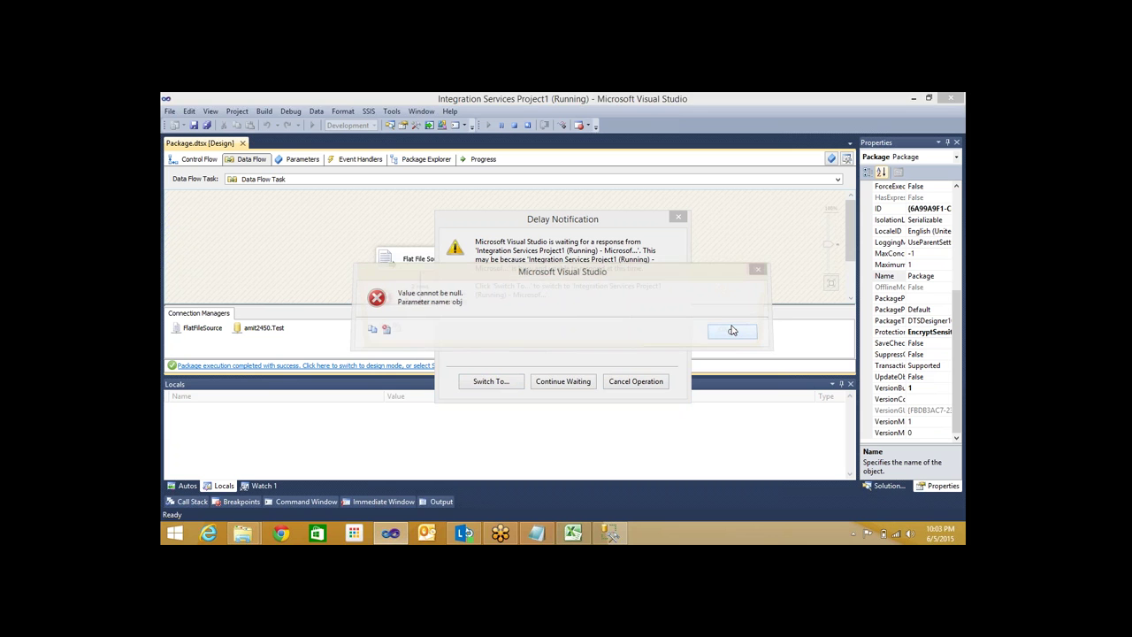
left_click(733, 331)
left_click(732, 331)
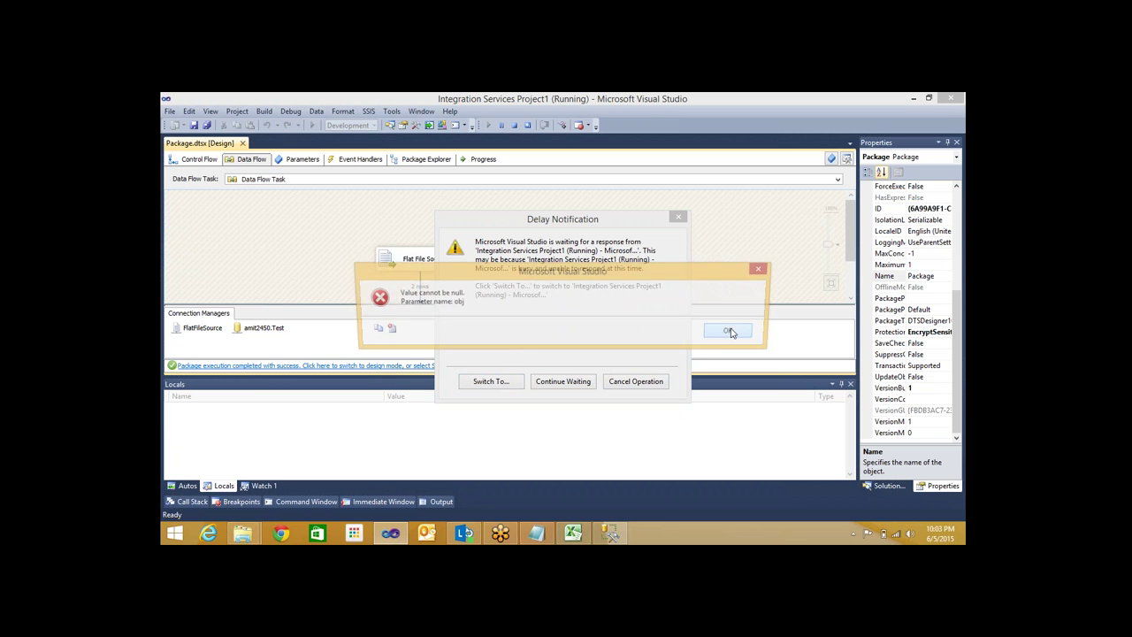
left_click(730, 332)
key("Return")
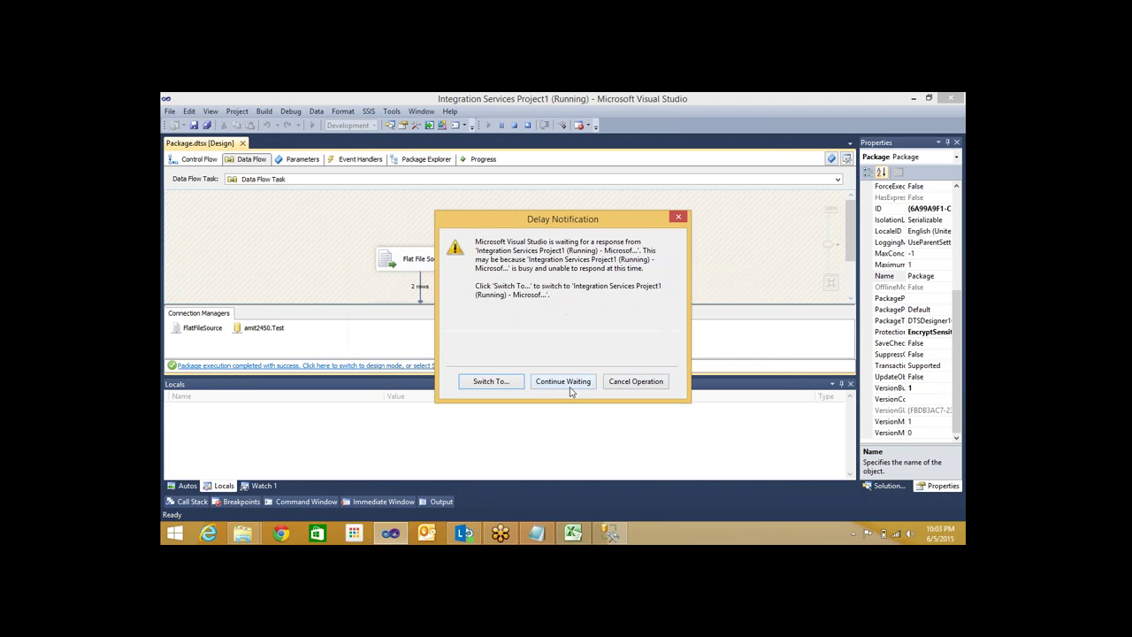
Keep clearing the delay notices and null-value errors, then bring up the taskbar menu for Task Manager
left_click(563, 381)
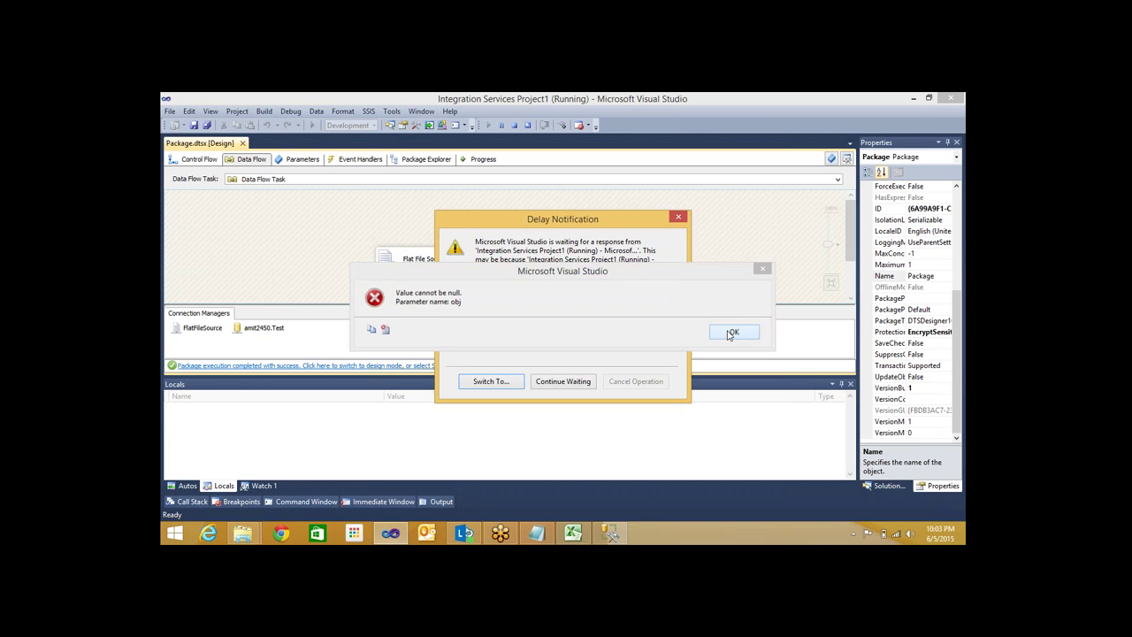
left_click(731, 333)
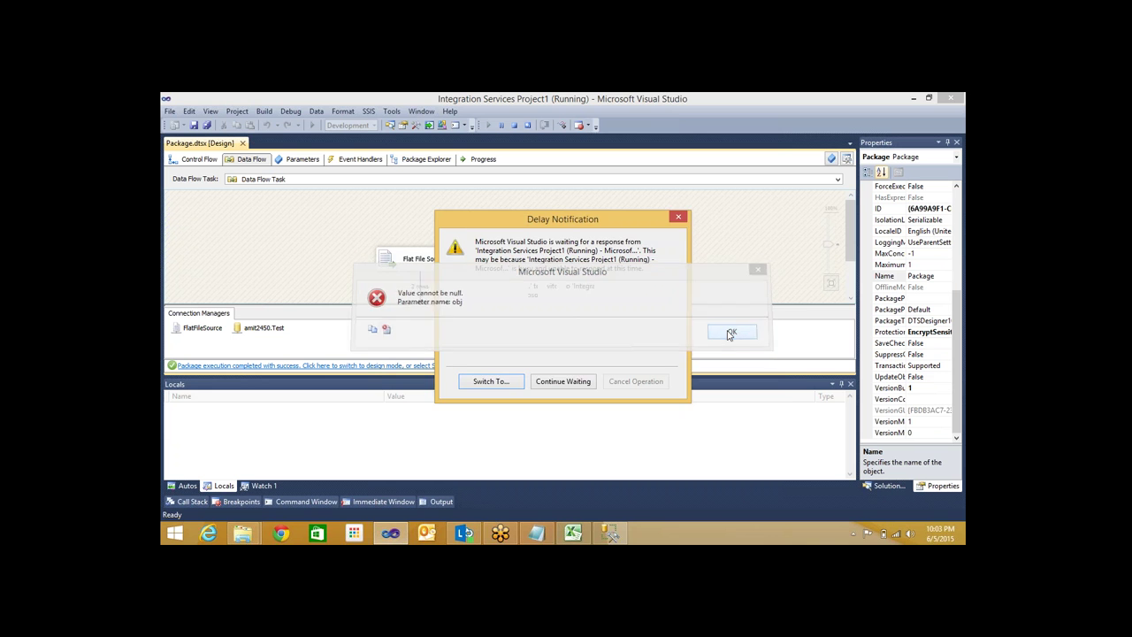
left_click(563, 382)
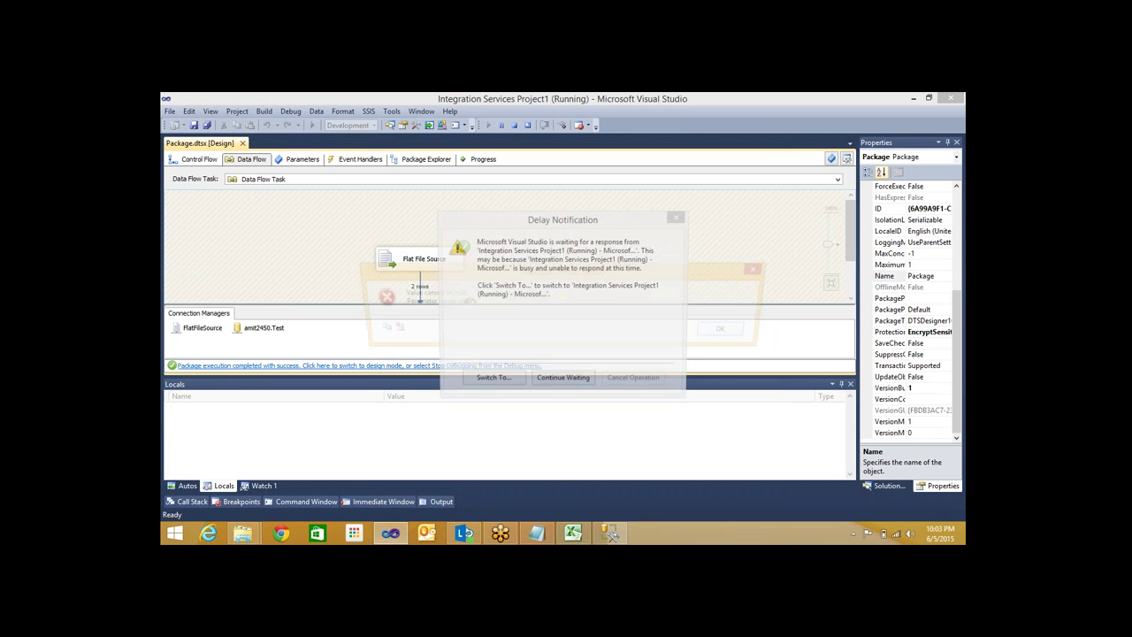
left_click(731, 331)
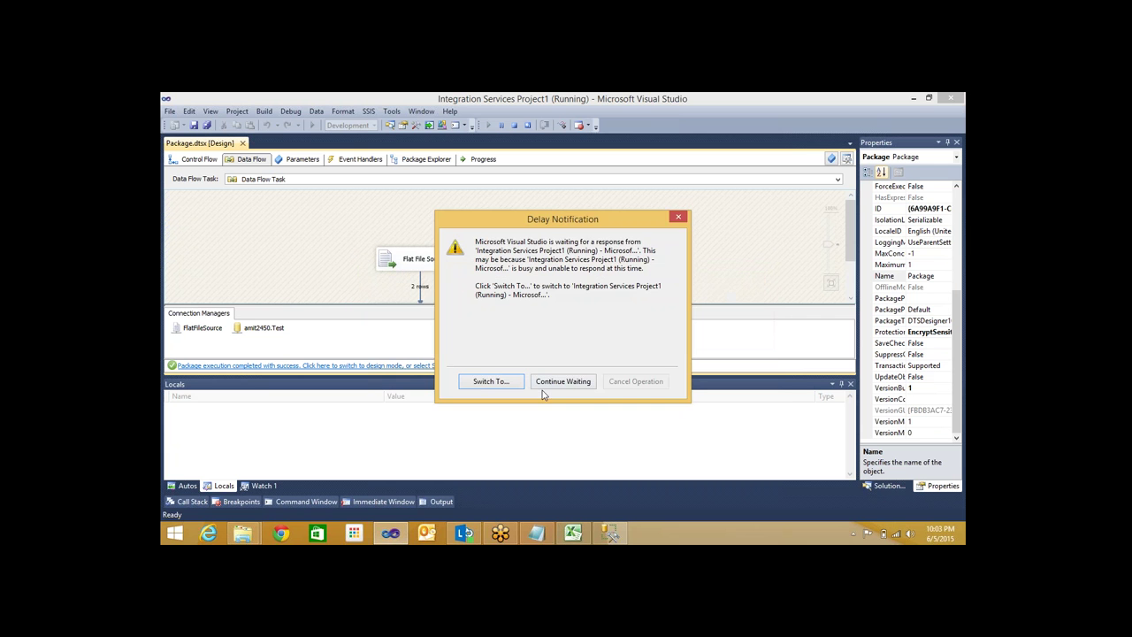
left_click(557, 381)
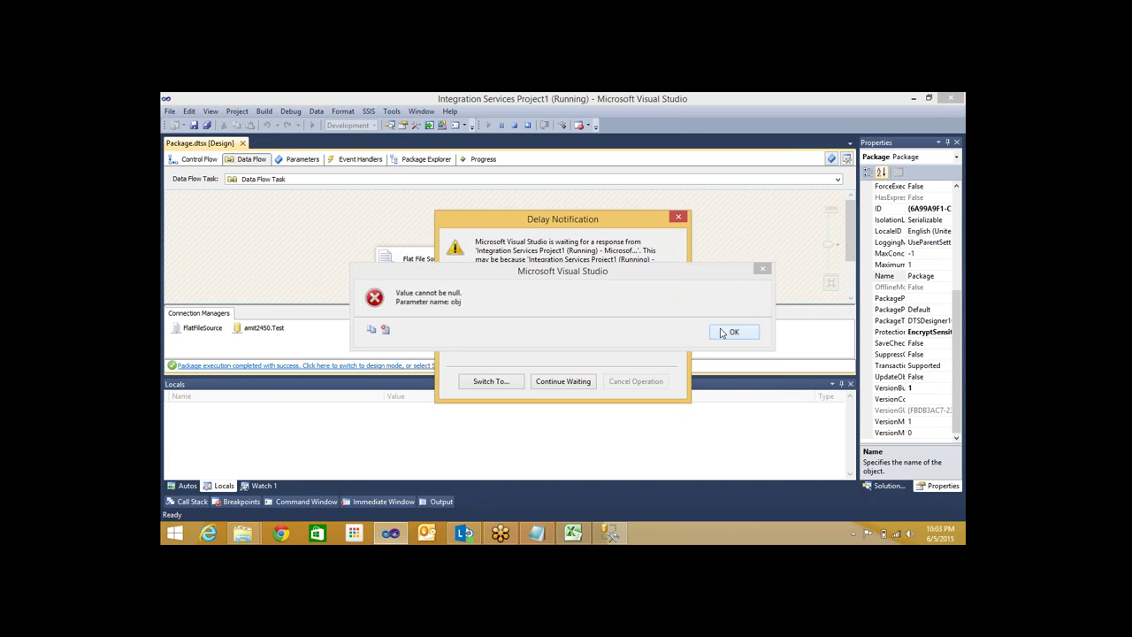
left_click(741, 334)
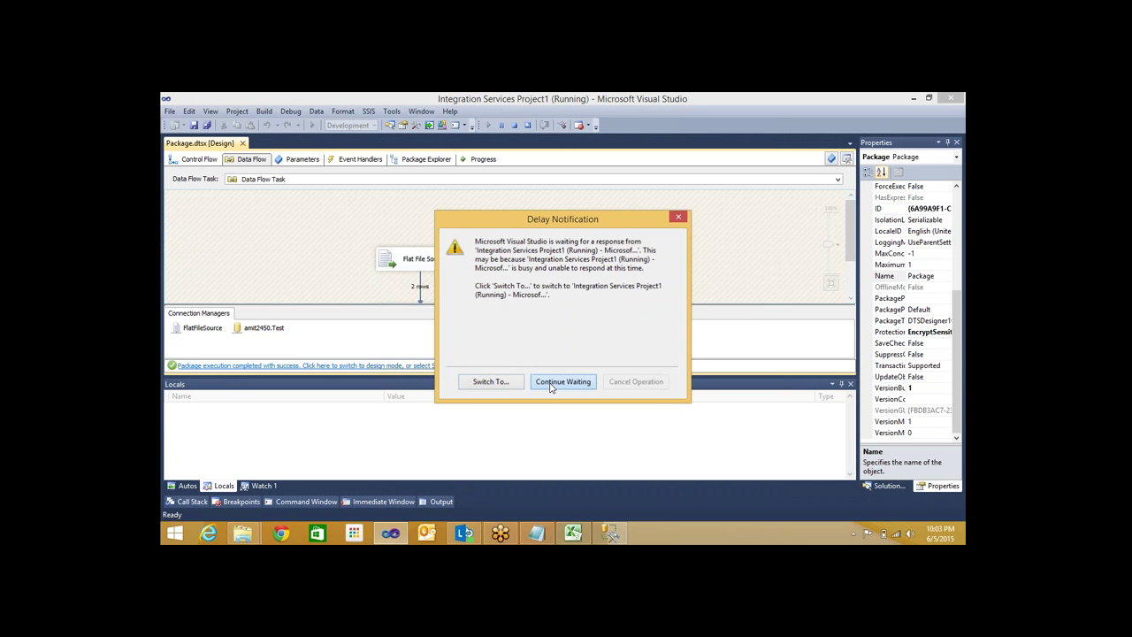
left_click(729, 333)
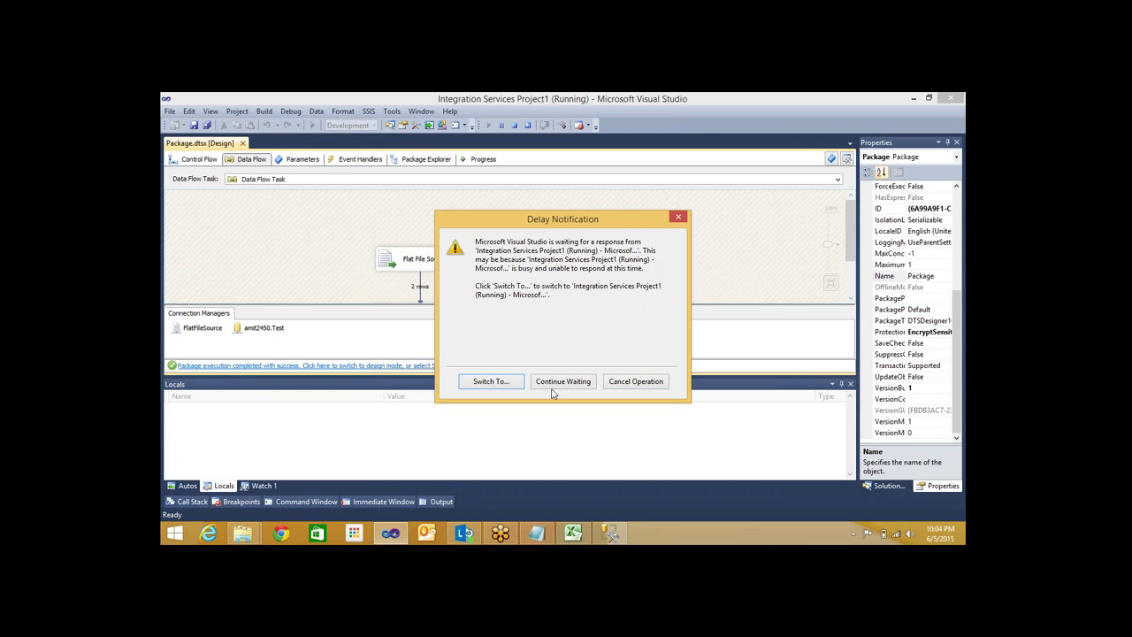
left_click(559, 382)
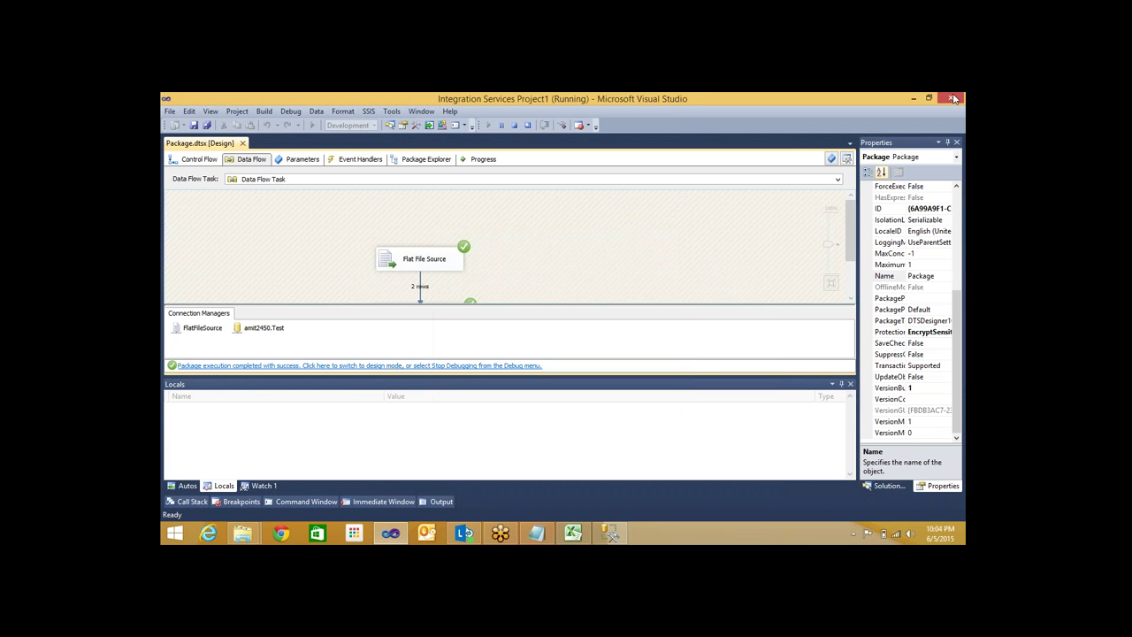
left_click(954, 98)
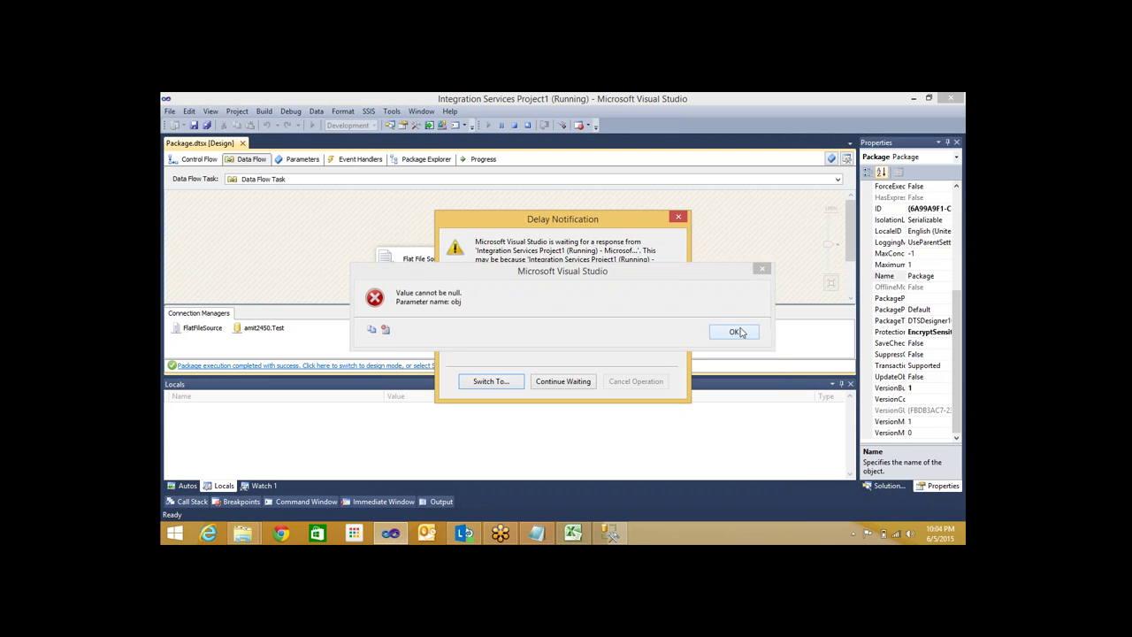
left_click(734, 331)
left_click(563, 382)
right_click(670, 532)
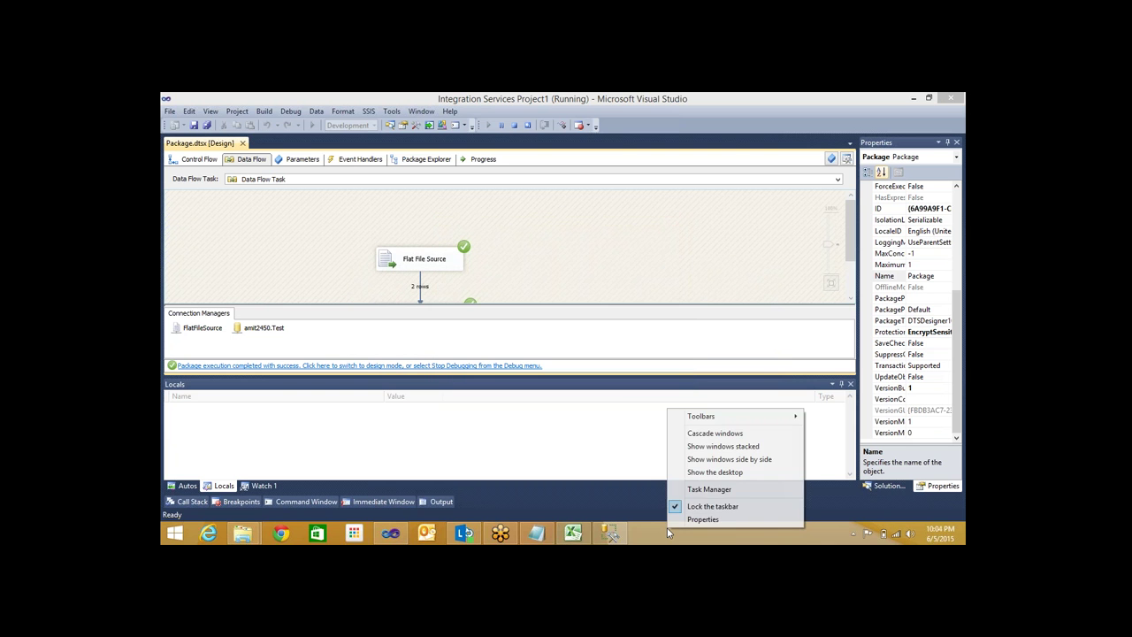
End the frozen Microsoft Visual Studio 2010 task and reopen Integration Services Project1.sln
left_click(696, 489)
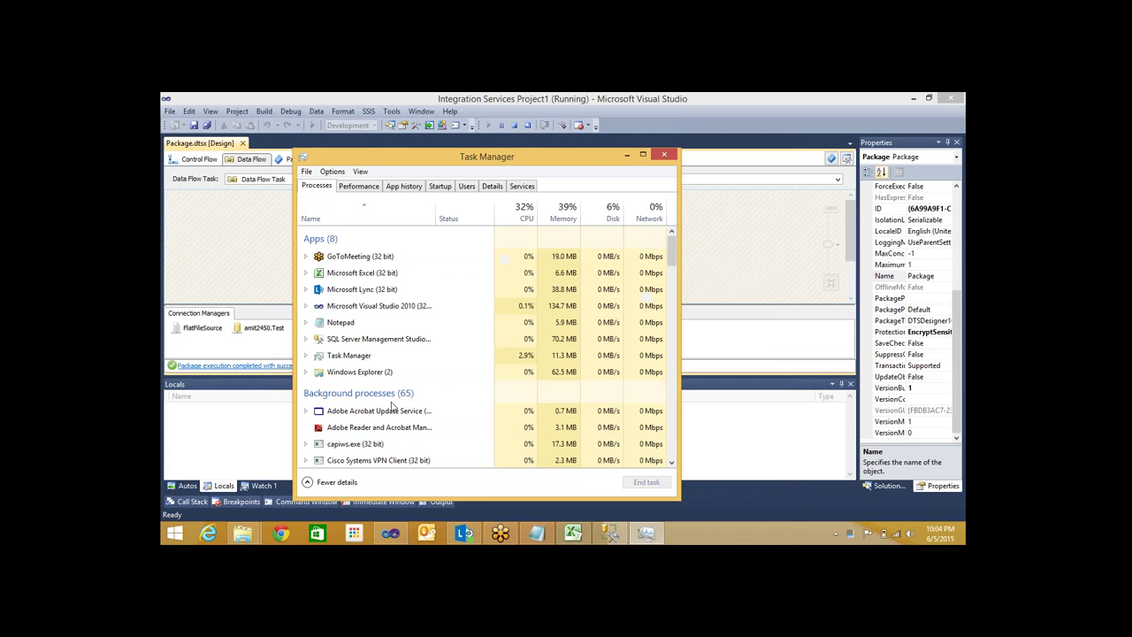
right_click(386, 307)
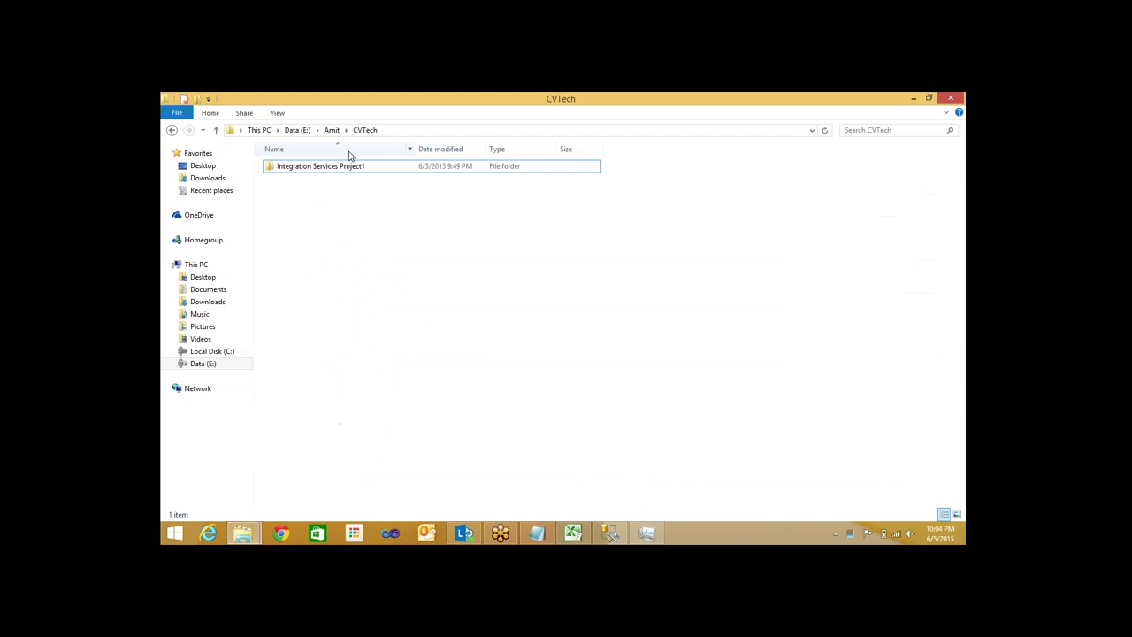
double_click(344, 166)
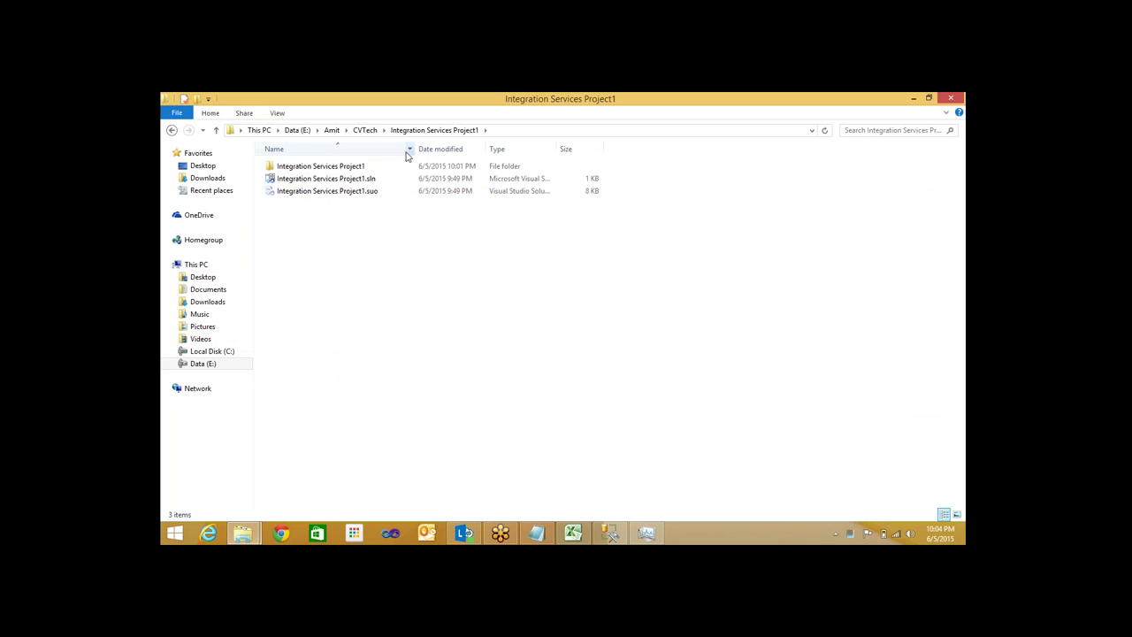
left_click(340, 180)
left_click(649, 534)
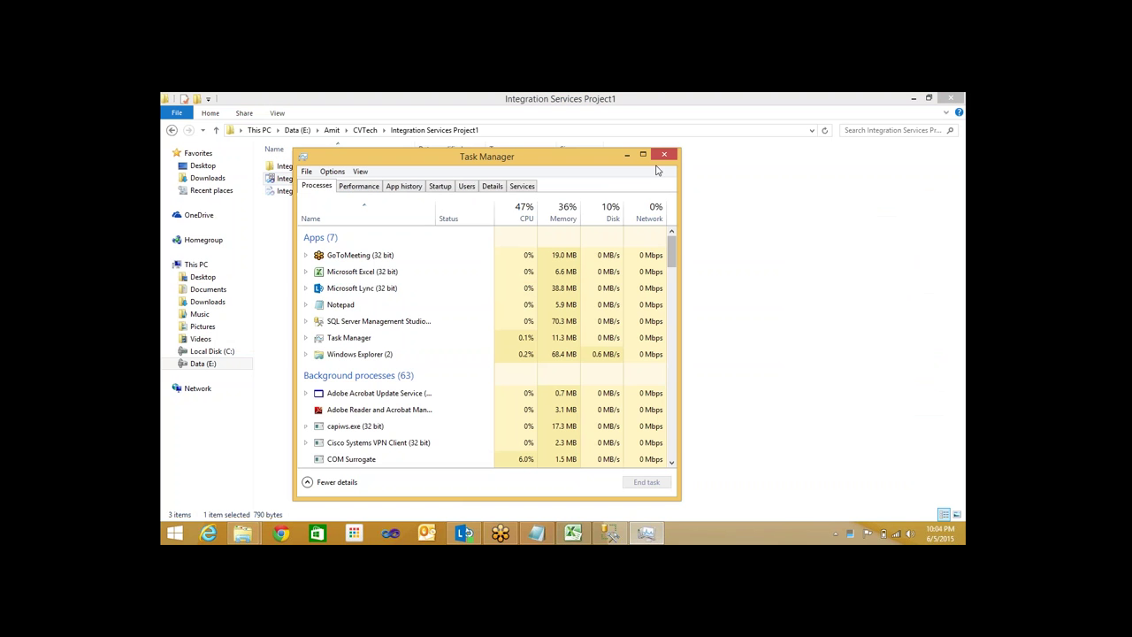
left_click(664, 156)
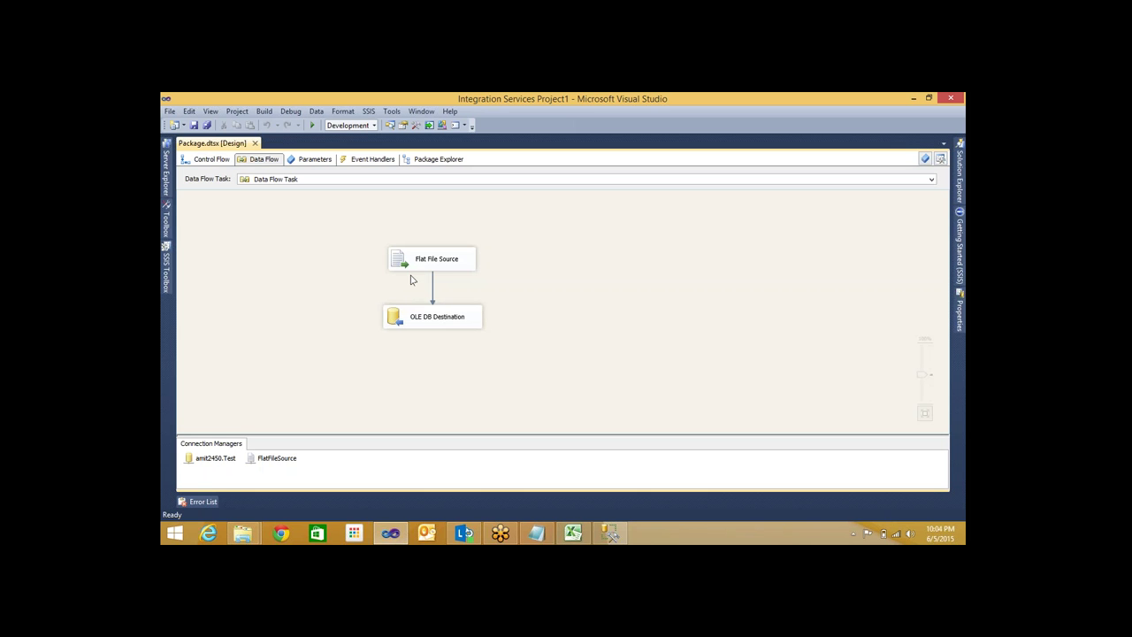
Select the Flat File Source and OLE DB Destination, then show the desktop with Win+D
left_click(416, 266)
left_click(430, 327)
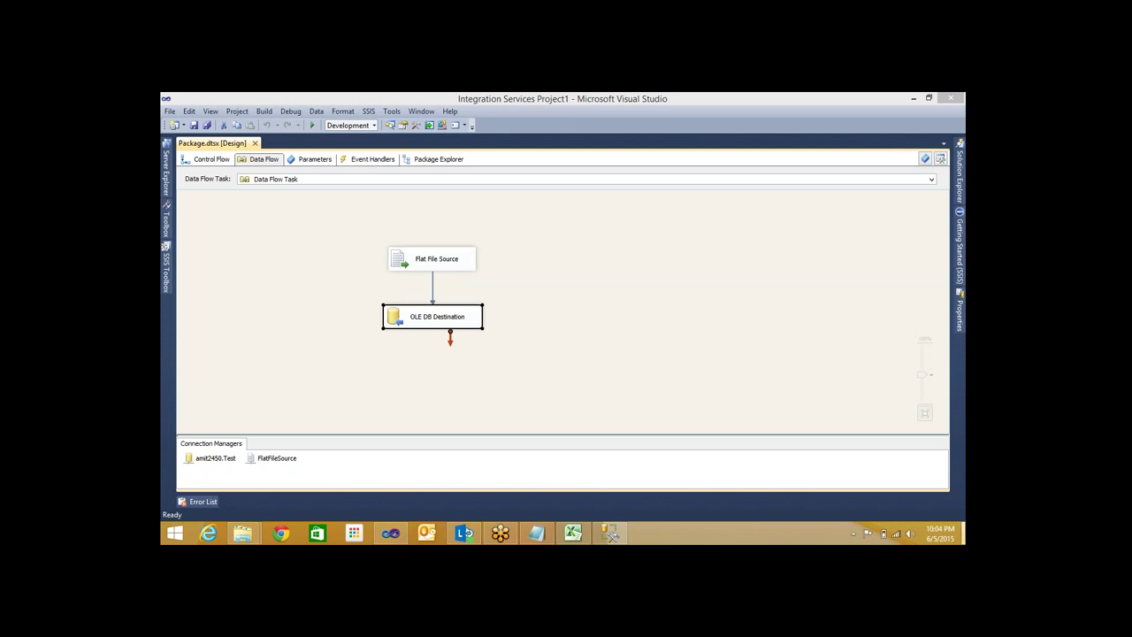
key("super+d")
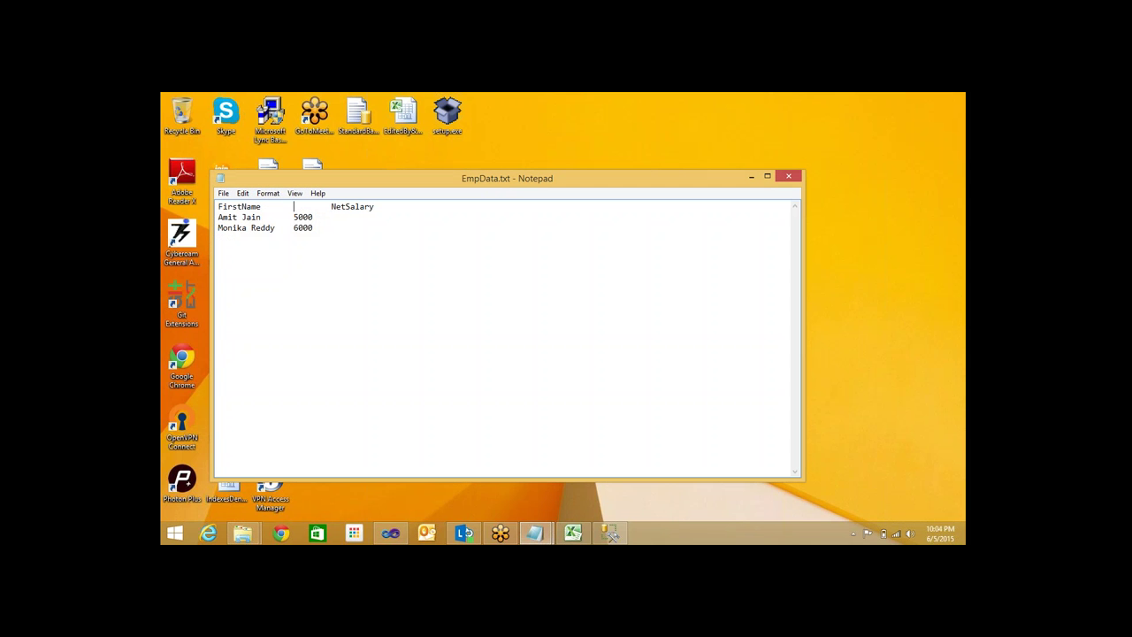
Rewrite the header as tab-separated FirstName, LastName, Salary and Deductions columns
type("LastName")
key("Tab")
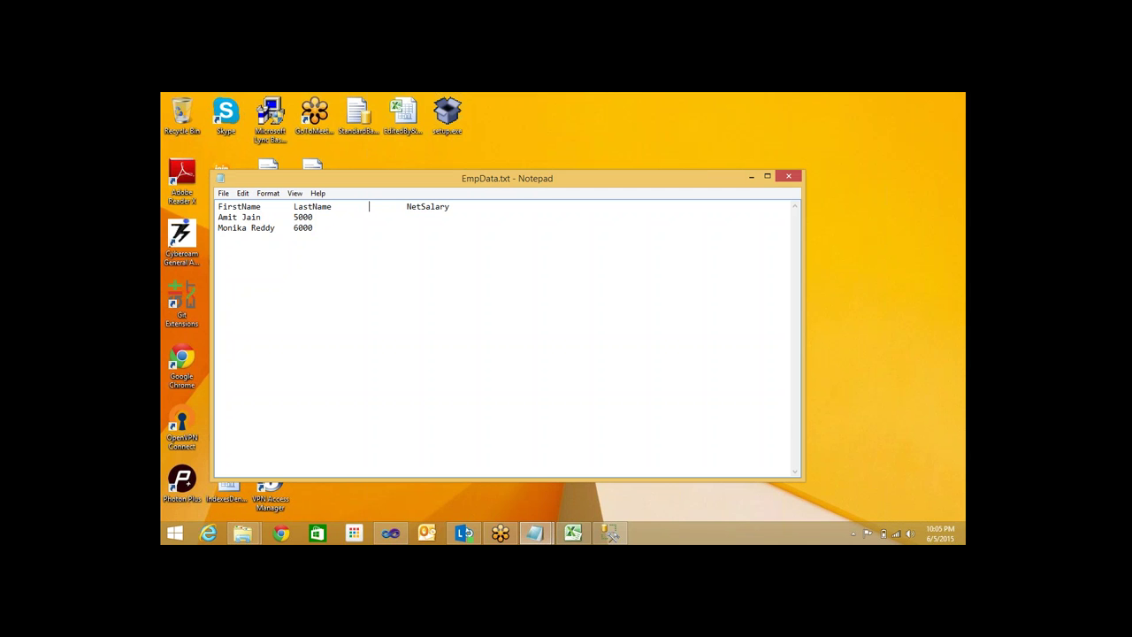
type("Slaary")
key("BackSpace")
key("BackSpace")
key("BackSpace")
key("BackSpace")
key("BackSpace")
type("alary")
key("Delete")
key("Delete")
key("Delete")
key("Delete")
key("Delete")
key("Delete")
key("Delete")
key("Delete")
key("Delete")
key("Delete")
key("Tab")
type("Deductions")
left_click(406, 207)
Tab-separate the names in both data rows and add Deductions values 1000 and 1200
key("Down")
left_click(241, 218)
key("Tab")
key("Right")
key("Right")
key("Right")
key("Right")
key("Right")
key("Right")
key("Right")
key("Right")
key("Right")
type("1000")
left_click(251, 227)
key("BackSpace")
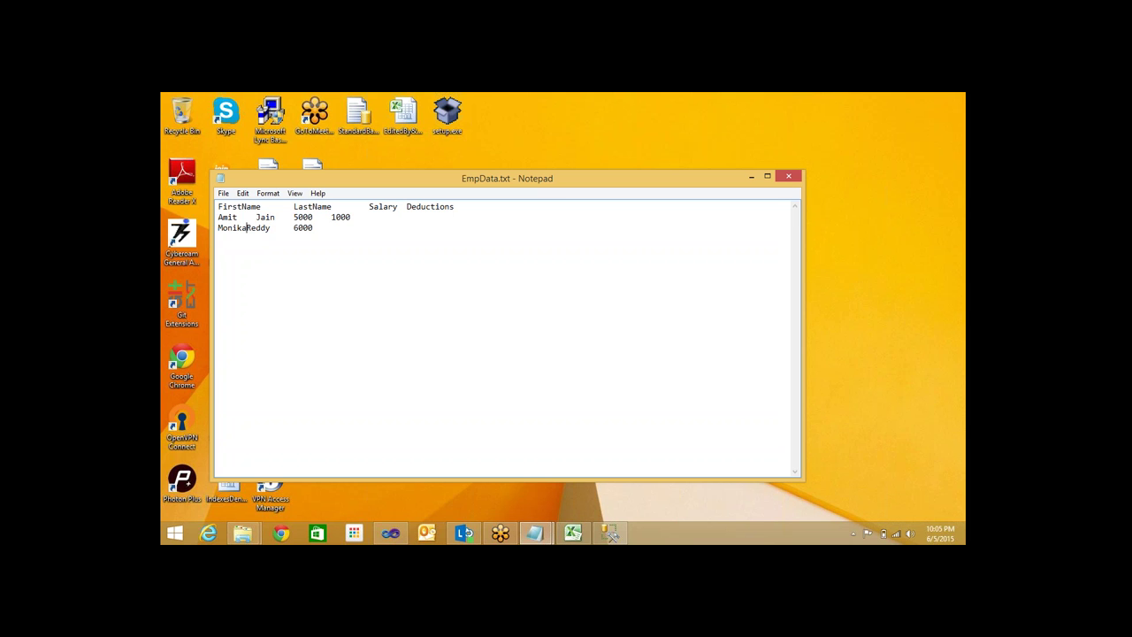
key("Tab")
left_click(293, 227)
key("Tab")
type("1200")
Select the FirstName, LastName and Deductions header text to check the columns
double_click(262, 208)
double_click(290, 208)
left_click_drag(406, 209, 386, 207)
left_click_drag(455, 206, 444, 207)
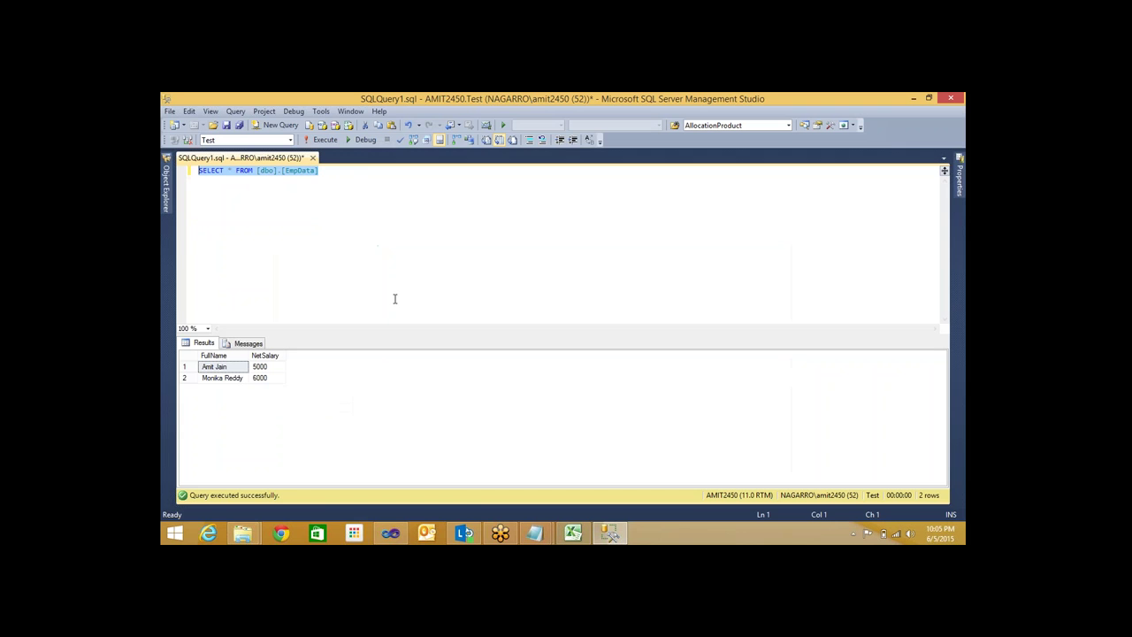
Run SELECT * FROM EmpData, then type 'FirstName + LastName' and 'Salary - Deductions' on new lines beneath it
key("F5")
key("F5")
key("F6")
key("F6")
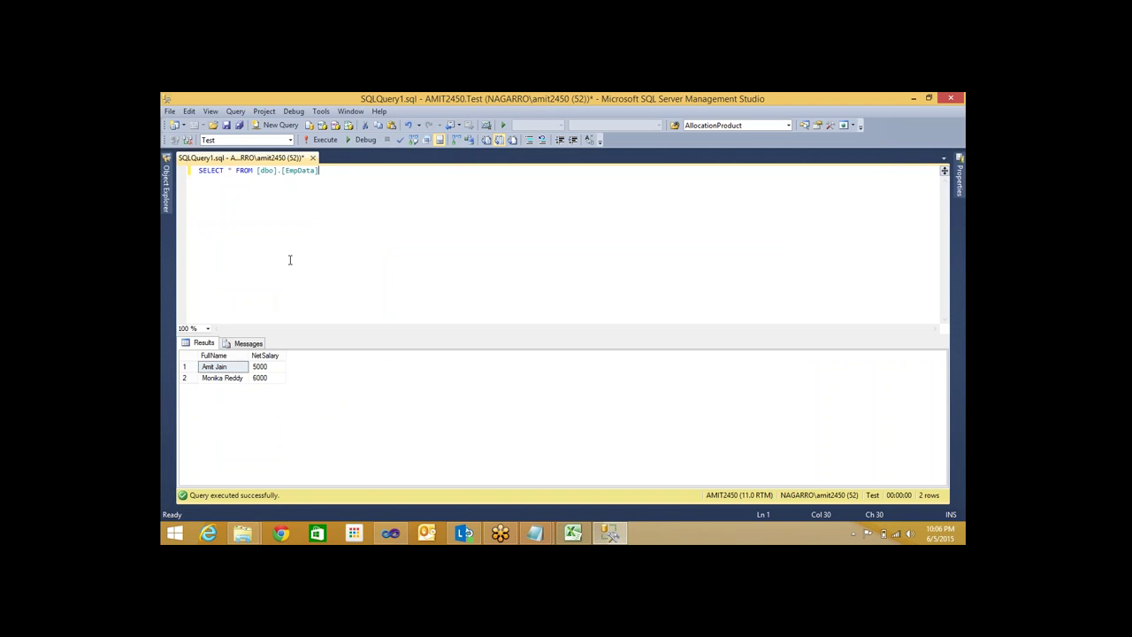
key("Return")
key("Return")
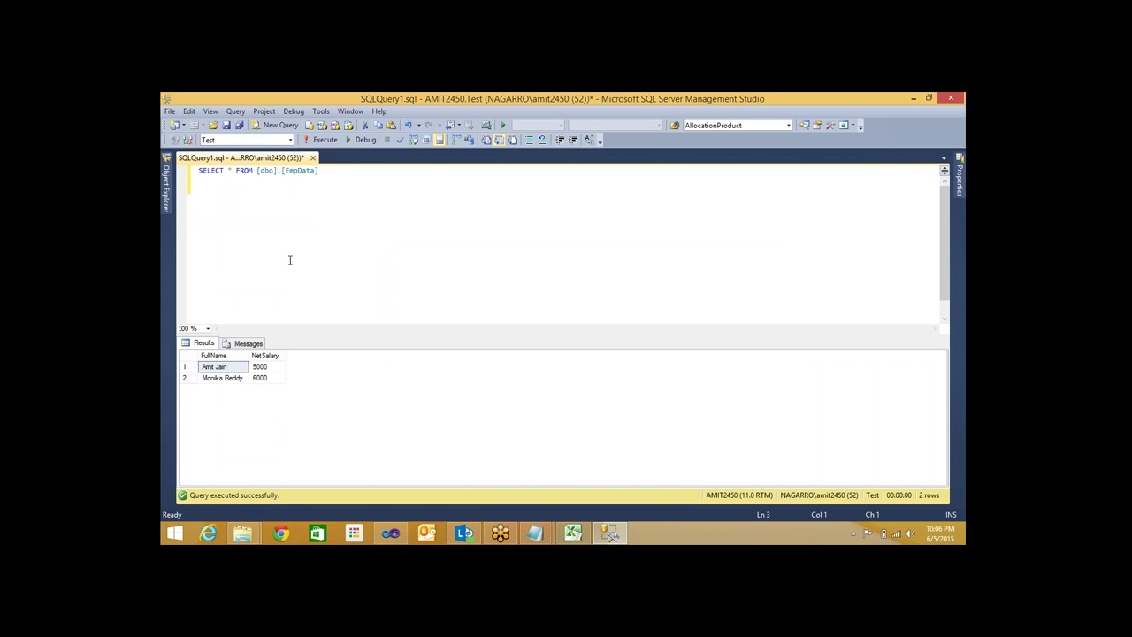
type("FirstName + LastName")
key("Return")
type("Salary - Ded")
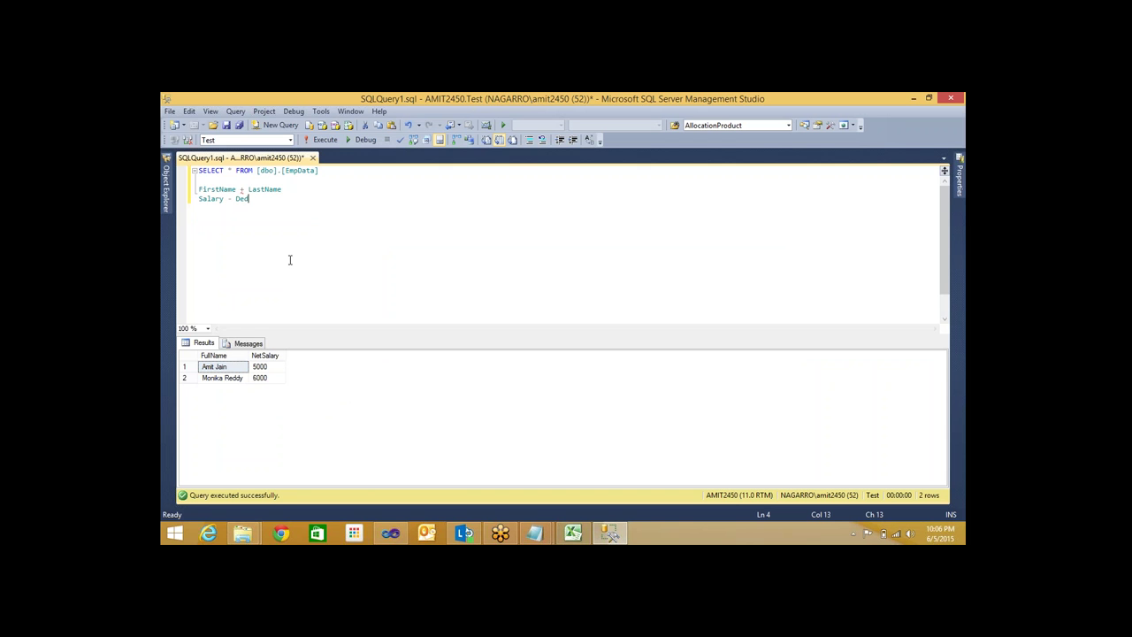
type("uctions")
Reselect EmpData.txt as the FlatFileSource connection's file from the package's Control Flow
left_click(395, 538)
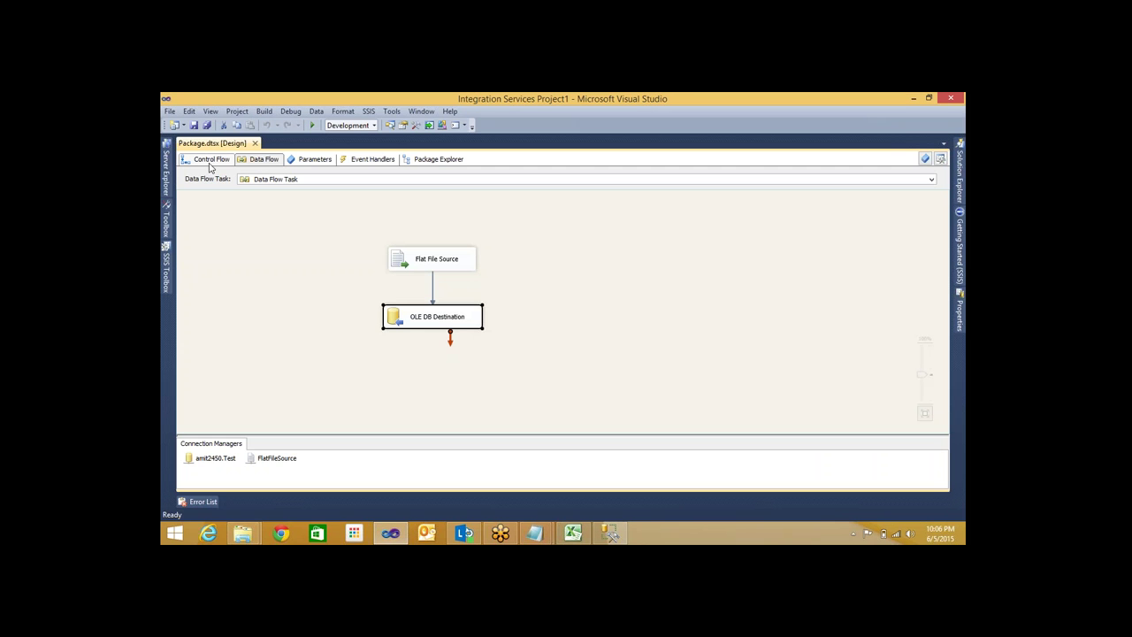
left_click(207, 159)
left_click(277, 458)
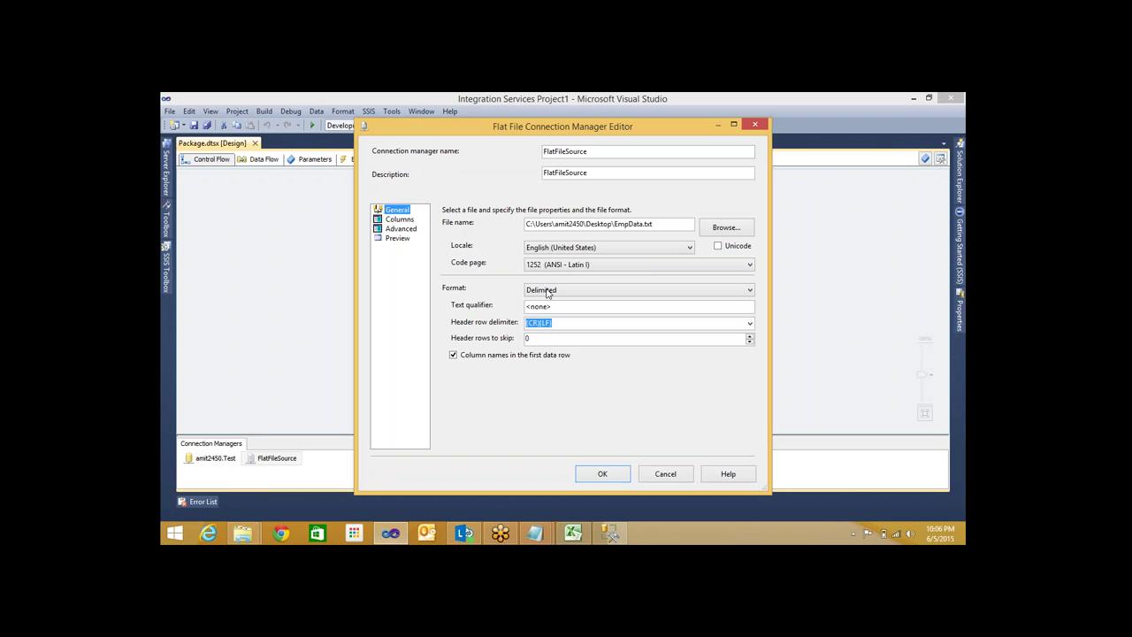
left_click(720, 228)
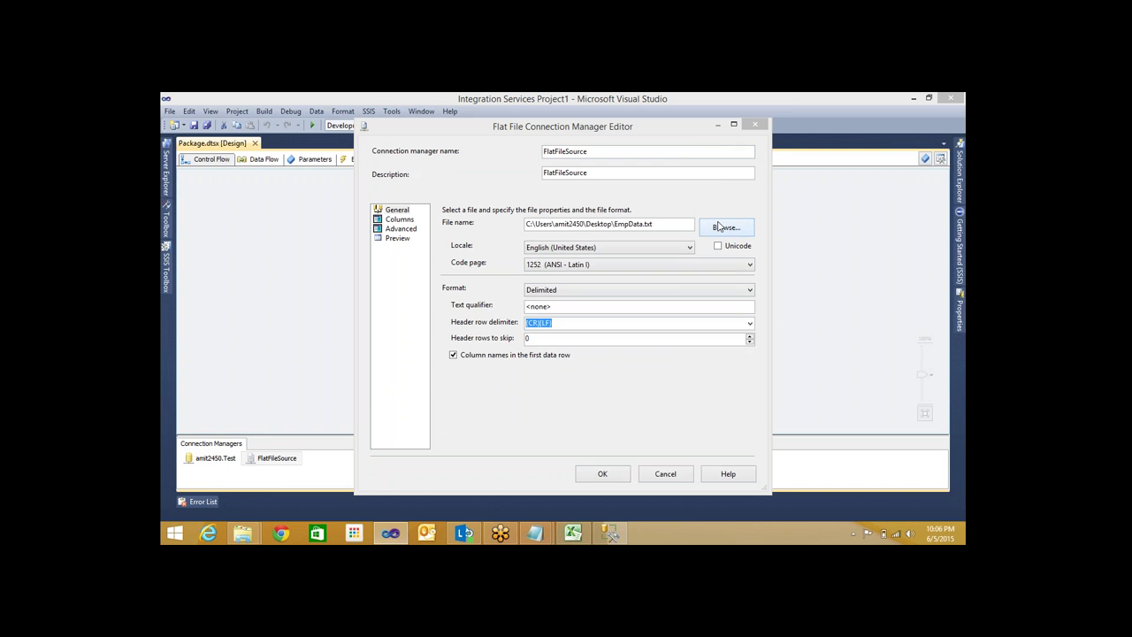
double_click(501, 279)
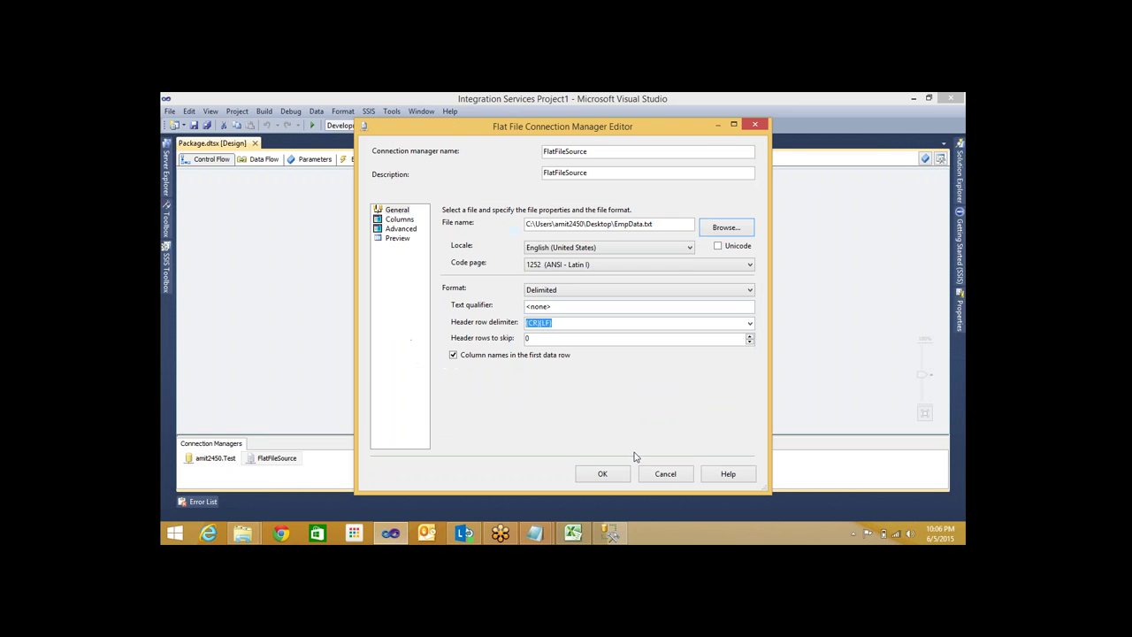
left_click(603, 474)
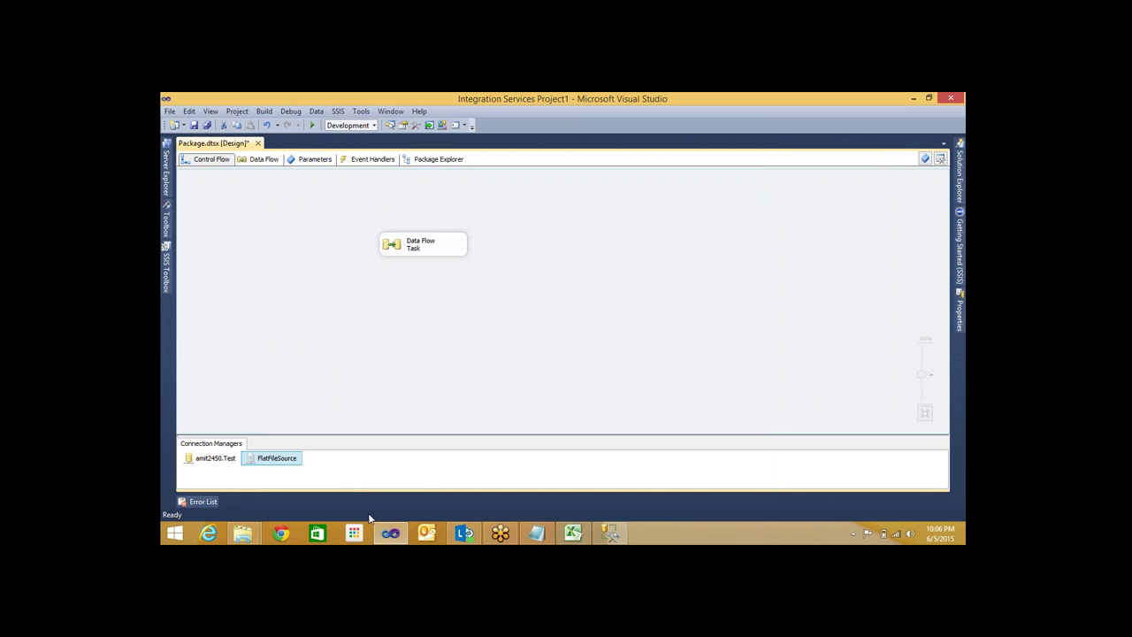
Review the FlatFileSource editor's Columns, Advanced and Preview pages
right_click(277, 459)
key("Escape")
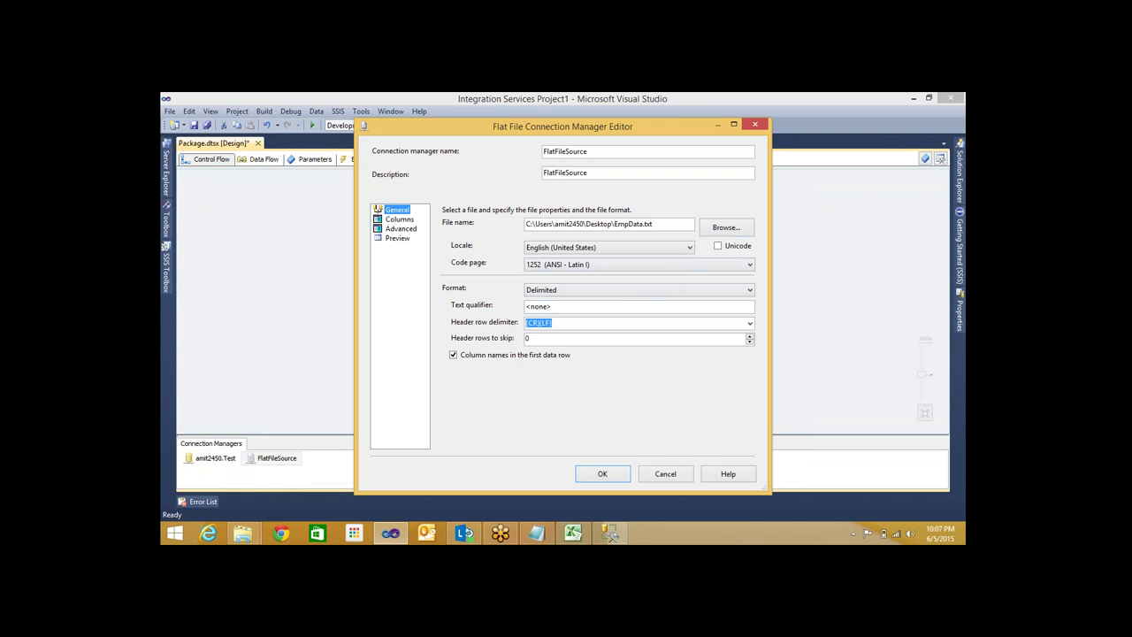
left_click(399, 219)
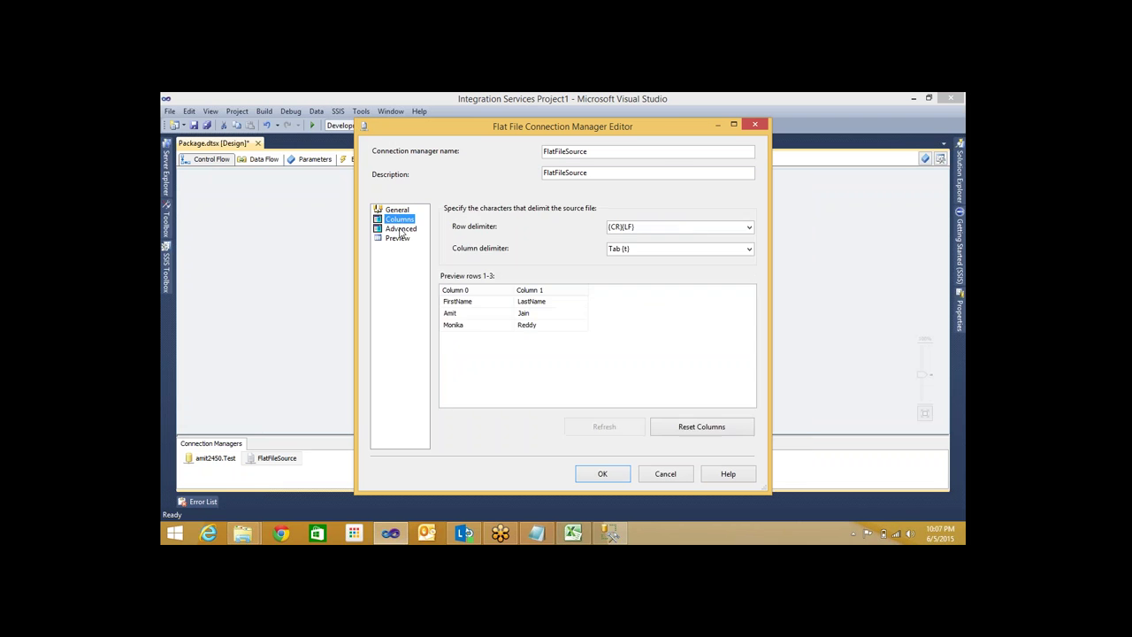
left_click(400, 229)
left_click(398, 238)
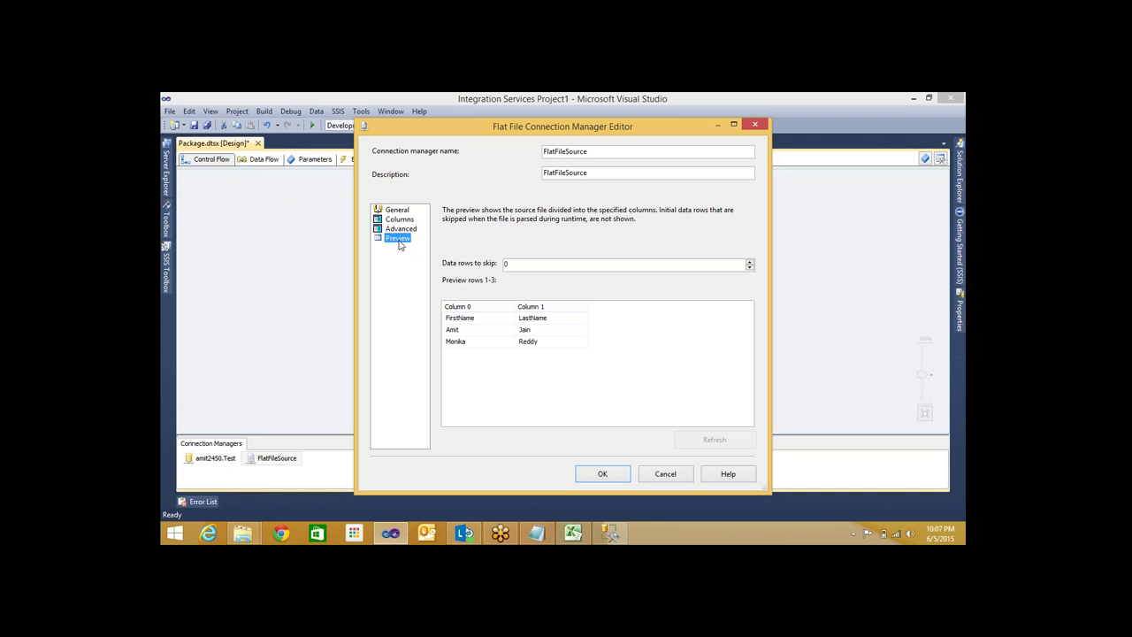
left_click(398, 220)
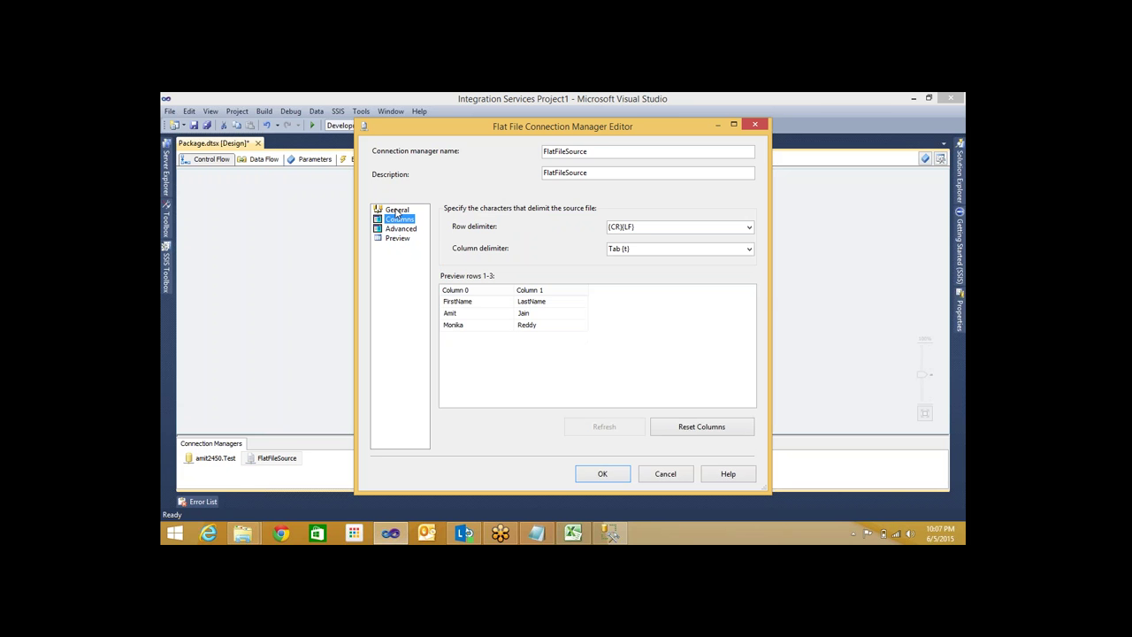
left_click(397, 210)
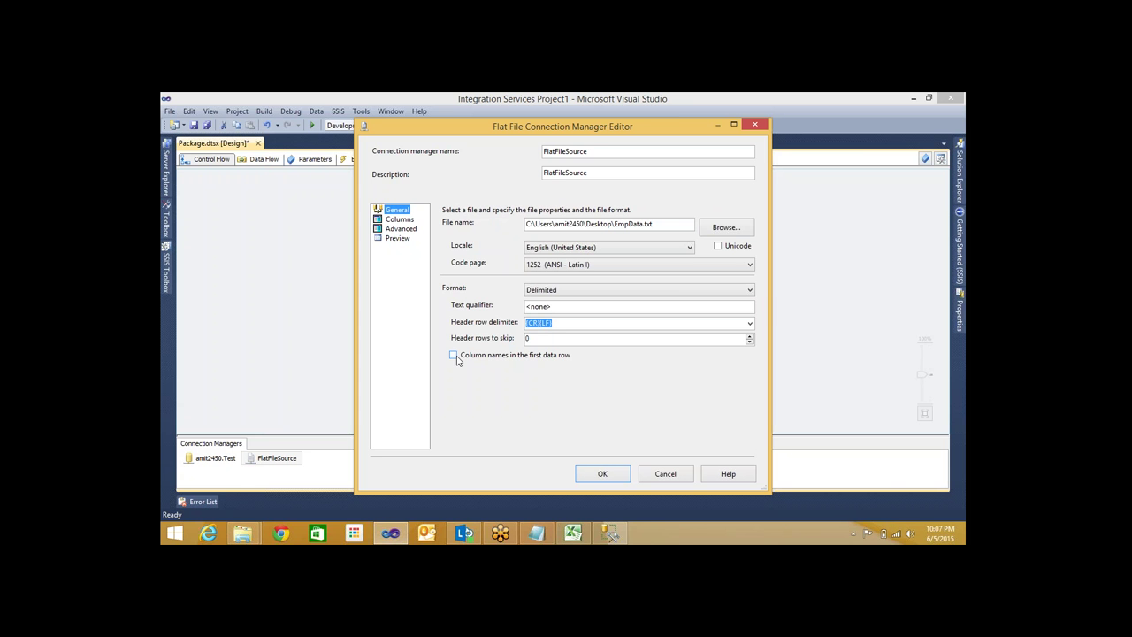
Enable column names in the first data row and reset columns to FirstName, LastName, Salary, Deductions
left_click(453, 355)
left_click(408, 222)
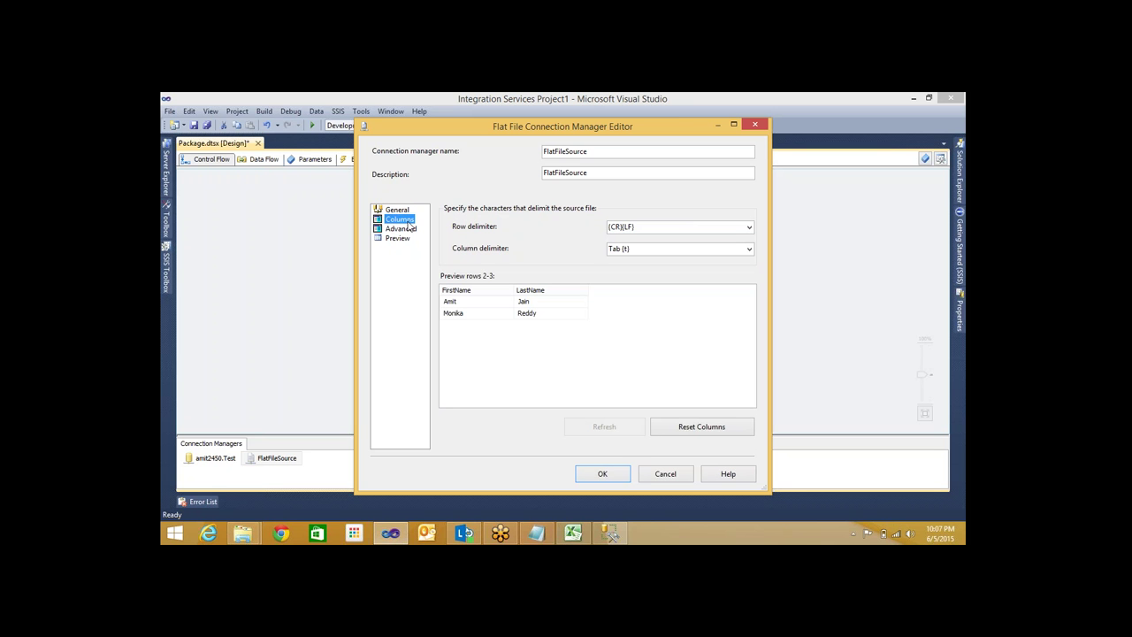
left_click(705, 429)
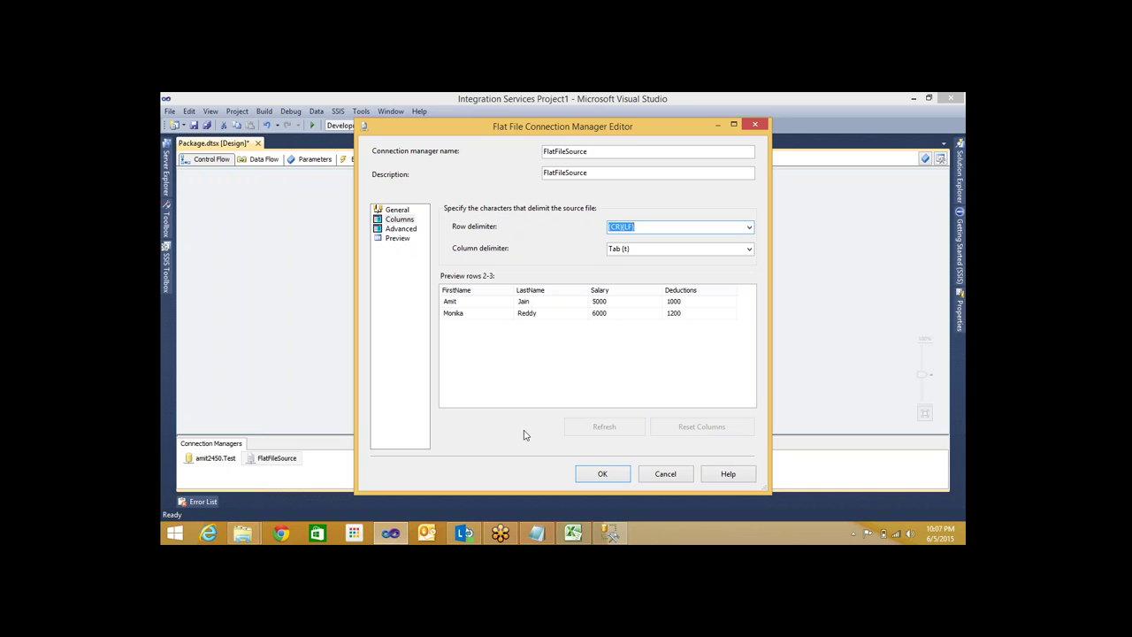
left_click(394, 210)
left_click(398, 223)
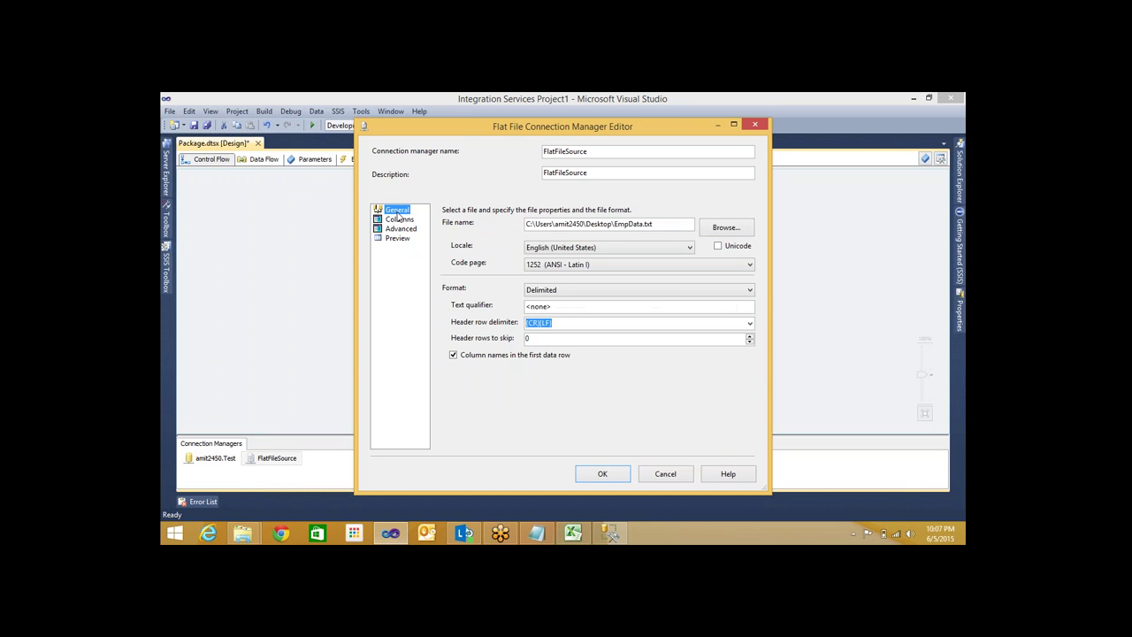
left_click(400, 219)
left_click(406, 210)
left_click(605, 474)
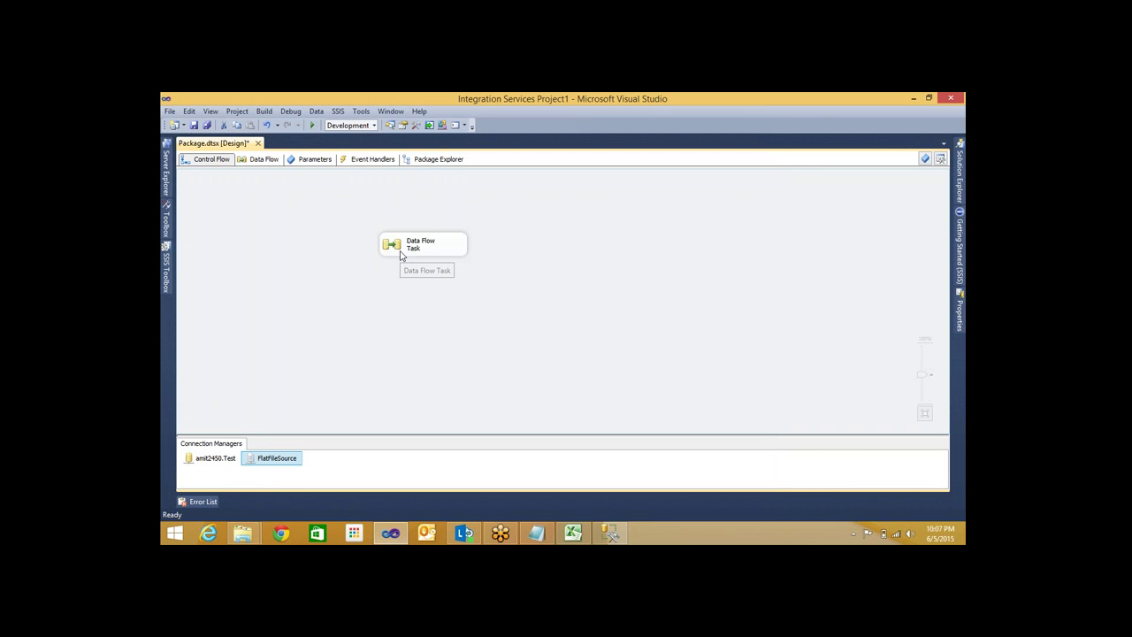
In the Data Flow Task, preview the Flat File Source data, check its columns and accept
double_click(400, 255)
left_click(408, 259)
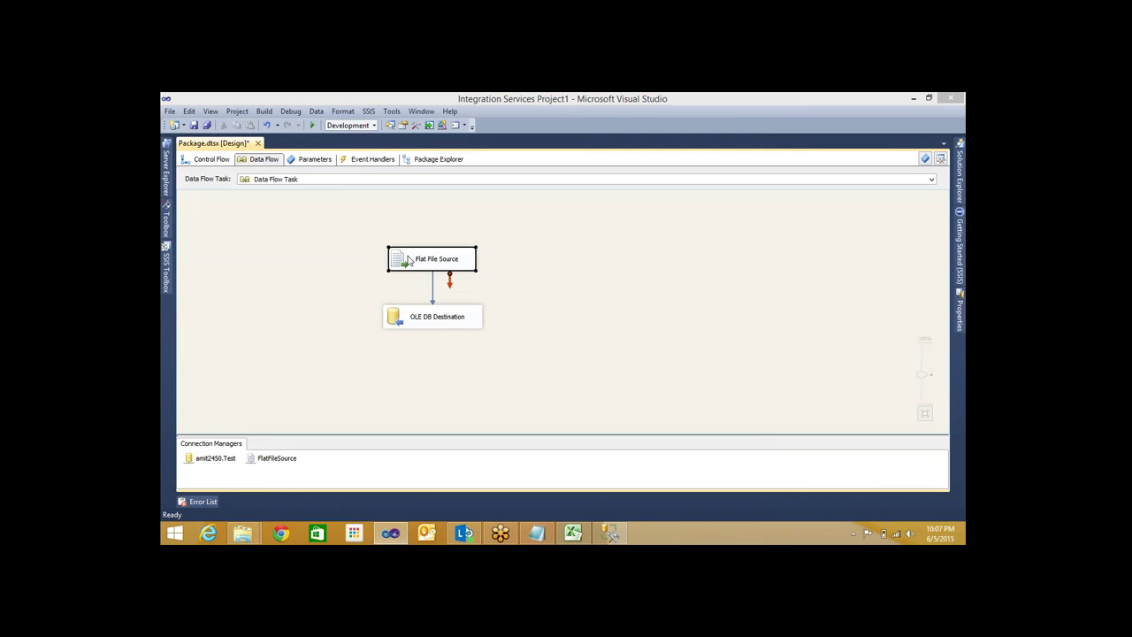
double_click(409, 259)
left_click(465, 252)
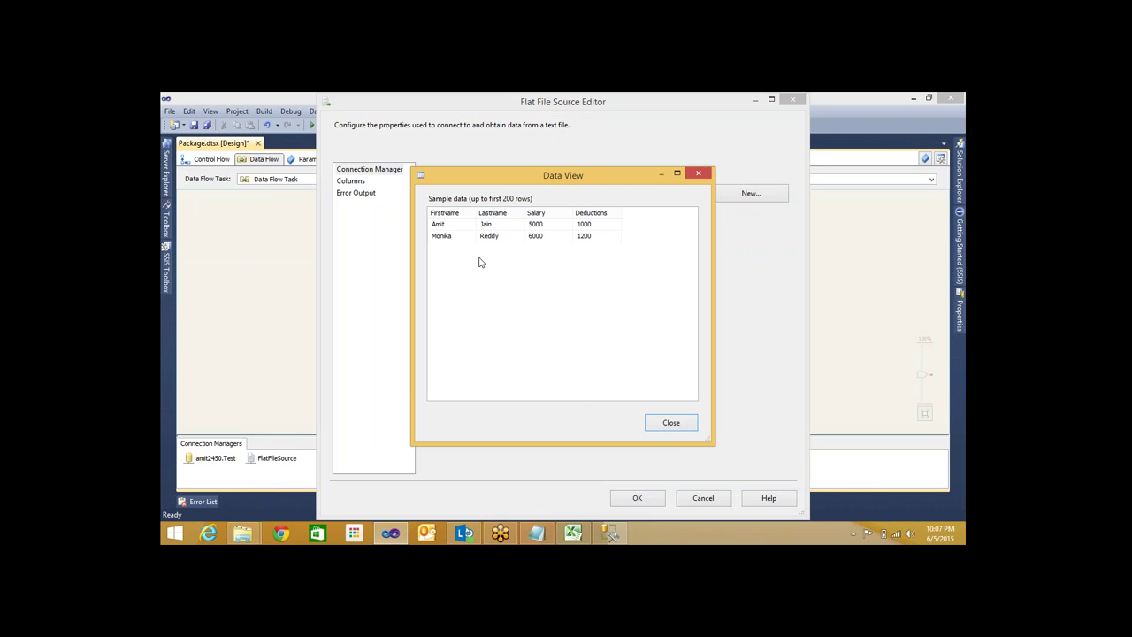
left_click(672, 422)
left_click(350, 180)
left_click(637, 499)
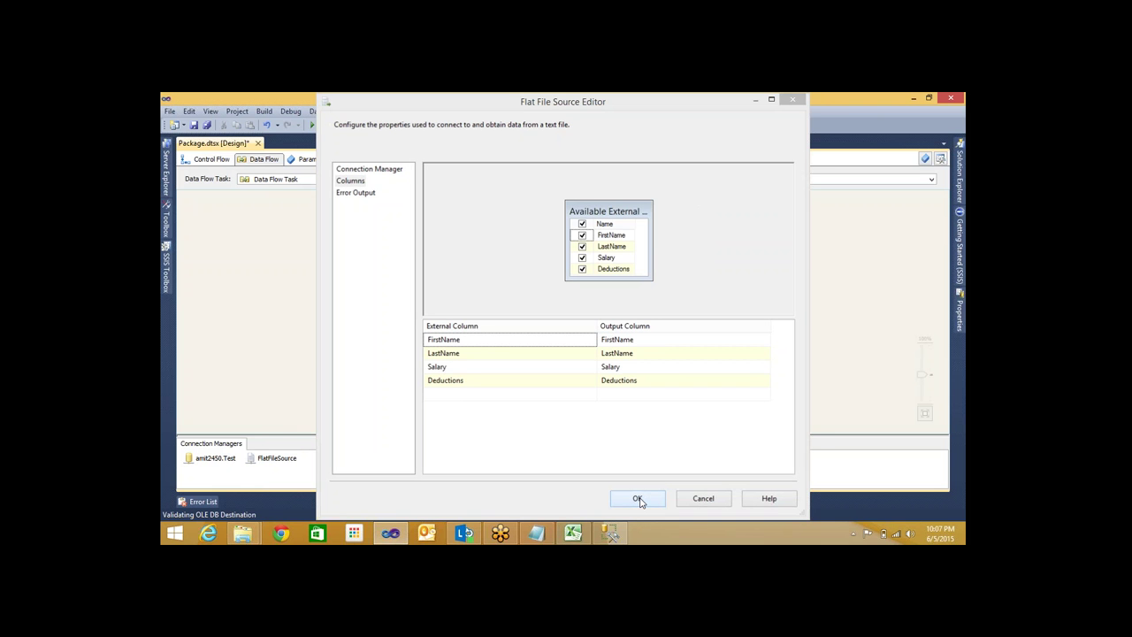
Open and cancel the OLE DB Destination editor, then move it lower and the Flat File Source higher
left_click(420, 322)
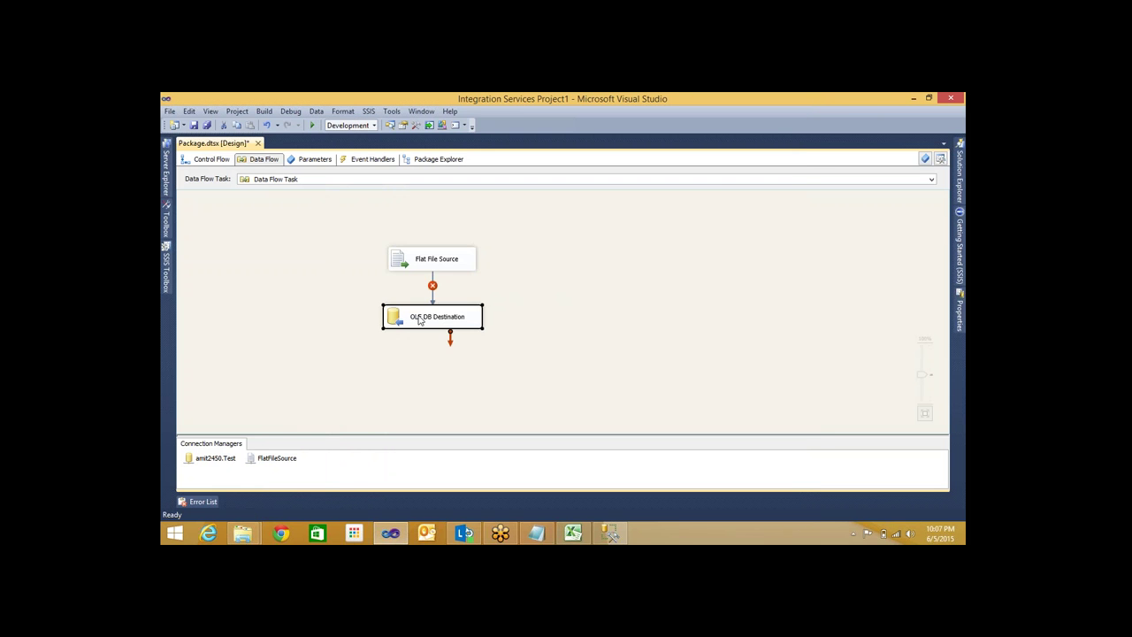
double_click(420, 321)
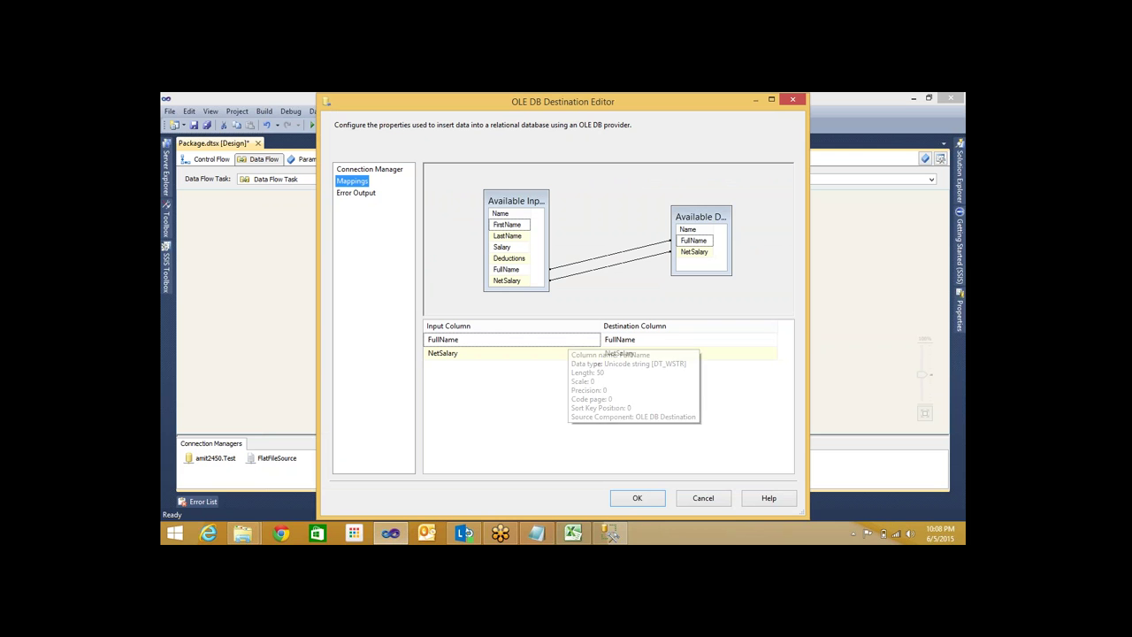
left_click(705, 499)
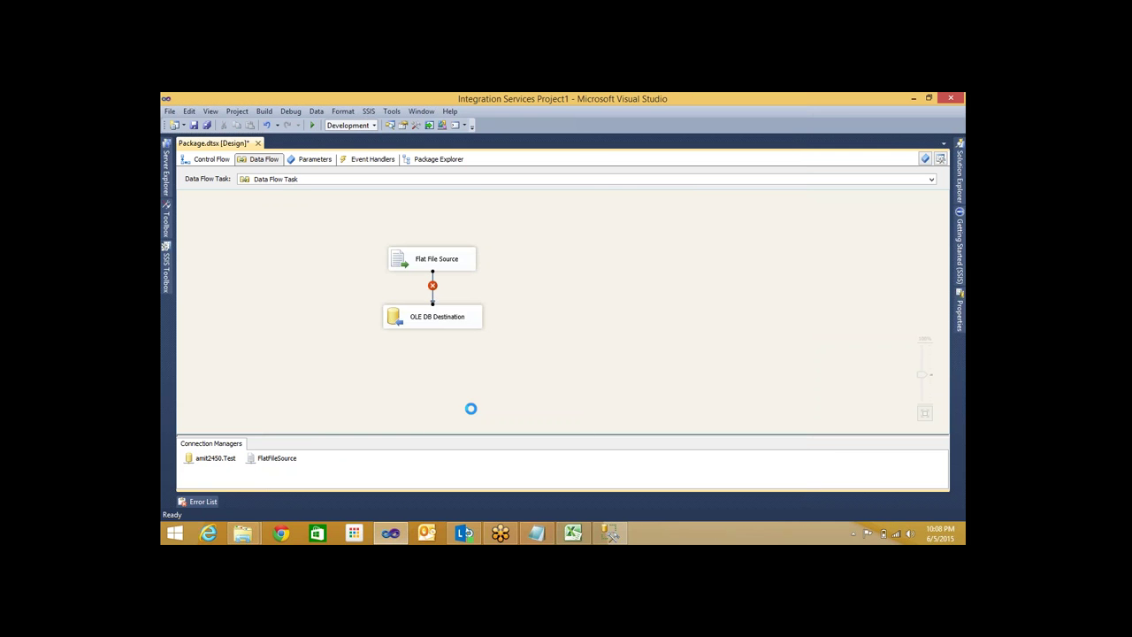
left_click(430, 322)
left_click_drag(435, 341, 432, 372)
left_click_drag(426, 263, 425, 241)
left_click_drag(431, 236, 431, 235)
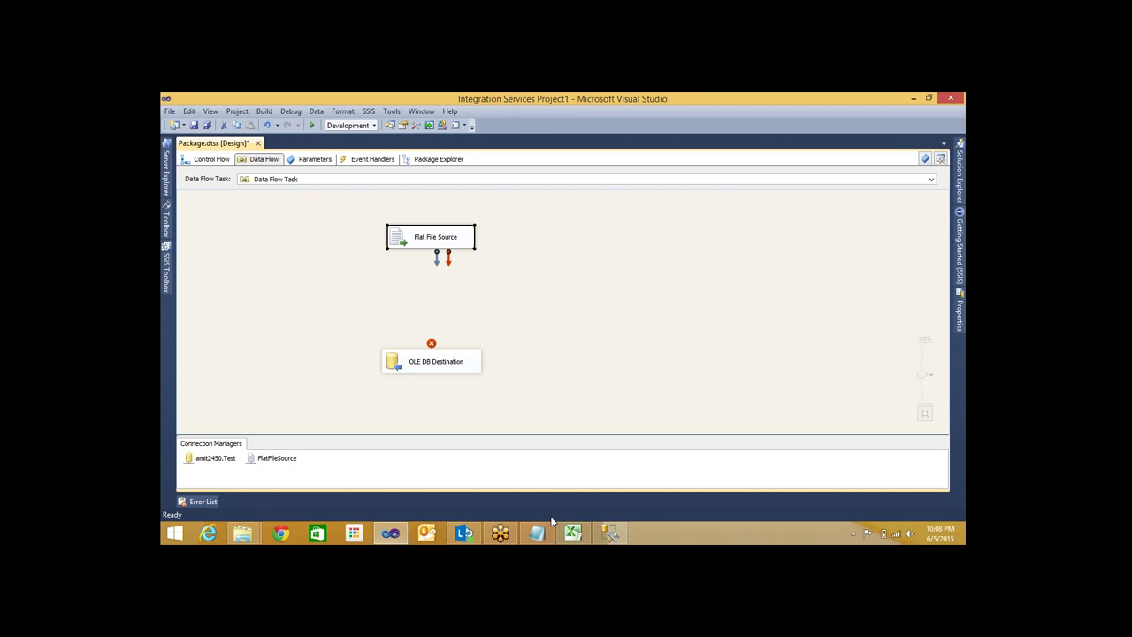
Set the flat file's Salary and Deductions columns to numeric [DT_NUMERIC] and replace the source's output metadata
left_click(261, 457)
double_click(261, 457)
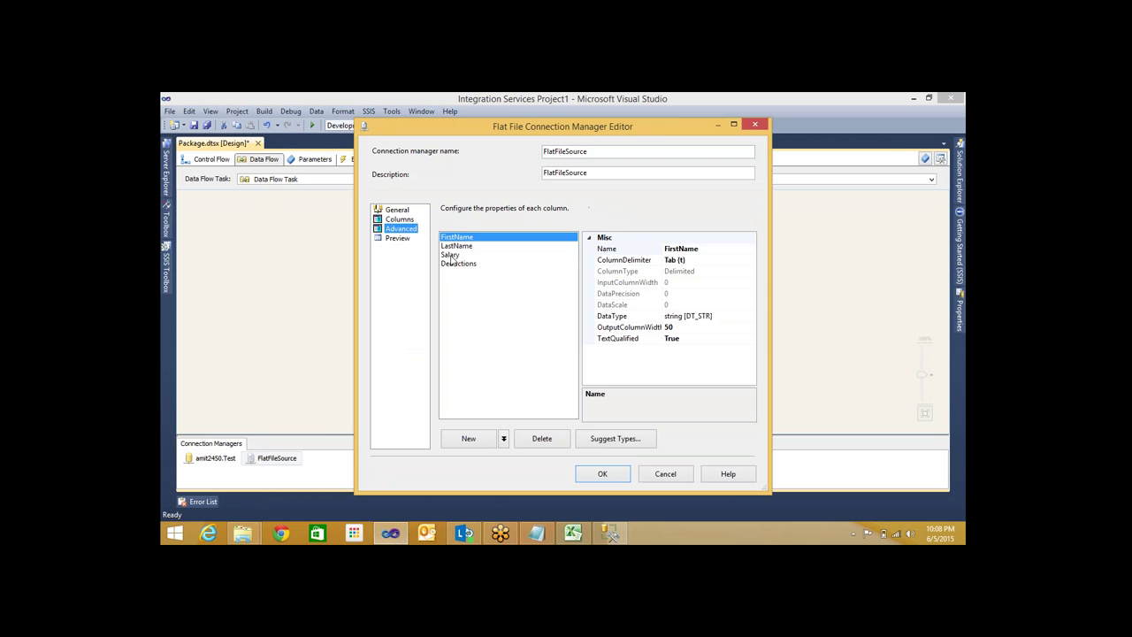
left_click(450, 253)
left_click(748, 319)
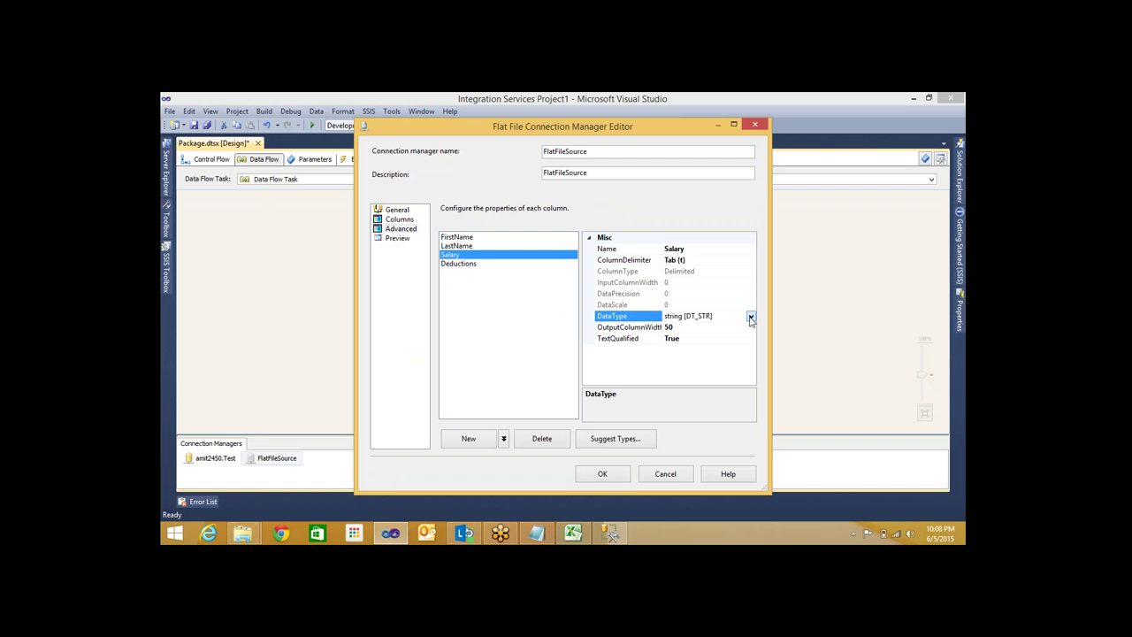
left_click(750, 317)
left_click(586, 404)
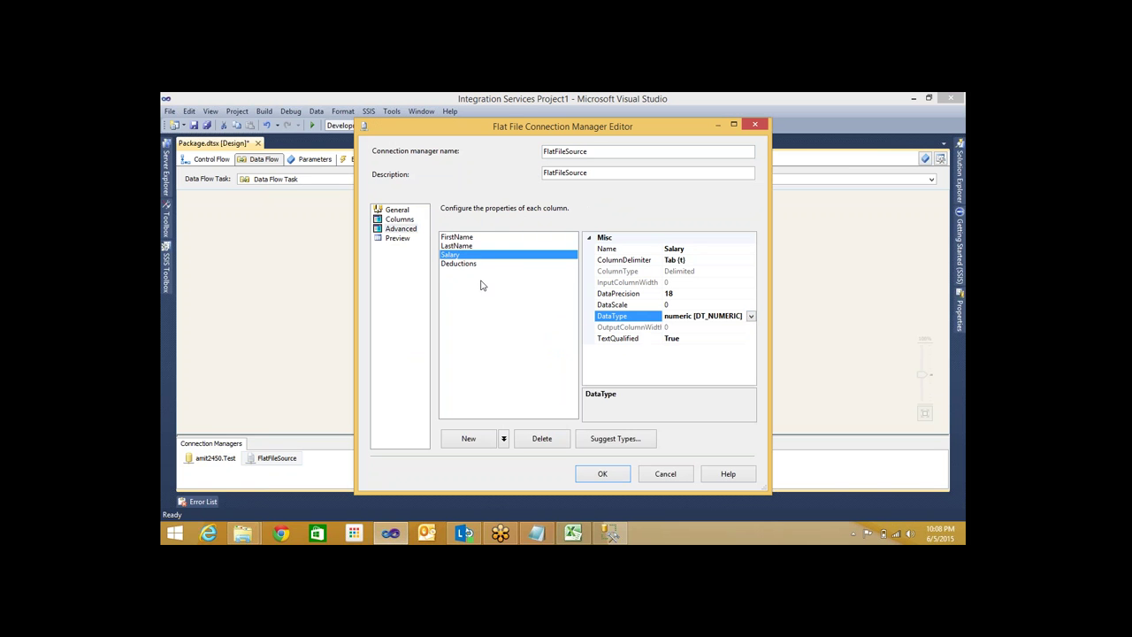
left_click(475, 264)
left_click(750, 318)
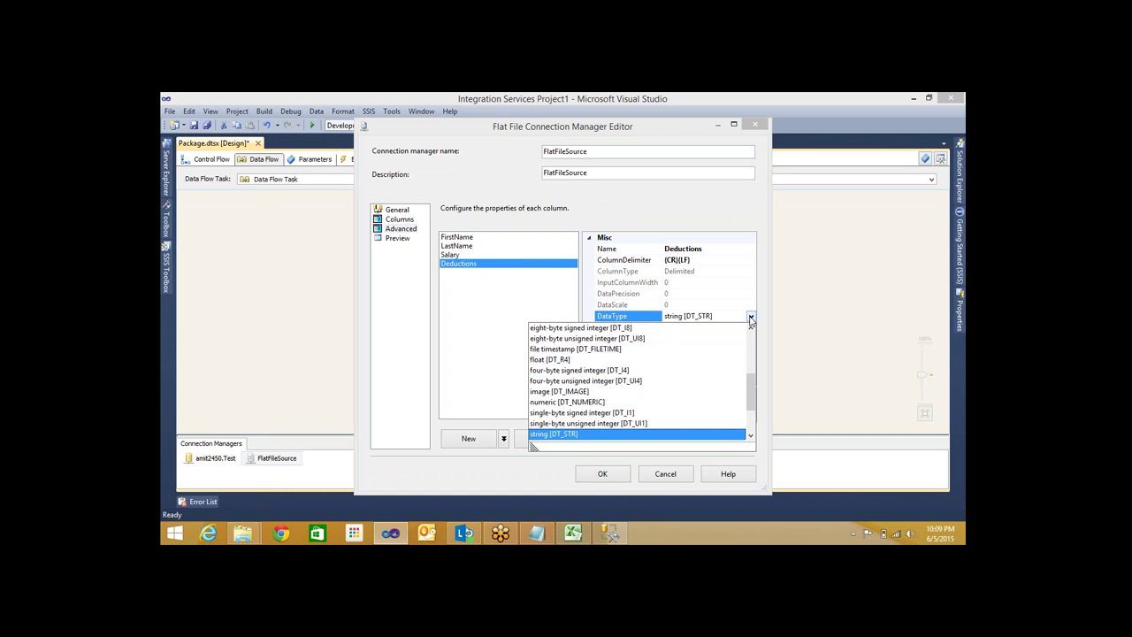
left_click(572, 403)
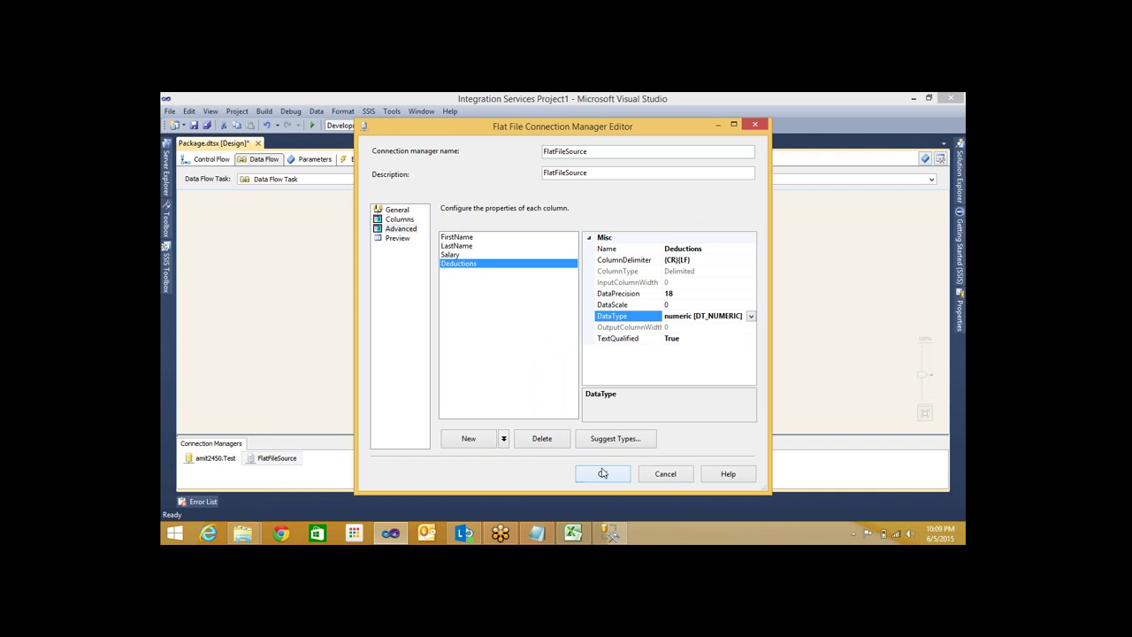
left_click(603, 475)
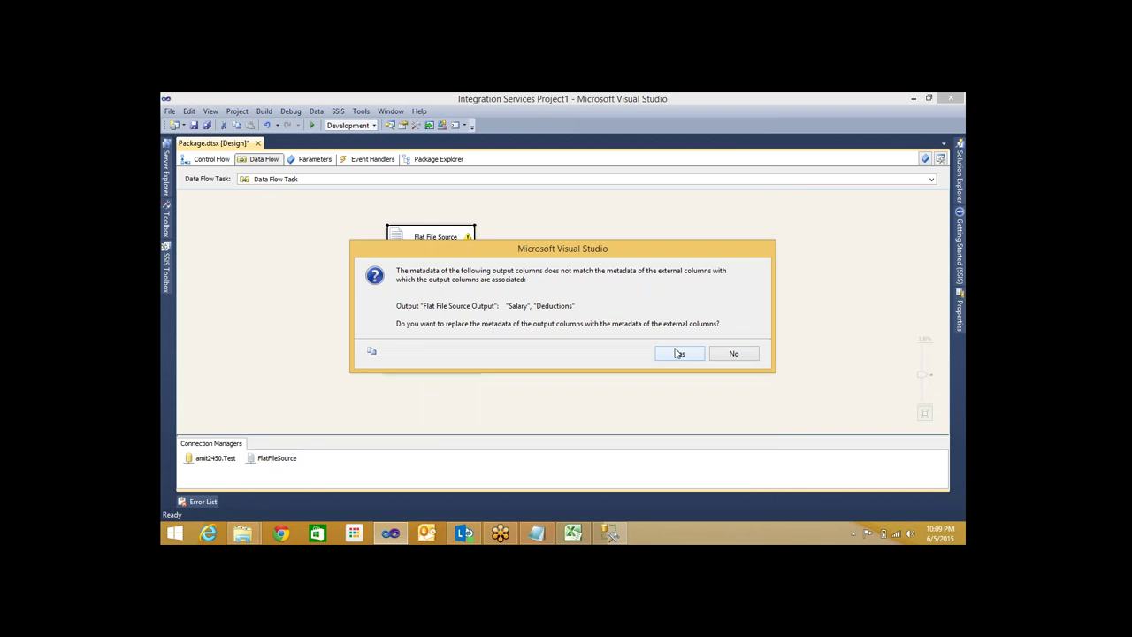
left_click(678, 354)
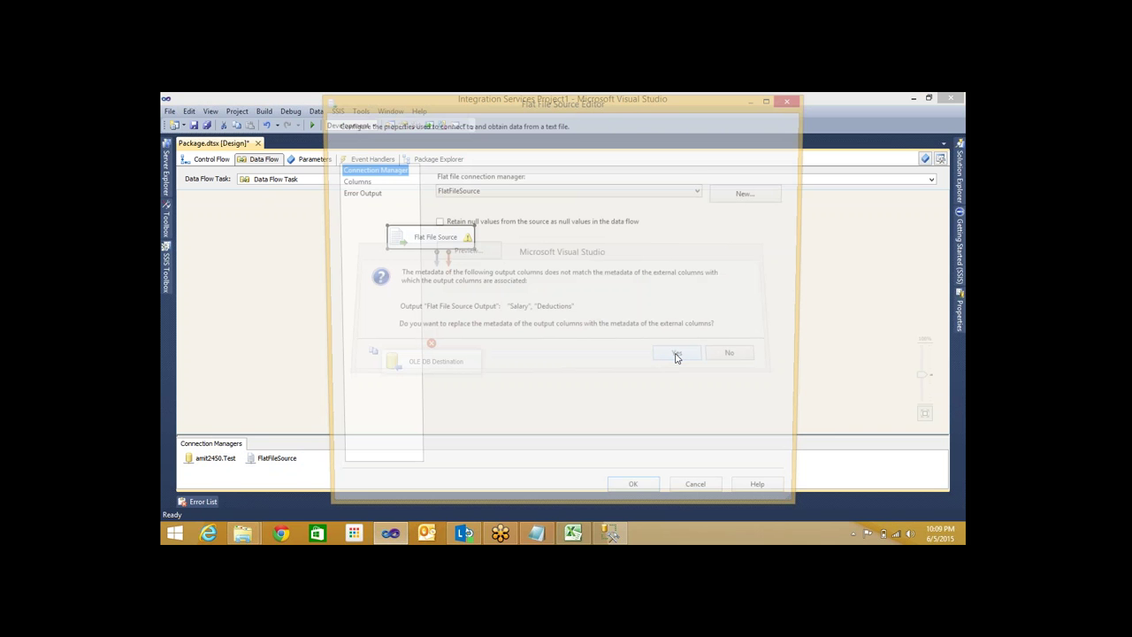
Place a Derived Column below Flat File Source and connect the source's output path to it
left_click(164, 278)
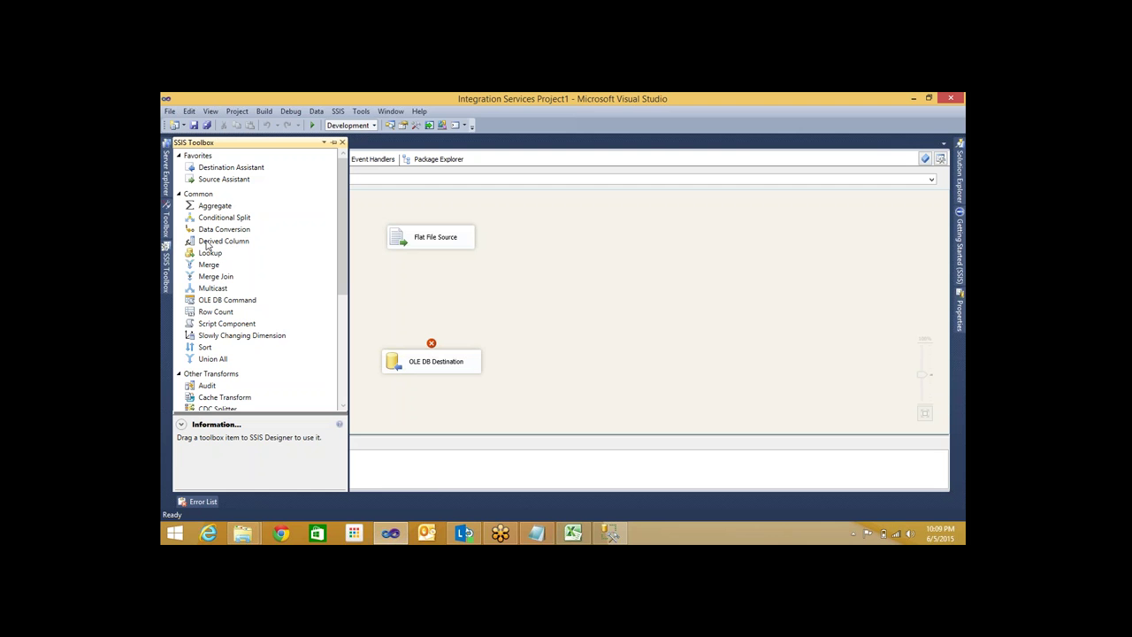
left_click_drag(206, 246, 434, 288)
left_click(425, 234)
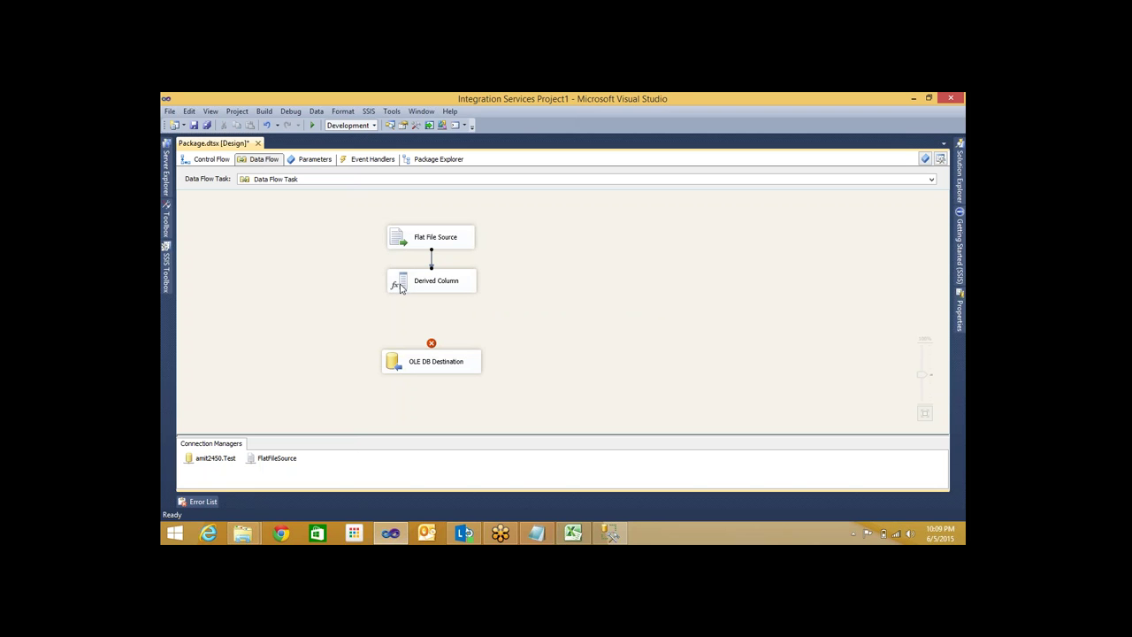
left_click(403, 285)
Add a derived column named FullName with expression [FirstName] + " " + [LastName]
double_click(416, 292)
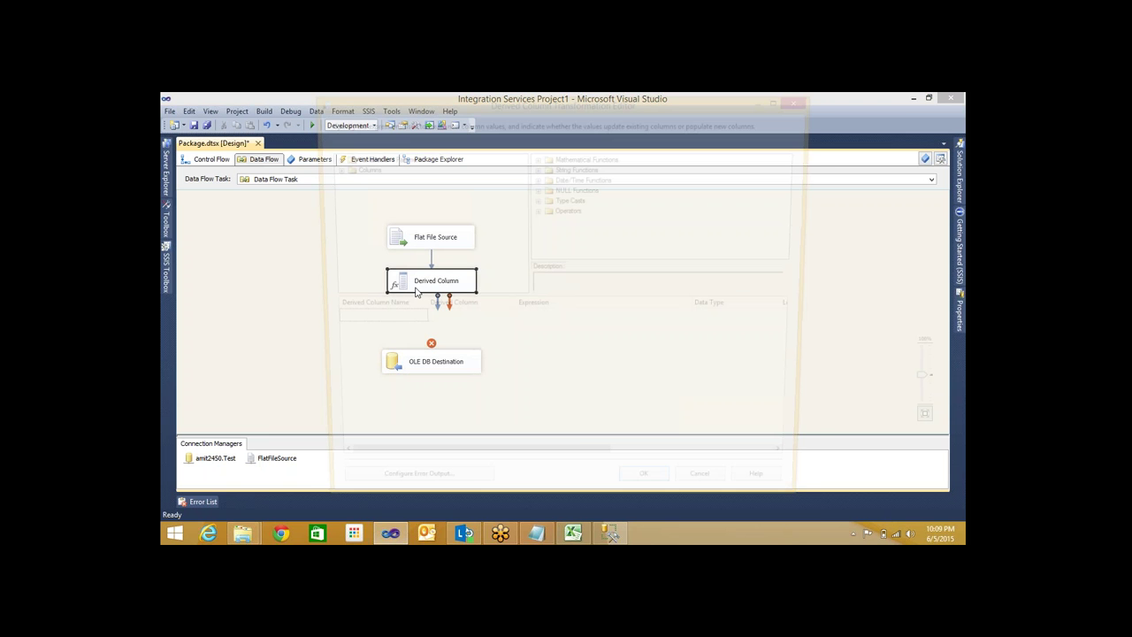
left_click(329, 168)
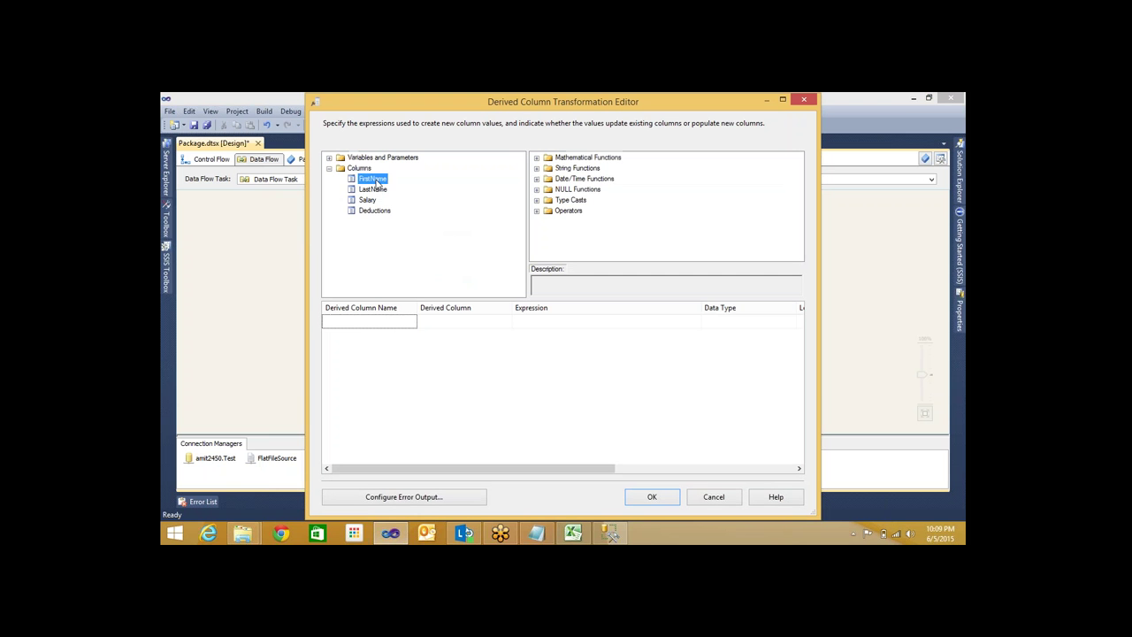
left_click_drag(372, 178, 531, 324)
left_click(579, 326)
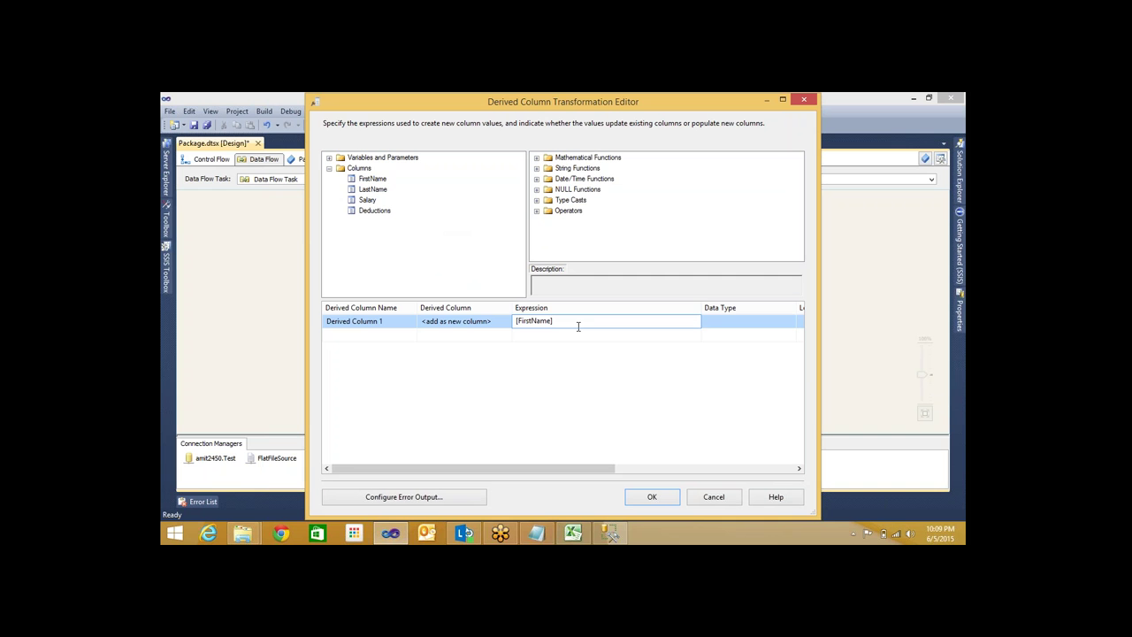
type("+ \" \" +")
left_click_drag(370, 197, 622, 344)
left_click(611, 338)
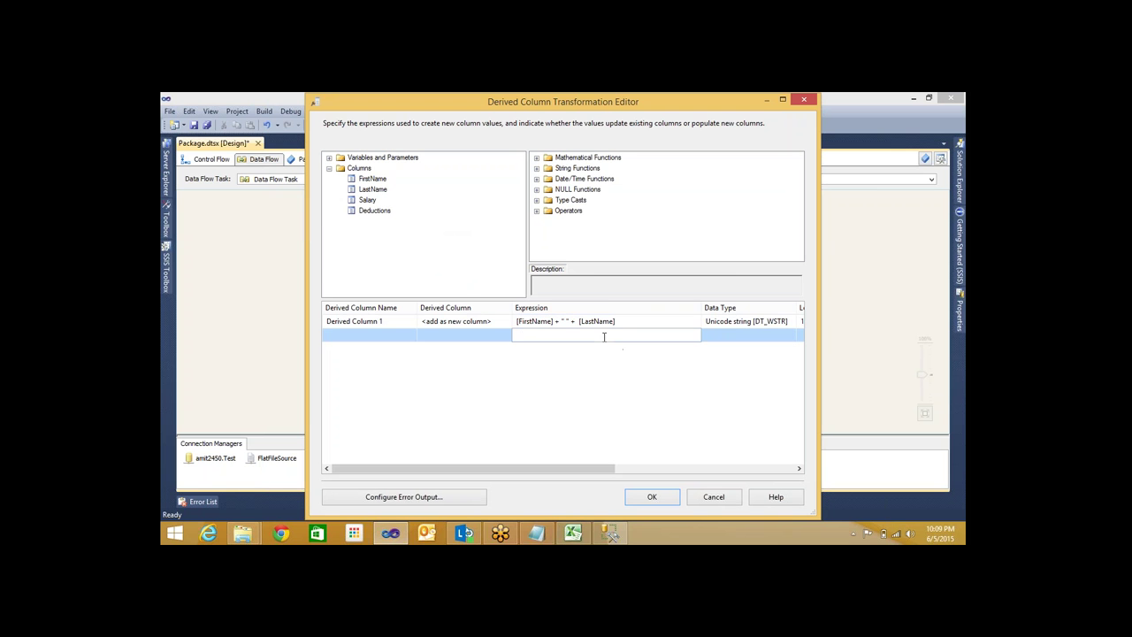
left_click(388, 320)
left_click(388, 320)
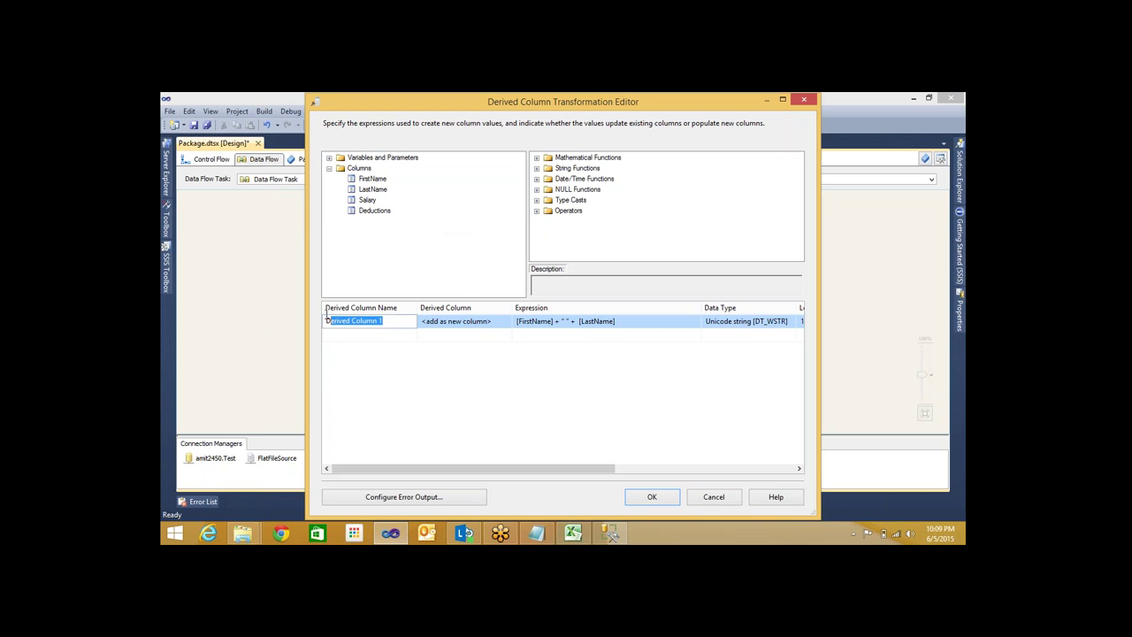
type("Full")
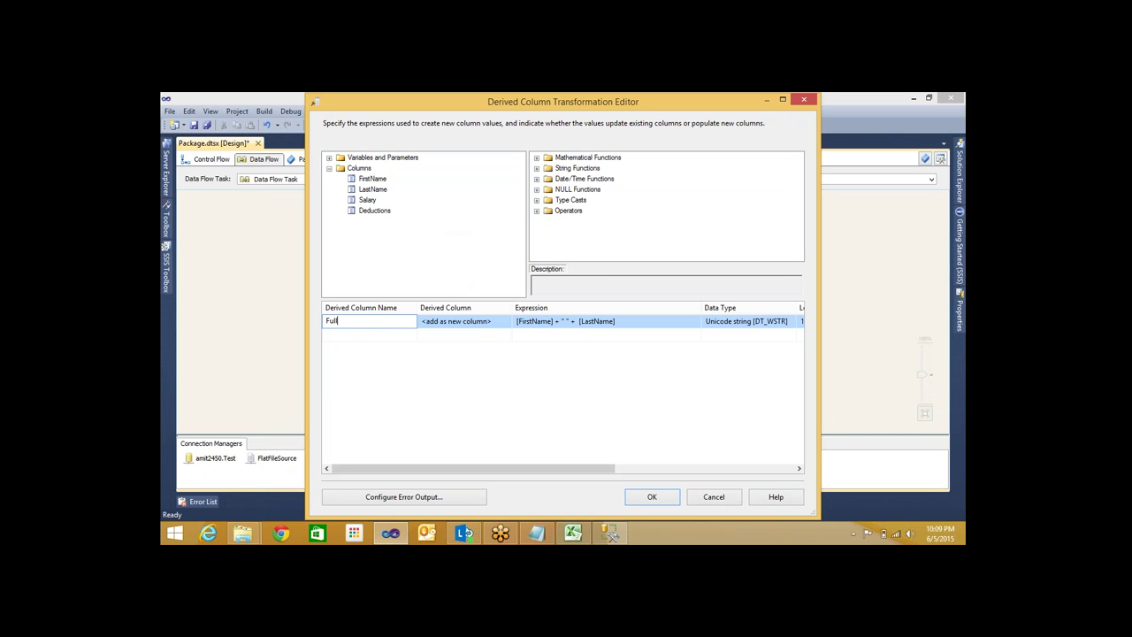
type("Name")
Add a NetSalary derived column as [Salary] - [Deductions] and confirm the editor
left_click(358, 332)
type("N")
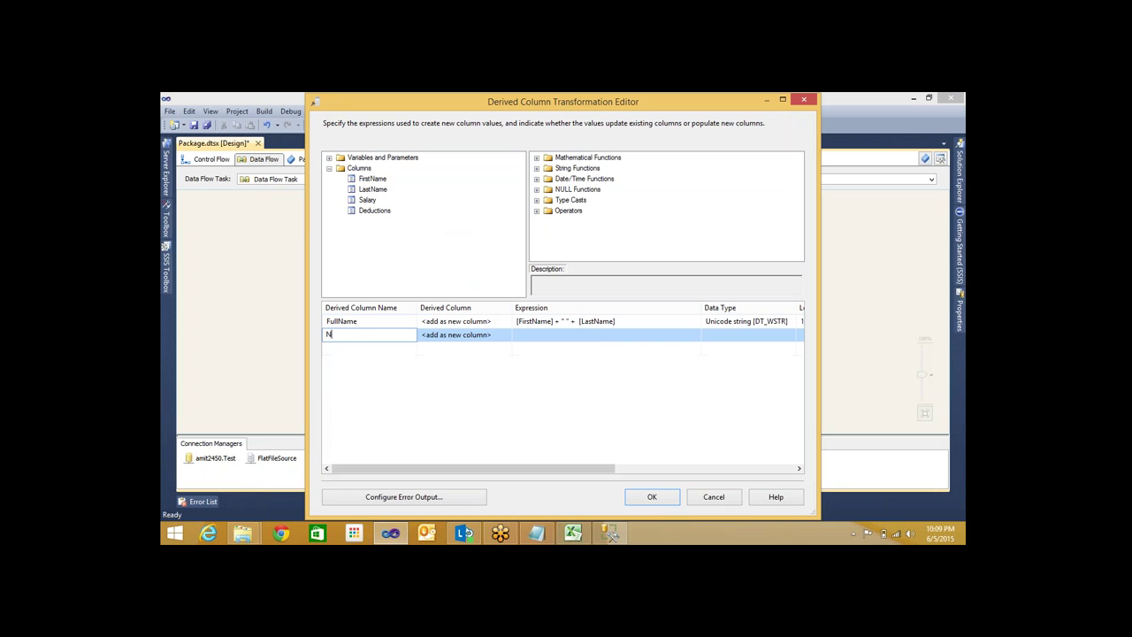
type("etSalary")
left_click_drag(367, 200, 531, 335)
type("-")
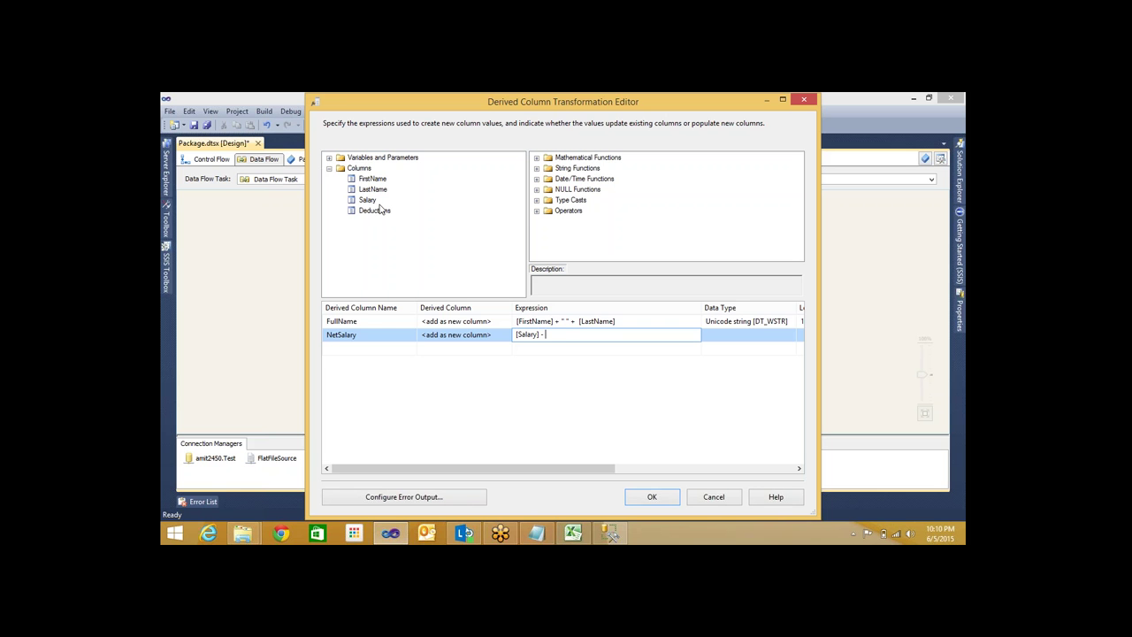
left_click_drag(380, 210, 570, 336)
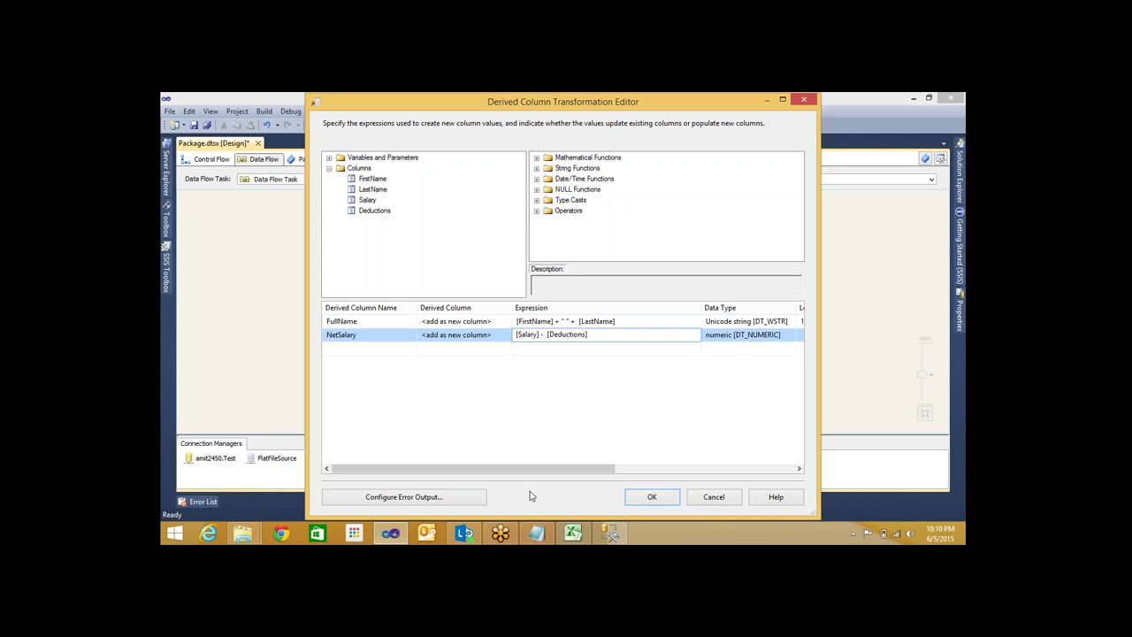
left_click(651, 498)
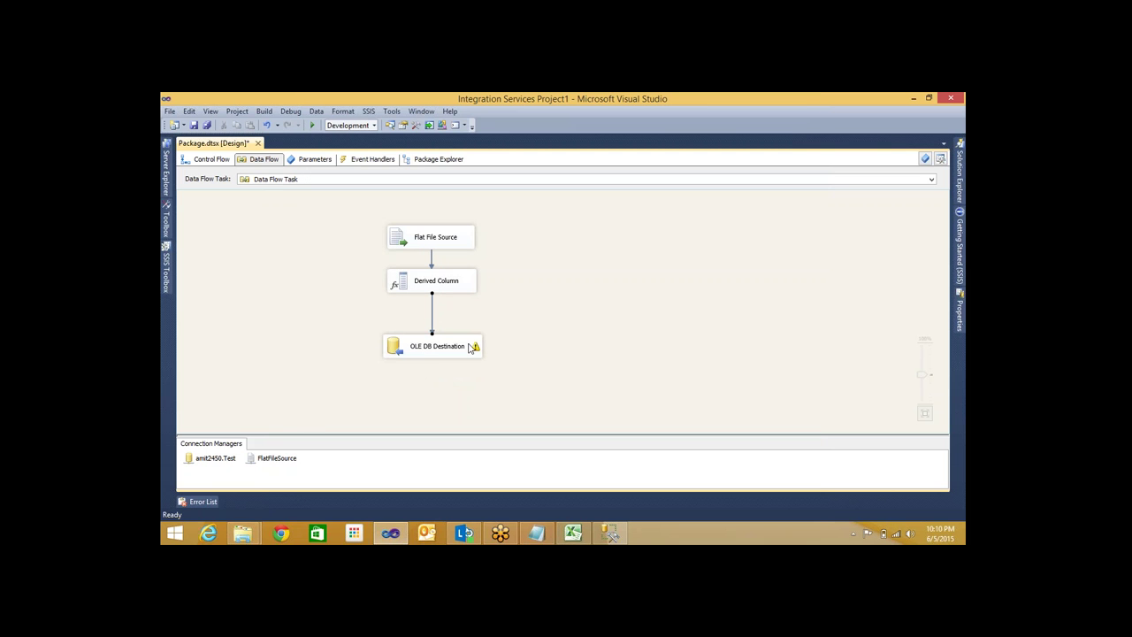
Map FullName and NetSalary in the OLE DB Destination to EmpData's matching columns
mouse_move(476, 348)
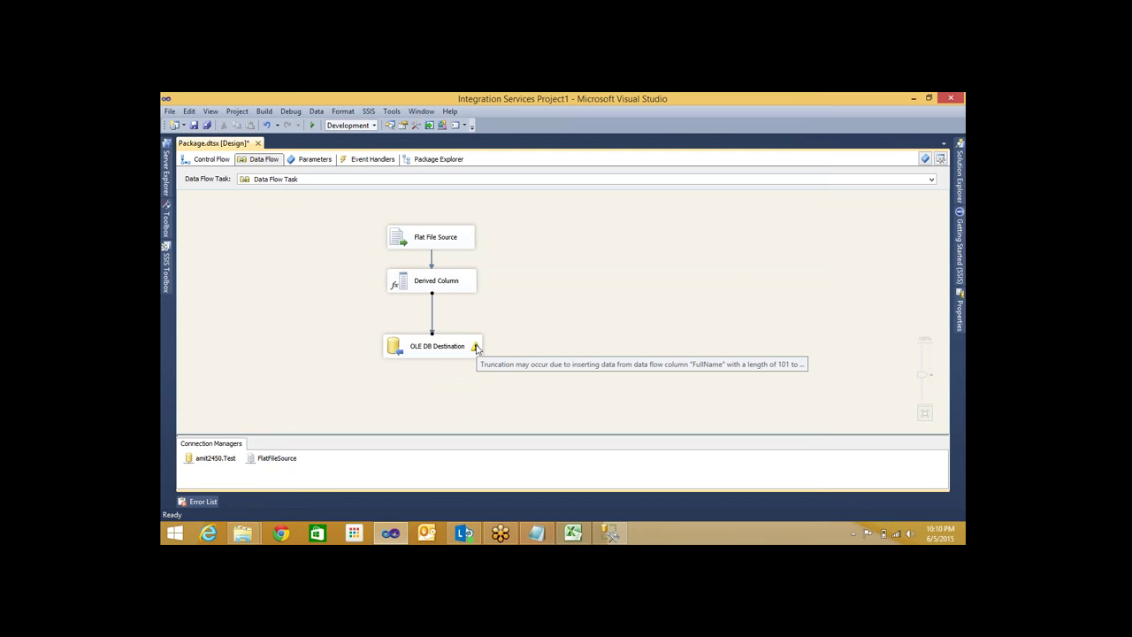
left_click(414, 354)
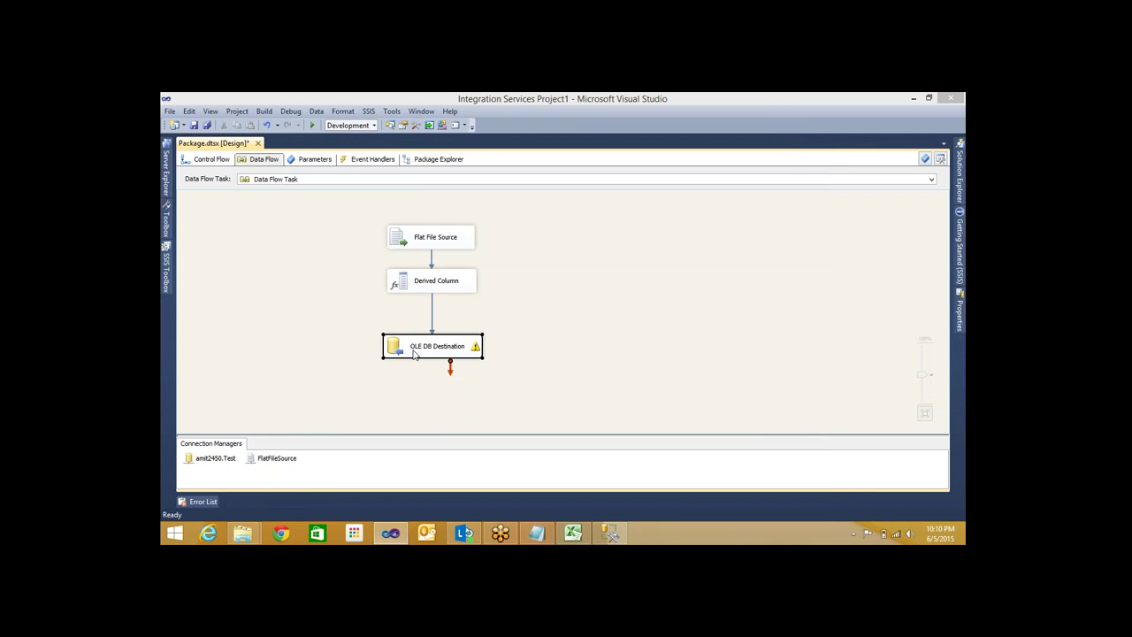
double_click(414, 354)
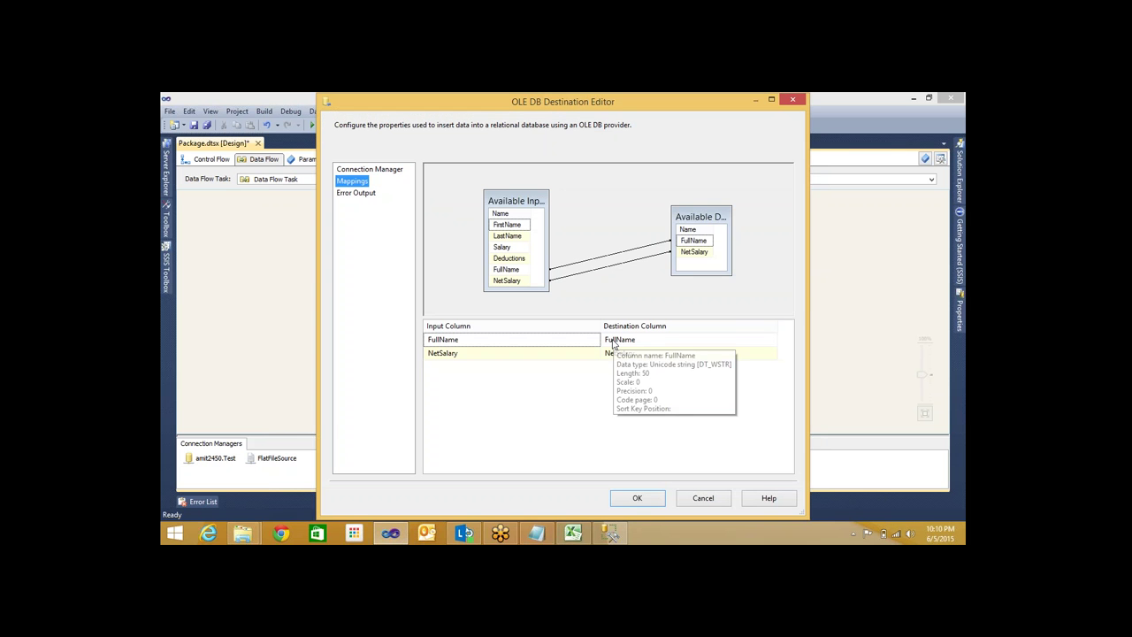
left_click(620, 374)
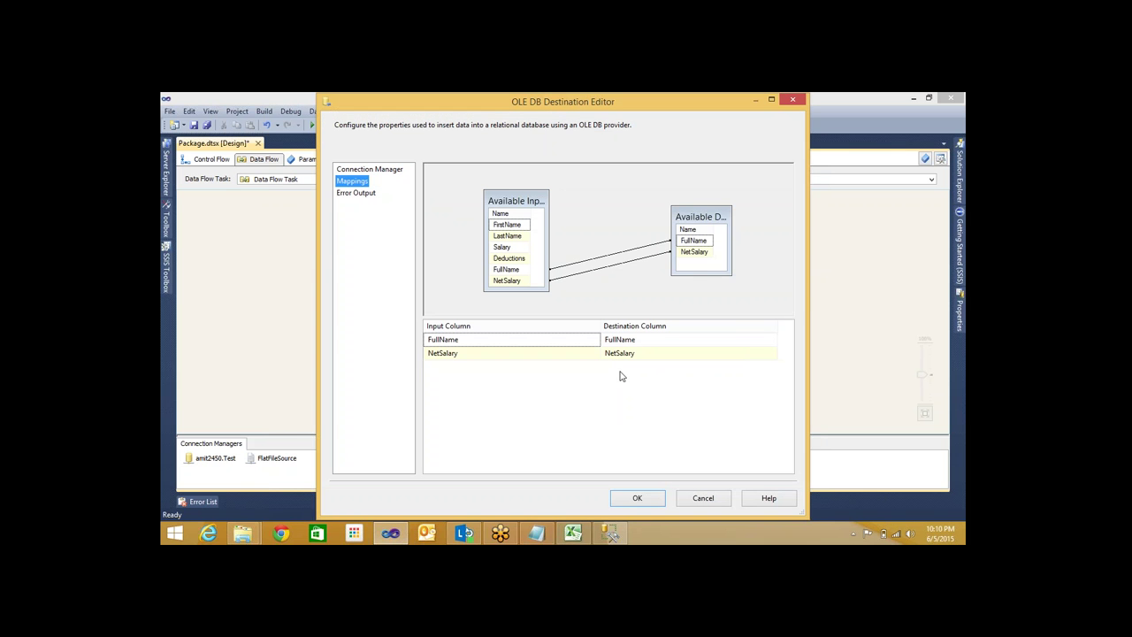
left_click(650, 502)
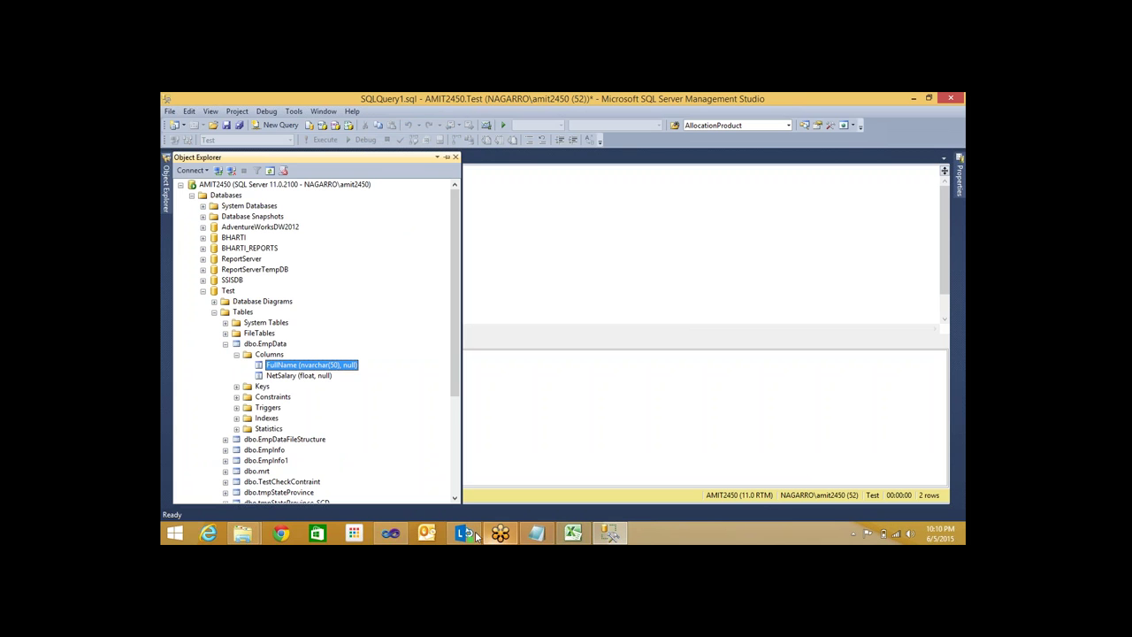
Switch from SQL Server Management Studio back to the SSIS package in Visual Studio
left_click(402, 533)
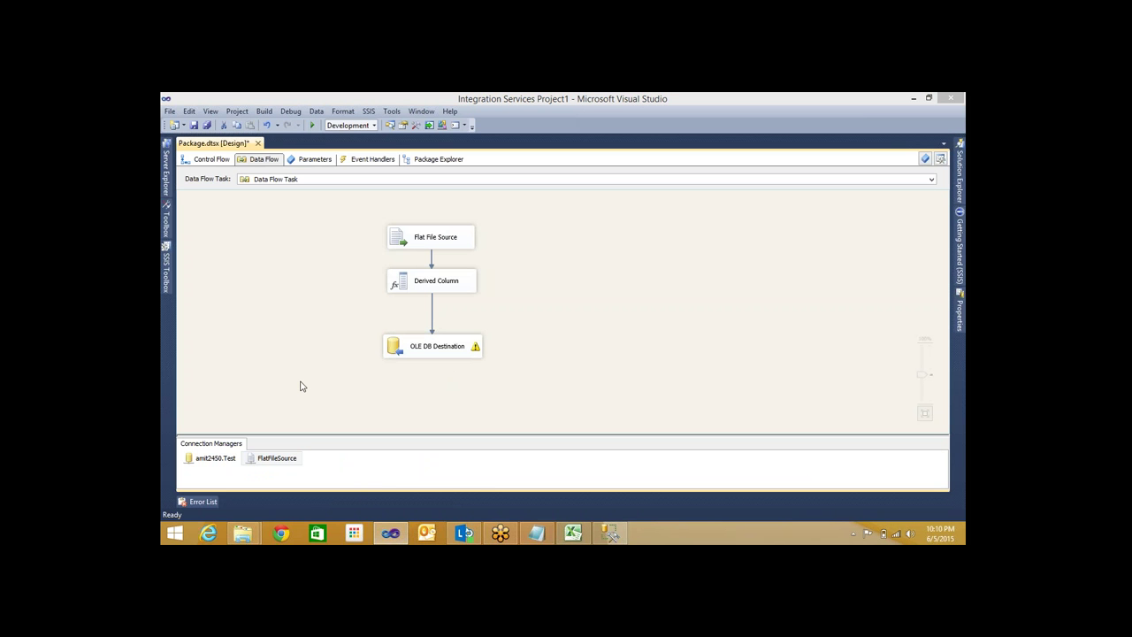
Review the FlatFileSource column properties and close its editor
double_click(277, 458)
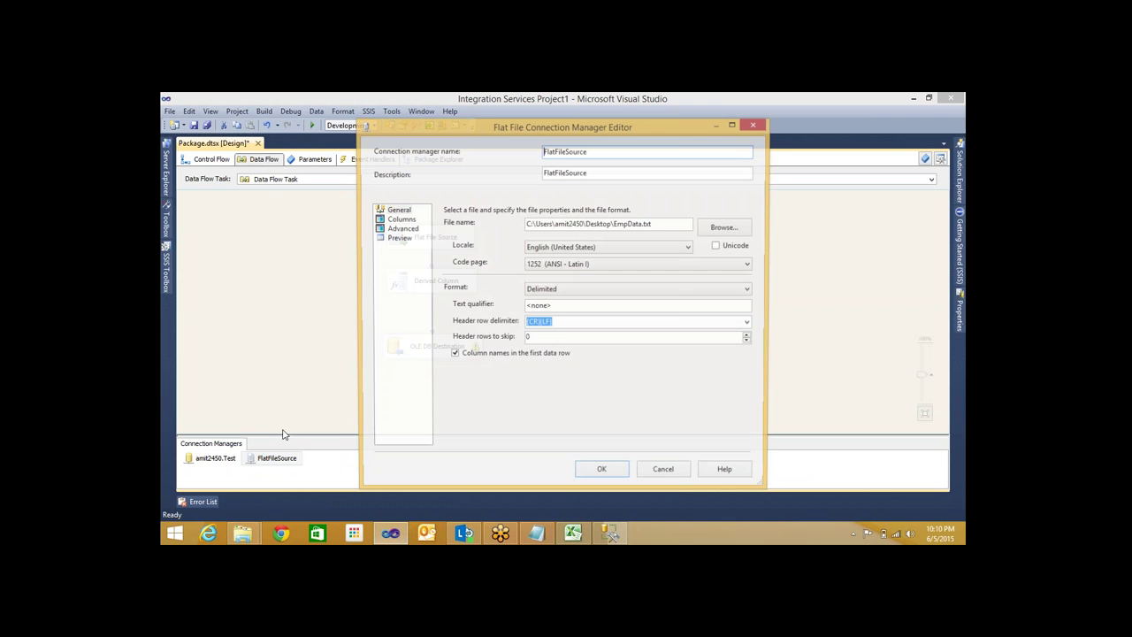
left_click(400, 218)
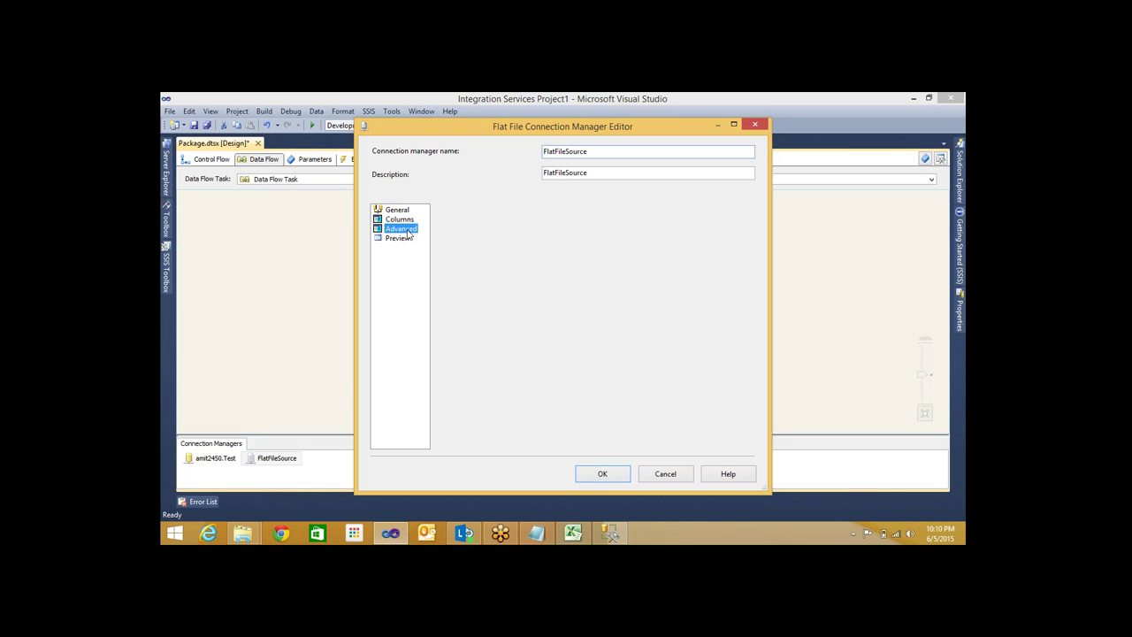
left_click(605, 475)
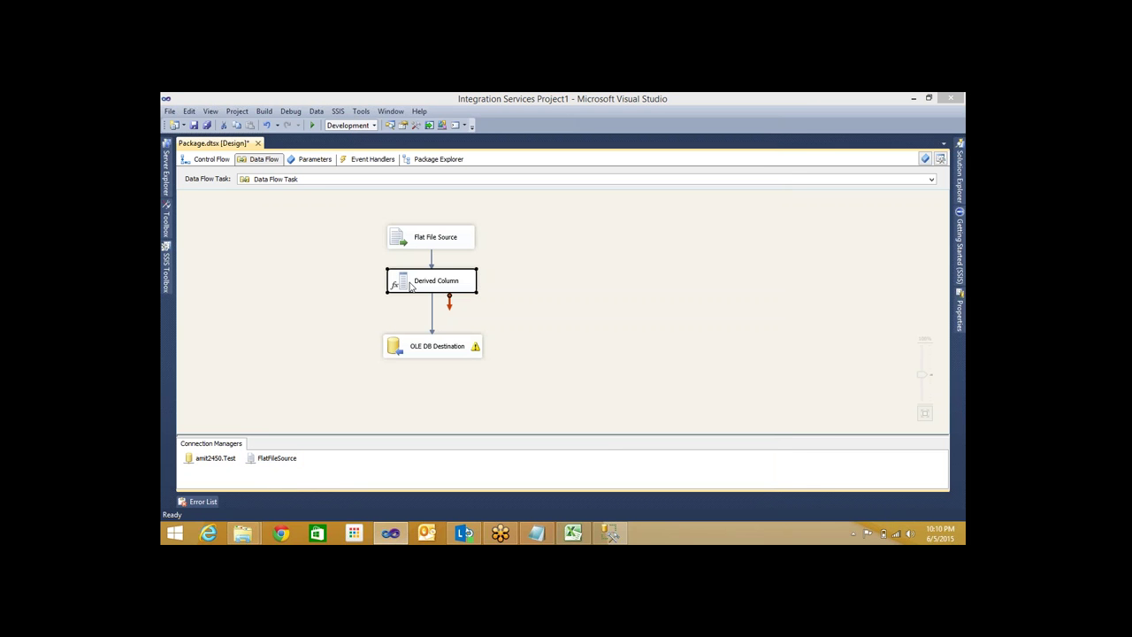
Check FullName (DT_WSTR 101) and NetSalary (DT_NUMERIC) data types in the Derived Column editor
double_click(411, 286)
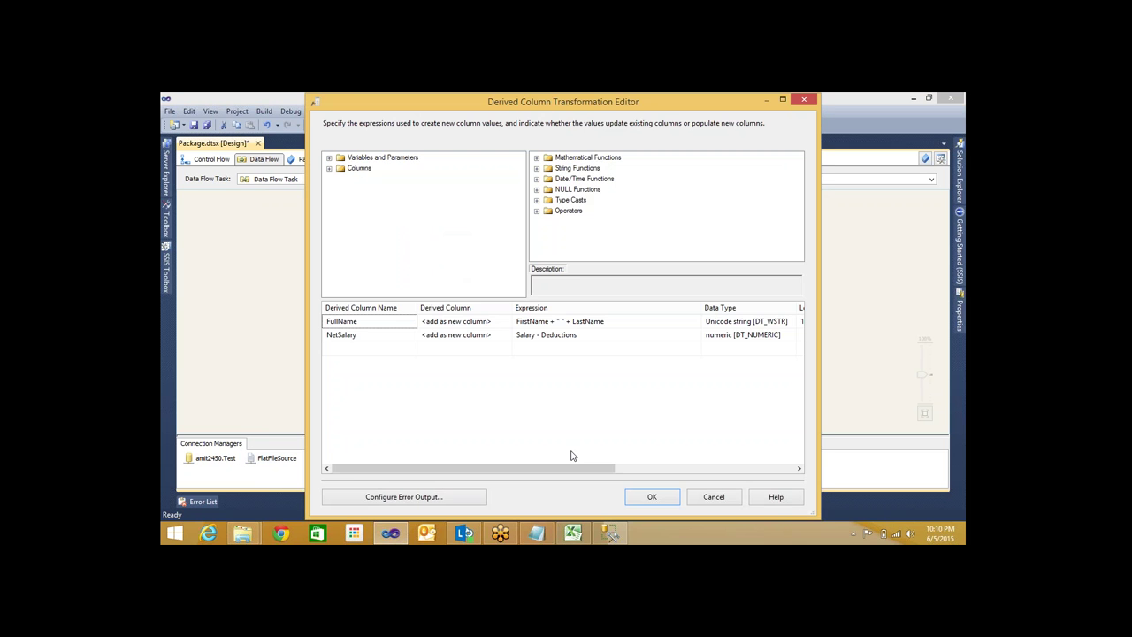
left_click_drag(563, 468, 599, 472)
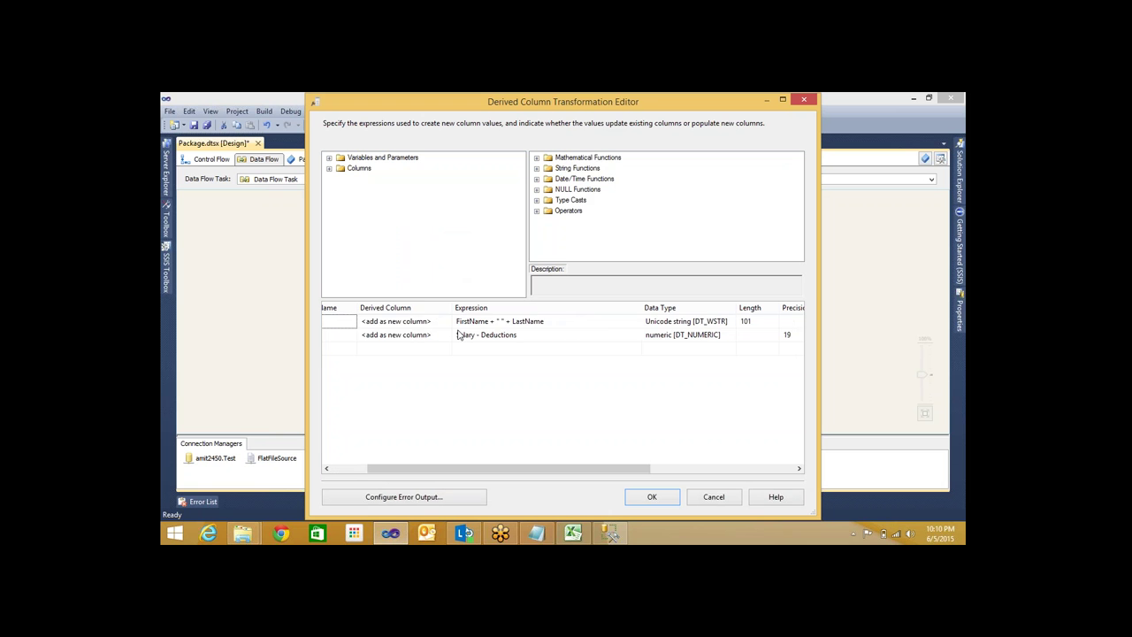
left_click(499, 321)
double_click(528, 321)
left_click(499, 321)
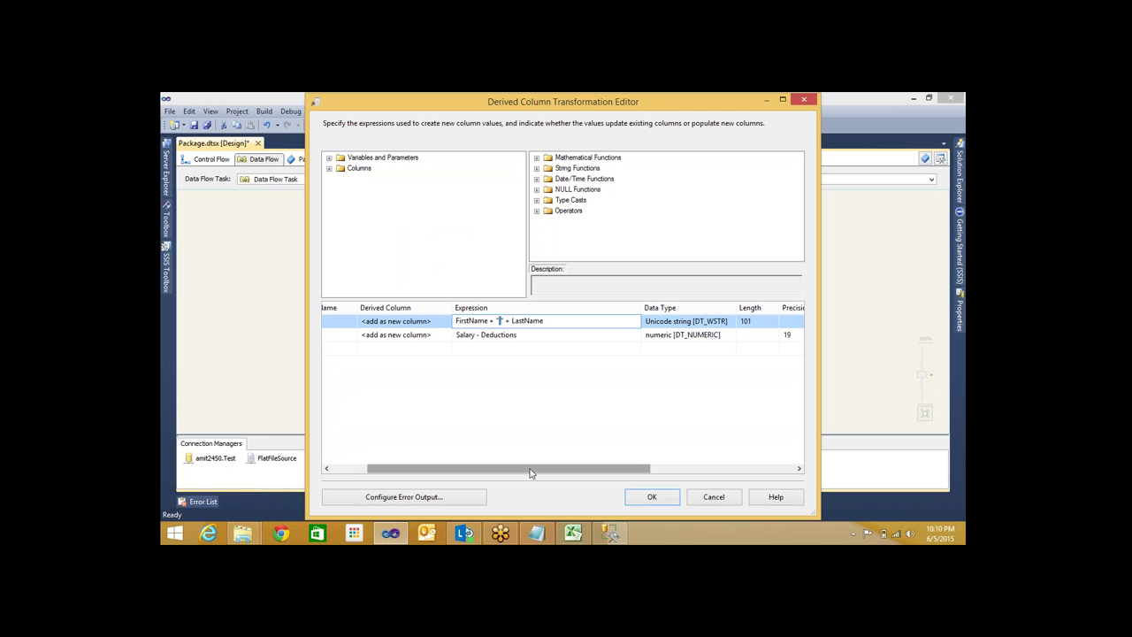
left_click_drag(531, 473, 660, 473)
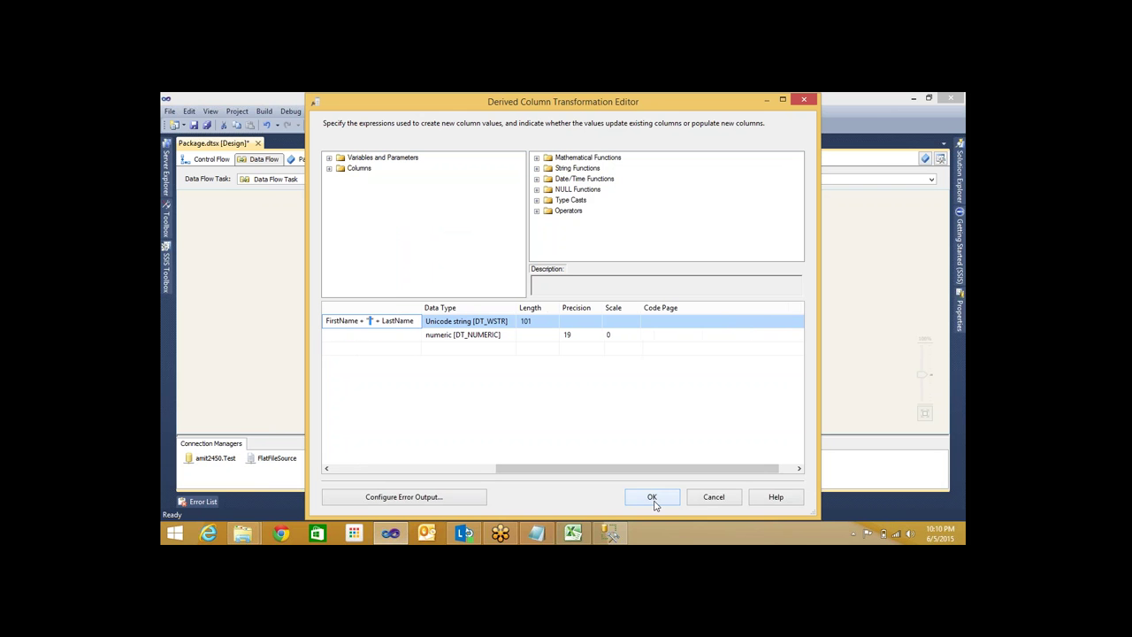
left_click(652, 498)
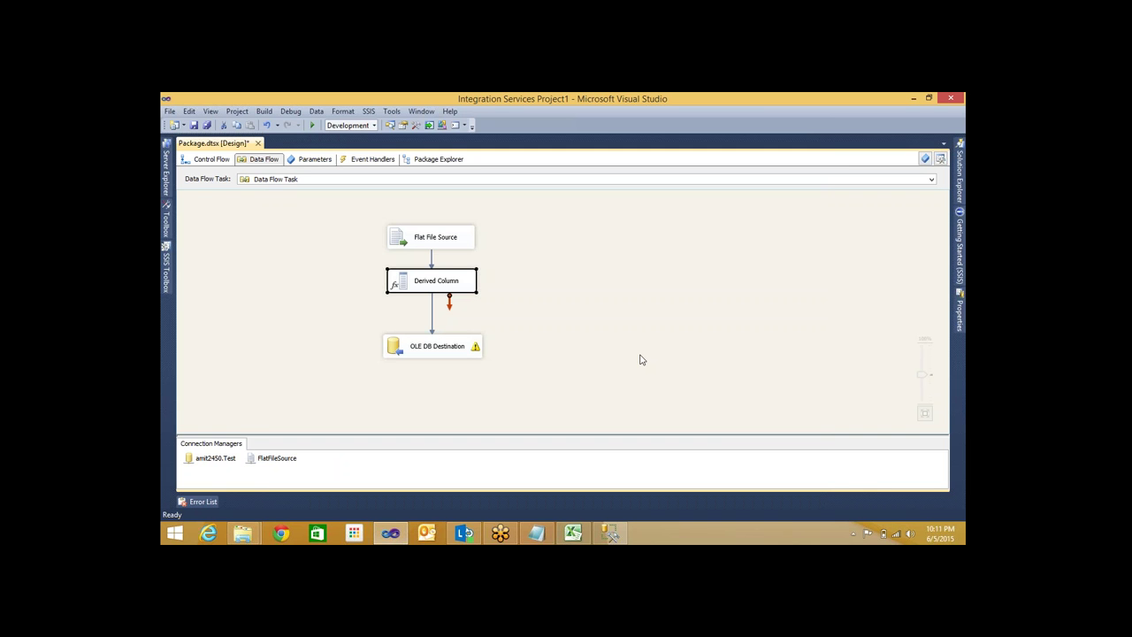
Run the package, read the locked .ispac build error, then save the package from Control Flow
left_click(643, 359)
key("F5")
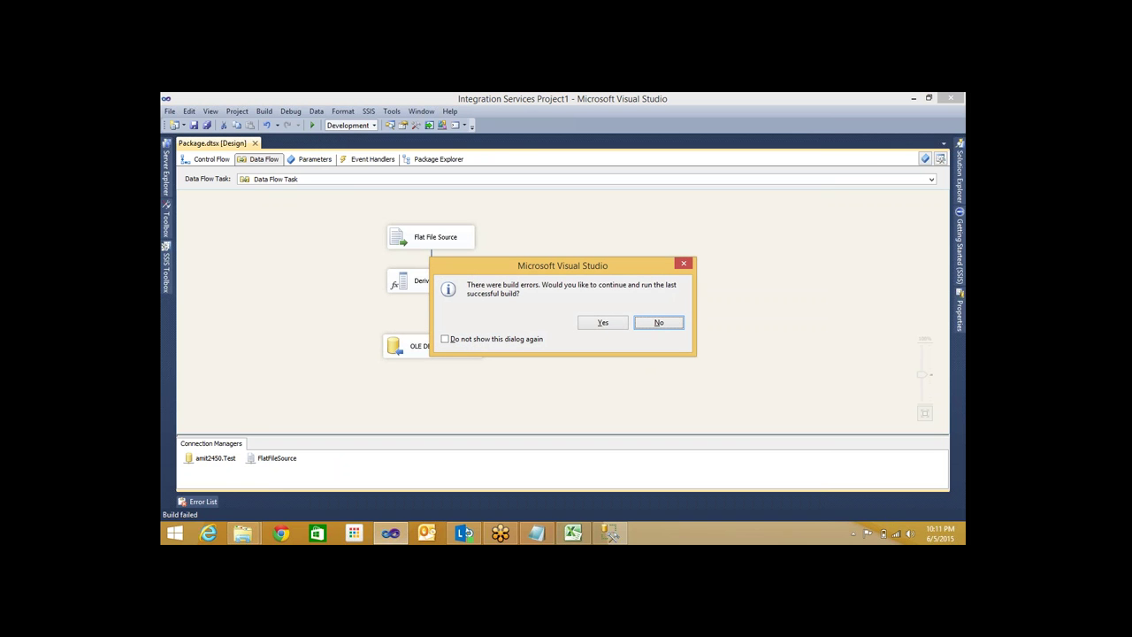
left_click(659, 323)
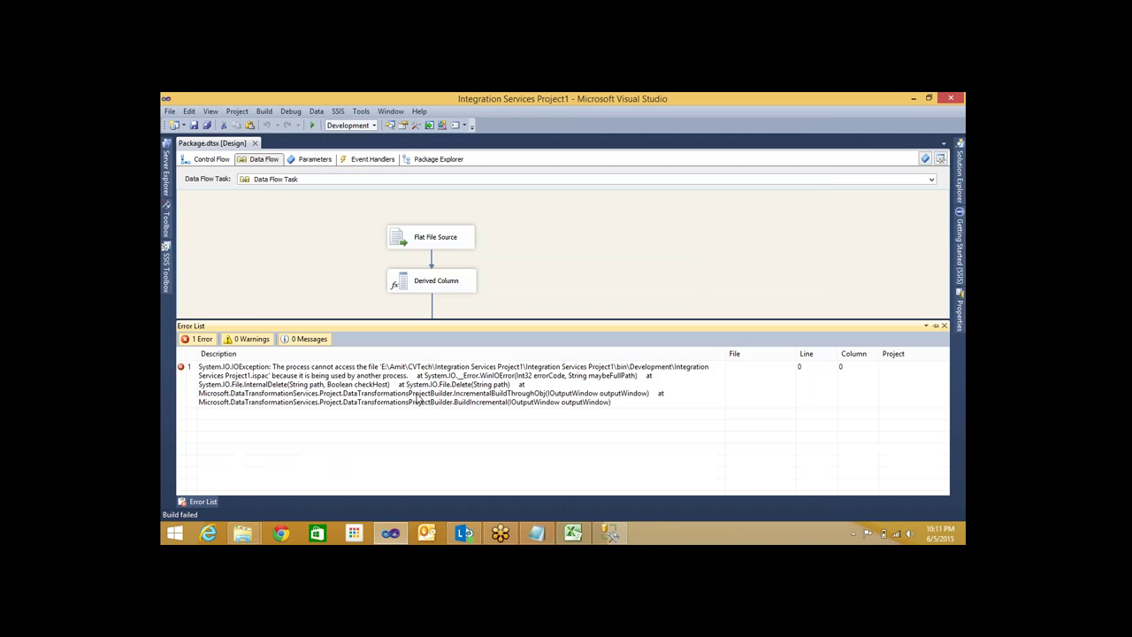
left_click(576, 238)
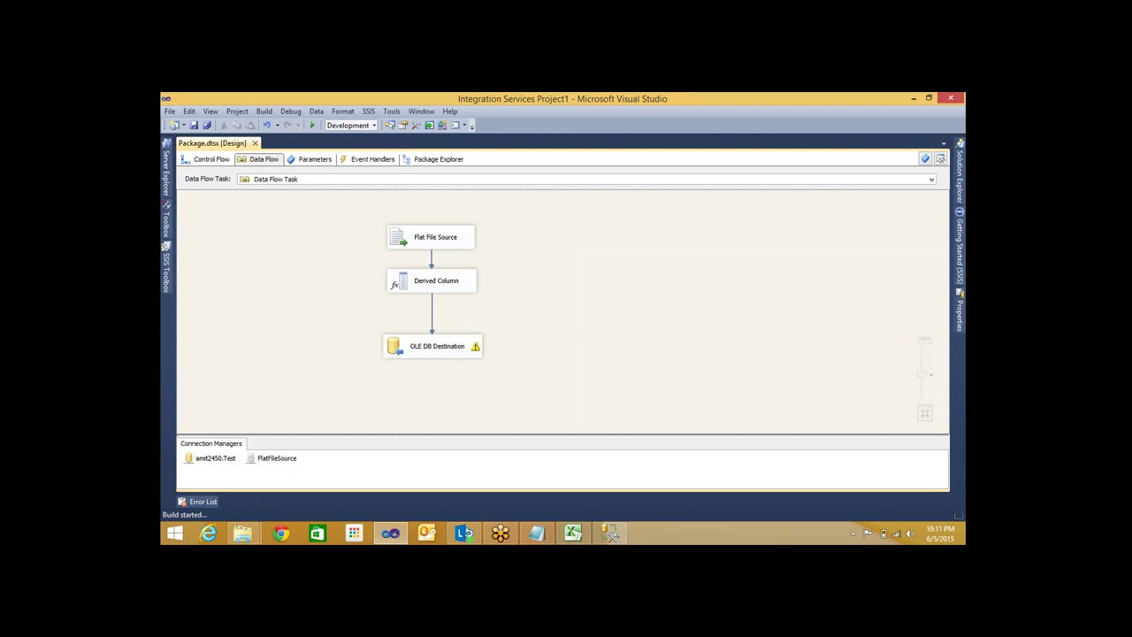
left_click(199, 501)
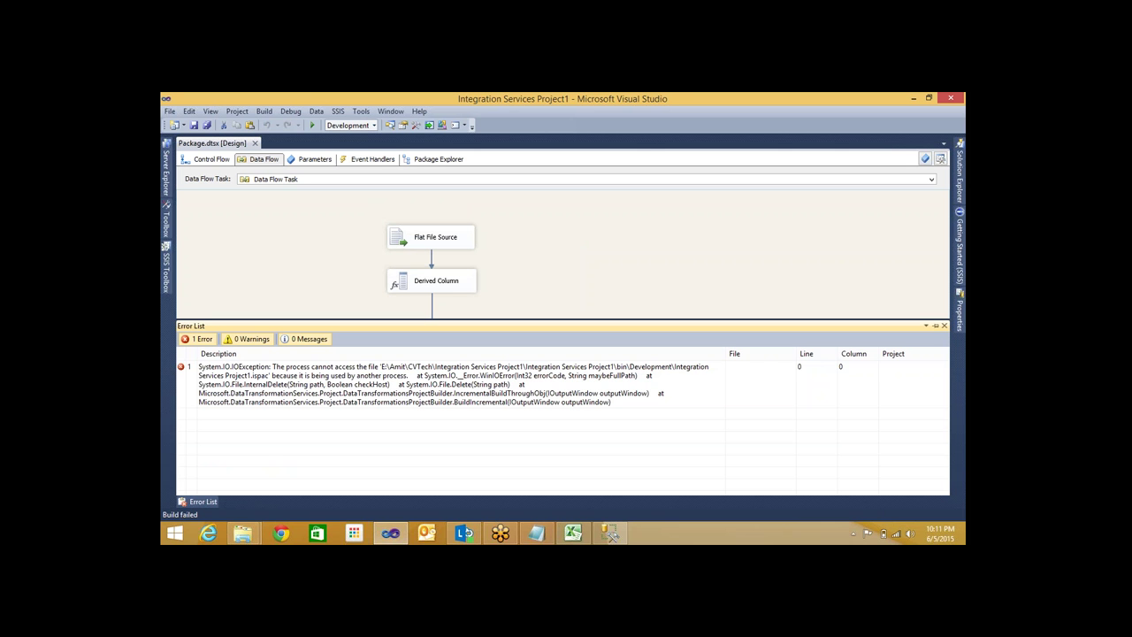
left_click(203, 159)
key("ctrl+s")
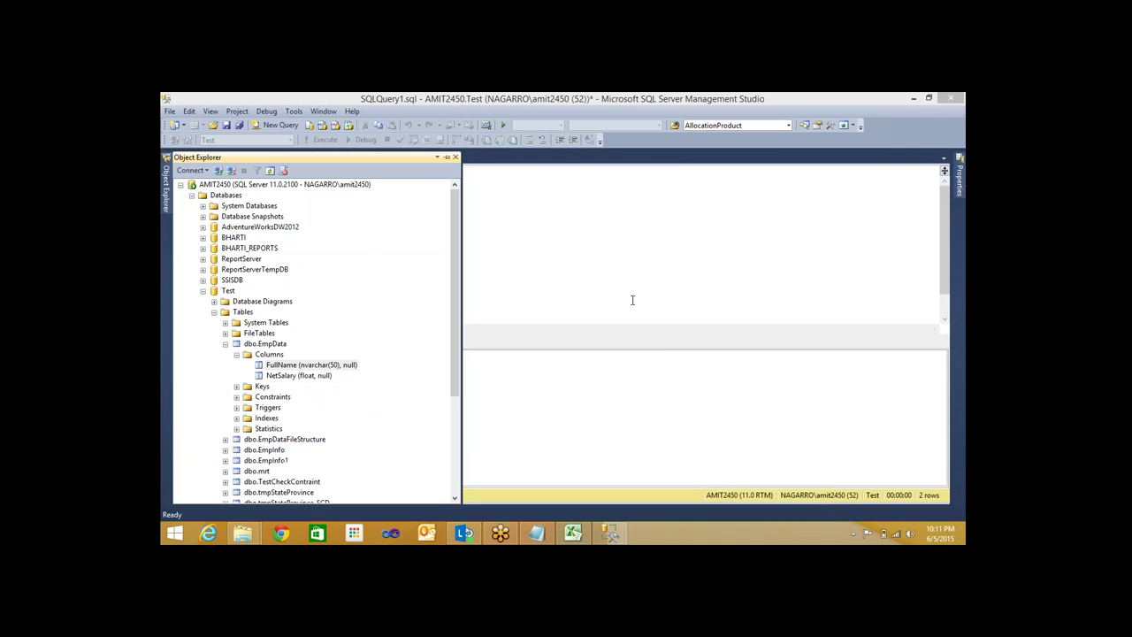
right_click(699, 534)
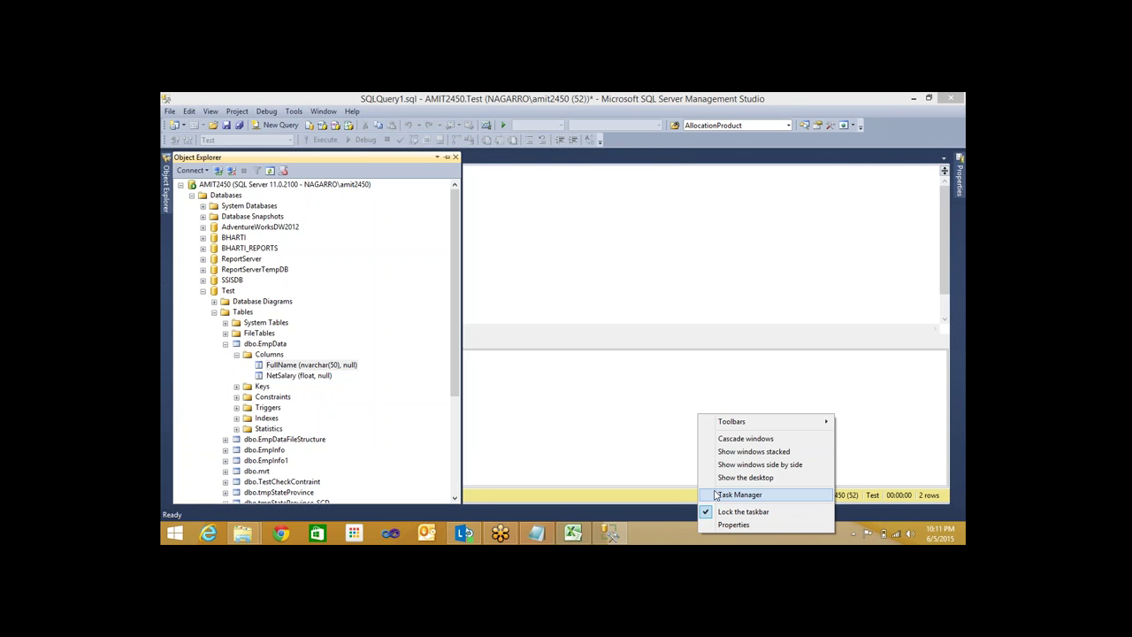
left_click(740, 494)
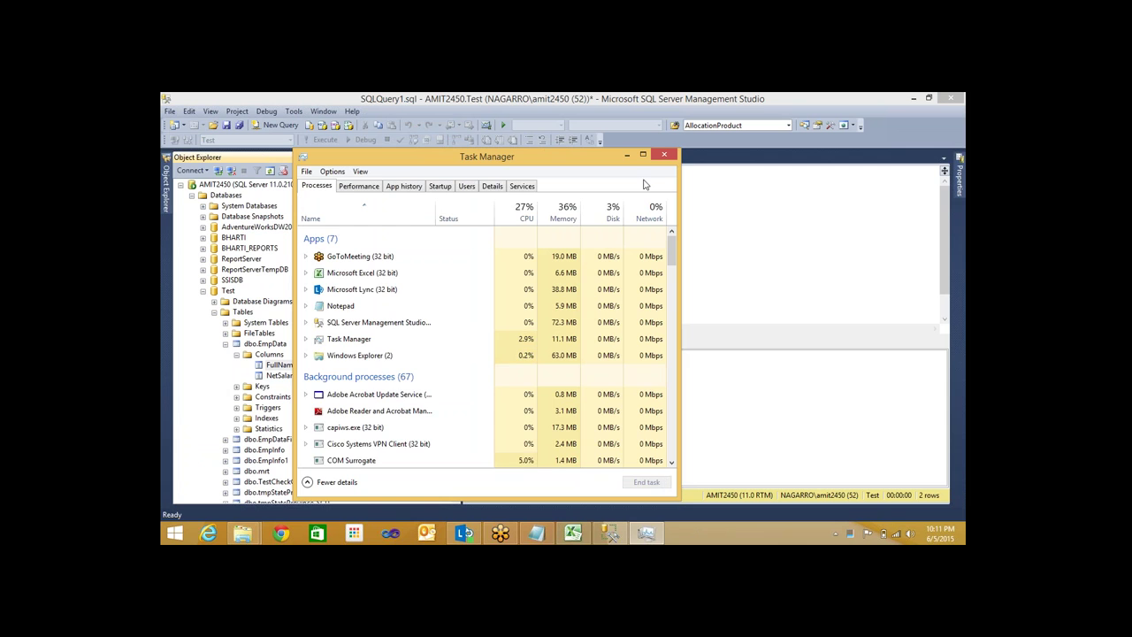
left_click(665, 155)
mouse_move(267, 521)
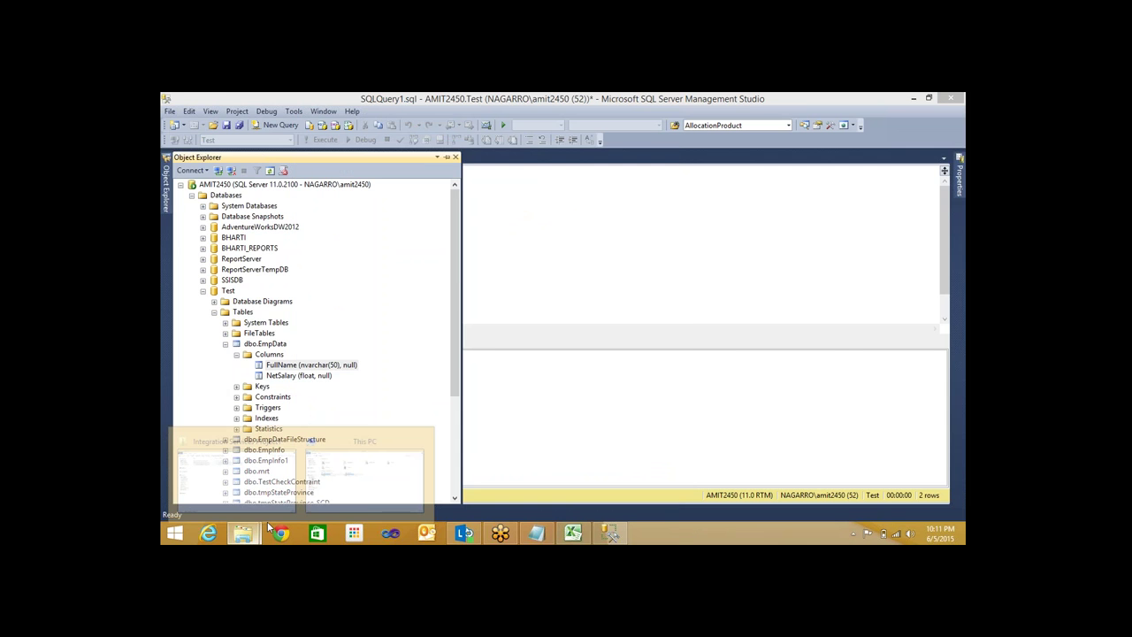
Open the Integration Services Project1 solution from File Explorer and dismiss the build-errors prompt
mouse_move(333, 486)
left_click(236, 474)
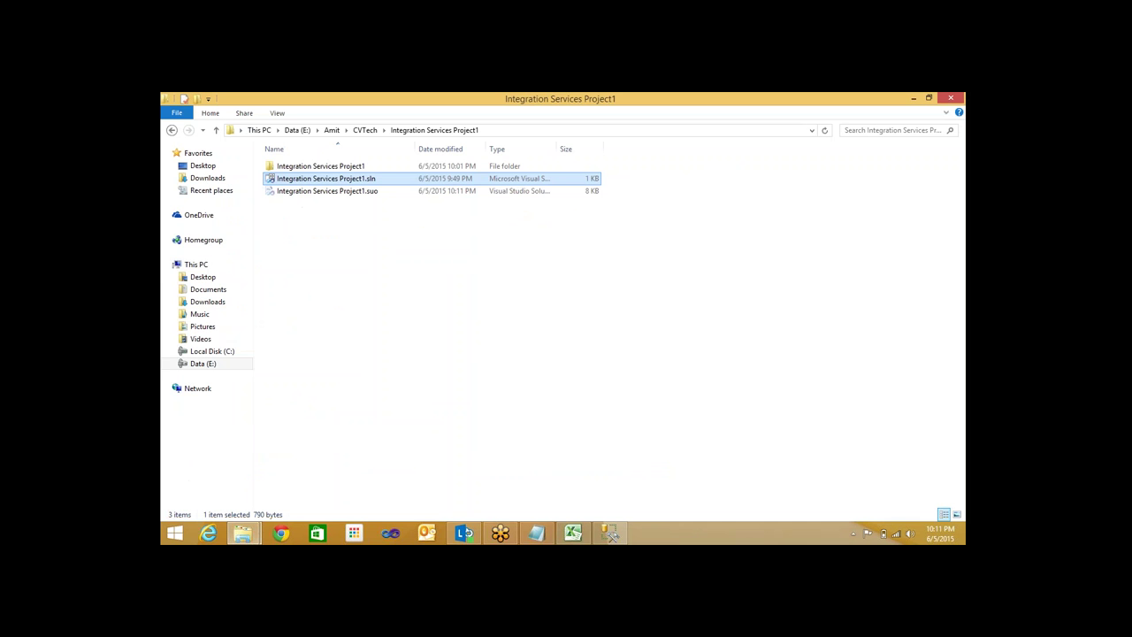
key("Return")
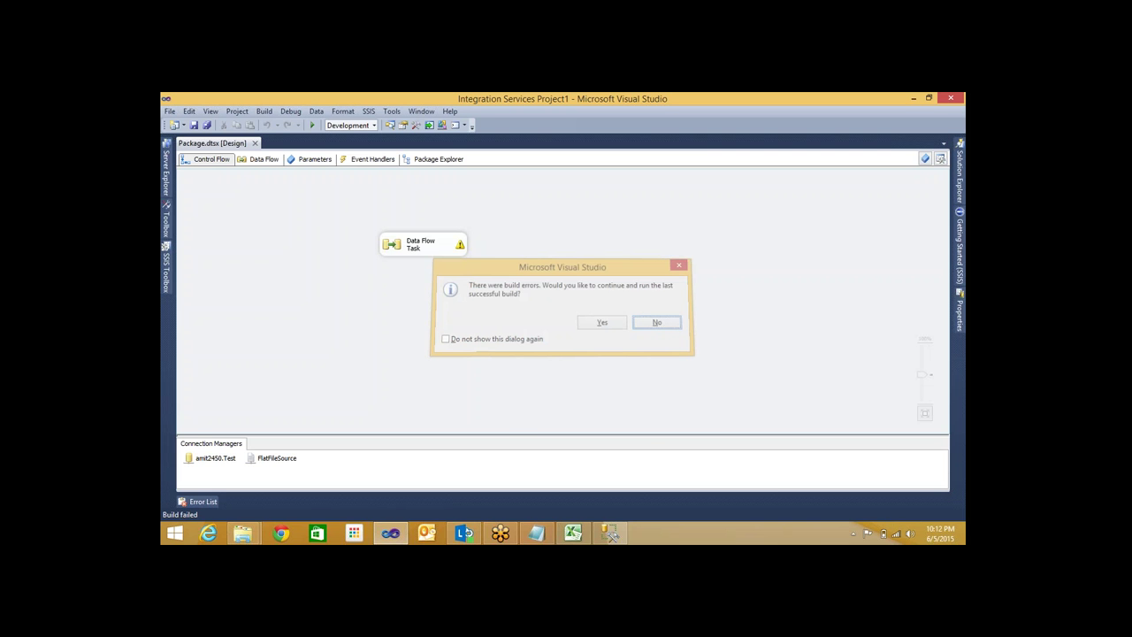
key("Return")
Copy Package.dtsx from the Integration Services Project1 subfolder into the CVTech folder
mouse_move(243, 533)
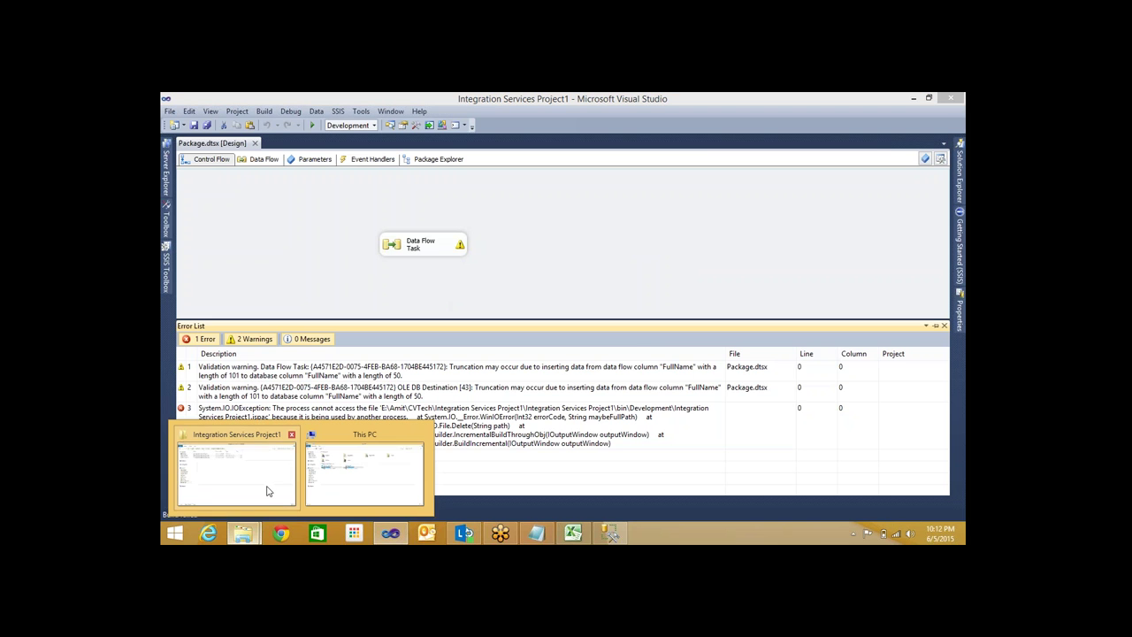
left_click(265, 487)
left_click(344, 166)
double_click(344, 166)
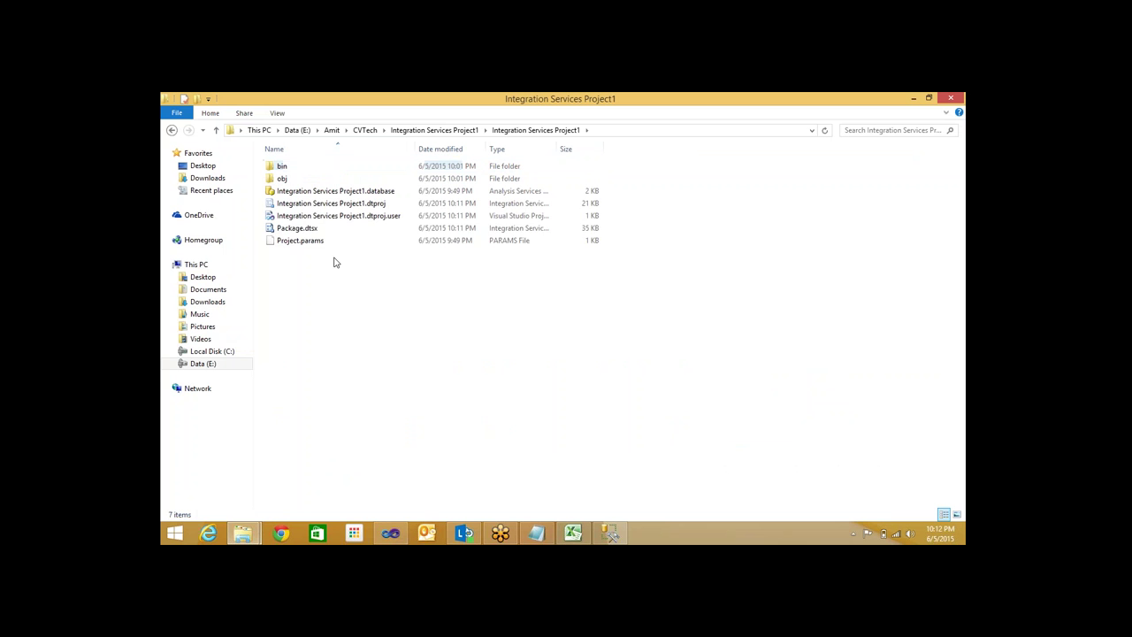
left_click(349, 228)
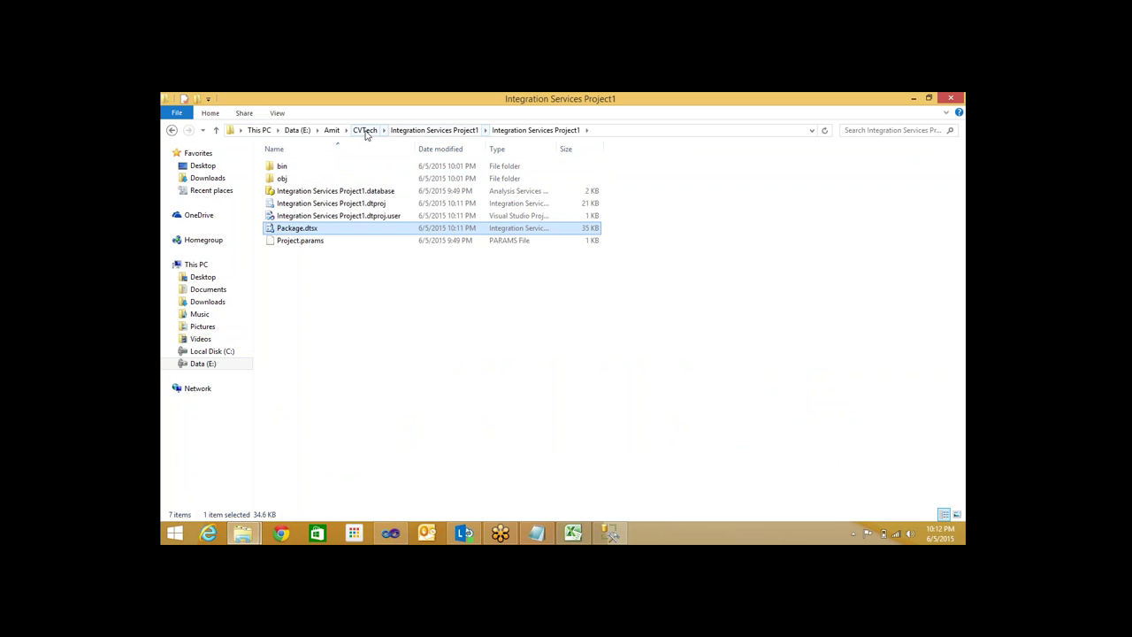
left_click(366, 131)
key("ctrl+v")
Try permanently deleting the in-use Integration Services Project1 folder, then cancel and return to Visual Studio
left_click(317, 168)
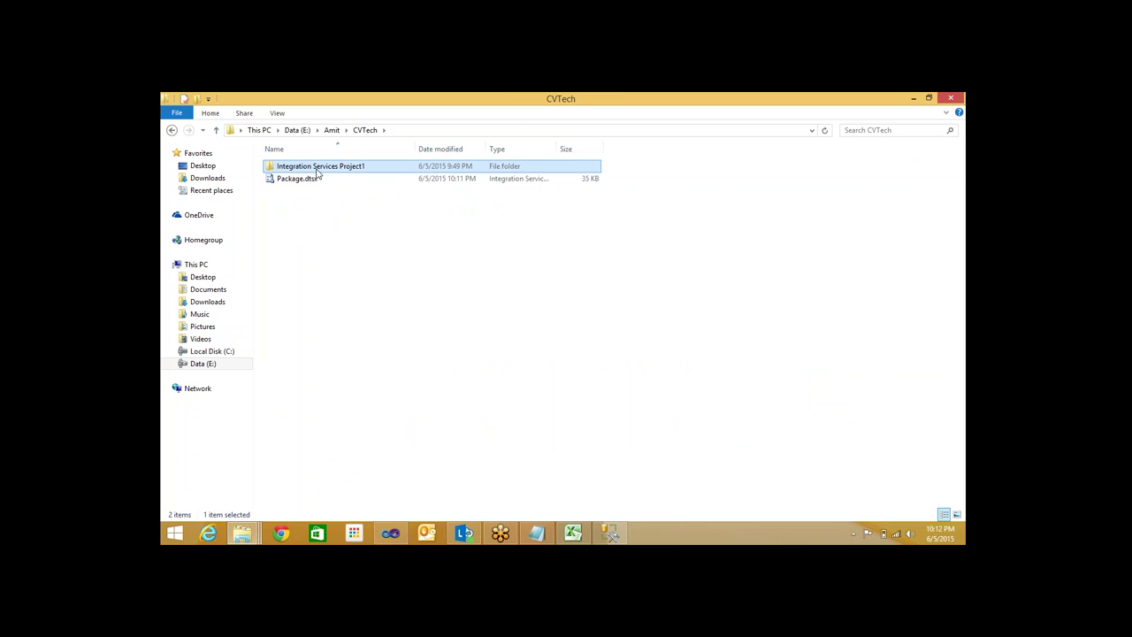
key("shift+Delete")
key("Return")
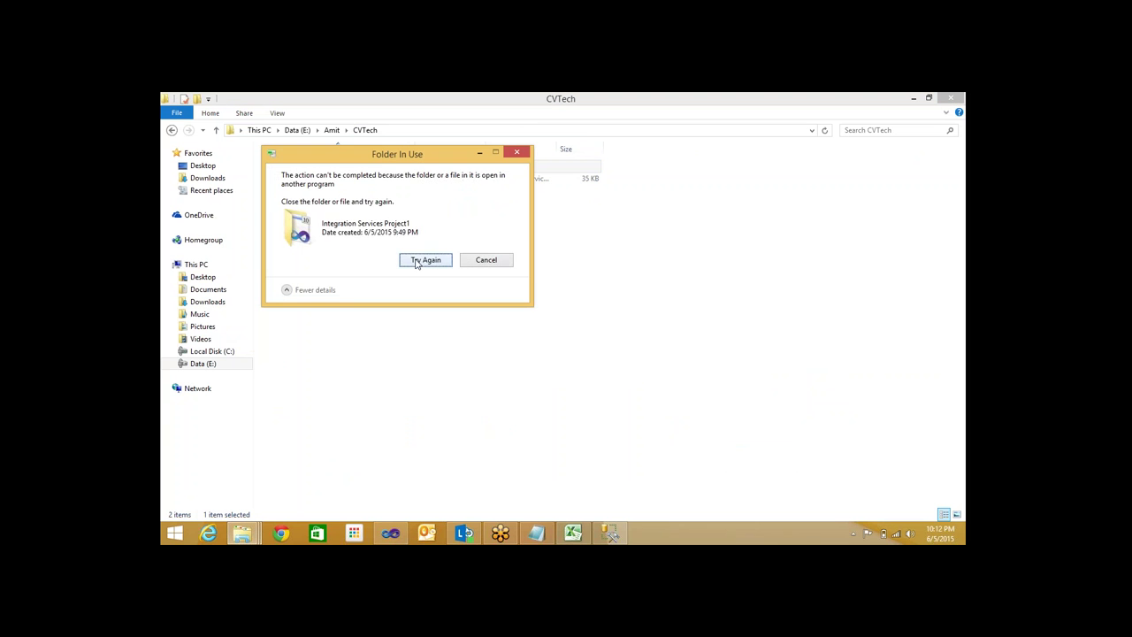
left_click(414, 260)
left_click(417, 261)
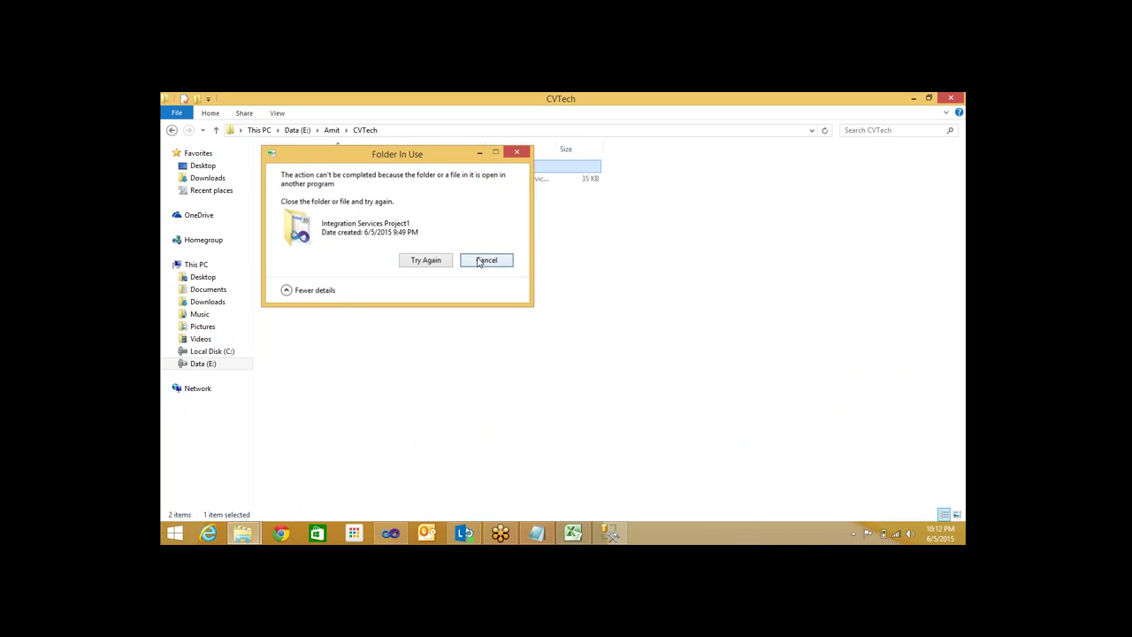
left_click(486, 260)
right_click(361, 256)
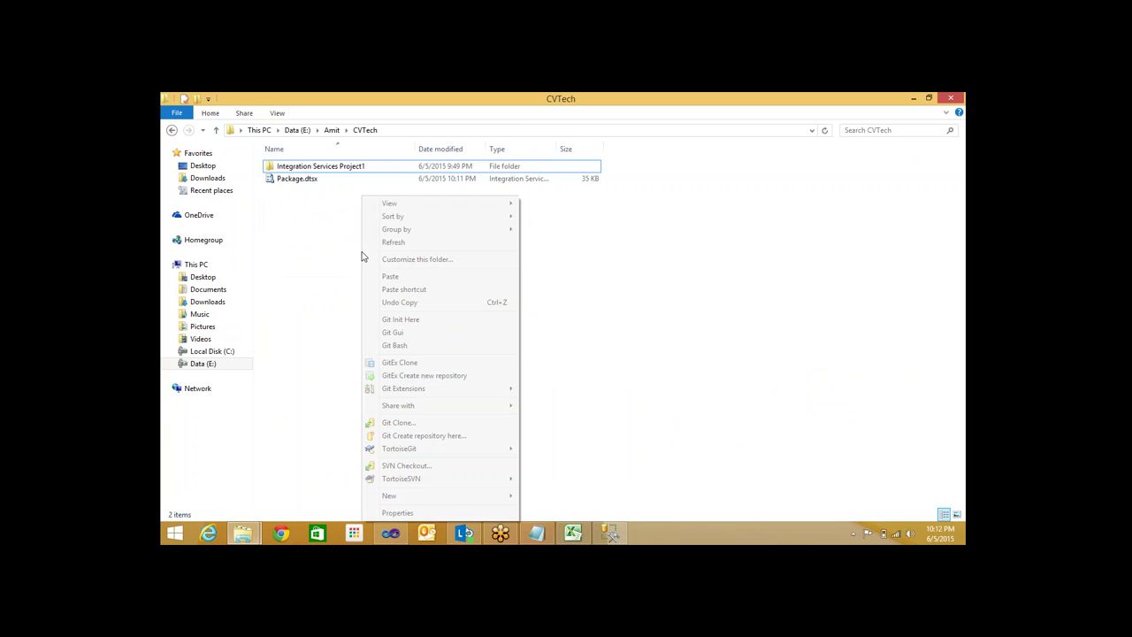
left_click(392, 533)
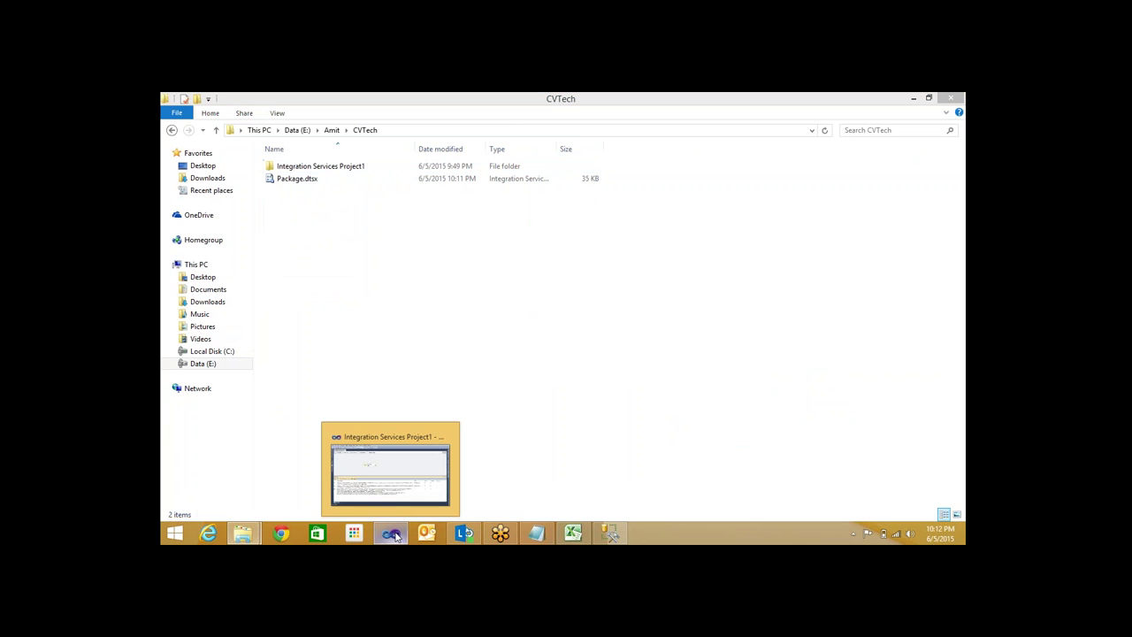
left_click(395, 536)
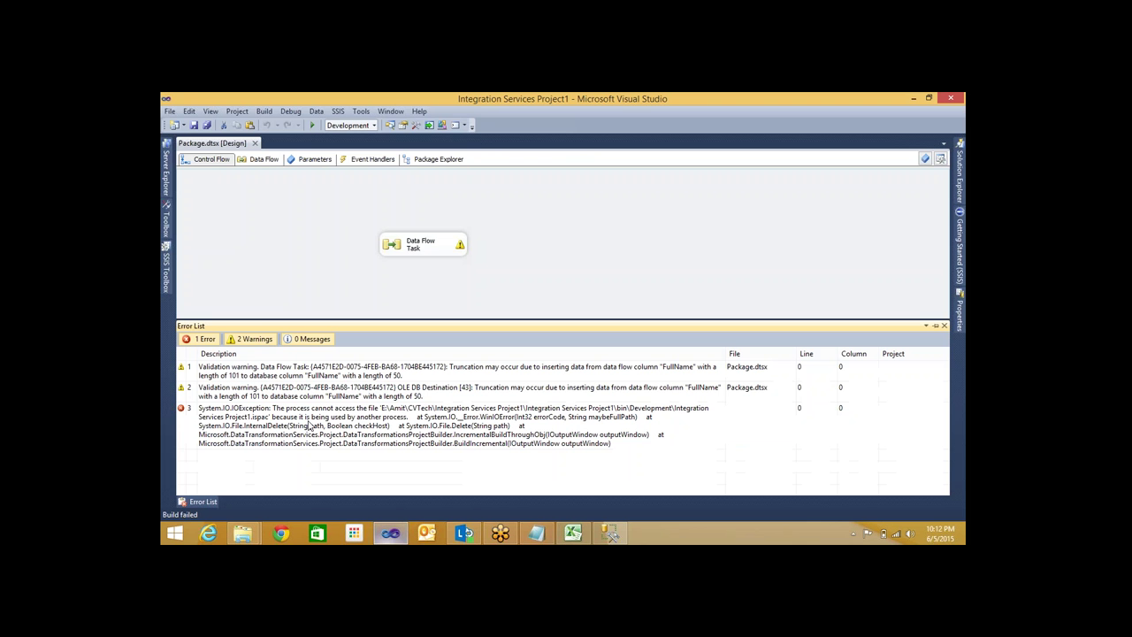
Create a new Integration Services Project2 in the E:\Amit\CVTech folder
left_click(171, 113)
key("Escape")
key("Escape")
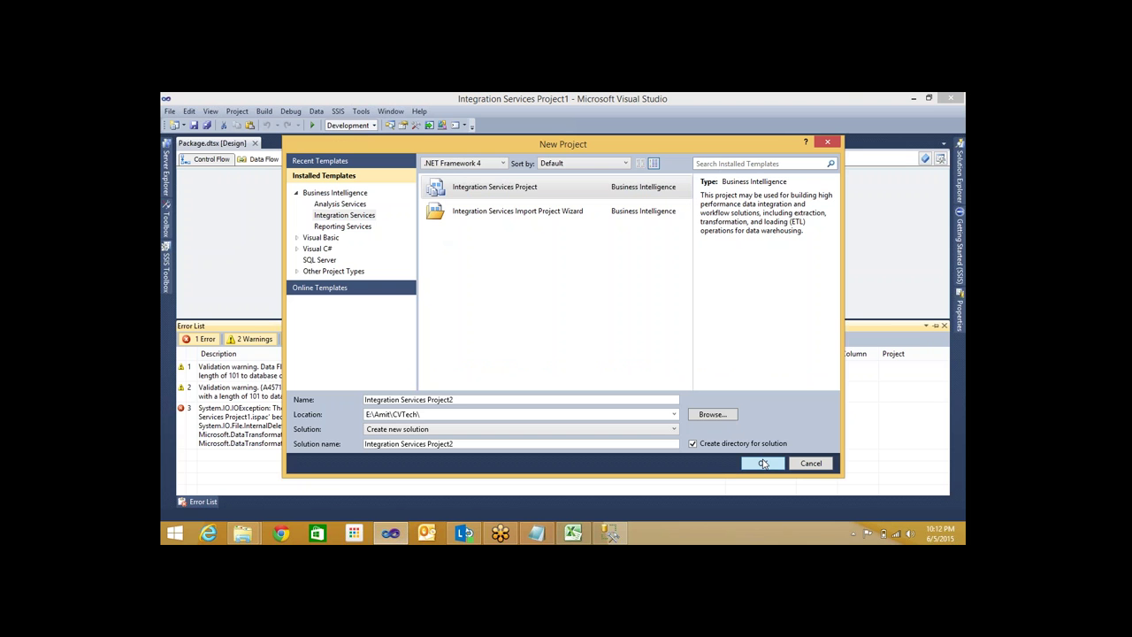
left_click(763, 464)
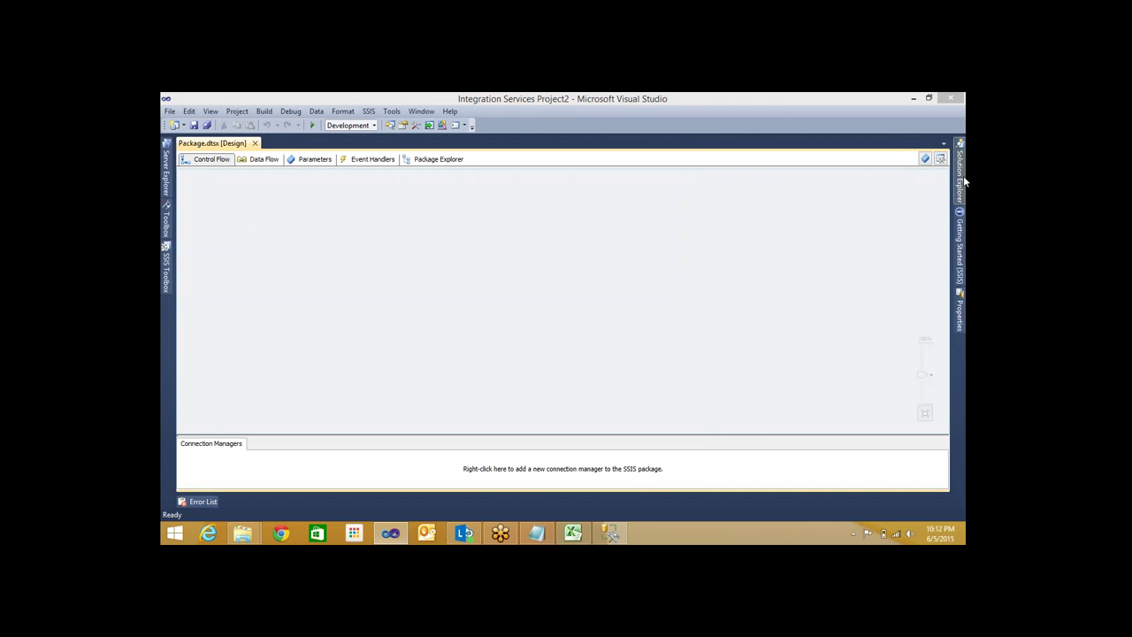
Add E:\Amit\CVTech\Package.dtsx to SSIS Packages as an existing package, creating Package (1).dtsx
left_click(960, 173)
right_click(837, 202)
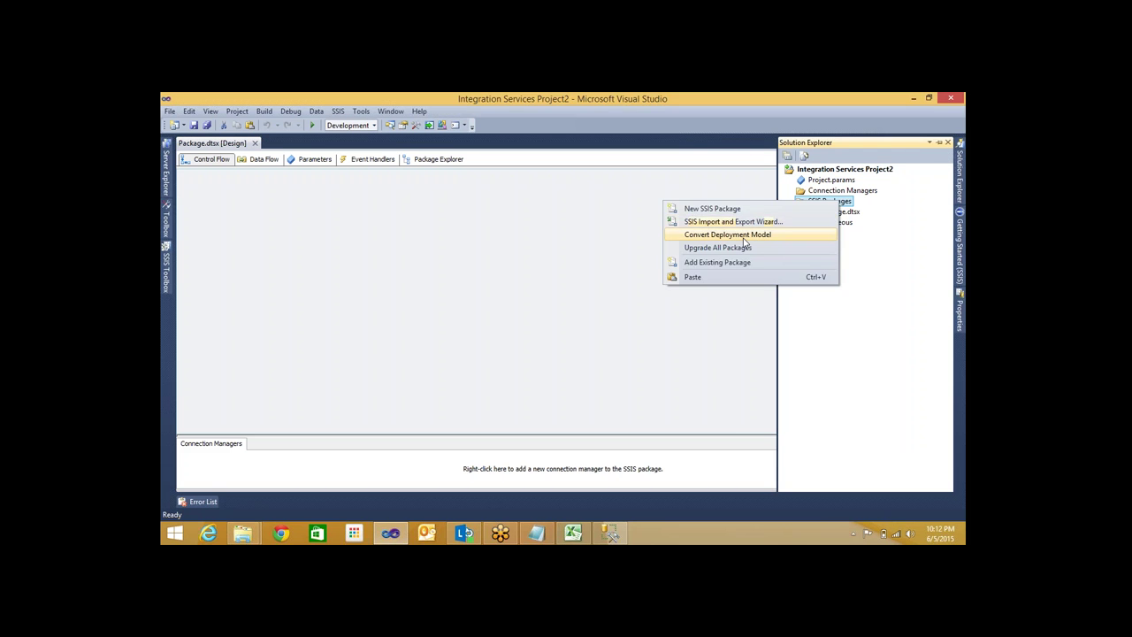
left_click(726, 262)
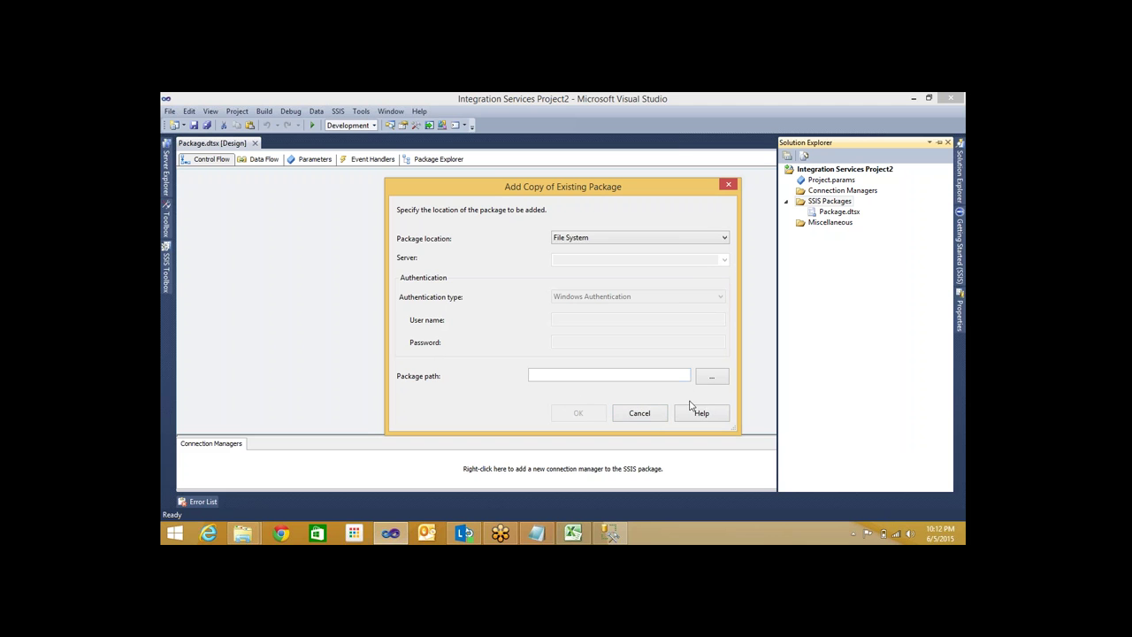
left_click(641, 414)
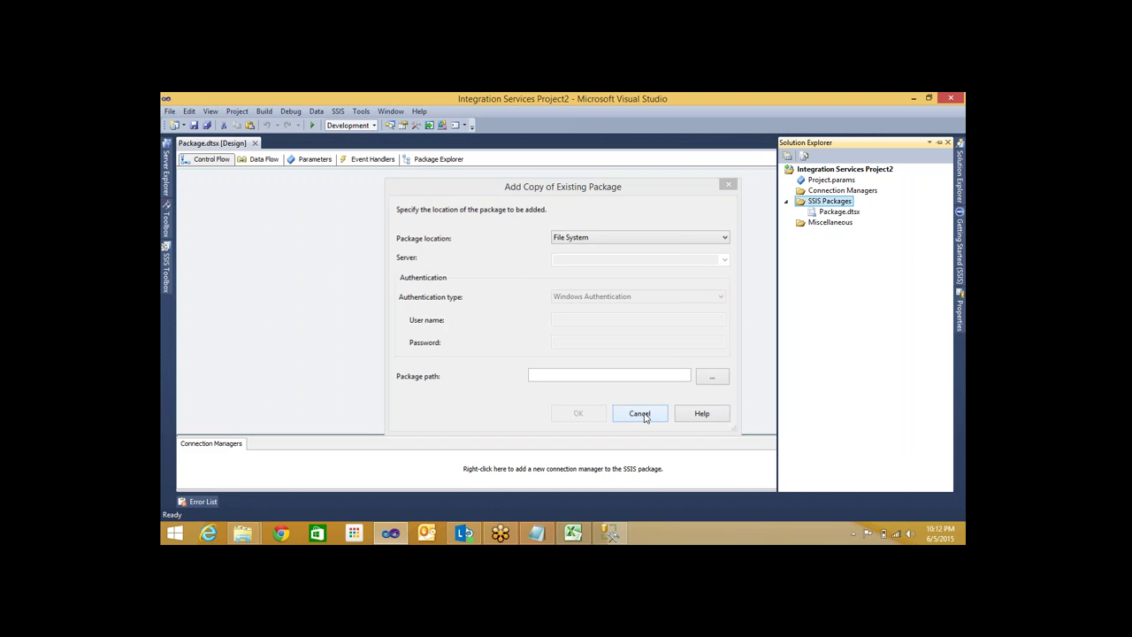
right_click(814, 200)
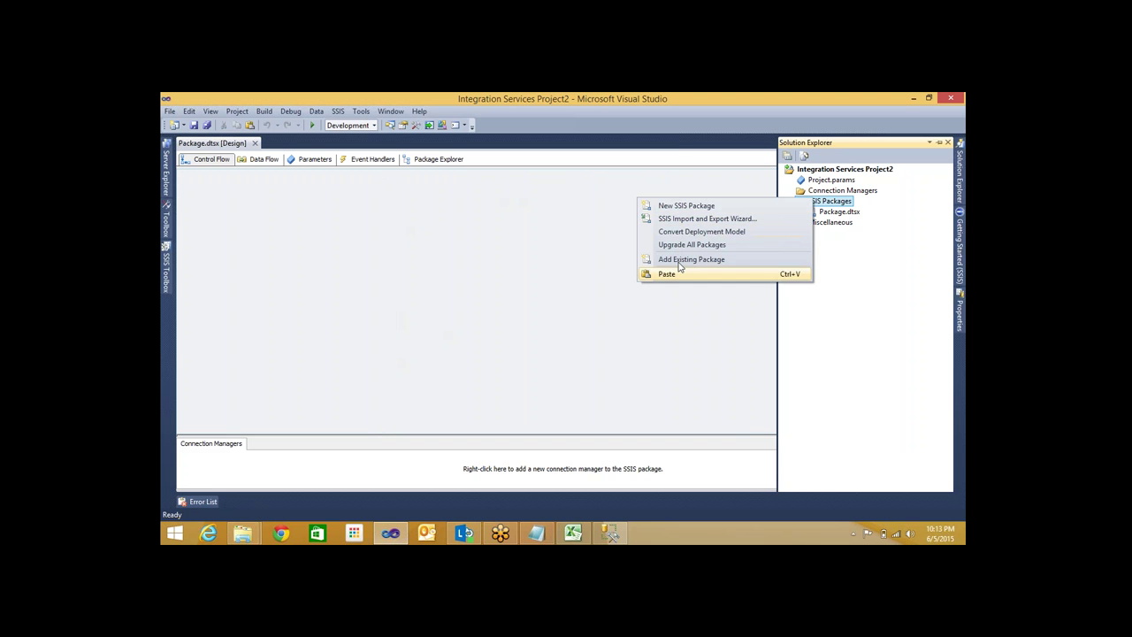
key("Escape")
right_click(819, 205)
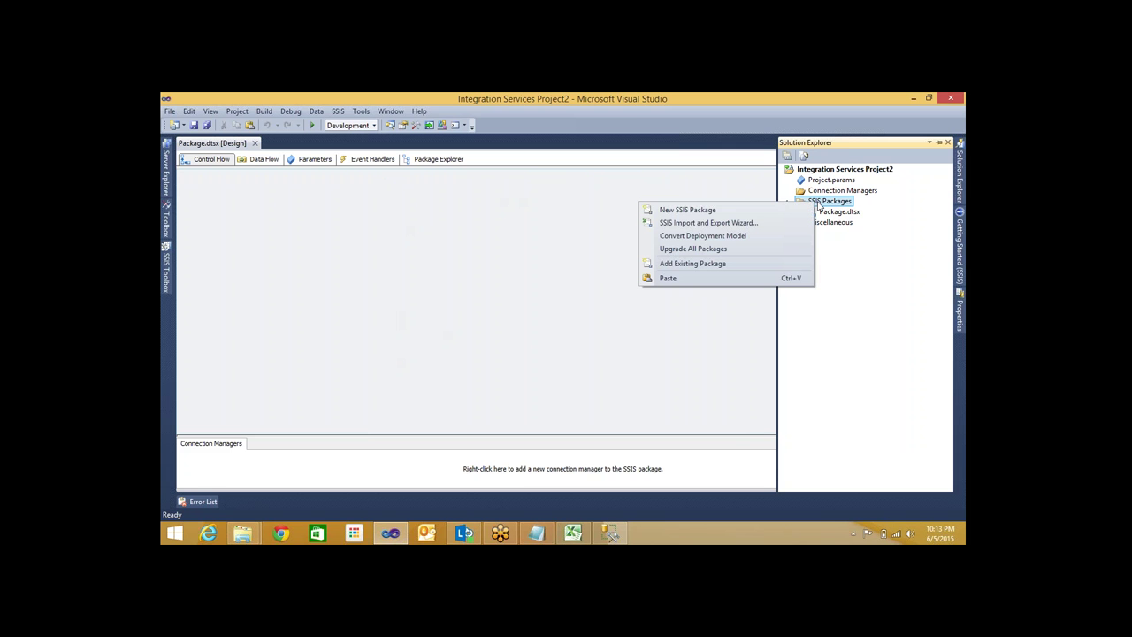
left_click(722, 266)
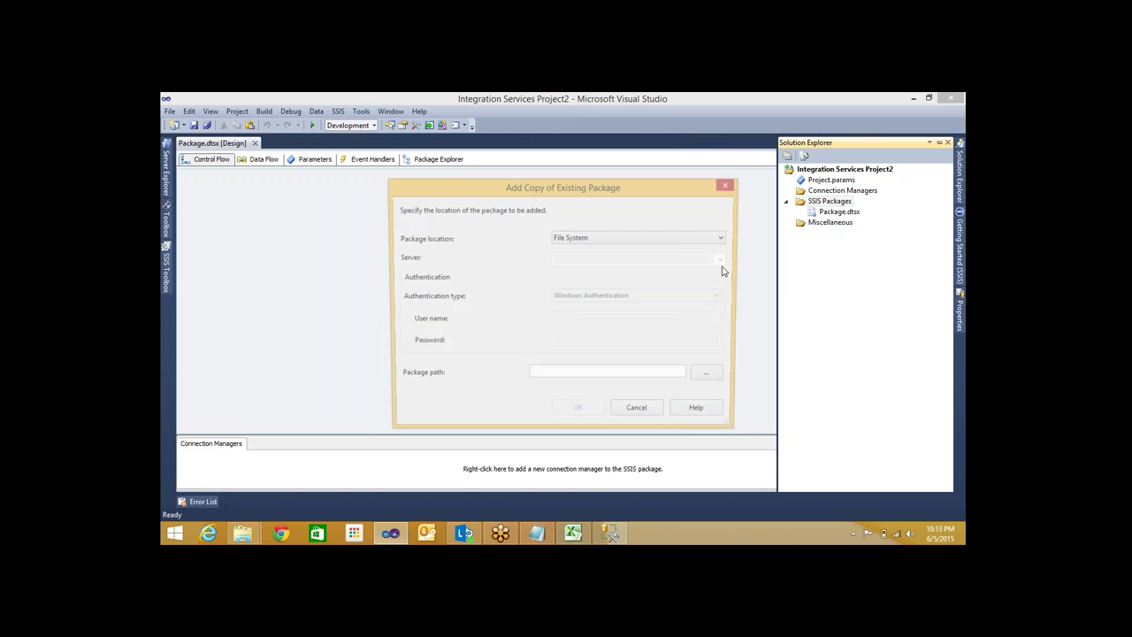
left_click(715, 377)
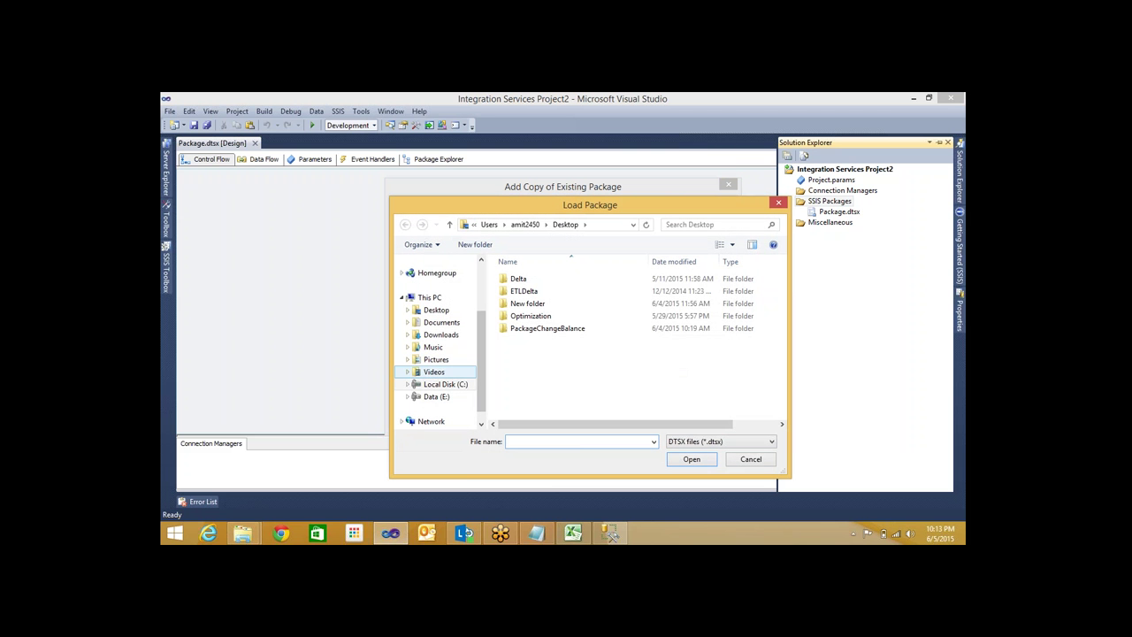
left_click(436, 396)
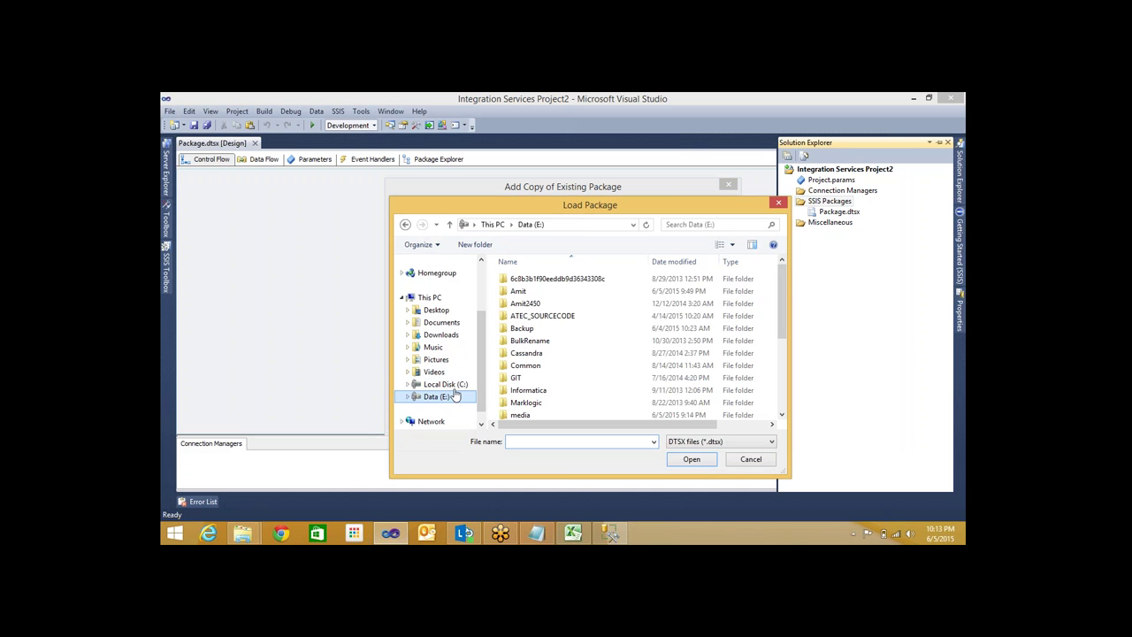
double_click(531, 291)
double_click(536, 353)
double_click(524, 303)
left_click(576, 412)
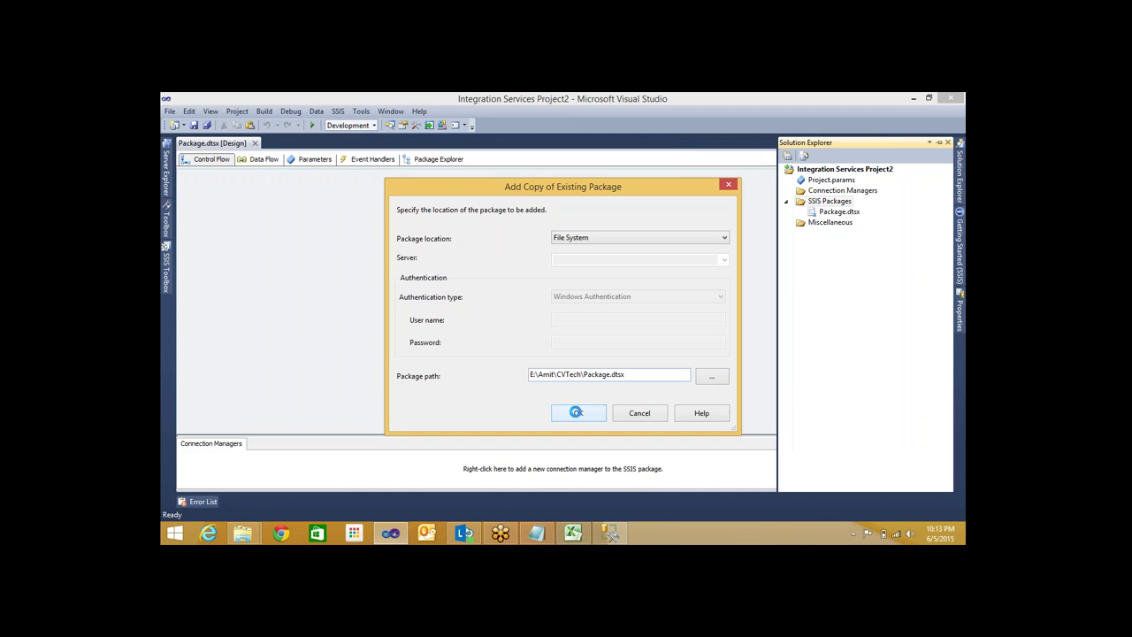
Permanently delete the original Package.dtsx from the project and open Package (1).dtsx
left_click(825, 213)
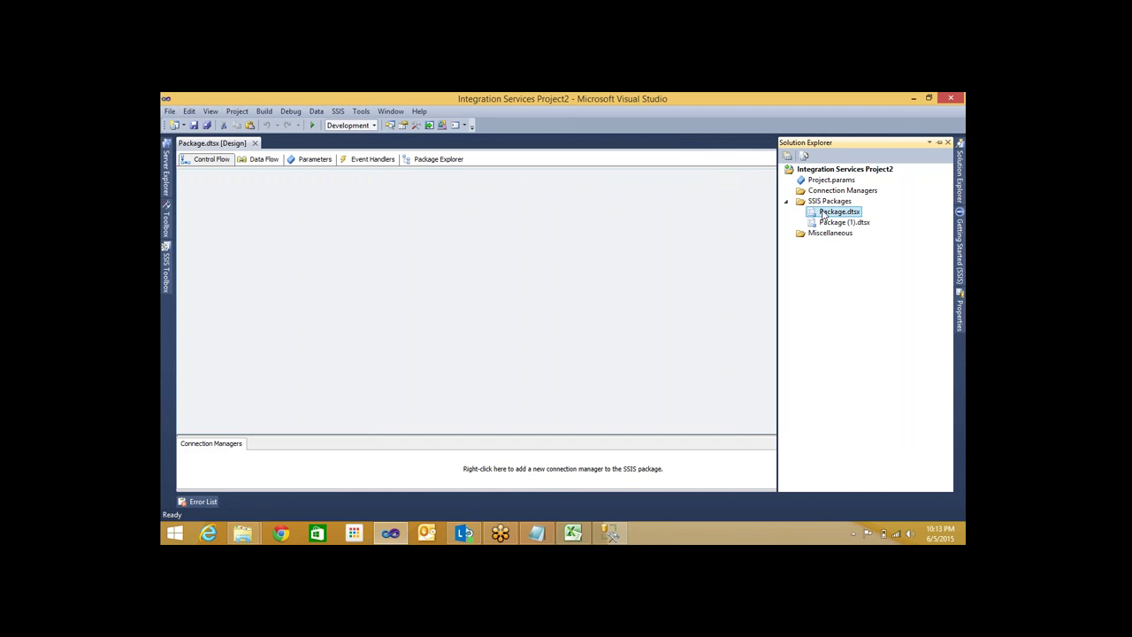
right_click(824, 215)
left_click(704, 370)
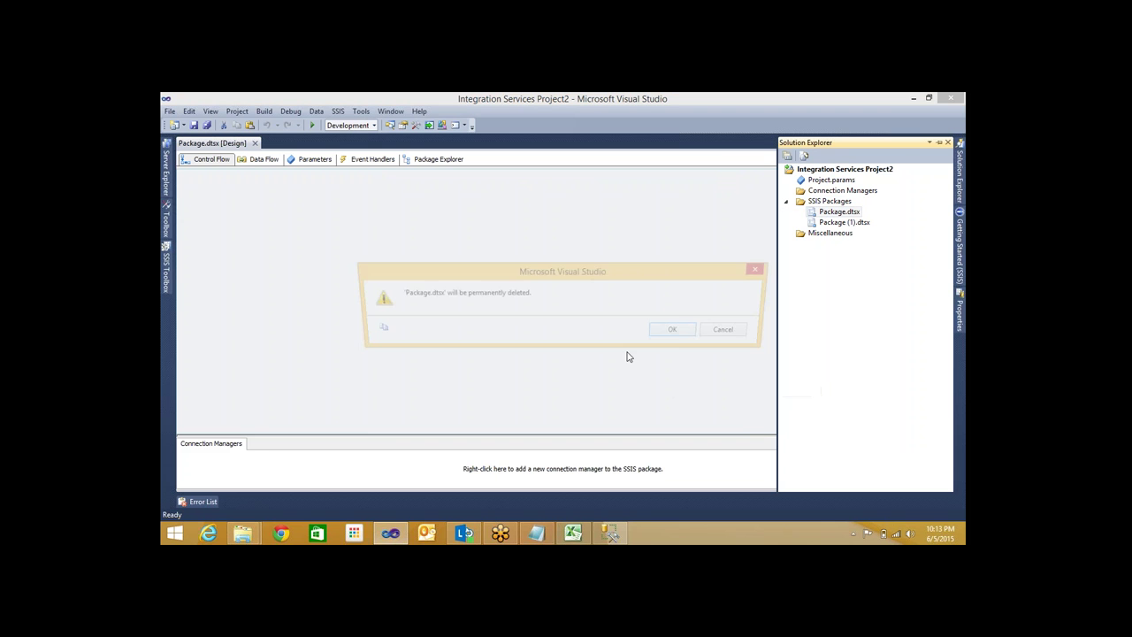
left_click(679, 331)
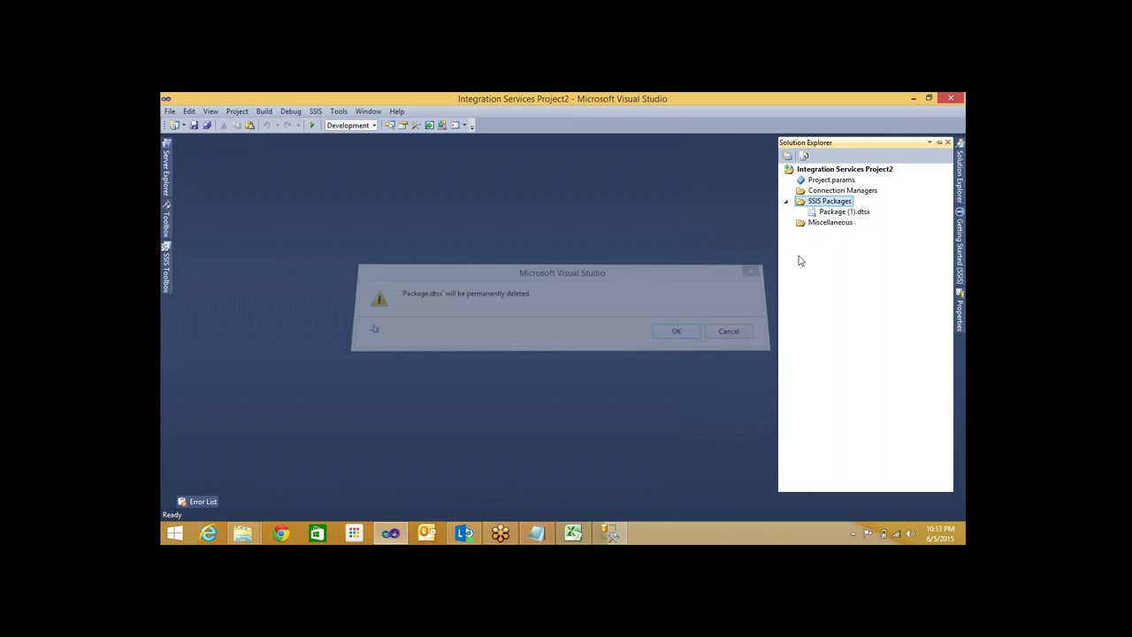
key("Return")
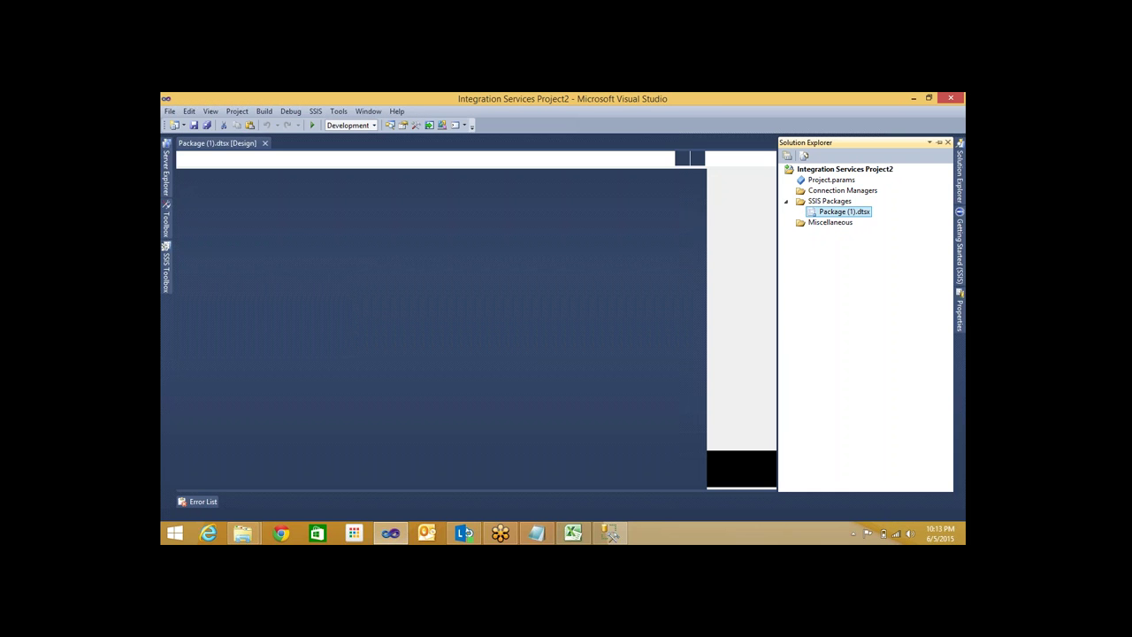
Run Package (1).dtsx with F5 until 2 rows pass through, then switch to Management Studio
key("F5")
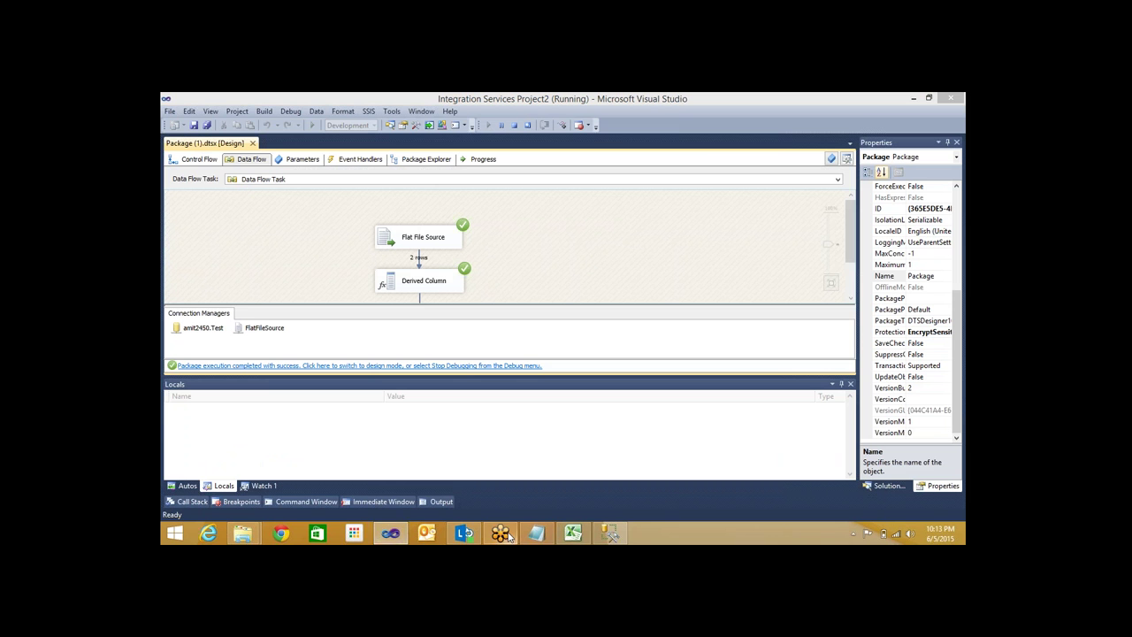
left_click(606, 535)
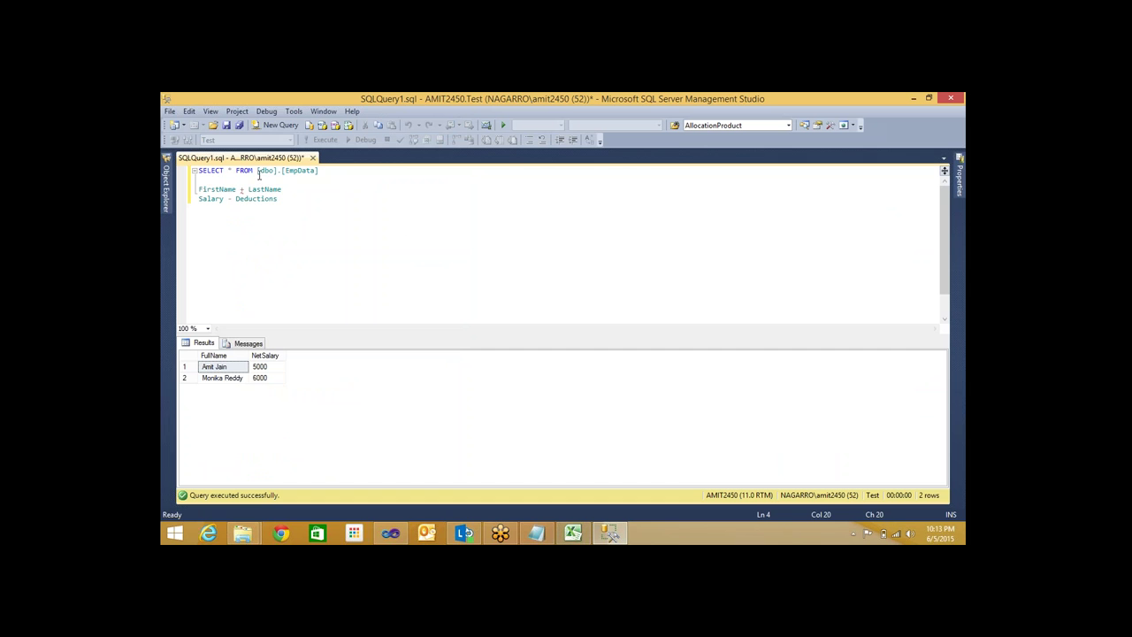
Rerun SELECT * FROM [dbo].[EmpData] and review NetSalary rows 5000, 6000, 4000, 4800
left_click(341, 169)
key("shift+Home")
key("F5")
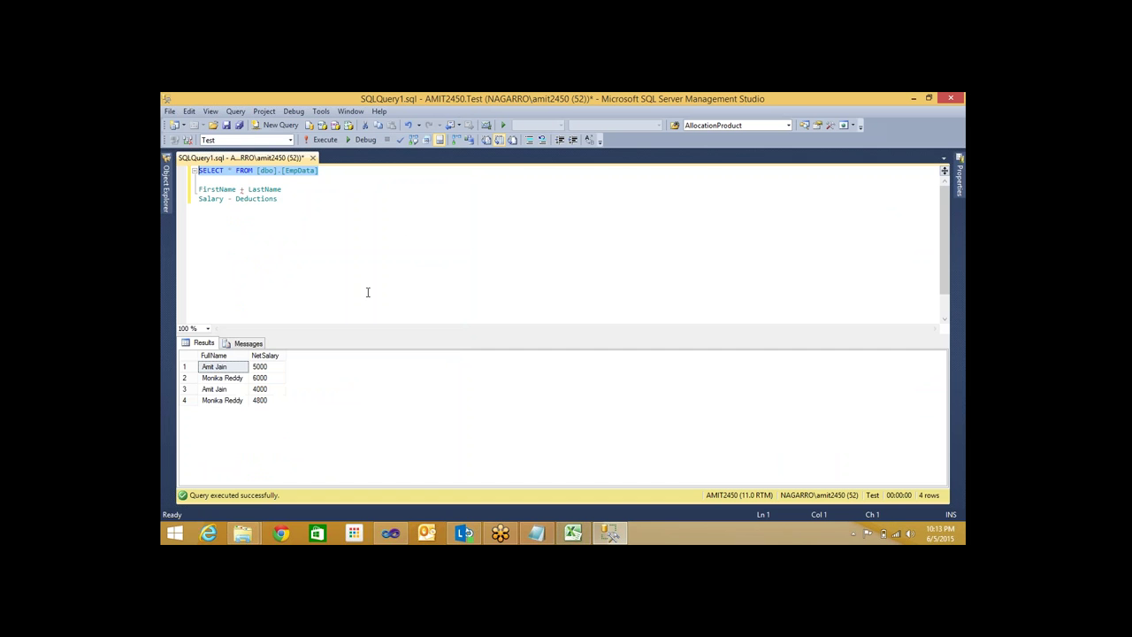
key("F5")
left_click(213, 389)
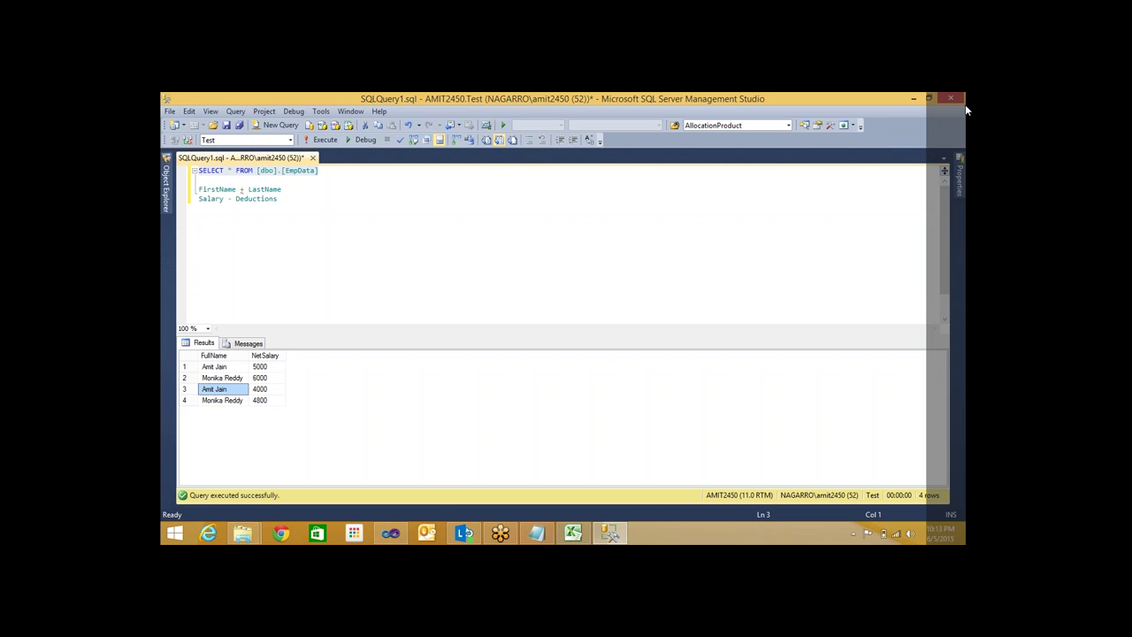
mouse_move(965, 91)
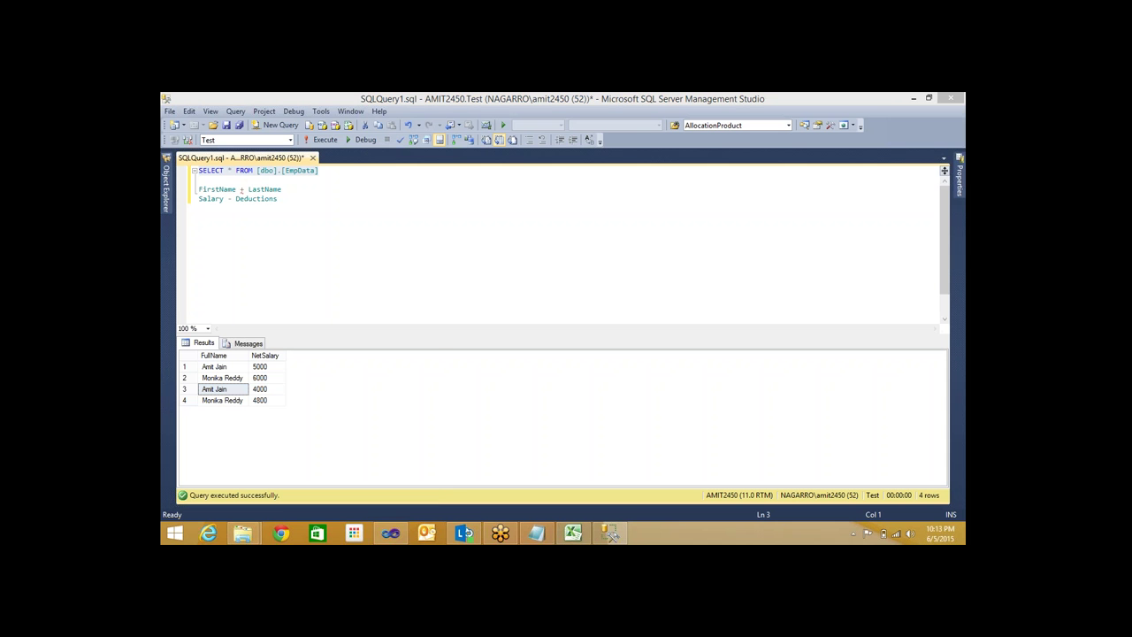
End the Microsoft Visual Studio 2010 task in Task Manager and bring Services forward
left_click(392, 533)
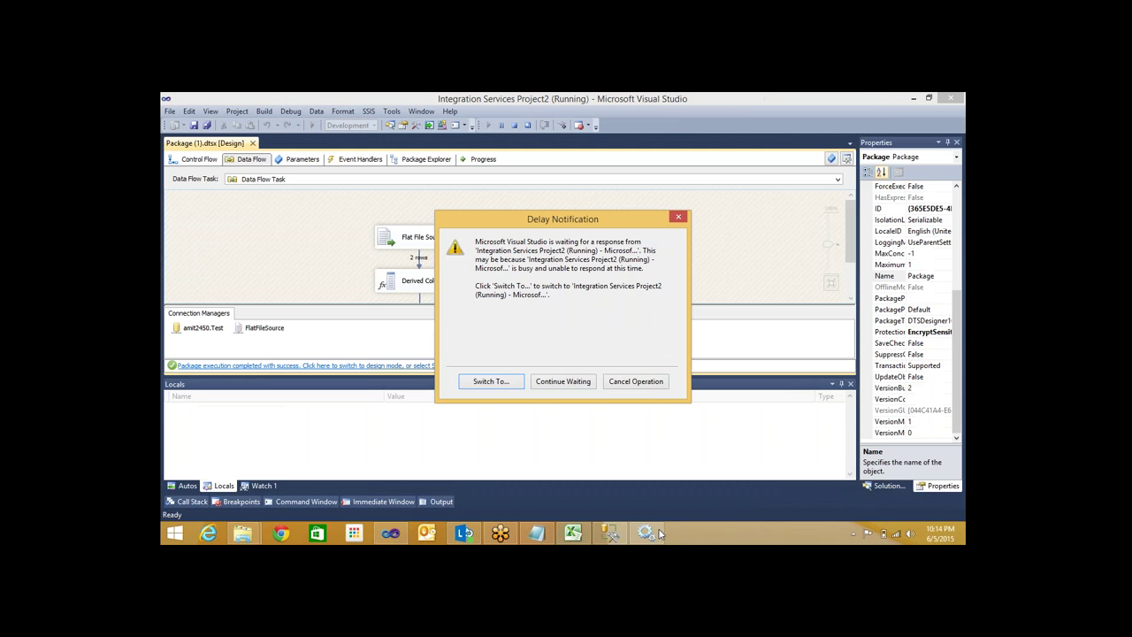
left_click(659, 533)
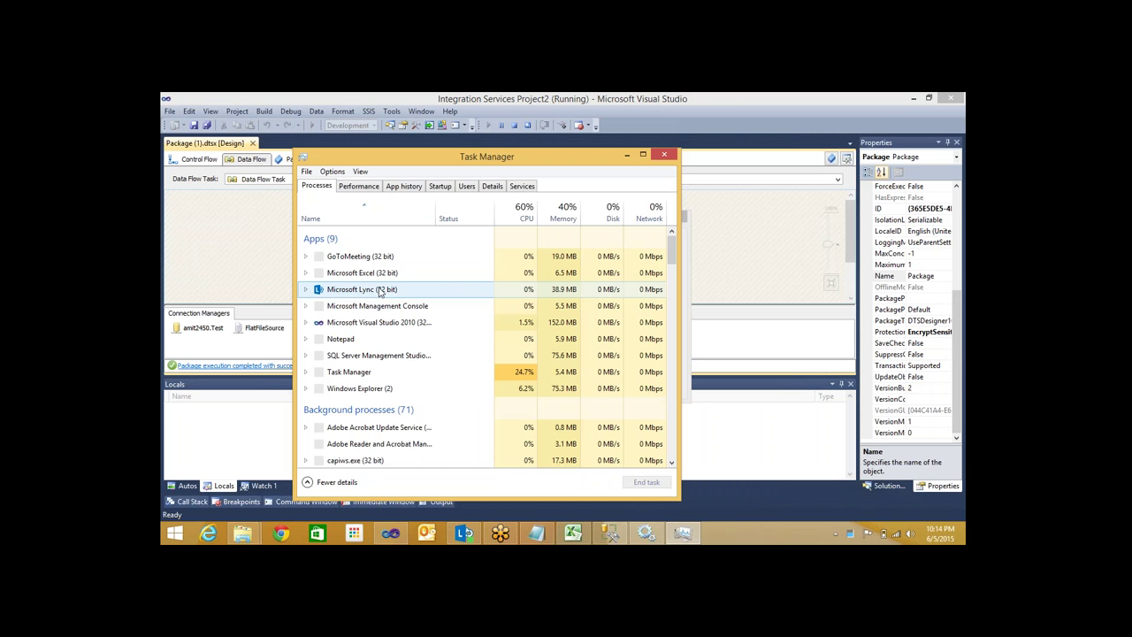
right_click(403, 324)
left_click(424, 342)
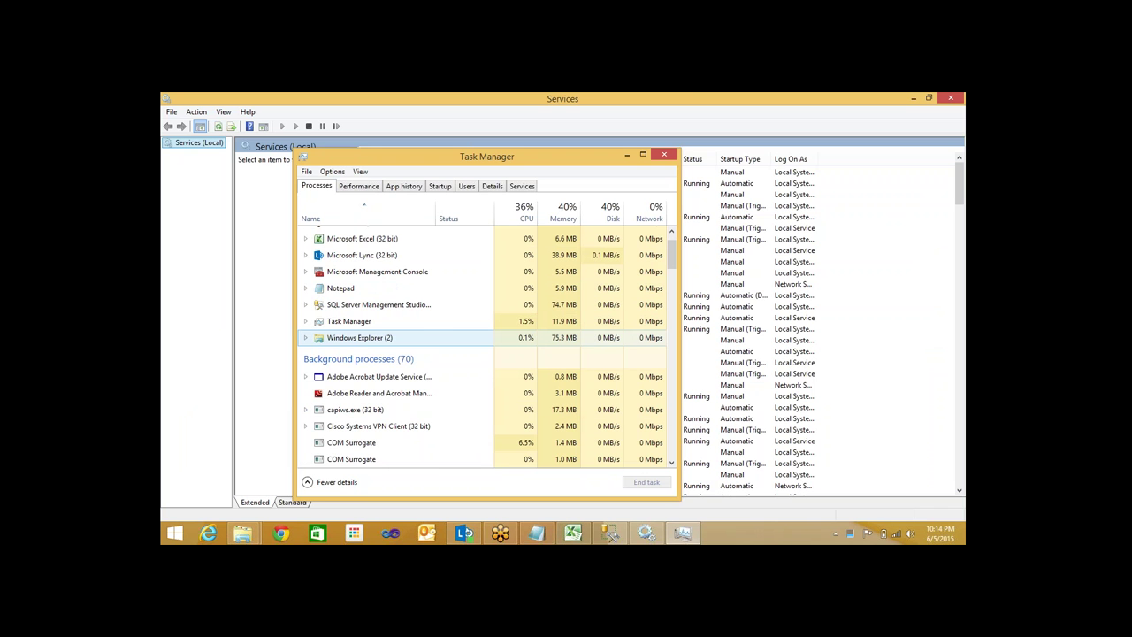
left_click(664, 154)
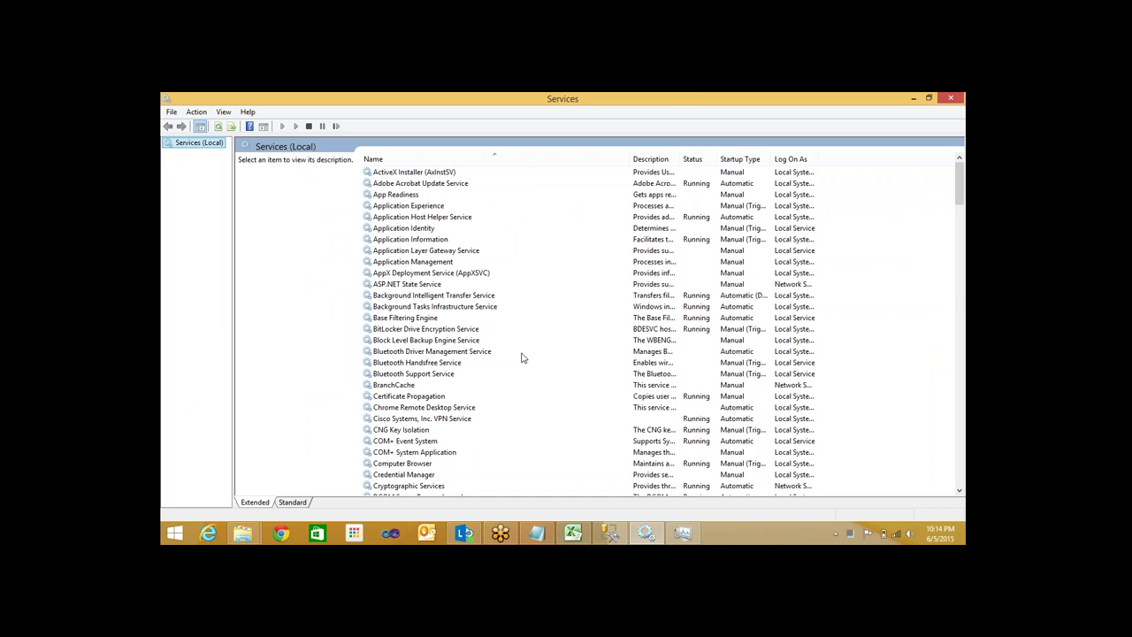
Restart the SQL Server (MSSQLSERVER) service
left_click(522, 358)
scroll(520, 367, "down", 20)
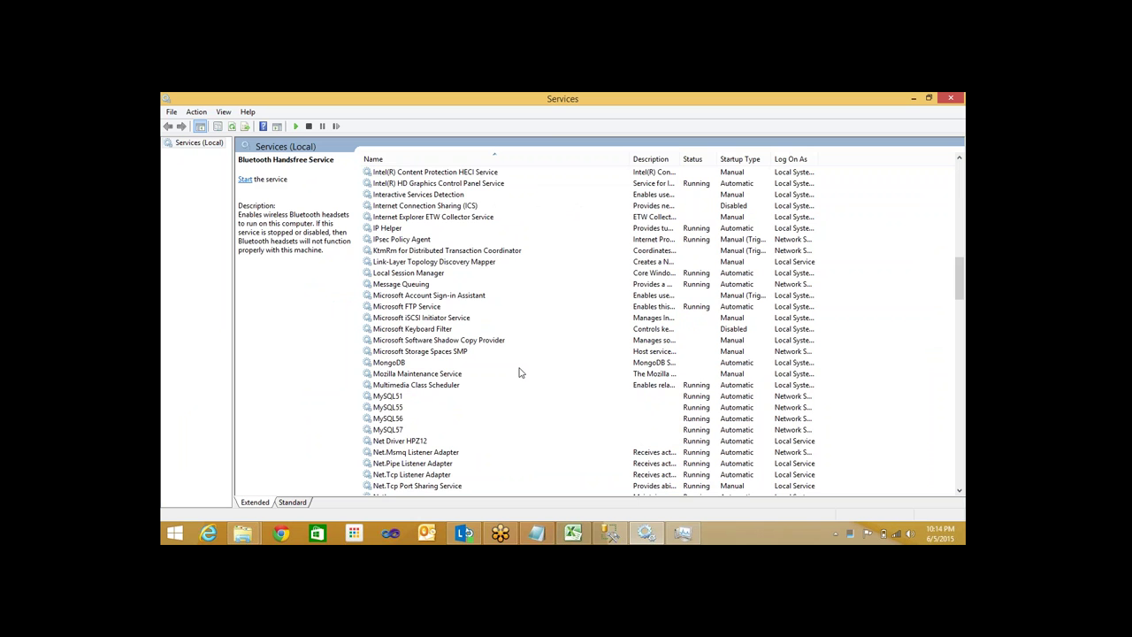
scroll(520, 373, "down", 17)
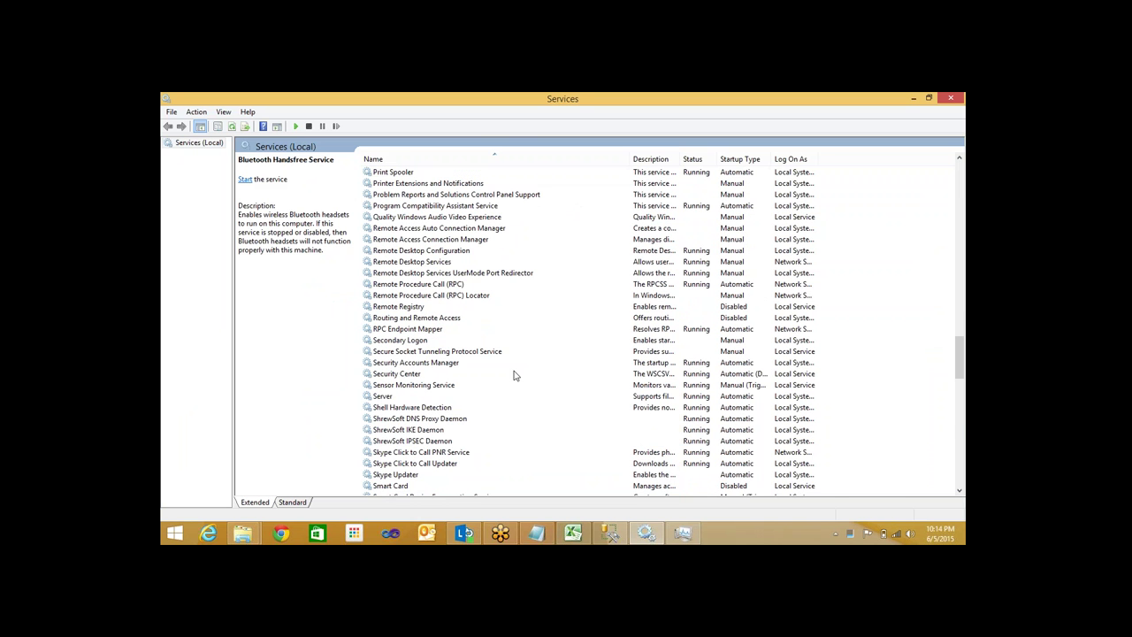
scroll(516, 376, "down", 11)
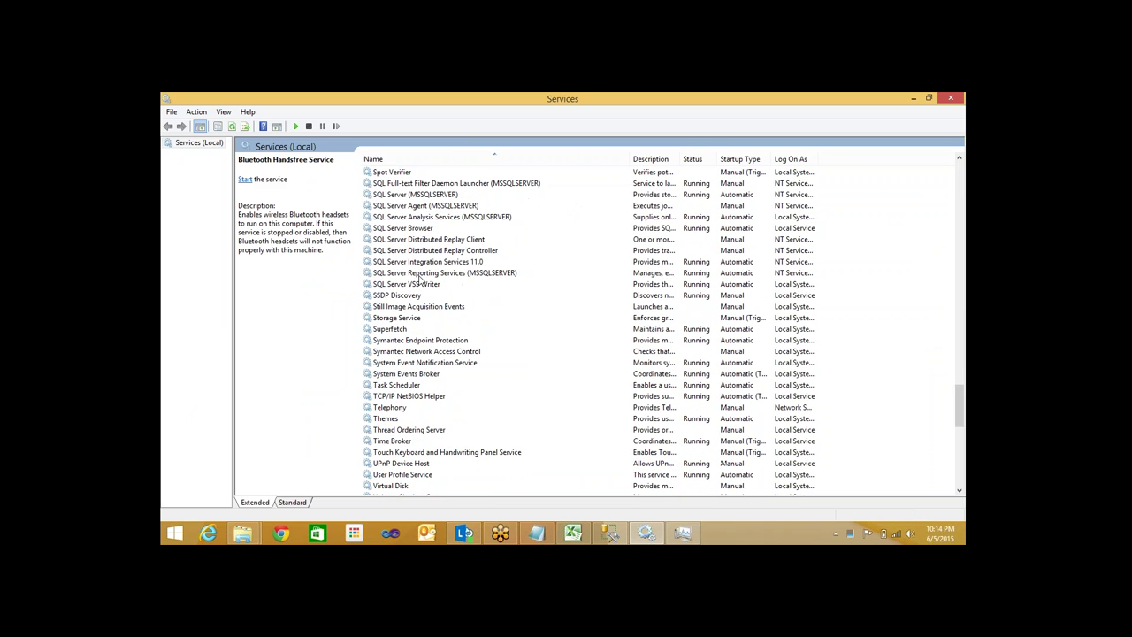
right_click(427, 192)
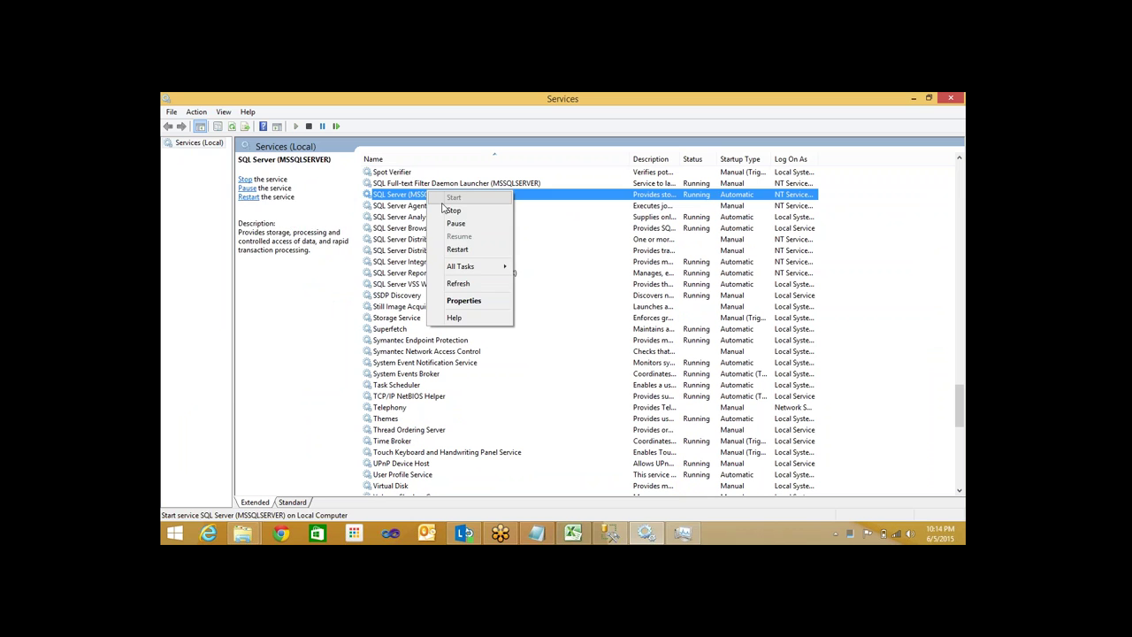
left_click(445, 200)
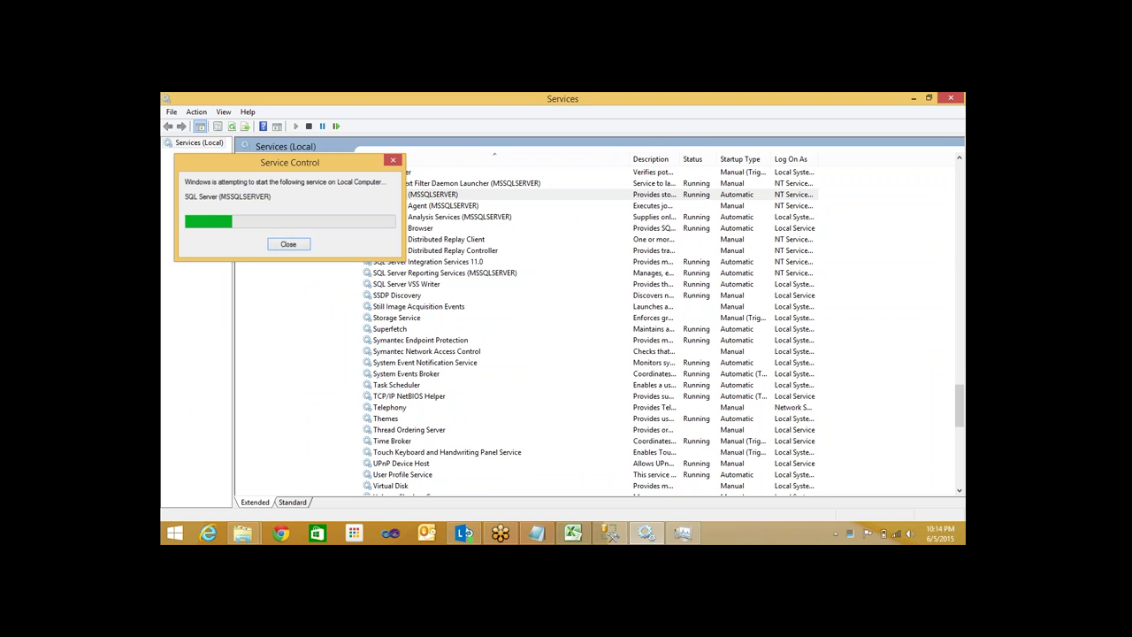
Restart the SQL Server Integration Services 11.0 service
left_click(410, 261)
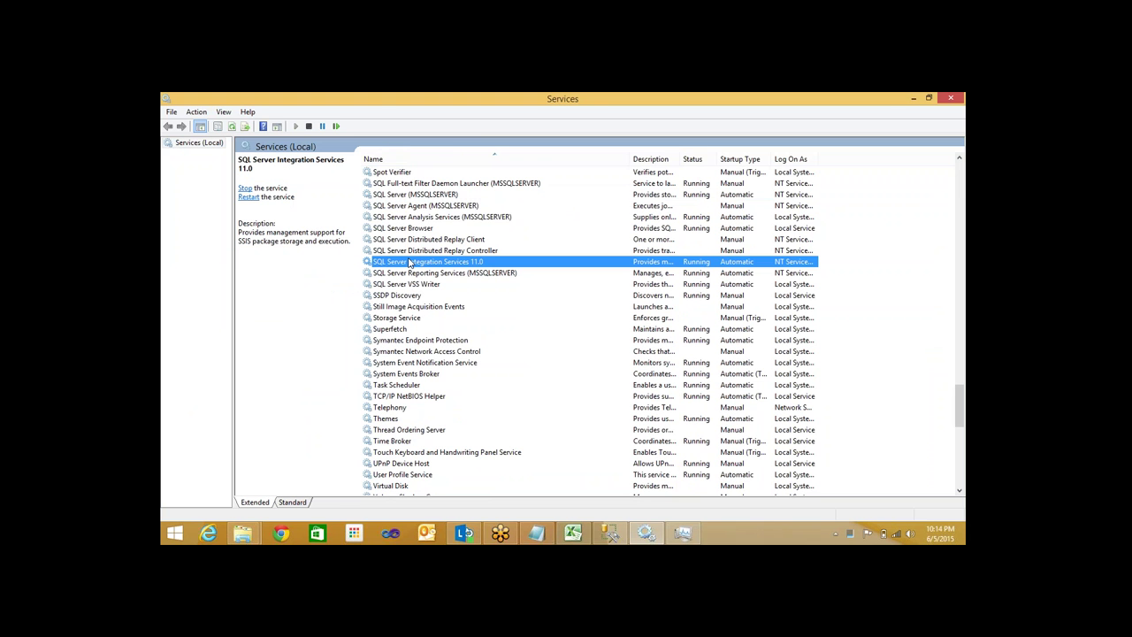
right_click(410, 262)
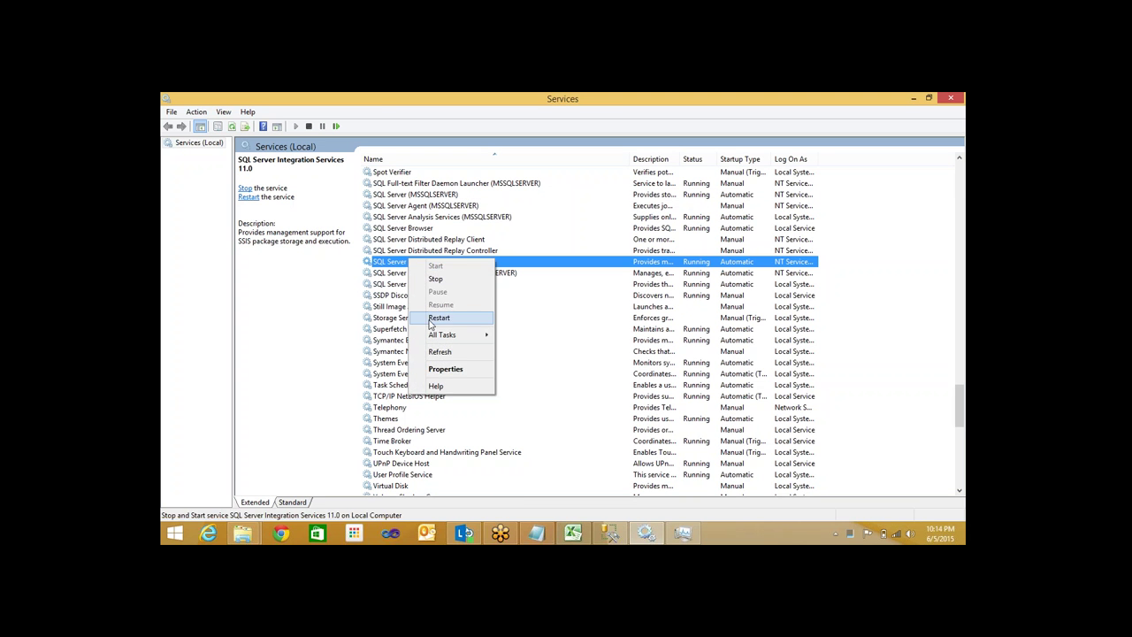
left_click(431, 319)
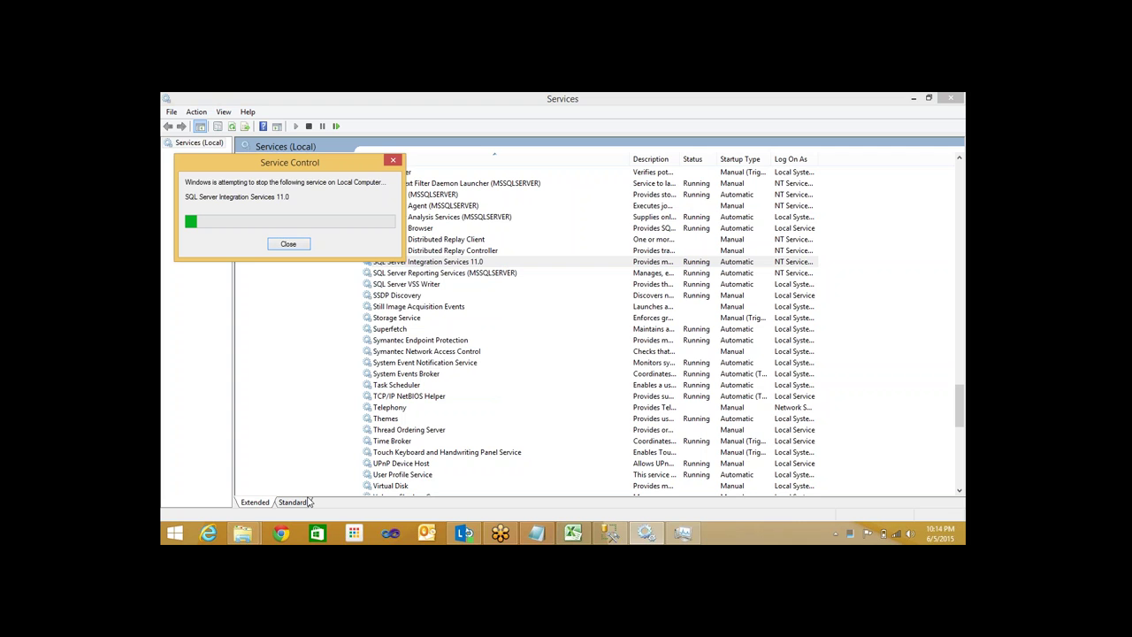
Try deleting the Integration Services Project1 folder in CVTech, retrying twice while its .ispac stays in use
mouse_move(243, 532)
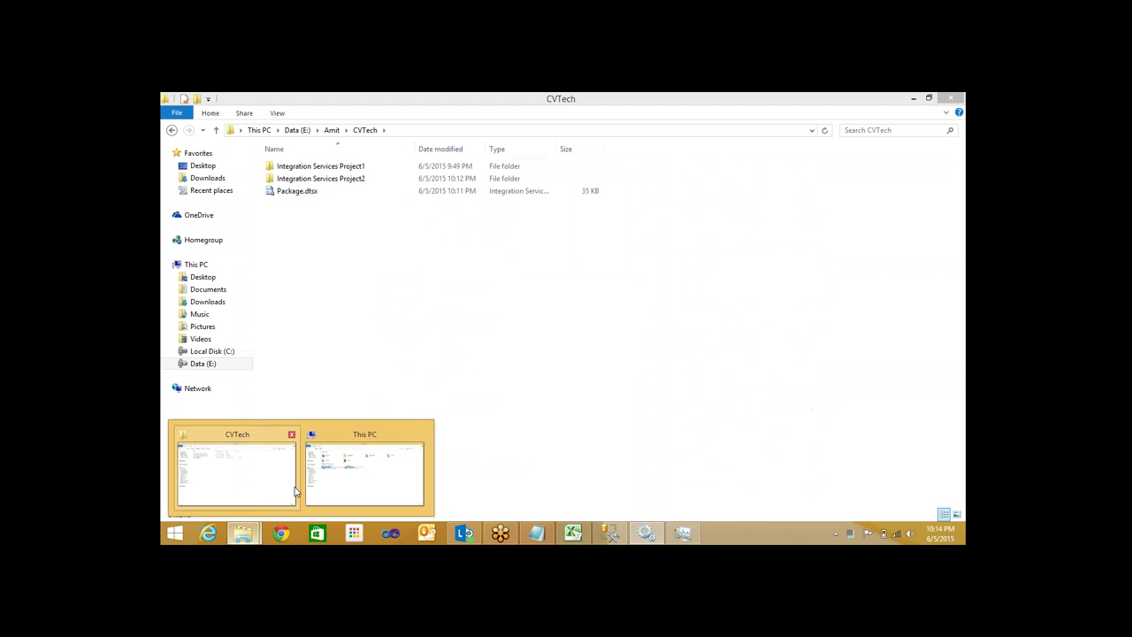
left_click(296, 493)
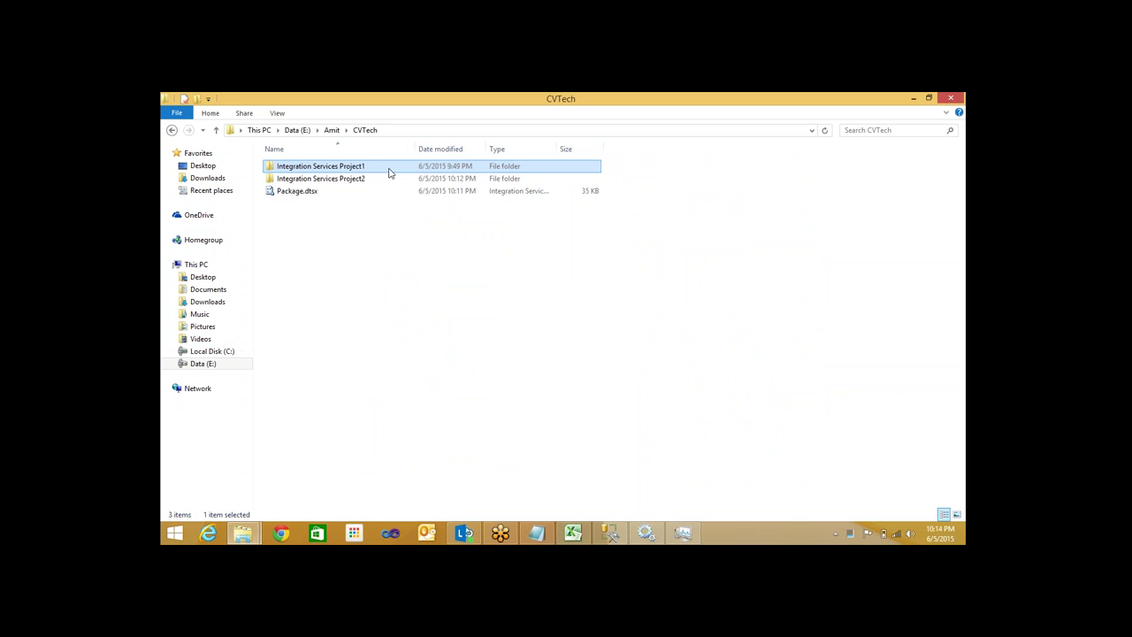
key("Delete")
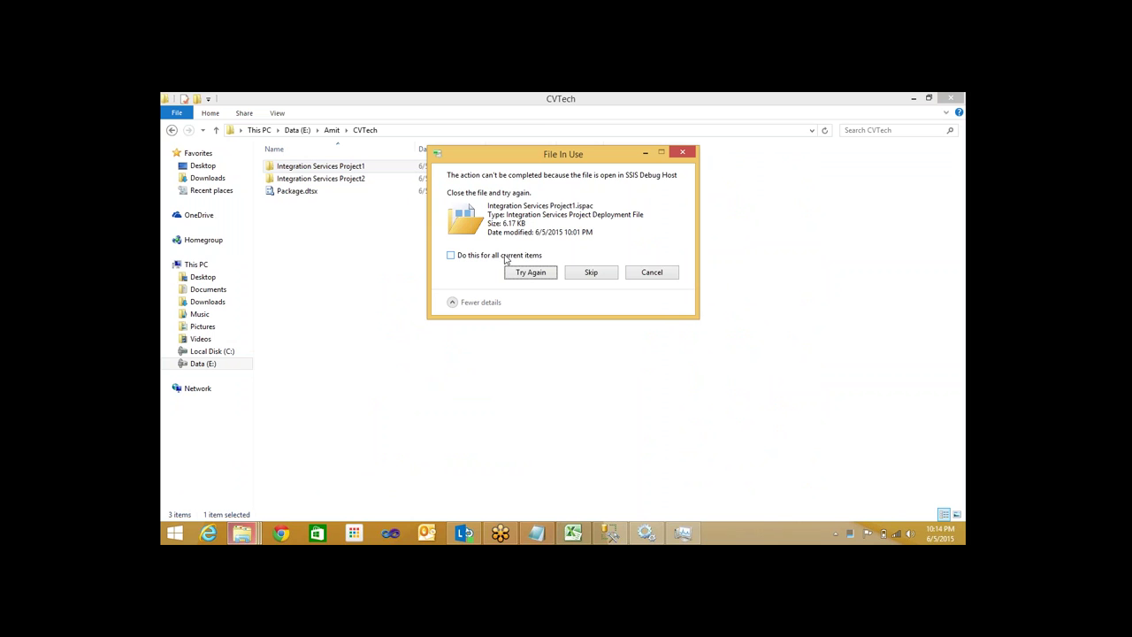
left_click(529, 273)
left_click(522, 272)
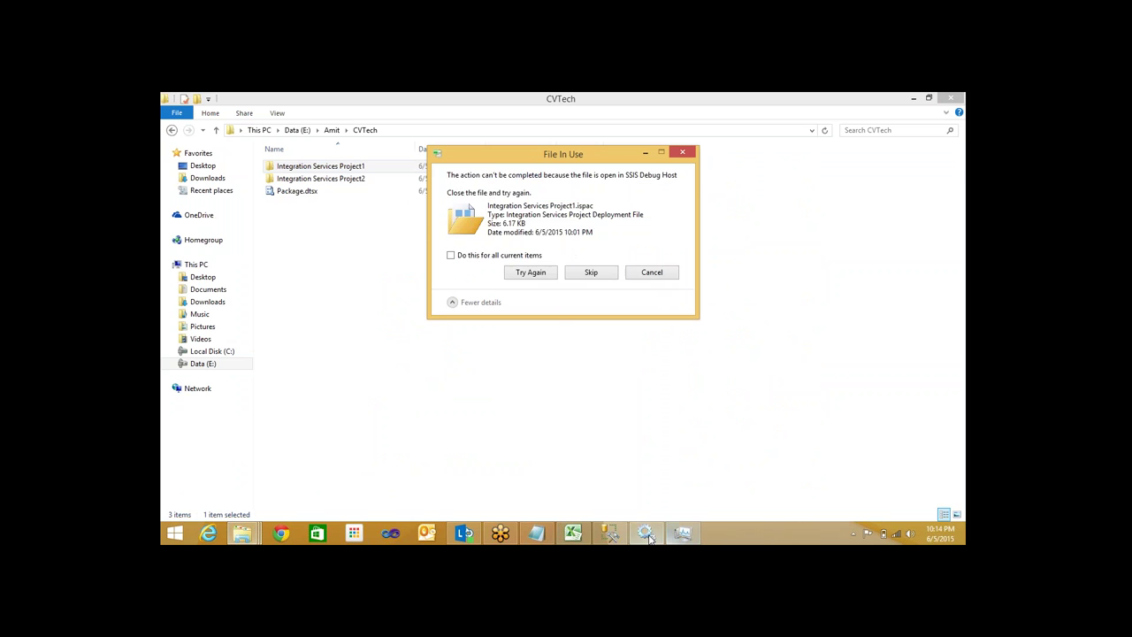
left_click(690, 533)
right_click(494, 264)
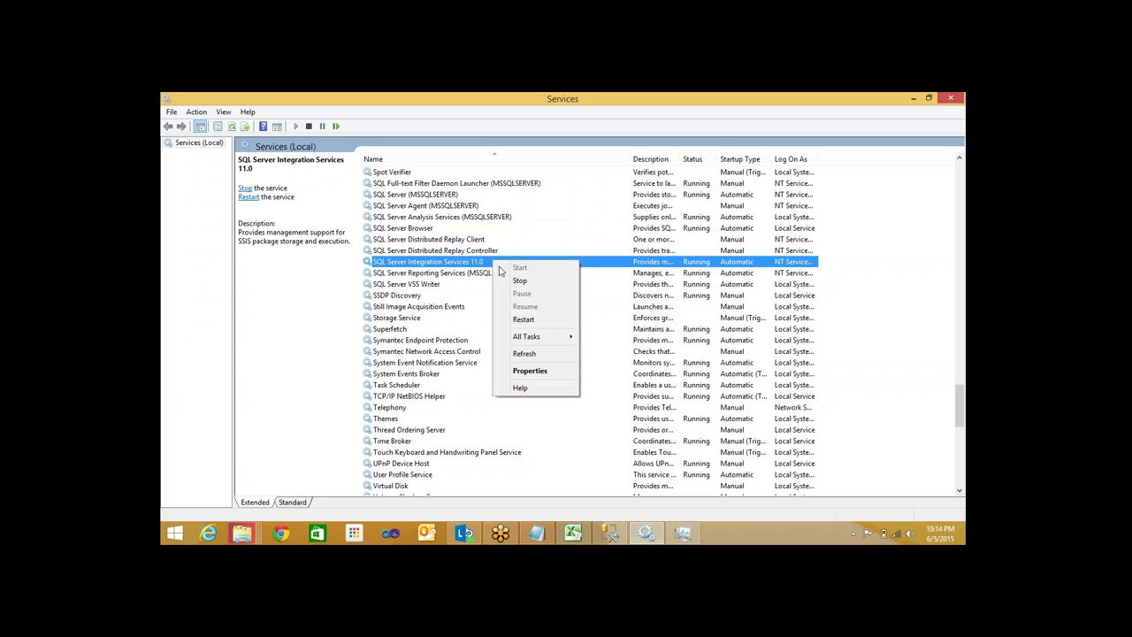
Restart SQL Server Integration Services 11.0, scroll the services list to the top, then open Task Manager
left_click(527, 319)
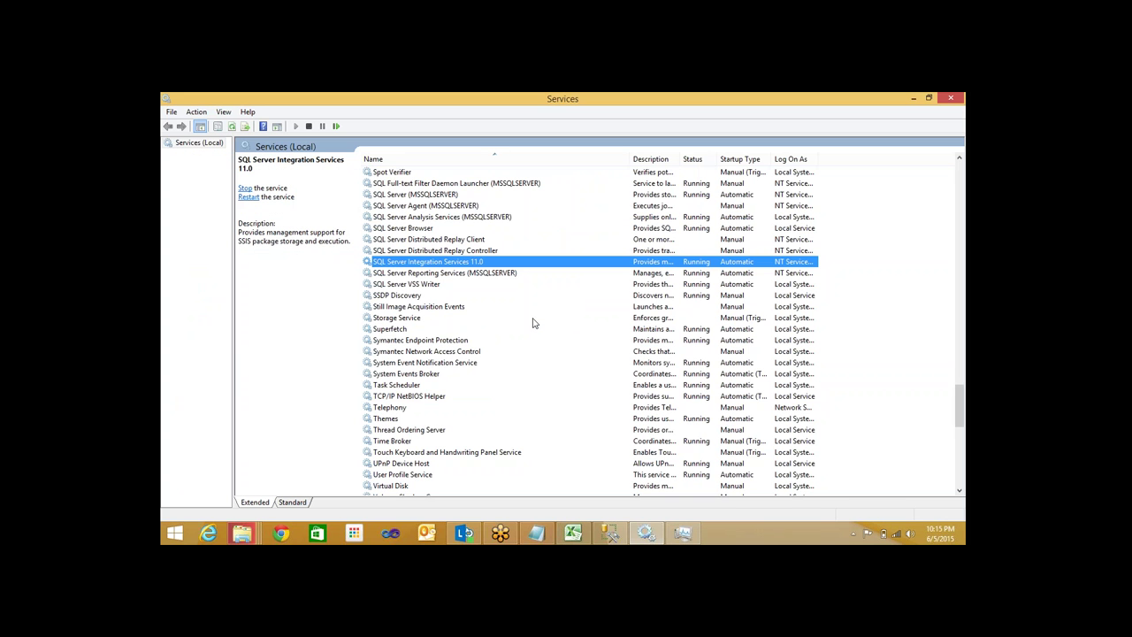
scroll(534, 323, "up", 2)
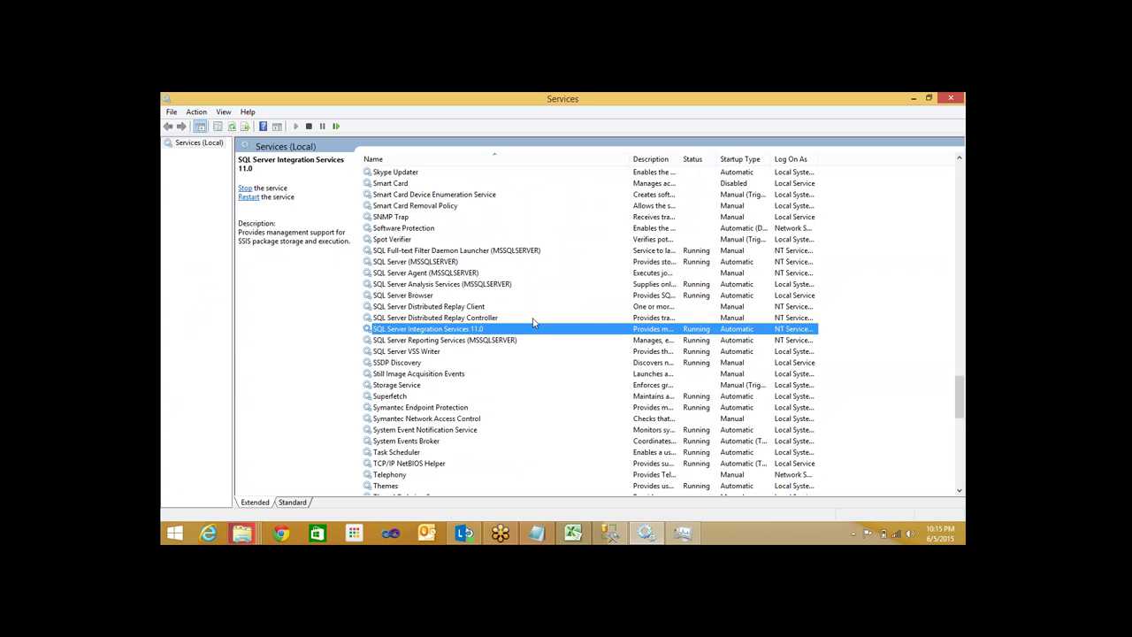
scroll(533, 323, "up", 7)
scroll(533, 323, "up", 9)
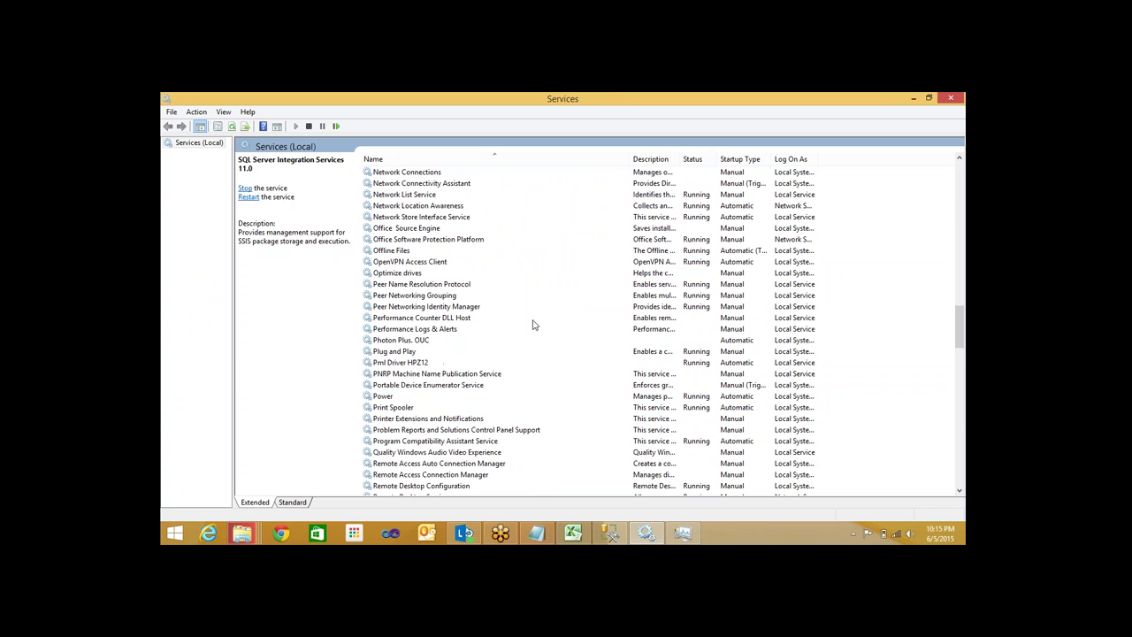
scroll(533, 324, "up", 8)
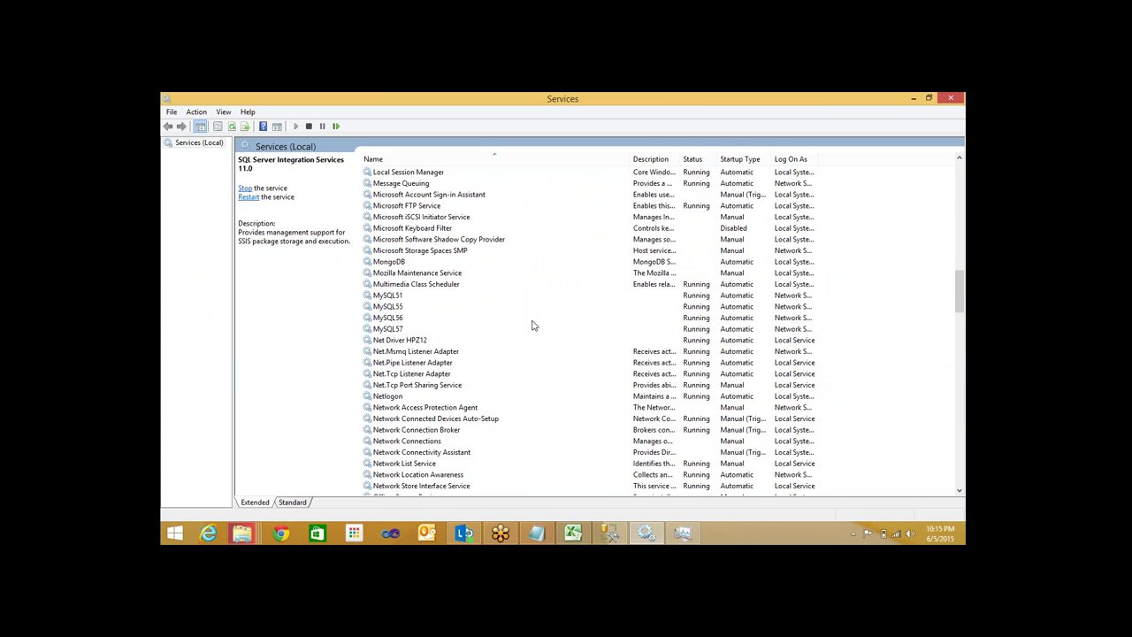
scroll(534, 325, "up", 5)
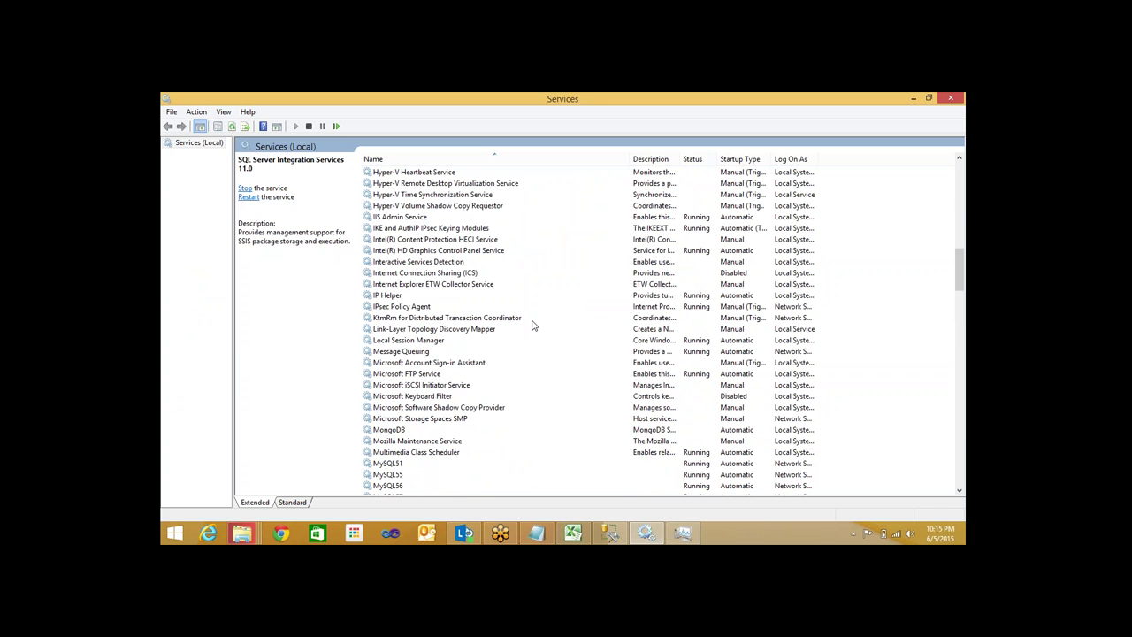
scroll(533, 326, "up", 12)
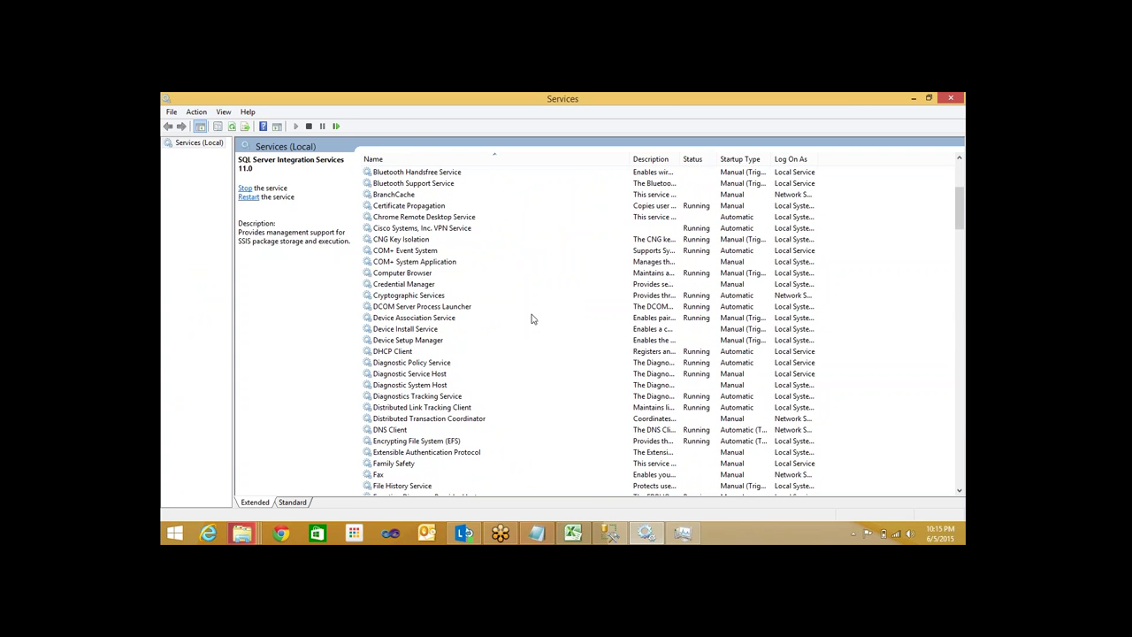
scroll(533, 318, "up", 6)
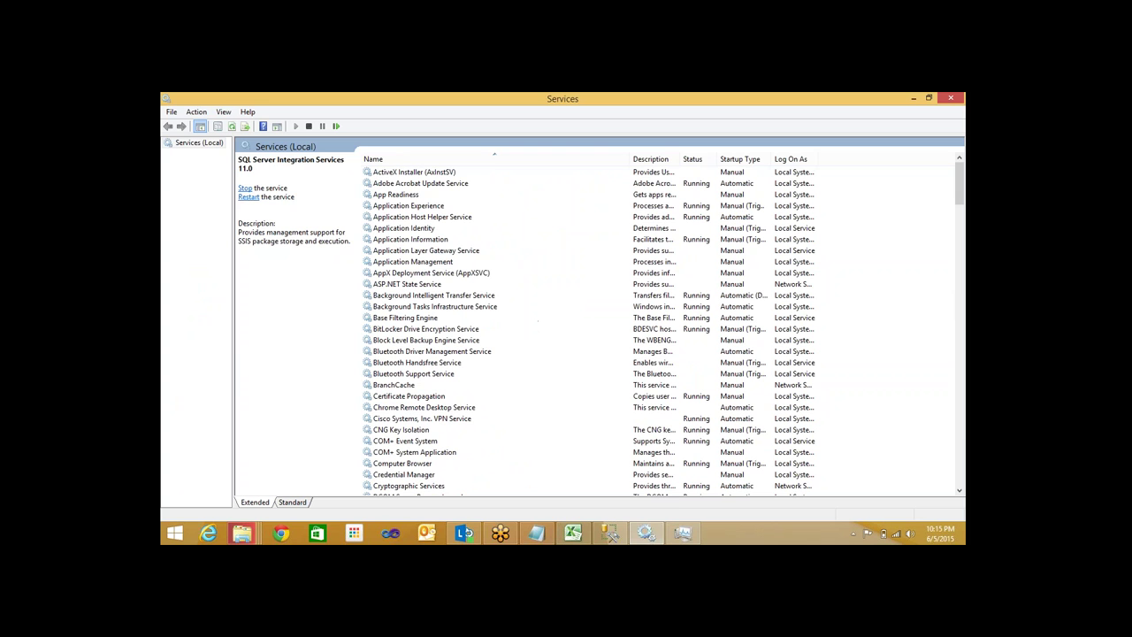
left_click(647, 533)
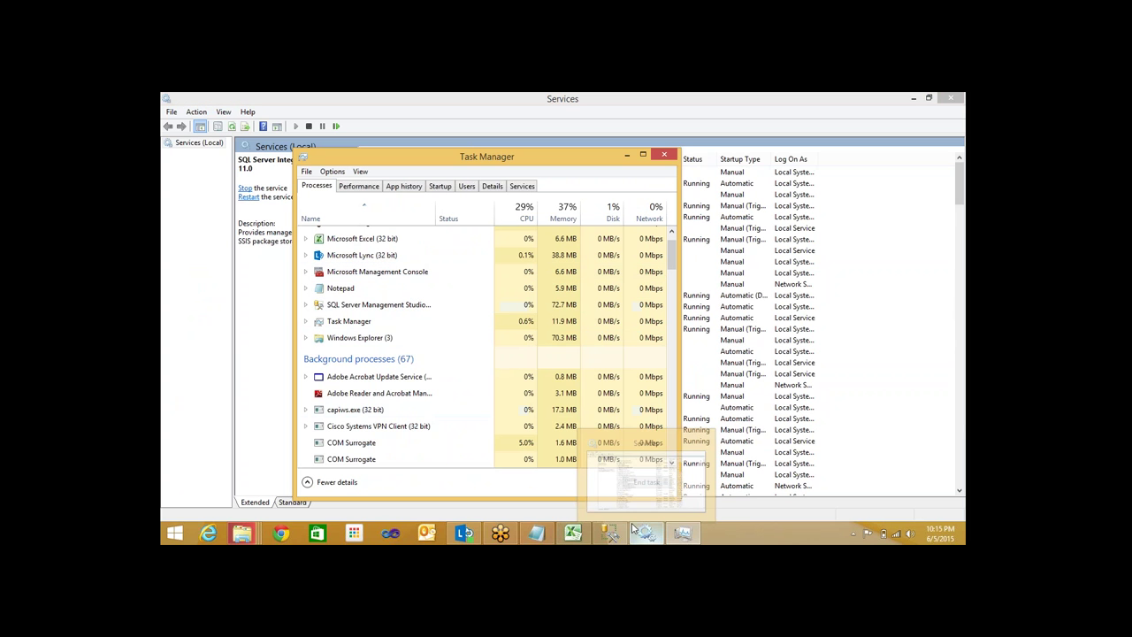
Check Microsoft Management Console hosts Services, then skip the File In Use prompt for Integration Services Project1.ispac
double_click(385, 272)
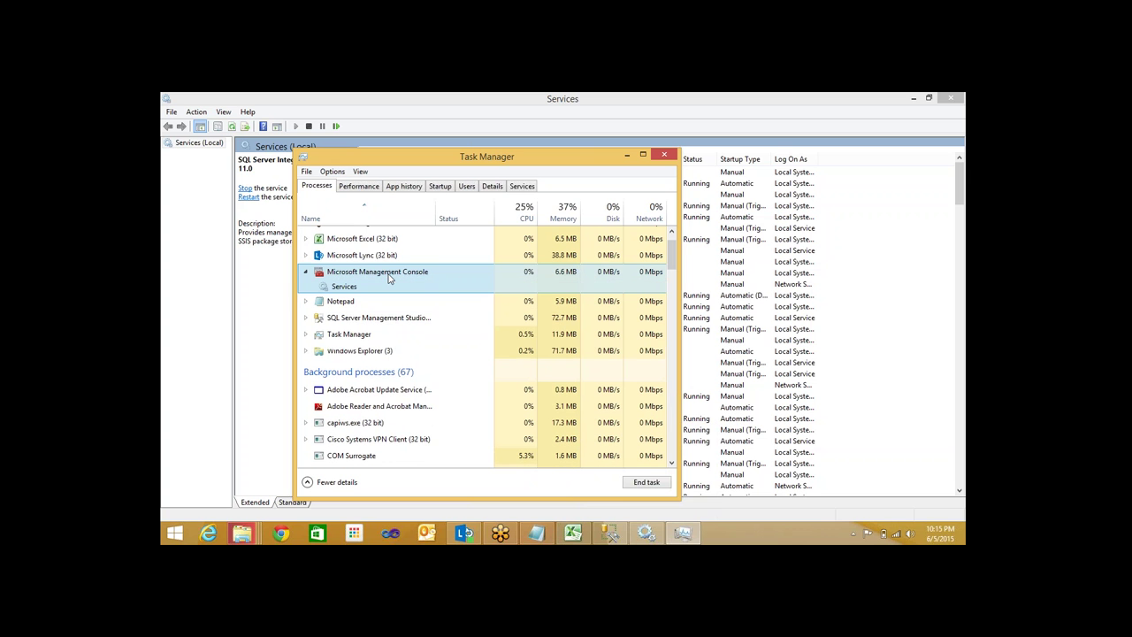
double_click(386, 271)
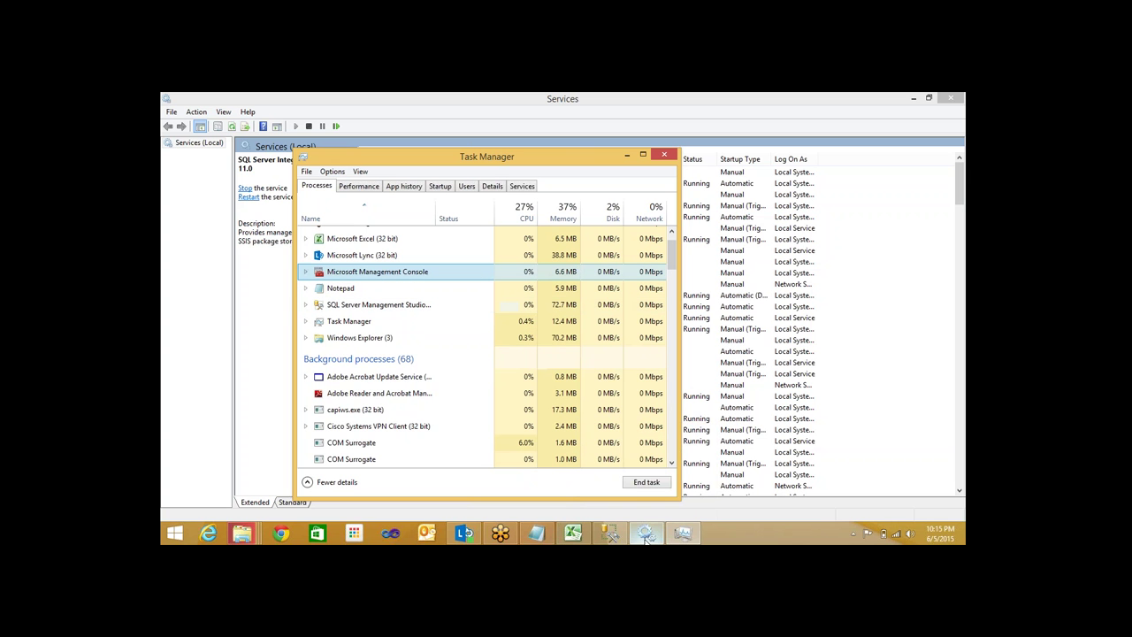
mouse_move(255, 530)
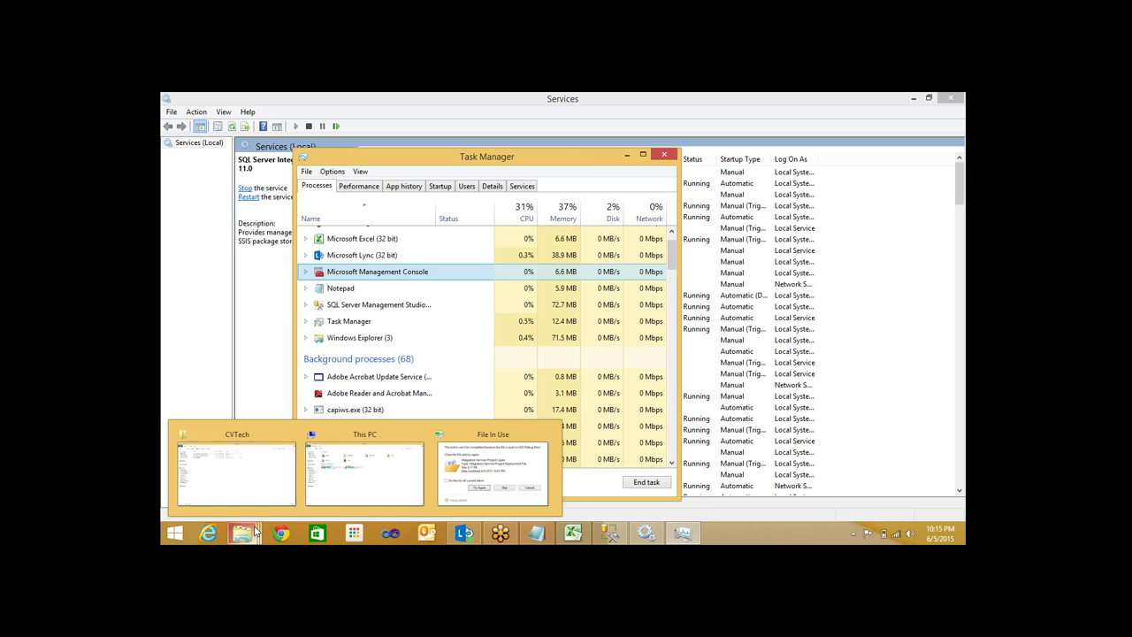
left_click(500, 466)
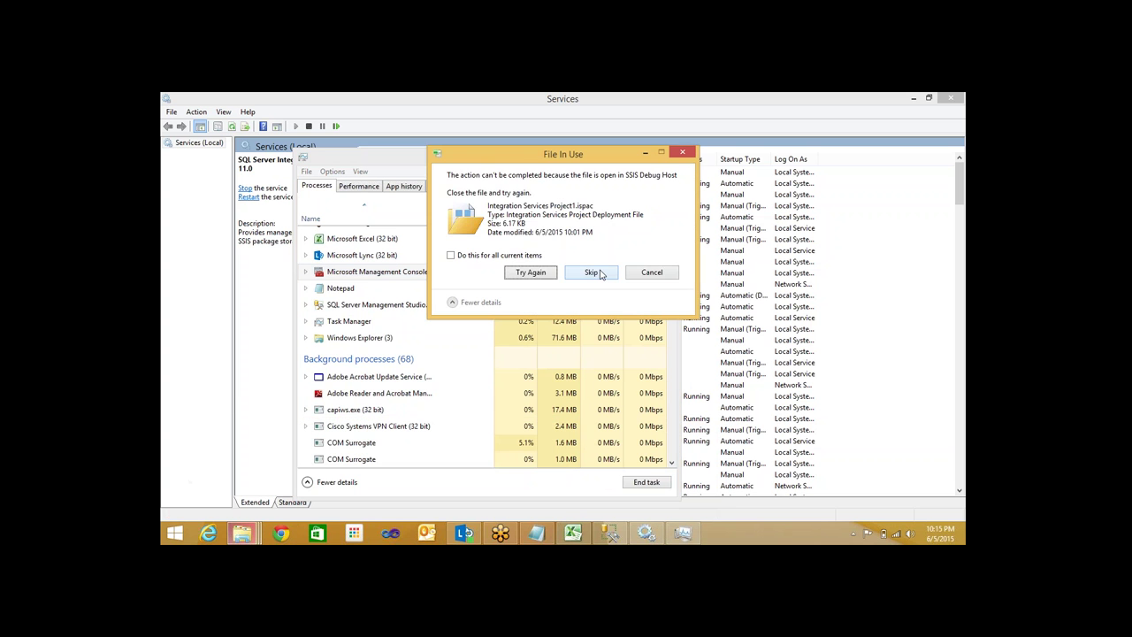
left_click(599, 273)
In Integration Services Project1\bin\Development, try permanently deleting the .ispac, giving up when it's in use
mouse_move(243, 532)
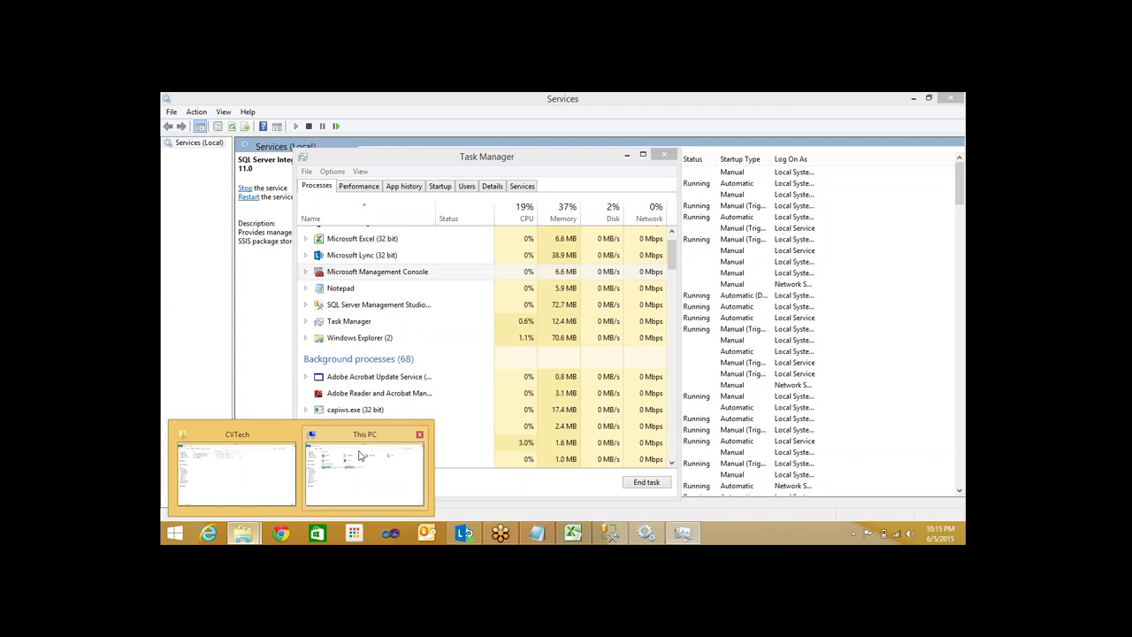
left_click(360, 455)
double_click(328, 167)
double_click(332, 167)
double_click(332, 168)
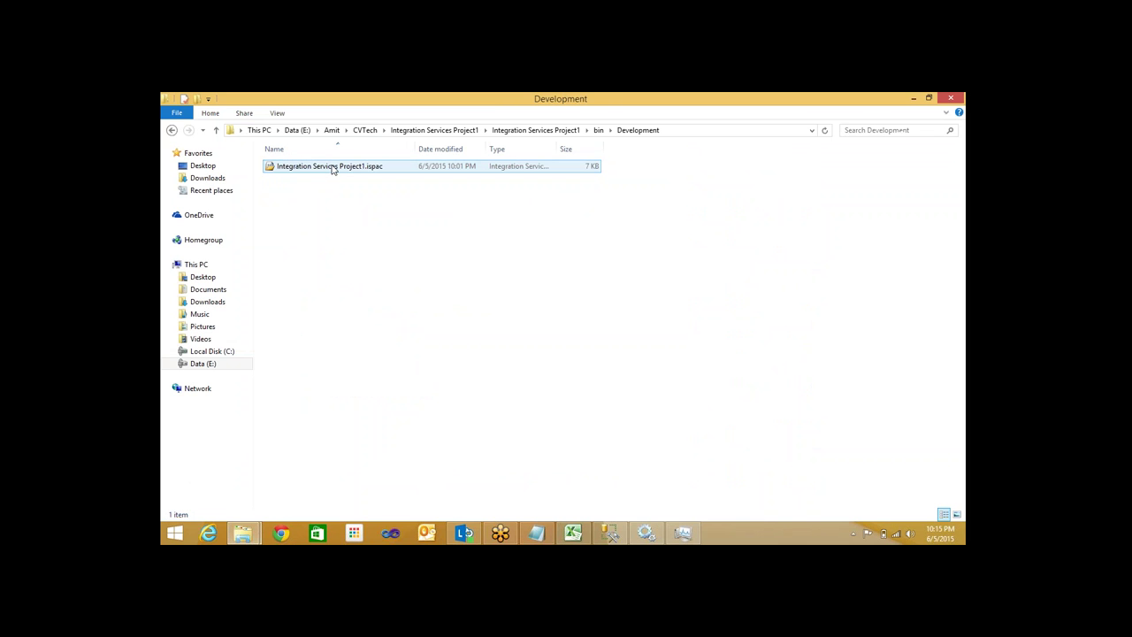
left_click(343, 174)
key("shift+Delete")
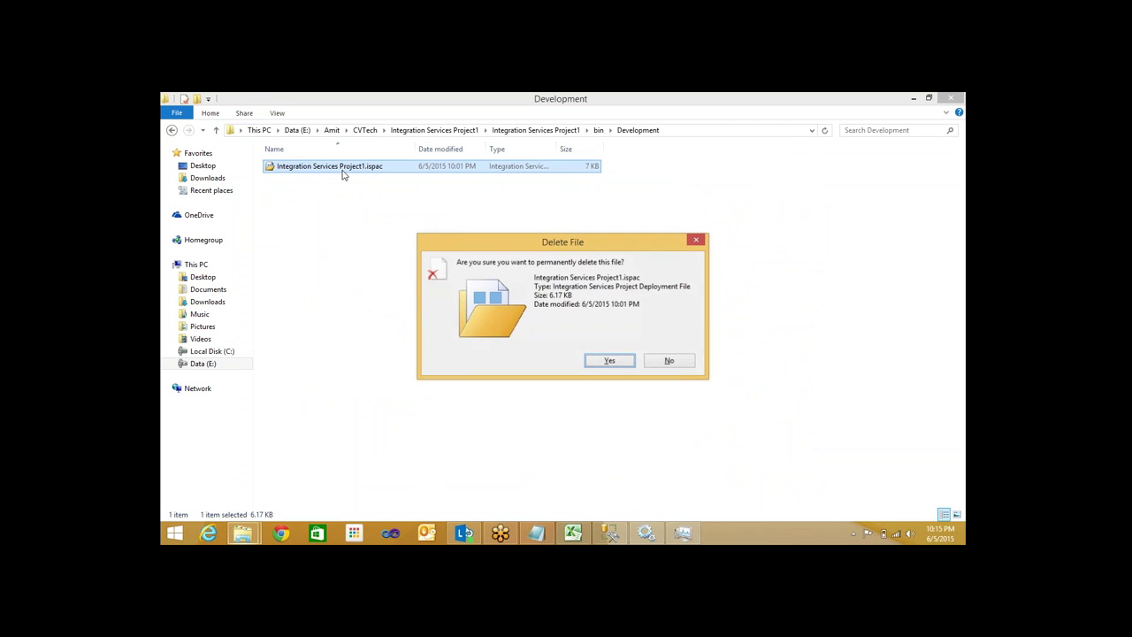
key("Return")
left_click(591, 253)
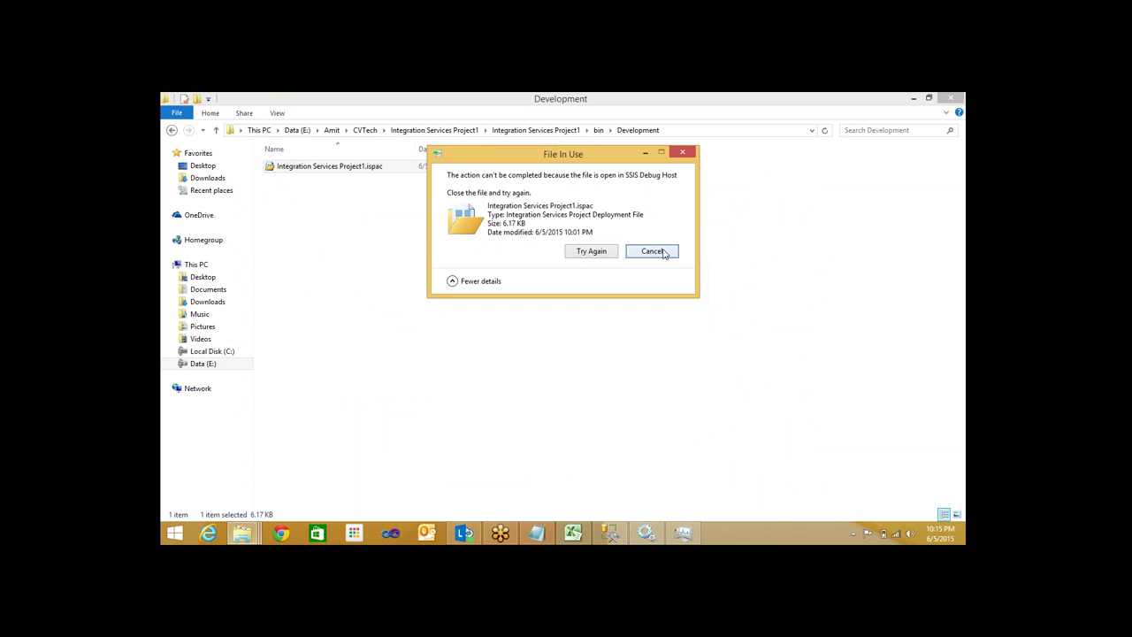
left_click(652, 252)
Open Integration Services Project1.ispac and cancel the Integration Services Deployment Wizard
double_click(380, 168)
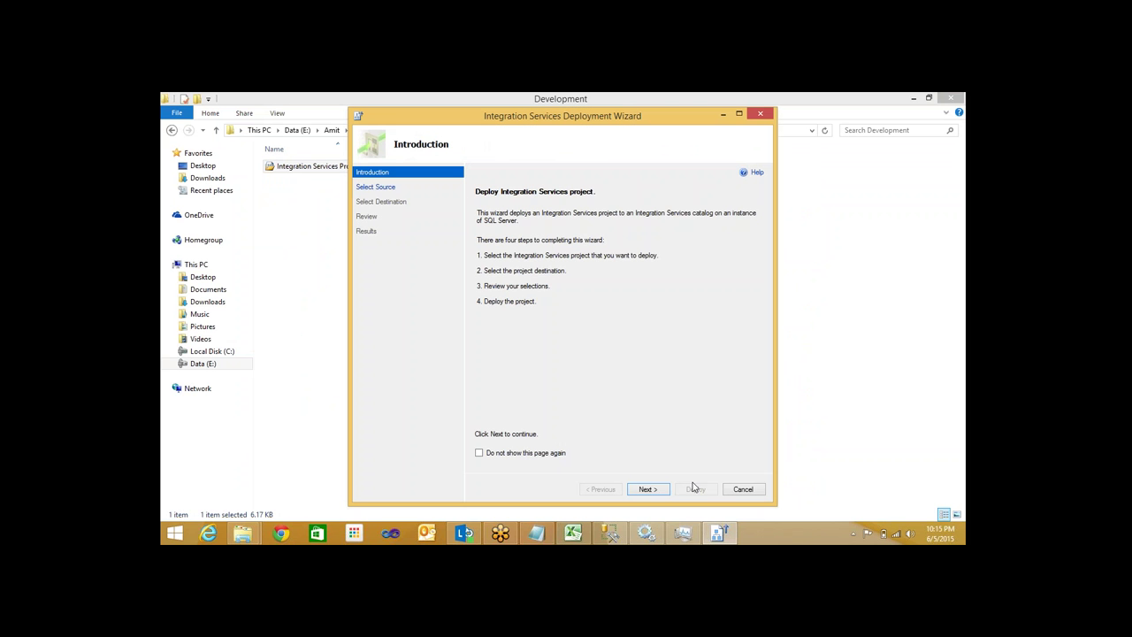
left_click(743, 491)
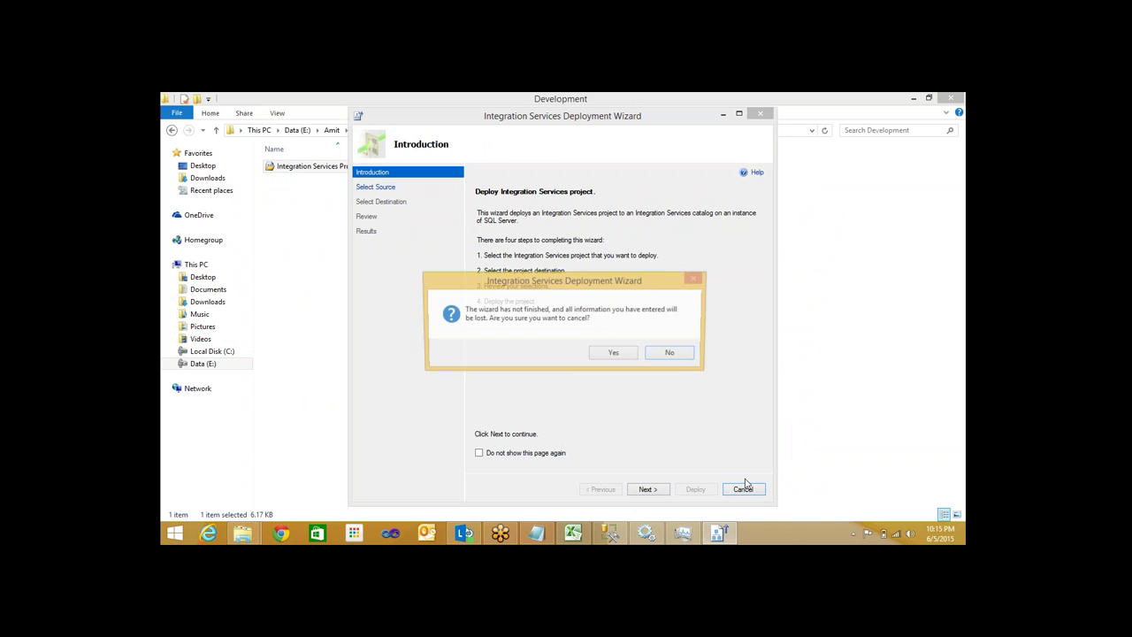
left_click(610, 356)
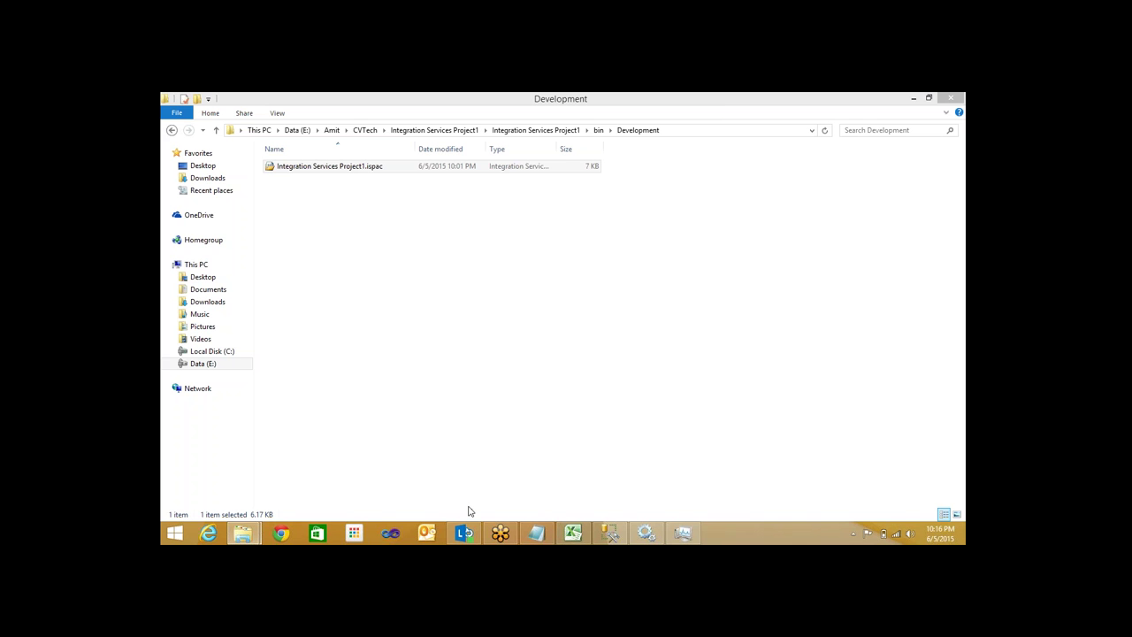
right_click(554, 347)
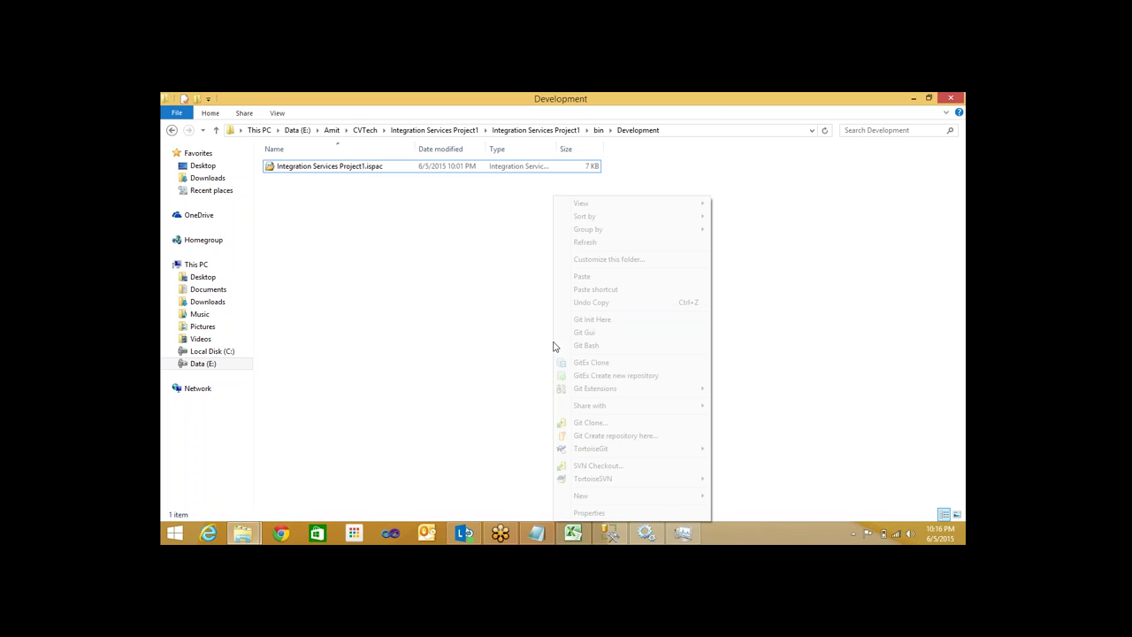
left_click(594, 245)
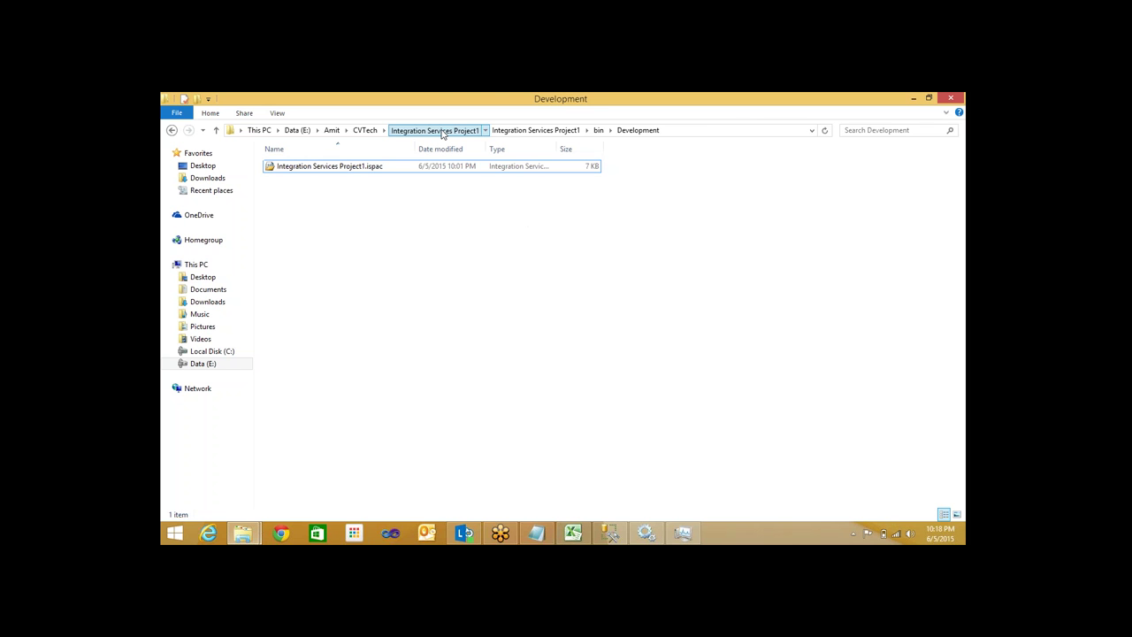
Return to the CVTech folder and permanently delete Integration Services Project2
left_click(442, 131)
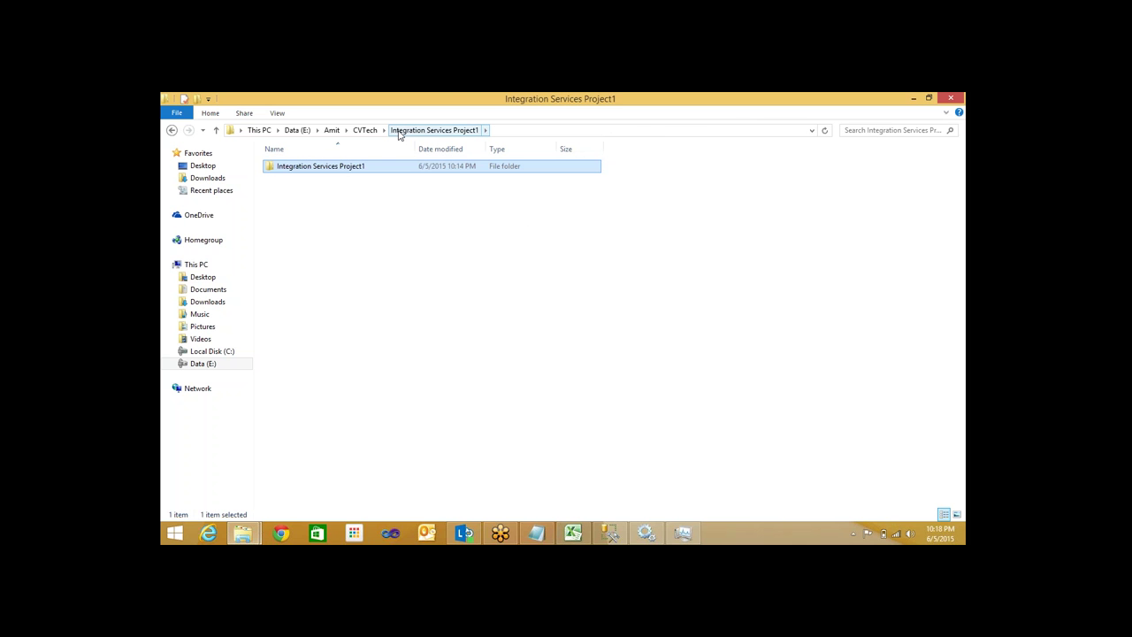
left_click(367, 132)
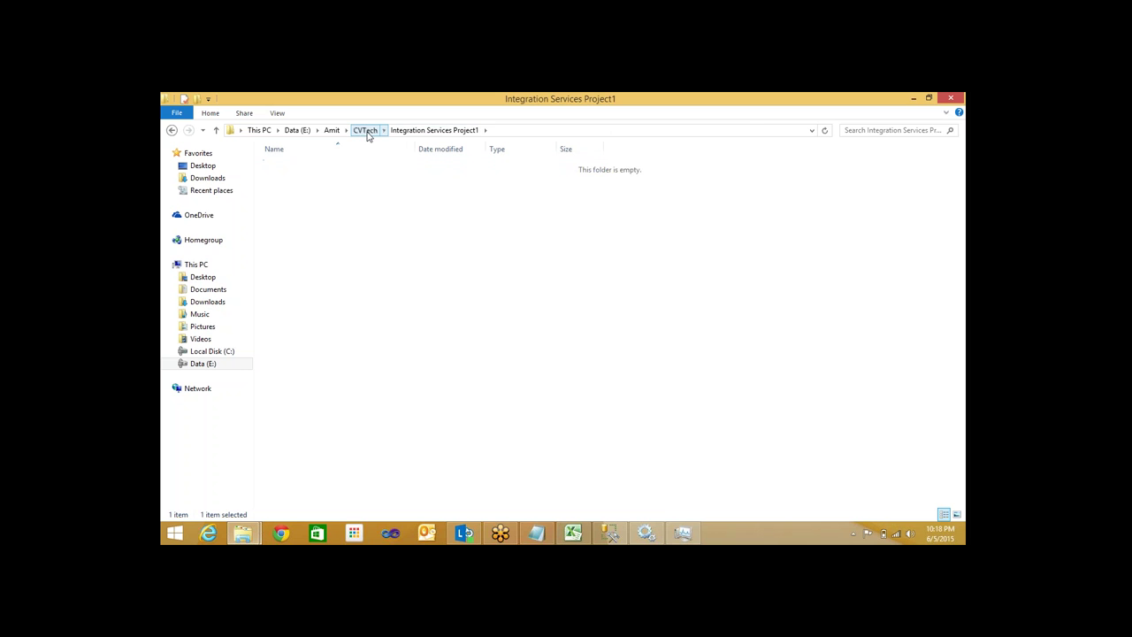
left_click(361, 181)
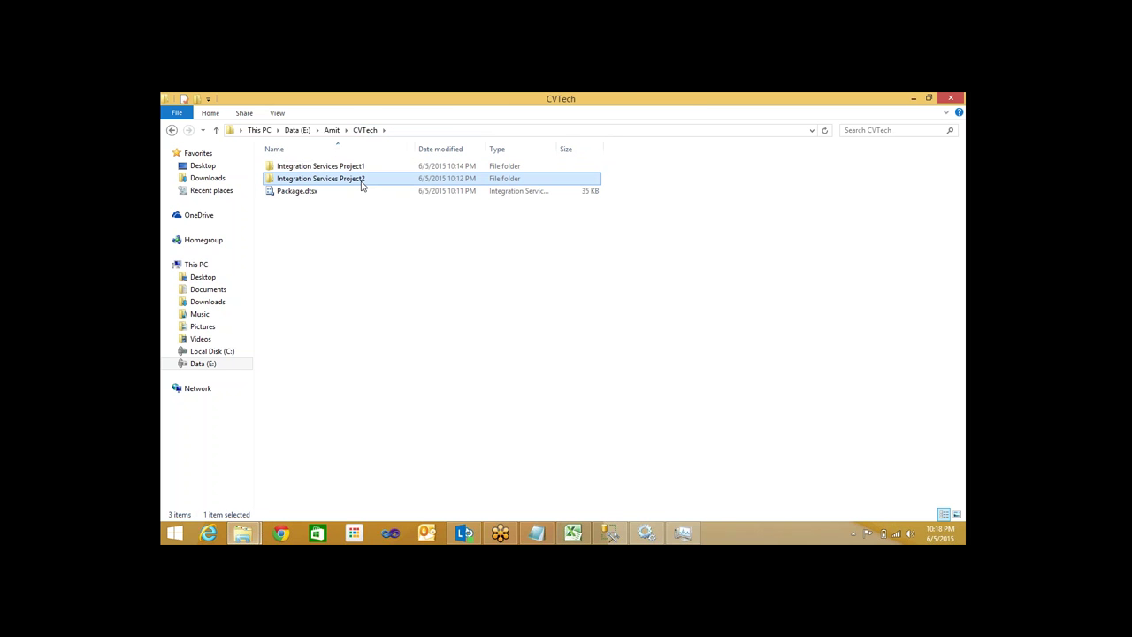
key("shift+Delete")
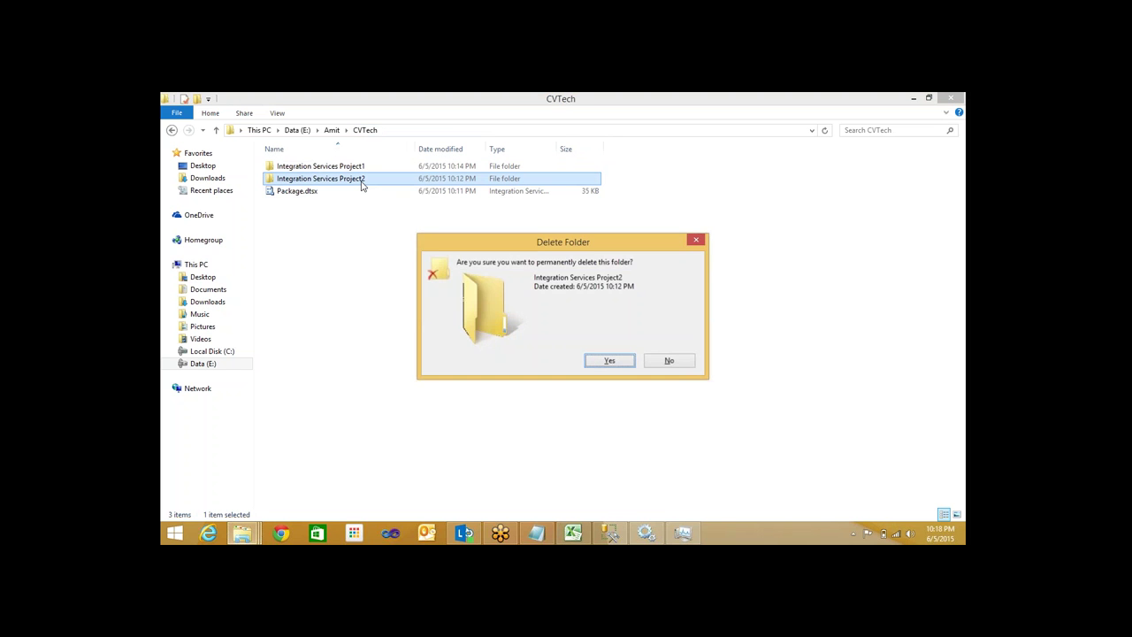
key("Return")
left_click(549, 274)
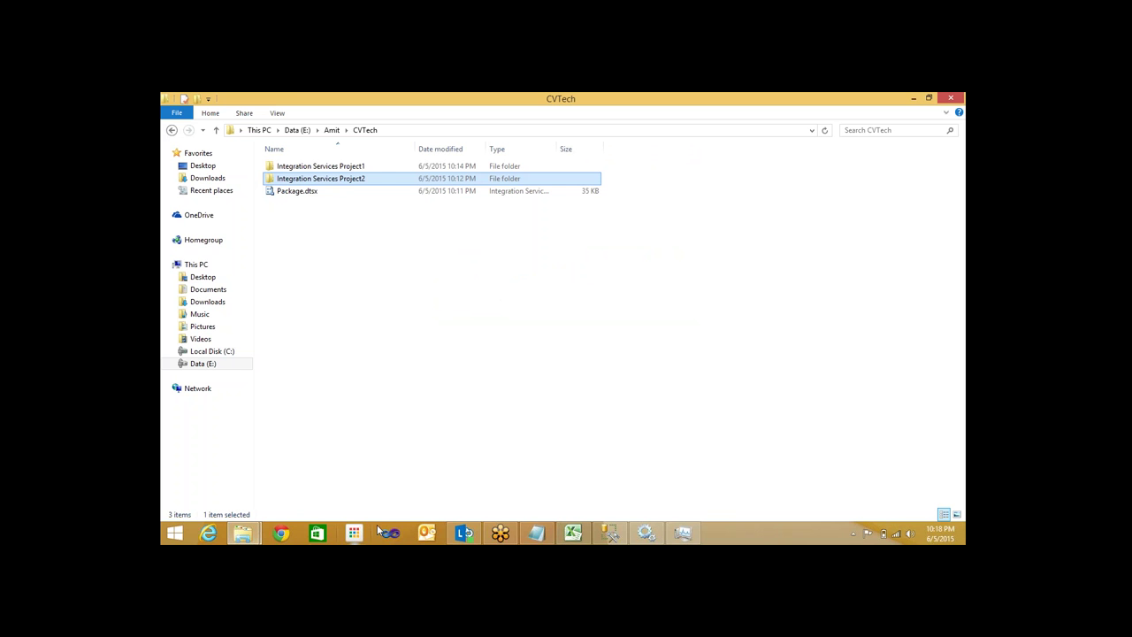
Delete Integration Services Project1 as well, skipping the in-use deployment file
left_click(383, 170, "ctrl")
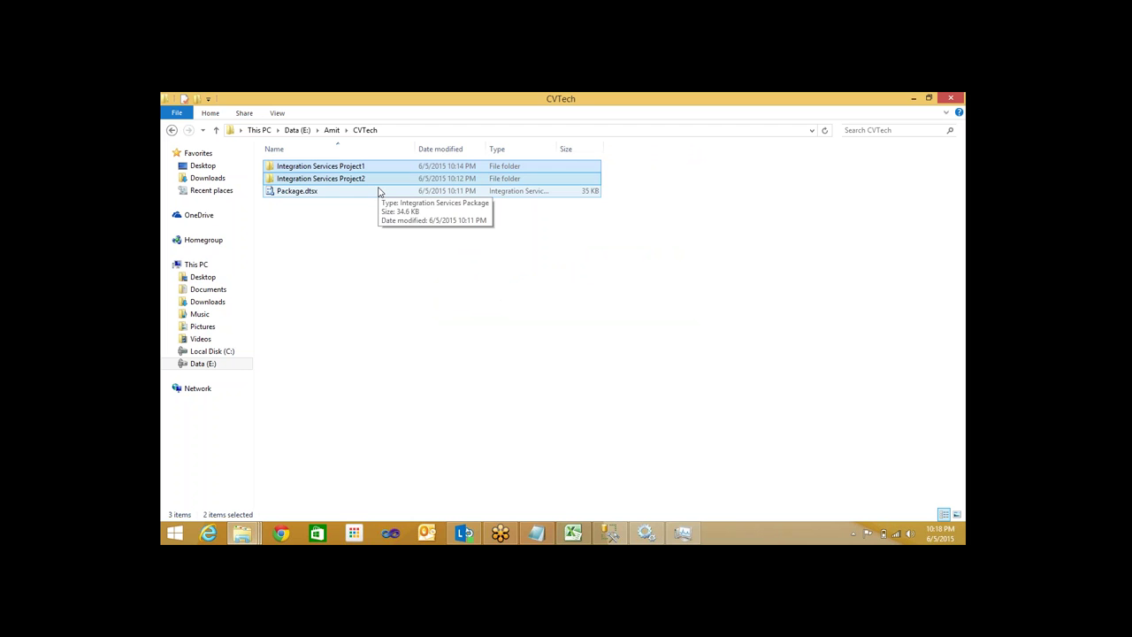
key("shift+Delete")
key("Return")
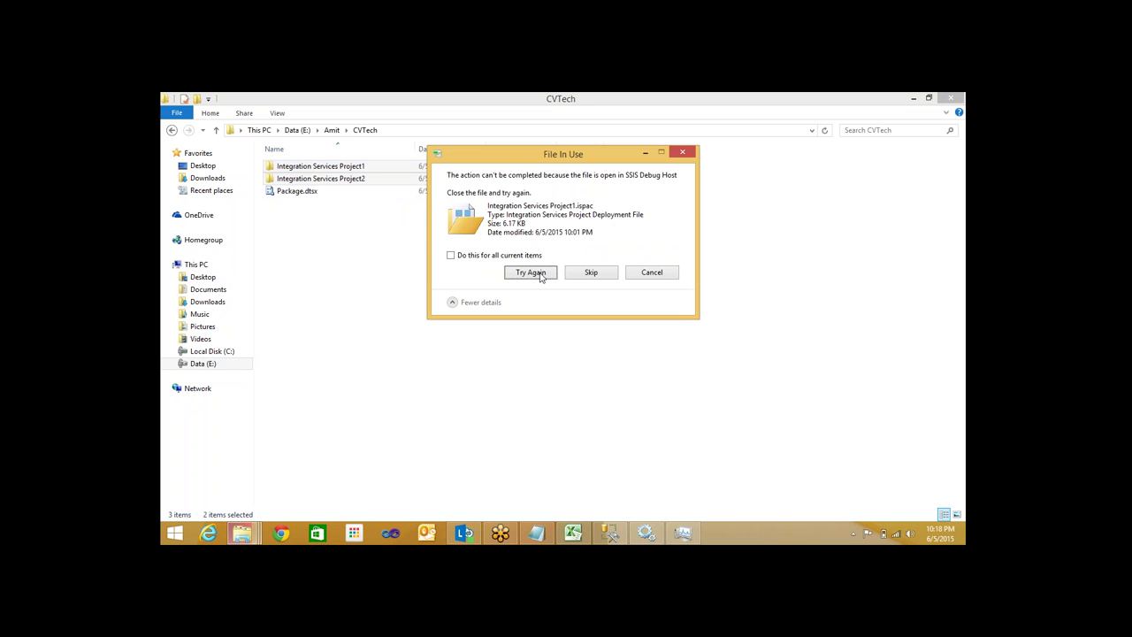
left_click(589, 273)
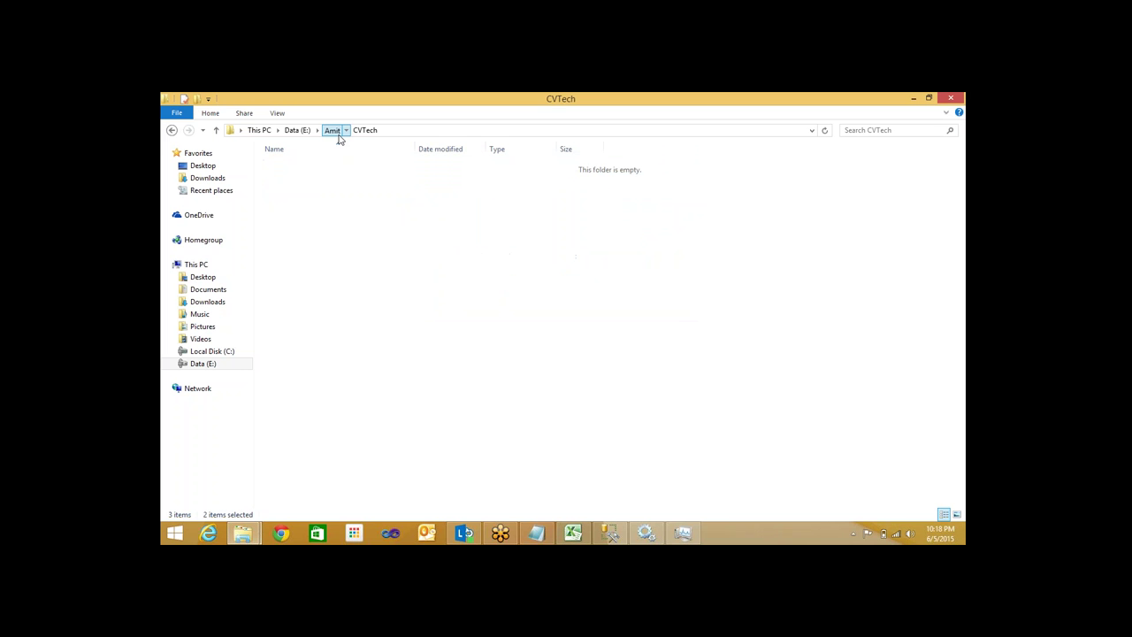
Browse from the Amit folder into Integration Services Project1 and select Integration Services Project1.sln
left_click(337, 131)
left_click(345, 206)
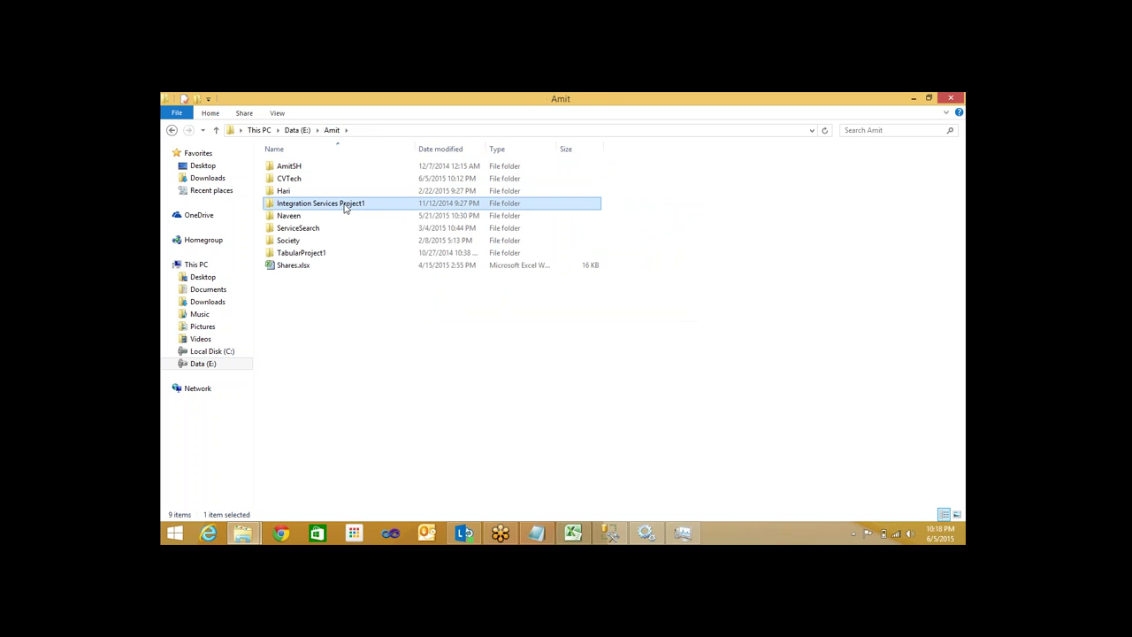
double_click(345, 206)
left_click(362, 181)
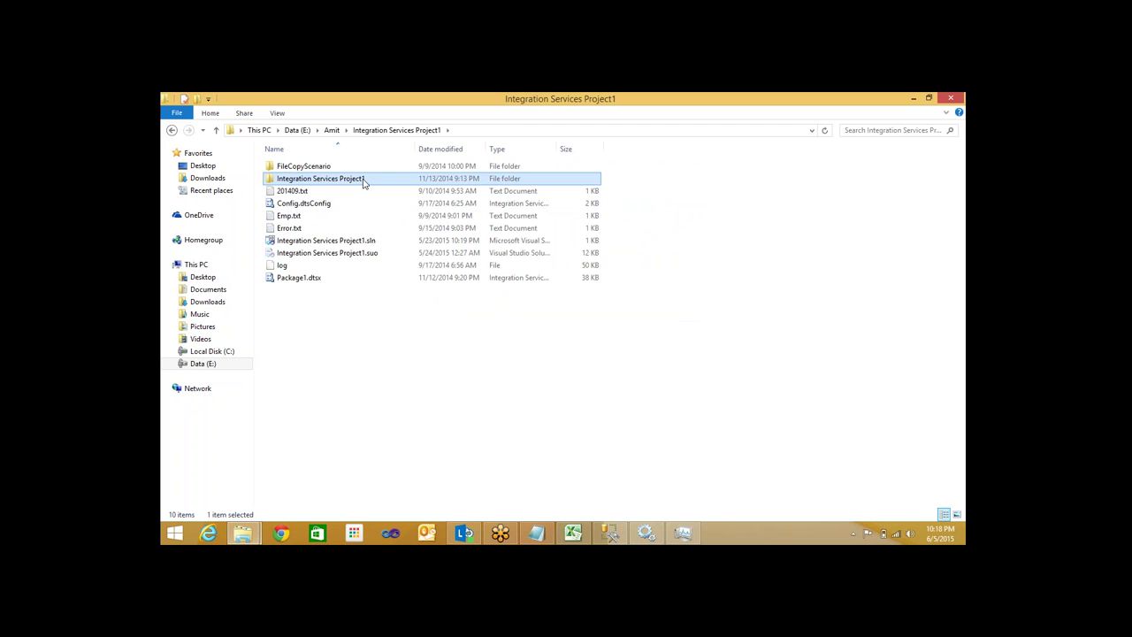
double_click(363, 181)
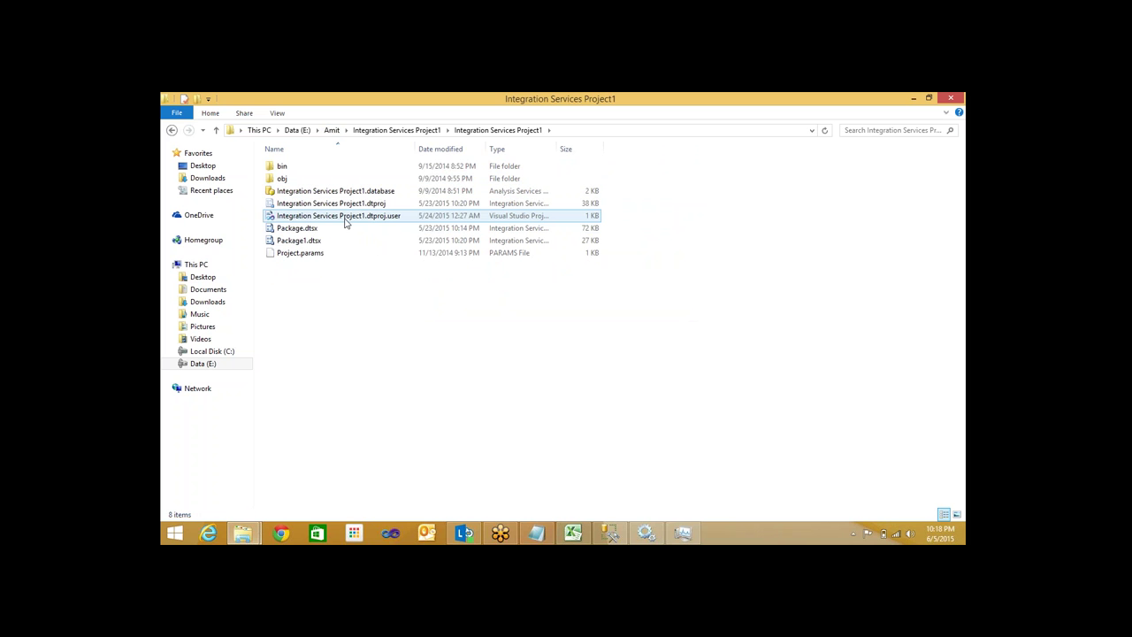
left_click(416, 131)
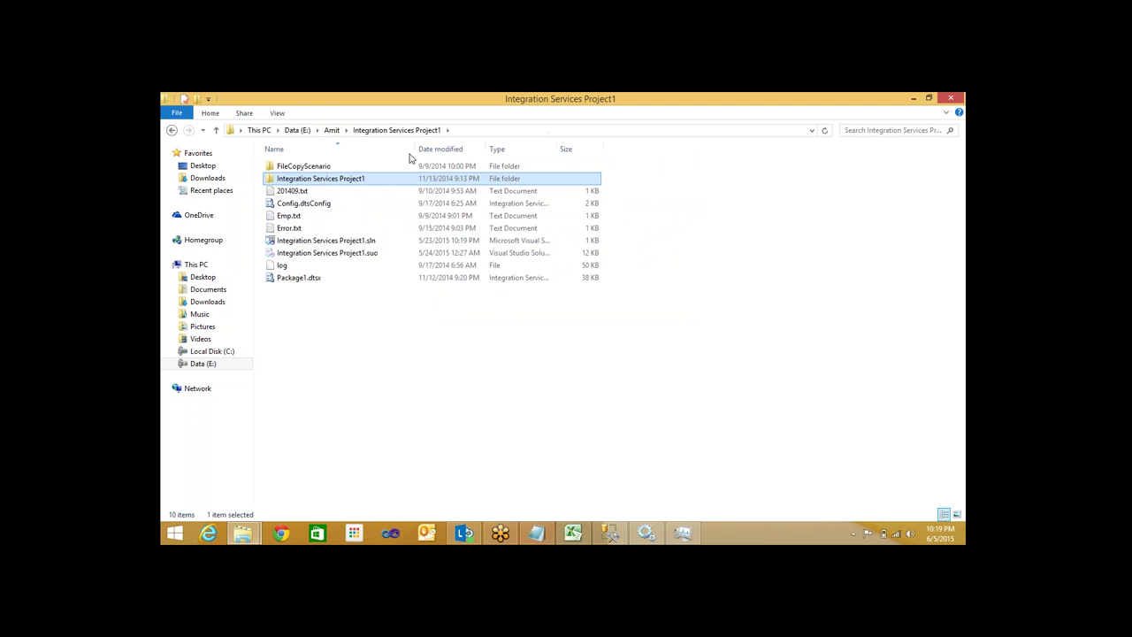
left_click(399, 244)
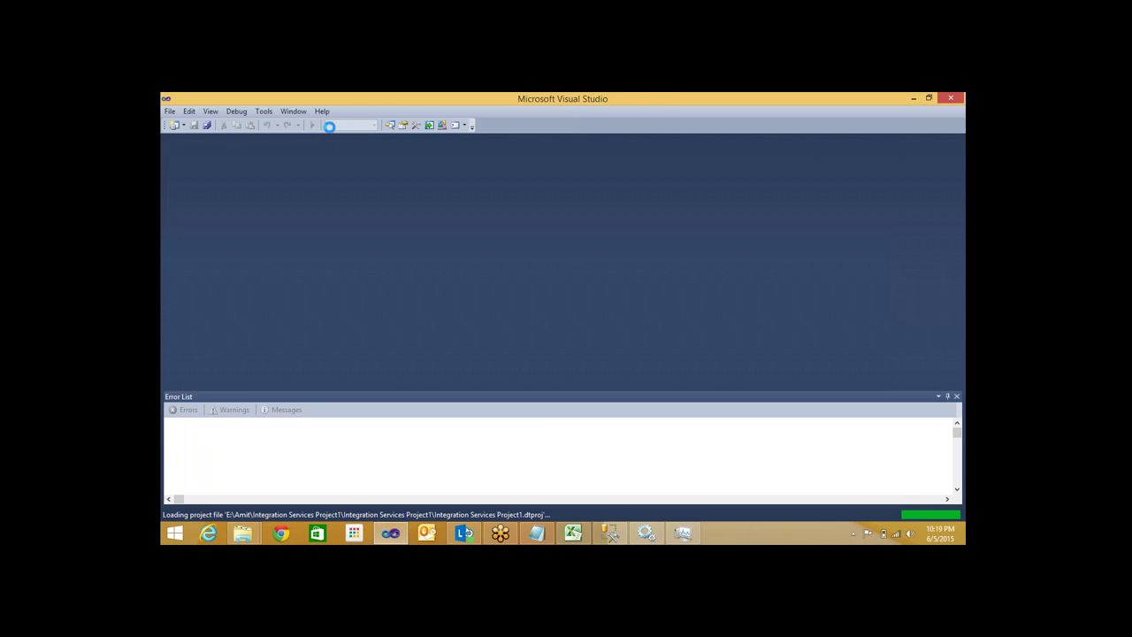
Open Package.dtsx in the designer, dismiss its load errors, and close it
left_click(535, 532)
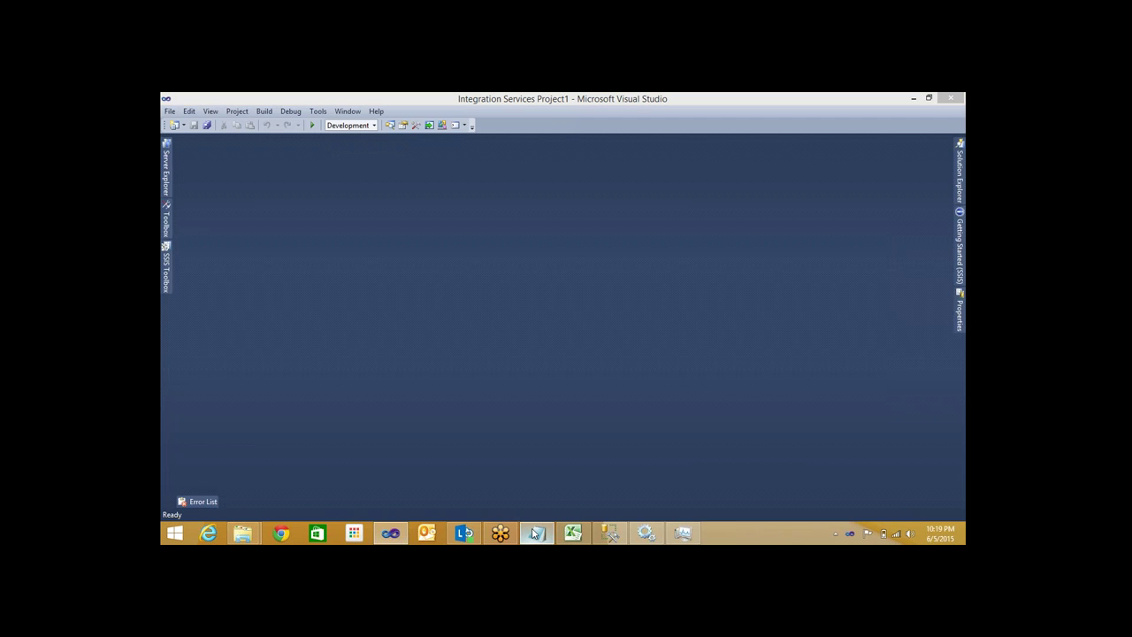
left_click(573, 533)
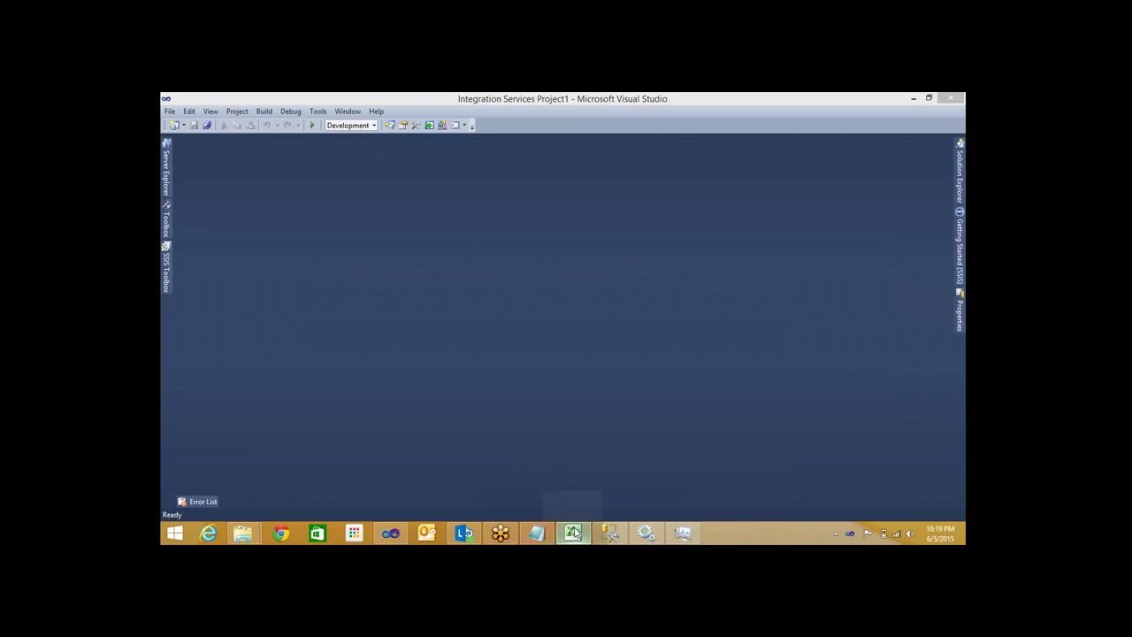
left_click(960, 172)
left_click(841, 213)
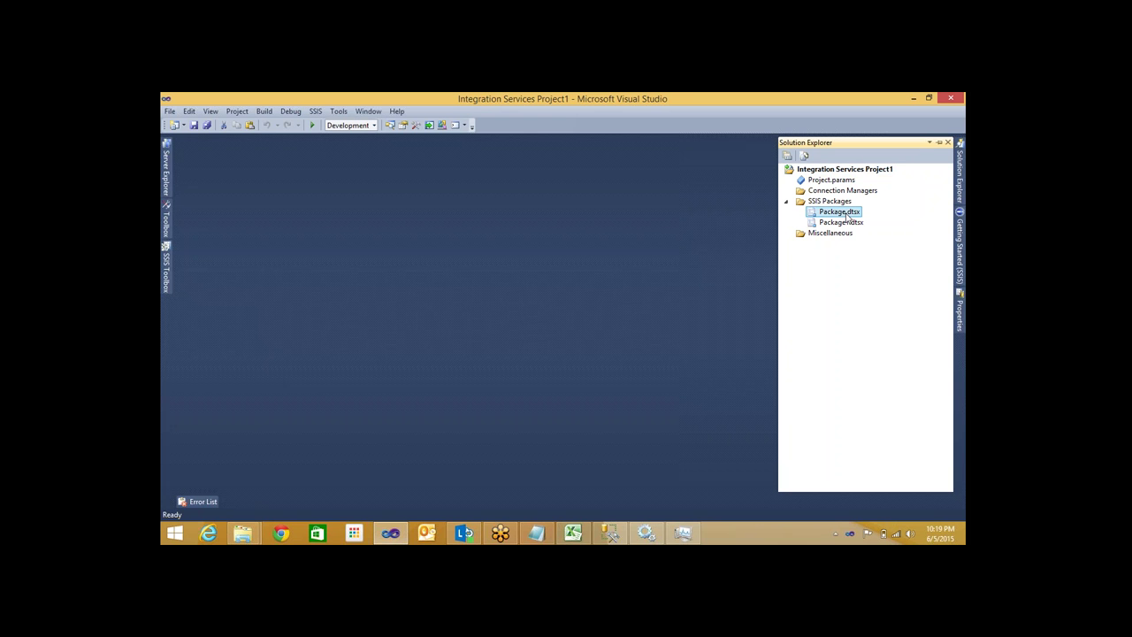
double_click(840, 213)
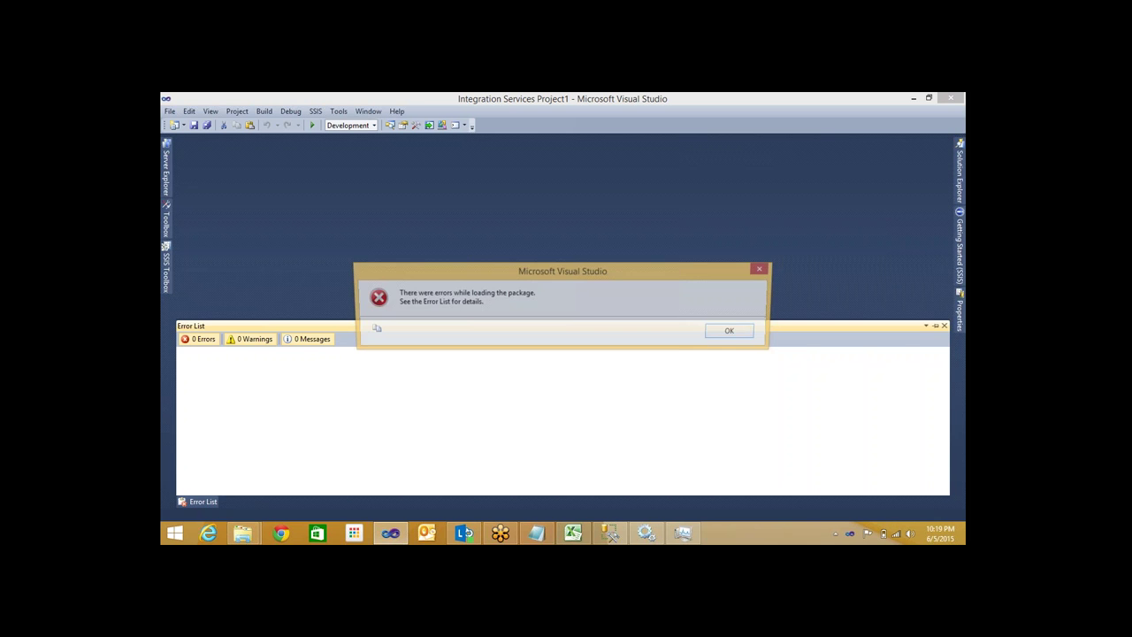
left_click(758, 266)
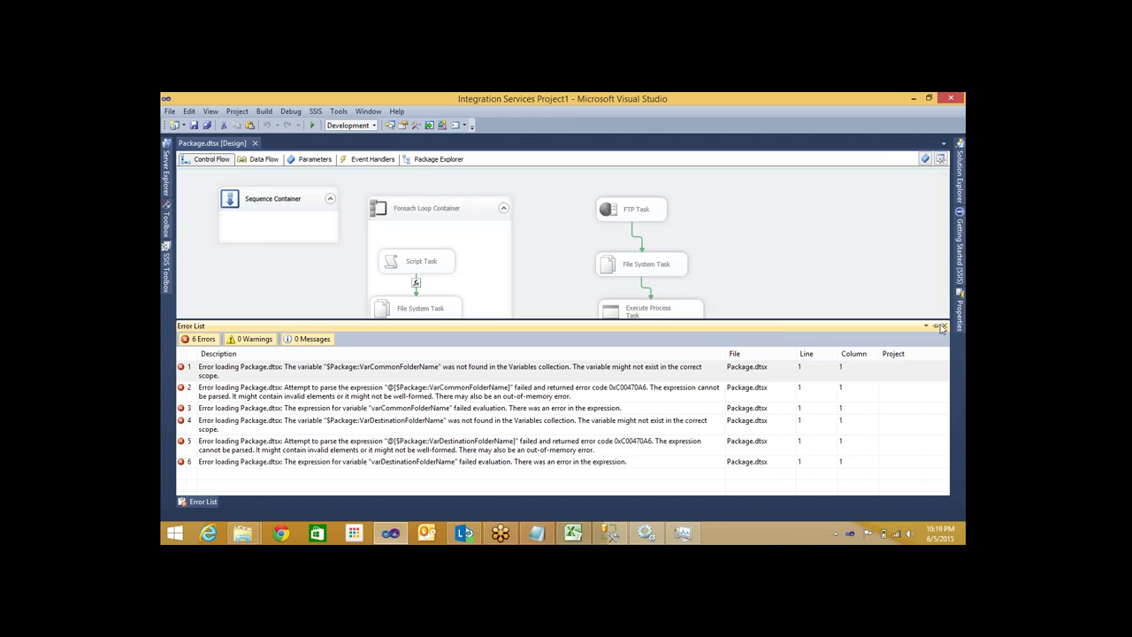
left_click(942, 326)
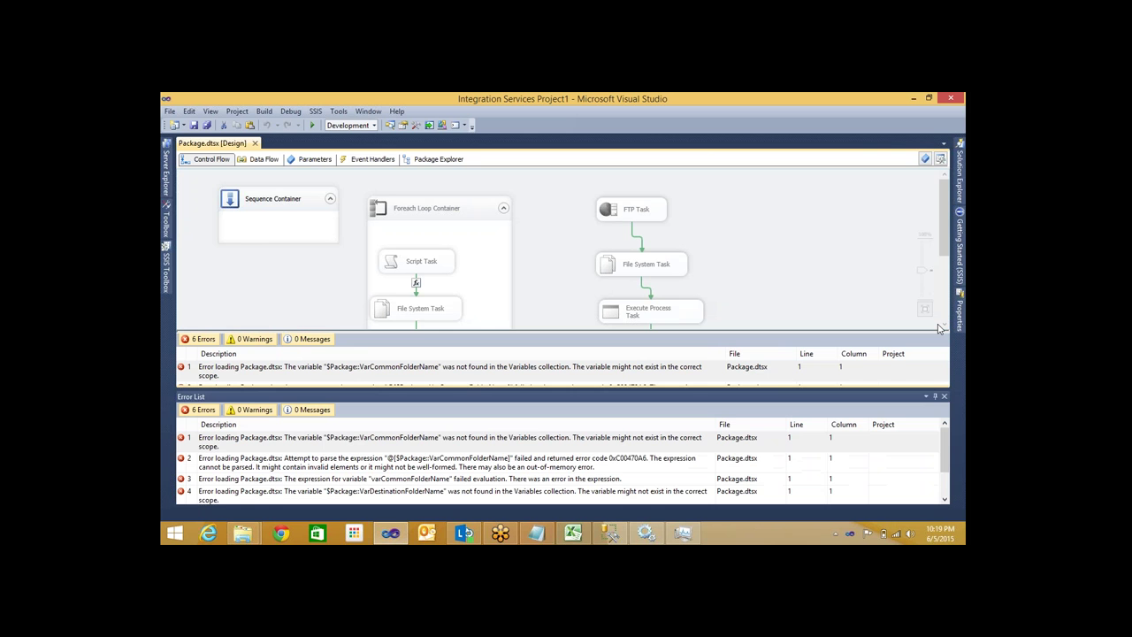
key("ctrl+F4")
Choose Add Existing Package from the SSIS Packages folder's context menu
left_click(960, 176)
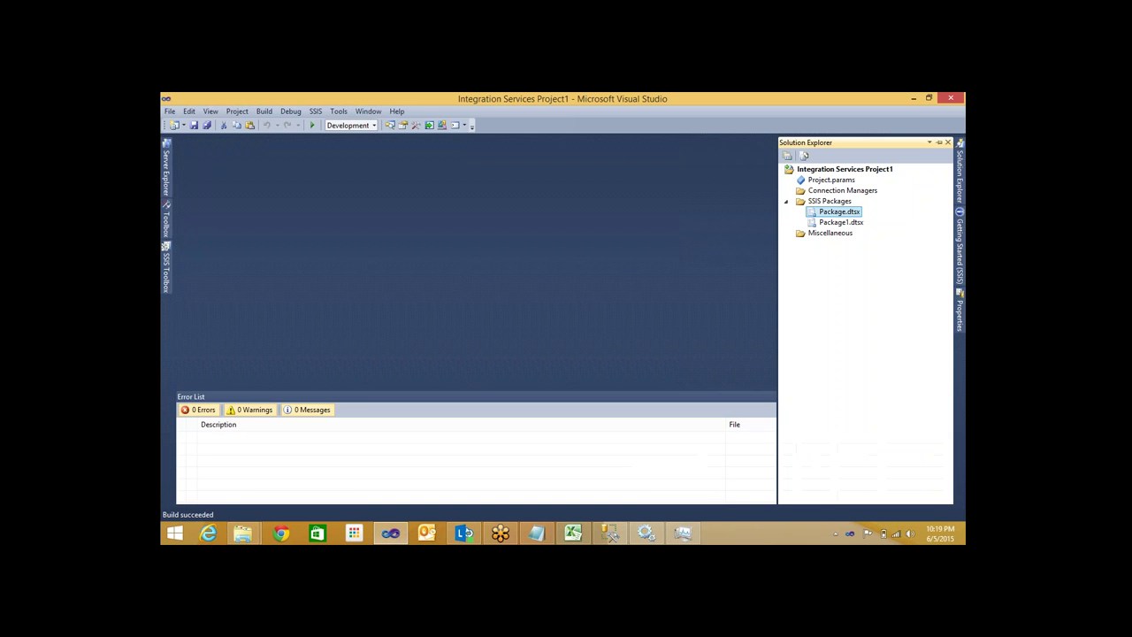
left_click(833, 203)
right_click(833, 203)
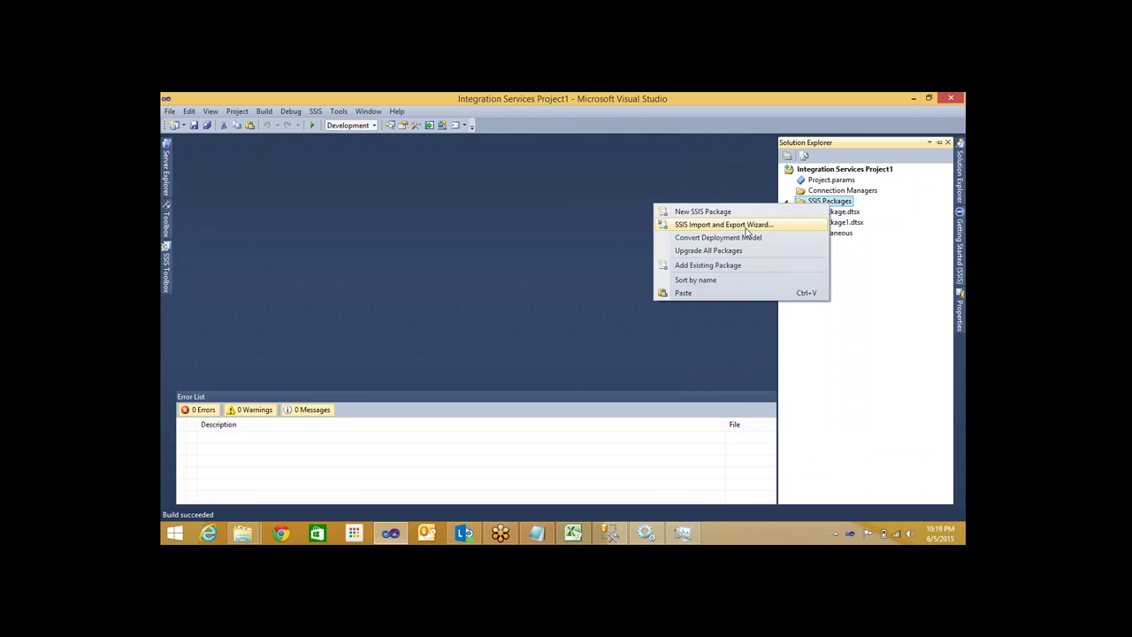
left_click(724, 255)
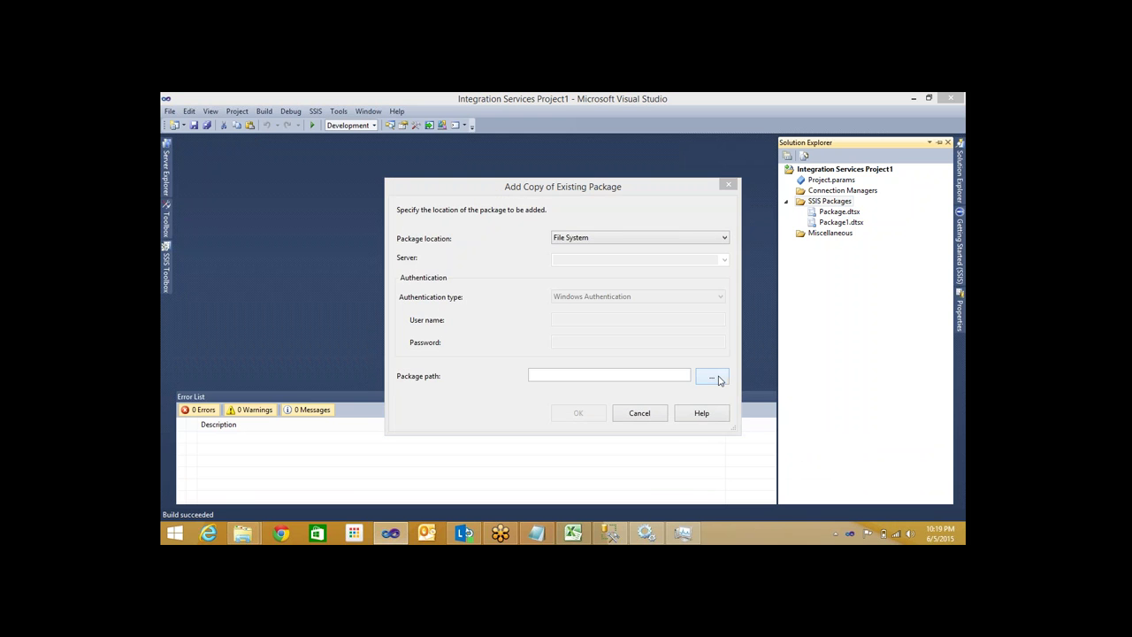
Add Package.dtsx from the CVTech folder as Package (1).dtsx and run it with F5
left_click(713, 377)
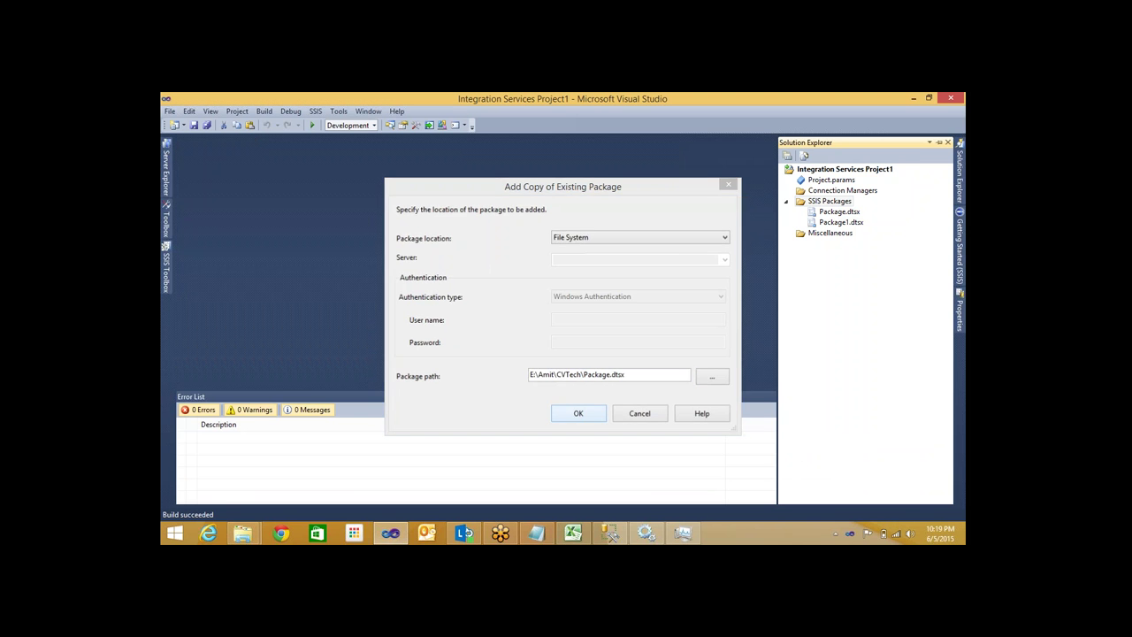
left_click(579, 414)
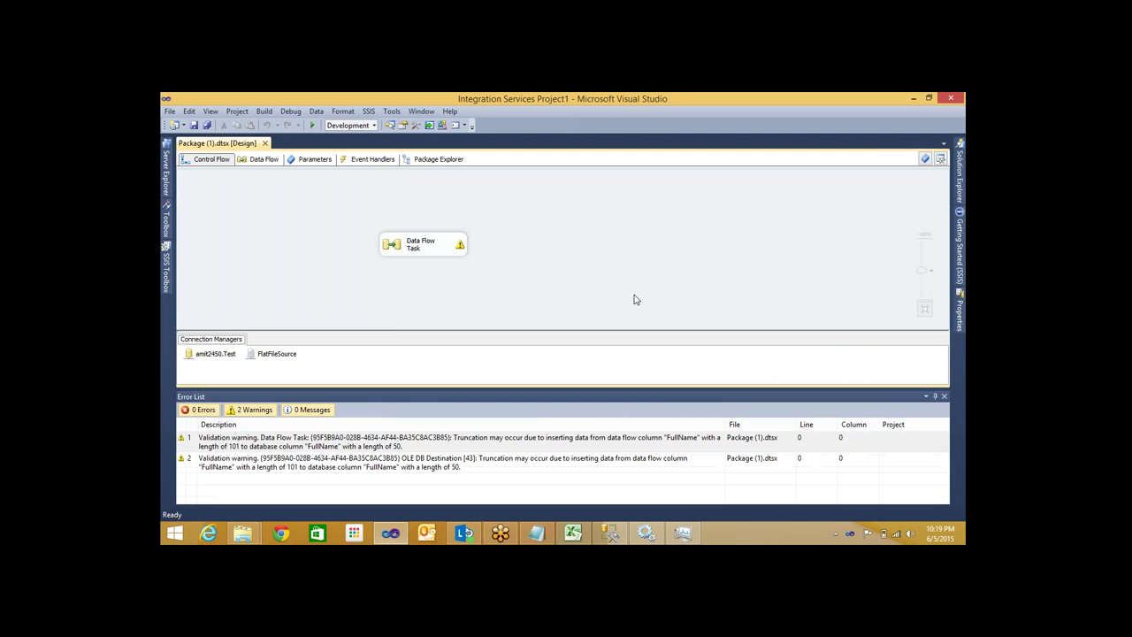
key("F5")
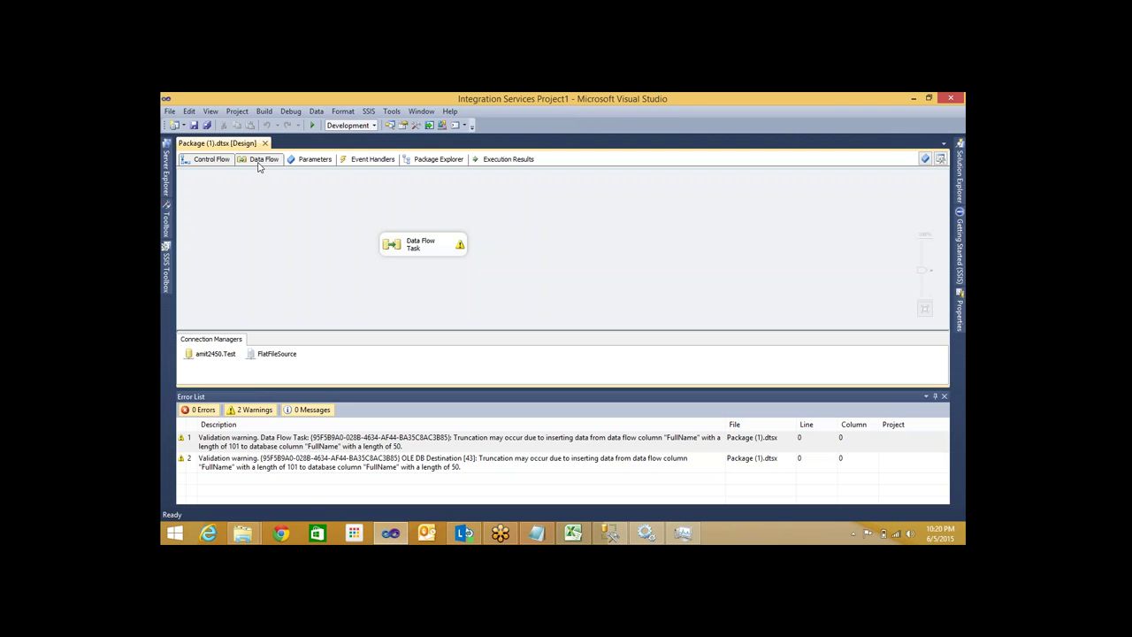
Show Package (1).dtsx's Data Flow and review the two FullName truncation warnings (101 into 50)
left_click(259, 160)
left_click(210, 160)
left_click(274, 162)
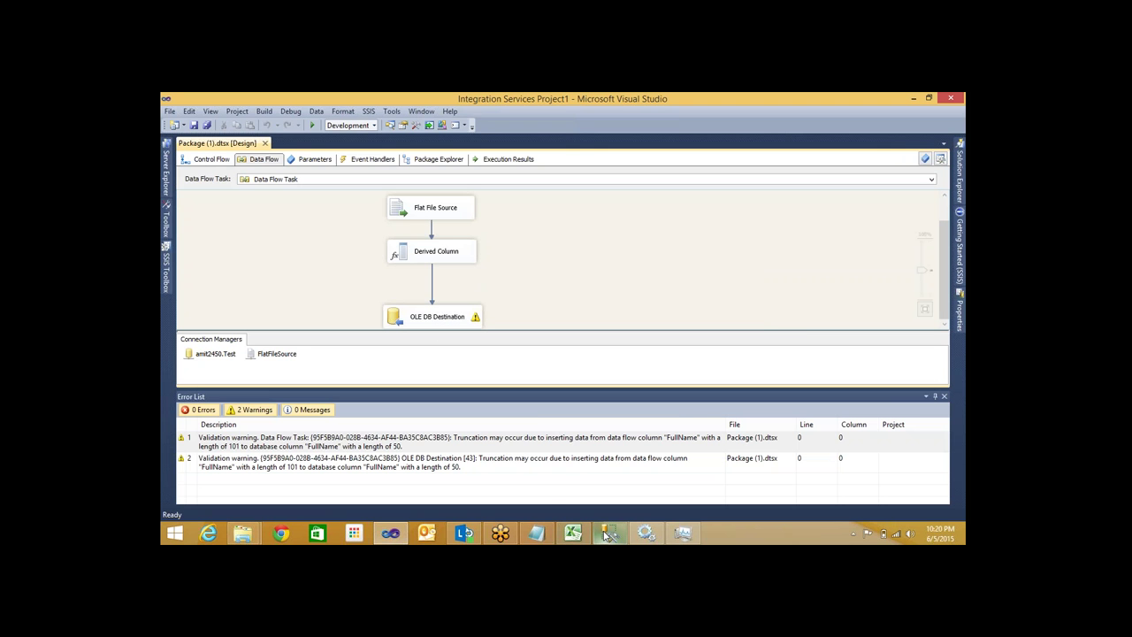
mouse_move(607, 536)
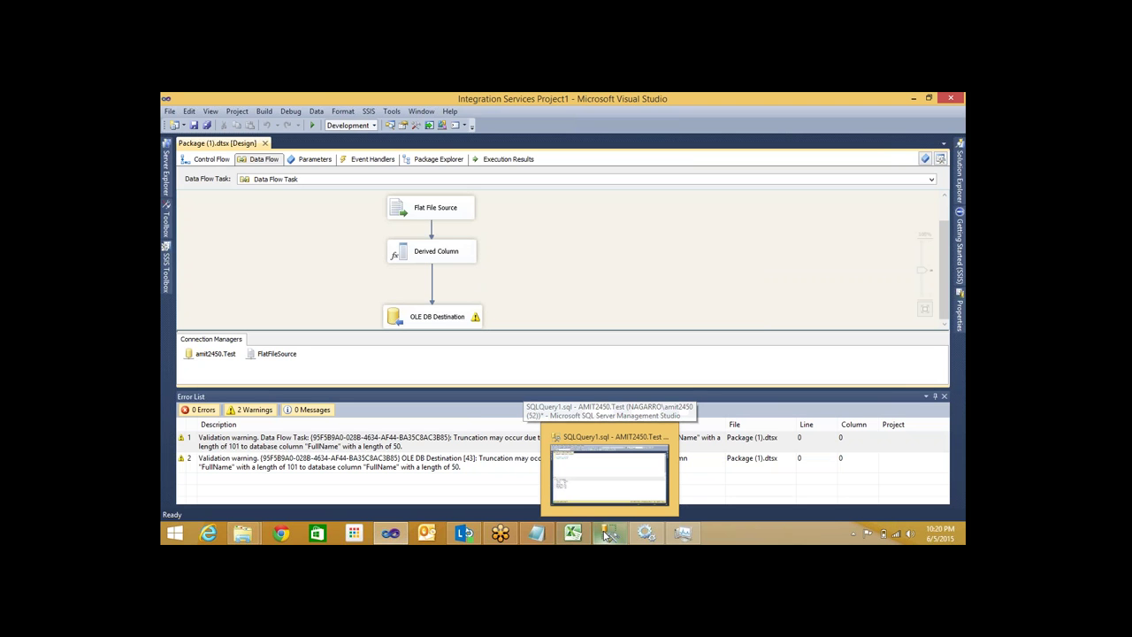
mouse_move(642, 535)
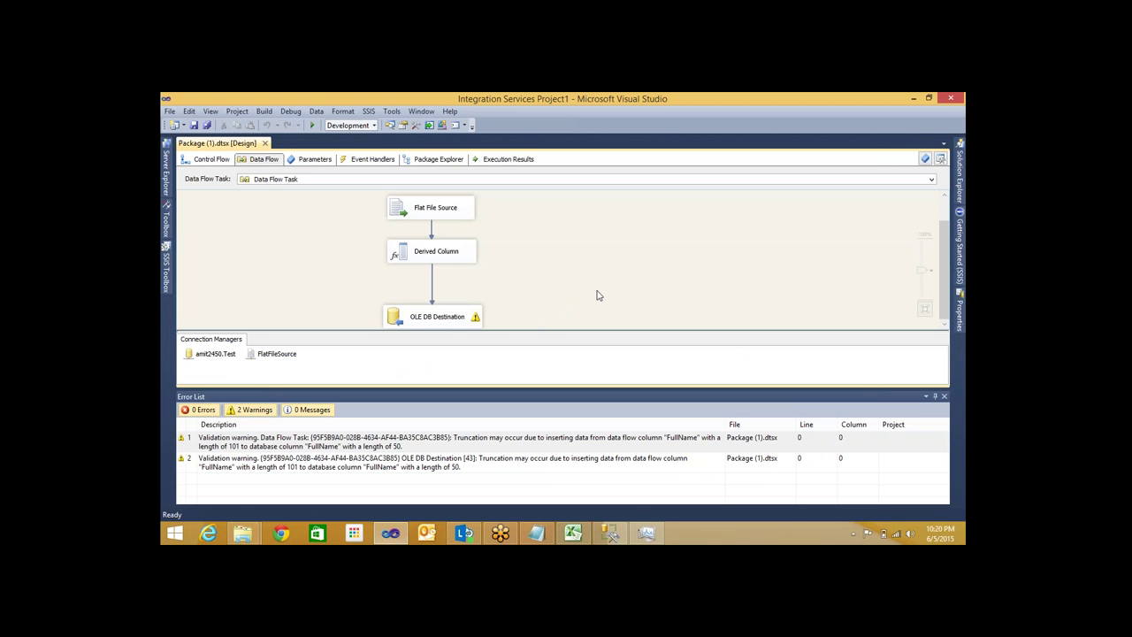
Check FlatFileSource's FirstName, LastName, Salary and Deductions columns, then view the Derived Column expressions
left_click(256, 357)
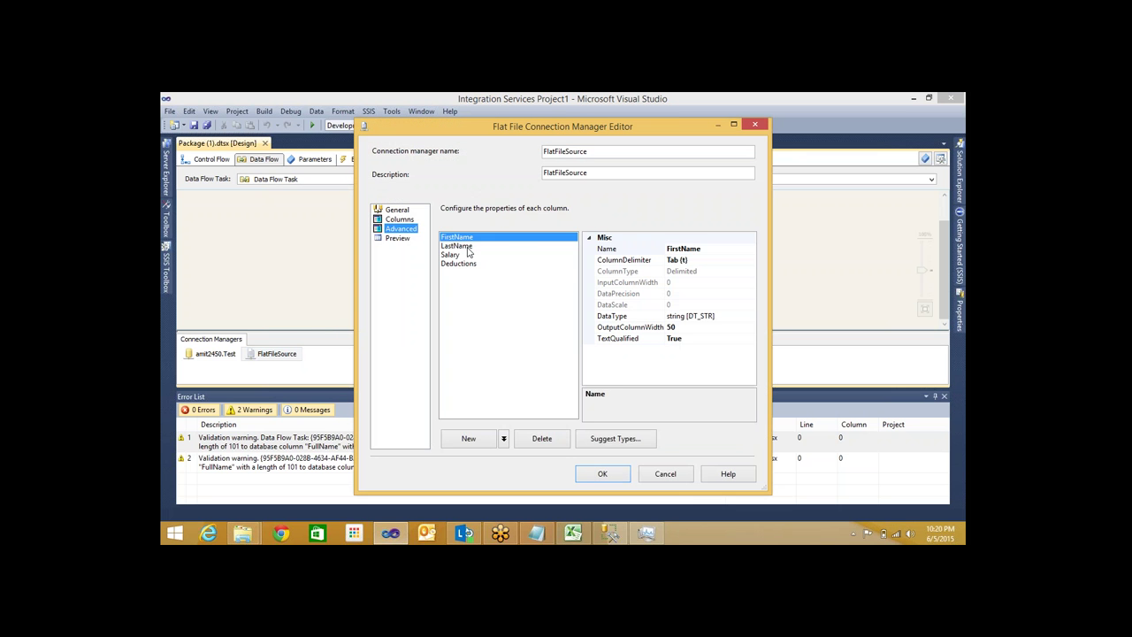
left_click(457, 246)
left_click(452, 255)
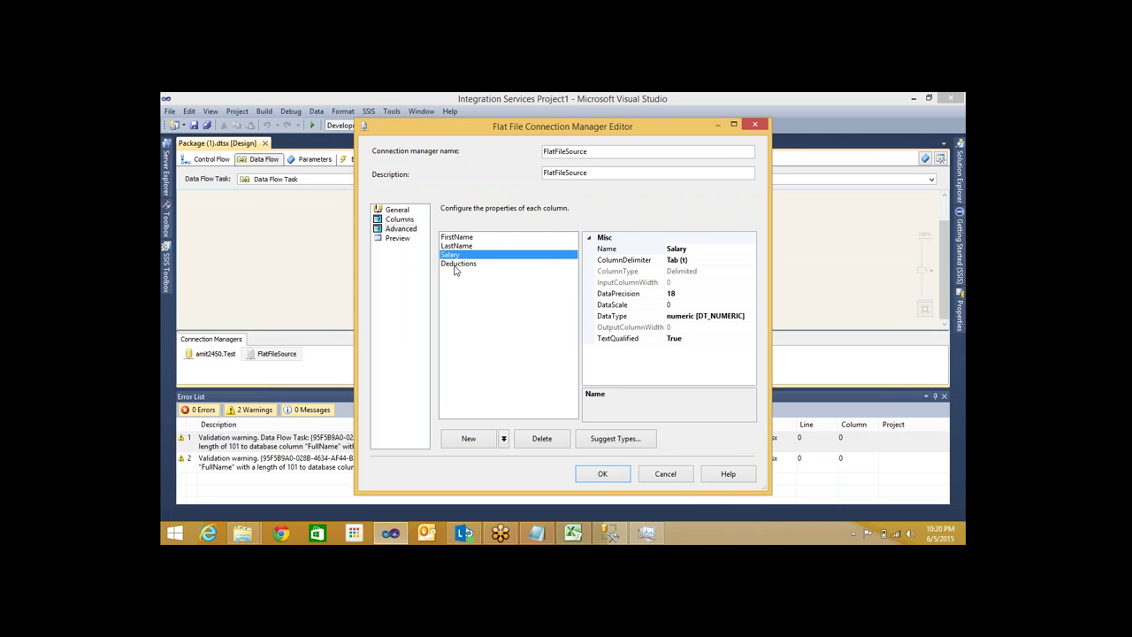
left_click(456, 264)
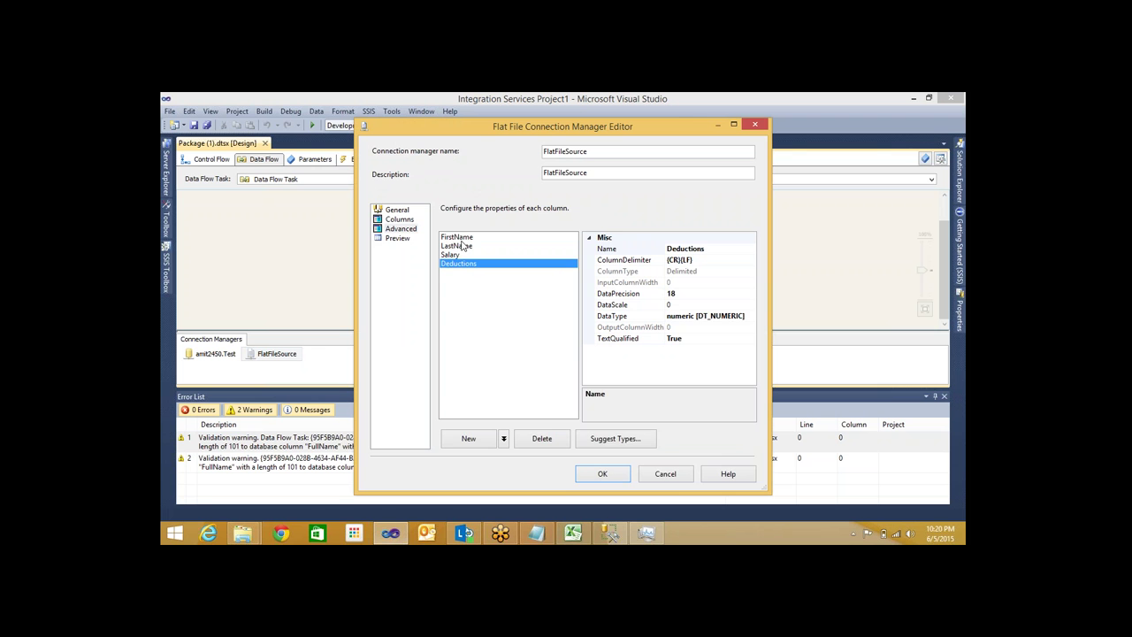
left_click(457, 237)
left_click(461, 246)
key("Up")
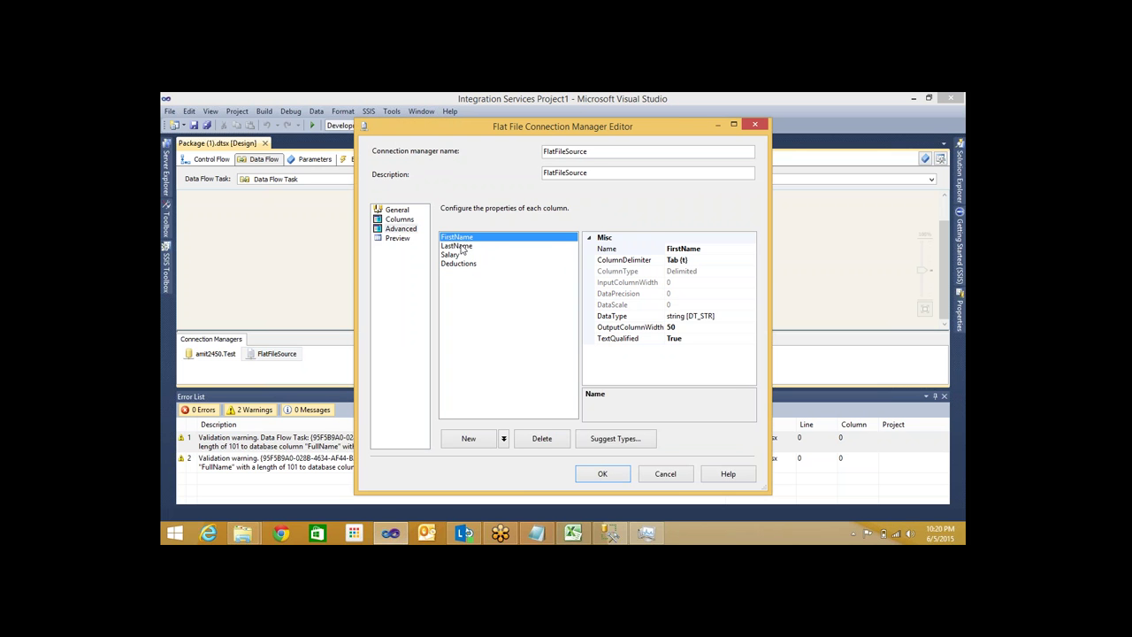
left_click(598, 474)
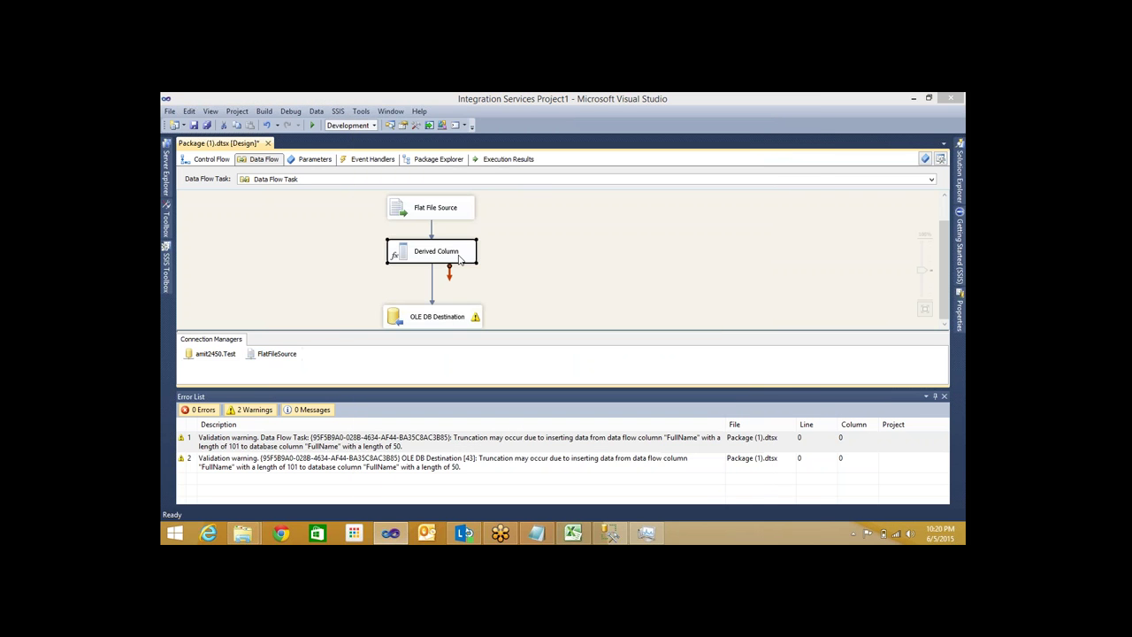
double_click(459, 258)
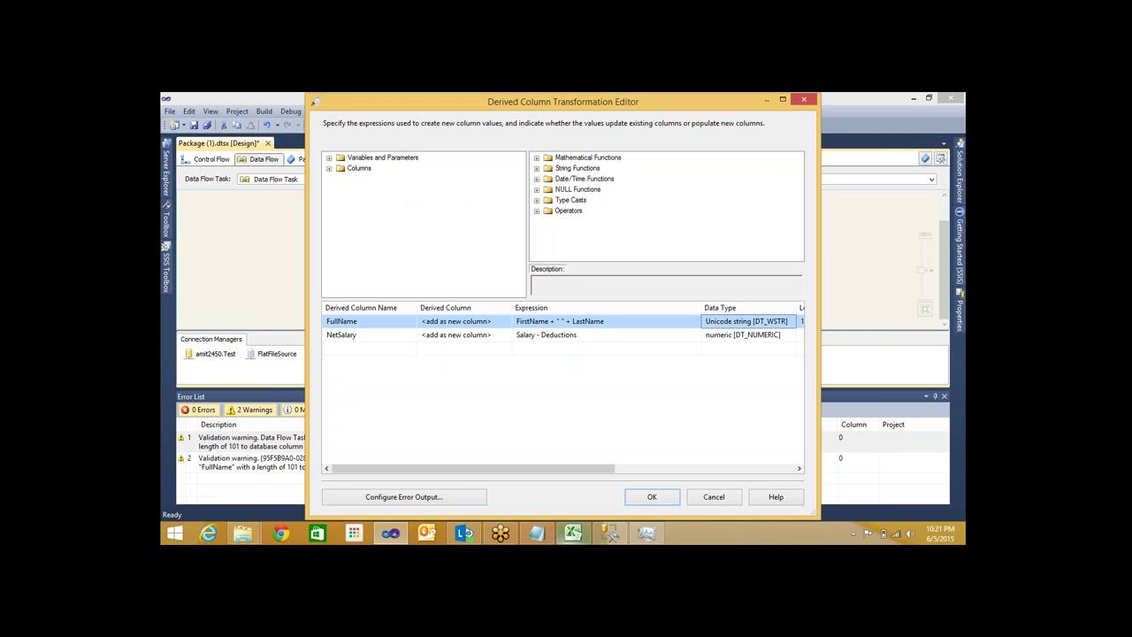
left_click(644, 502)
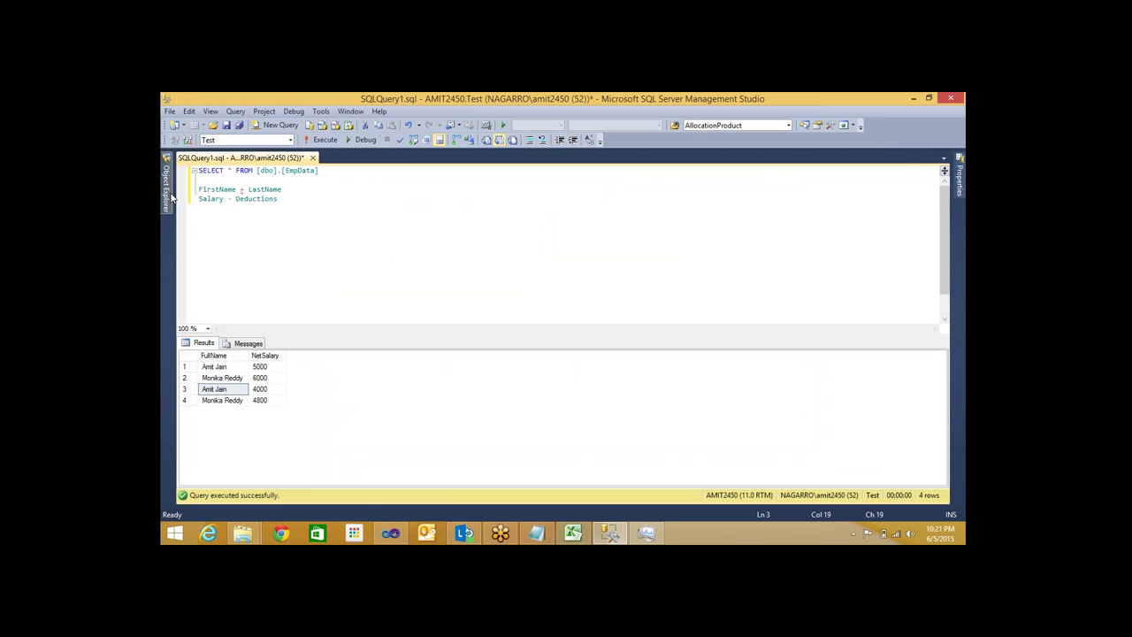
Run ALTER TABLE [dbo].[EmpData] ALTER COLUMN [FullName] VARCHAR(50) in Management Studio
left_click(167, 188)
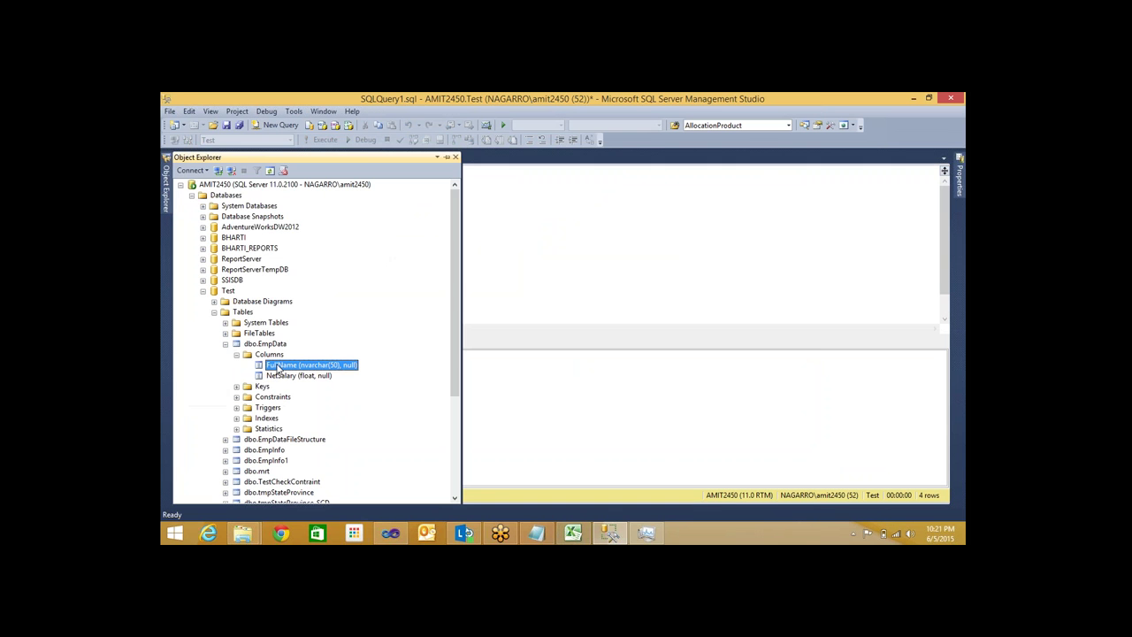
key("Return")
key("Return")
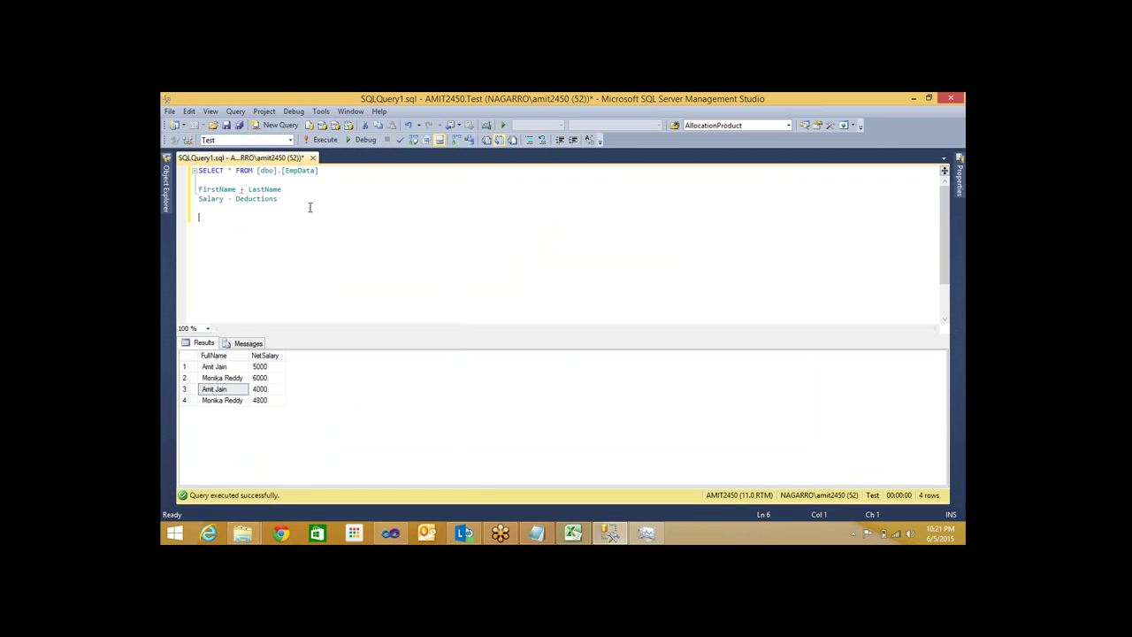
type("ALTER TABLE [dbo].[EmpData] ALTER COLUMN")
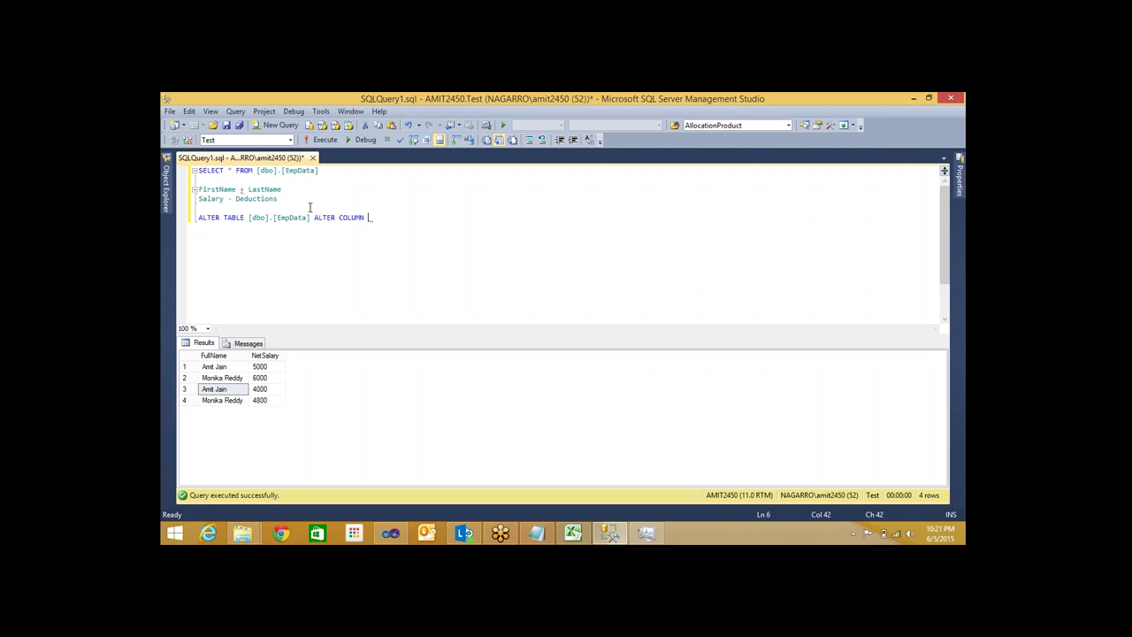
left_click(165, 203)
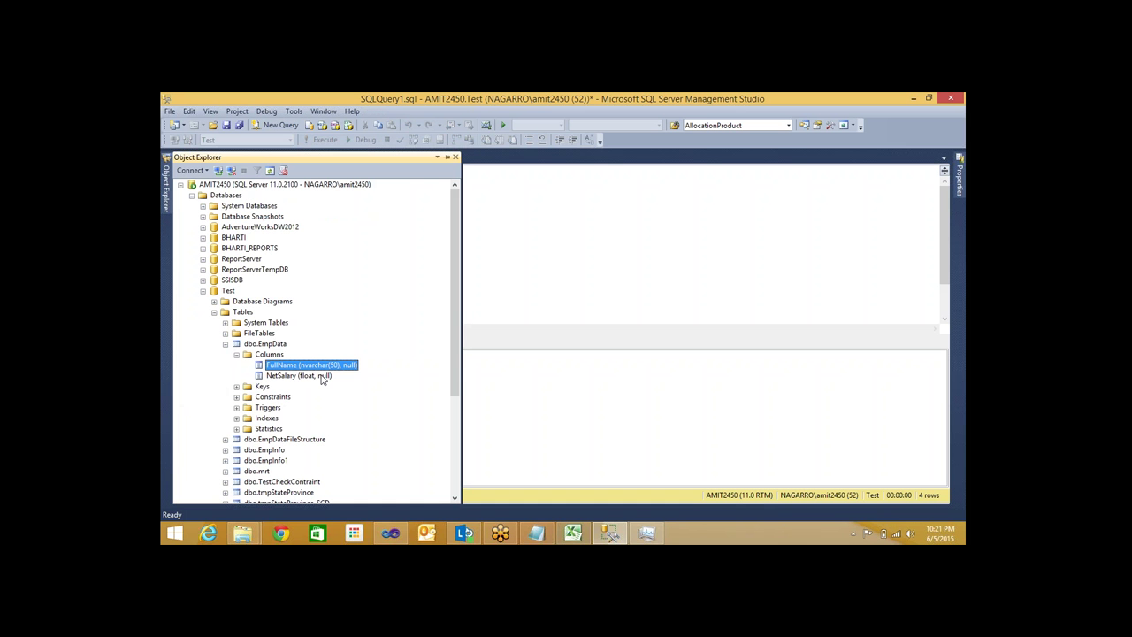
left_click_drag(294, 366, 617, 264)
left_click(457, 228)
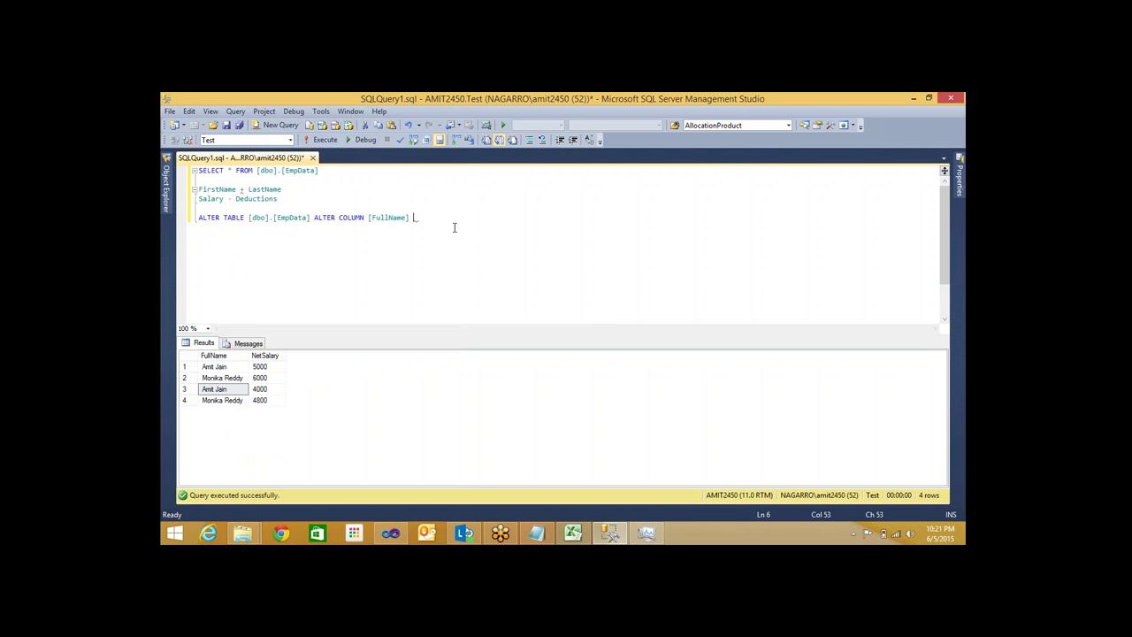
type("VARCHAR")
type("(")
type("8)")
key("BackSpace")
key("BackSpace")
type("50)")
key("shift+Home")
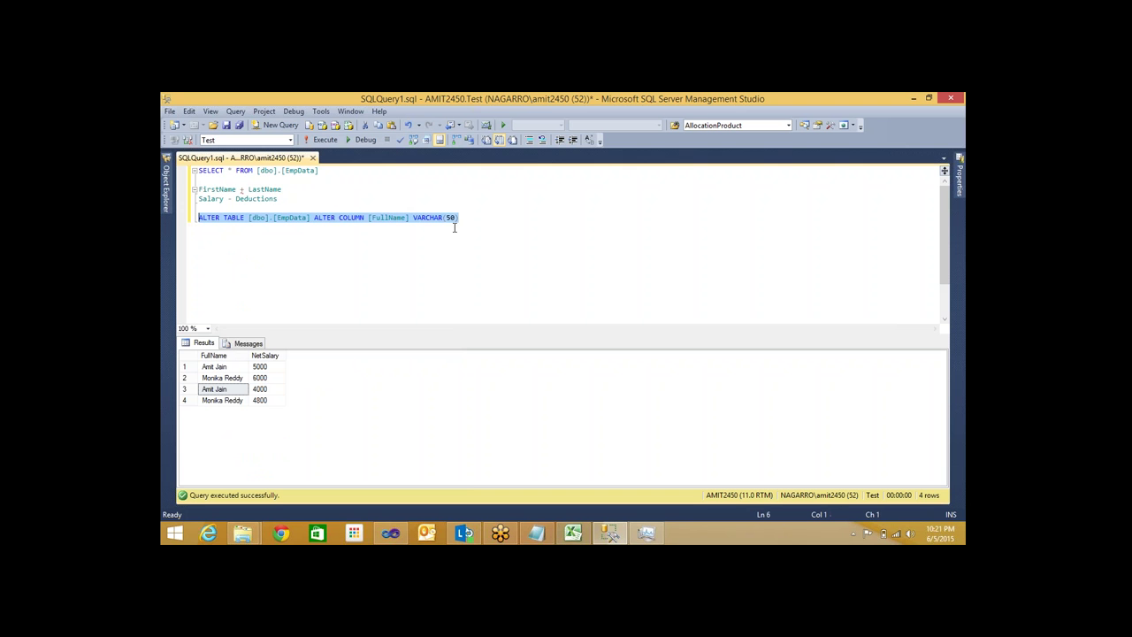
key("F5")
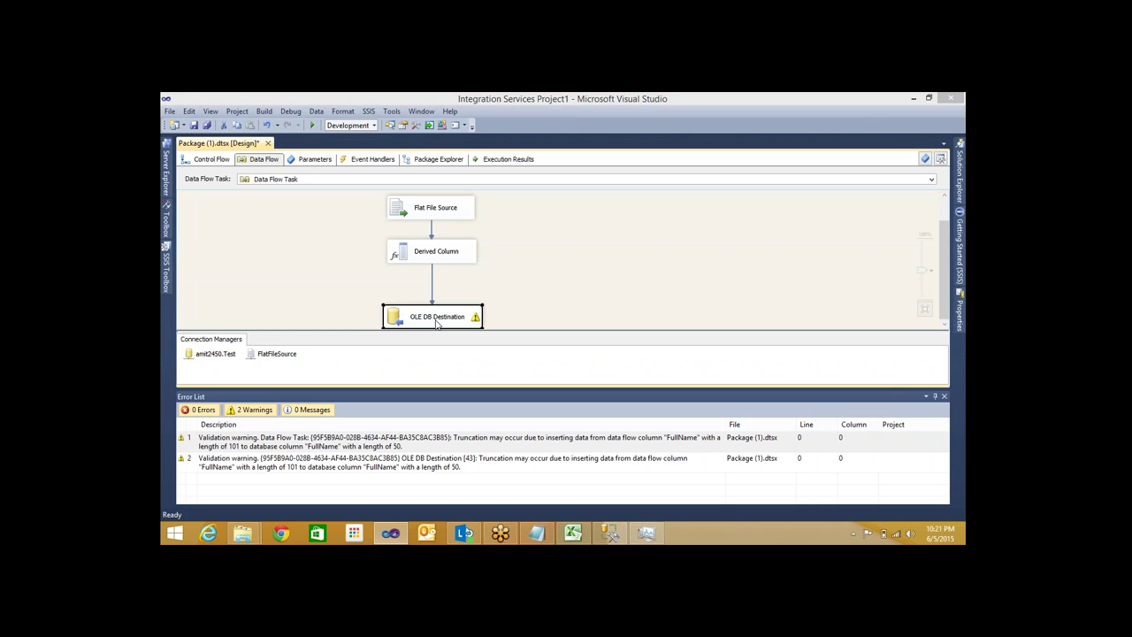
double_click(436, 320)
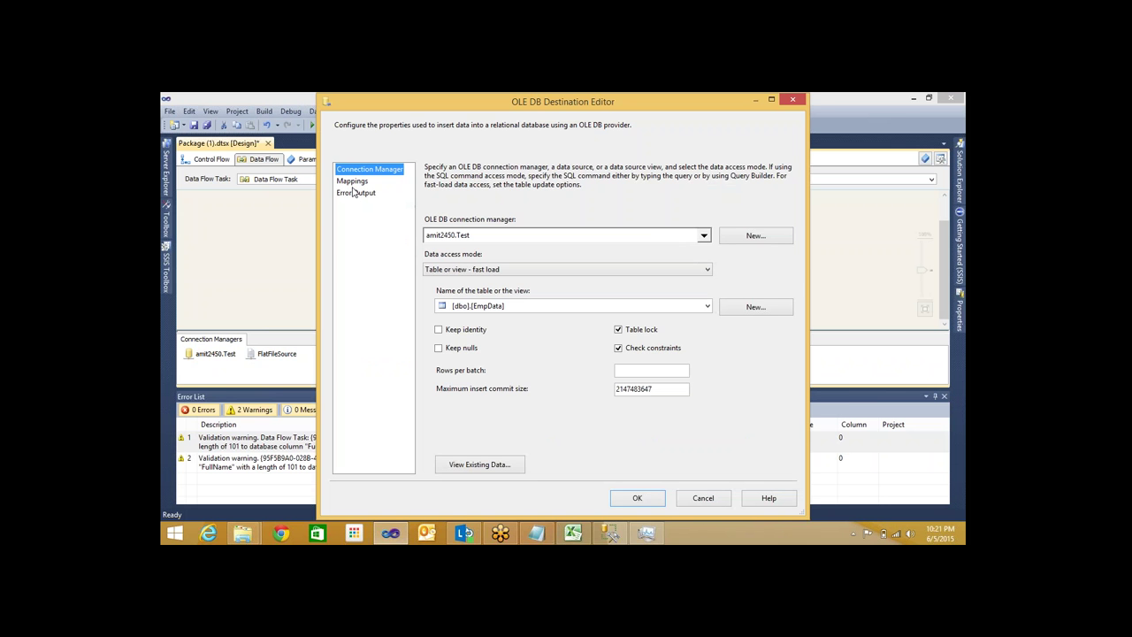
left_click(352, 181)
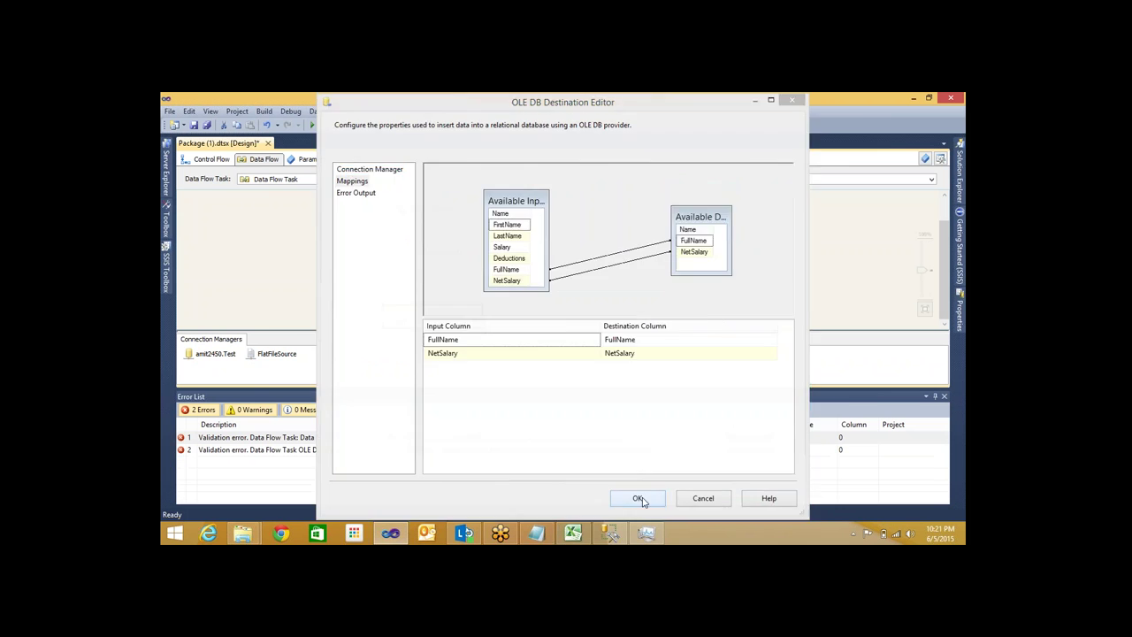
left_click(637, 498)
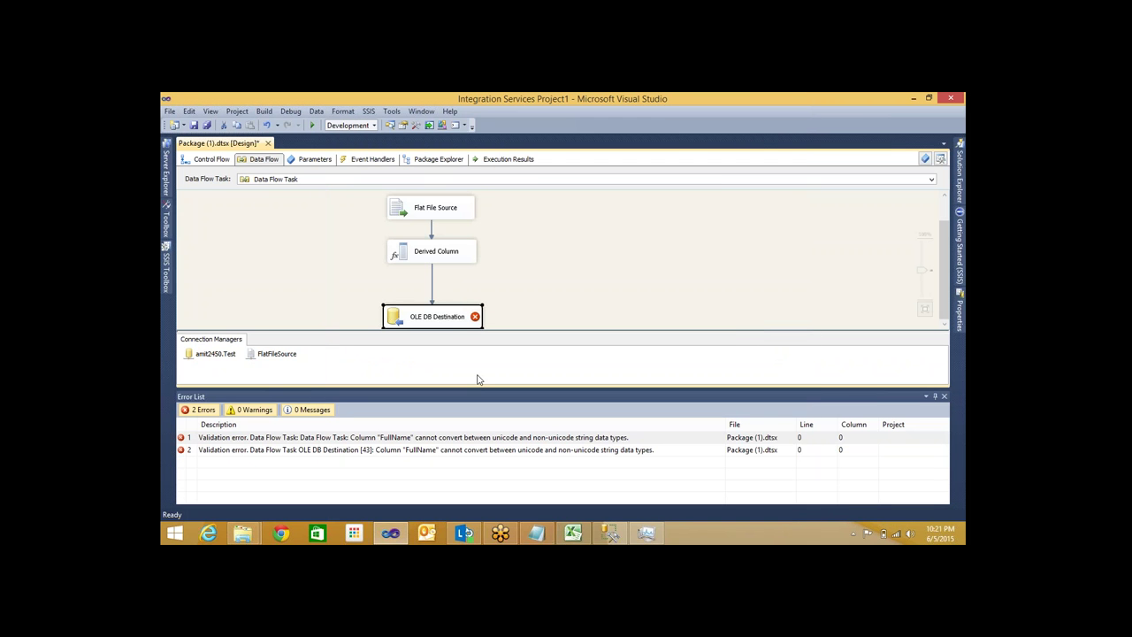
left_click(444, 260)
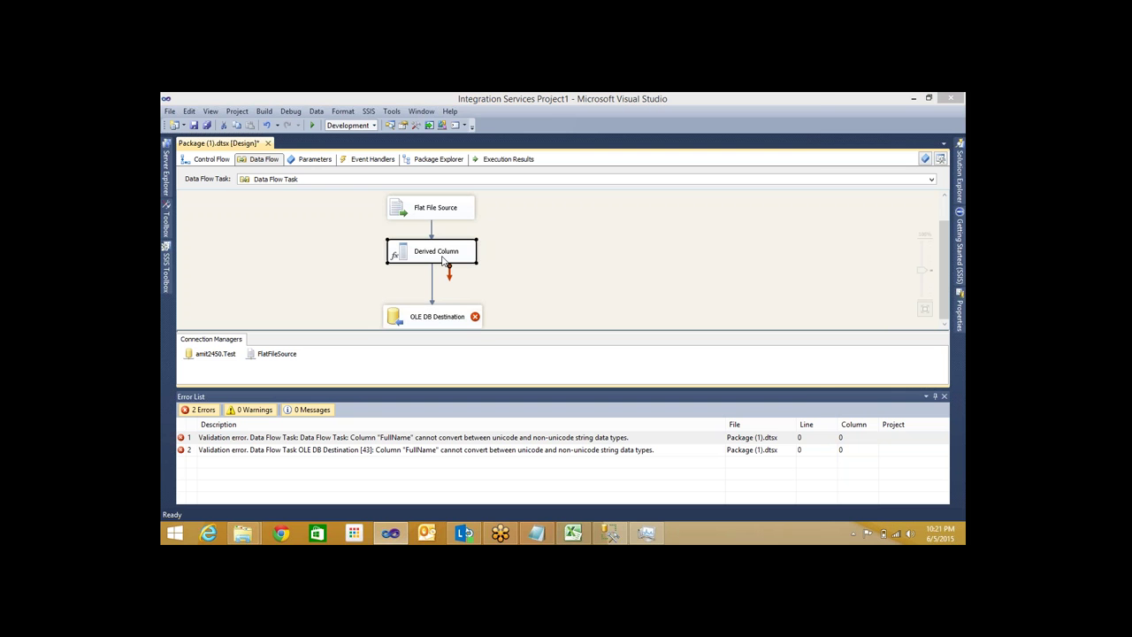
double_click(443, 259)
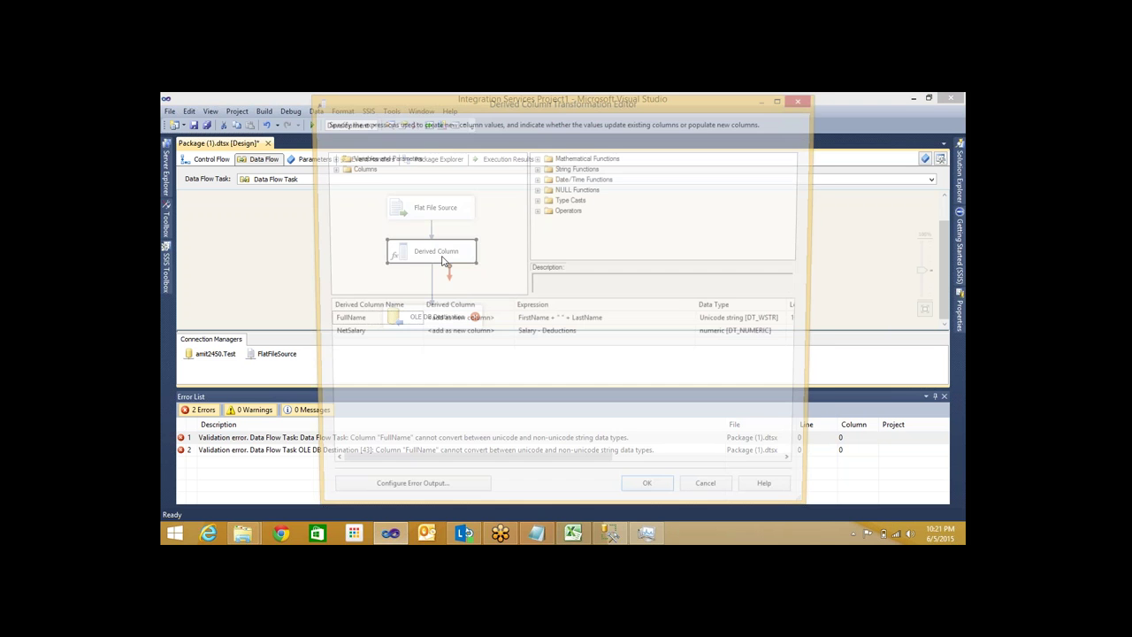
left_click(789, 324)
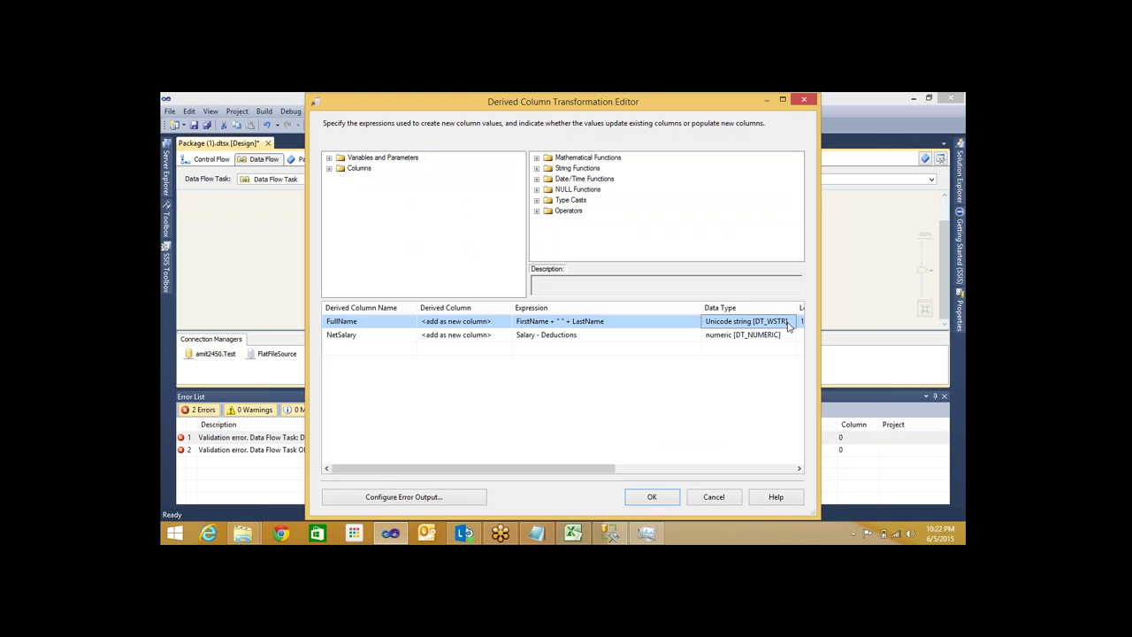
left_click(655, 498)
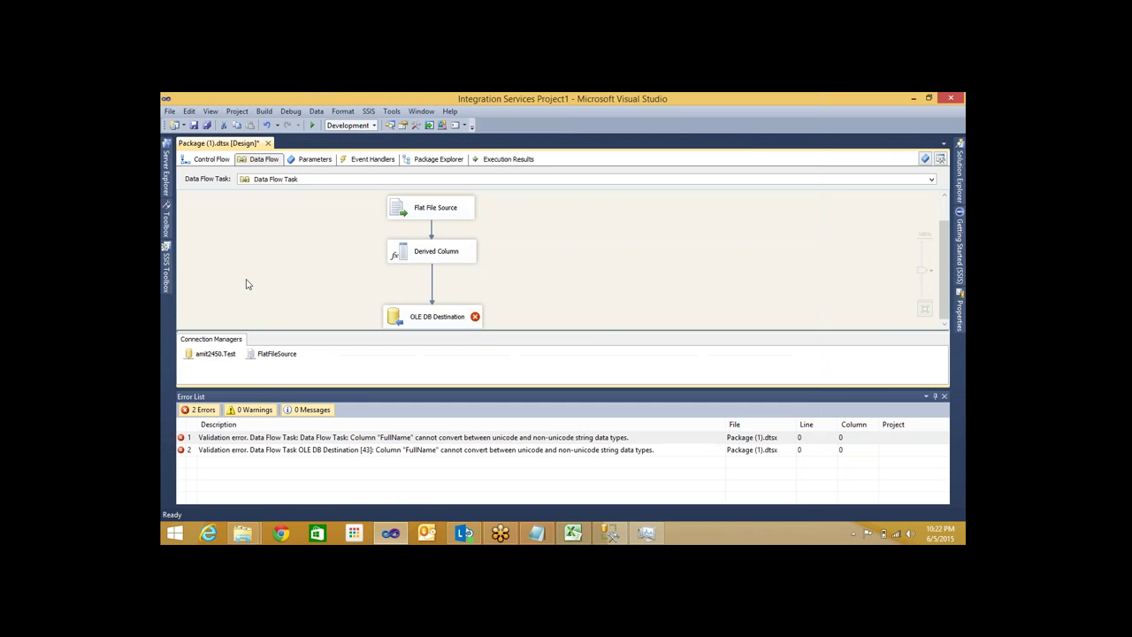
right_click(432, 284)
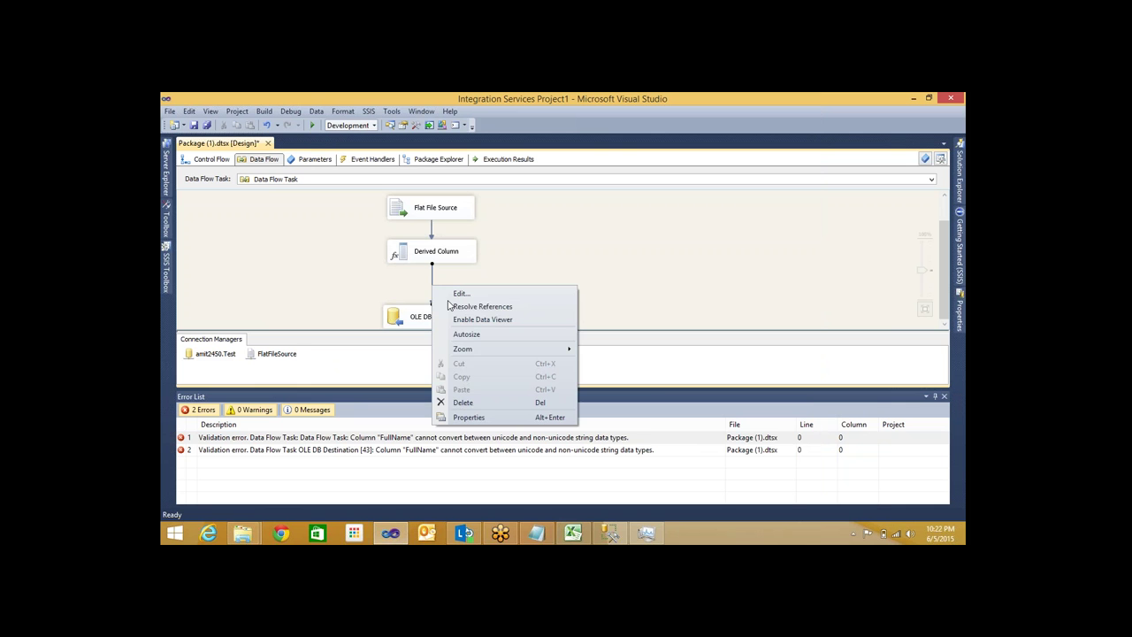
Delete the Derived Column-to-OLE DB Destination path and remove a mistakenly added Derived Column 1
key("Escape")
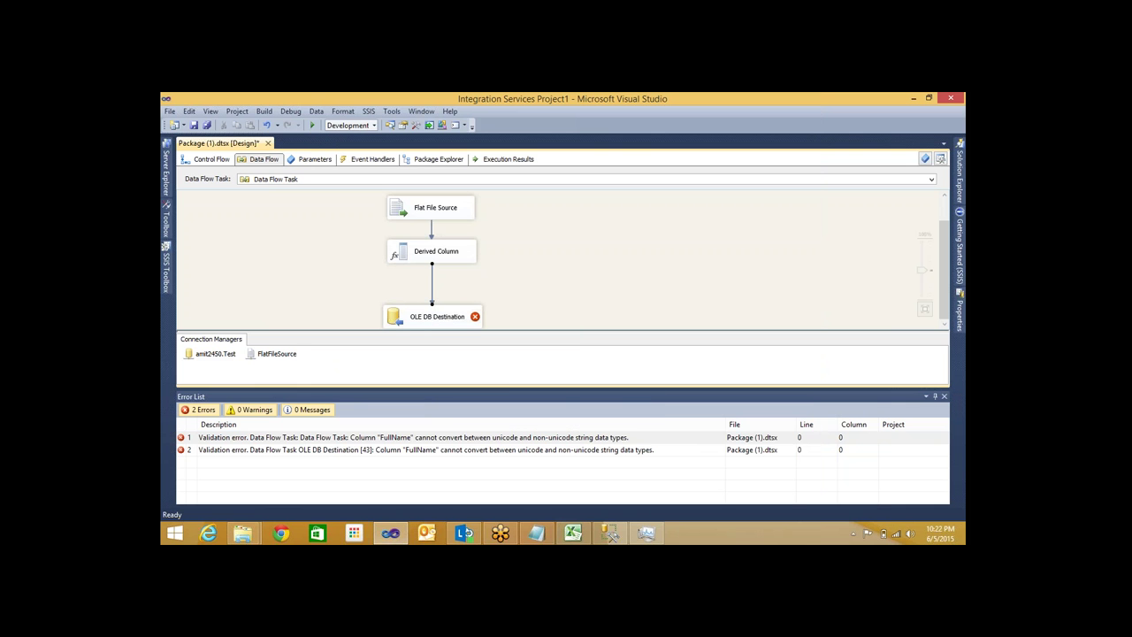
key("Delete")
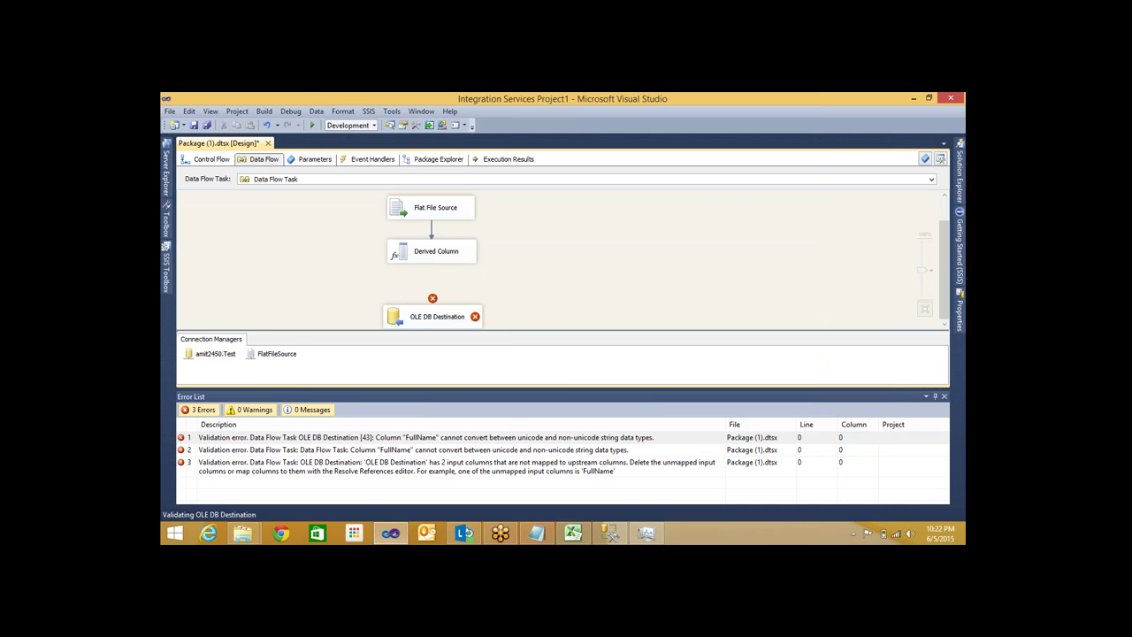
left_click(166, 279)
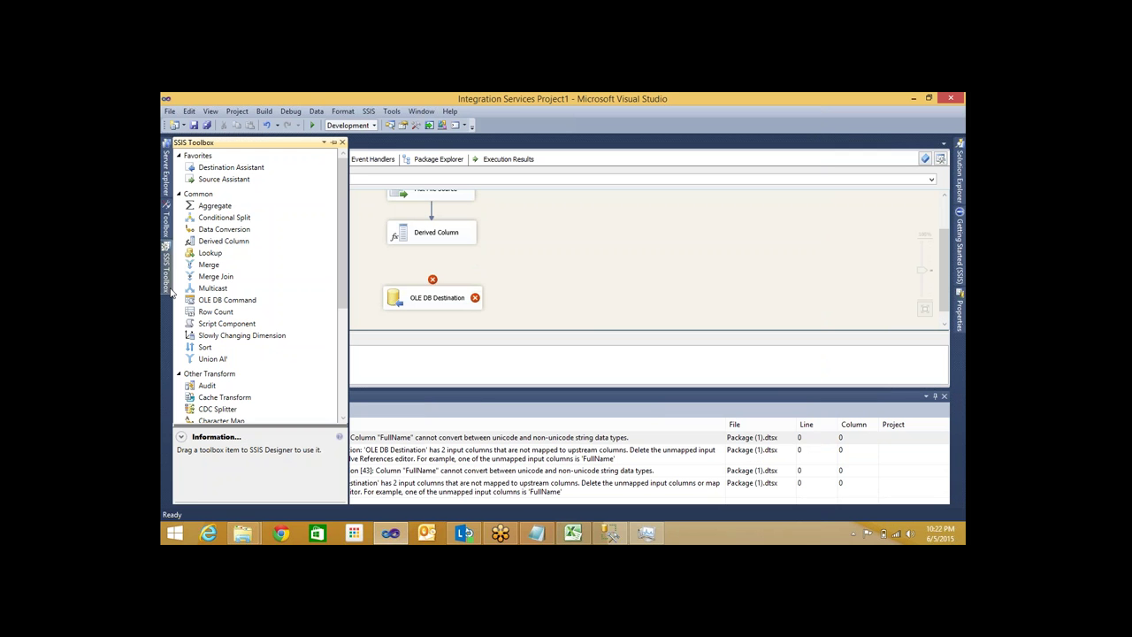
left_click_drag(230, 242, 576, 264)
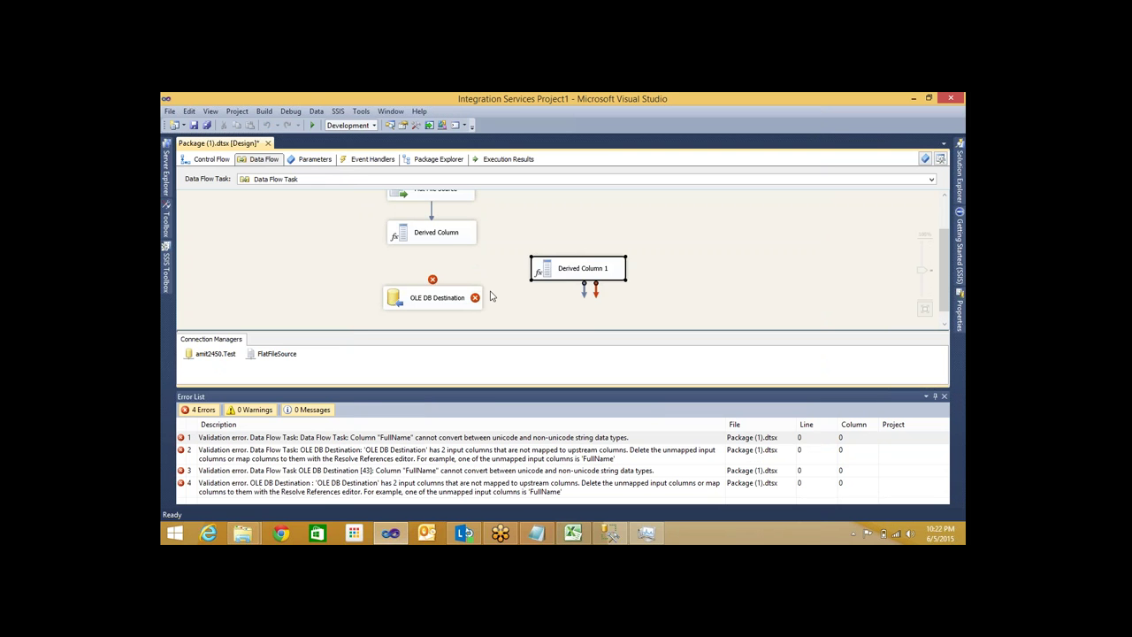
left_click_drag(433, 297, 444, 301)
left_click_drag(536, 260, 400, 260)
left_click(421, 230)
left_click_drag(475, 263, 475, 269)
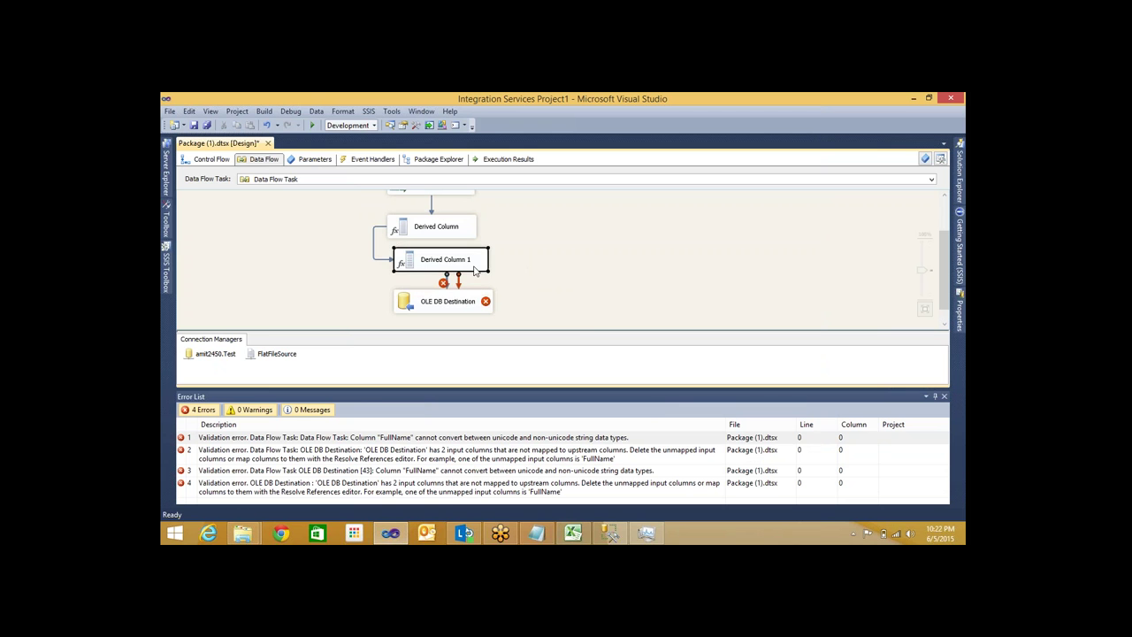
key("Delete")
Add a Data Conversion transformation below Derived Column and connect them
mouse_move(167, 268)
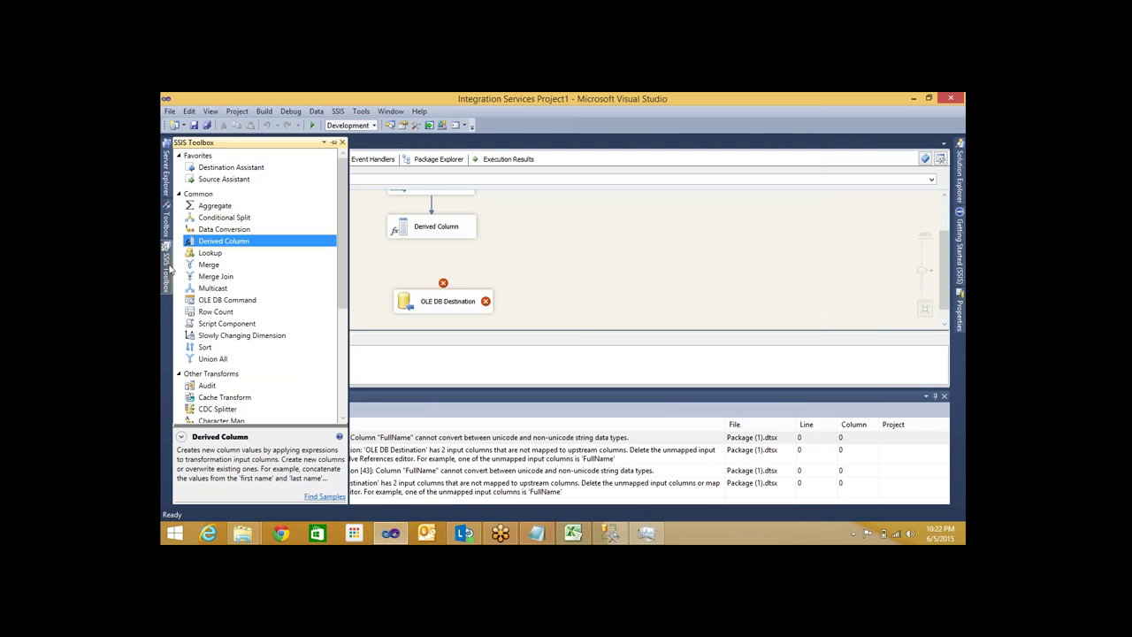
left_click_drag(223, 230, 414, 271)
left_click(427, 231)
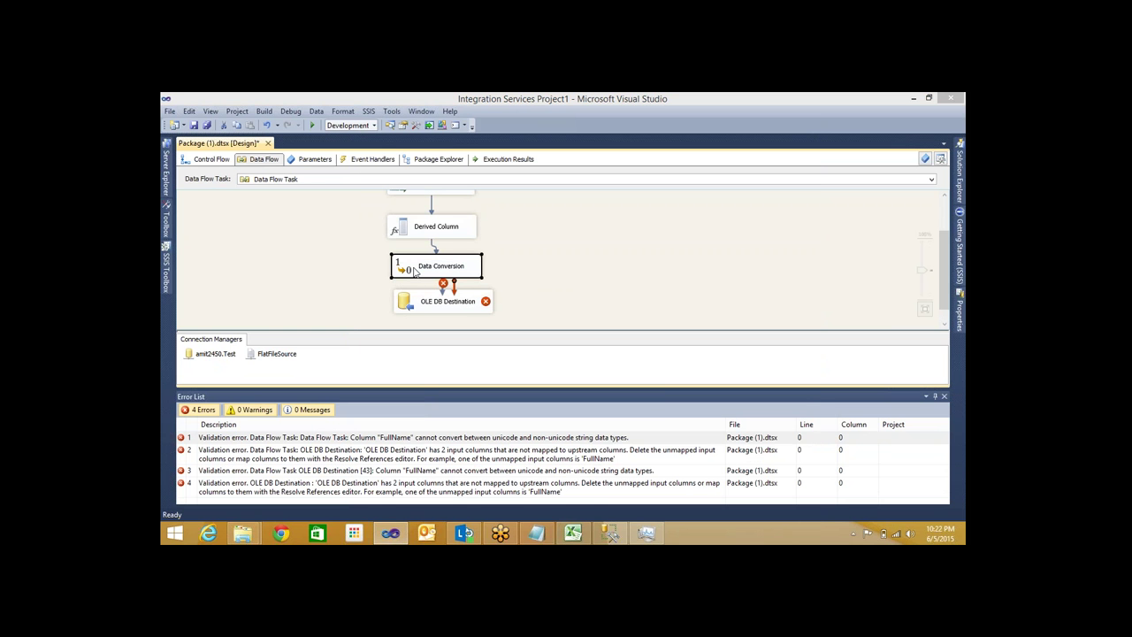
In Data Conversion, convert FullName to string [DT_STR] with length 50
double_click(413, 271)
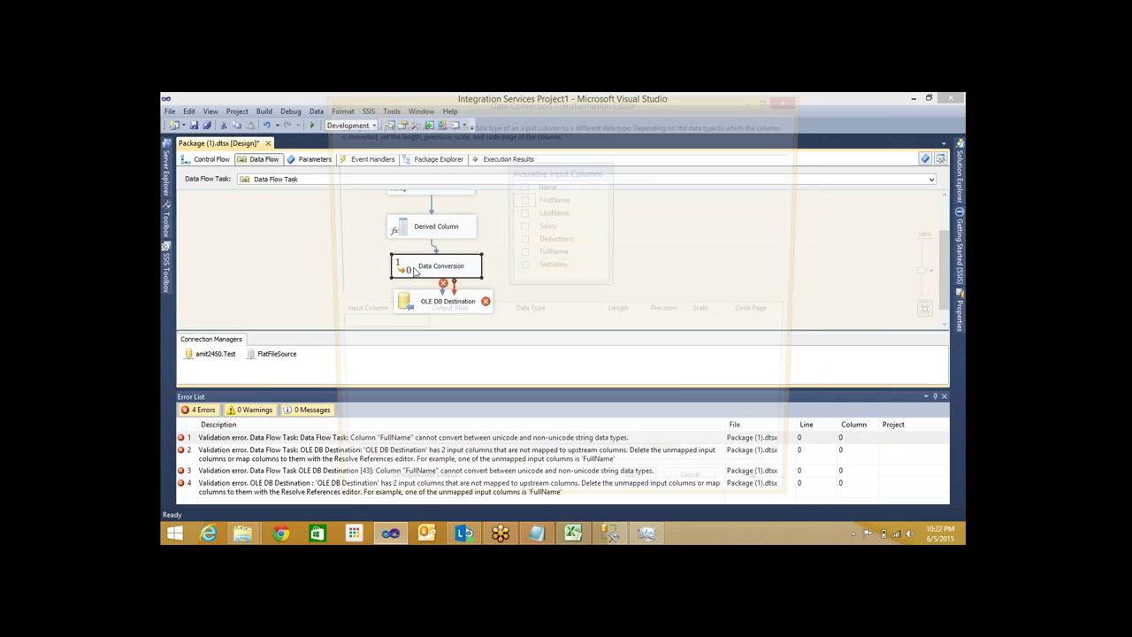
left_click(522, 253)
left_click(604, 327)
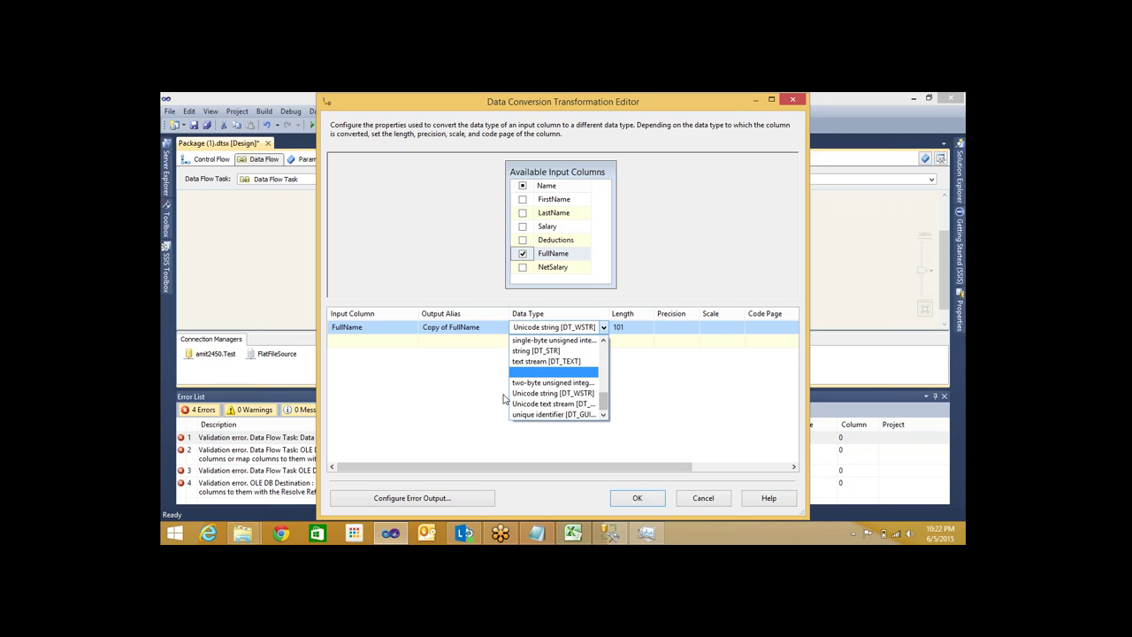
left_click(618, 537)
left_click(619, 537)
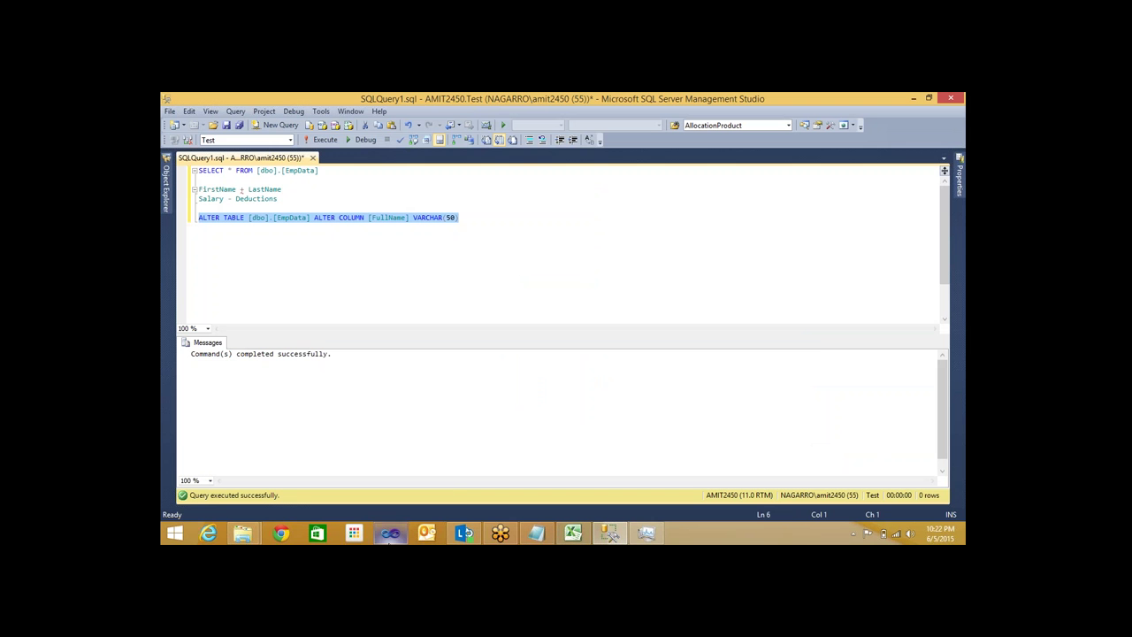
mouse_move(390, 533)
left_click(387, 536)
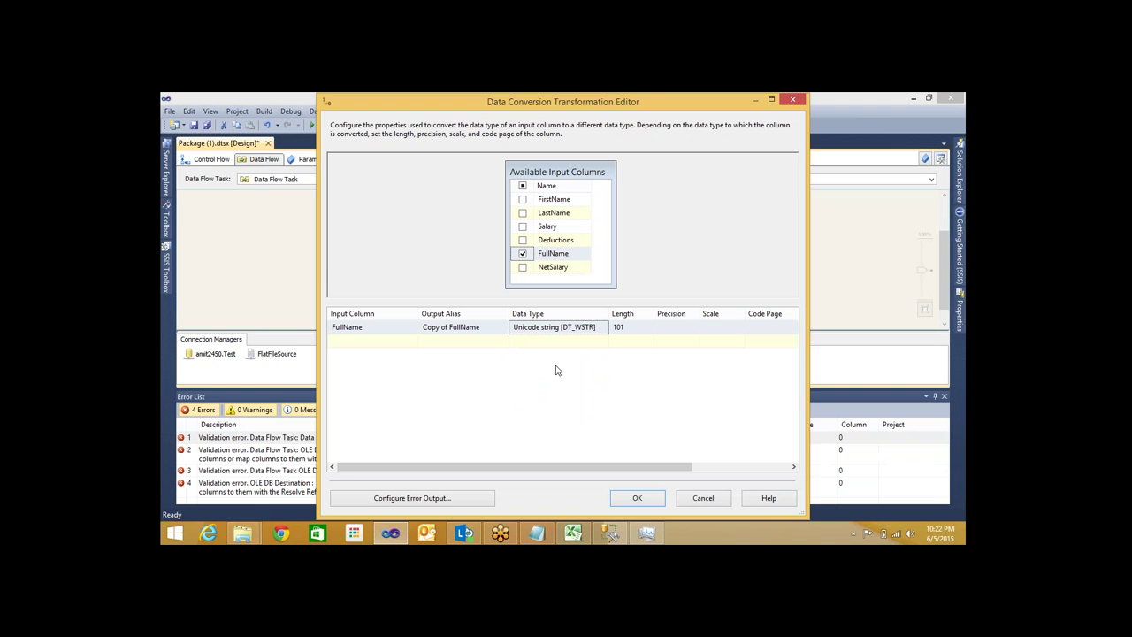
left_click(604, 329)
left_click(604, 329)
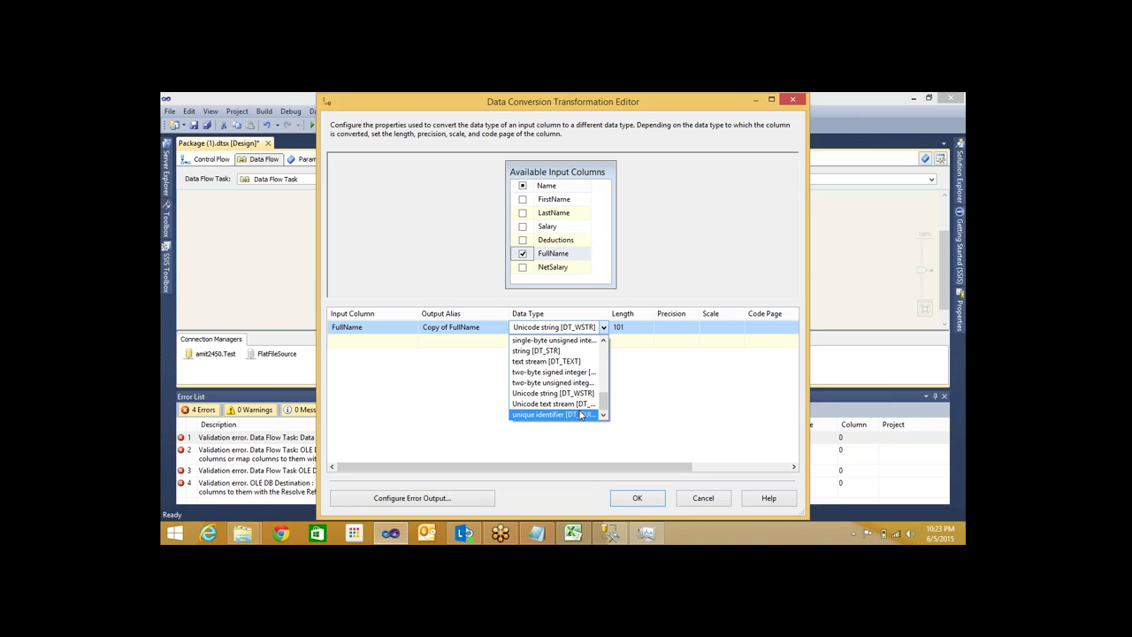
left_click(544, 358)
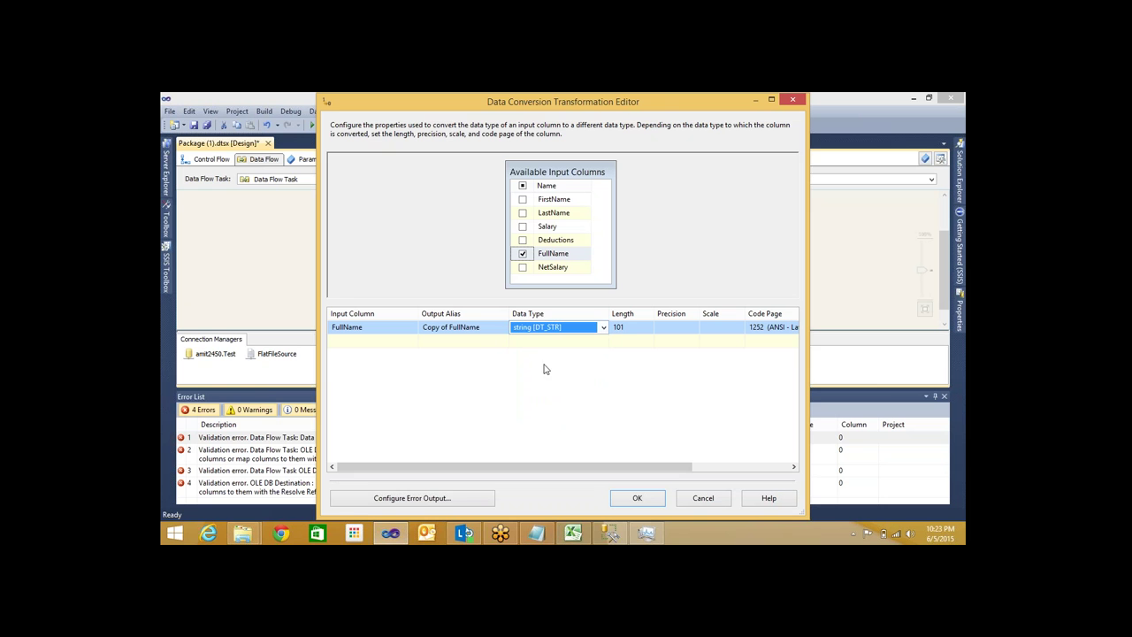
left_click(629, 326)
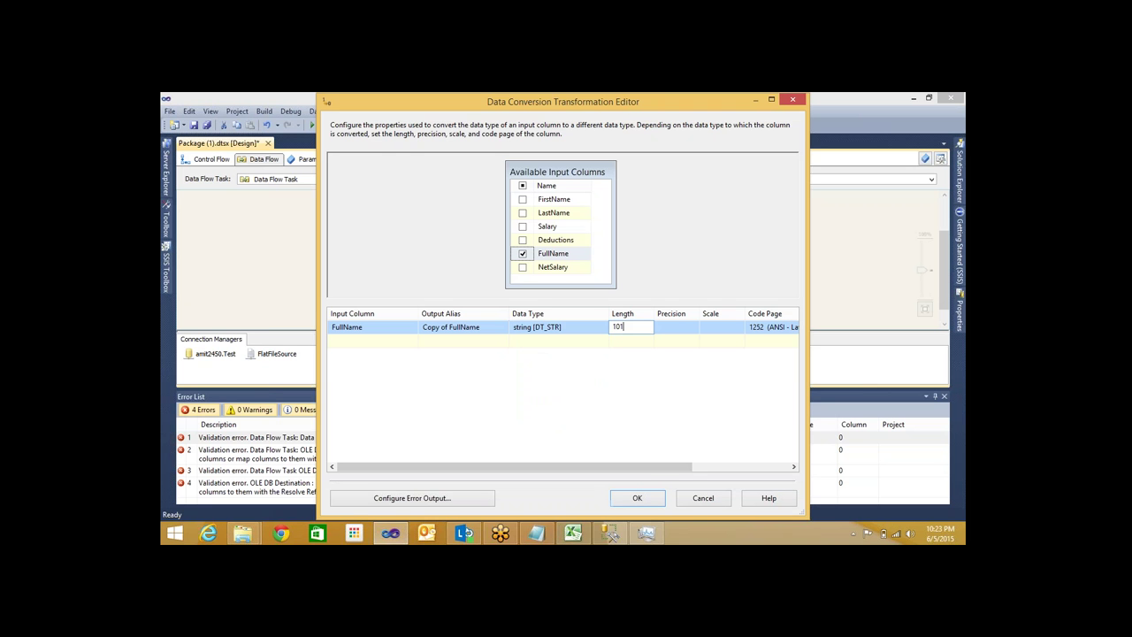
type("50")
left_click(641, 496)
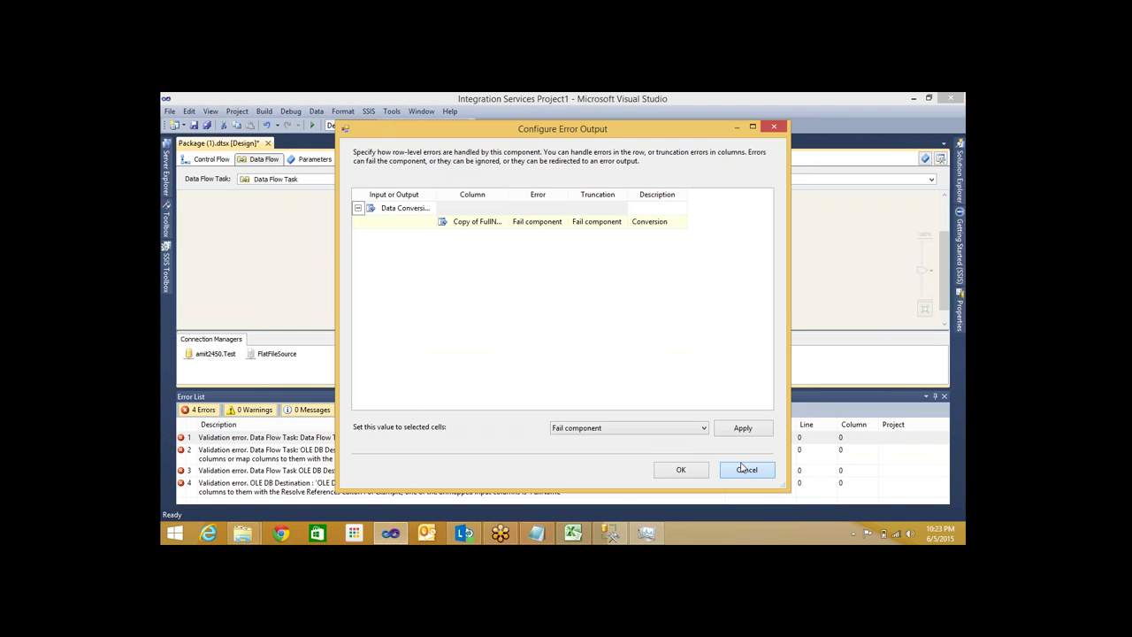
Delete the error path and connect Data Conversion's output to OLE DB Destination
left_click(743, 468)
right_click(438, 275)
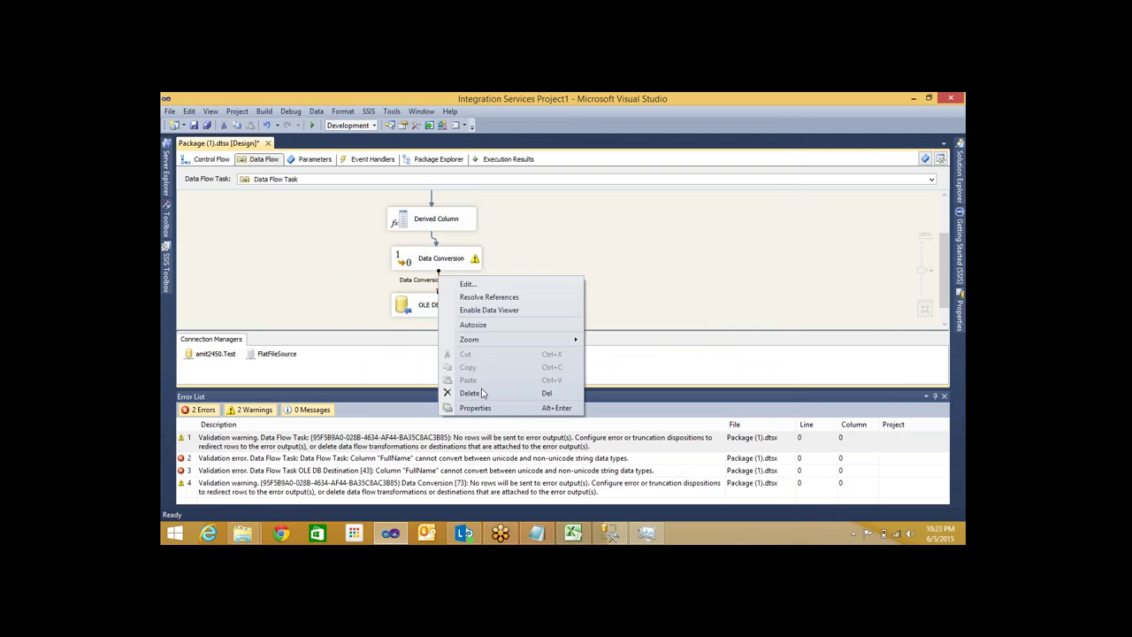
left_click(483, 393)
left_click(434, 258)
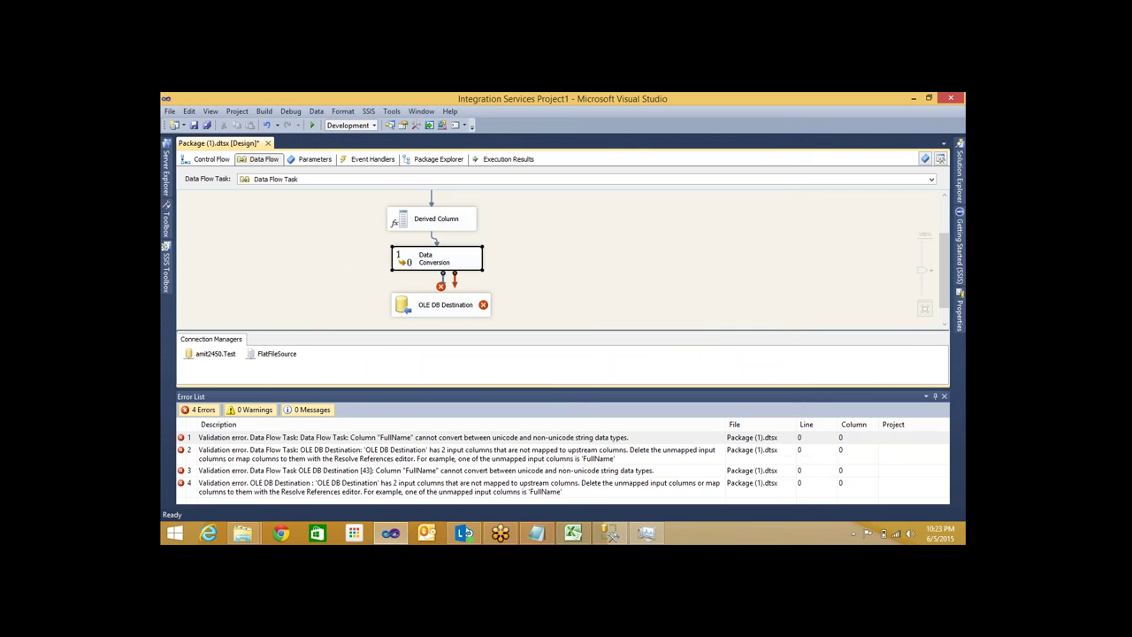
left_click_drag(438, 271, 446, 304)
left_click(445, 303)
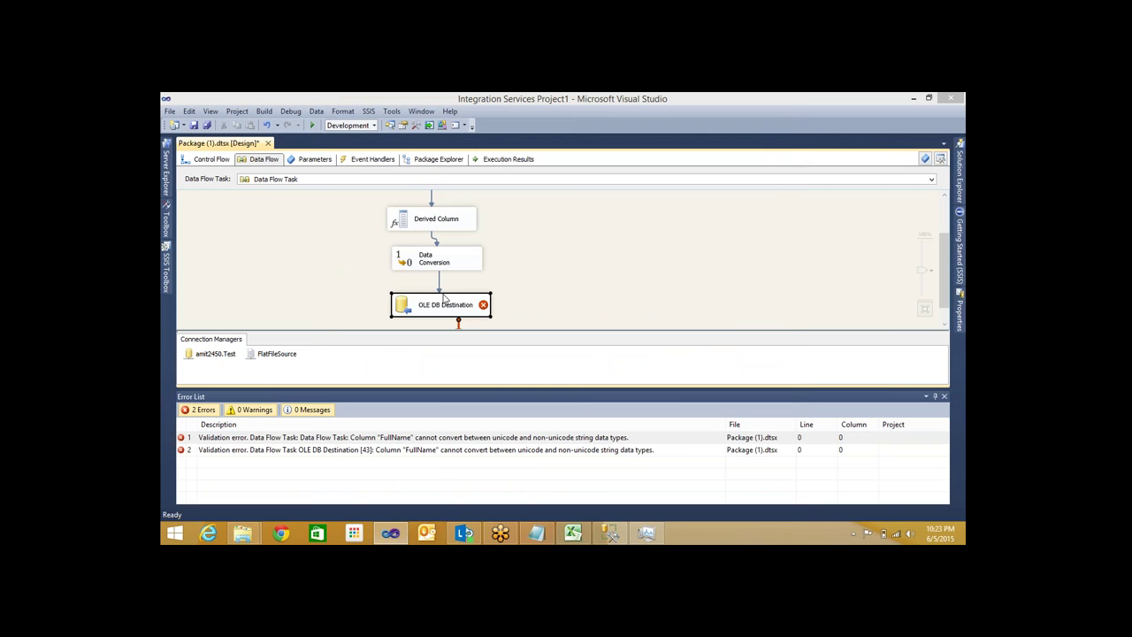
double_click(444, 299)
left_click(414, 258)
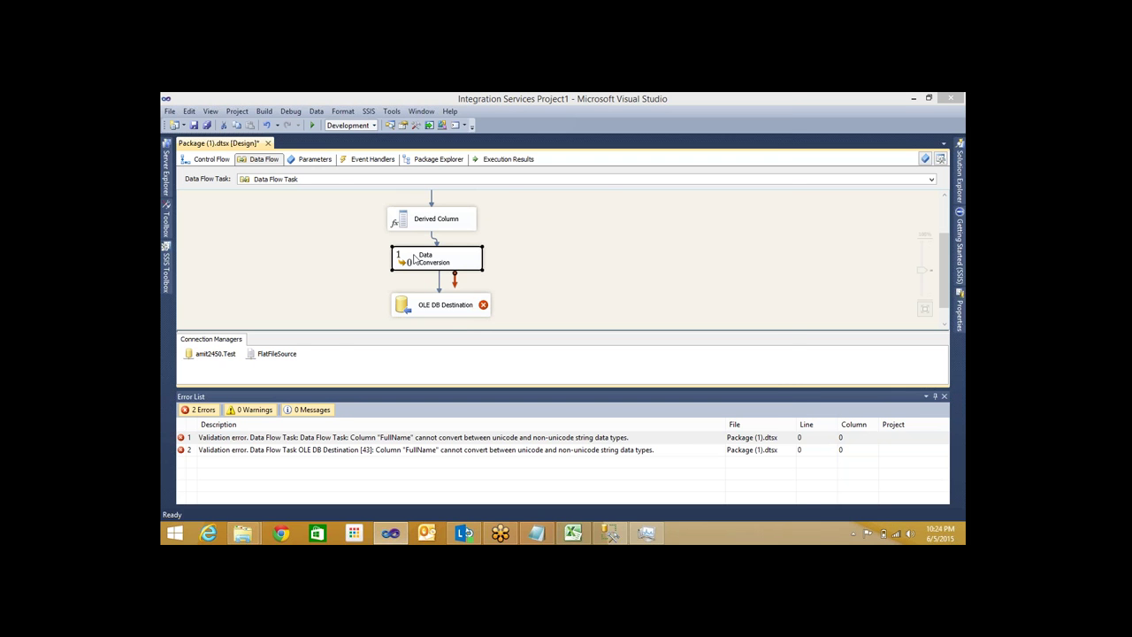
double_click(414, 259)
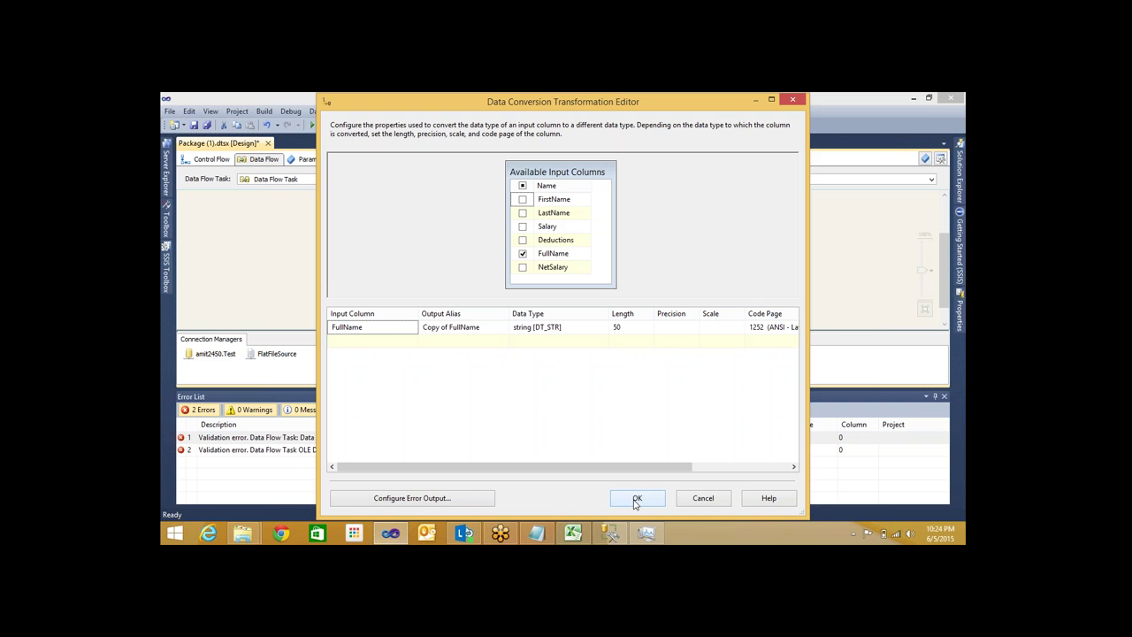
left_click(635, 501)
left_click(421, 309)
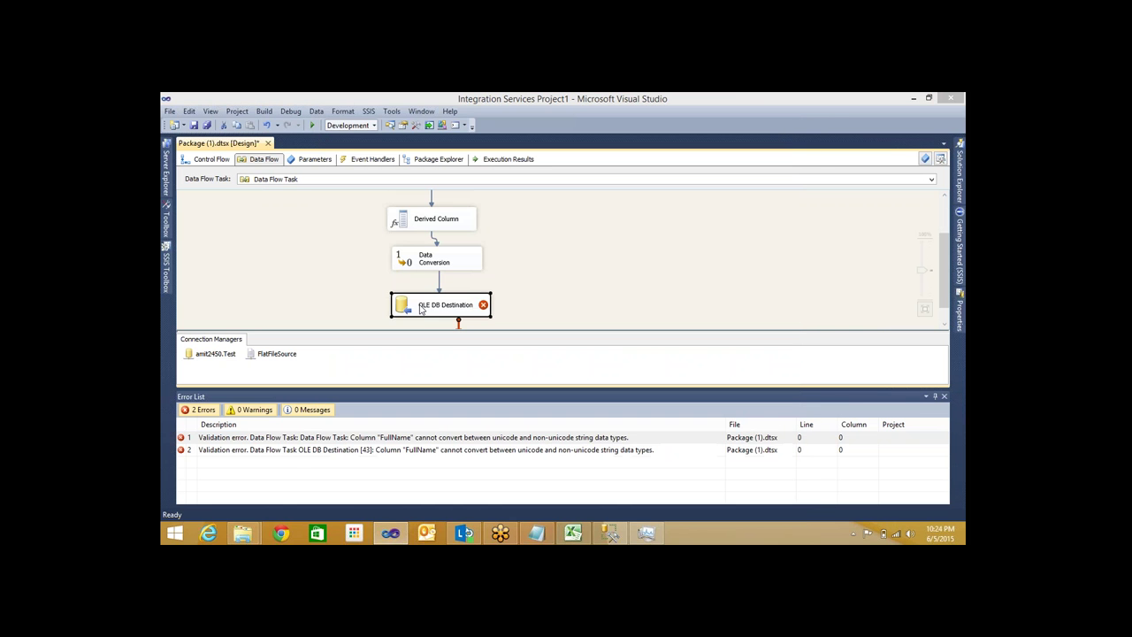
Map Copy of FullName to the FullName destination column, keeping NetSalary mapped to NetSalary
double_click(421, 309)
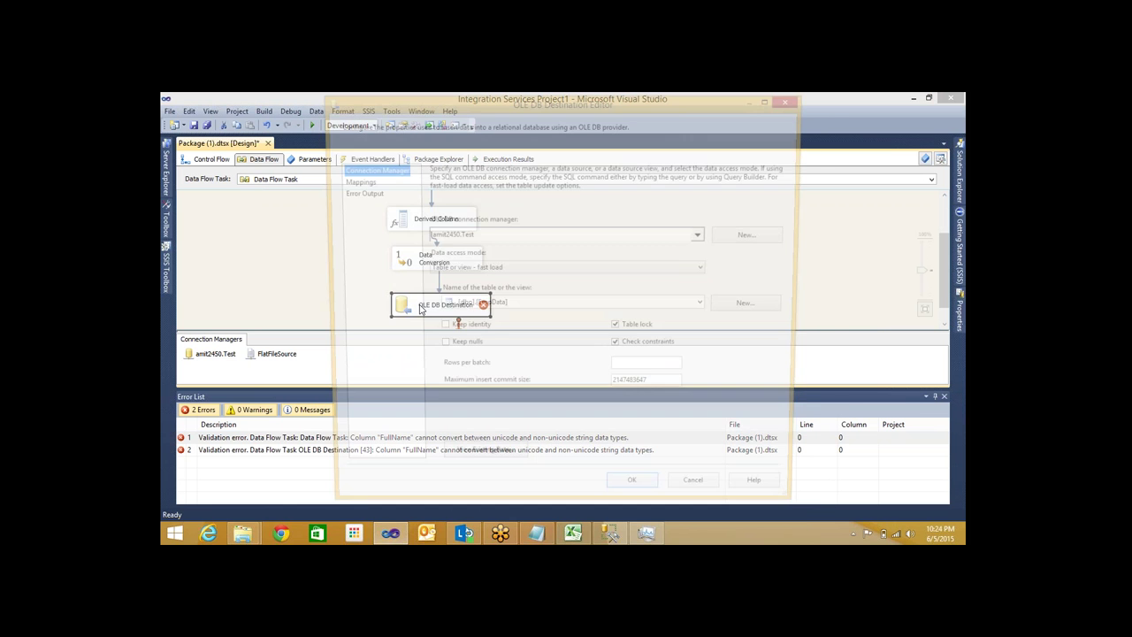
left_click(352, 180)
left_click(581, 340)
left_click(595, 339)
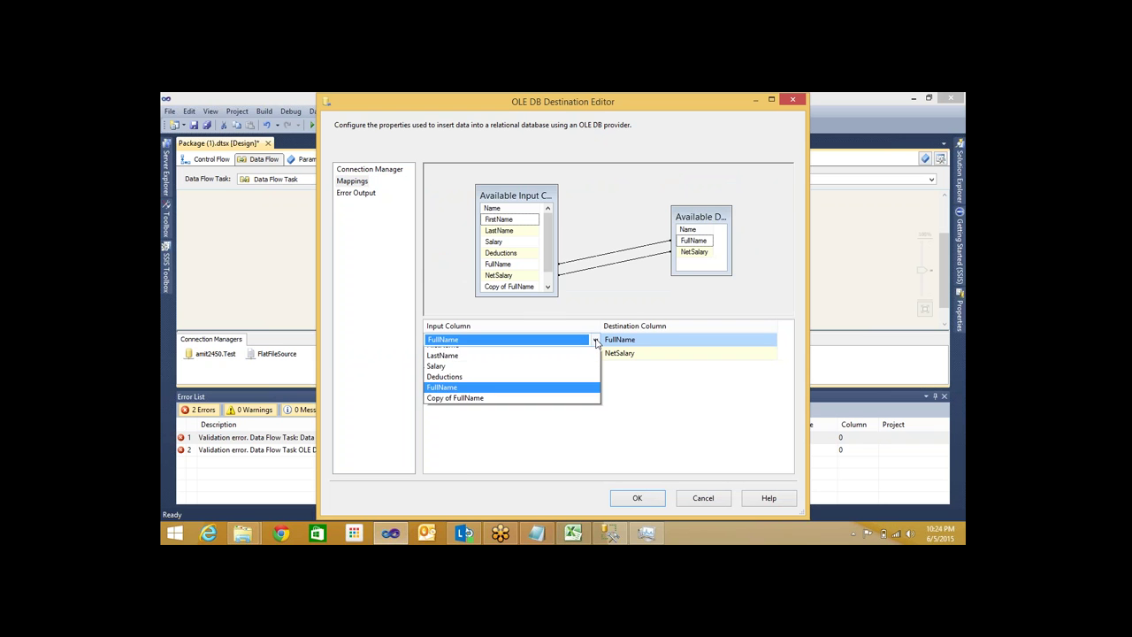
left_click(482, 405)
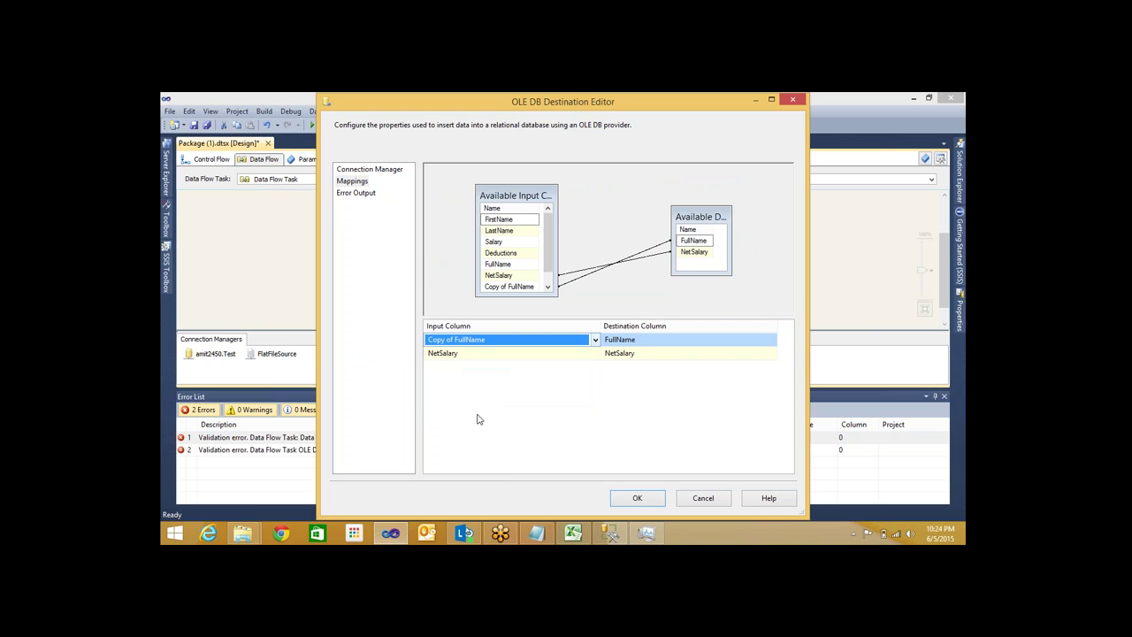
left_click(638, 499)
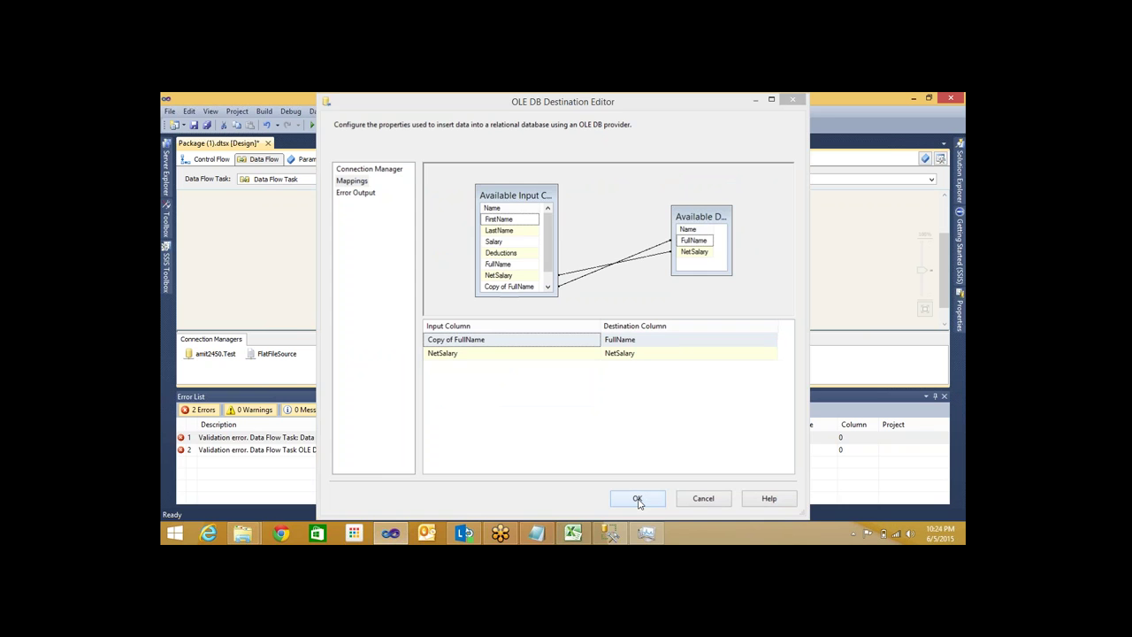
left_click(637, 499)
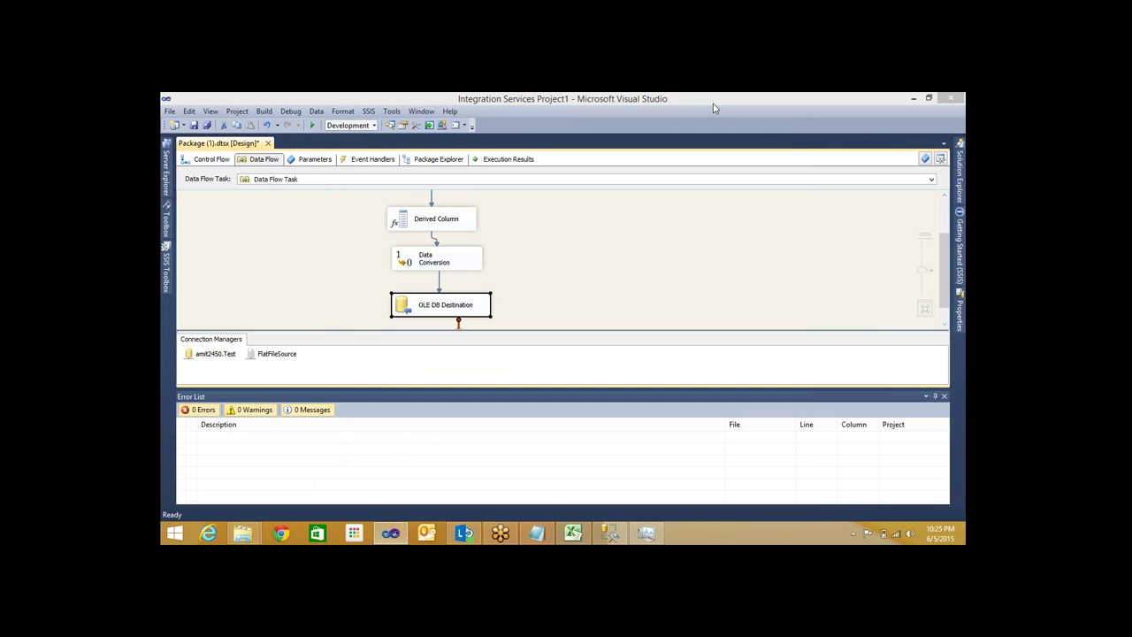
Check Data Conversion's Copy of FullName output alias and reconfirm the OLE DB Destination settings
left_click(427, 261)
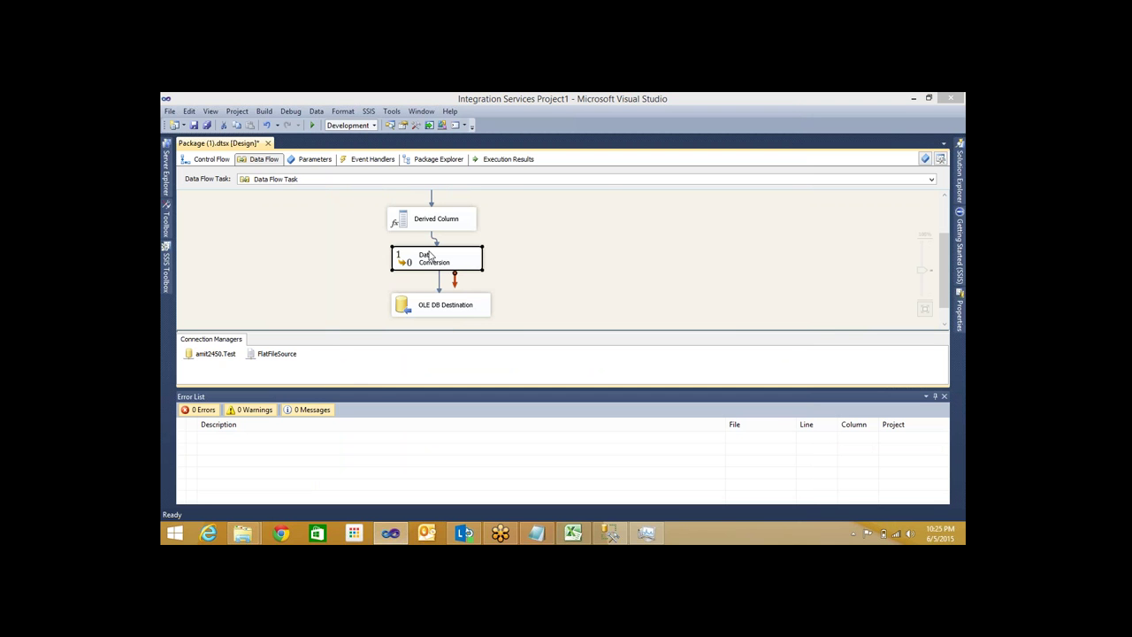
double_click(429, 257)
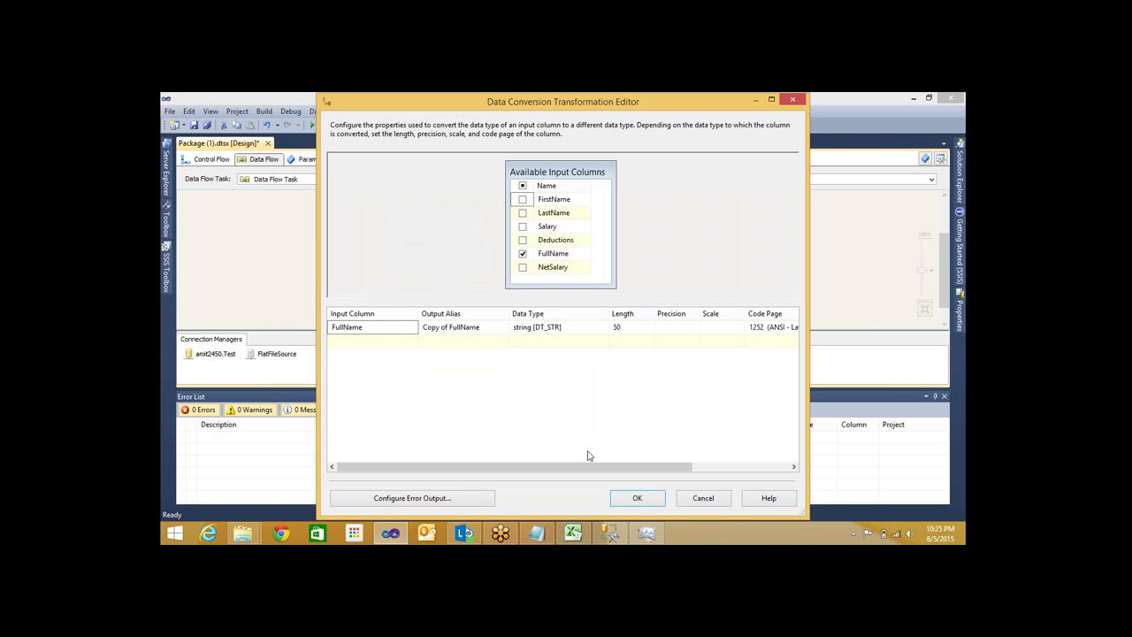
left_click(490, 329)
key("shift+Left")
key("shift+Left")
key("shift+Left")
key("shift+Left")
key("shift+Left")
key("shift+Left")
key("shift+Left")
key("shift+Left")
key("shift+Left")
key("shift+Left")
key("shift+Left")
key("shift+Left")
key("shift+Left")
key("shift+Left")
key("shift+Left")
key("shift+Left")
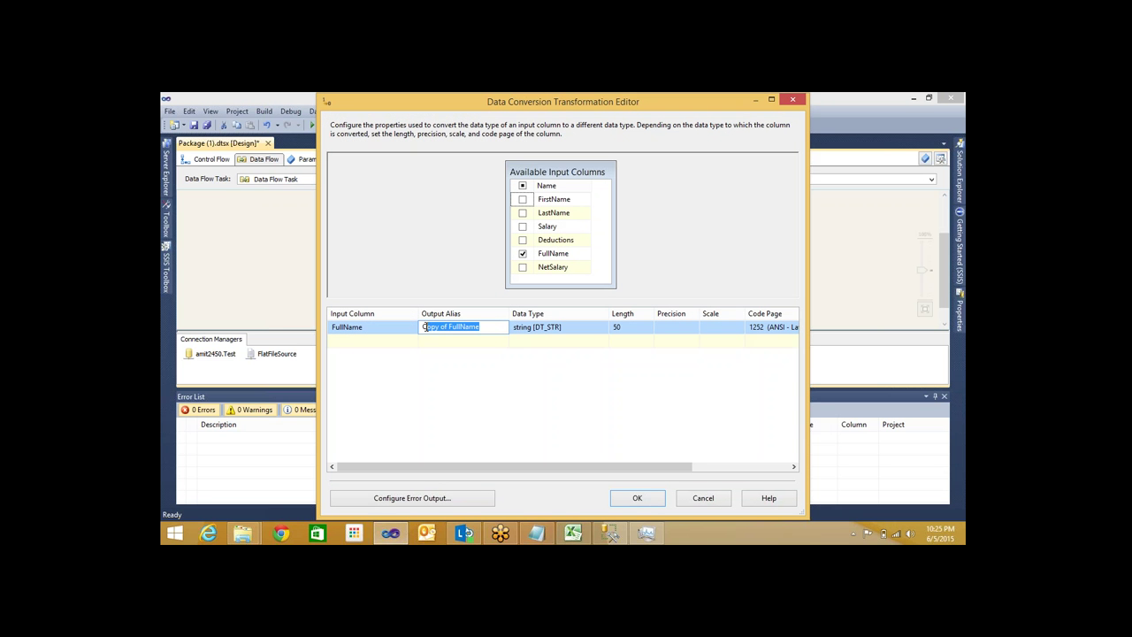
left_click(635, 499)
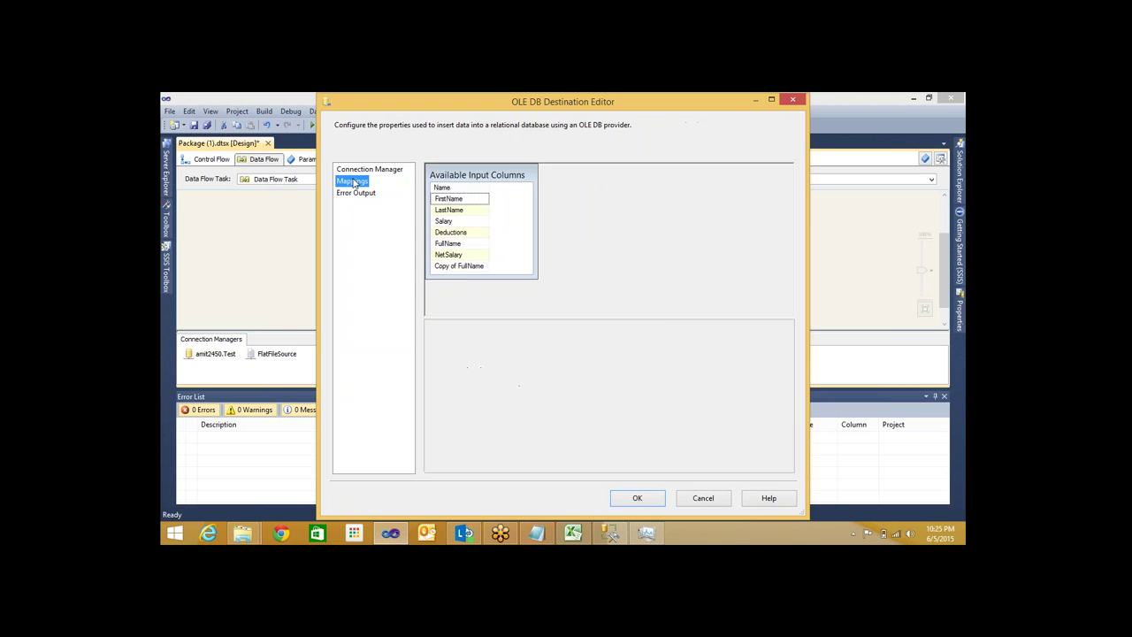
left_click(645, 499)
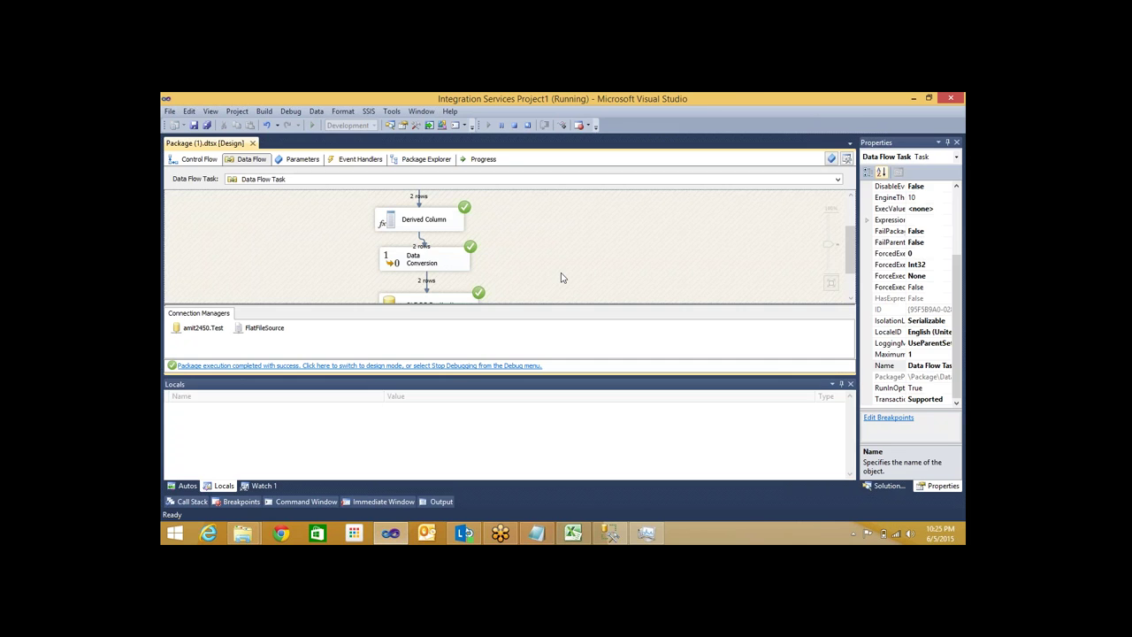
Rerun SELECT * FROM [dbo].[EmpData] in SSMS and inspect the repeated NetSalary values
key("alt+Tab")
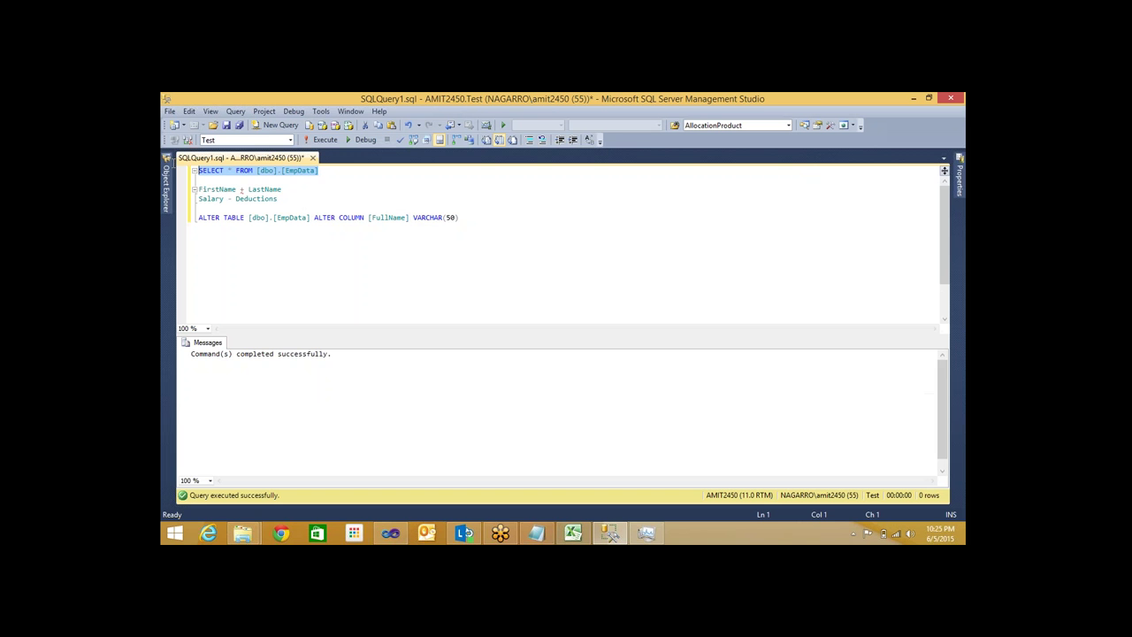
key("F5")
left_click_drag(259, 433, 269, 445)
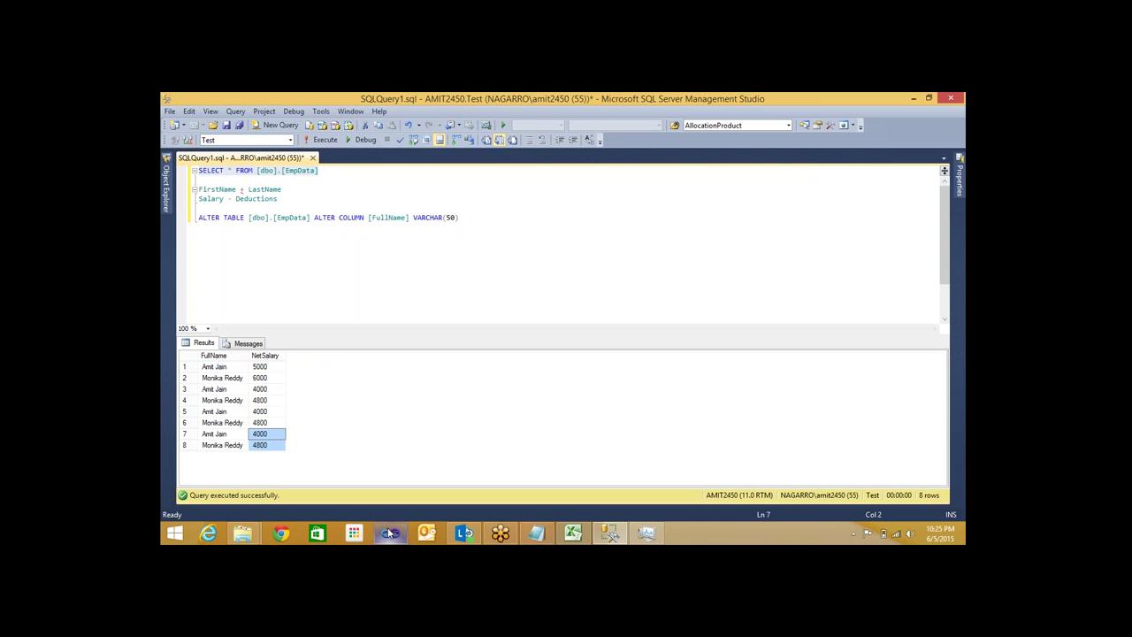
Stop the package run in Visual Studio
mouse_move(389, 534)
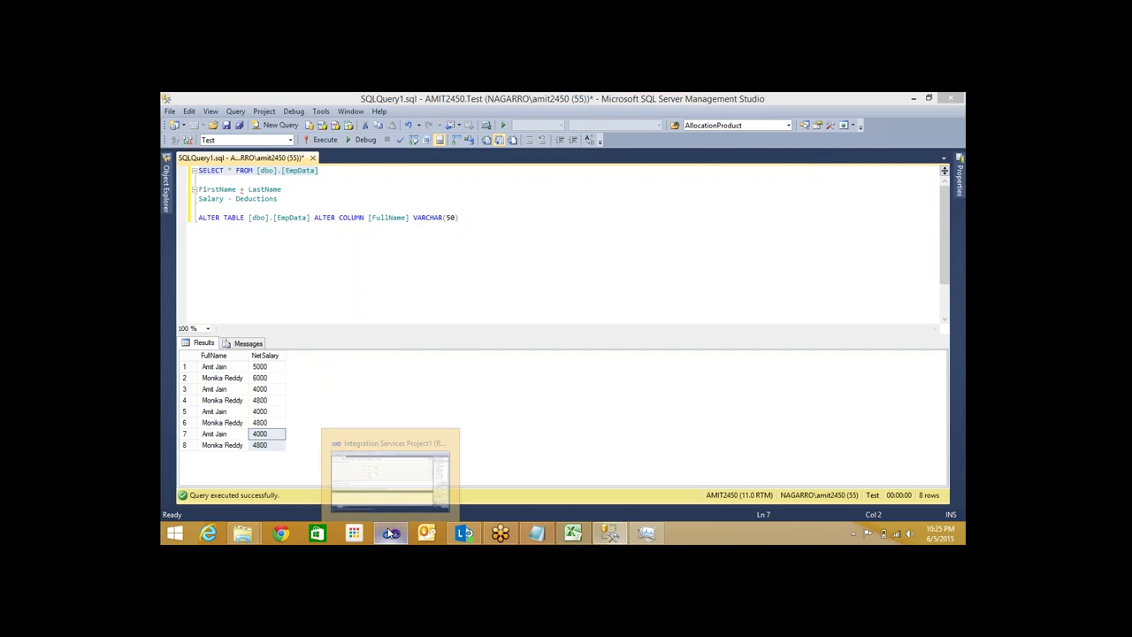
left_click(389, 534)
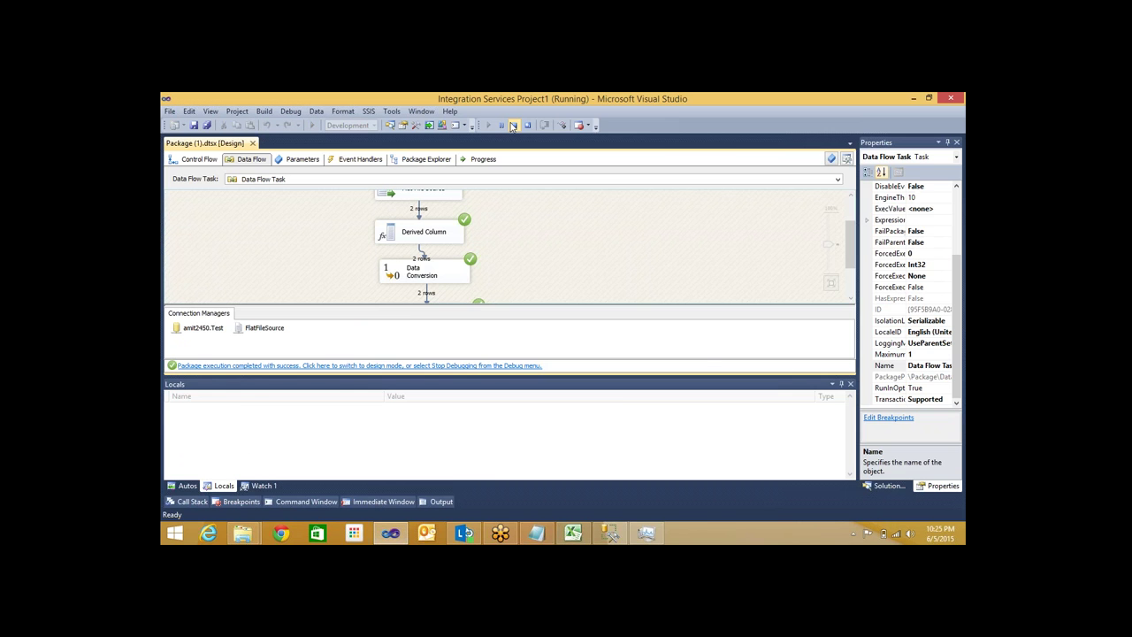
left_click(205, 160)
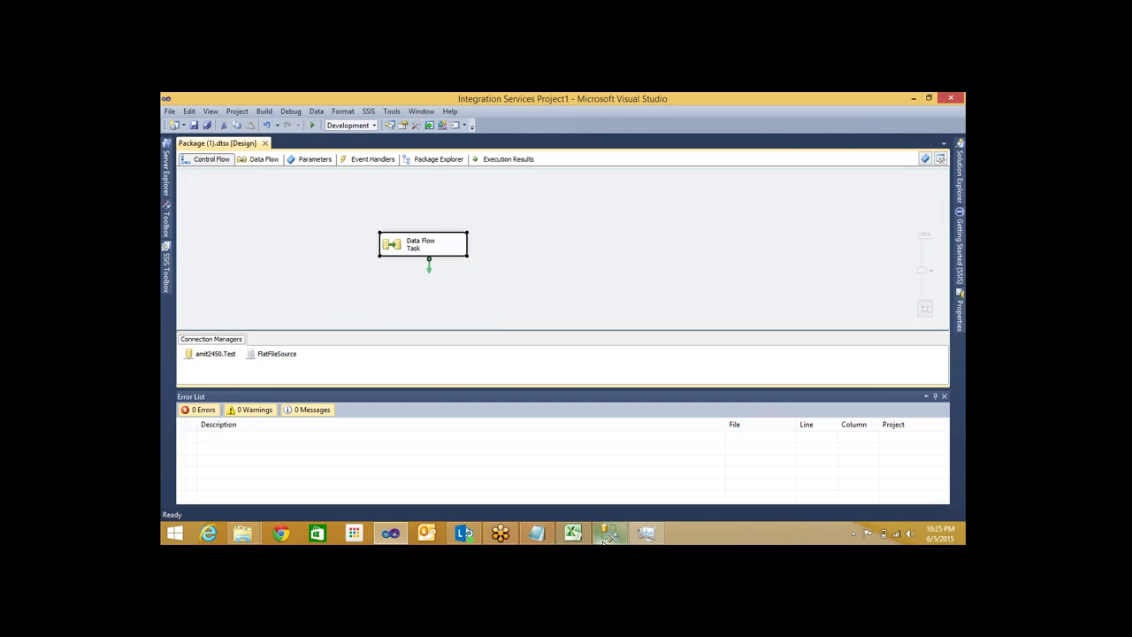
Review the 8 duplicated FullName/NetSalary rows in SSMS, then return to the package designer
left_click(608, 534)
left_click_drag(213, 366, 277, 443)
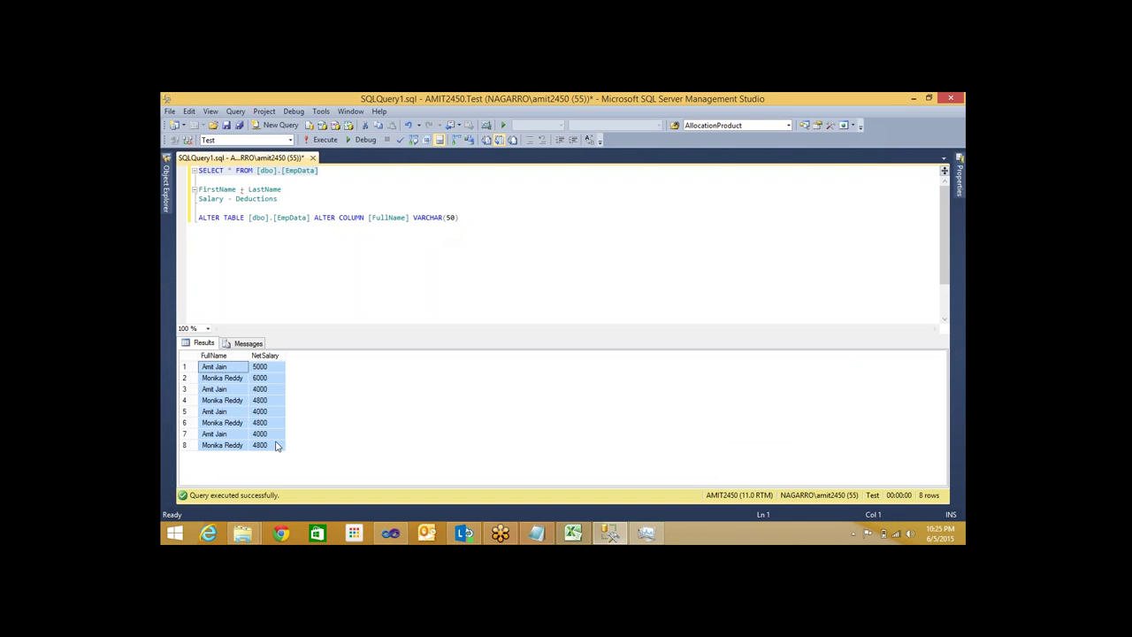
left_click(217, 367)
left_click_drag(217, 370, 274, 450)
left_click(219, 379)
left_click_drag(274, 449, 221, 367)
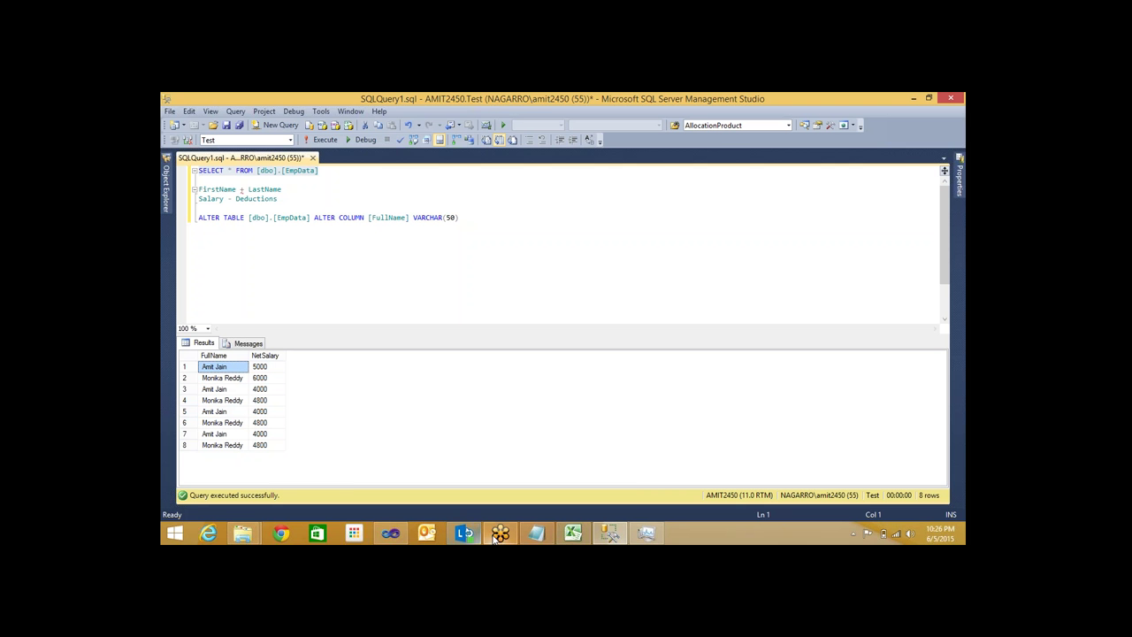
left_click(390, 534)
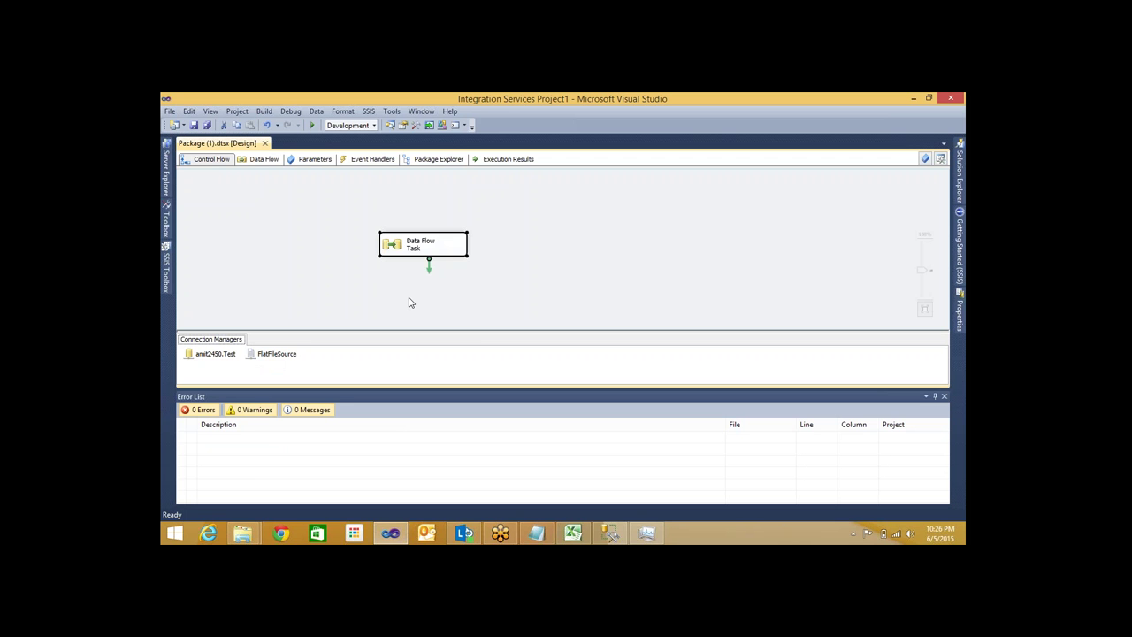
Delete the Data Flow Task that was added to the control flow by mistake
left_click(337, 291)
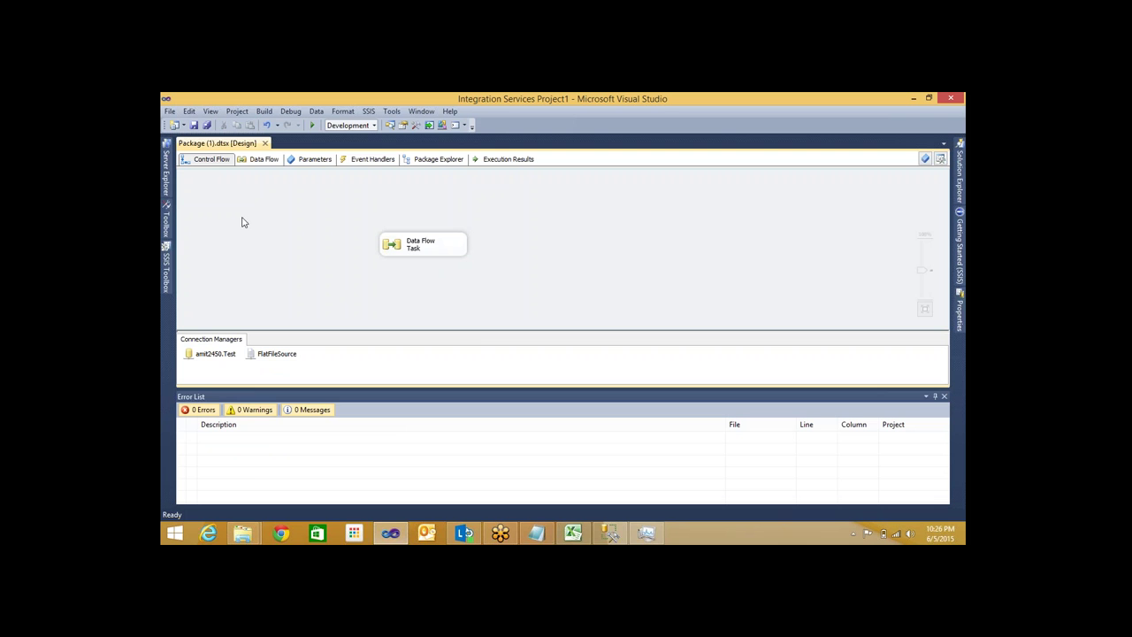
left_click(165, 287)
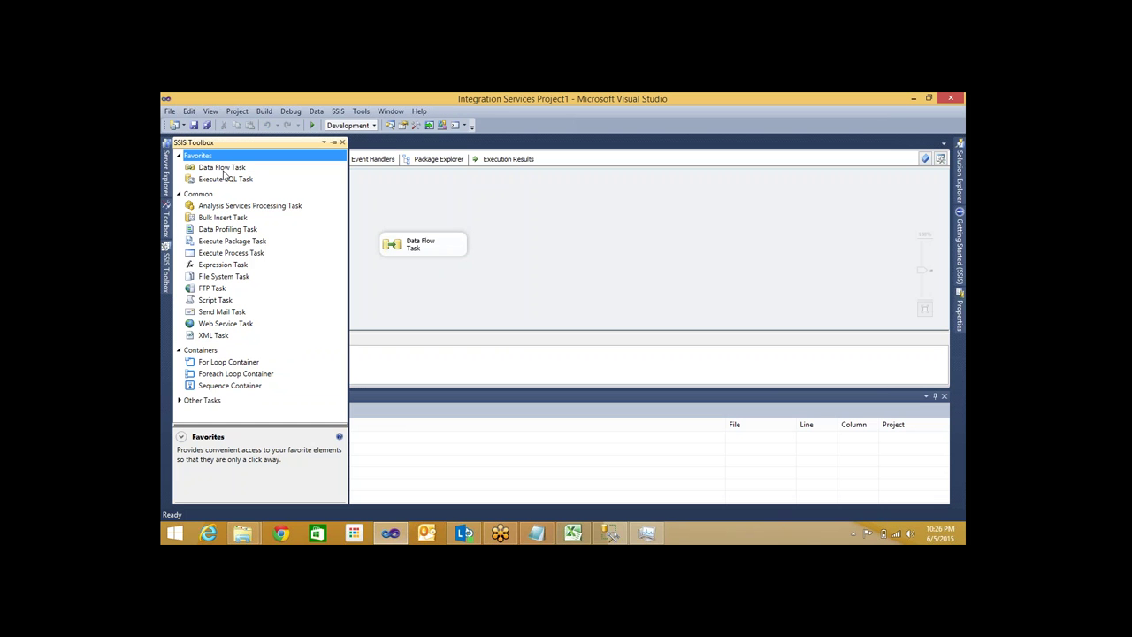
left_click_drag(222, 168, 419, 199)
left_click_drag(441, 207, 571, 226)
key("Delete")
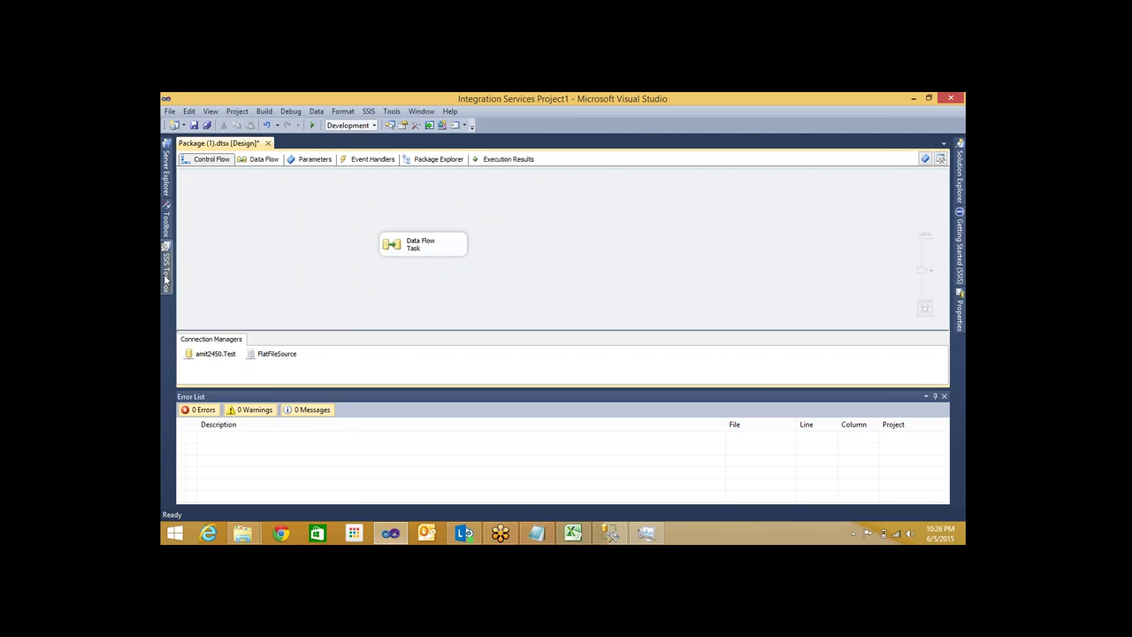
Place an Execute SQL Task above the Data Flow Task, linked to run first
left_click(164, 280)
left_click_drag(196, 178, 425, 243)
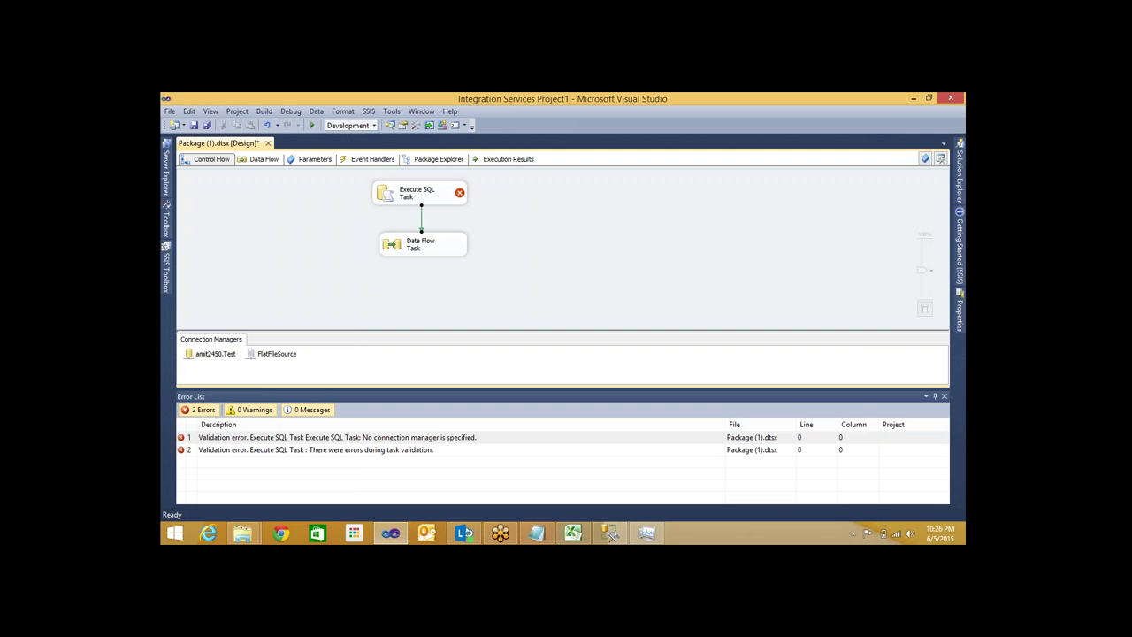
left_click(422, 216)
left_click(400, 199)
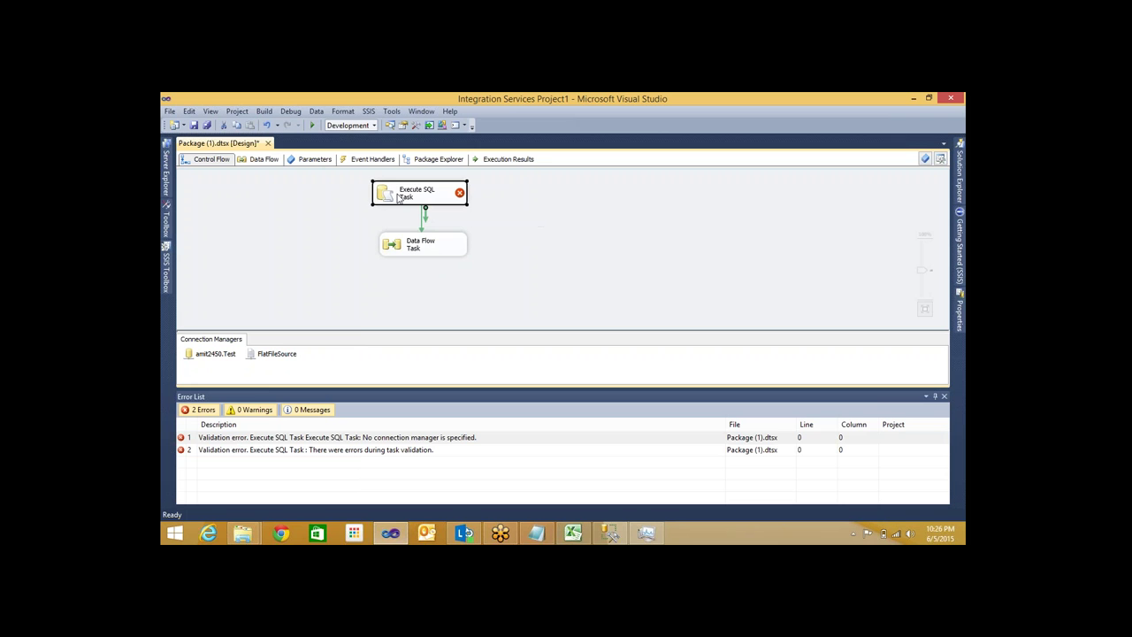
left_click(405, 254)
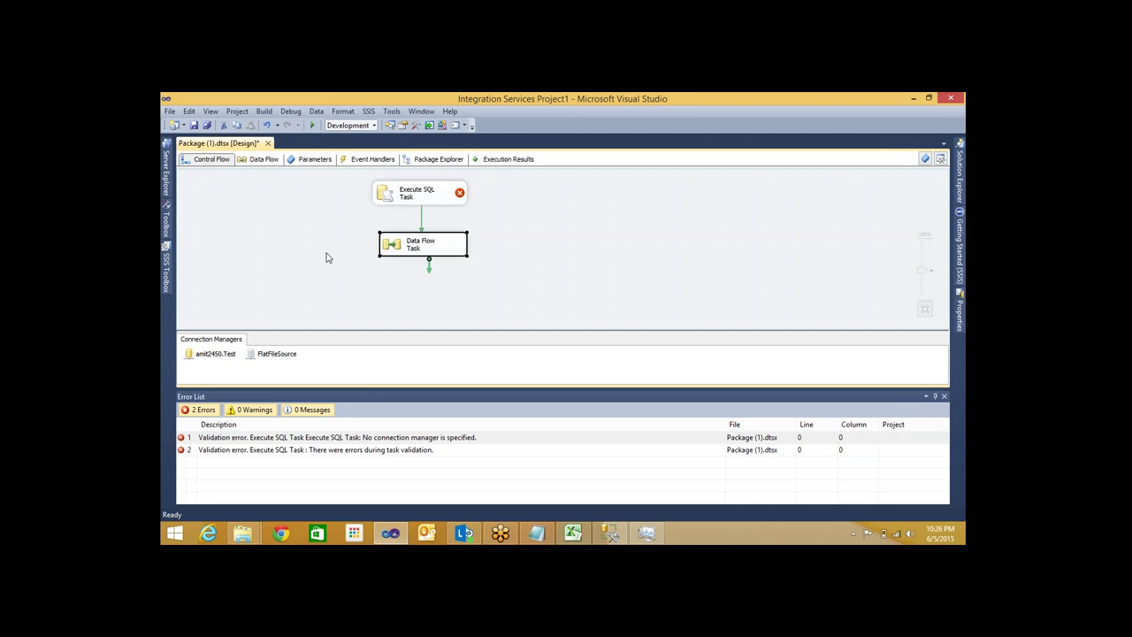
left_click(421, 221)
left_click(403, 196)
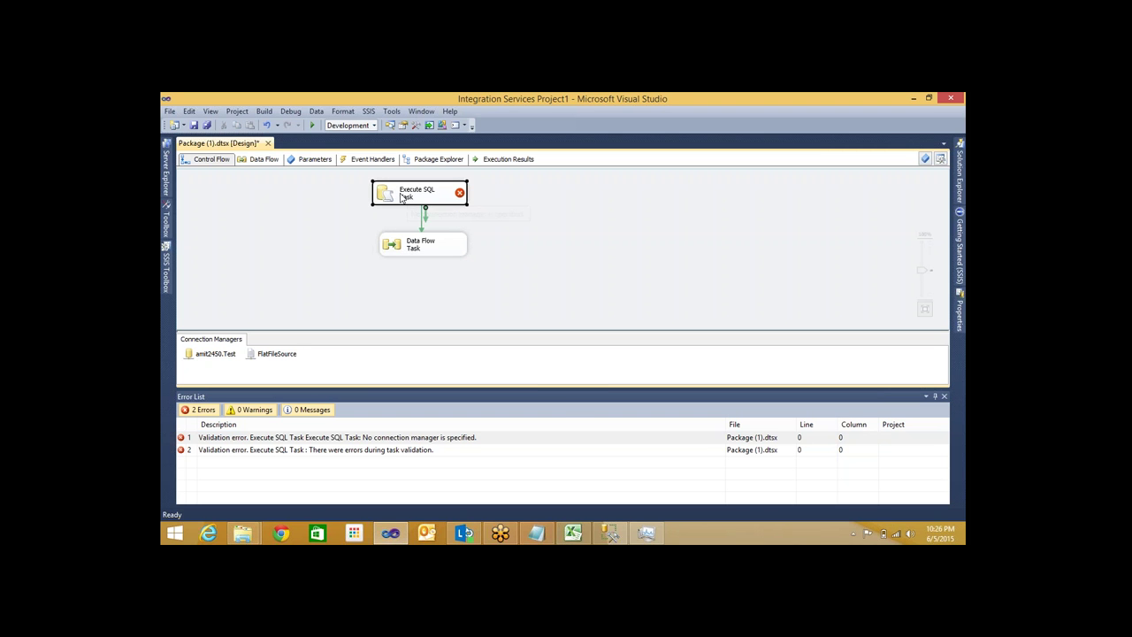
Set the Execute SQL Task to the amit2450.Test connection with statement TRUNCATE TABLE EmpData
right_click(403, 197)
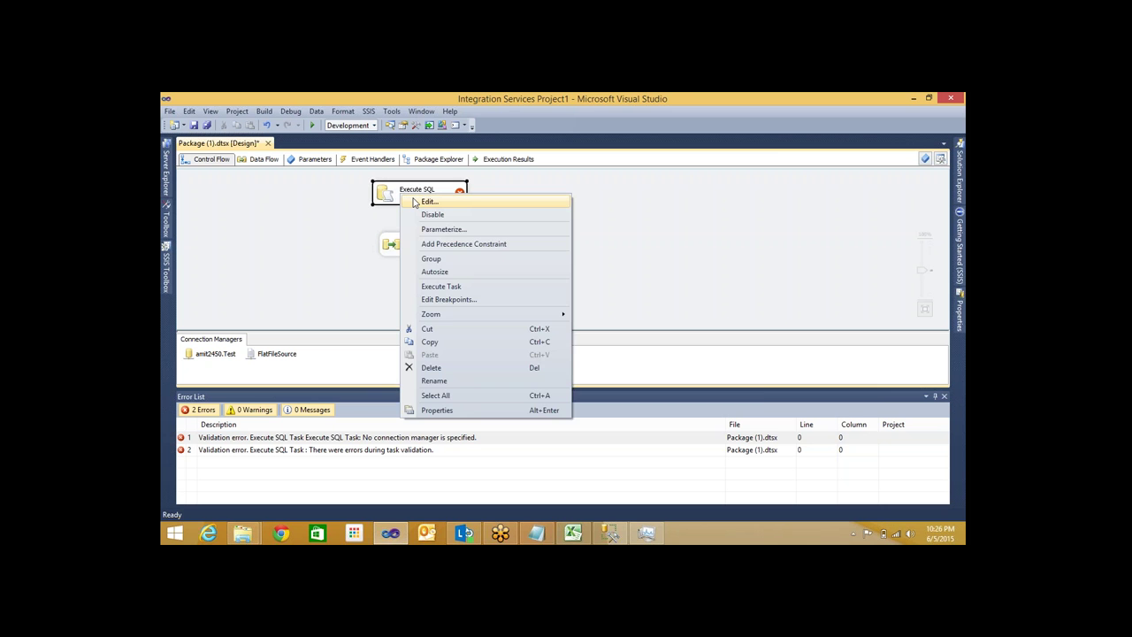
left_click(416, 203)
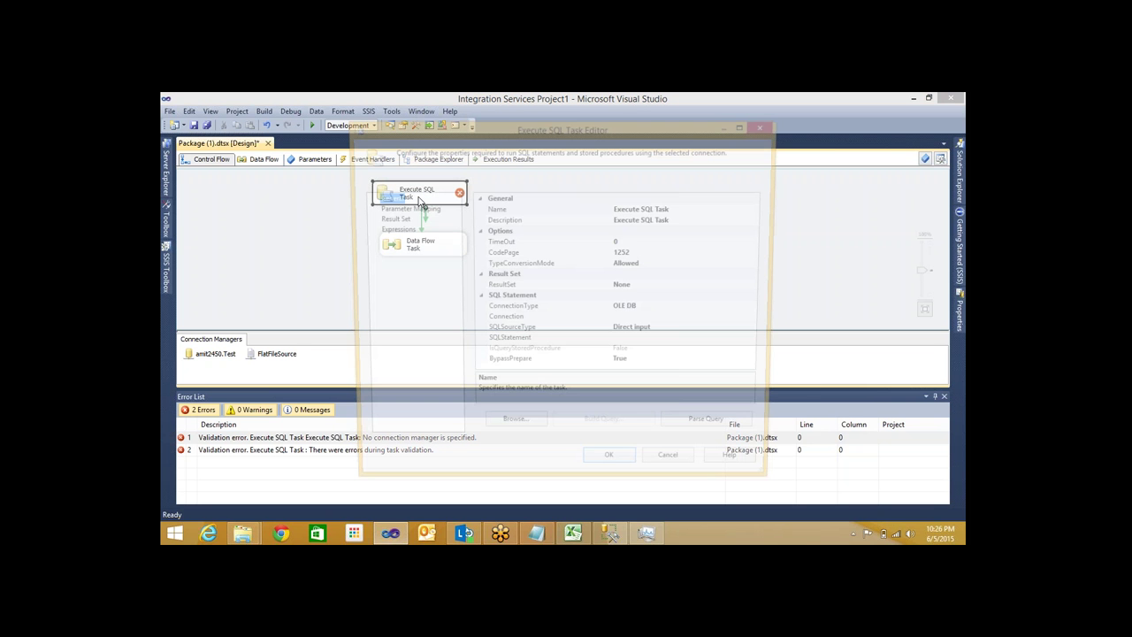
left_click(762, 321)
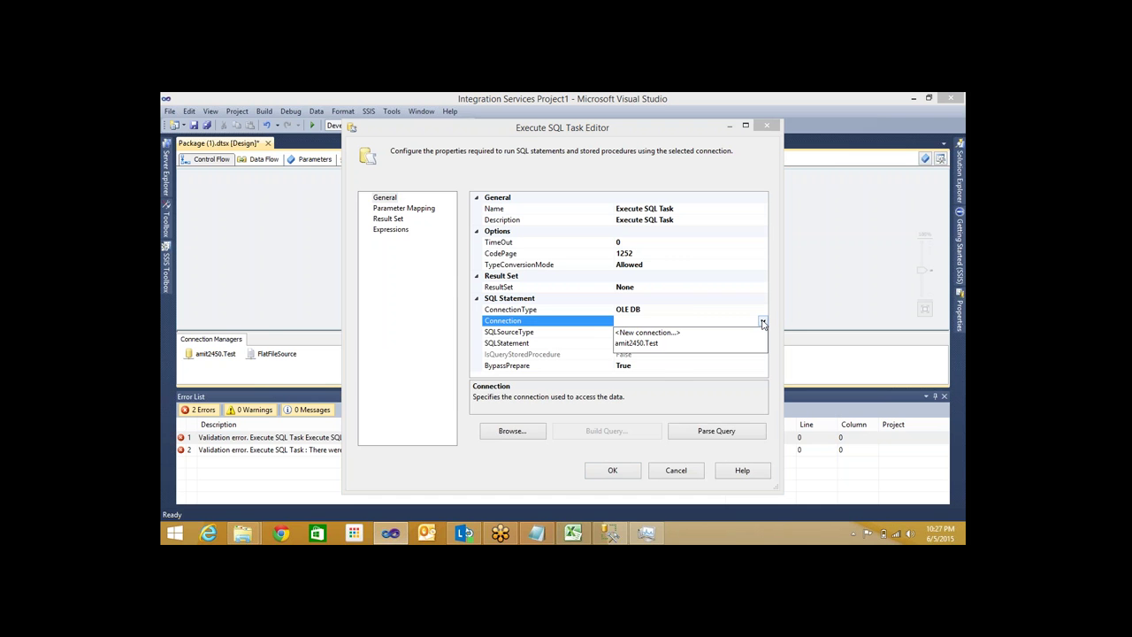
left_click(762, 343)
left_click(764, 345)
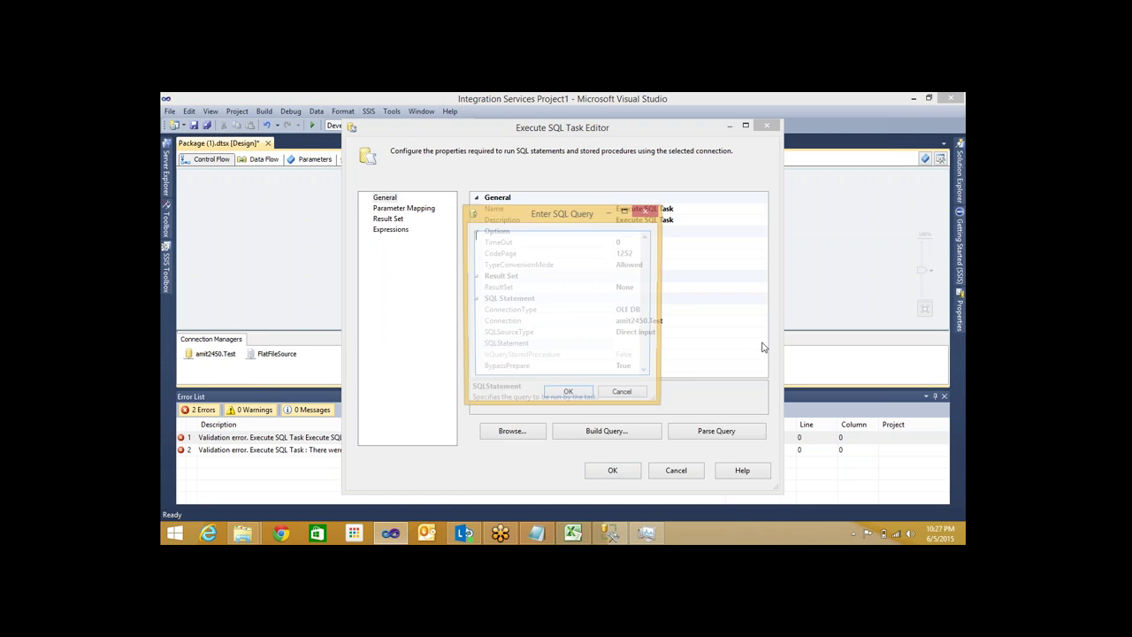
type("TRUNCAT")
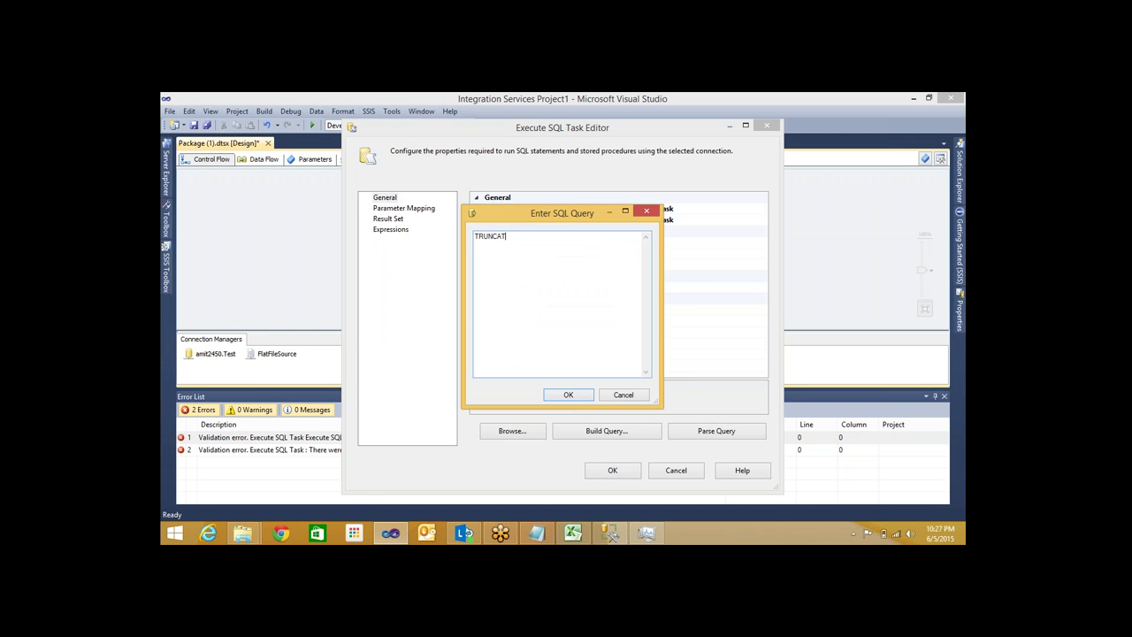
type("E TABLE ")
type("A")
type("EmpData")
left_click(569, 394)
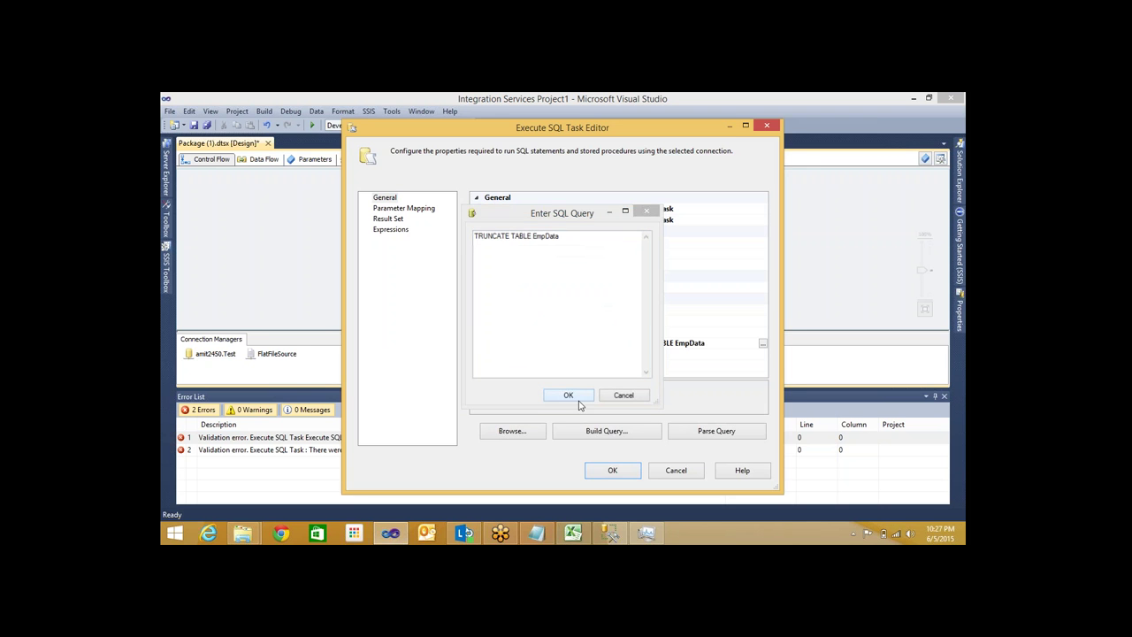
left_click(622, 476)
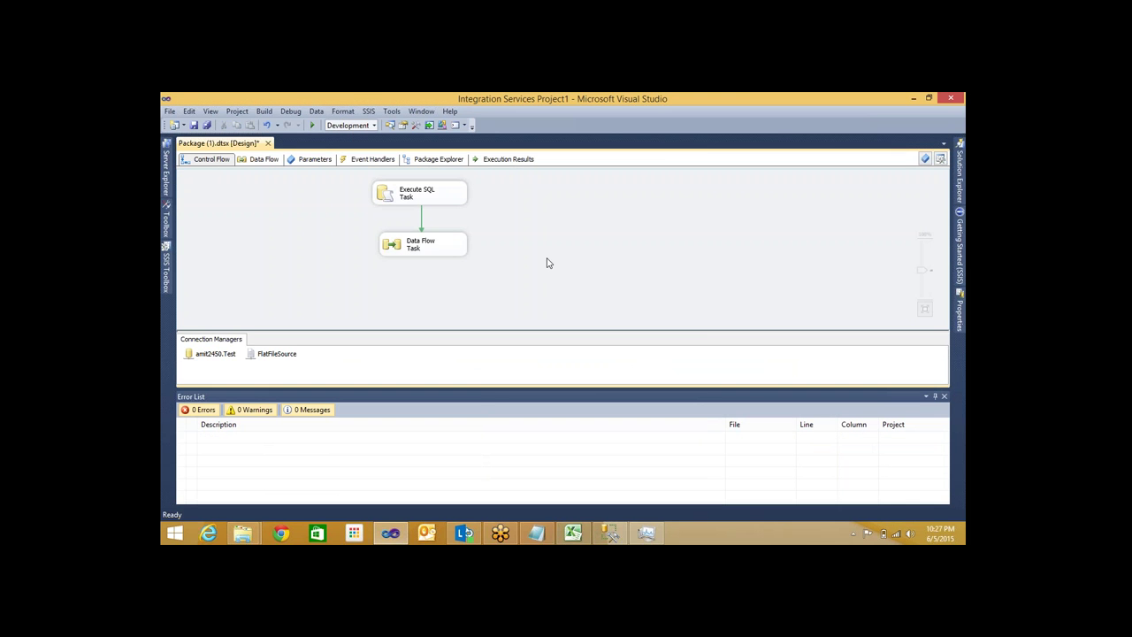
Run the package, confirm EmpData shows only 2 rows, then stop debugging
key("F5")
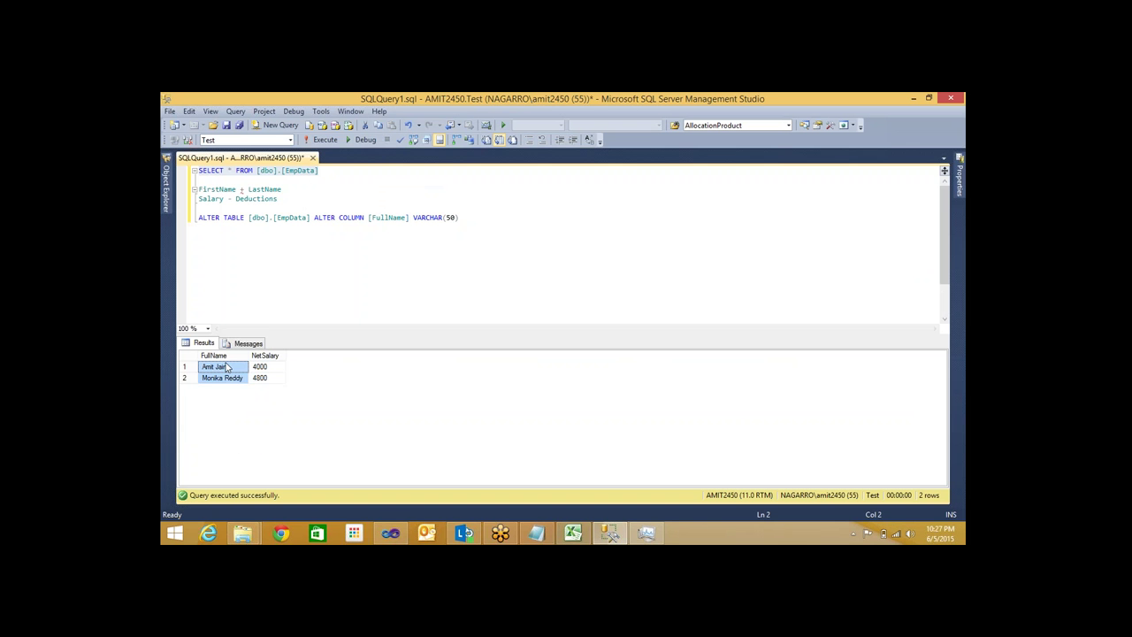
key("Down")
key("Up")
key("Right")
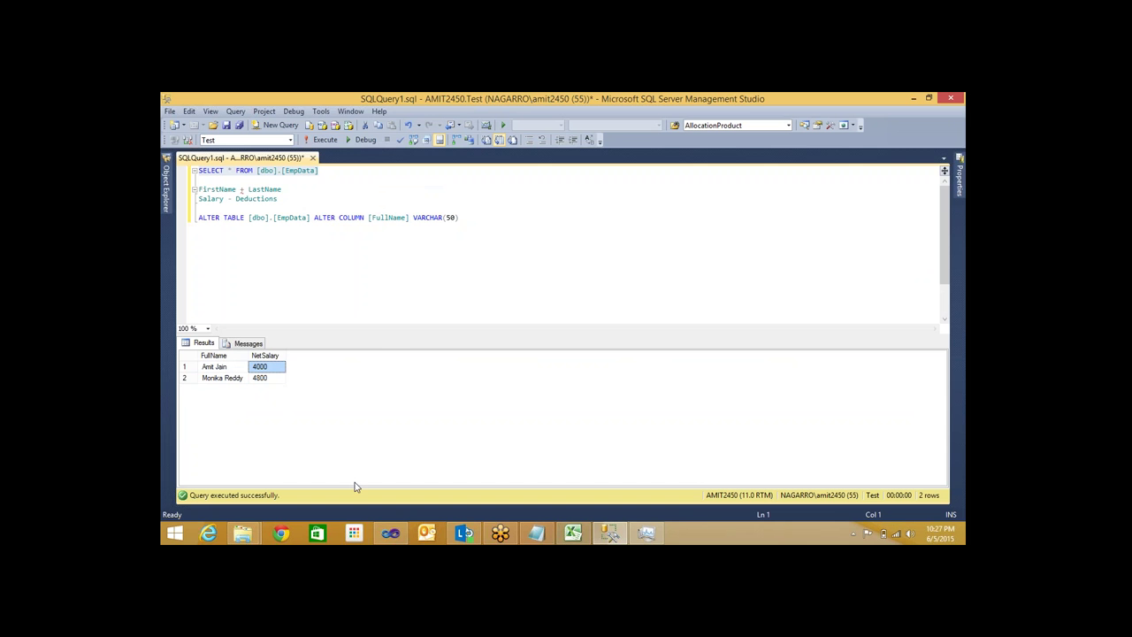
left_click(387, 531)
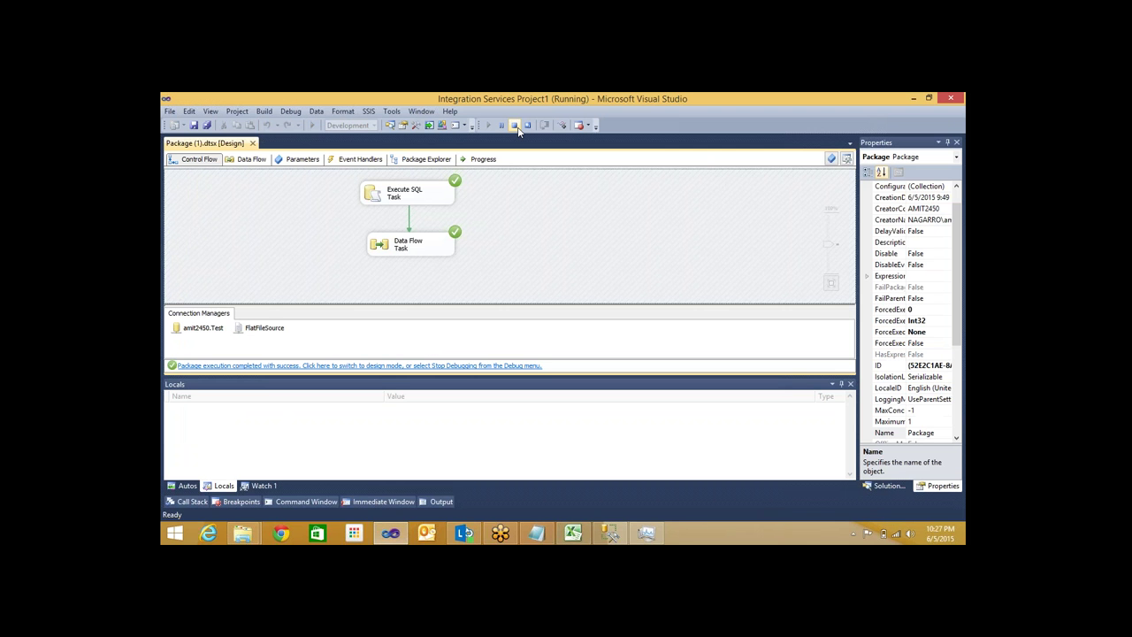
left_click(518, 127)
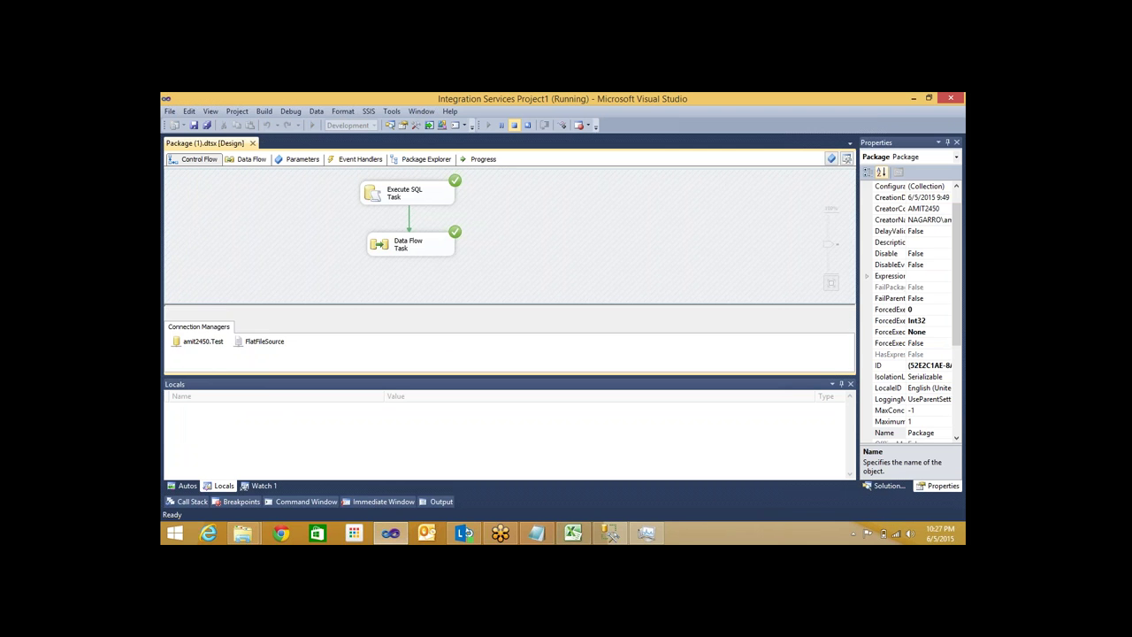